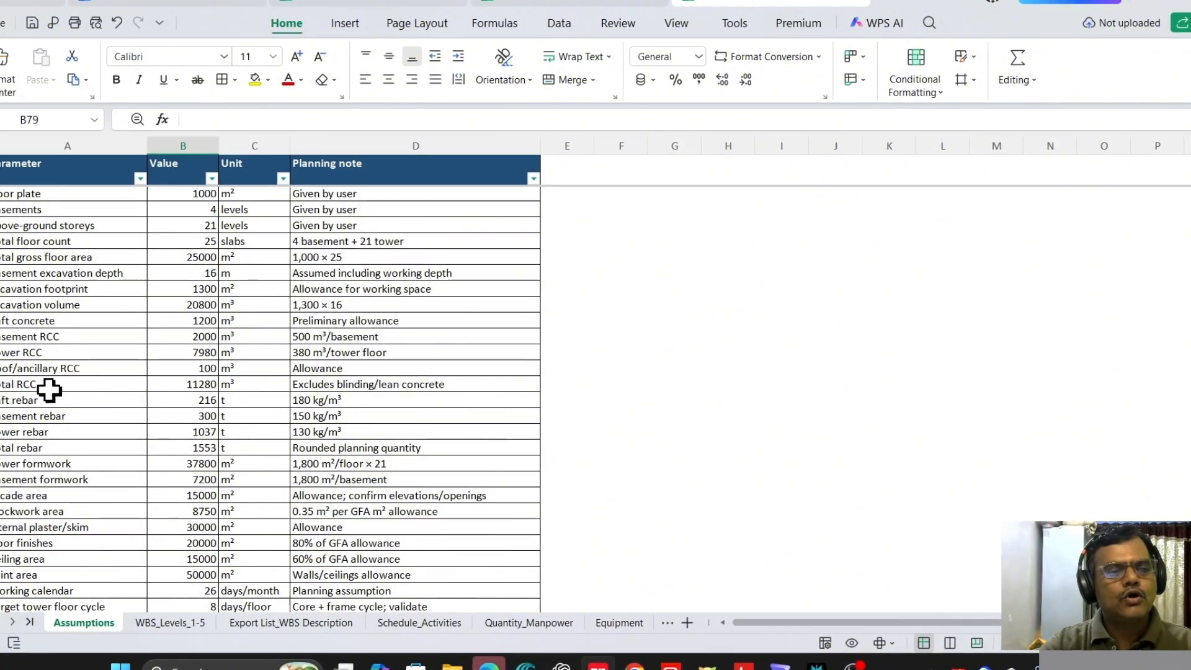
# Step: Review the RCC and rebar planning quantities and their notes in the Assumptions sheet
pyautogui.click(62, 371)
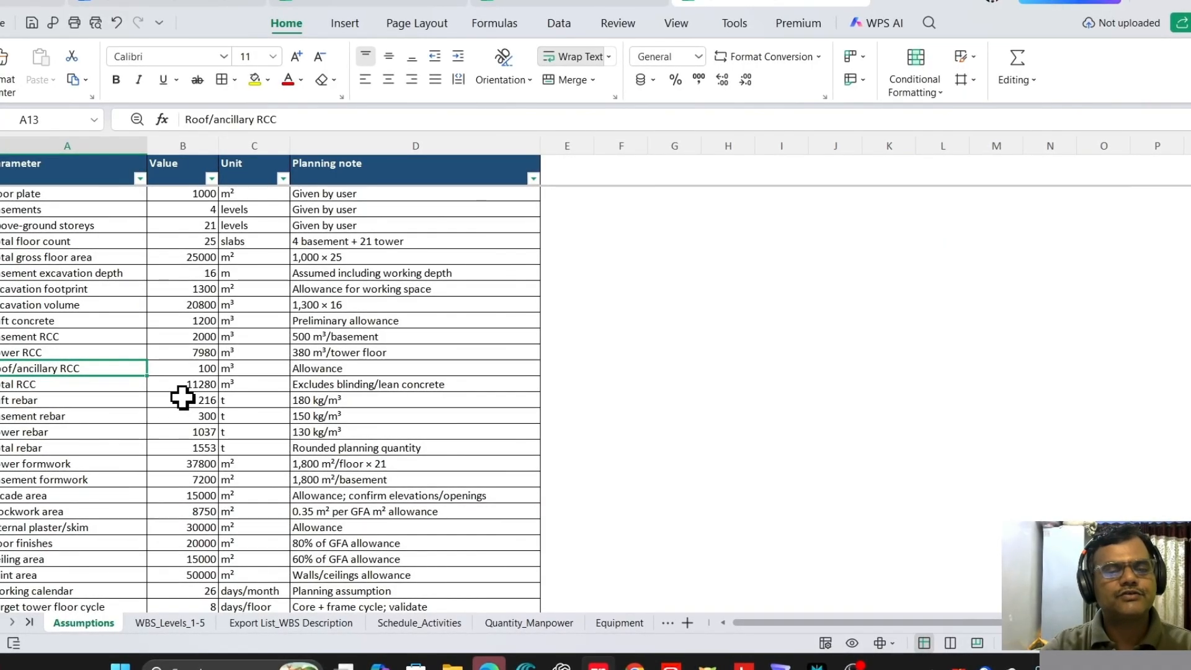
pyautogui.click(111, 400)
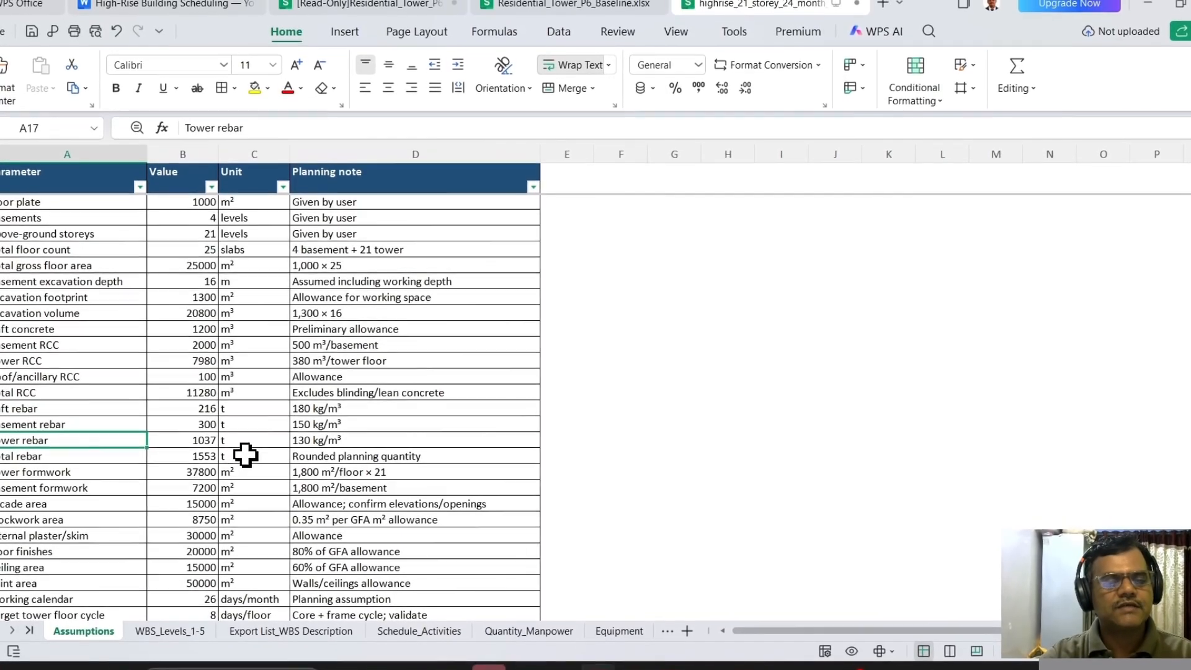
pyautogui.click(127, 458)
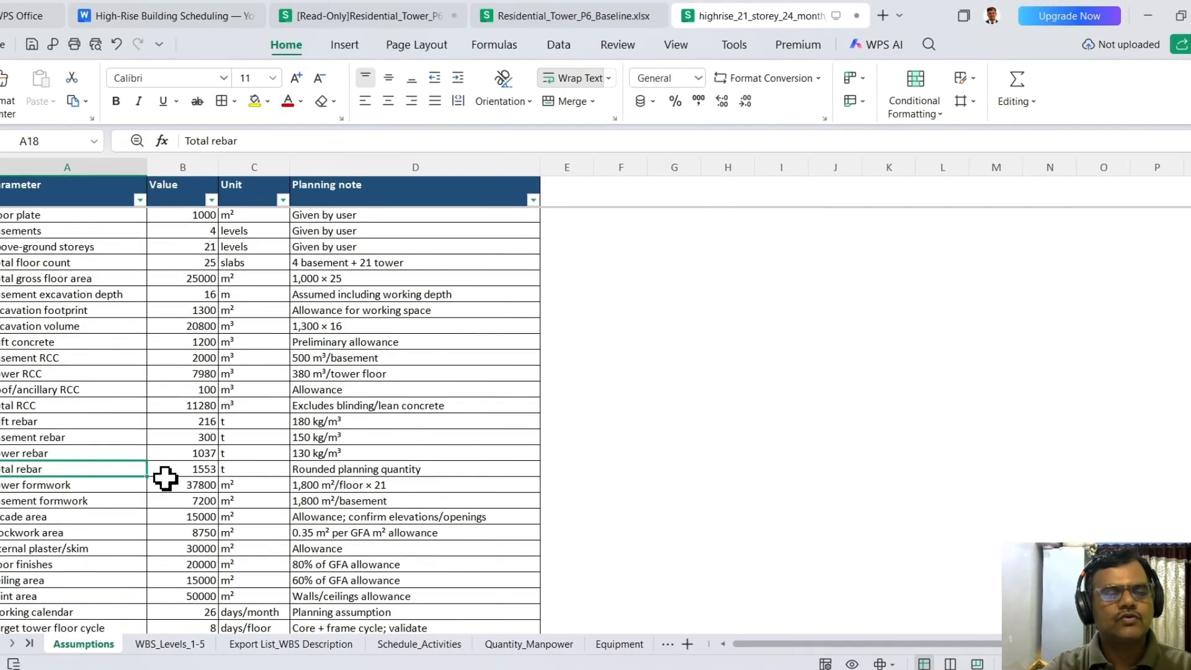
pyautogui.scroll(-1, 186, 486)
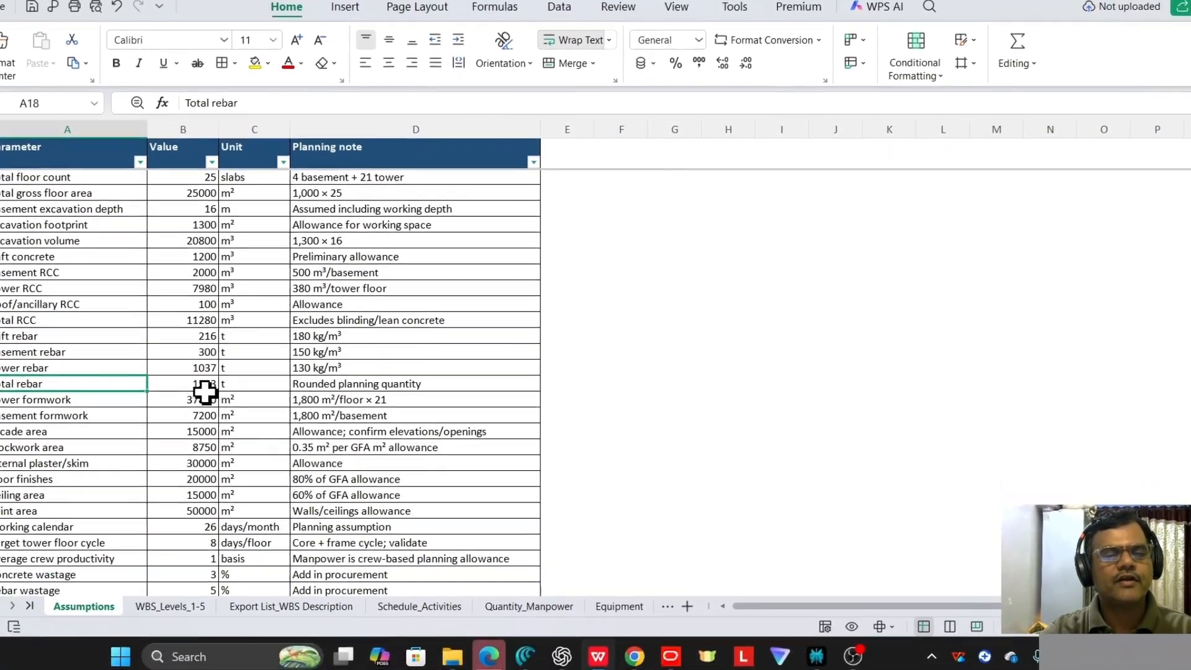
pyautogui.scroll(-1, 251, 404)
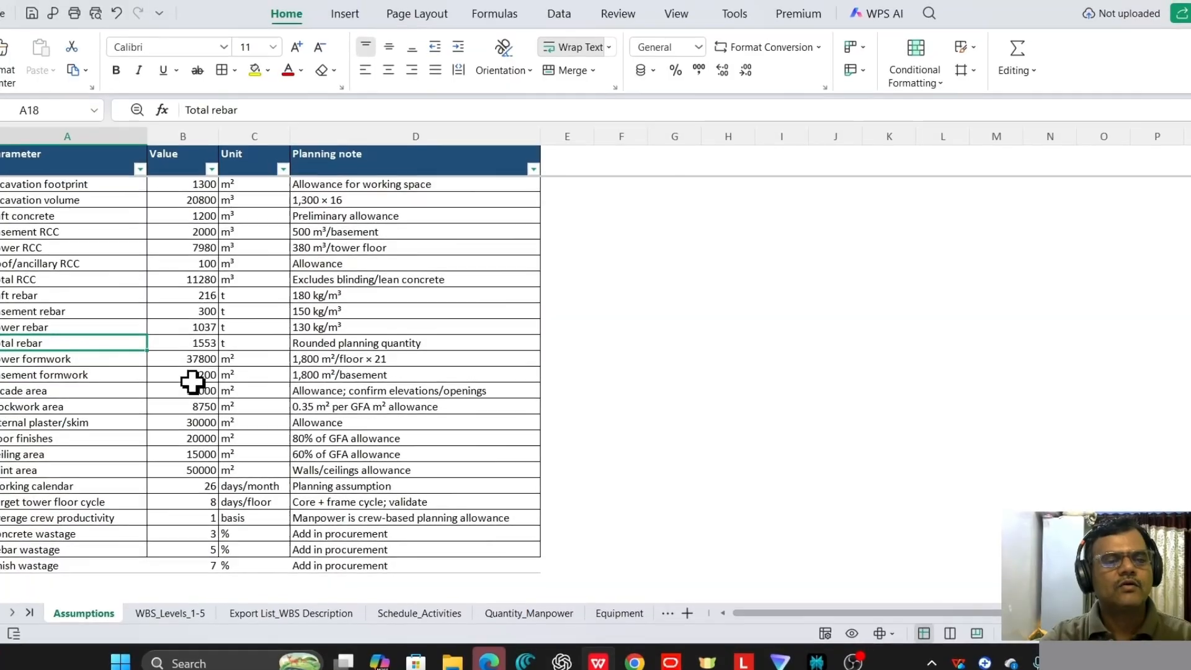
# Step: Review the assumed formwork, facade, plaster, floor finish, ceiling and paint areas in the Assumptions sheet
pyautogui.click(84, 371)
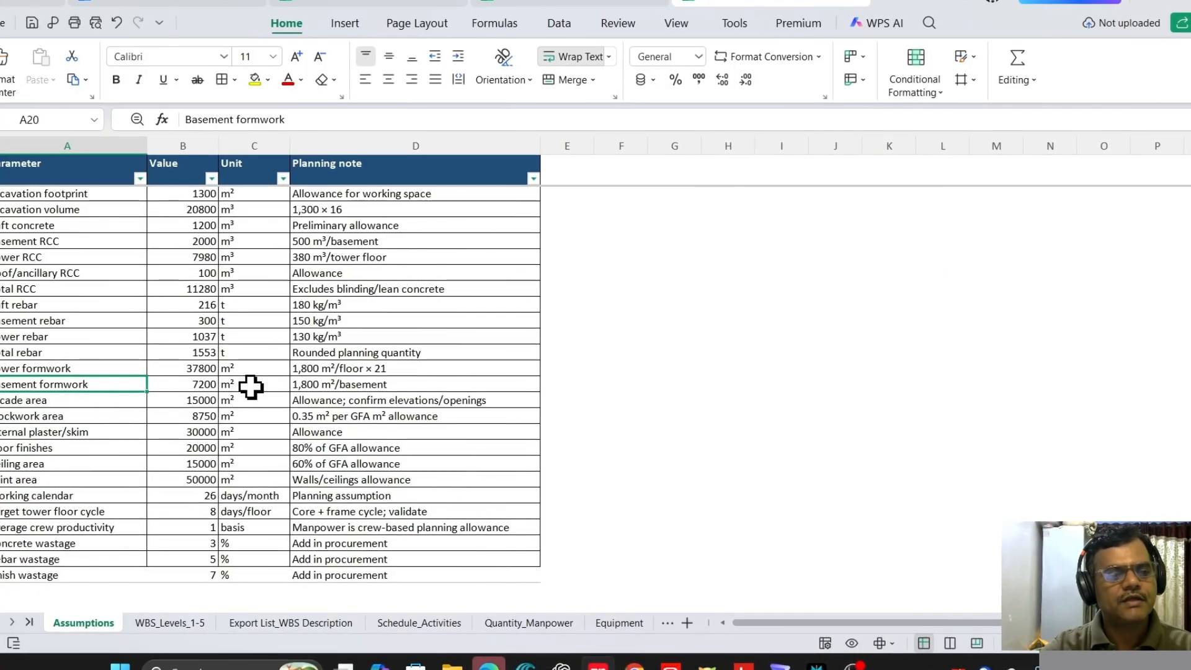
pyautogui.click(113, 404)
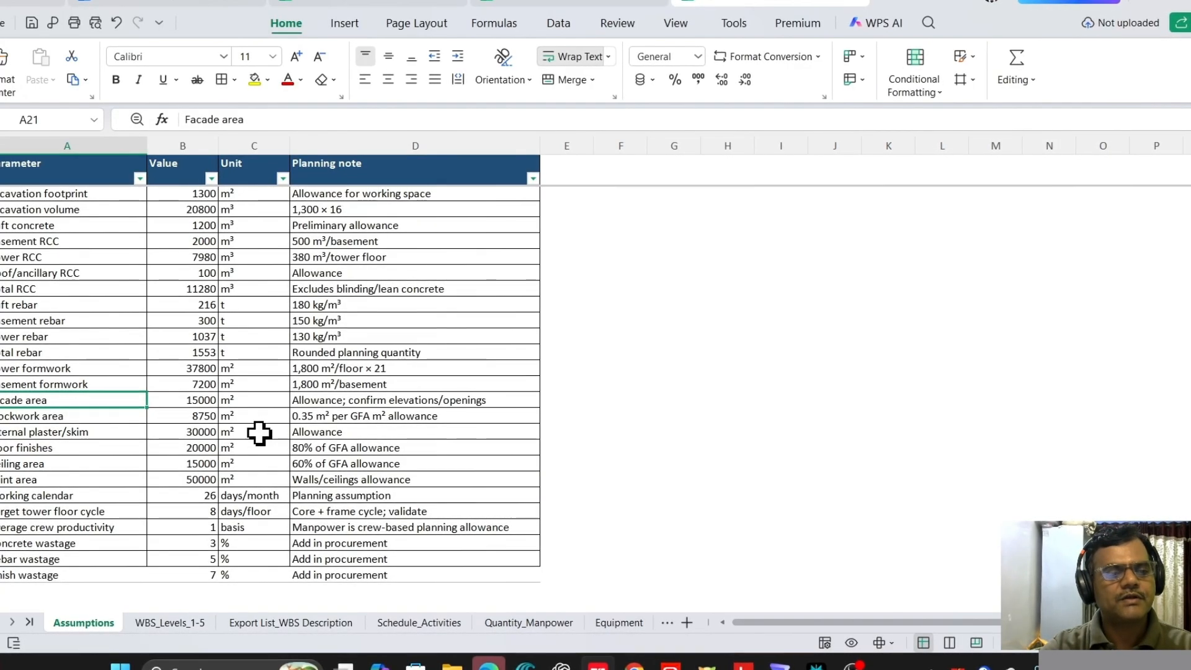
pyautogui.click(91, 431)
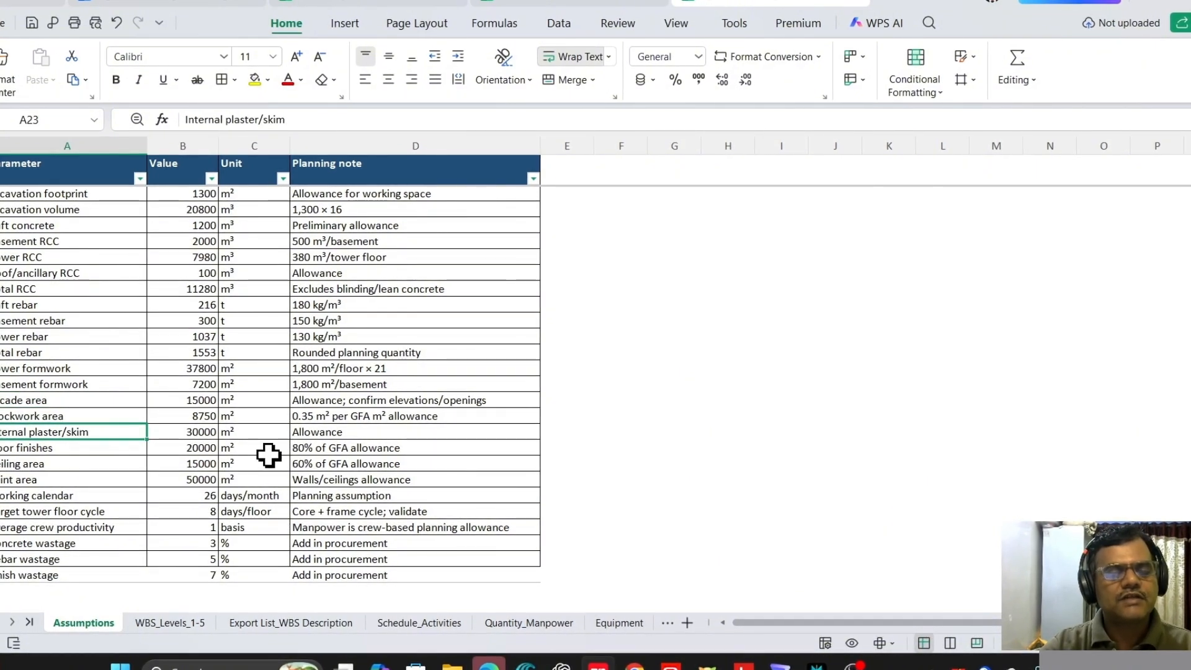
pyautogui.click(103, 462)
pyautogui.click(112, 448)
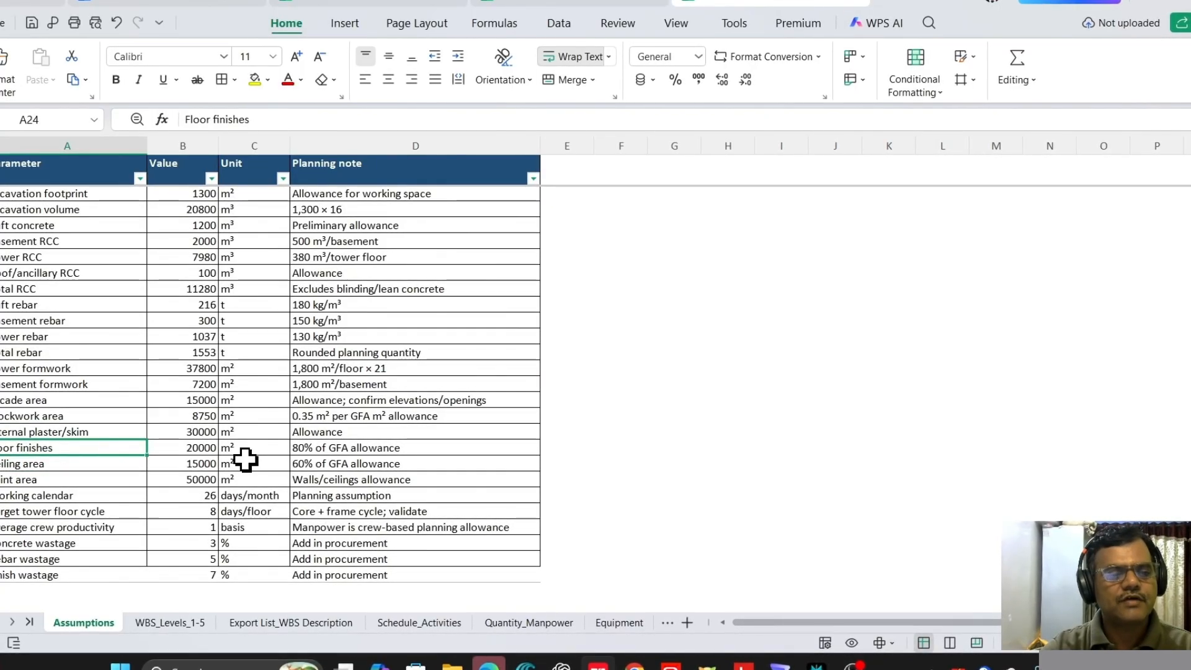
pyautogui.click(74, 467)
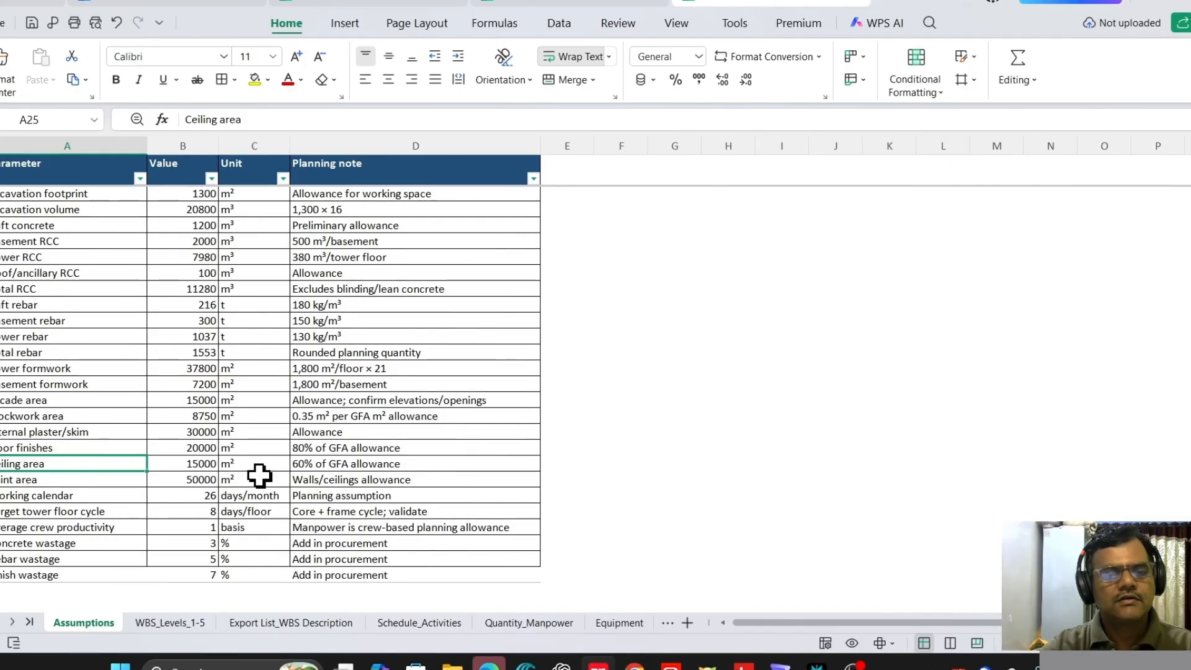
pyautogui.scroll(-1, 259, 475)
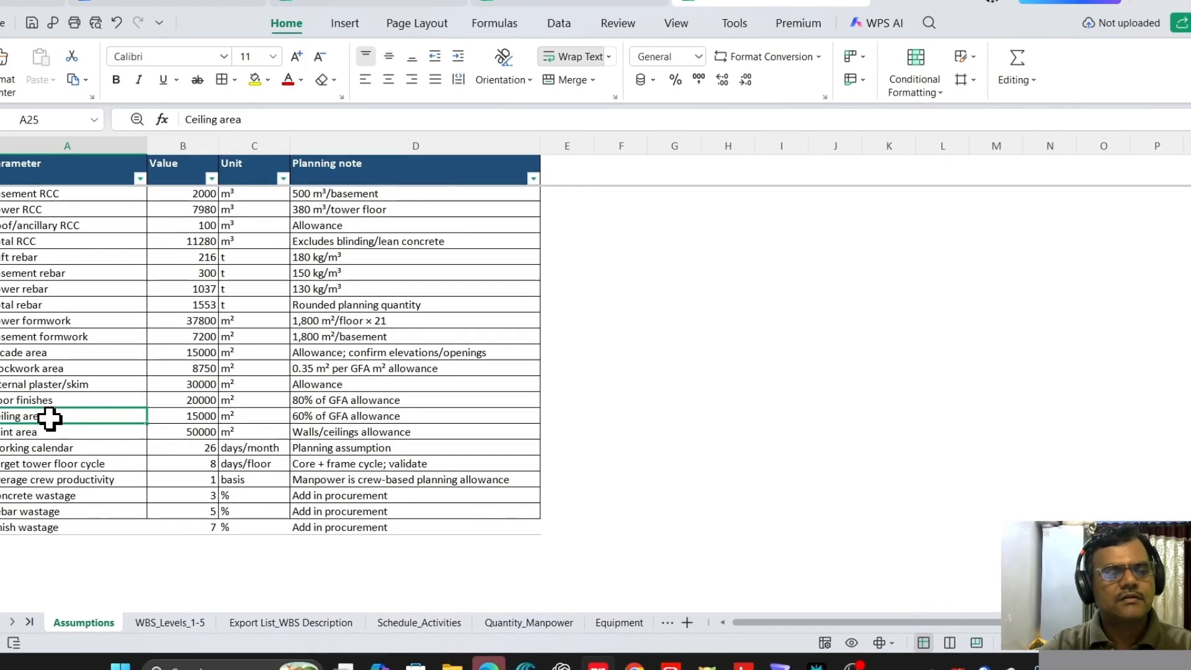
pyautogui.click(87, 434)
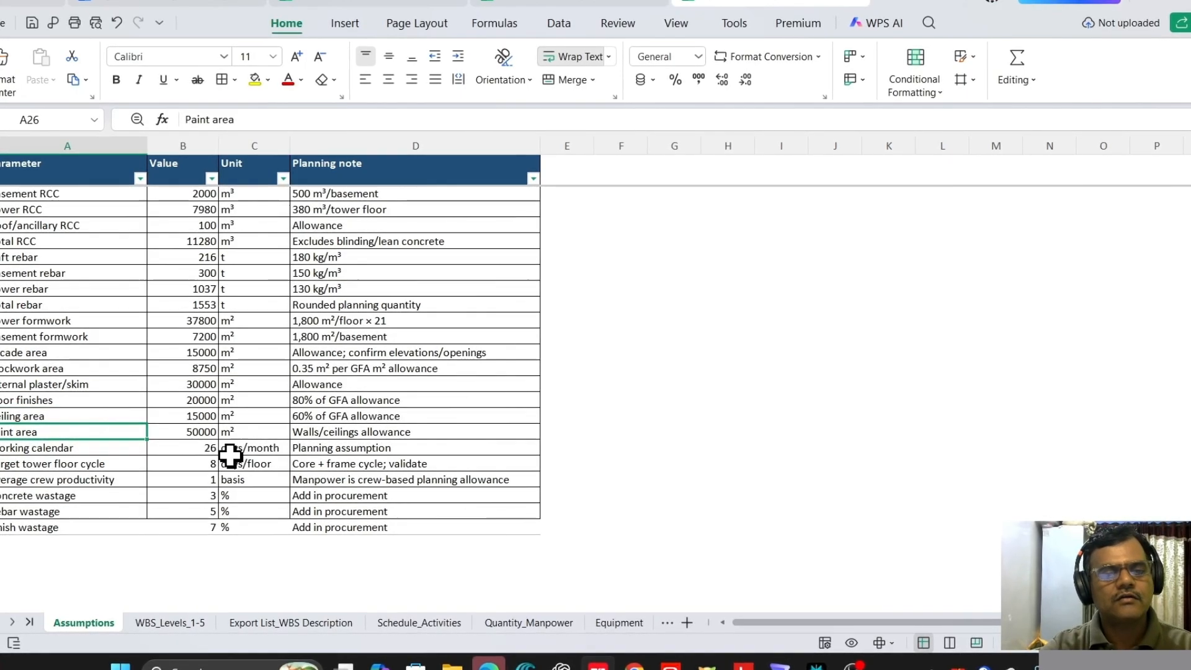
# Step: Review the working calendar, target tower floor cycle, crew productivity and wastage allowances in the Assumptions sheet
pyautogui.click(104, 445)
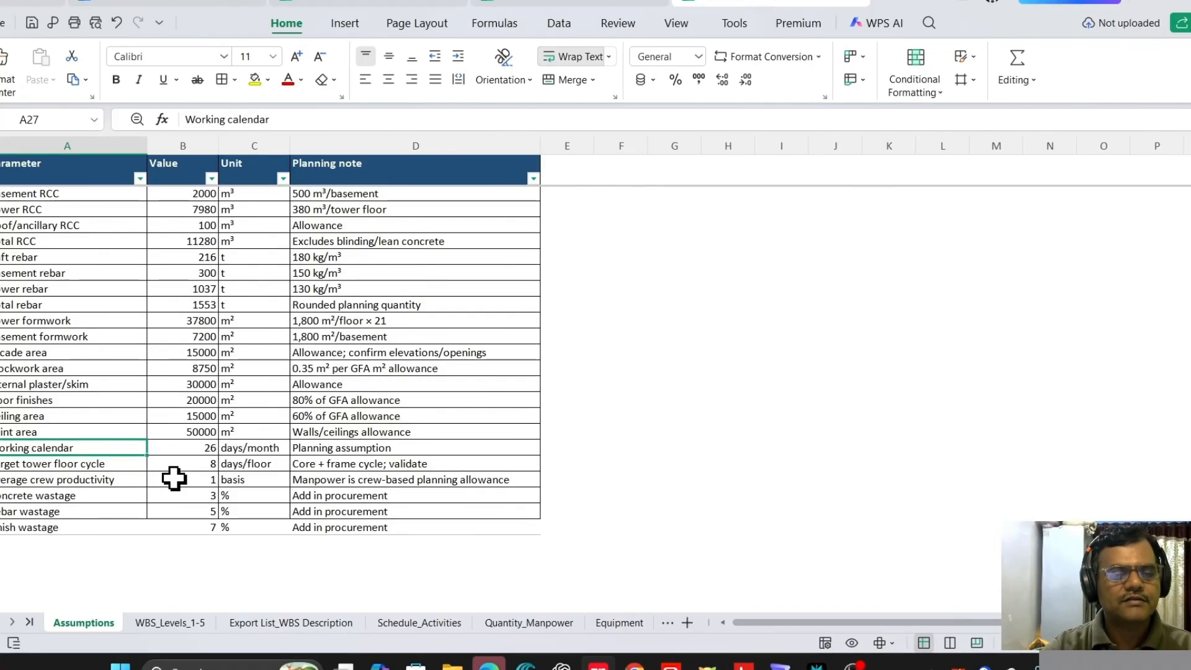
pyautogui.click(127, 467)
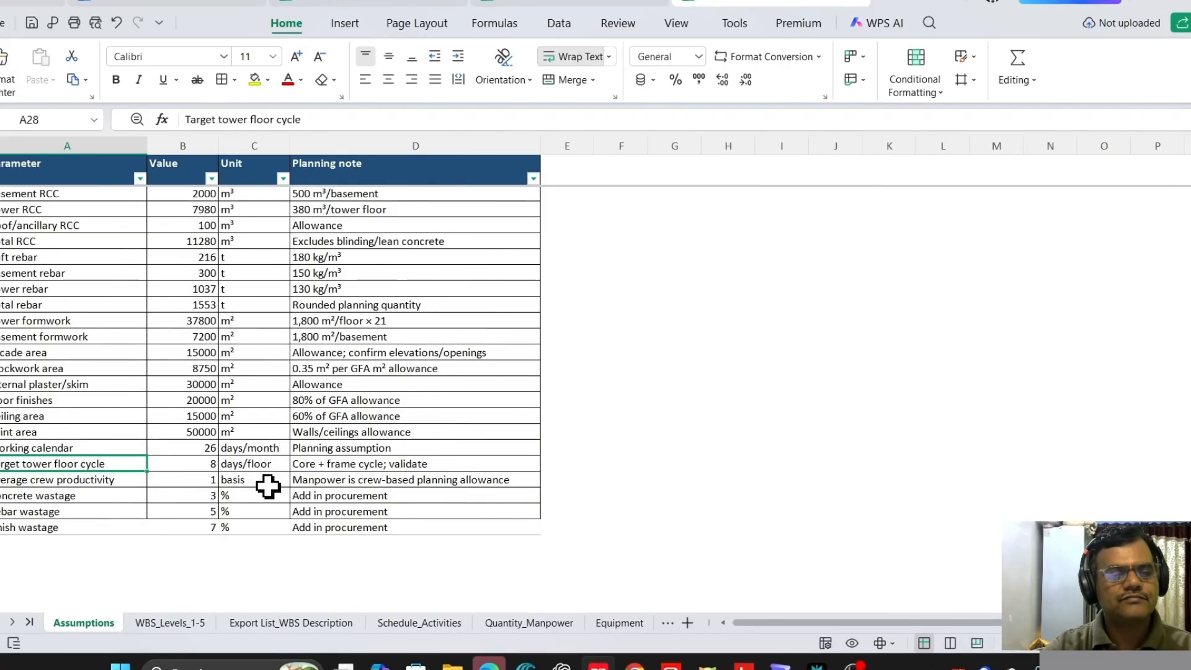
pyautogui.click(131, 493)
pyautogui.click(118, 481)
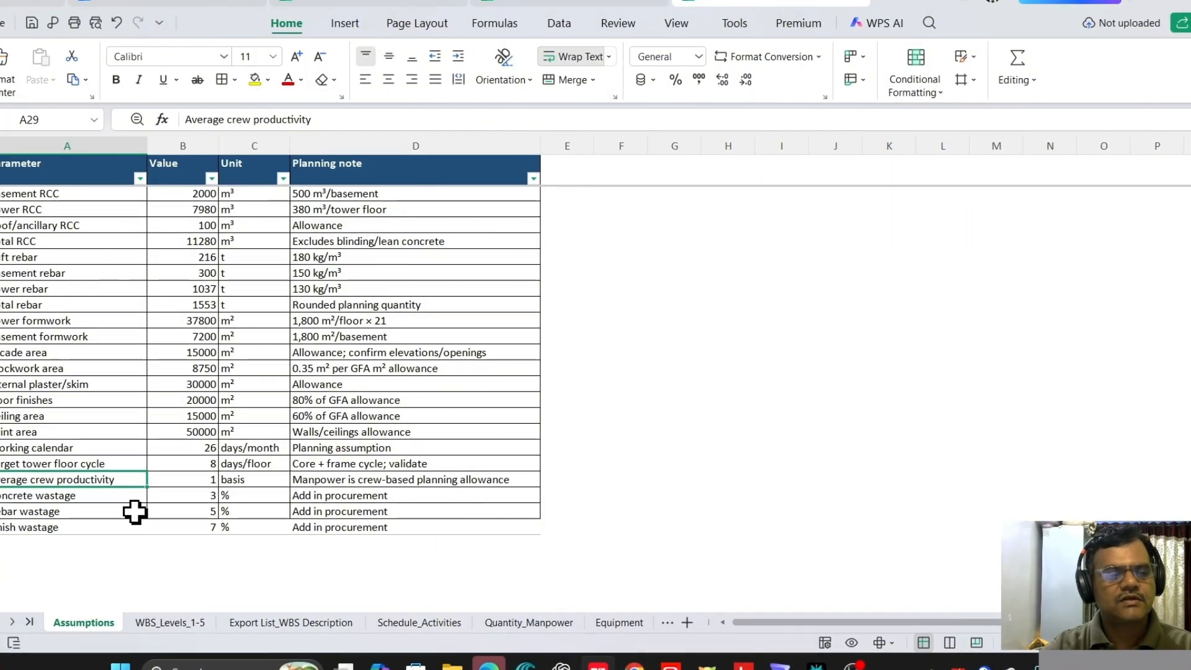
pyautogui.click(121, 495)
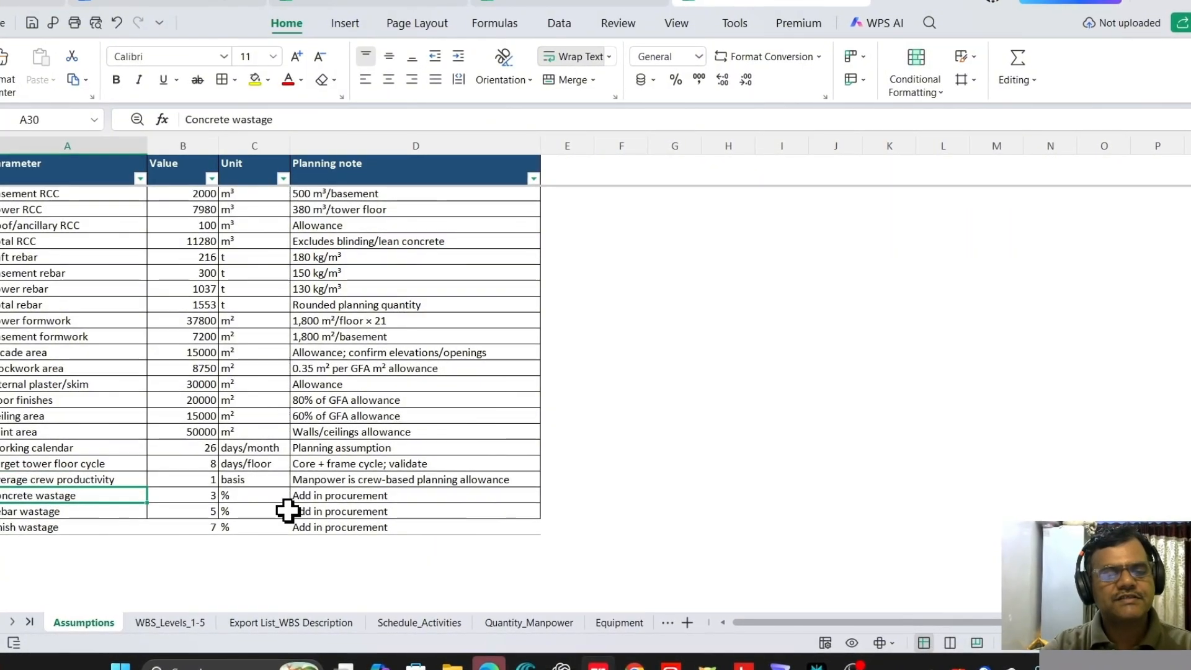
pyautogui.click(119, 512)
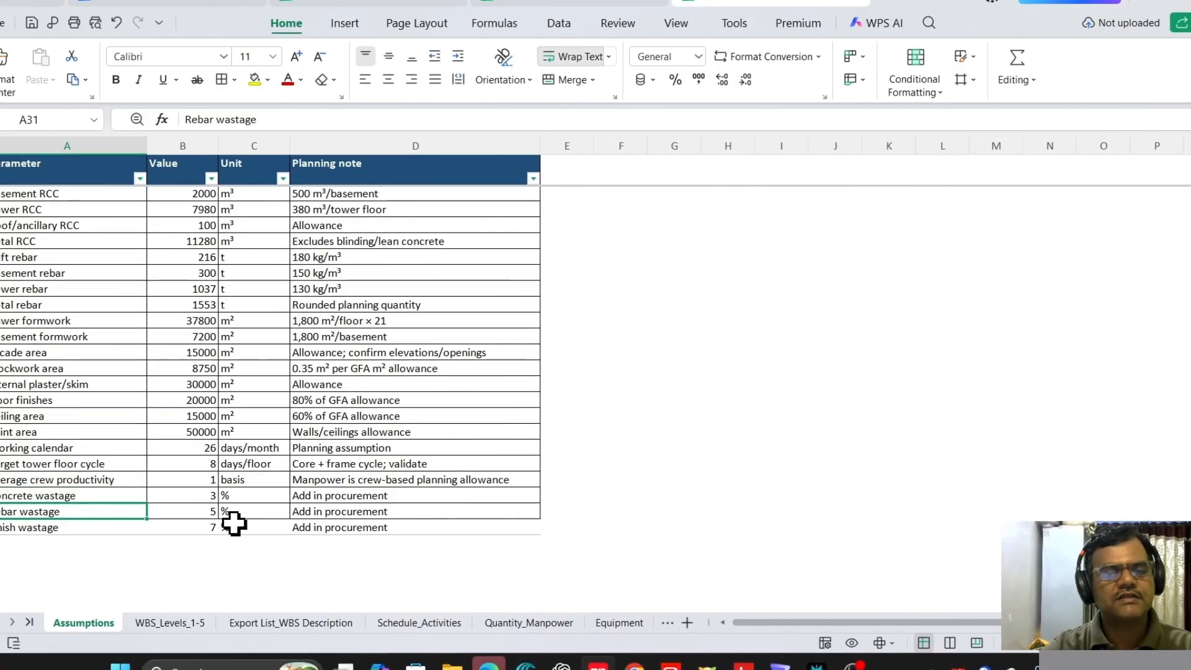
pyautogui.click(106, 529)
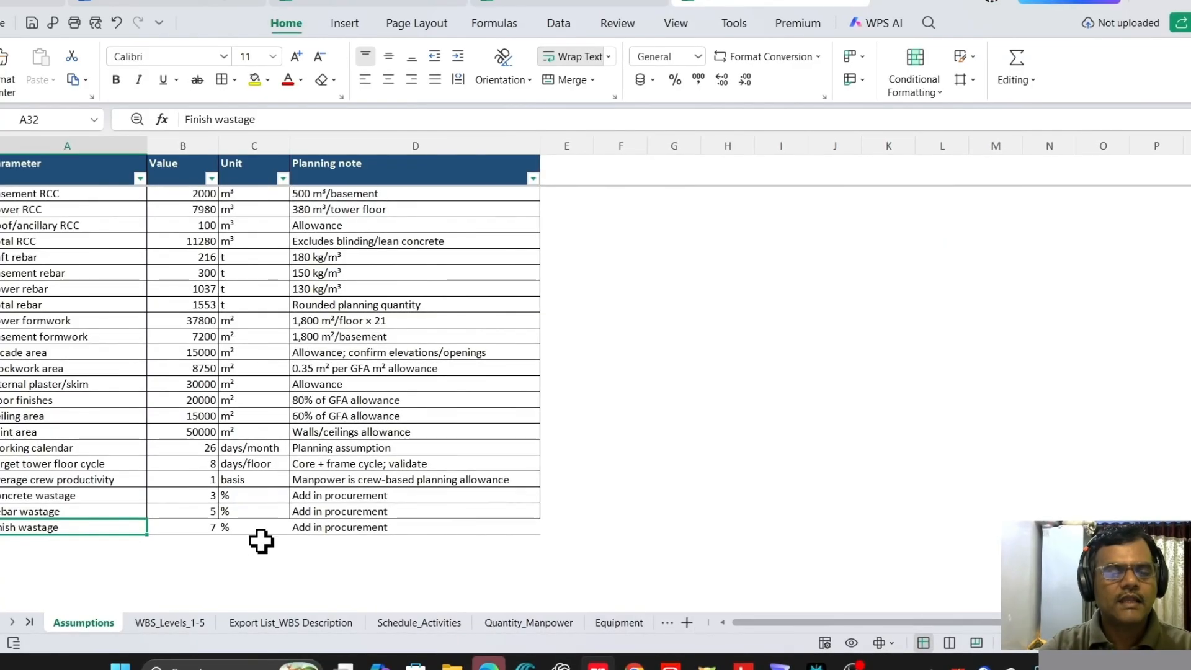
# Step: Open the WBS_Levels_1-5 sheet and examine the WBS breakdown from design through procurement to construction
pyautogui.click(182, 623)
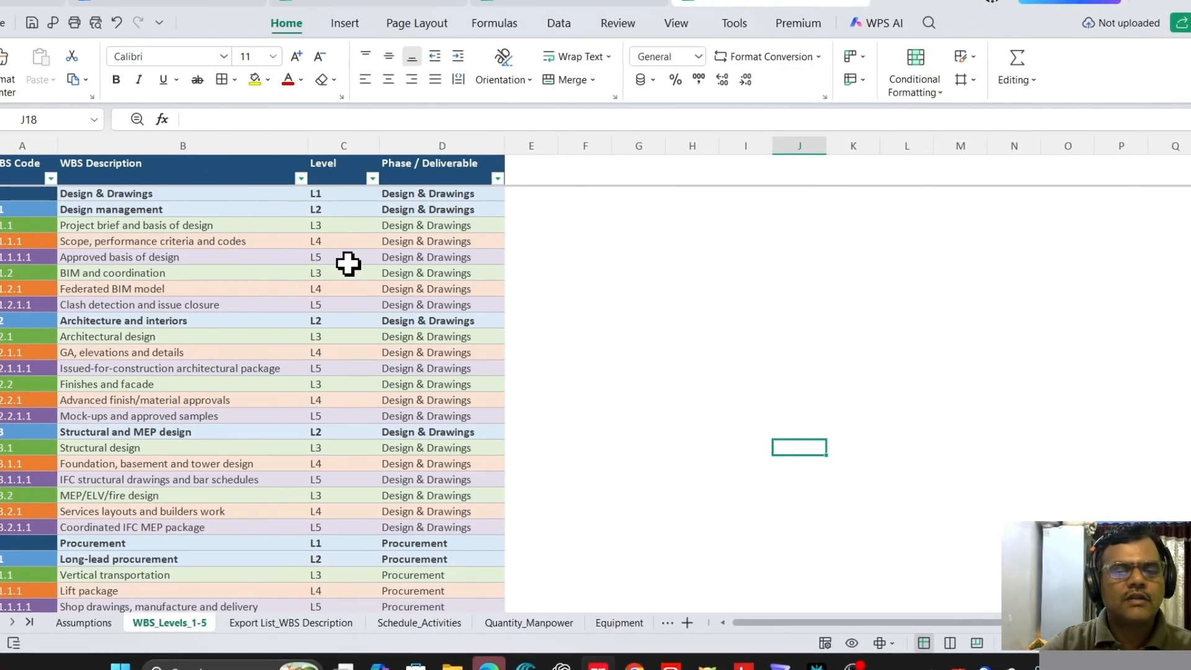
pyautogui.scroll(-3, 352, 295)
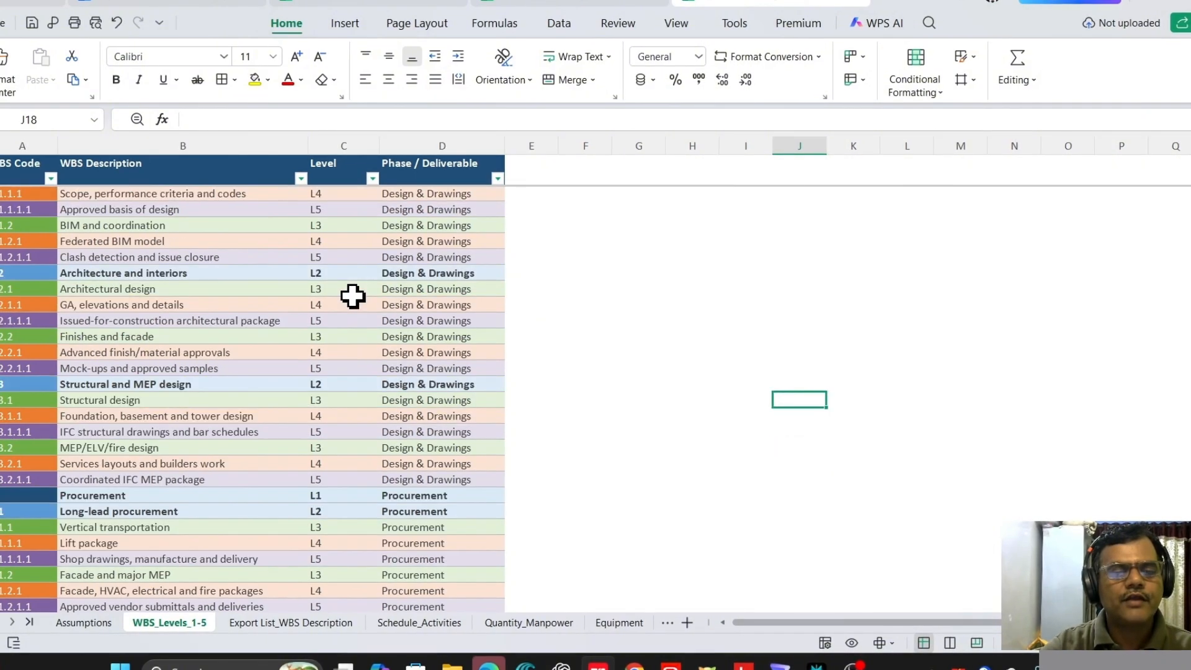
pyautogui.scroll(-12, 353, 295)
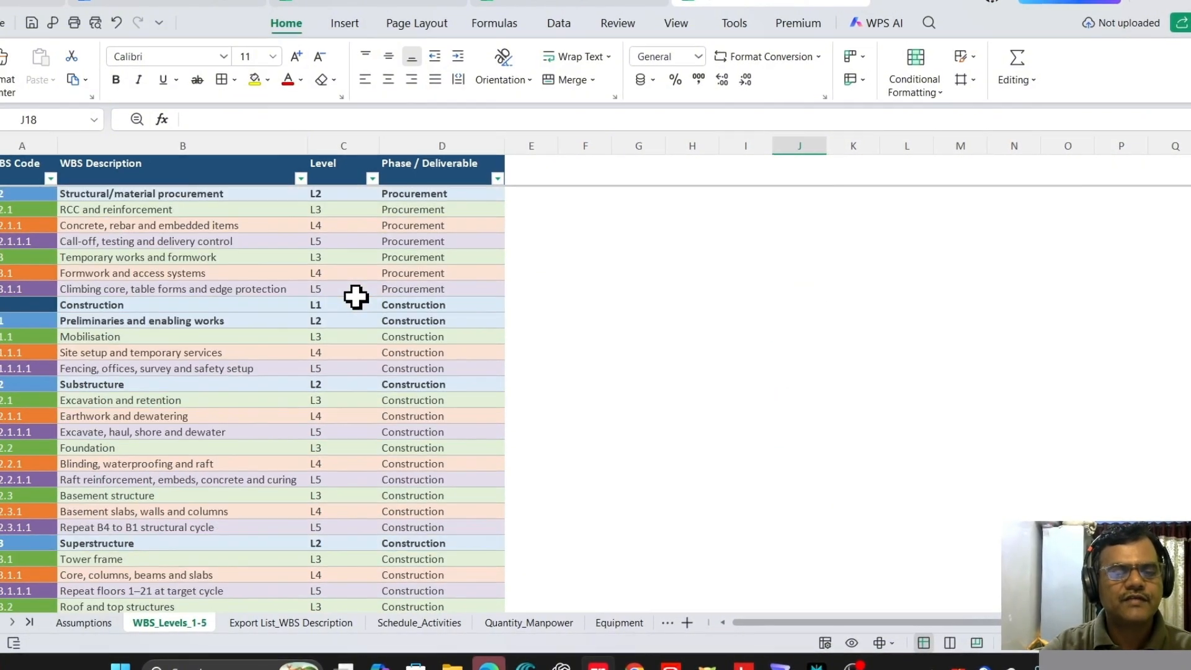
pyautogui.scroll(-7, 357, 291)
pyautogui.scroll(13, 357, 288)
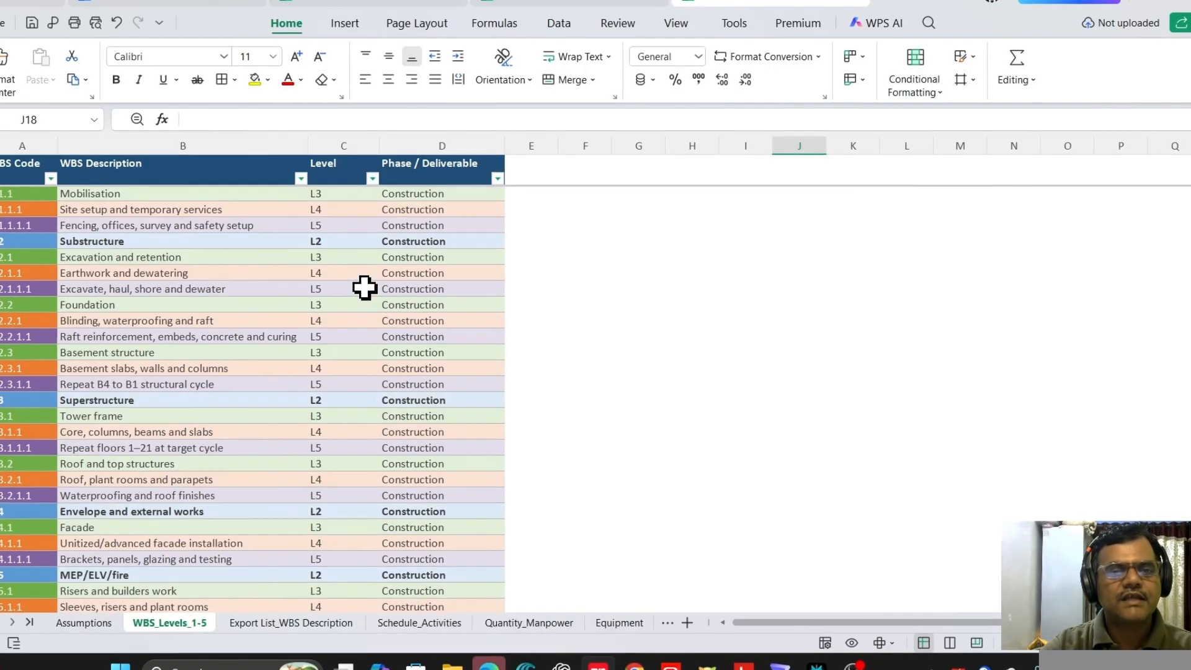
pyautogui.scroll(10, 349, 246)
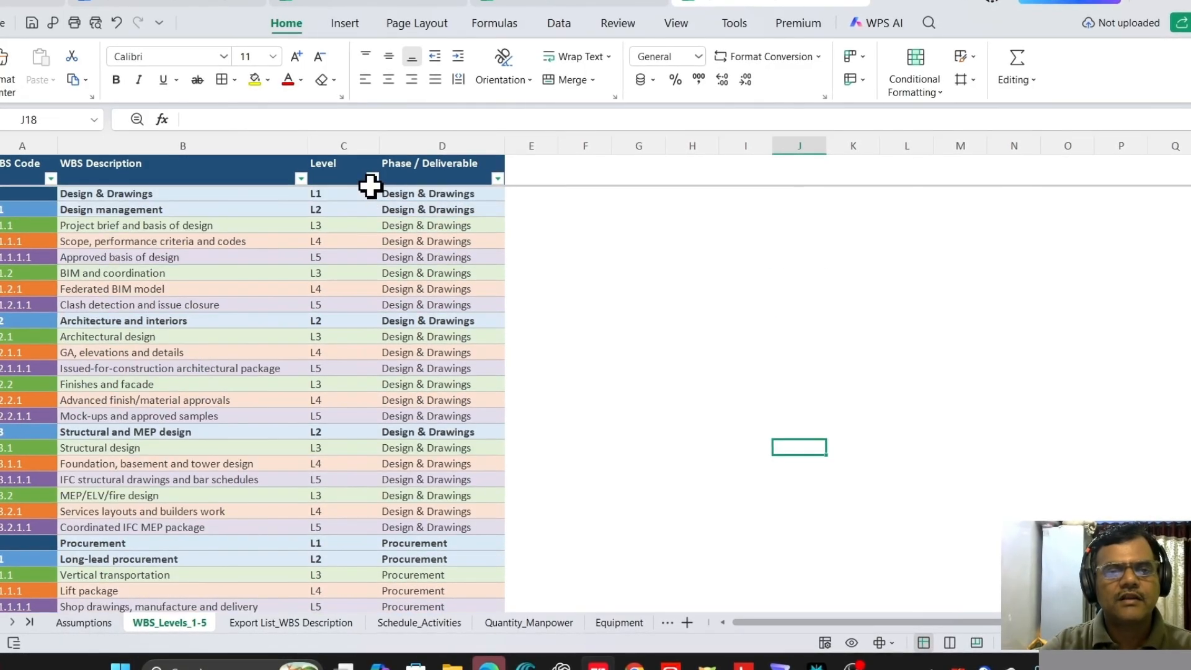
# Step: Filter the WBS table's Level column to show only L1 items
pyautogui.click(372, 179)
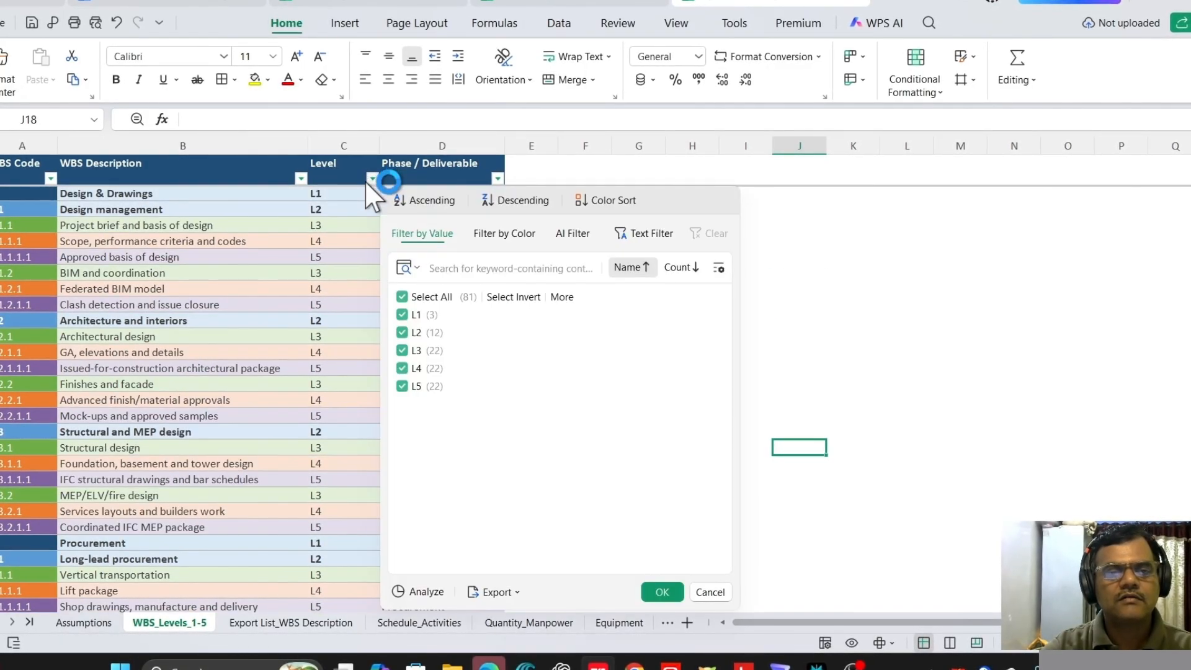
pyautogui.click(421, 300)
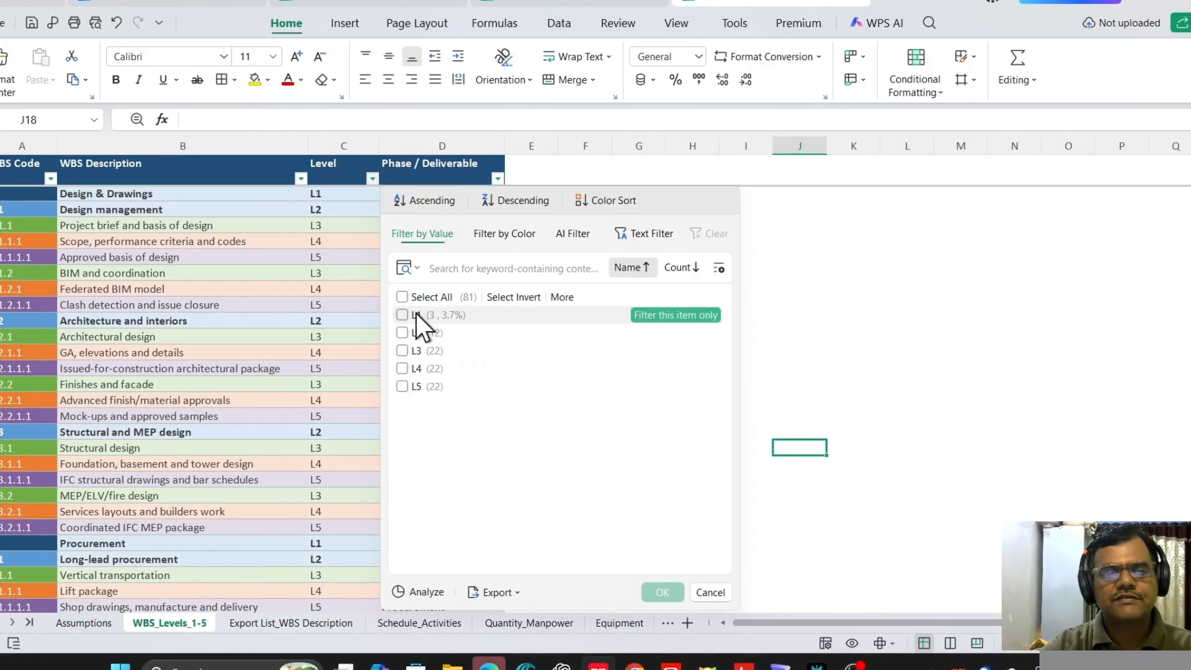
pyautogui.click(415, 314)
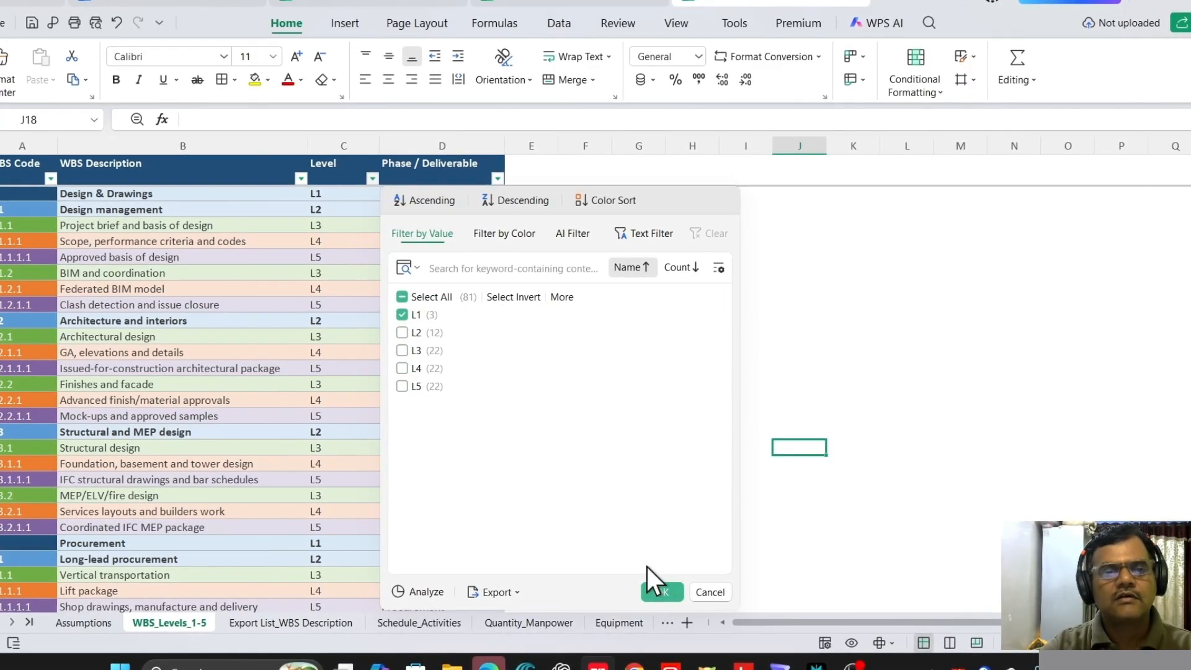
pyautogui.click(662, 592)
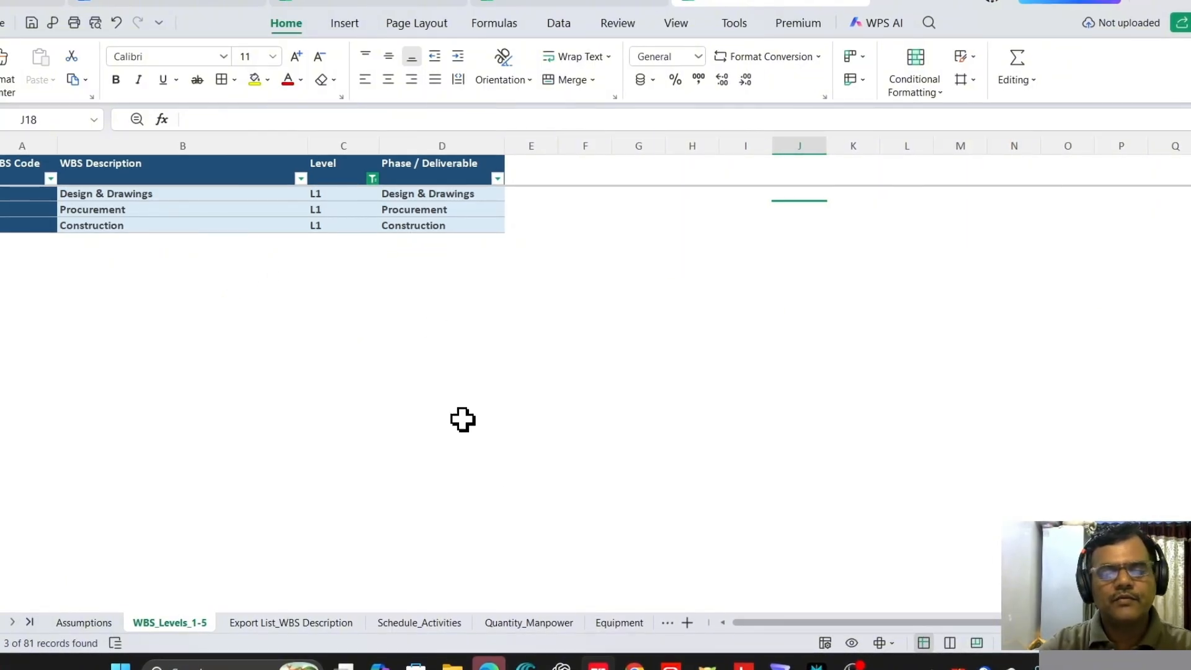
# Step: Switch to Primavera P6 and start a new project under the Sample projects EPS node
pyautogui.moveTo(671, 665)
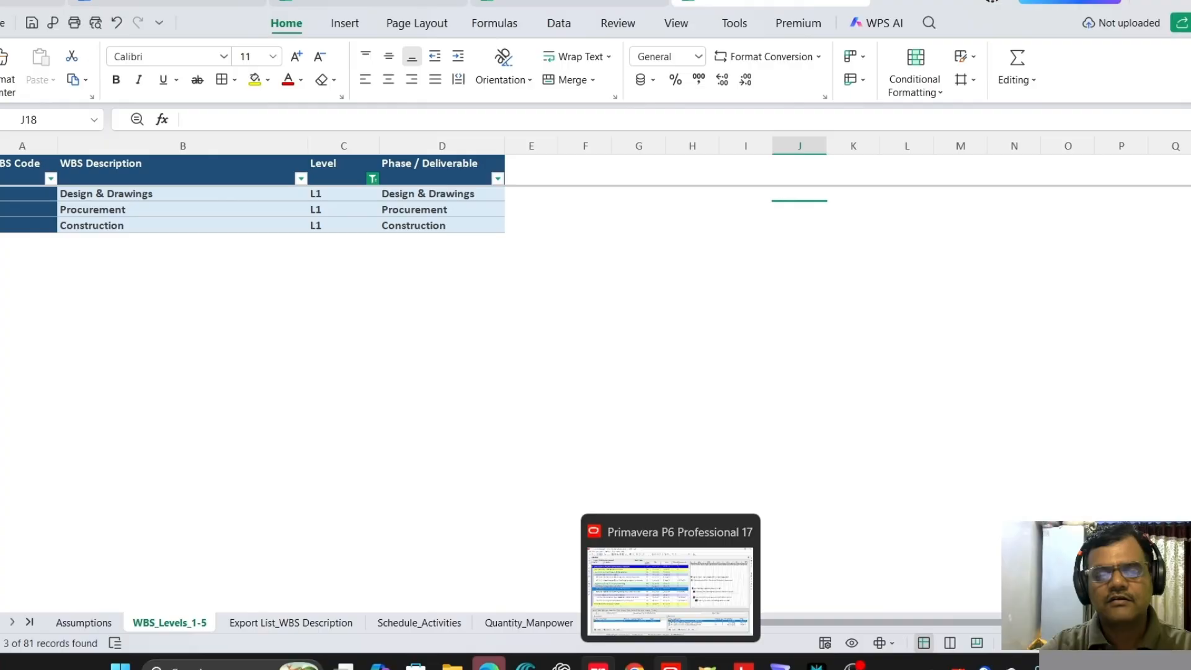
pyautogui.click(686, 586)
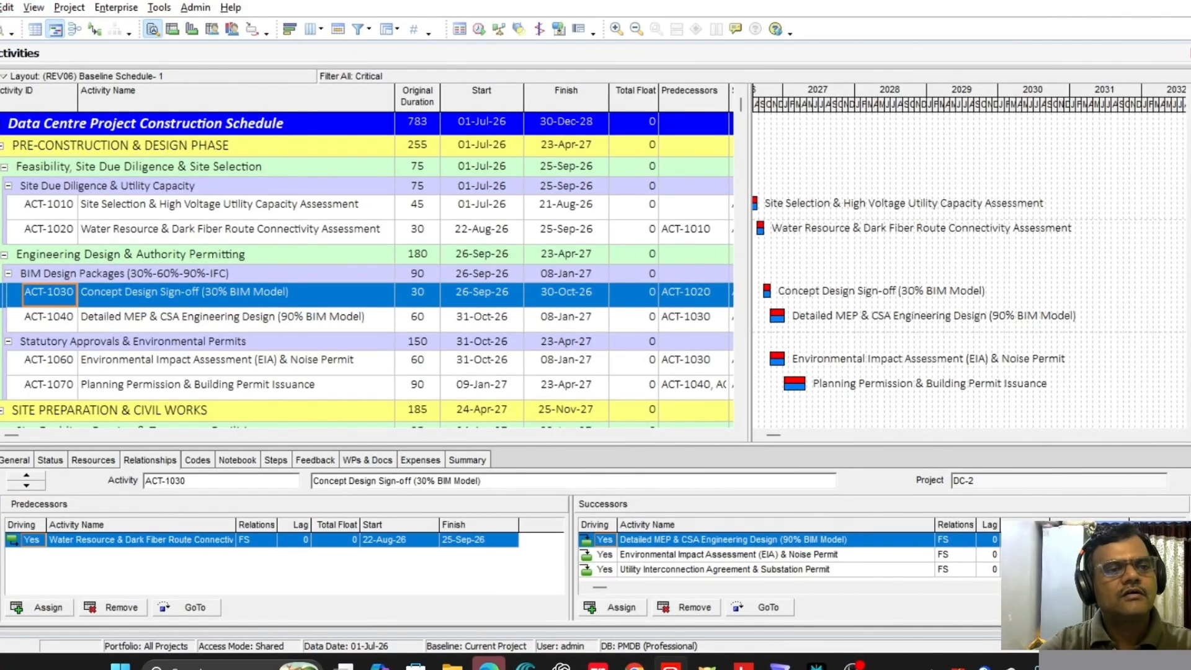
pyautogui.click(2, 8)
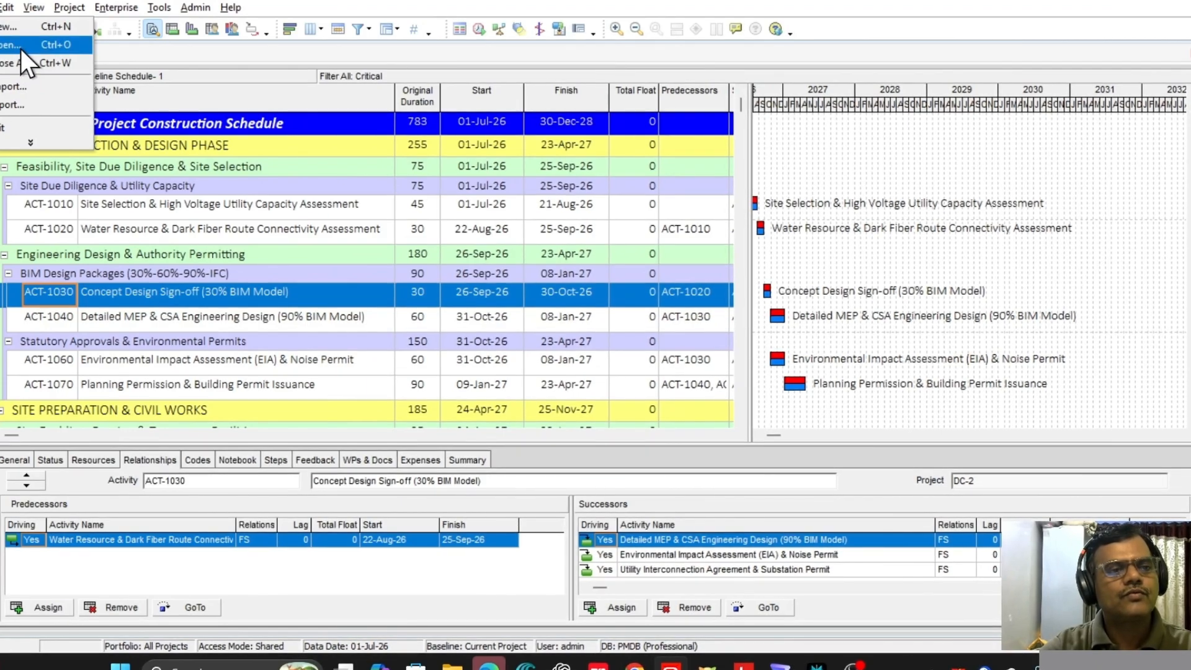
pyautogui.click(24, 25)
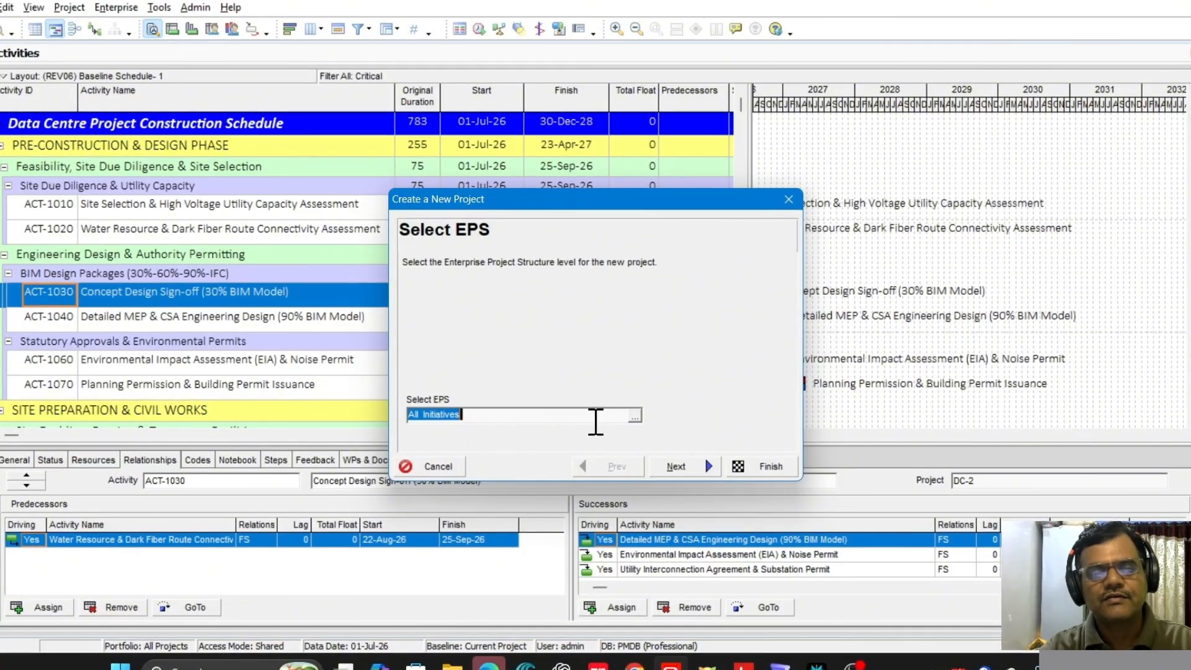
pyautogui.click(636, 415)
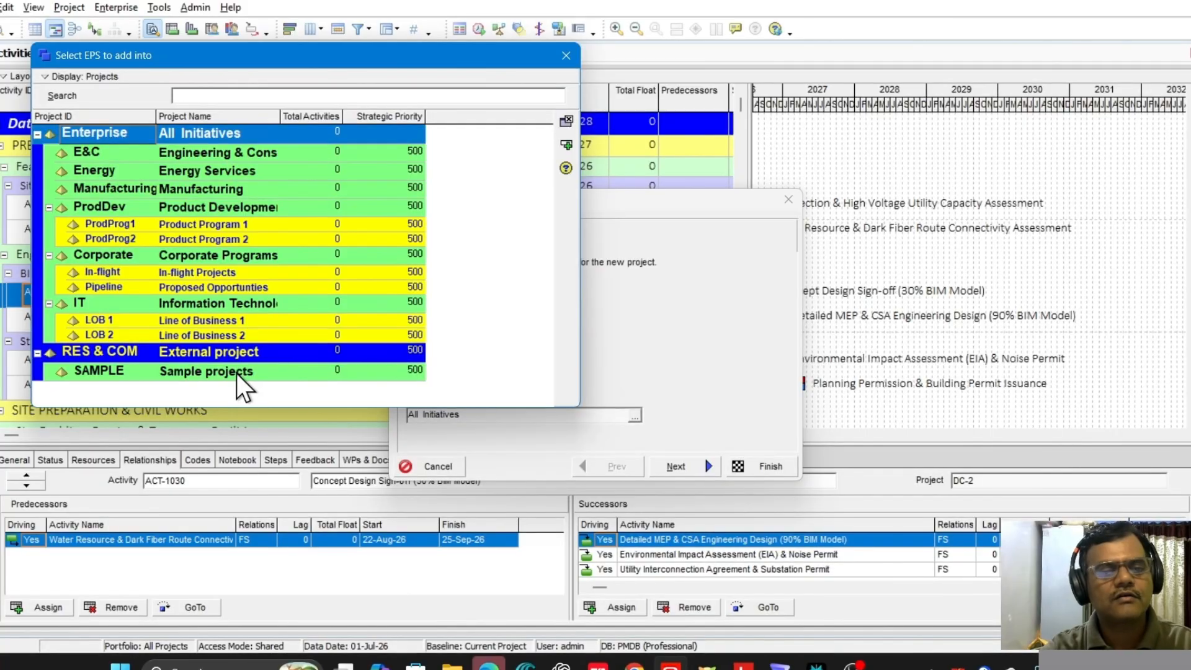
pyautogui.doubleClick(220, 371)
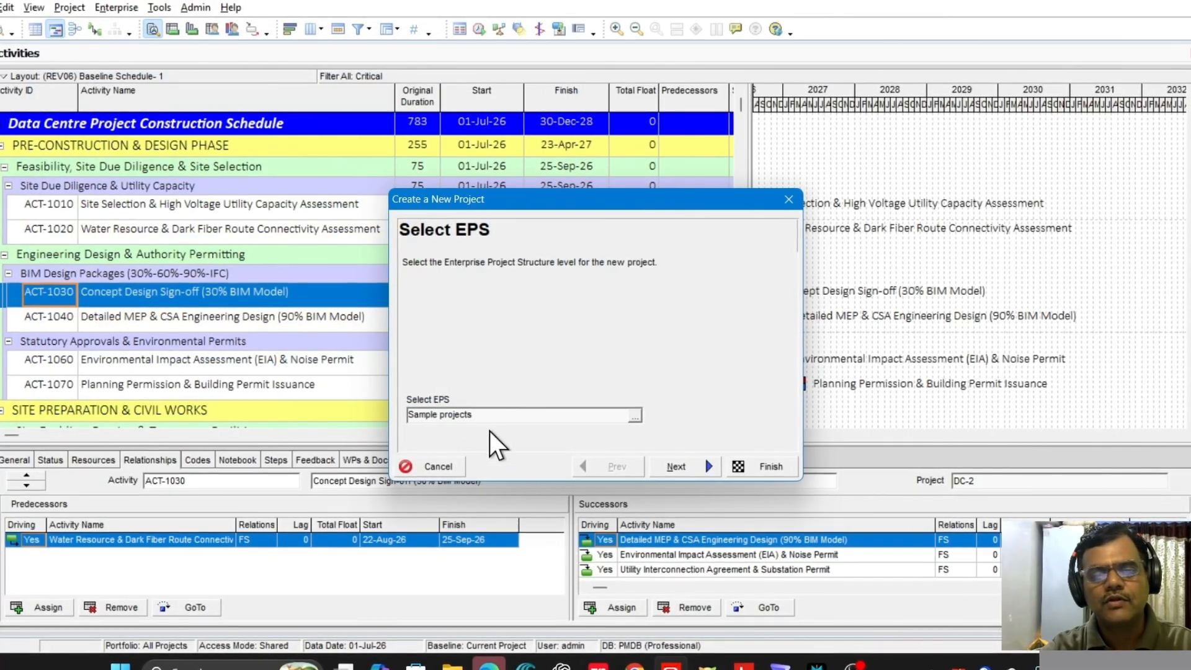
pyautogui.click(676, 466)
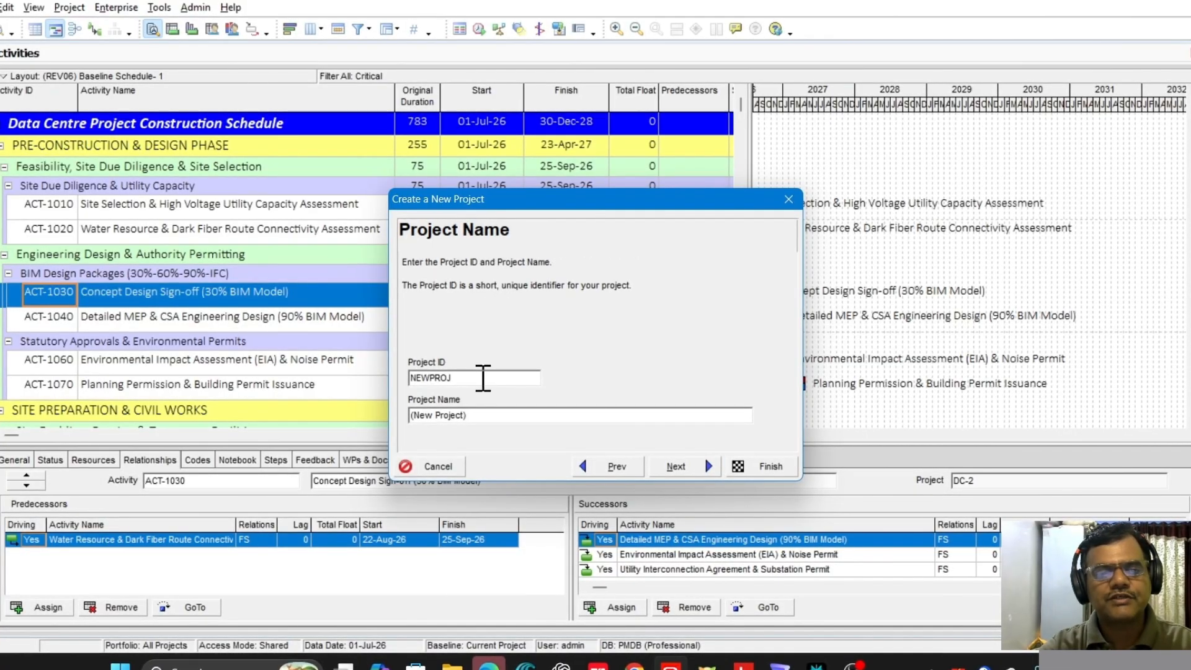
# Step: Try 21RES as the new project's ID
pyautogui.moveTo(455, 377); pyautogui.dragTo(371, 378)
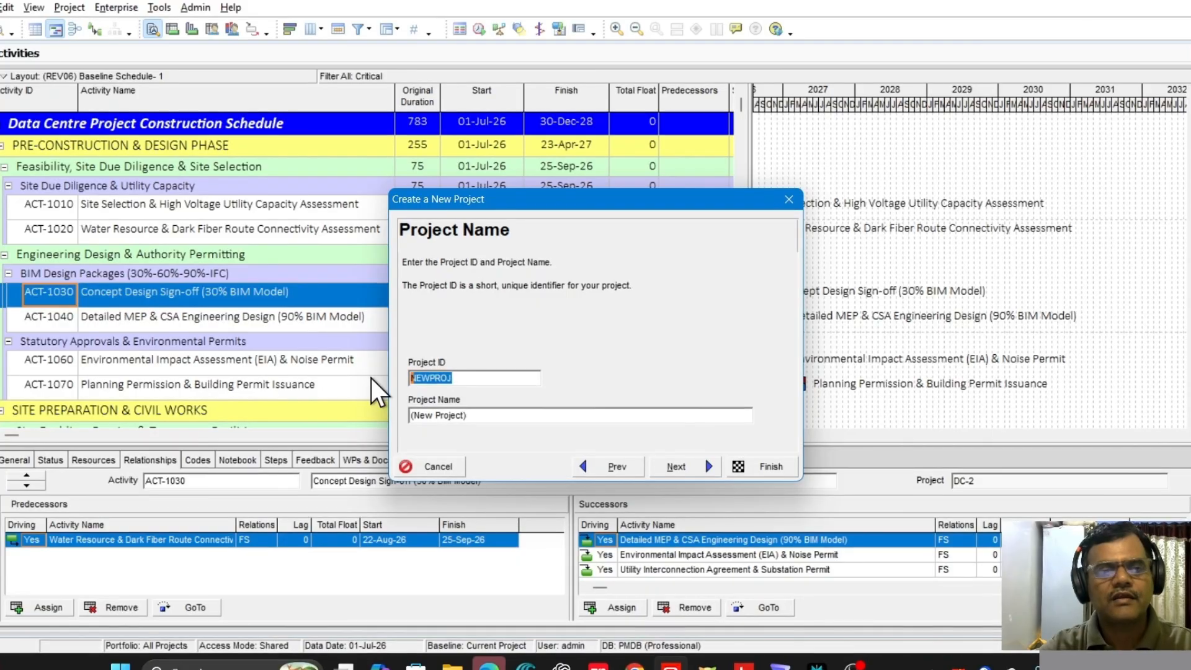
pyautogui.write('21RE')
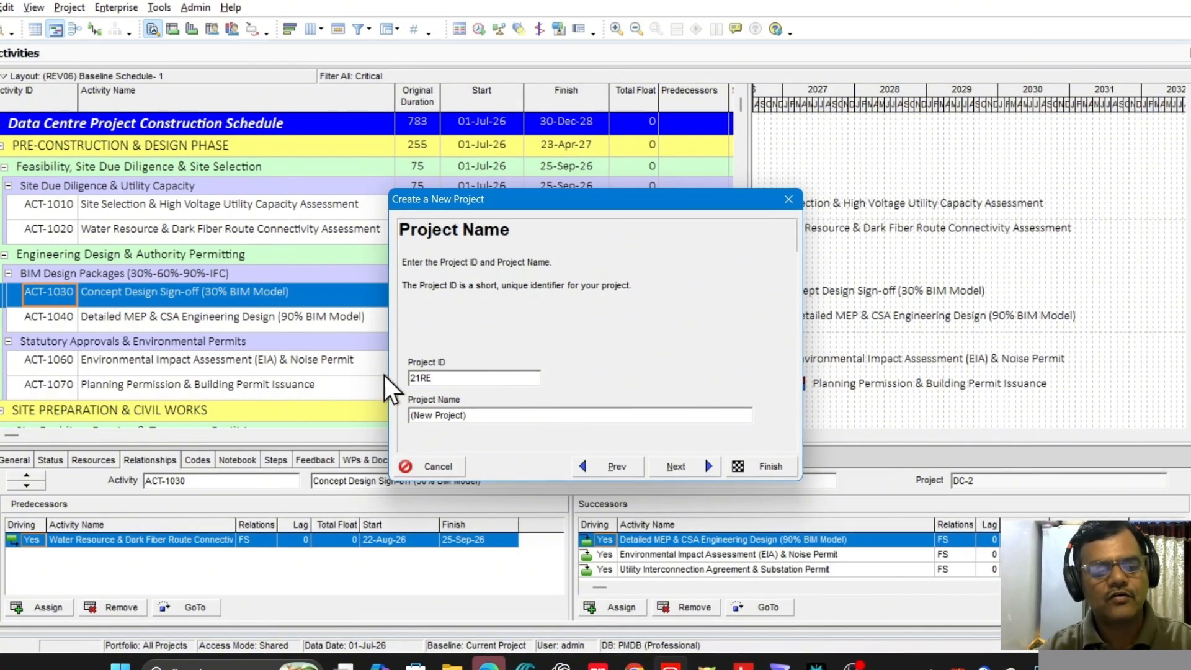
pyautogui.hotkey('ctrl', 'a')
pyautogui.press('super+g')
pyautogui.click(464, 379)
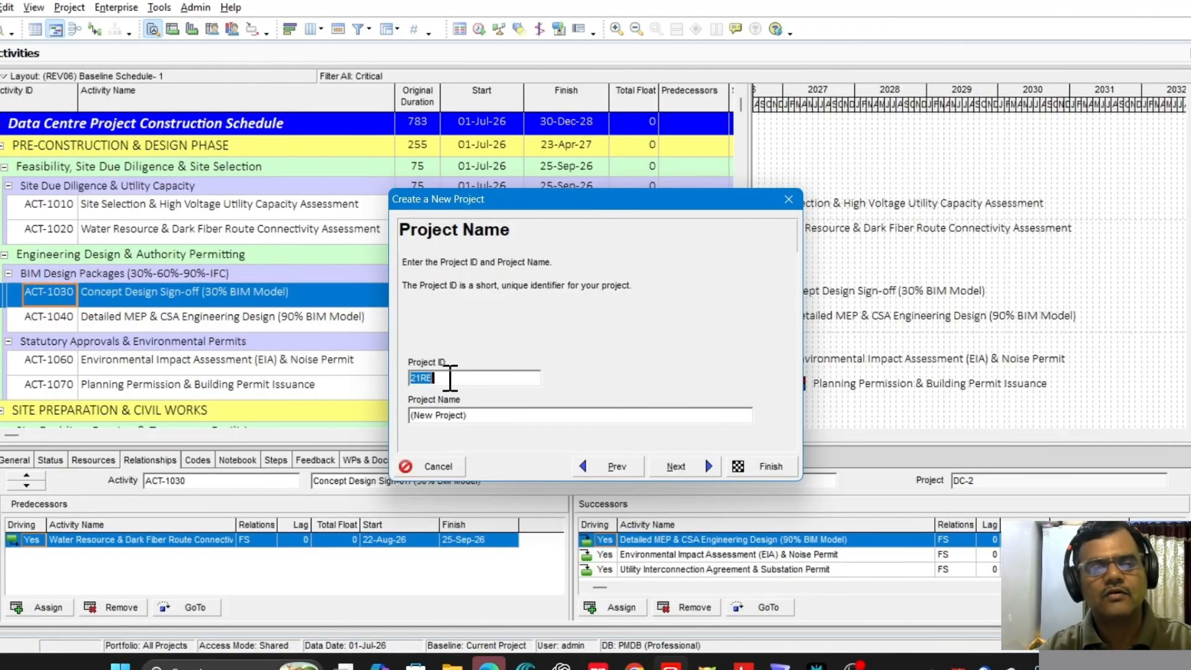
pyautogui.write('RES')
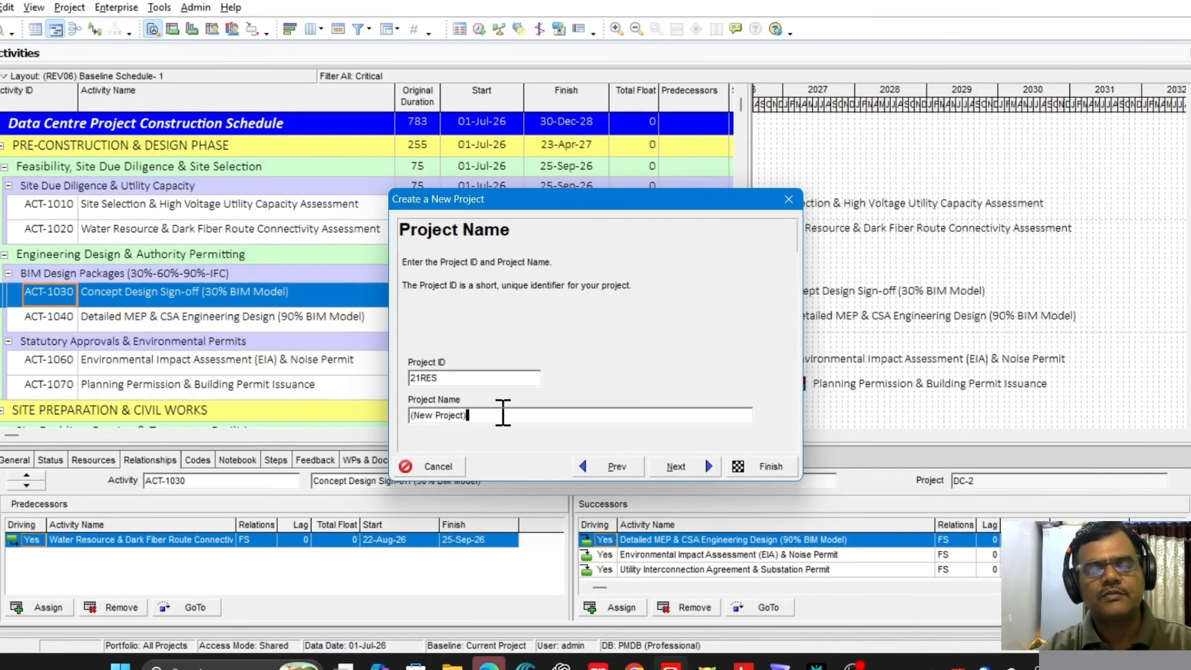
# Step: Name the new project "21 Storey Residential Tower Construction" and submit its ID and name
pyautogui.moveTo(500, 414); pyautogui.dragTo(433, 415)
pyautogui.write('21')
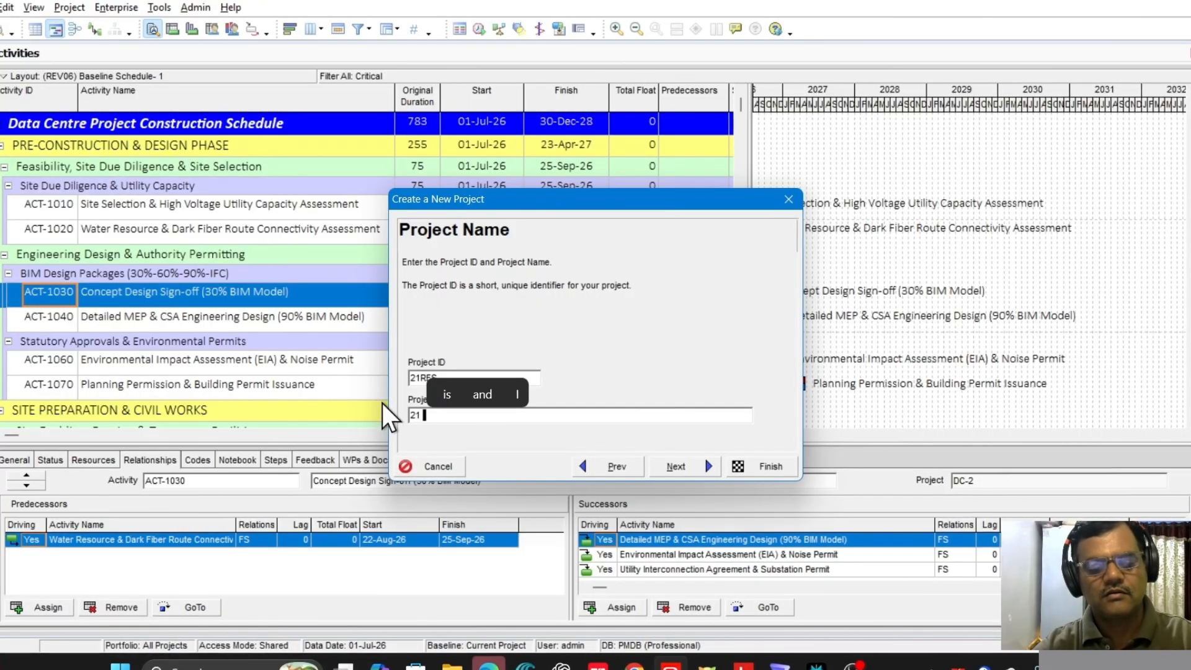
pyautogui.write(' St')
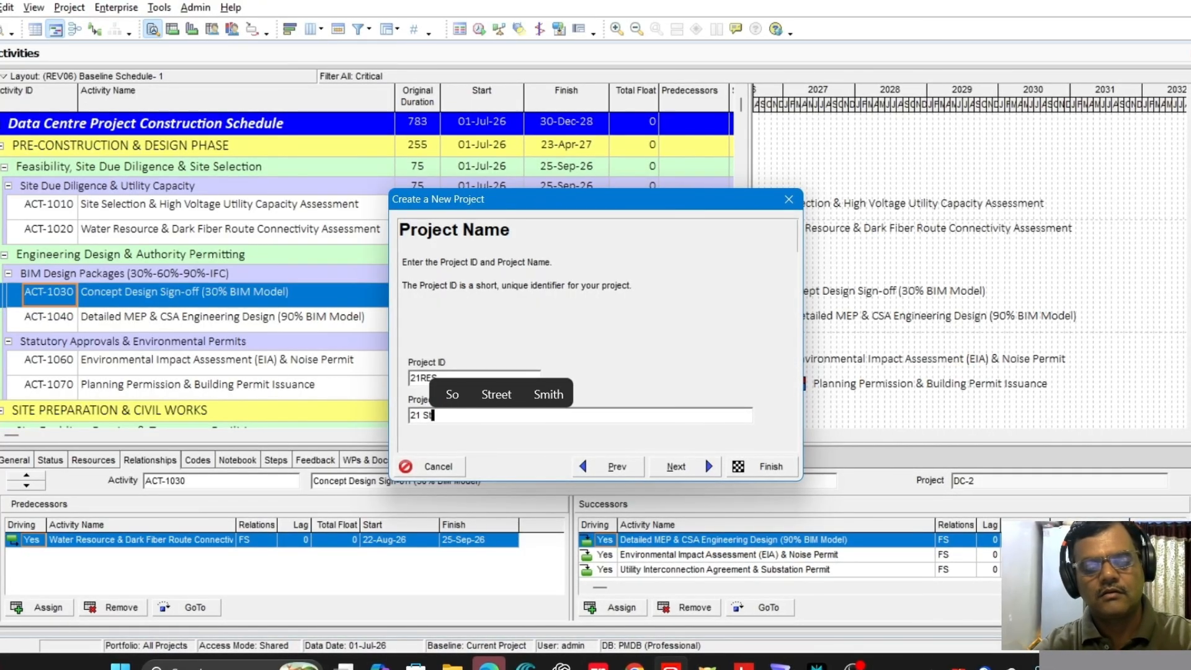
pyautogui.write('orey ')
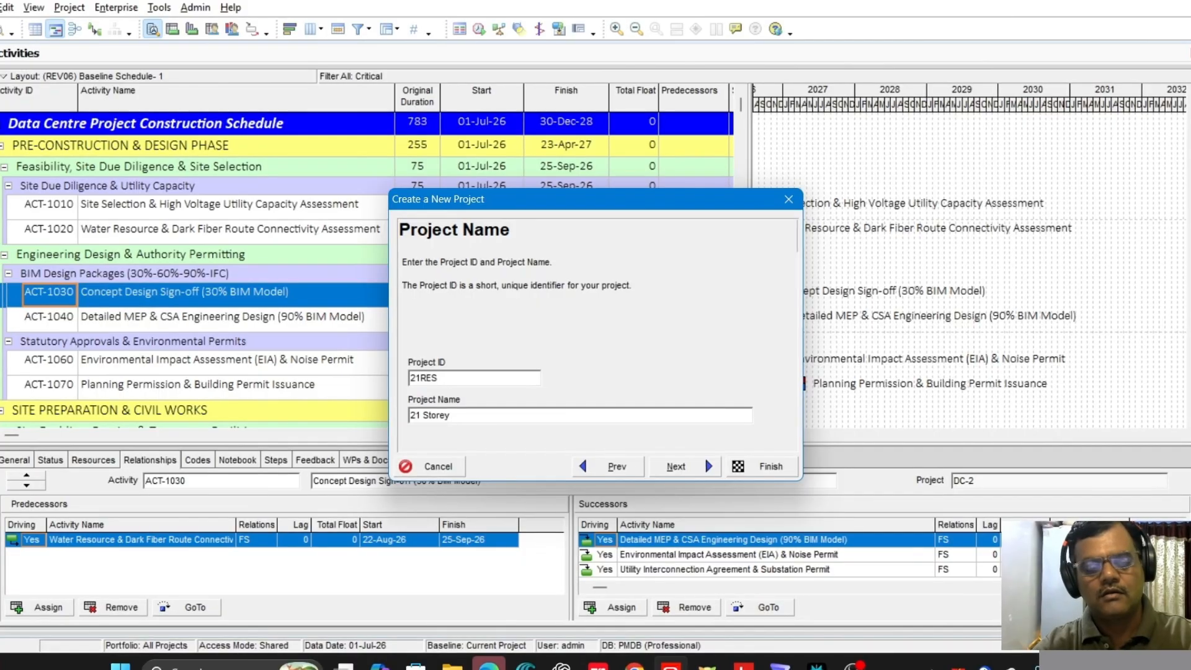
pyautogui.write('Reside')
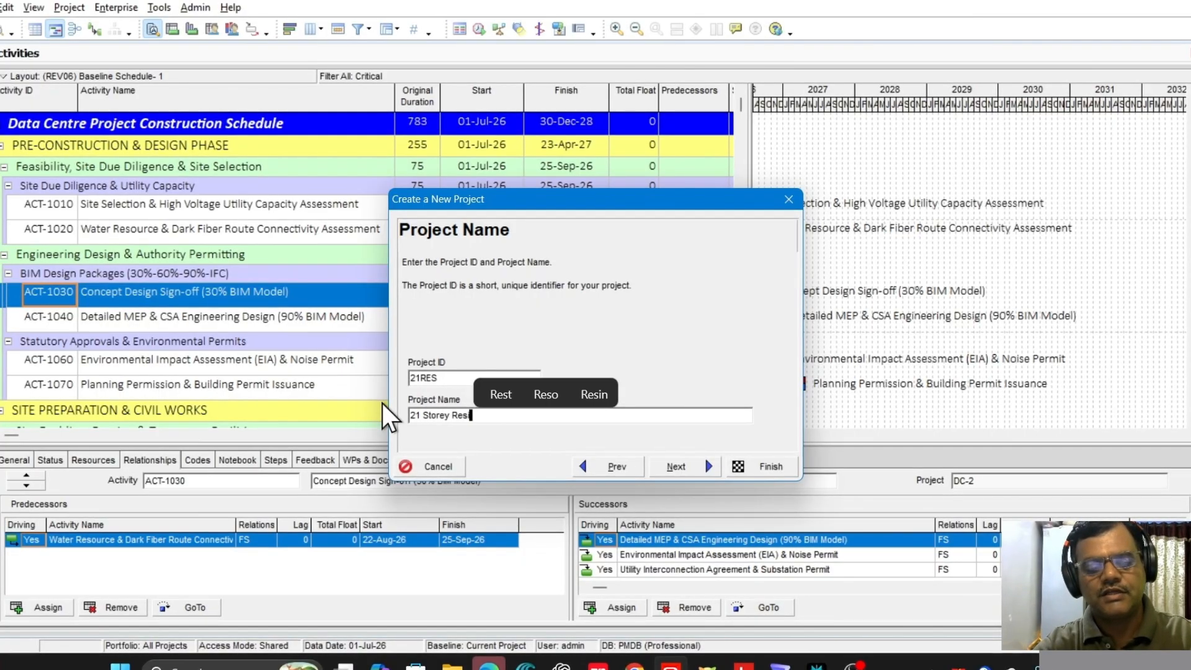
pyautogui.write('ntial')
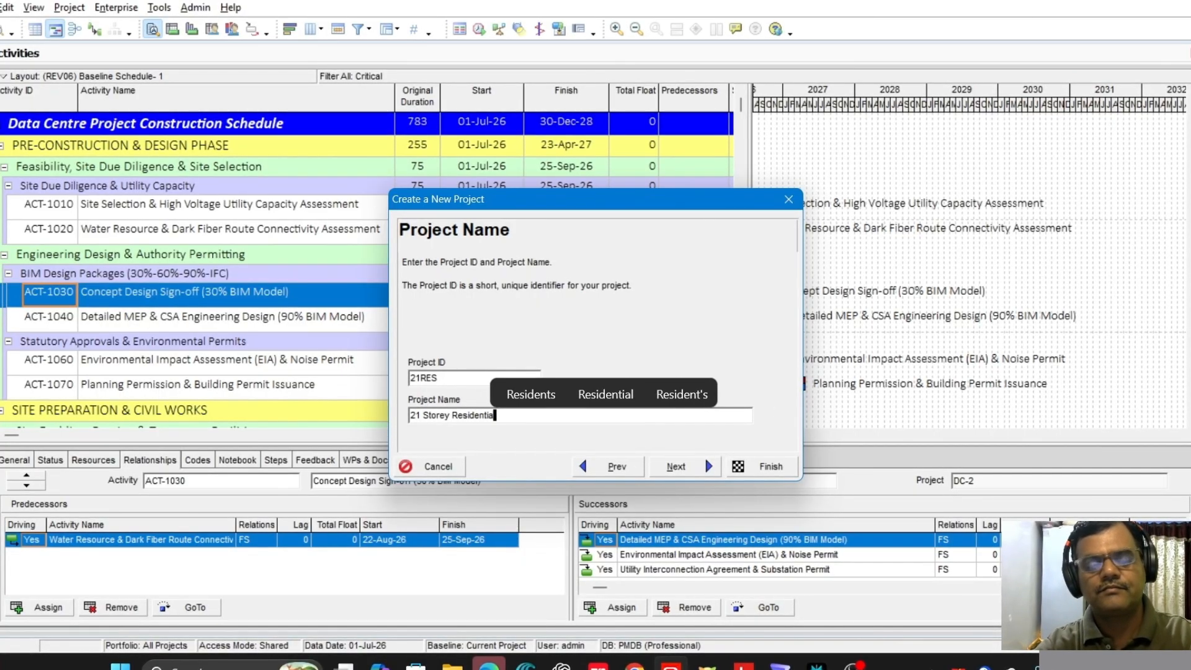
pyautogui.write(' T')
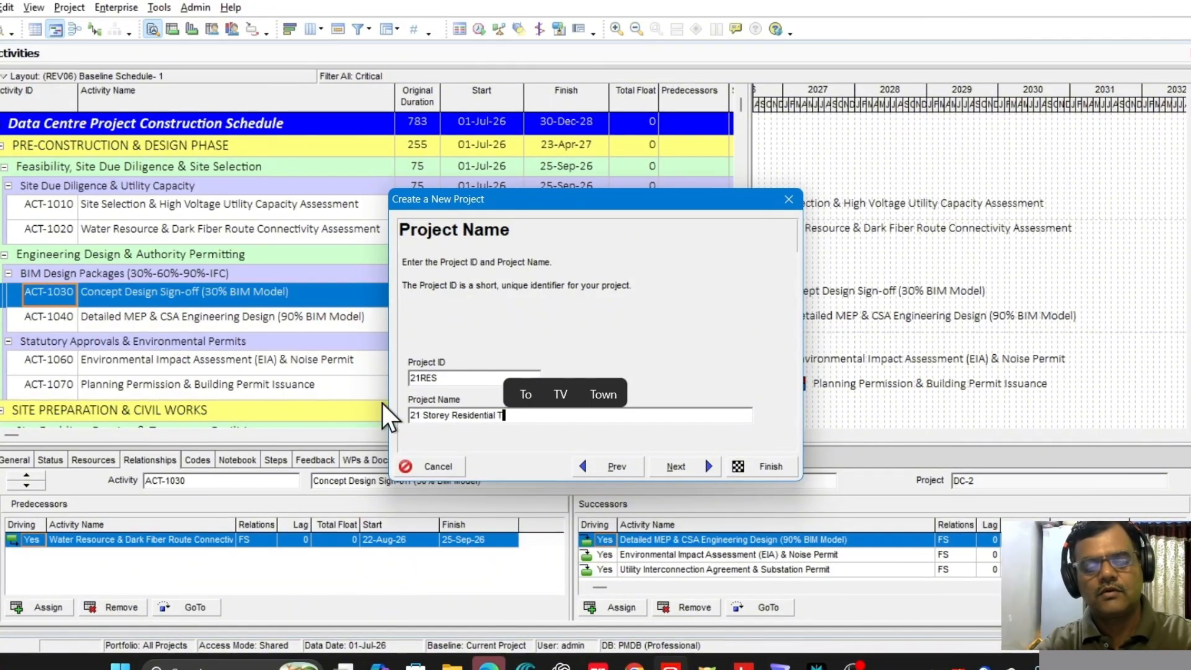
pyautogui.write('ower C')
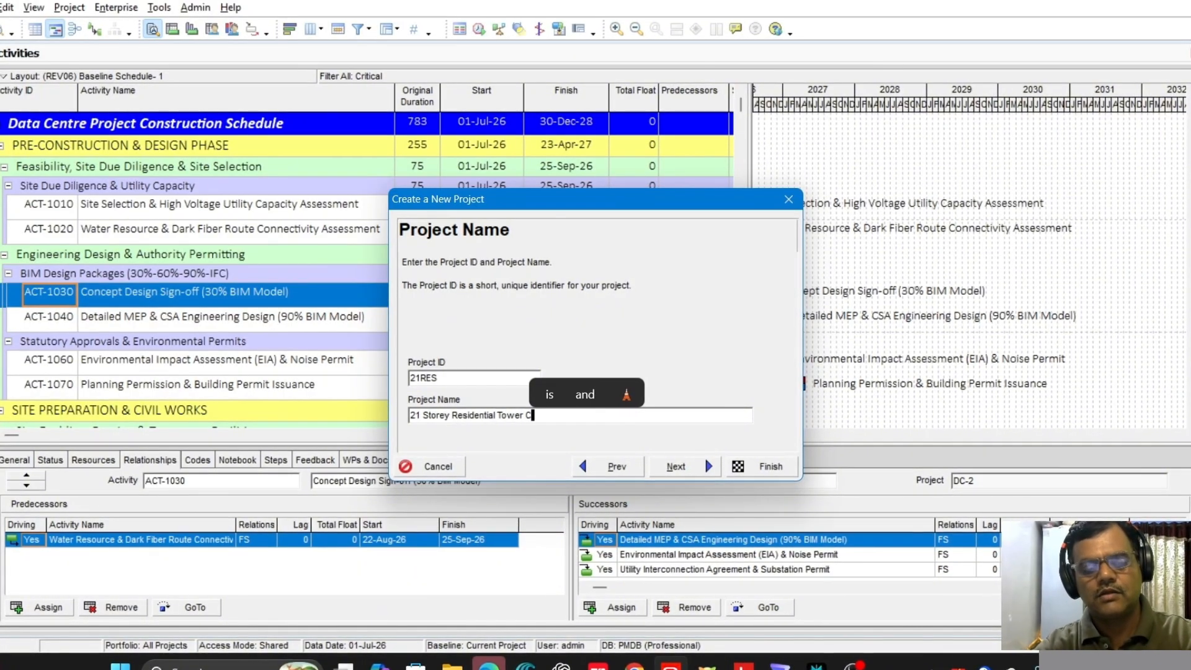
pyautogui.write('onstruction')
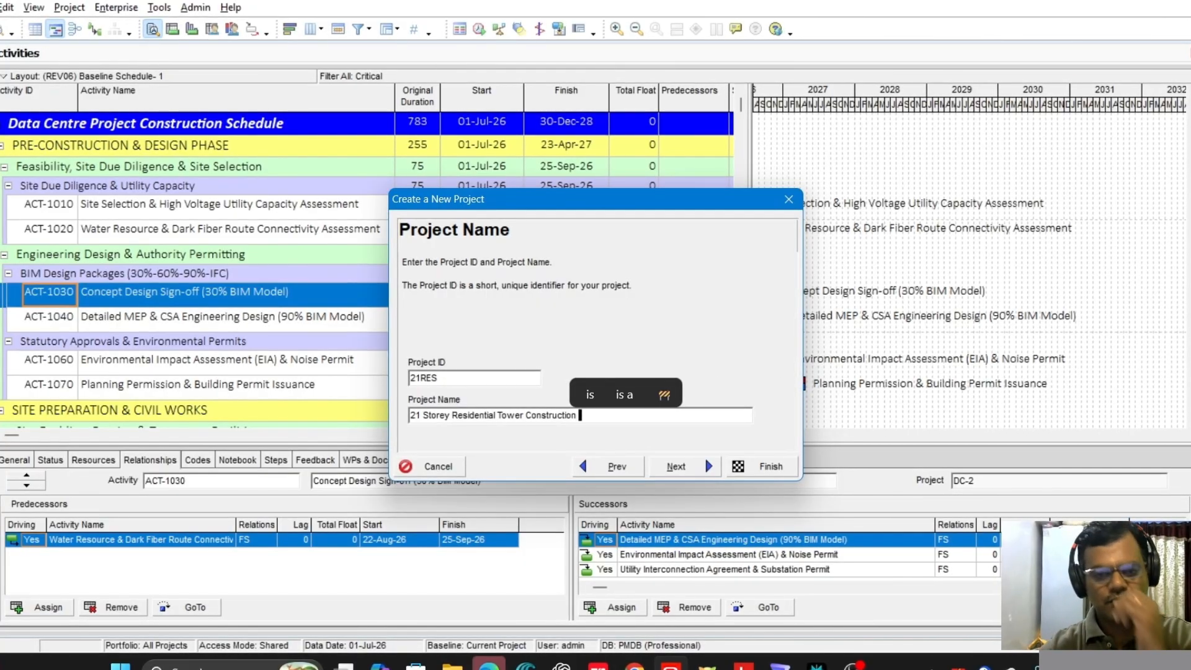
pyautogui.click(685, 464)
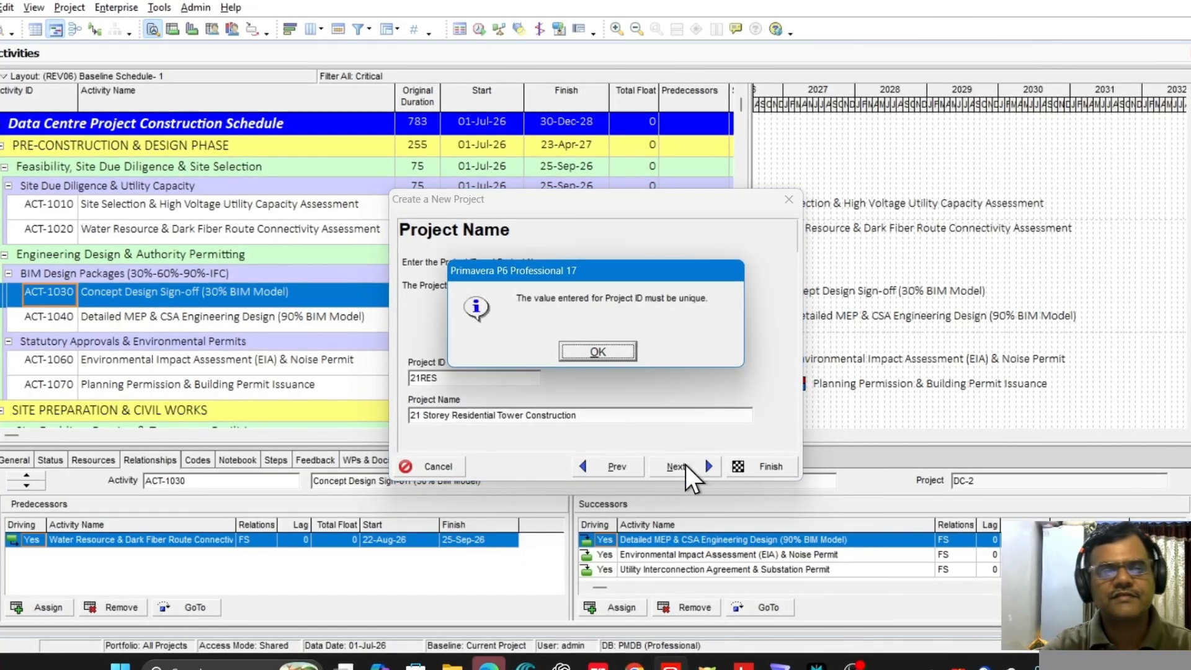
pyautogui.click(633, 351)
# Step: Change the project ID to RES-21 and continue to the project dates
pyautogui.click(446, 379)
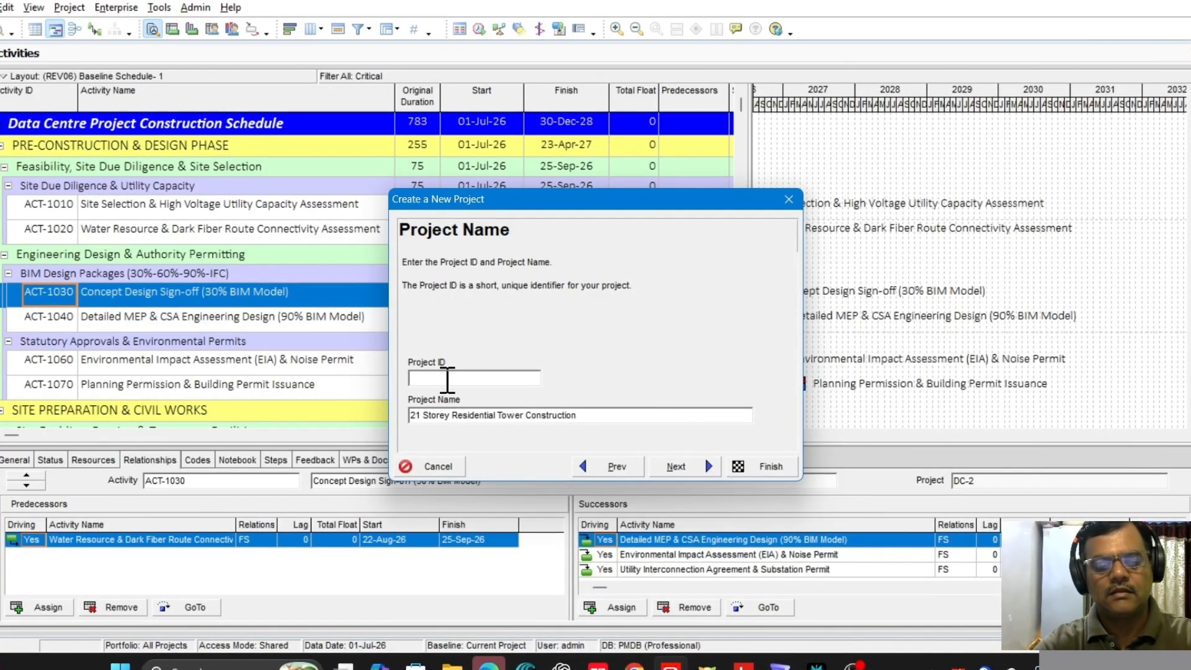
pyautogui.write('RE')
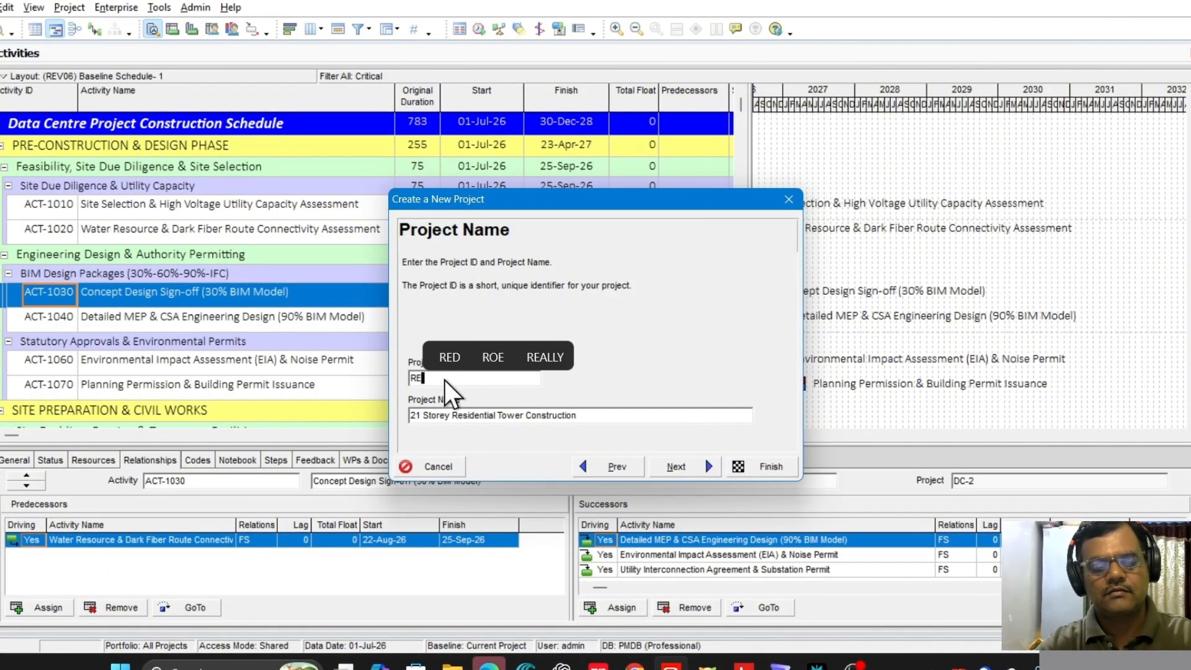
pyautogui.write('S')
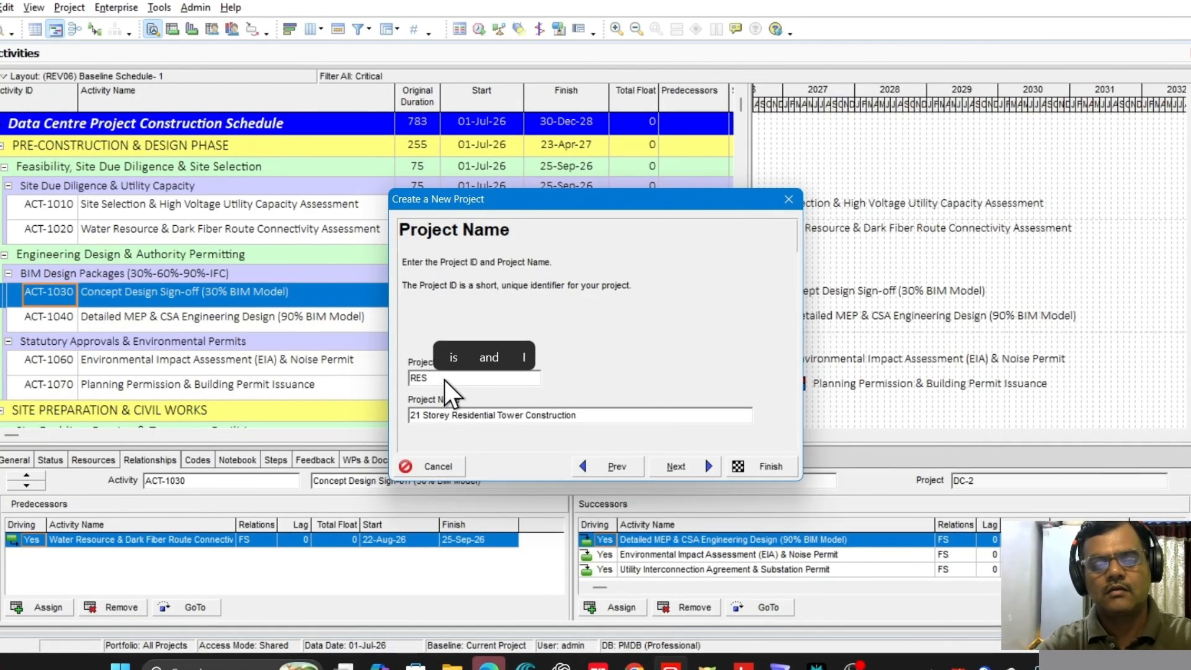
pyautogui.write(' -')
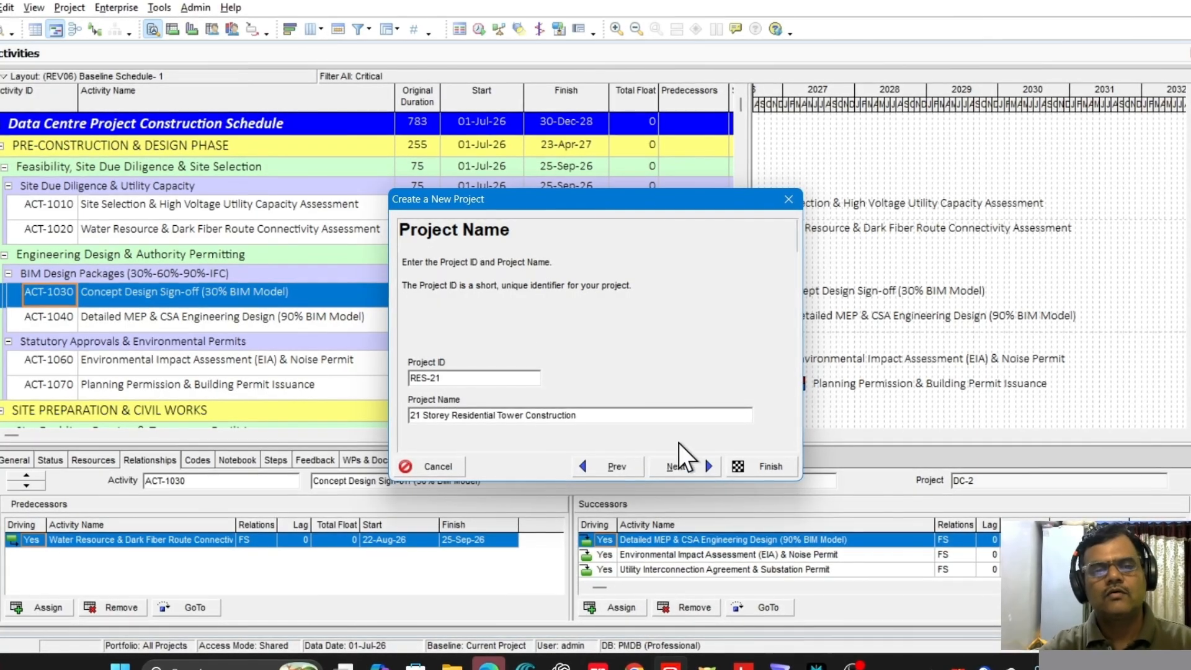
pyautogui.click(687, 465)
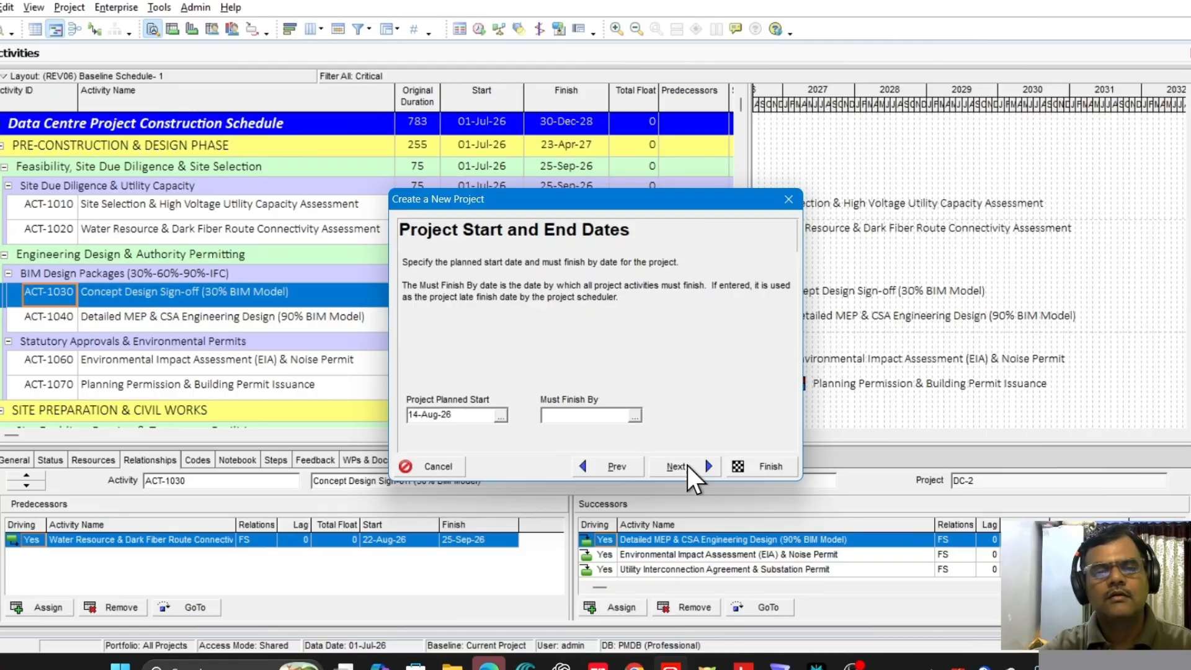
# Step: Set the project's planned start to 03-Aug-26 and leave the must-finish-by date blank
pyautogui.click(501, 415)
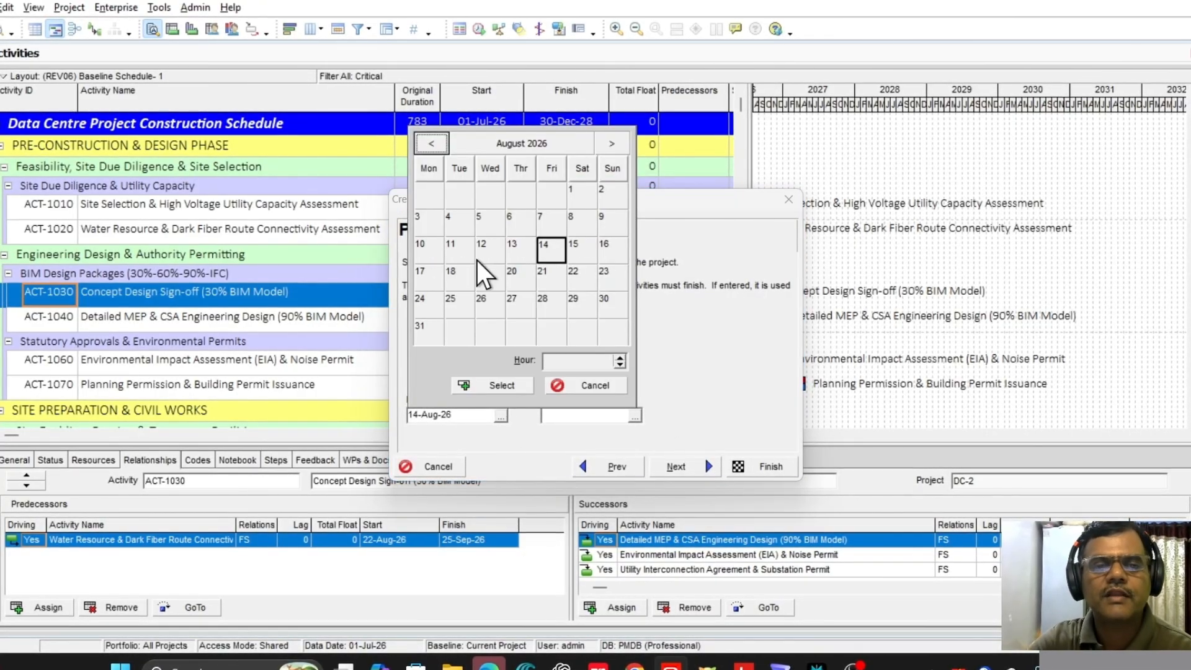
pyautogui.doubleClick(428, 219)
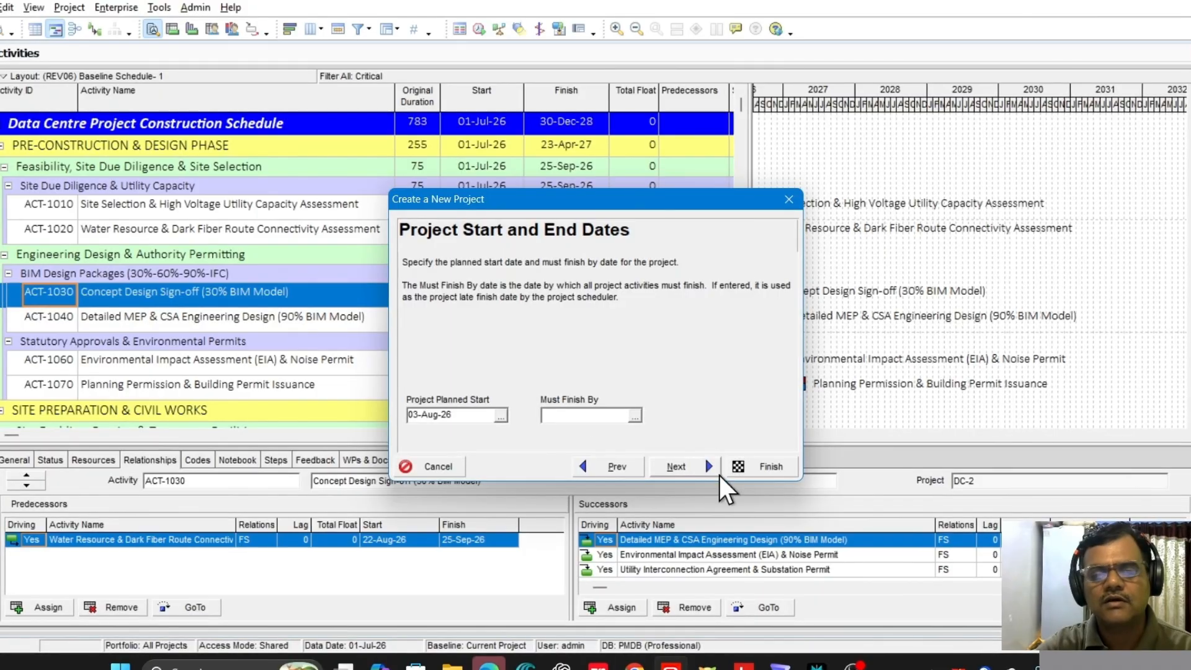
pyautogui.click(687, 468)
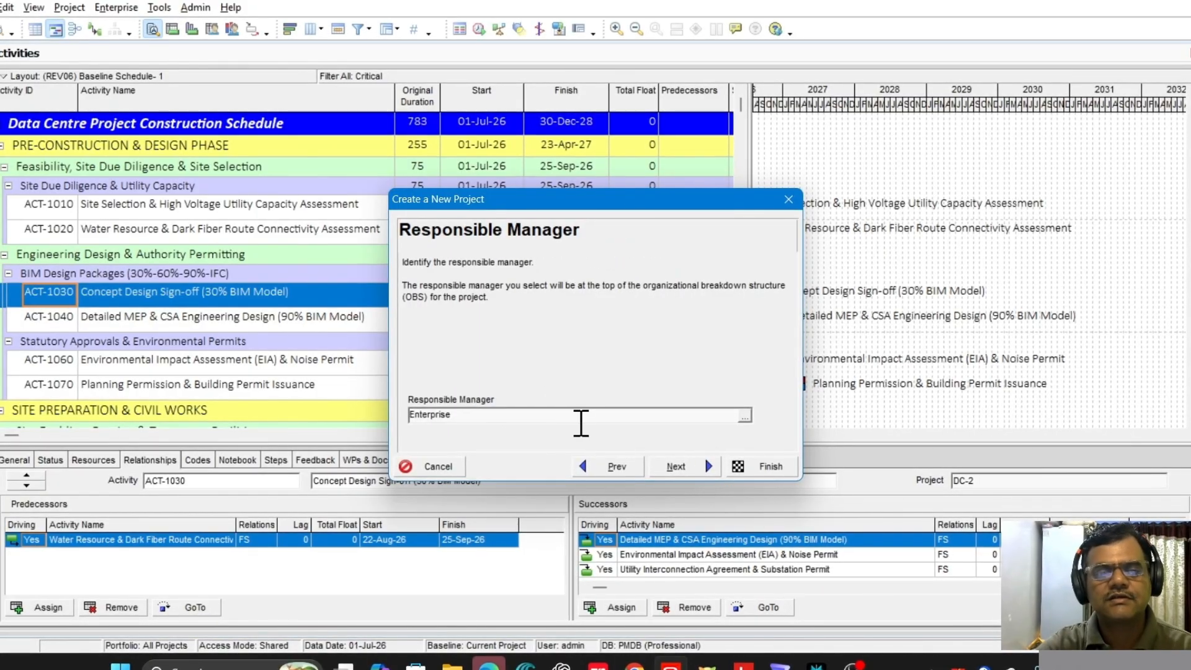
# Step: Assign E&C as the responsible manager, keep Standard Rate as the rate type, and finish creating the project
pyautogui.click(744, 416)
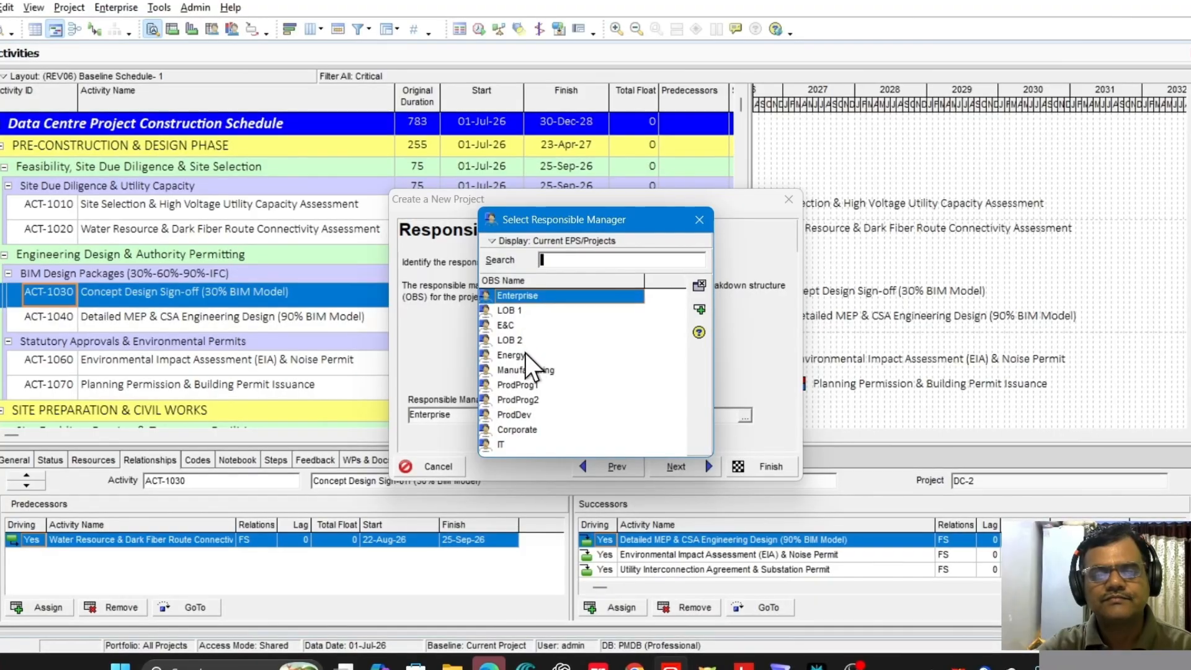
pyautogui.doubleClick(514, 326)
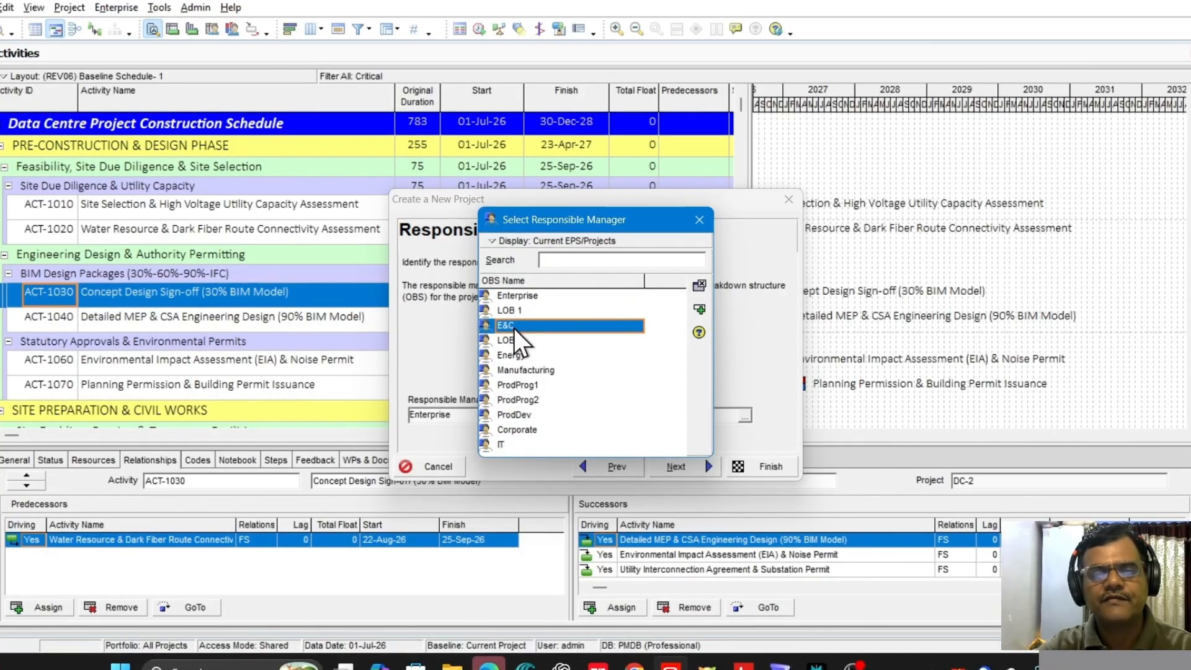
pyautogui.click(678, 466)
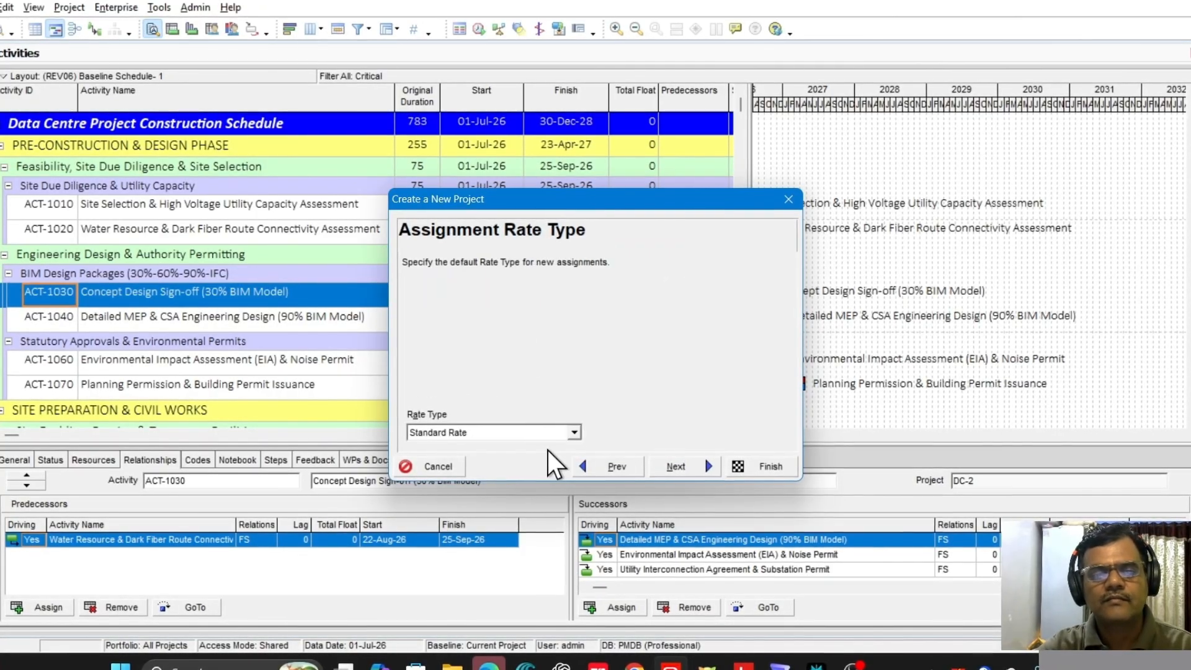
pyautogui.click(685, 471)
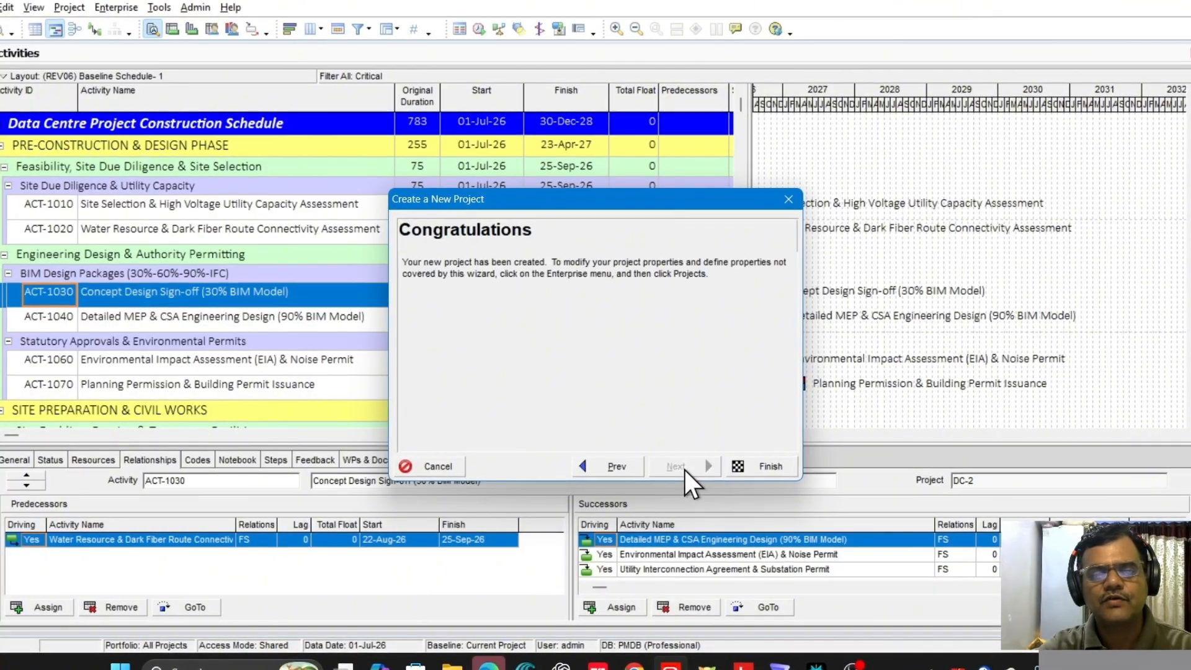
pyautogui.click(787, 467)
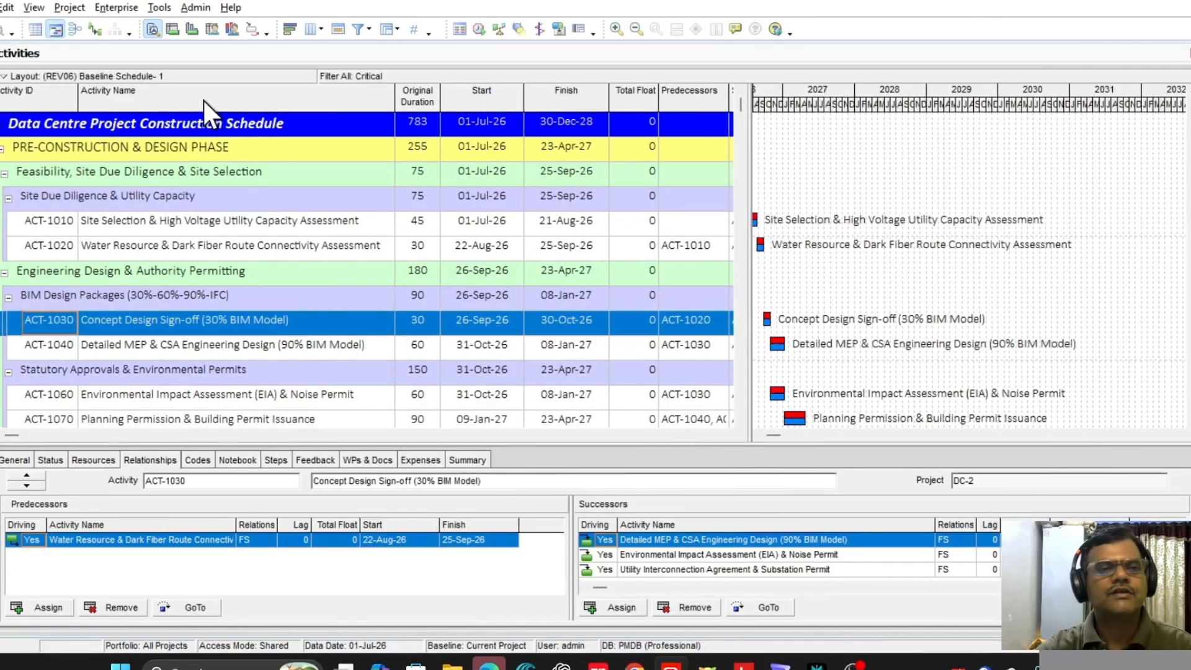
# Step: Show the enterprise project list and open the RES-21 project under Sample projects
pyautogui.click(117, 7)
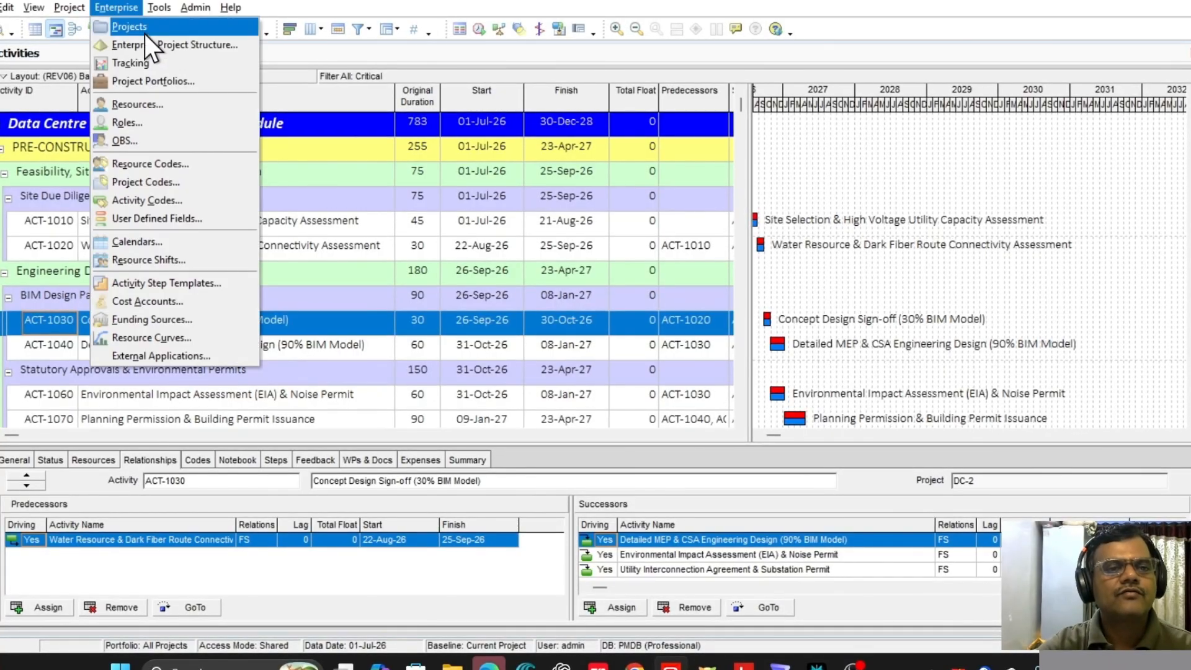
pyautogui.click(144, 32)
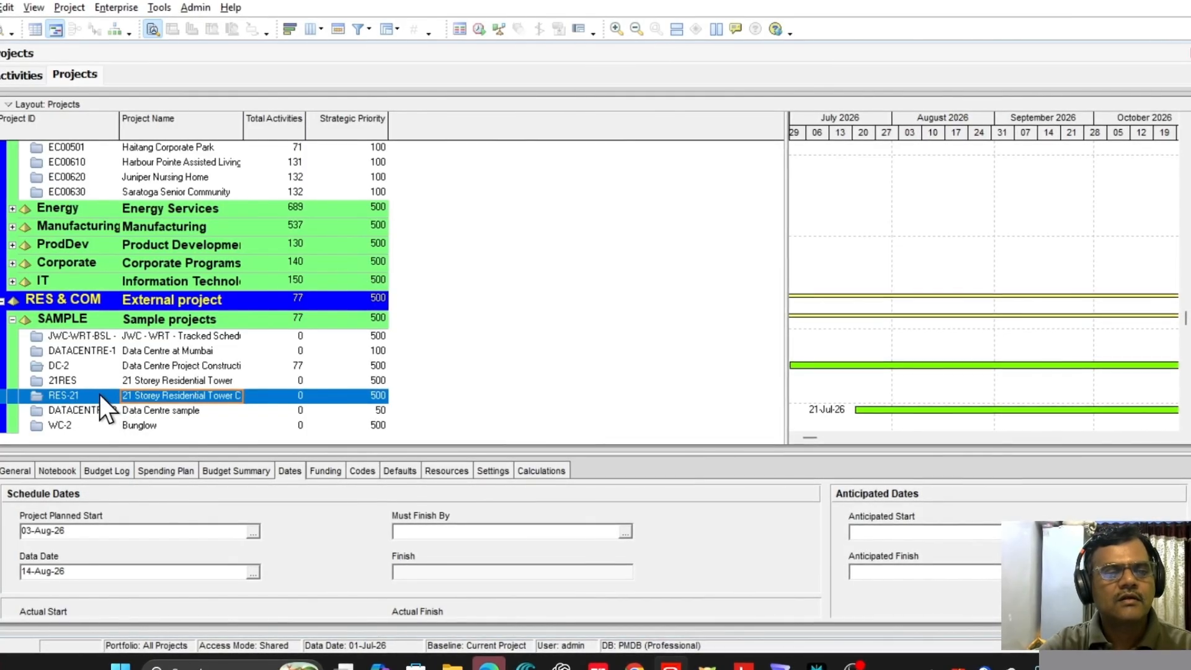
pyautogui.rightClick(150, 397)
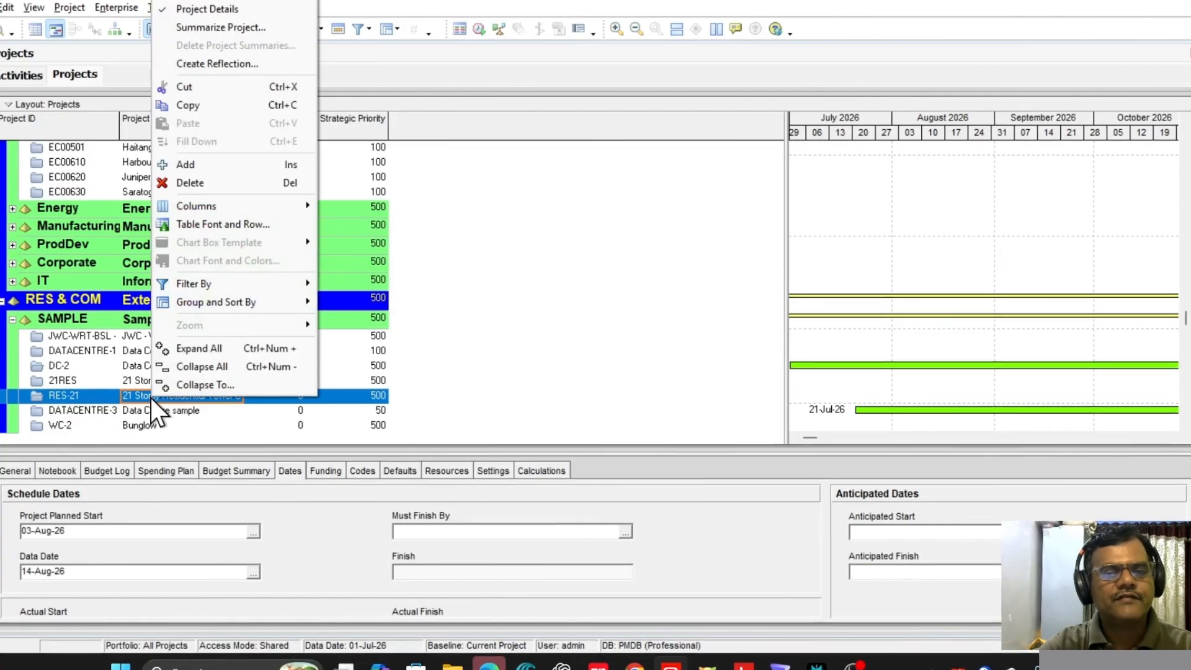
pyautogui.press('Escape')
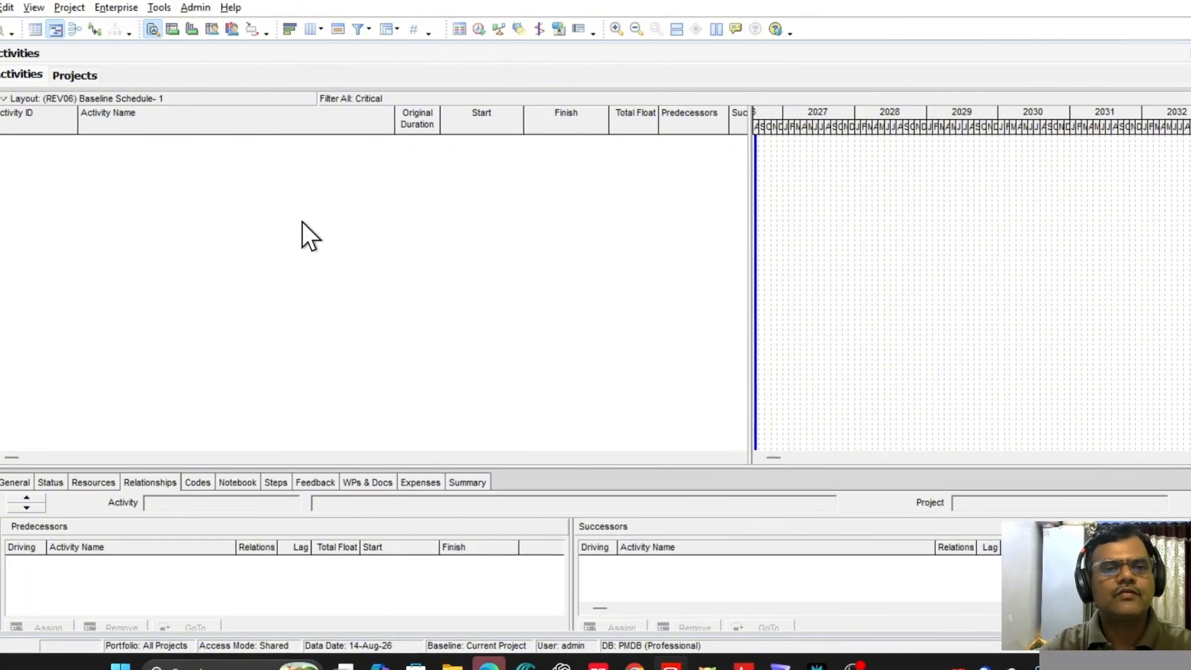
# Step: Open the WBS view of the RES-21 project and slightly widen its table area
pyautogui.click(67, 7)
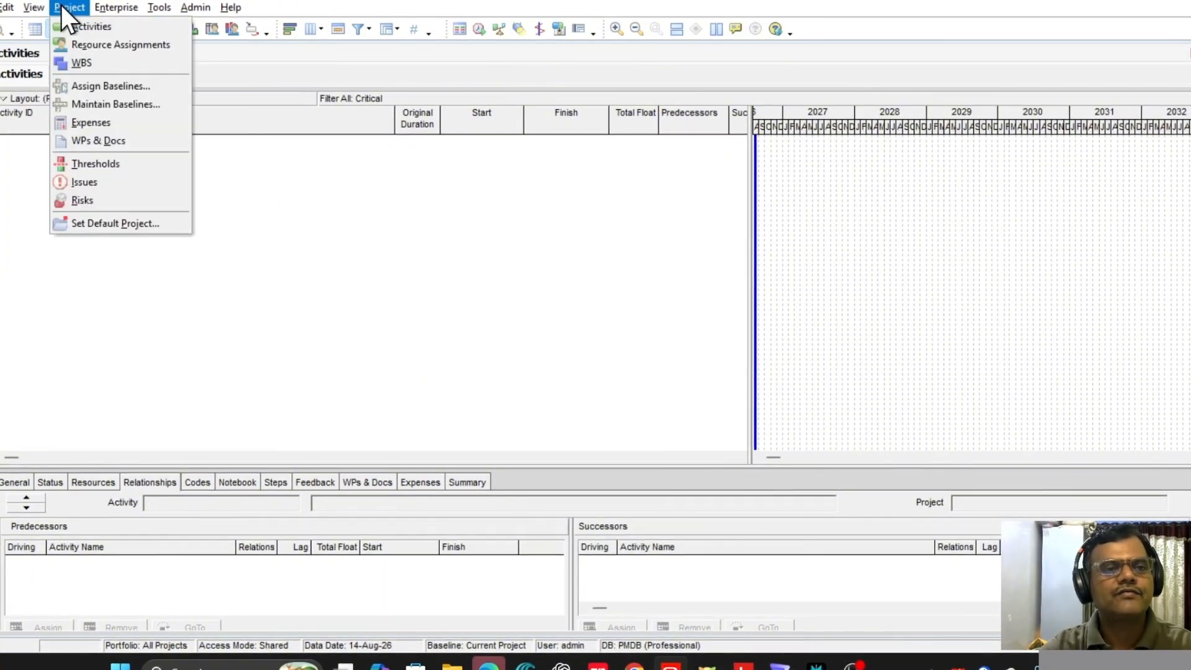
pyautogui.click(103, 61)
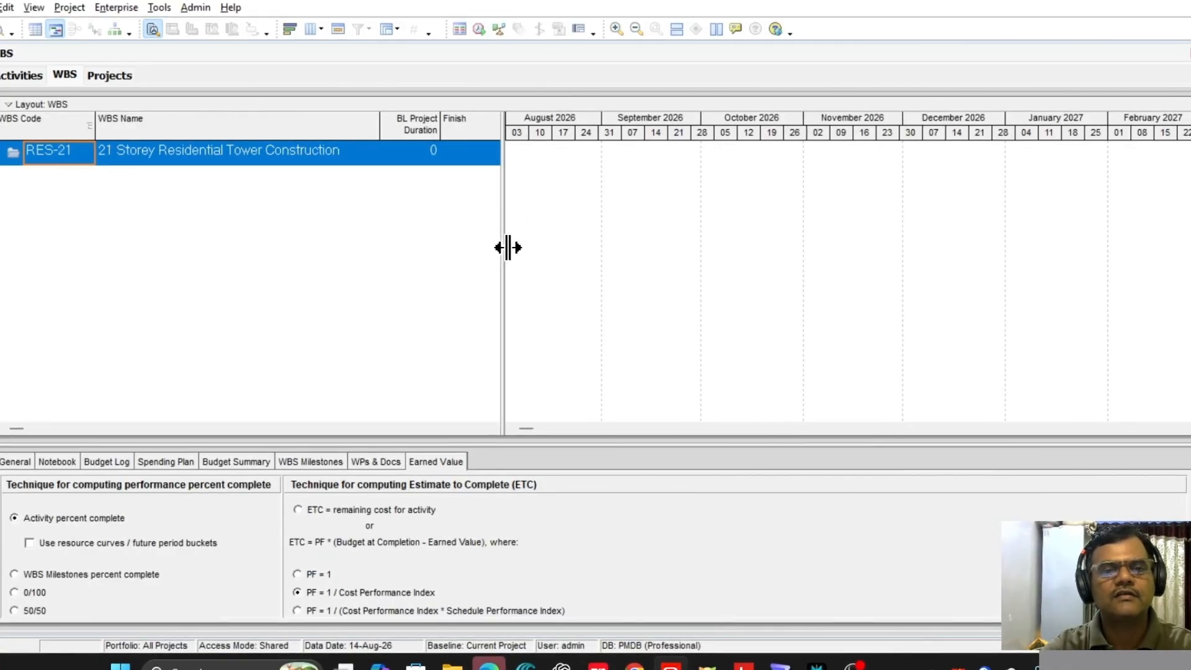
pyautogui.moveTo(508, 248); pyautogui.dragTo(518, 249)
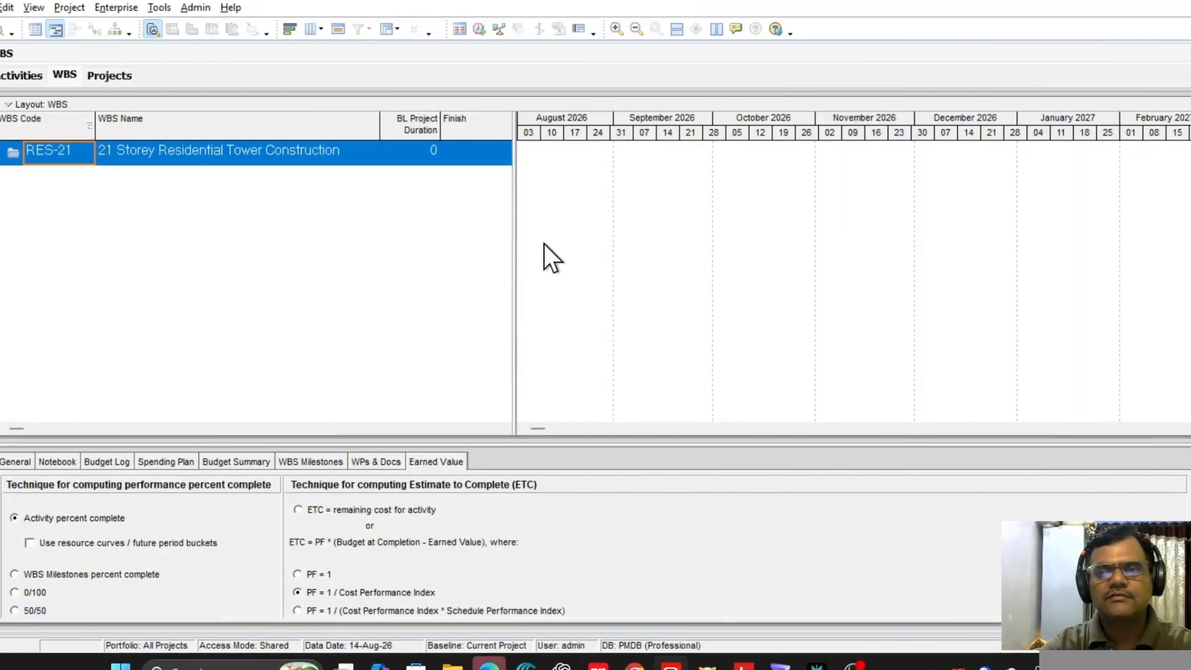
# Step: Reduce the Primavera P6 window from full screen and reposition it over the WBS spreadsheet
pyautogui.click(1169, 2)
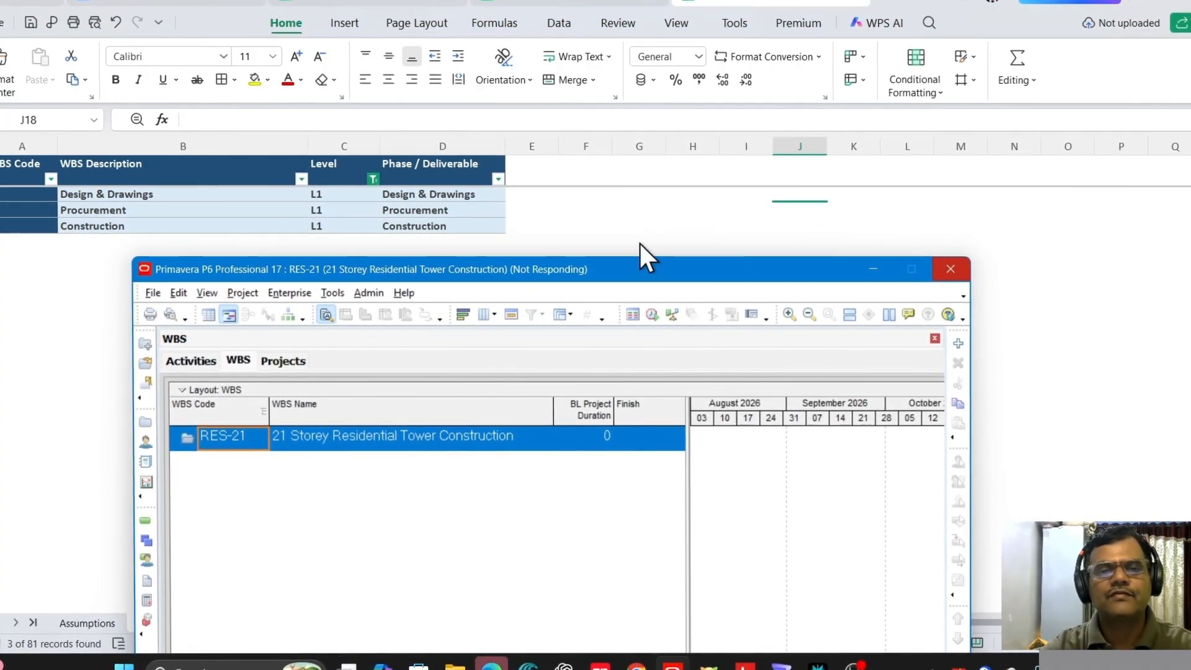
pyautogui.moveTo(638, 263); pyautogui.dragTo(443, 63)
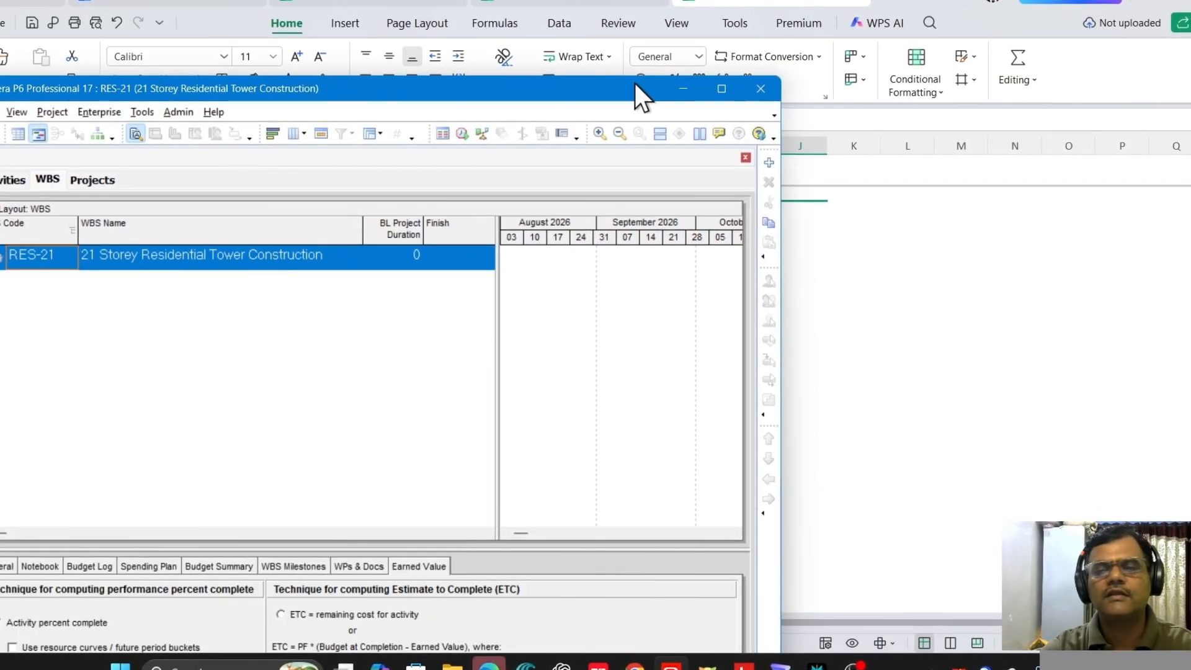
# Step: Reduce the WBS spreadsheet from full screen and place it beside the Primavera P6 window, keeping both in view
pyautogui.click(1186, 5)
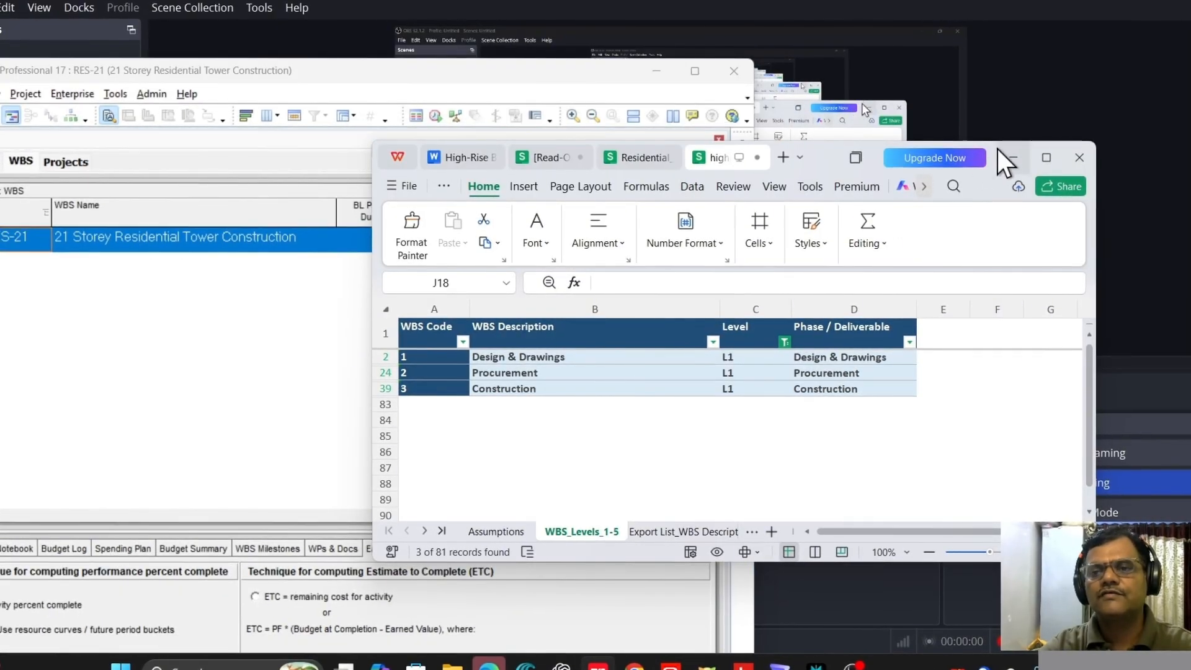
pyautogui.moveTo(996, 150); pyautogui.dragTo(1143, 34)
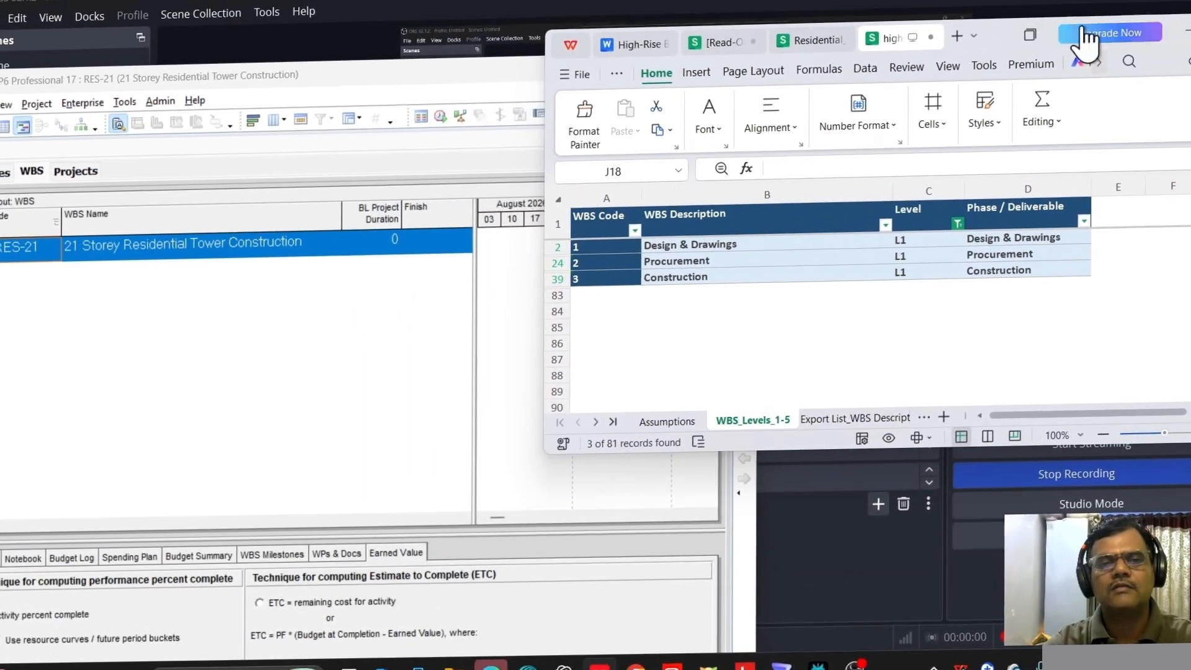
pyautogui.moveTo(363, 77); pyautogui.dragTo(421, 6)
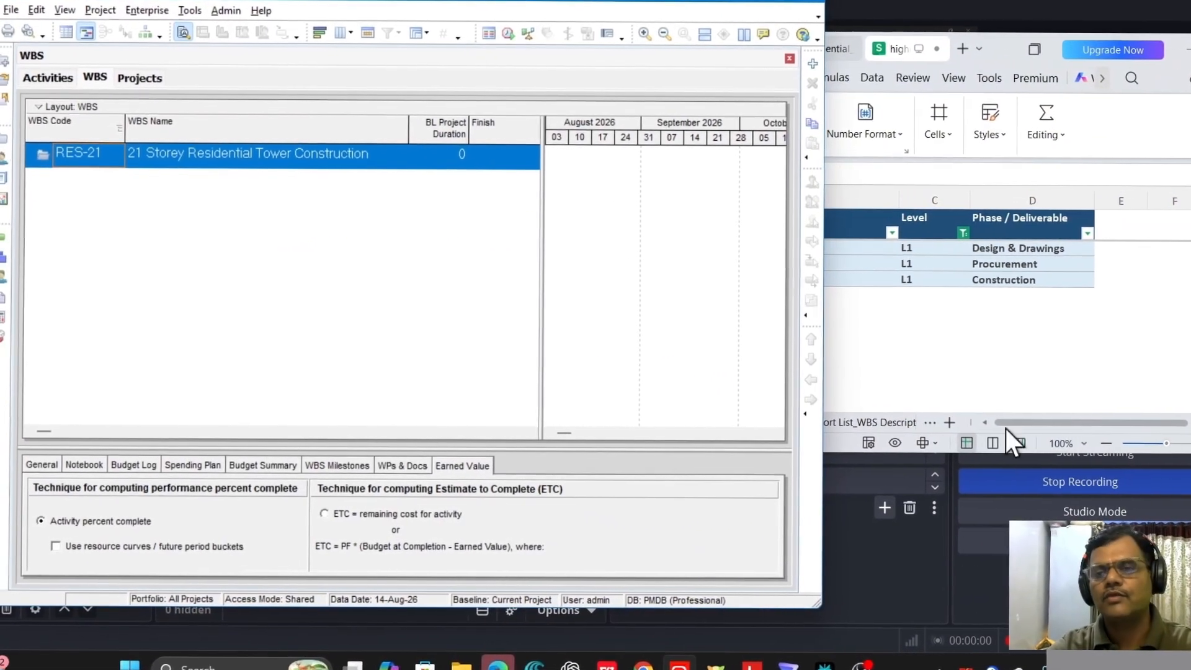
pyautogui.click(1182, 49)
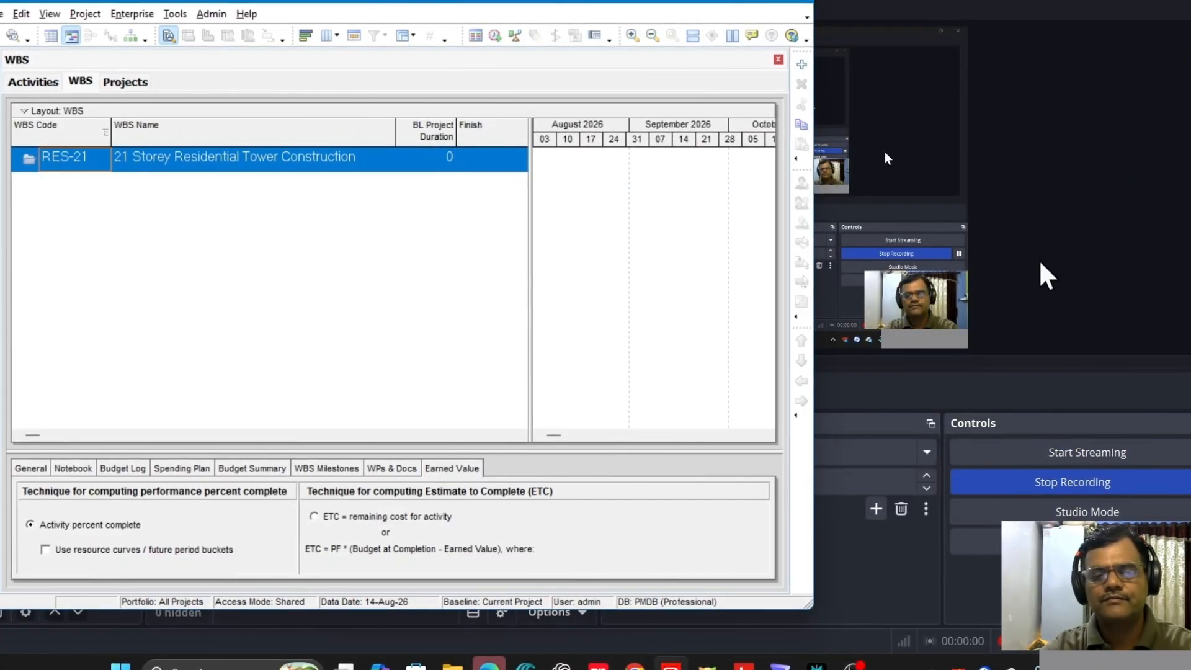
pyautogui.moveTo(489, 665)
pyautogui.click(598, 665)
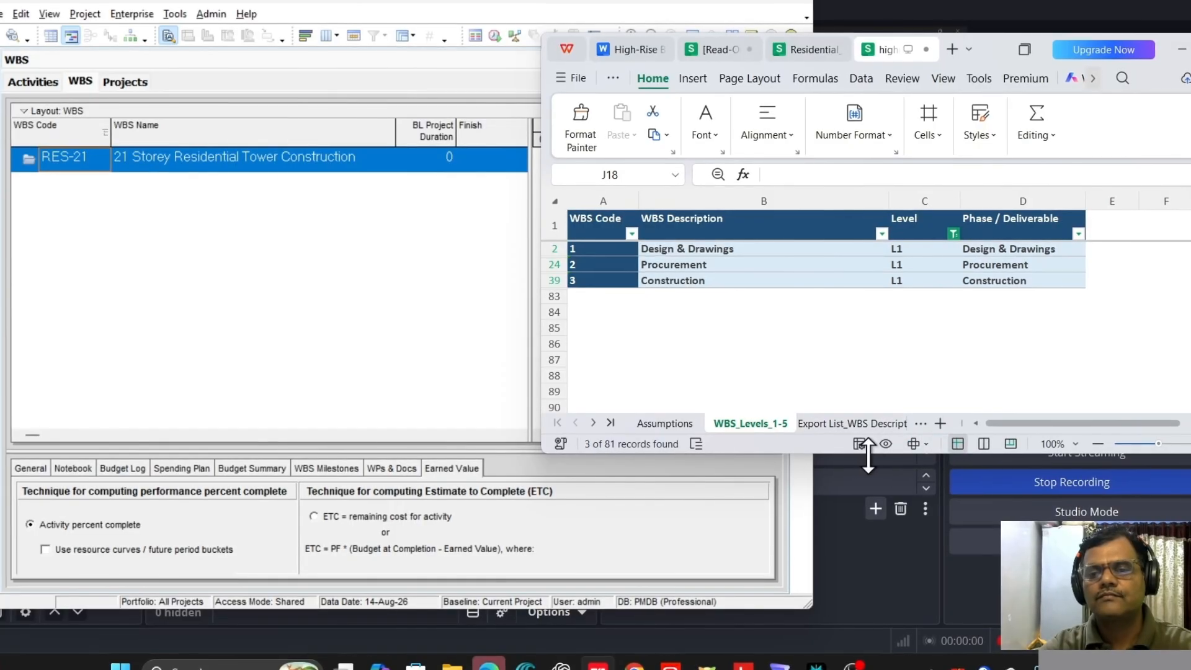
# Step: Make the spreadsheet window taller and the Primavera P6 window narrower so the two sit side by side without overlapping
pyautogui.moveTo(865, 454); pyautogui.dragTo(910, 634)
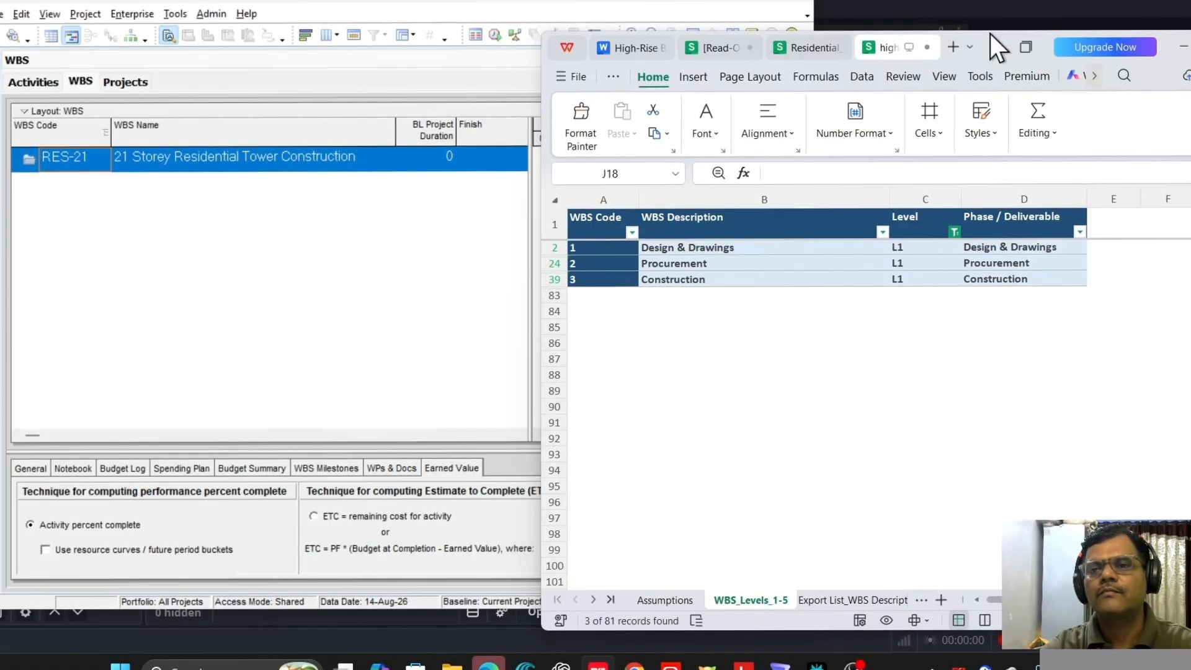
pyautogui.moveTo(992, 36); pyautogui.dragTo(1043, 7)
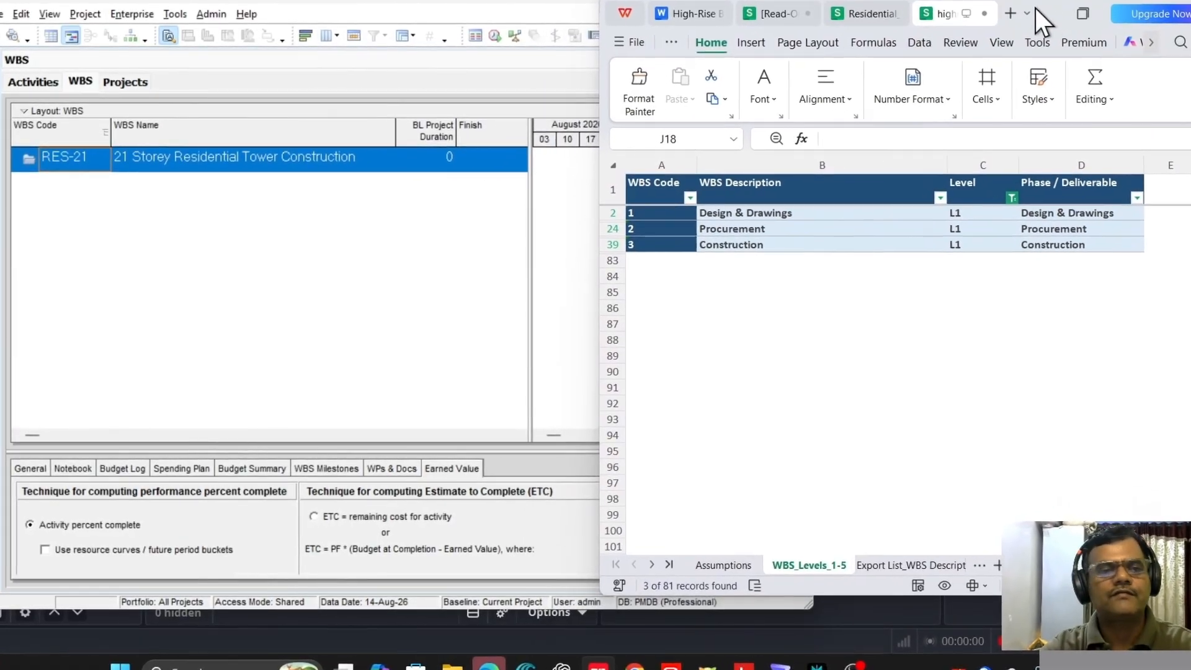
pyautogui.click(417, 6)
pyautogui.moveTo(814, 277); pyautogui.dragTo(669, 294)
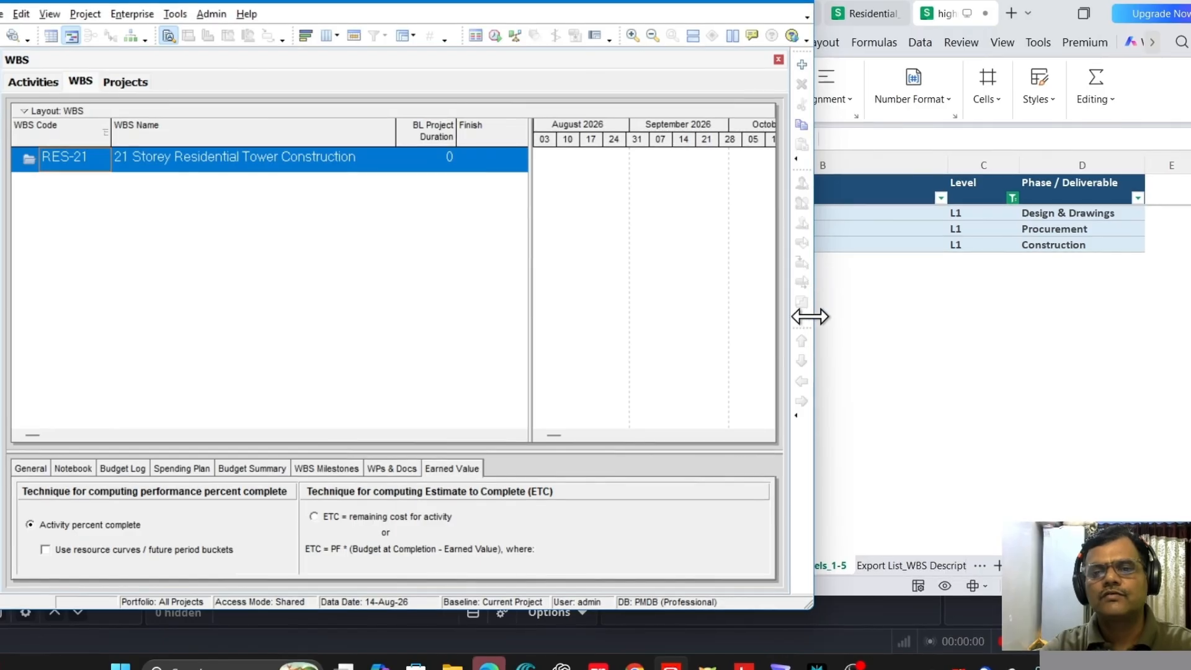
pyautogui.moveTo(808, 326); pyautogui.dragTo(680, 335)
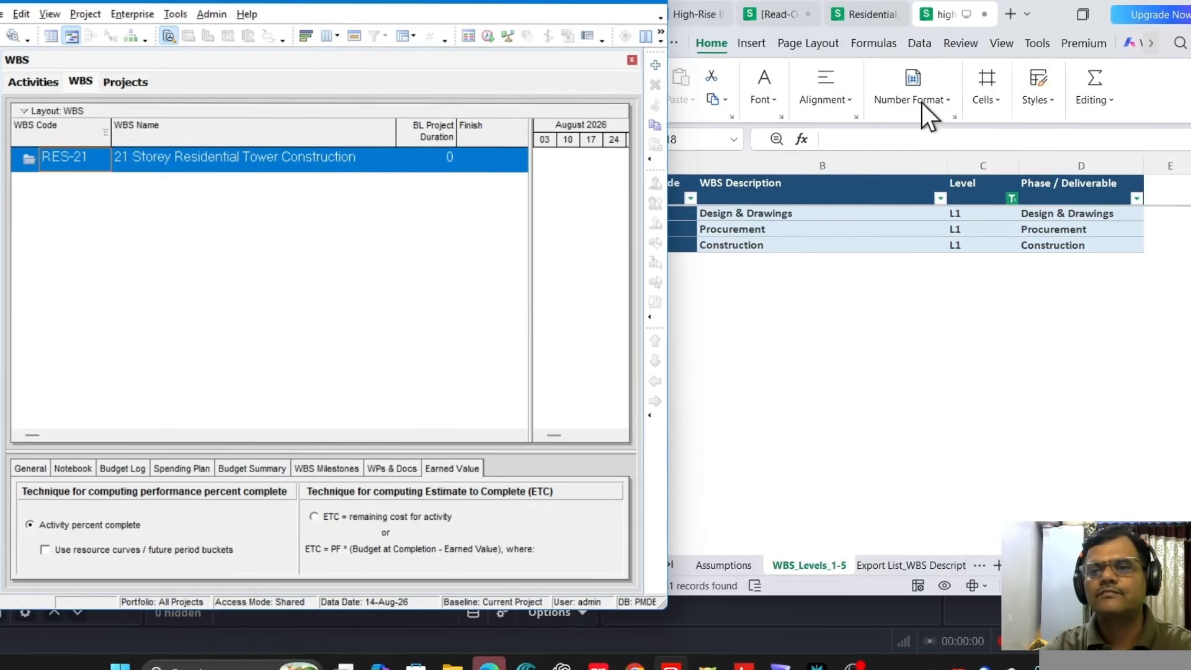
pyautogui.moveTo(1057, 9); pyautogui.dragTo(1129, 0)
# Step: Add a WBS element with code 1 under the RES-21 project in Primavera P6
pyautogui.click(187, 255)
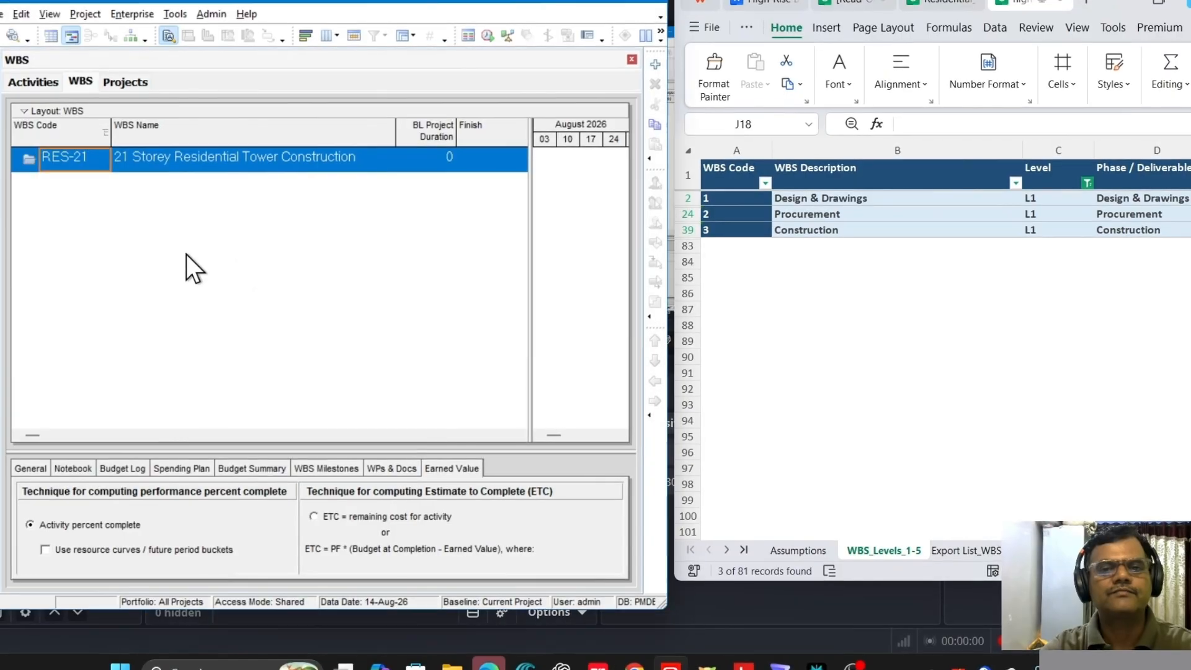
pyautogui.click(655, 65)
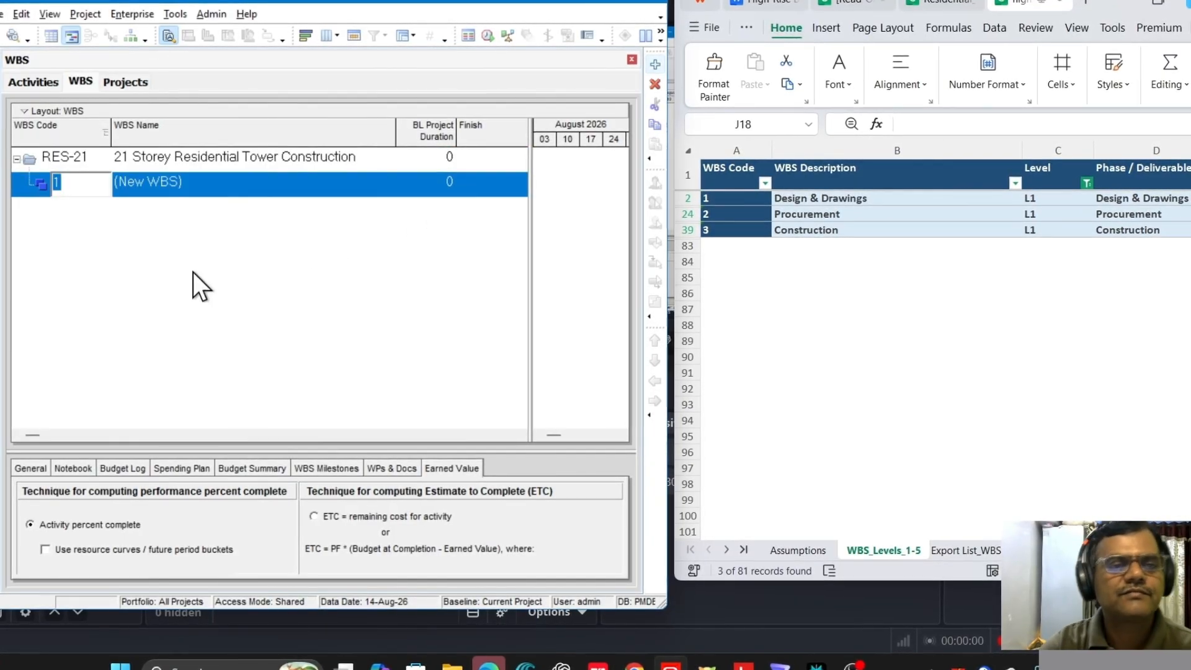
pyautogui.press('Return')
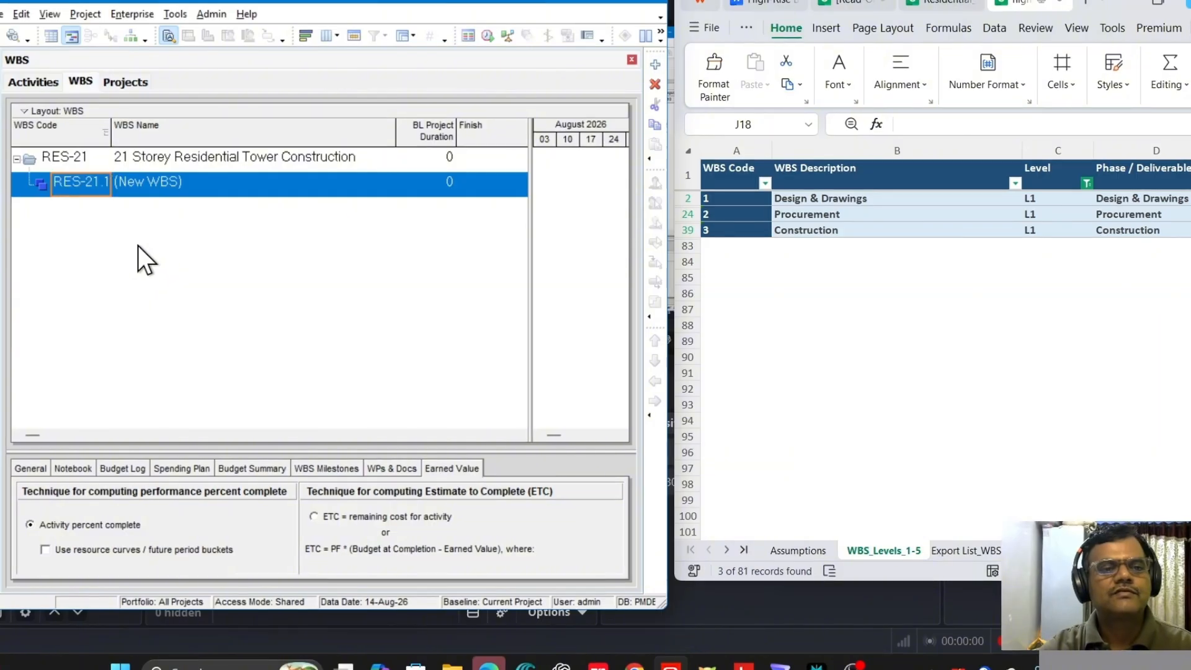
# Step: Copy Design & Drawings from the spreadsheet's WBS descriptions into the name of element RES-21.1
pyautogui.click(163, 180)
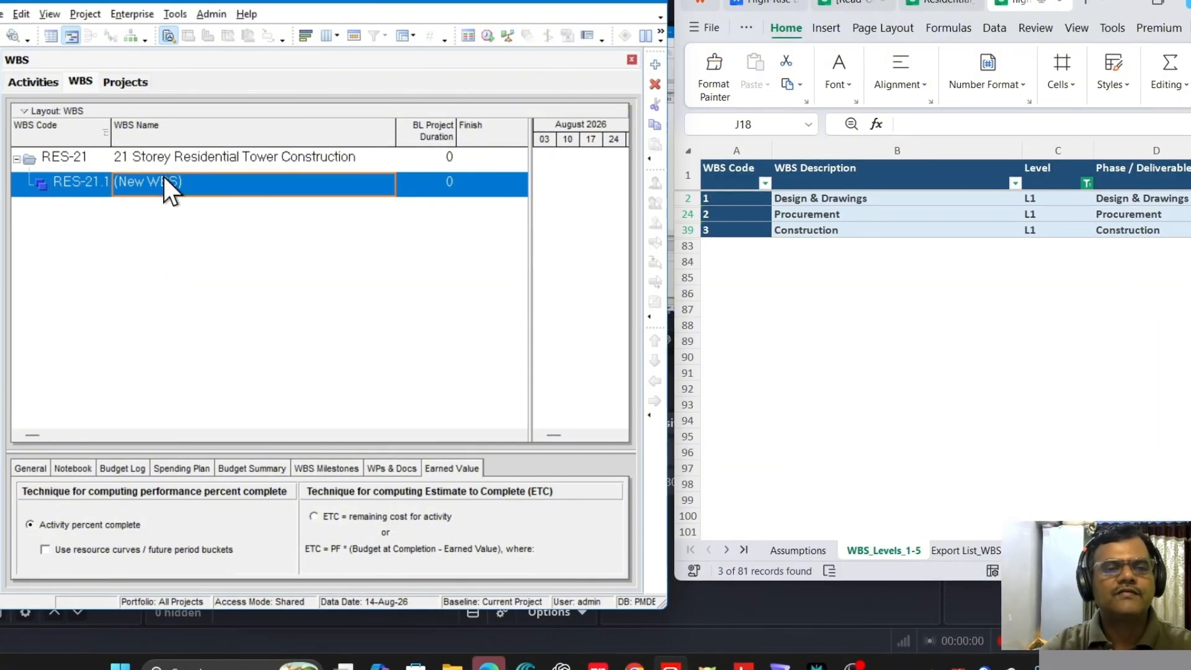
pyautogui.click(863, 202)
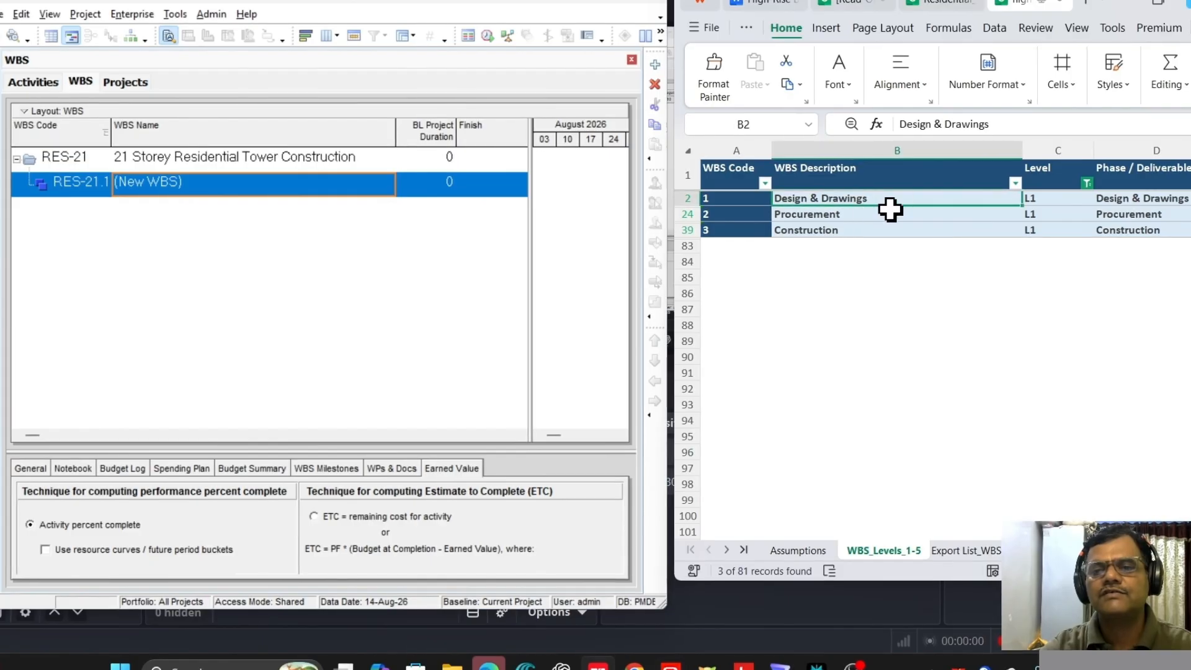
pyautogui.moveTo(1007, 125); pyautogui.dragTo(898, 126)
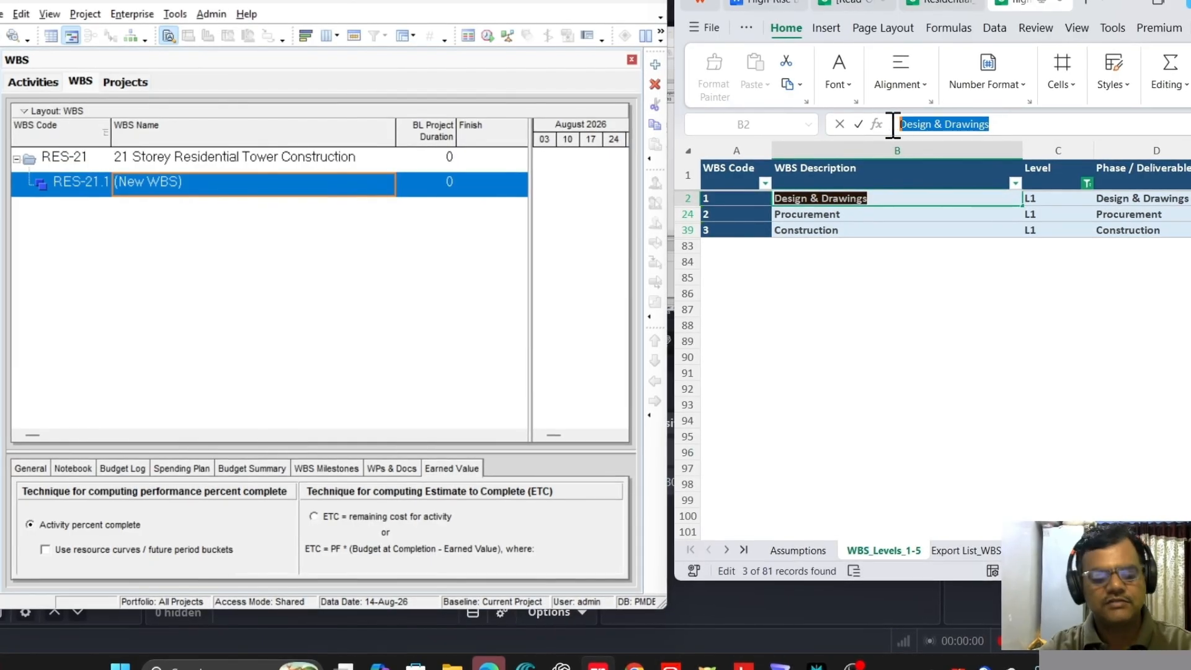
pyautogui.hotkey('ctrl', 'c')
pyautogui.click(197, 181)
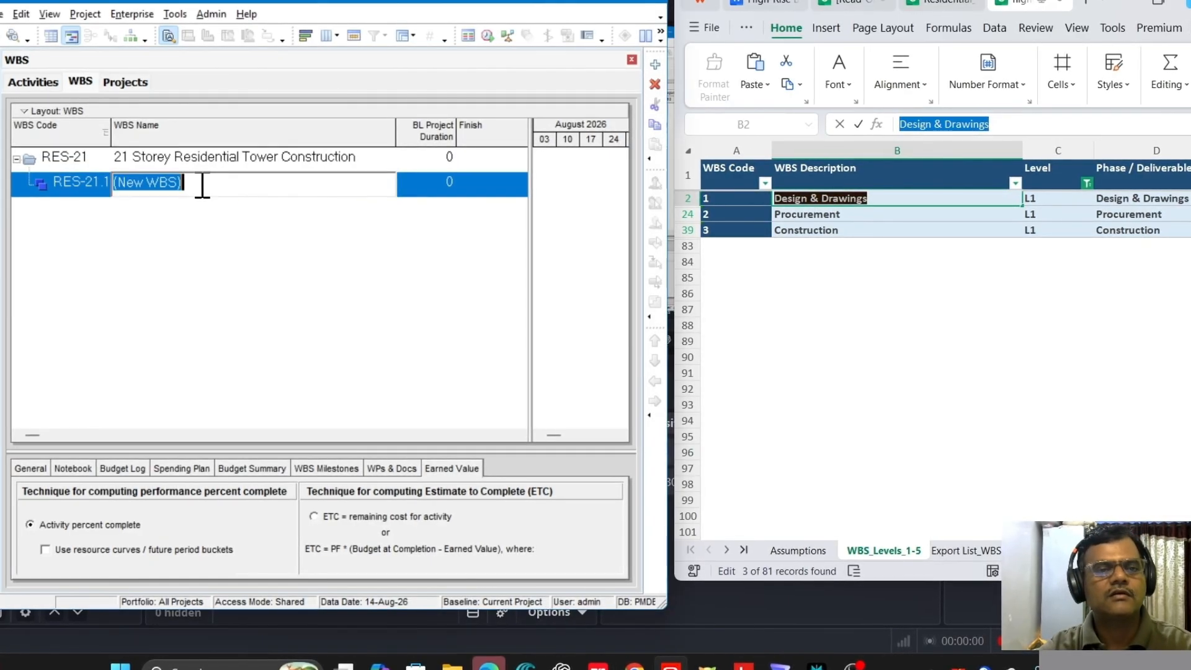
pyautogui.click(188, 184)
pyautogui.hotkey('ctrl', 'v')
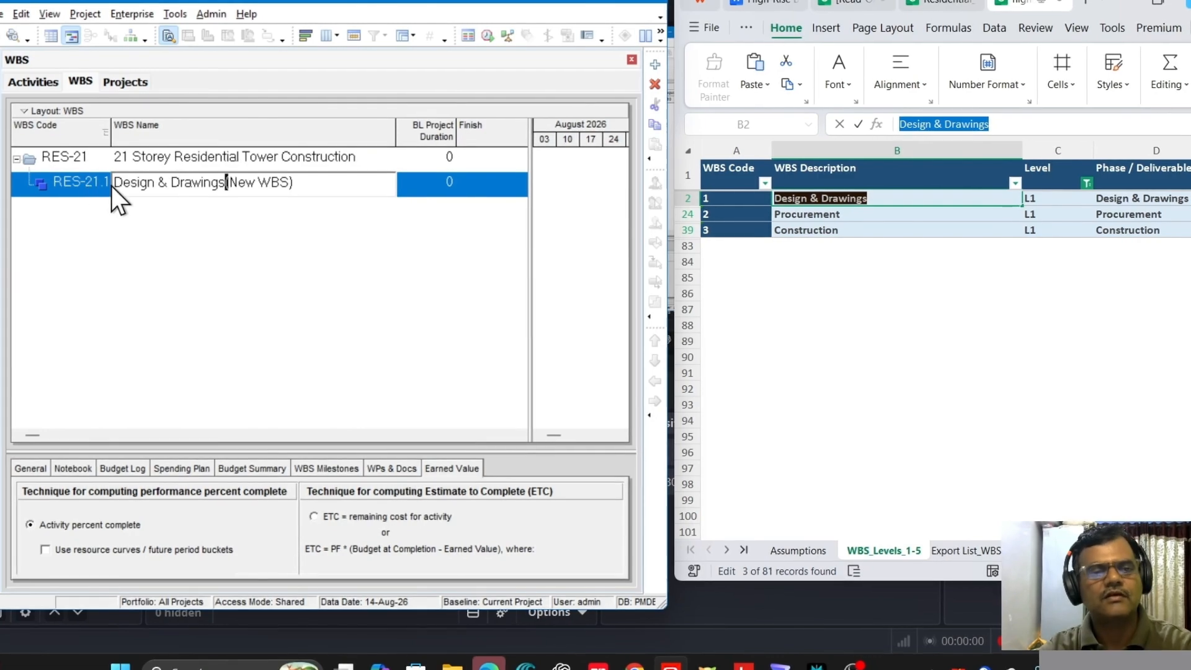
# Step: Remove the leftover "(New WBS)" text from the RES-21.1 name, leaving only Design & Drawings
pyautogui.click(311, 185)
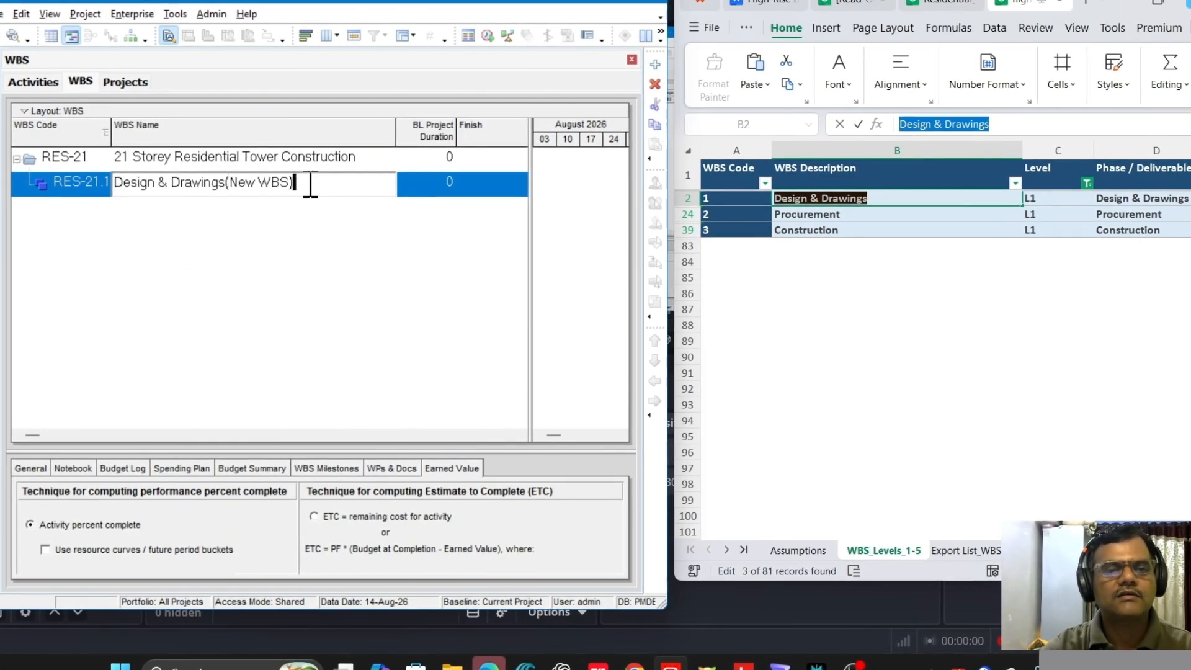
pyautogui.press('BackSpace')
pyautogui.press('BackSpace')
pyautogui.press('BackSpace')
pyautogui.press('BackSpace')
pyautogui.press('BackSpace')
pyautogui.press('BackSpace')
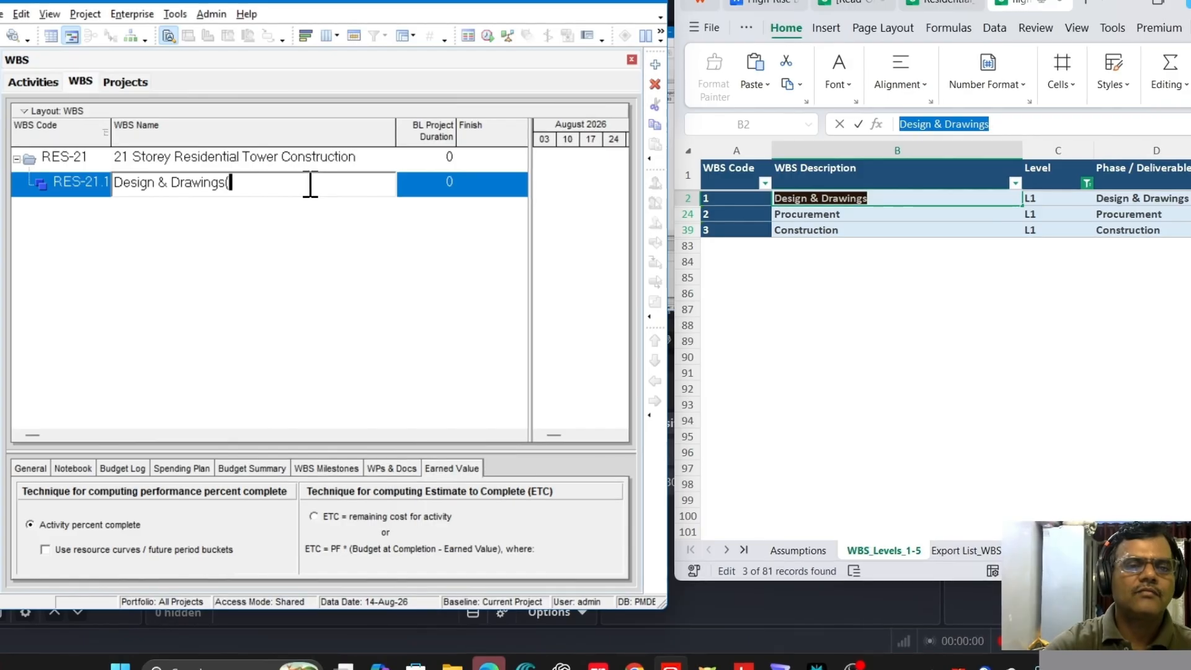
pyautogui.press('Return')
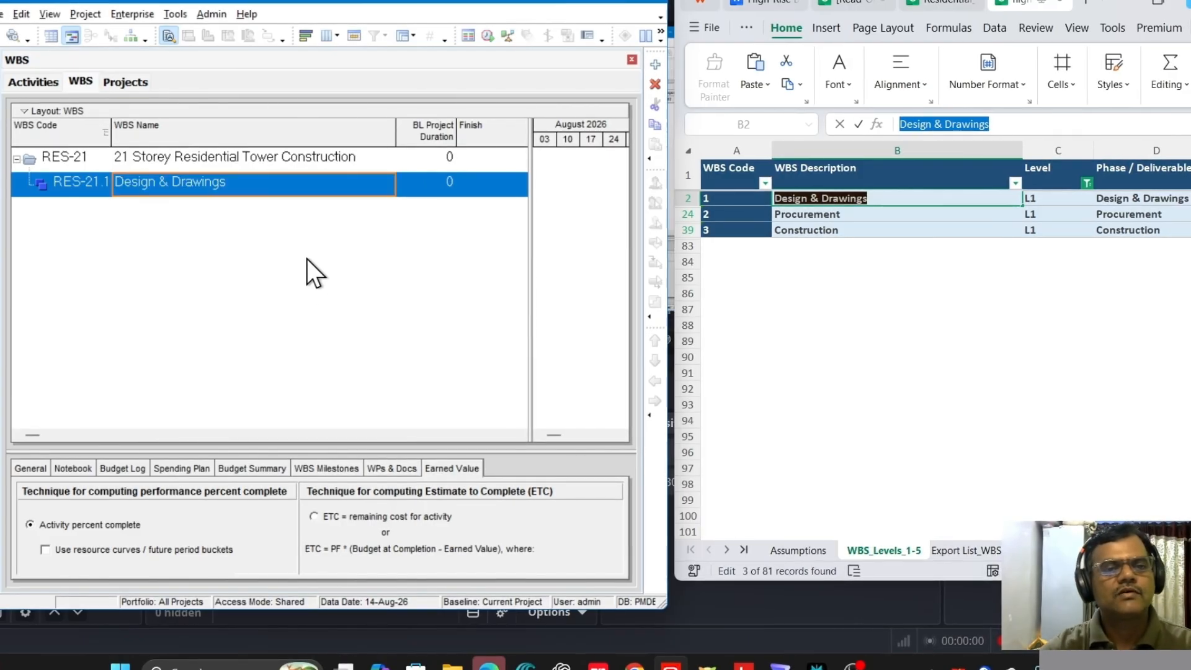
# Step: Add a second WBS element with code 2 under RES-21 and move it below Design & Drawings
pyautogui.click(279, 155)
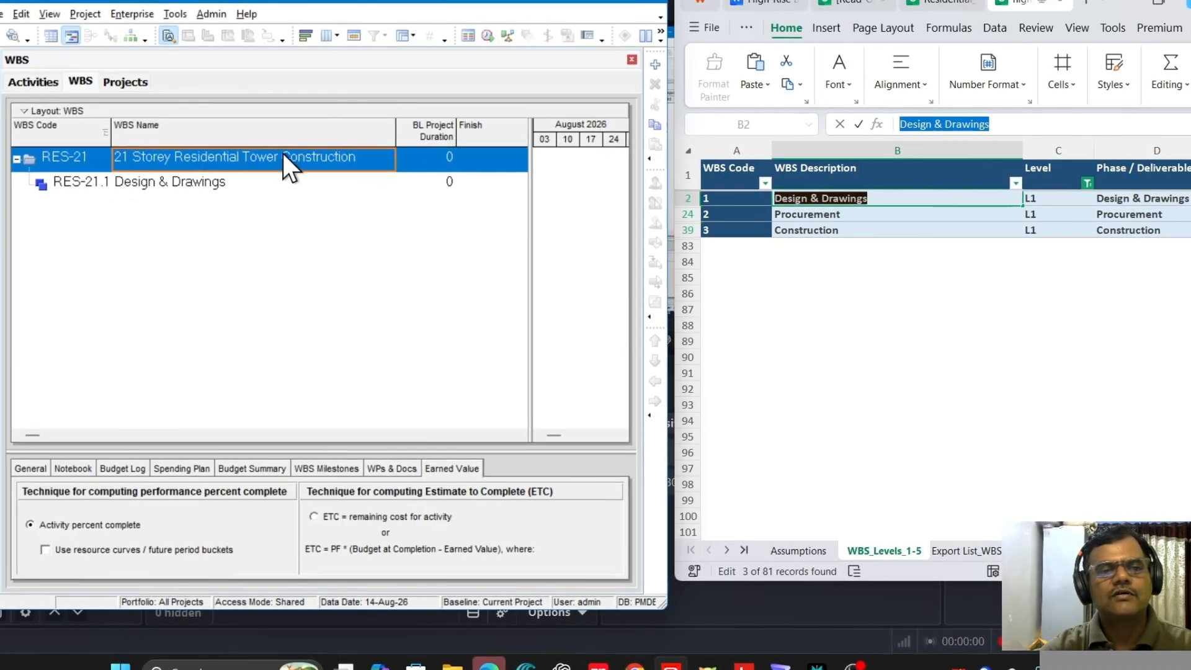
pyautogui.click(655, 64)
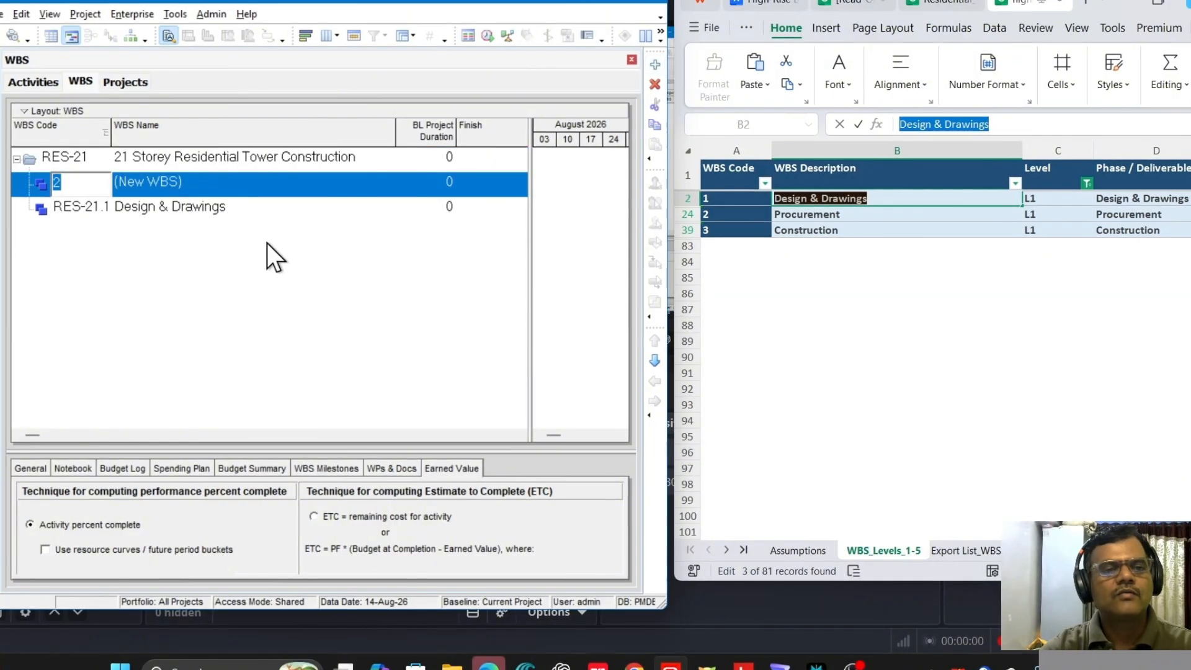
pyautogui.click(656, 365)
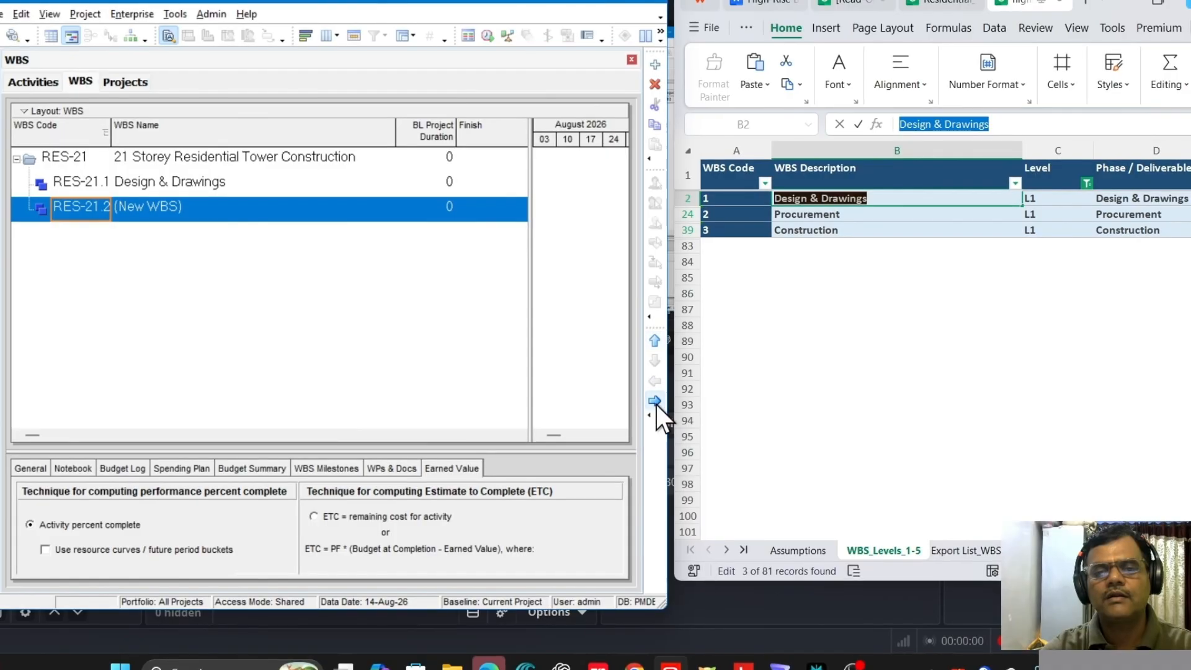
# Step: Name element RES-21.2 Procurement, copying the description from the spreadsheet
pyautogui.click(837, 215)
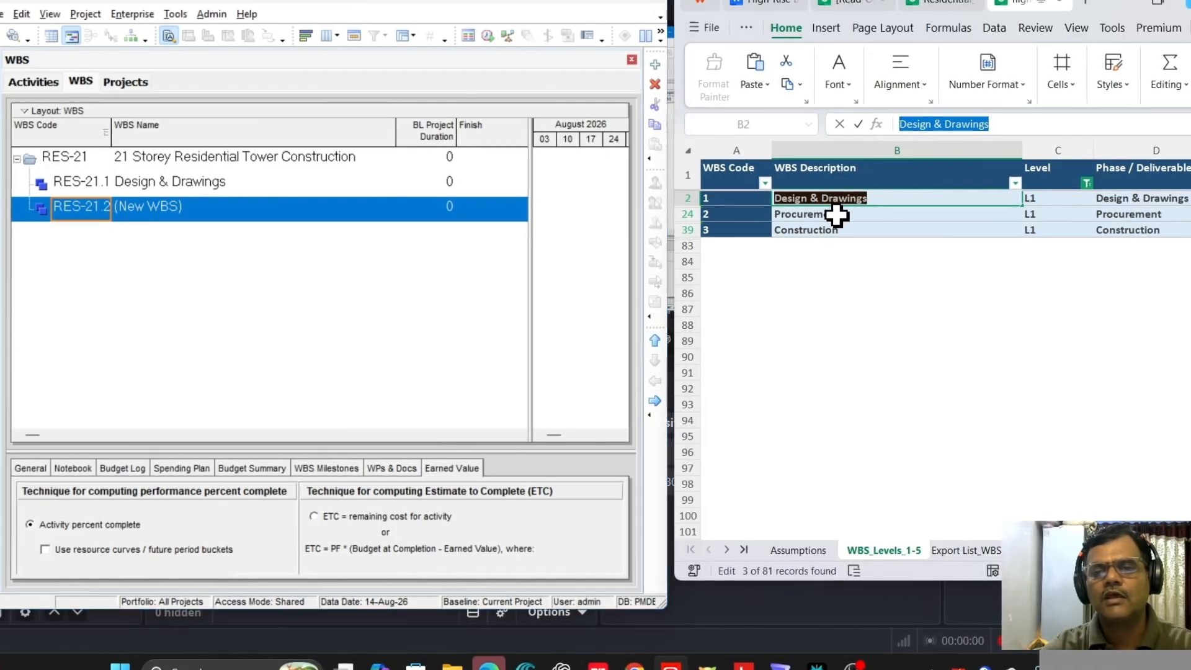
pyautogui.click(837, 214)
pyautogui.moveTo(1000, 124); pyautogui.dragTo(904, 125)
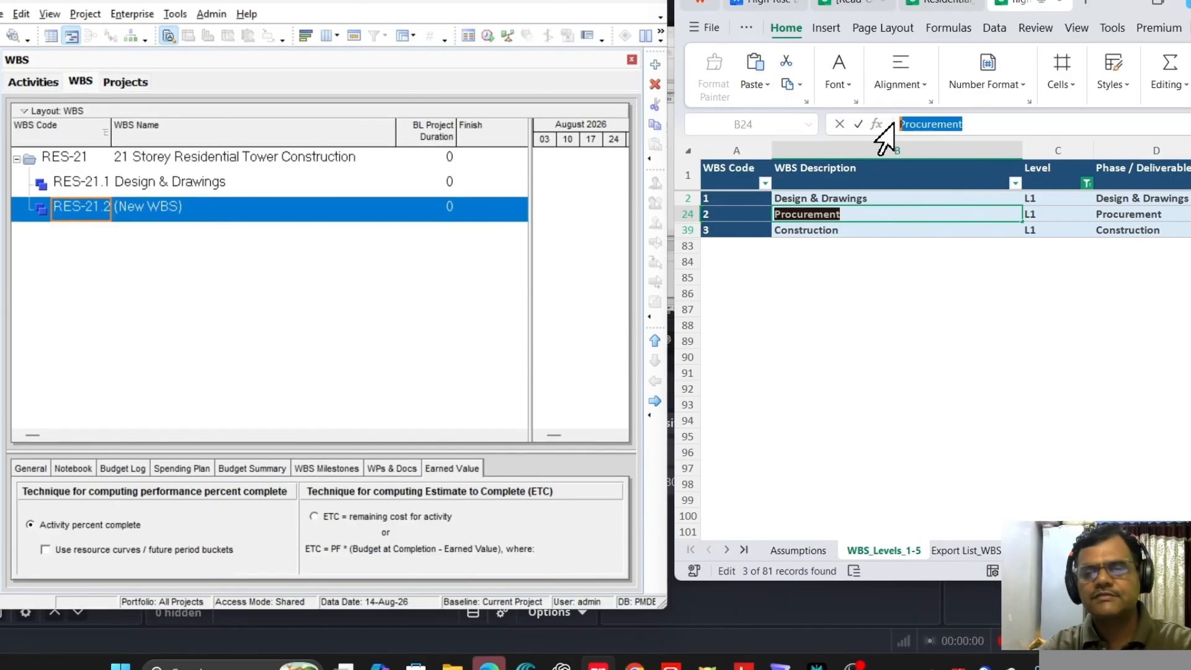
pyautogui.click(173, 208)
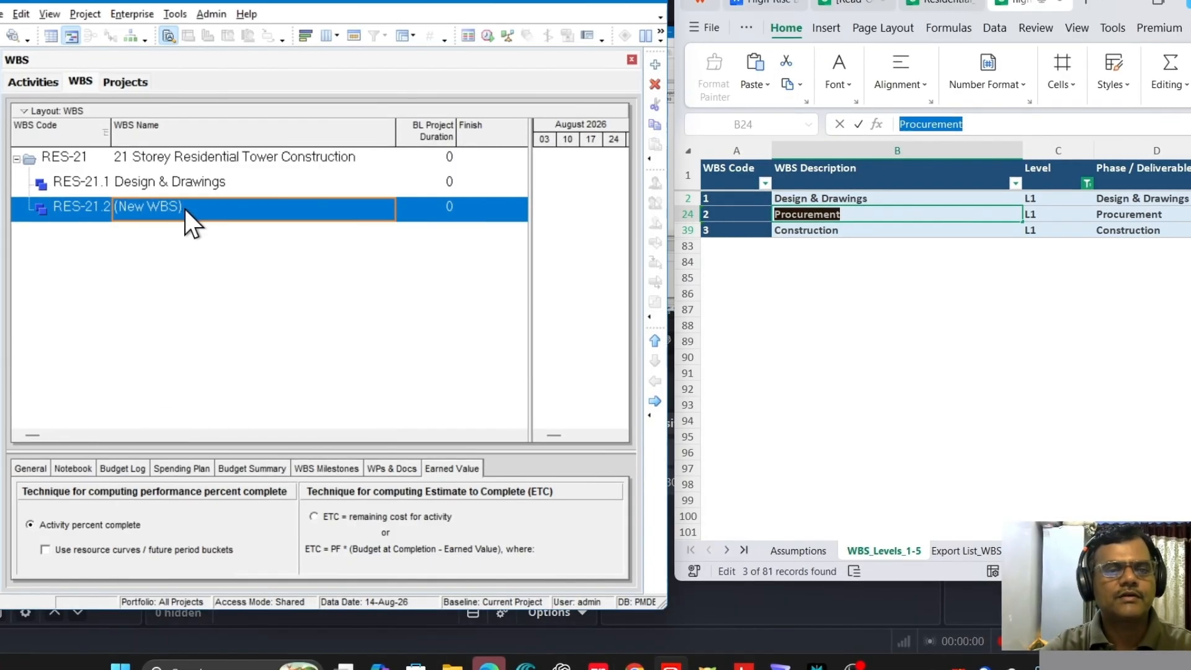
pyautogui.moveTo(247, 213); pyautogui.dragTo(93, 213)
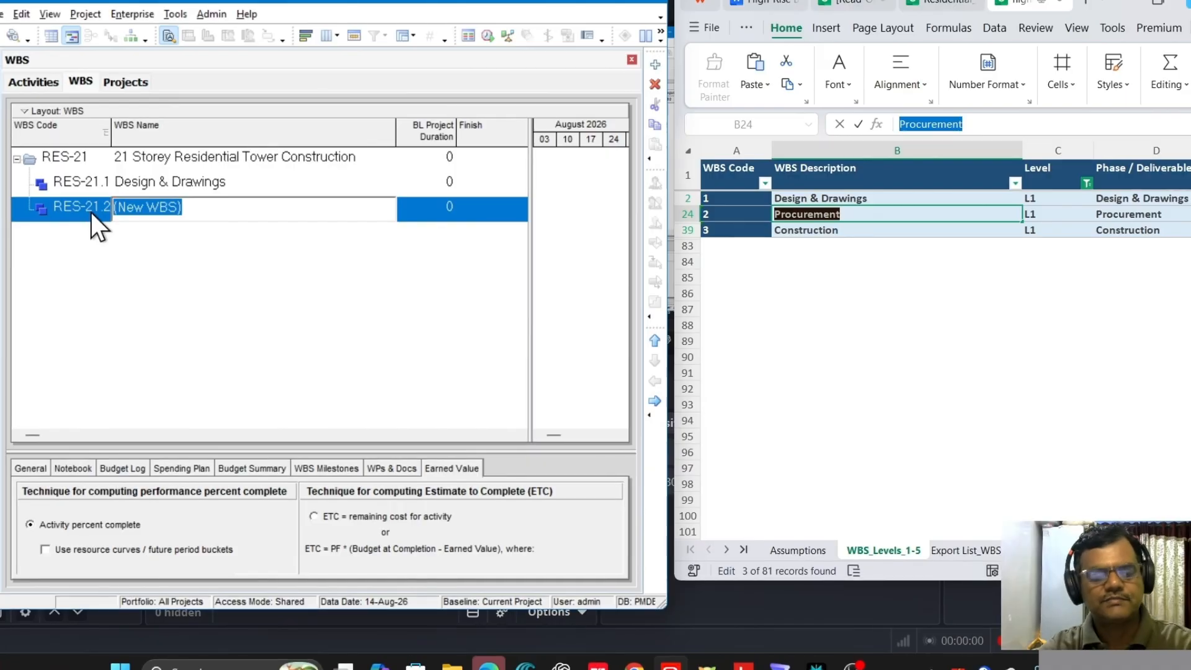
pyautogui.hotkey('ctrl', 'v')
pyautogui.press('Return')
# Step: Add a third WBS element with code 3 under RES-21 and move it below Procurement
pyautogui.click(203, 158)
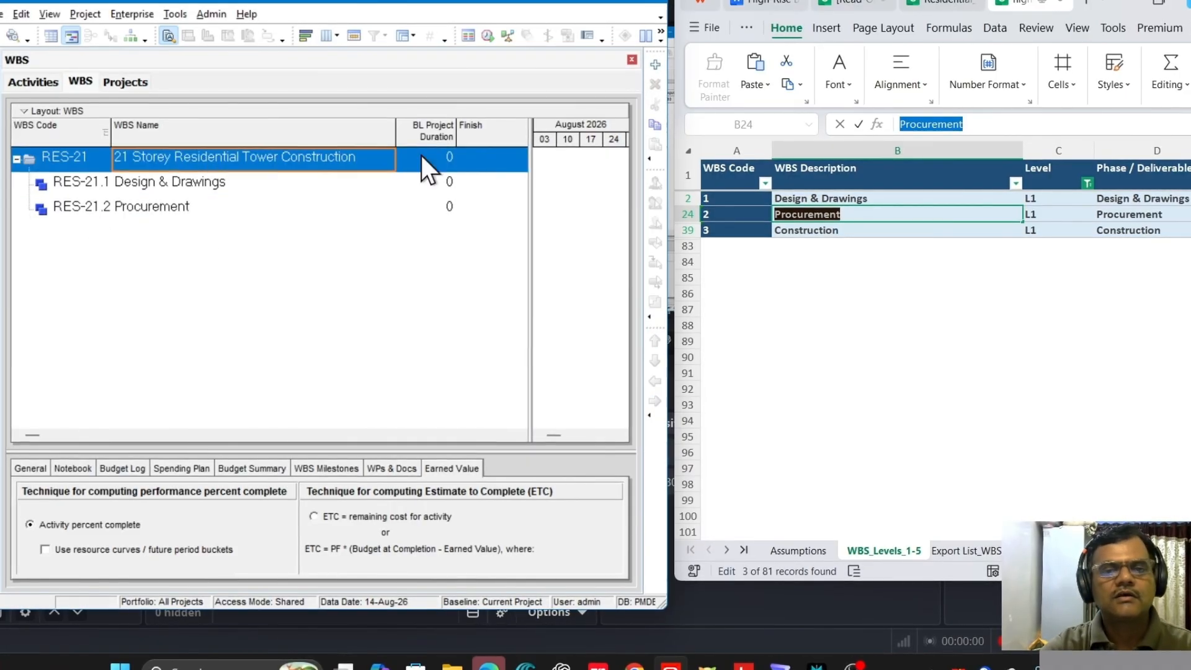
pyautogui.click(656, 63)
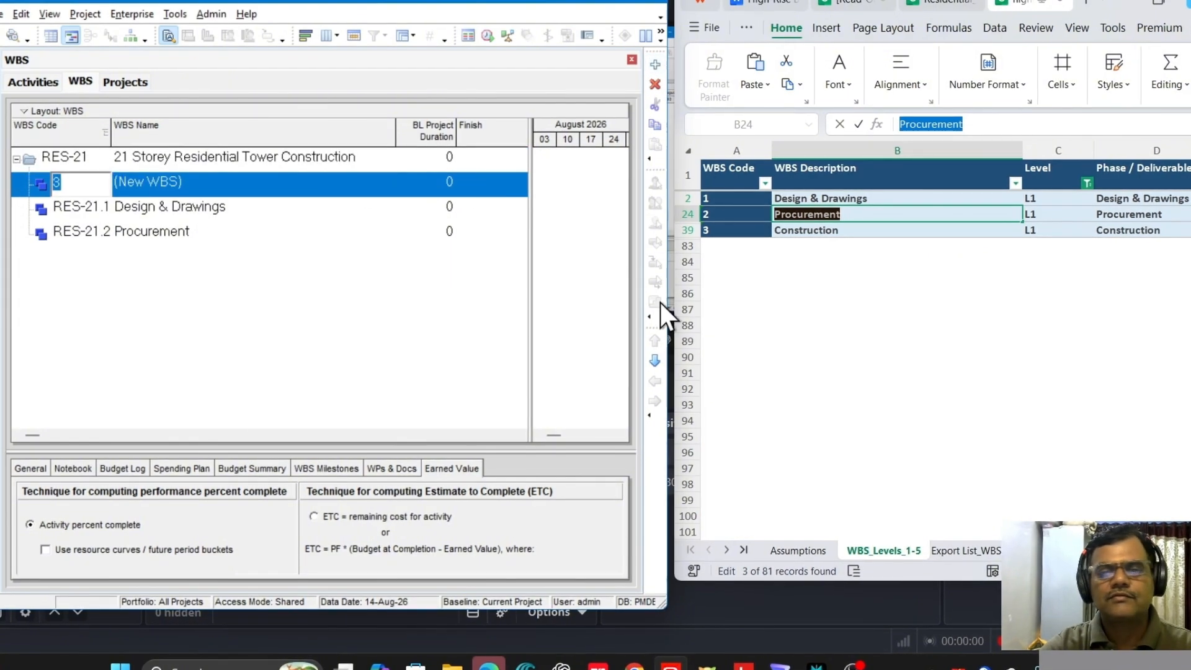
pyautogui.click(658, 364)
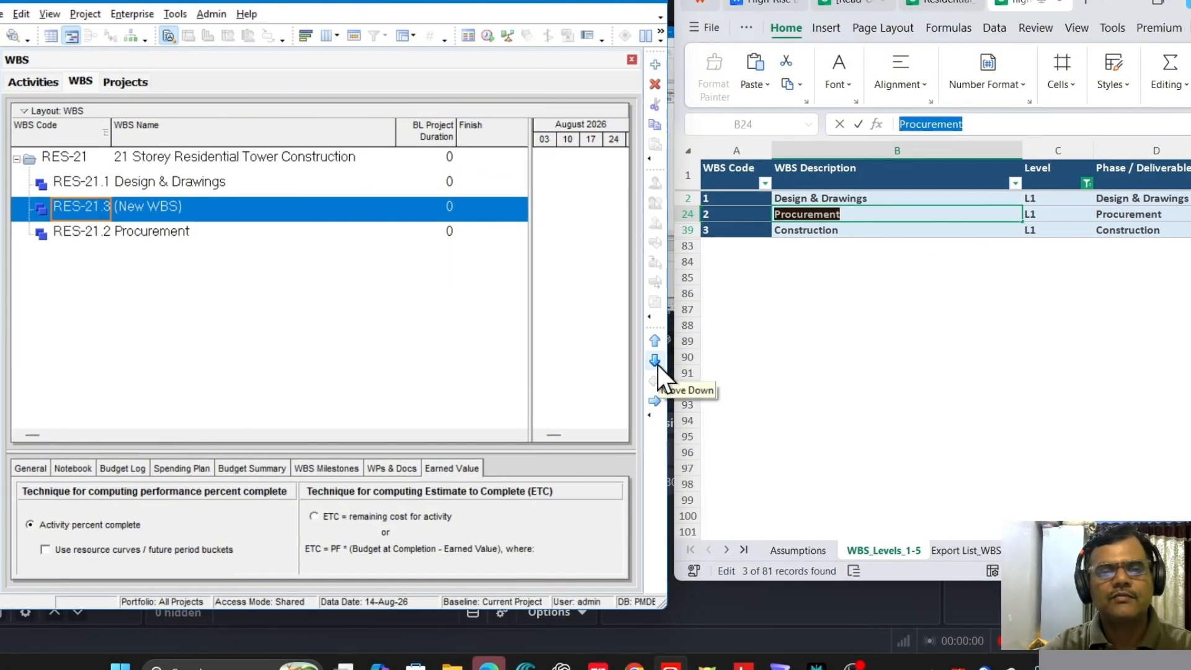
pyautogui.click(657, 363)
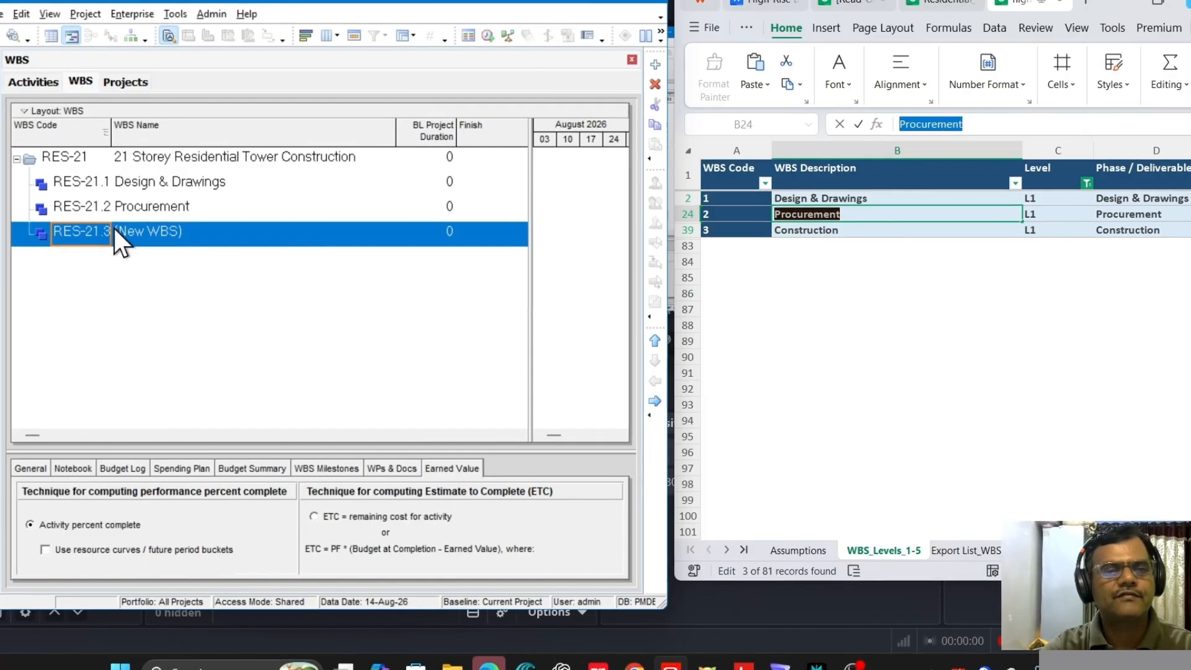
# Step: Name element RES-21.3 Construction, copying the description from the spreadsheet
pyautogui.click(229, 233)
pyautogui.click(877, 232)
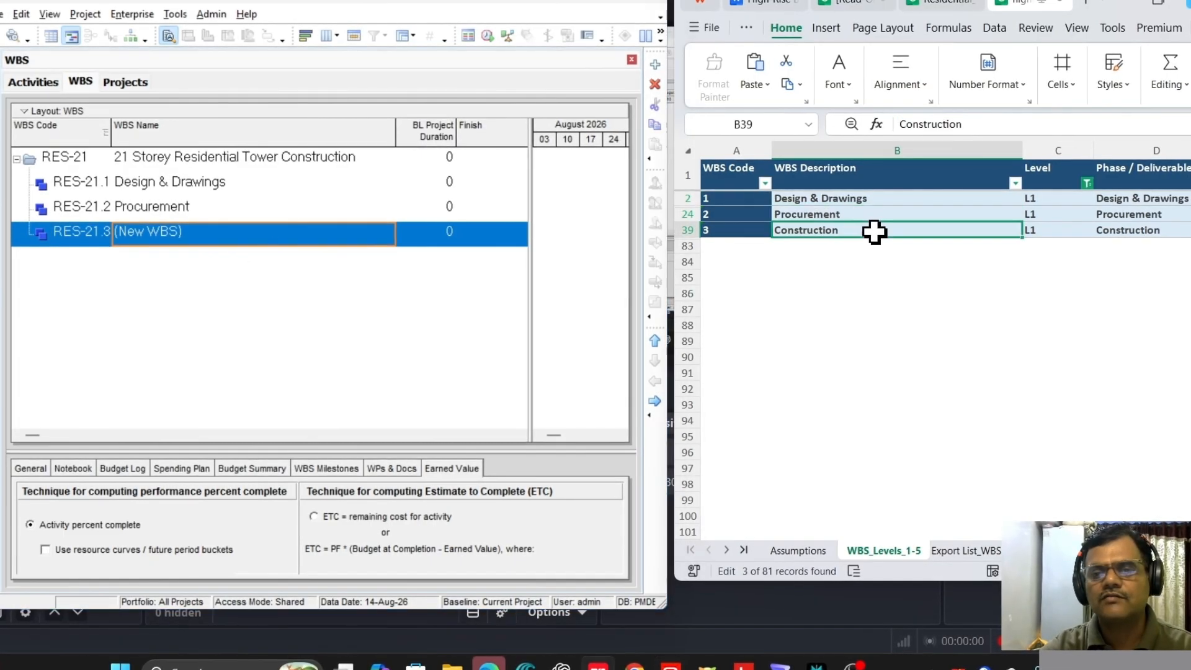
pyautogui.moveTo(1003, 127); pyautogui.dragTo(881, 123)
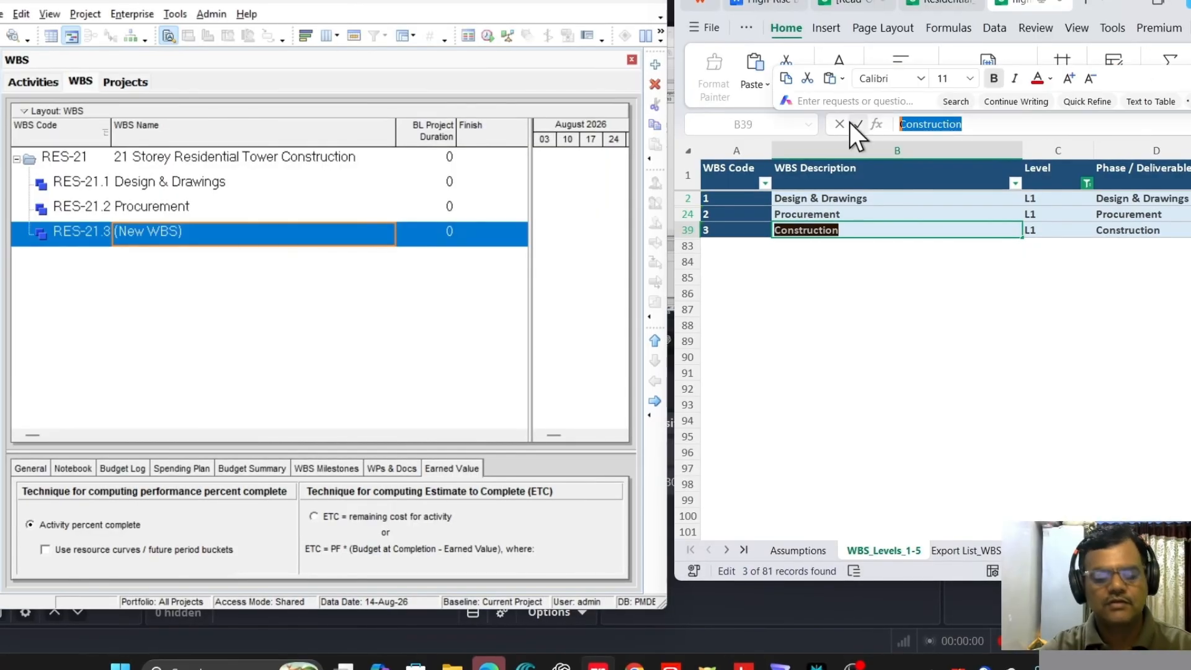
pyautogui.click(195, 226)
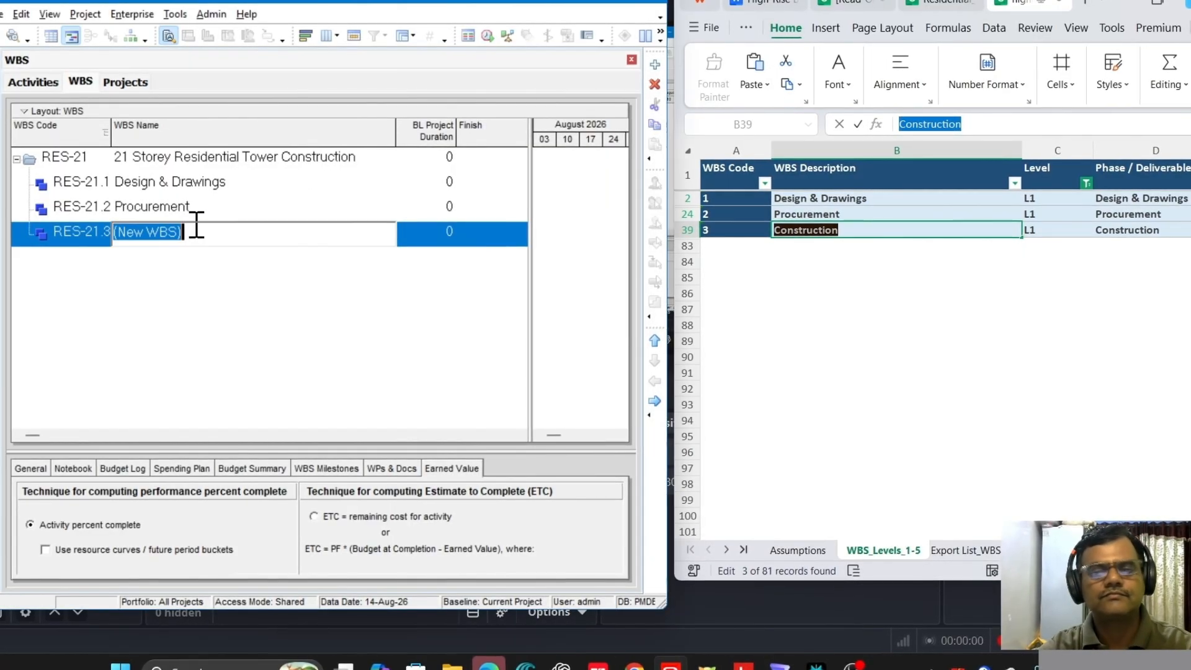
pyautogui.moveTo(226, 229); pyautogui.dragTo(107, 214)
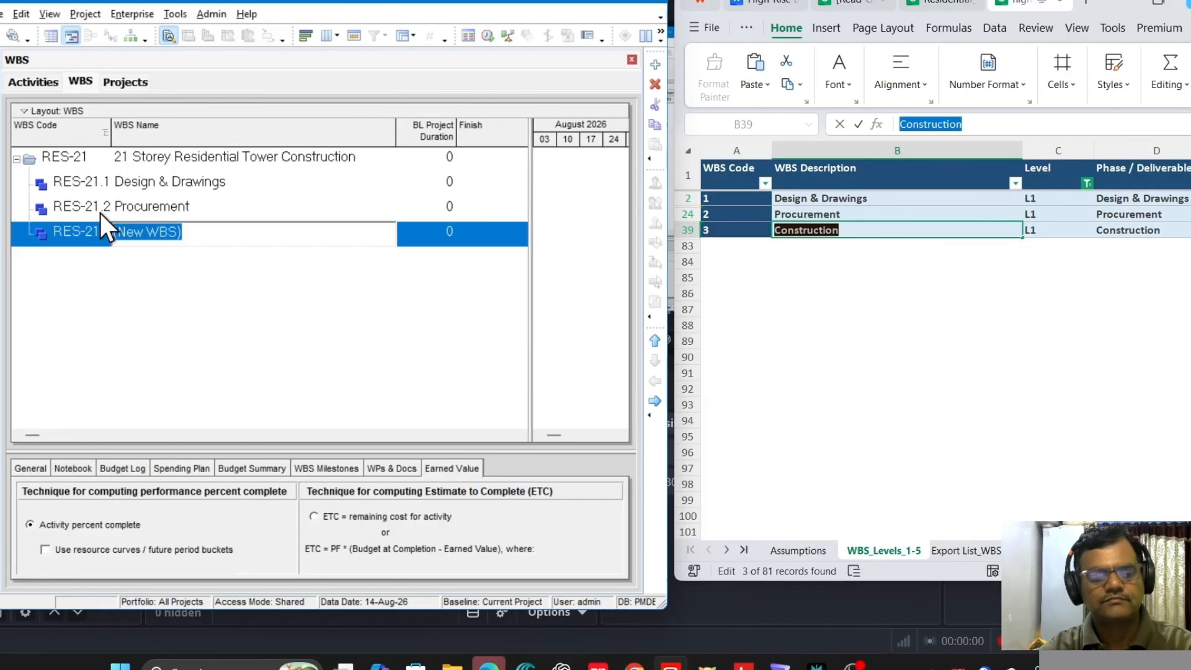
pyautogui.hotkey('ctrl', 'v')
pyautogui.click(229, 304)
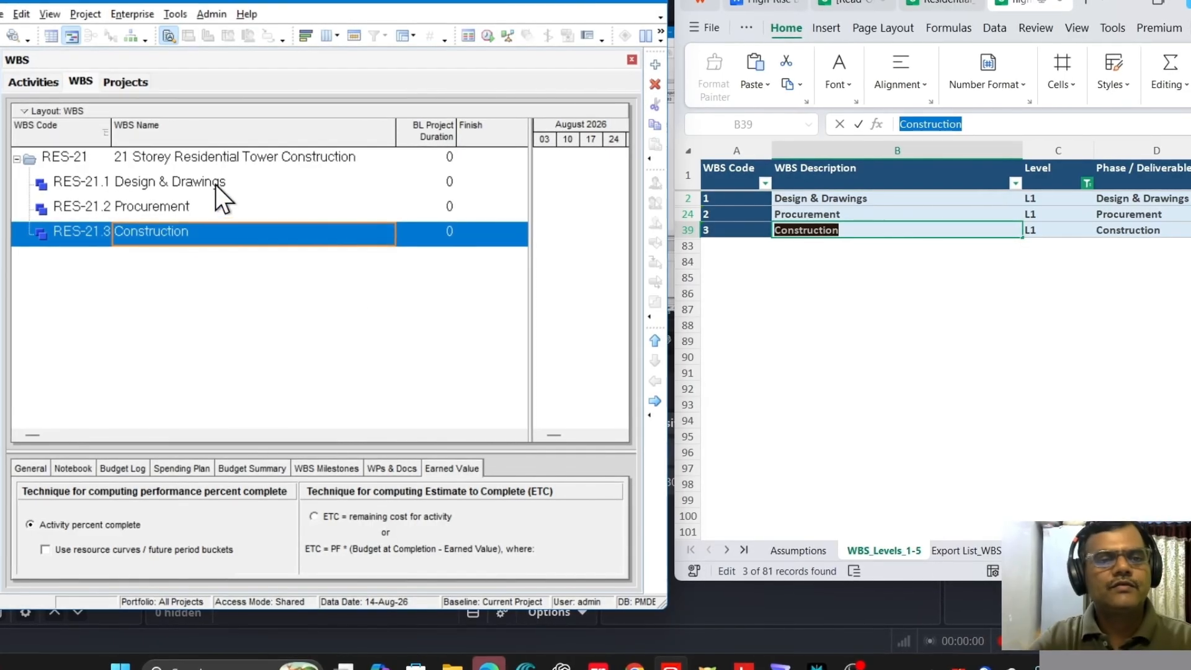
# Step: Filter the spreadsheet's Level column to show L2 along with L1, and review items 1.1 to 1.3 under Design & Drawings
pyautogui.click(234, 186)
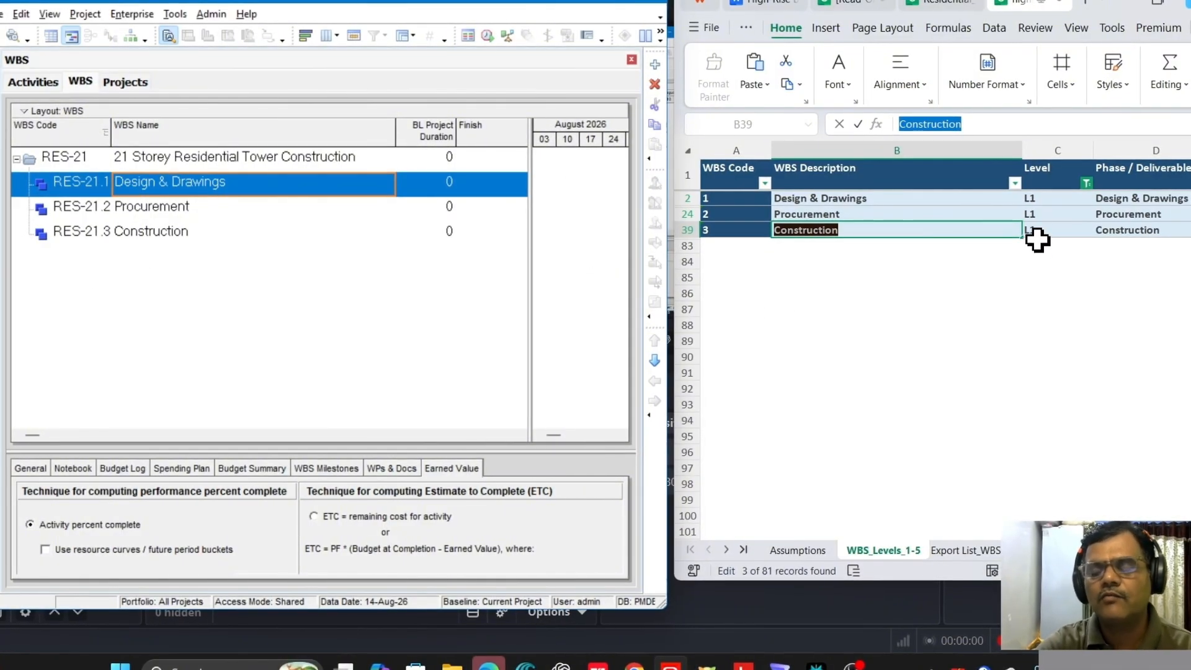
pyautogui.click(1015, 184)
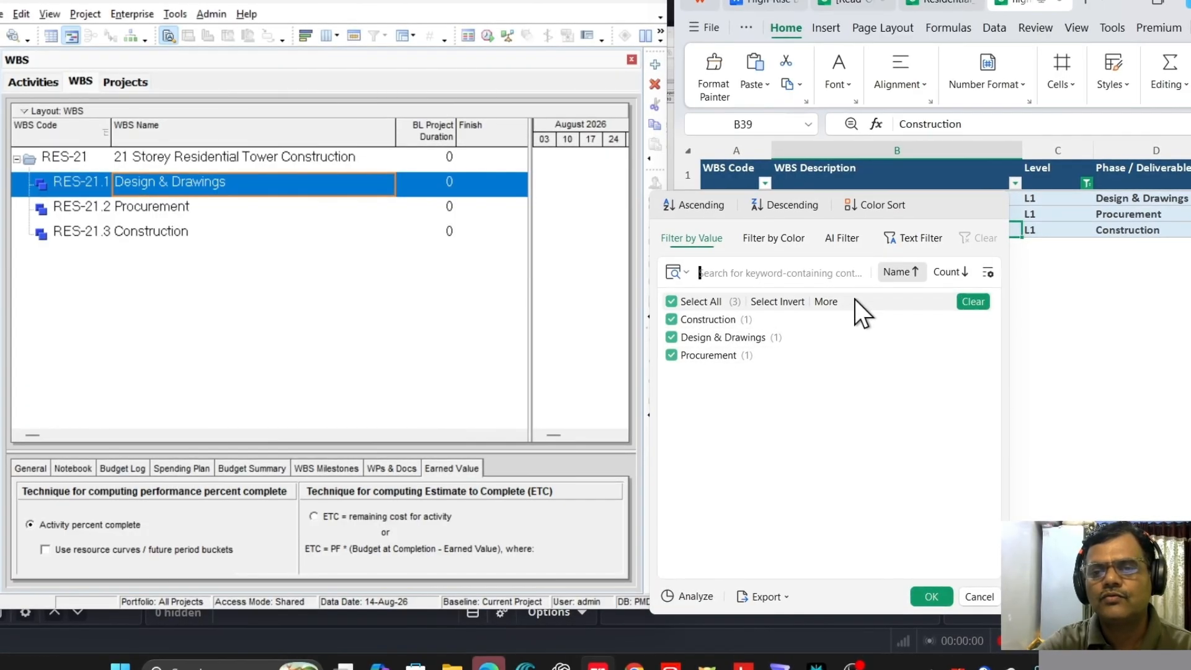
pyautogui.click(975, 595)
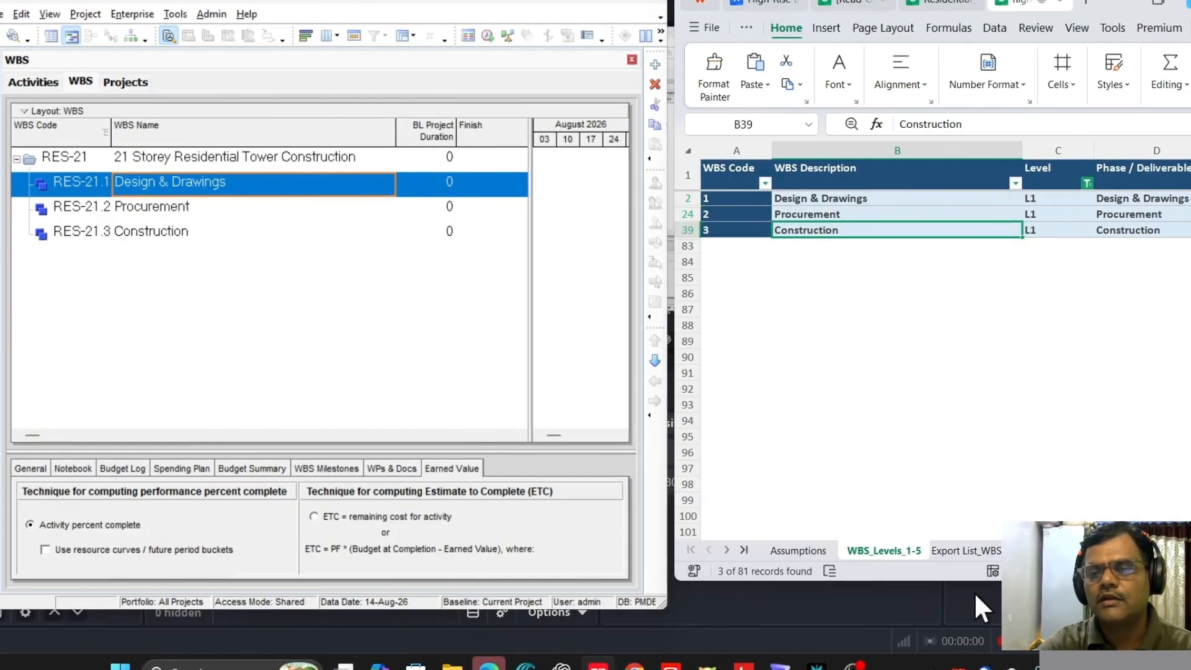
pyautogui.click(1087, 183)
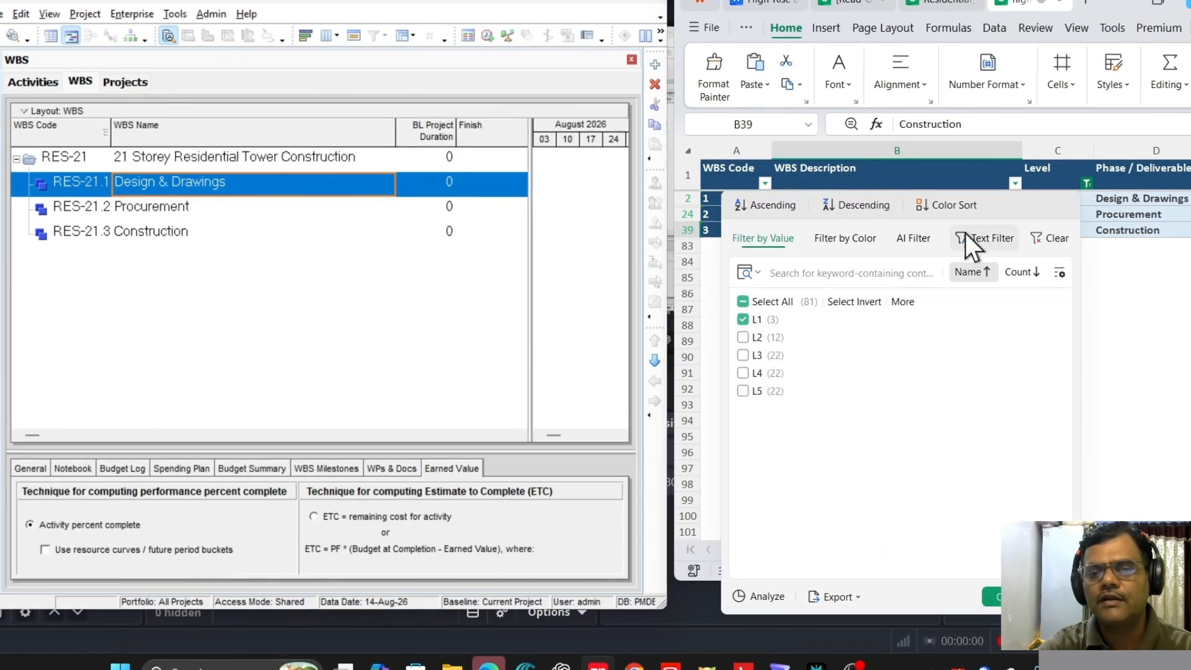
pyautogui.click(743, 338)
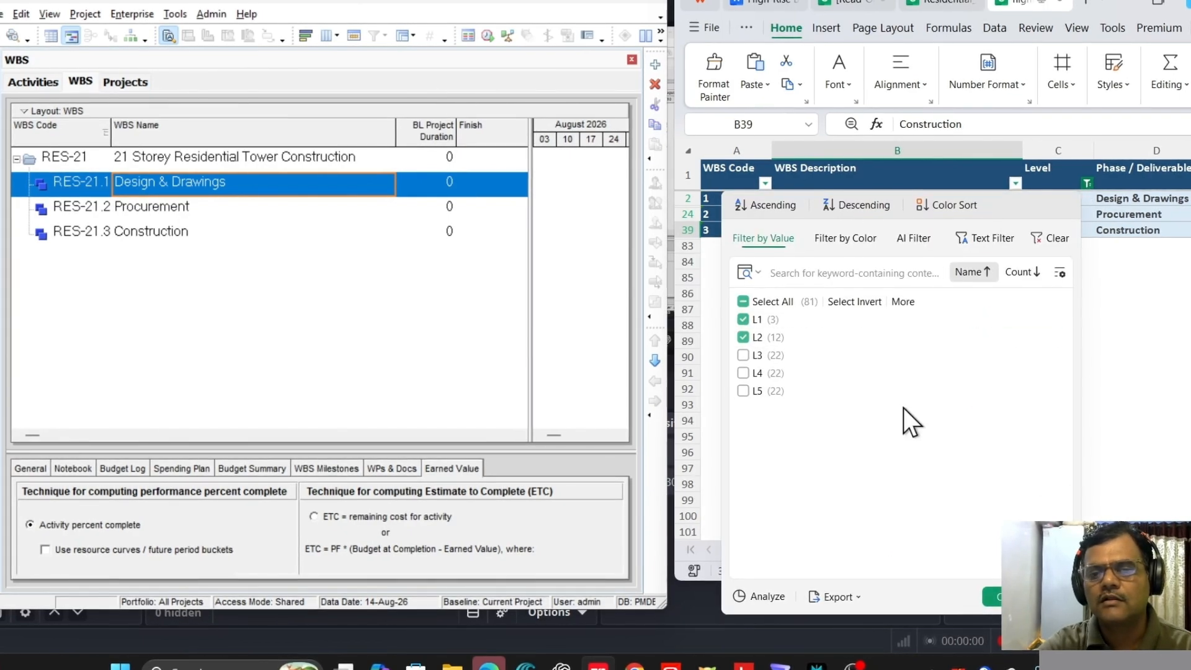
pyautogui.click(993, 597)
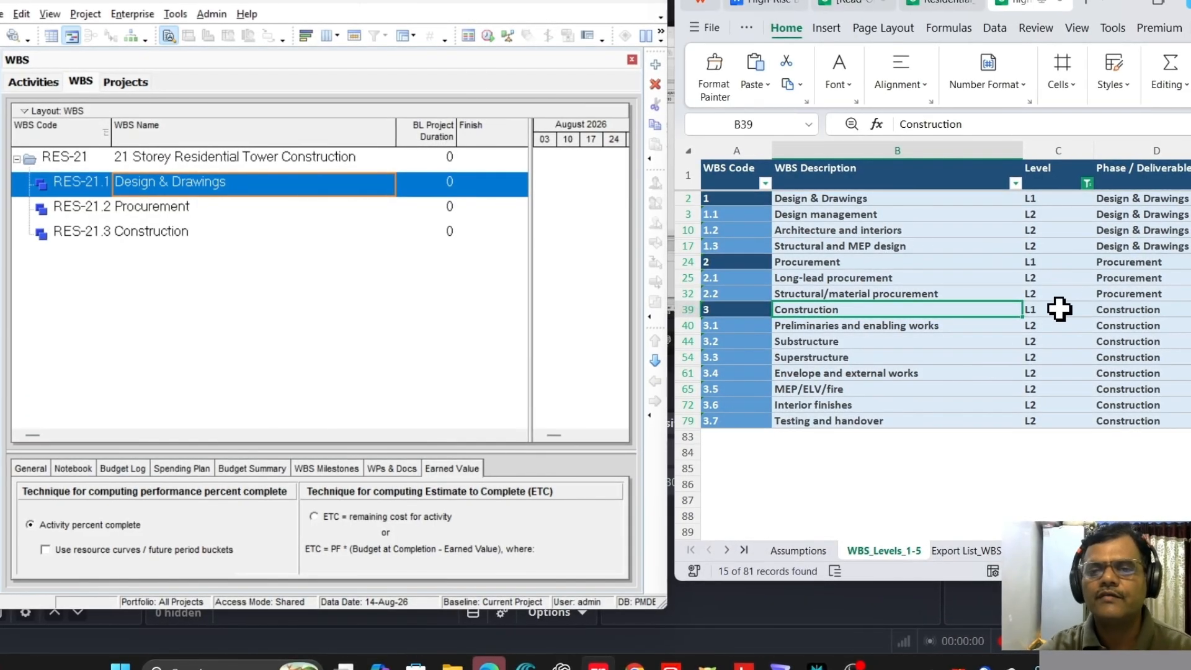
pyautogui.click(831, 217)
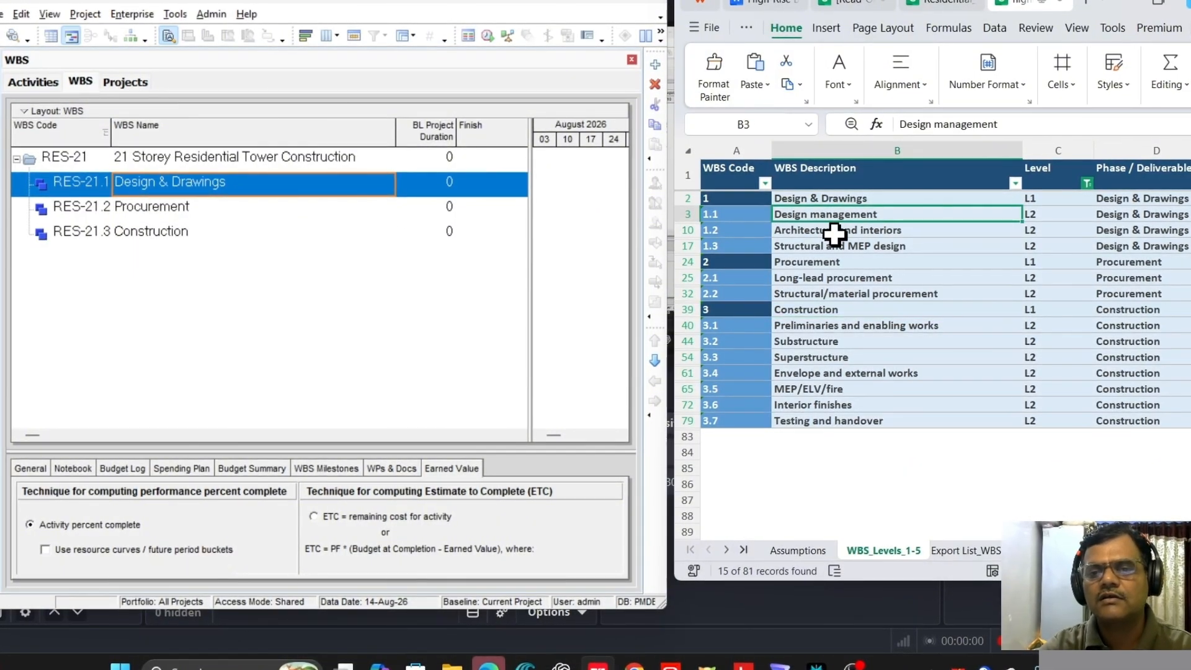
pyautogui.click(831, 232)
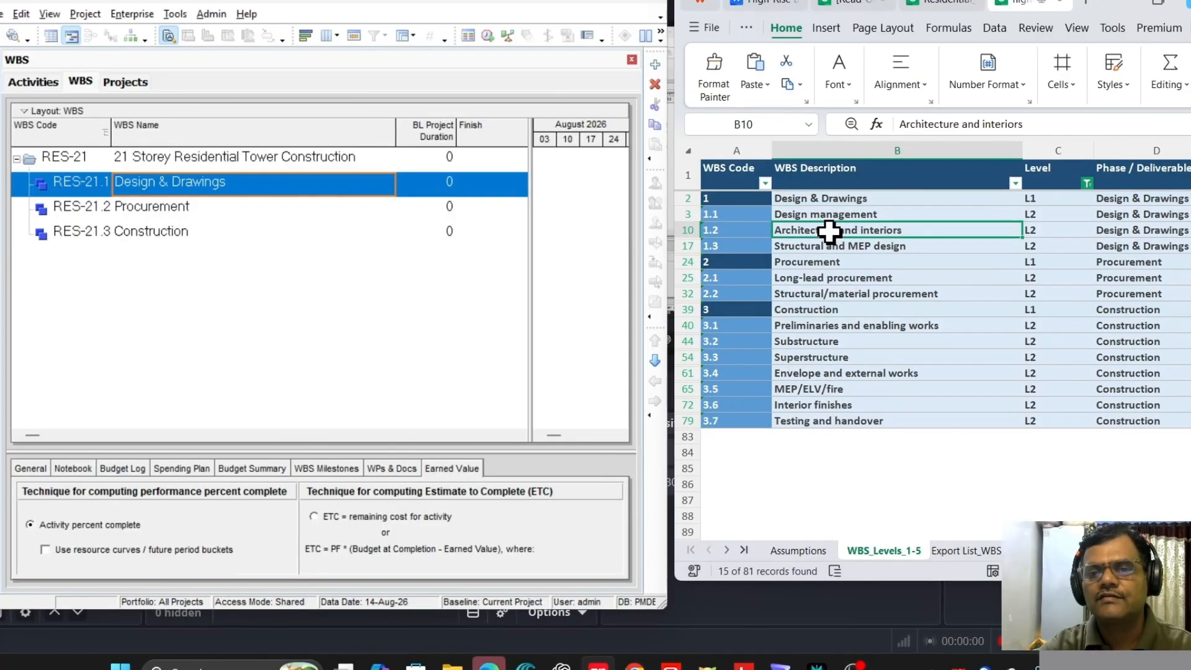
pyautogui.click(828, 244)
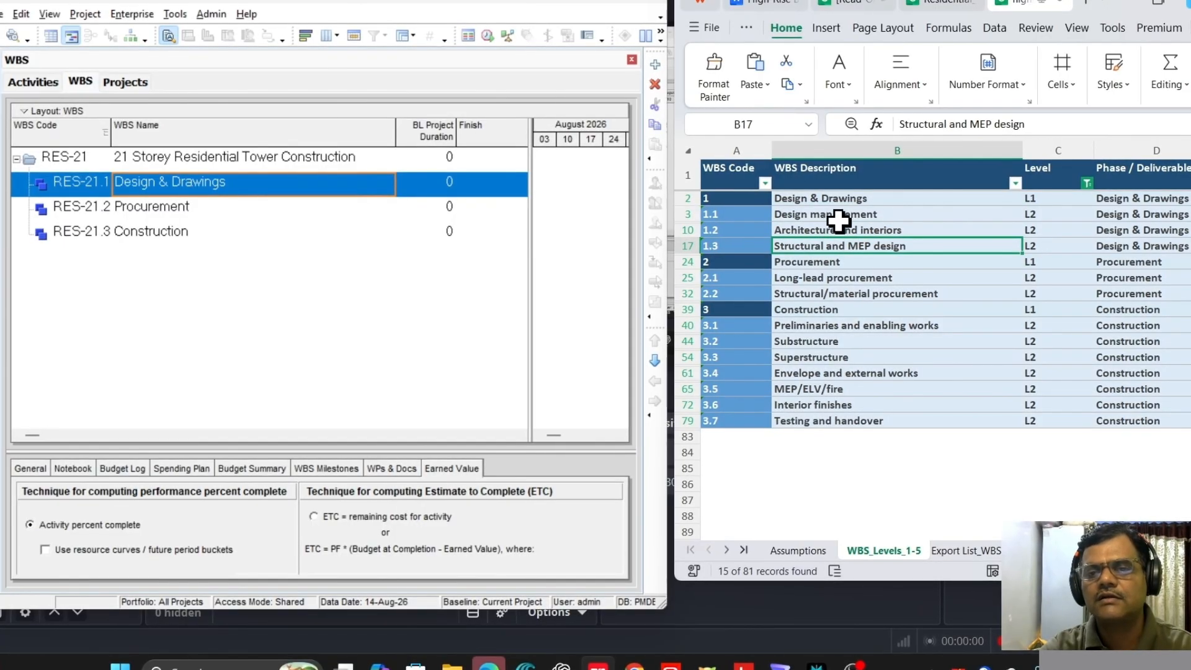
pyautogui.click(840, 217)
pyautogui.click(840, 231)
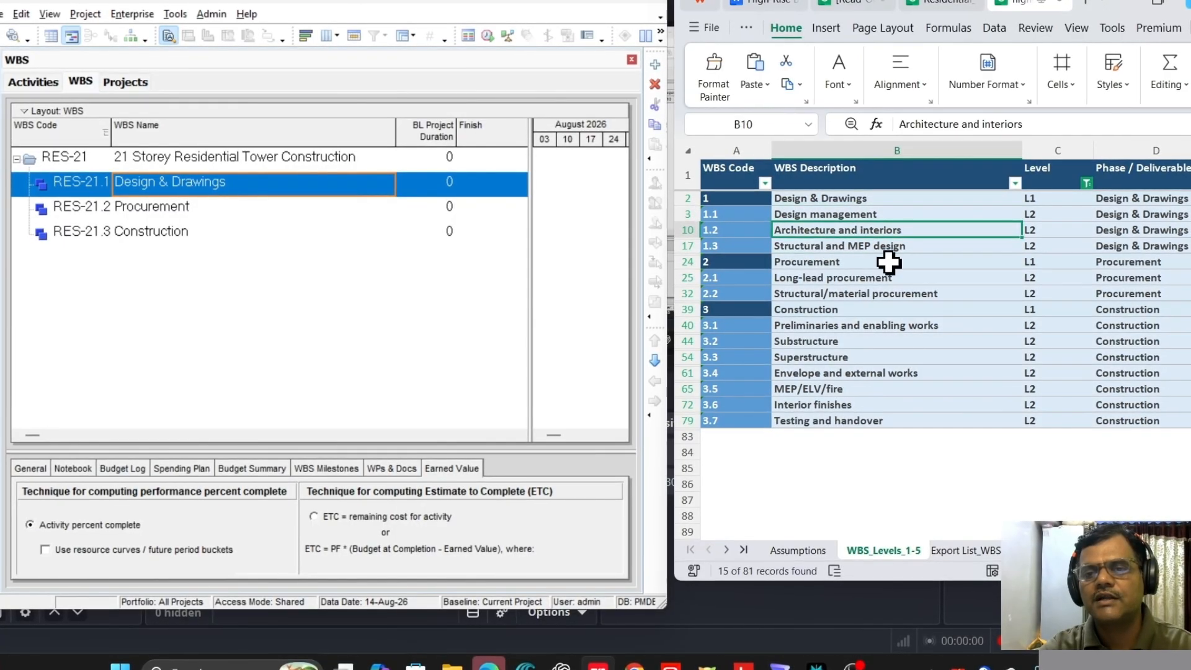
pyautogui.click(848, 248)
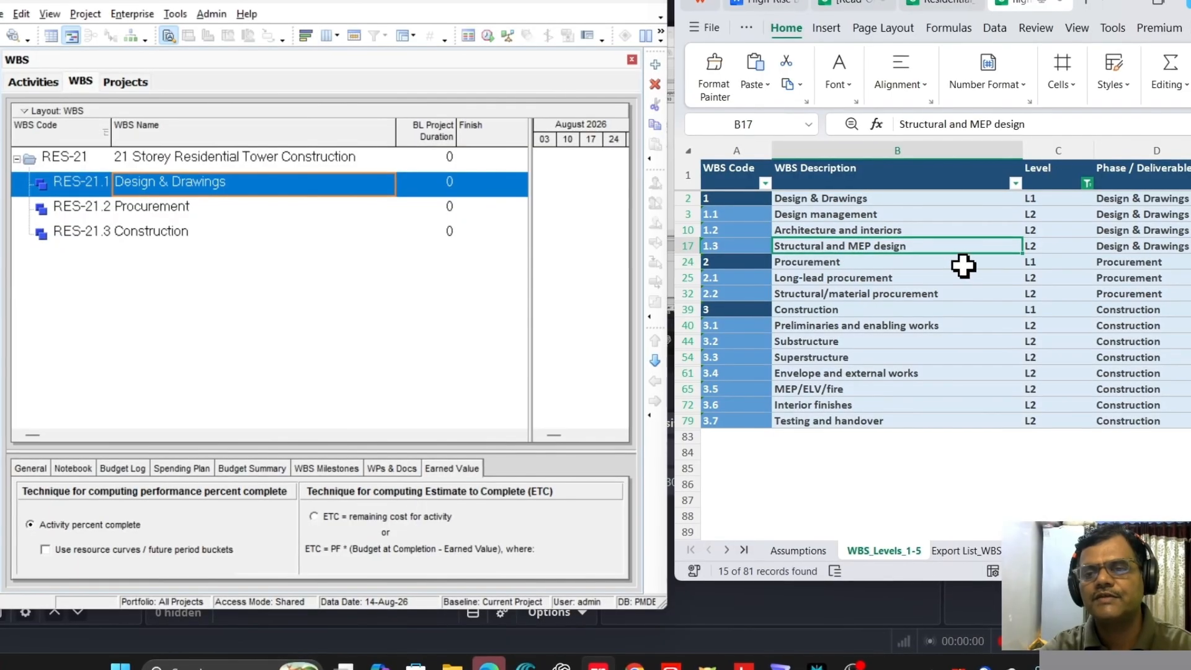
# Step: Add a child WBS element with code 1 under RES-21.1 Design & Drawings and name it Design management from the spreadsheet
pyautogui.click(654, 65)
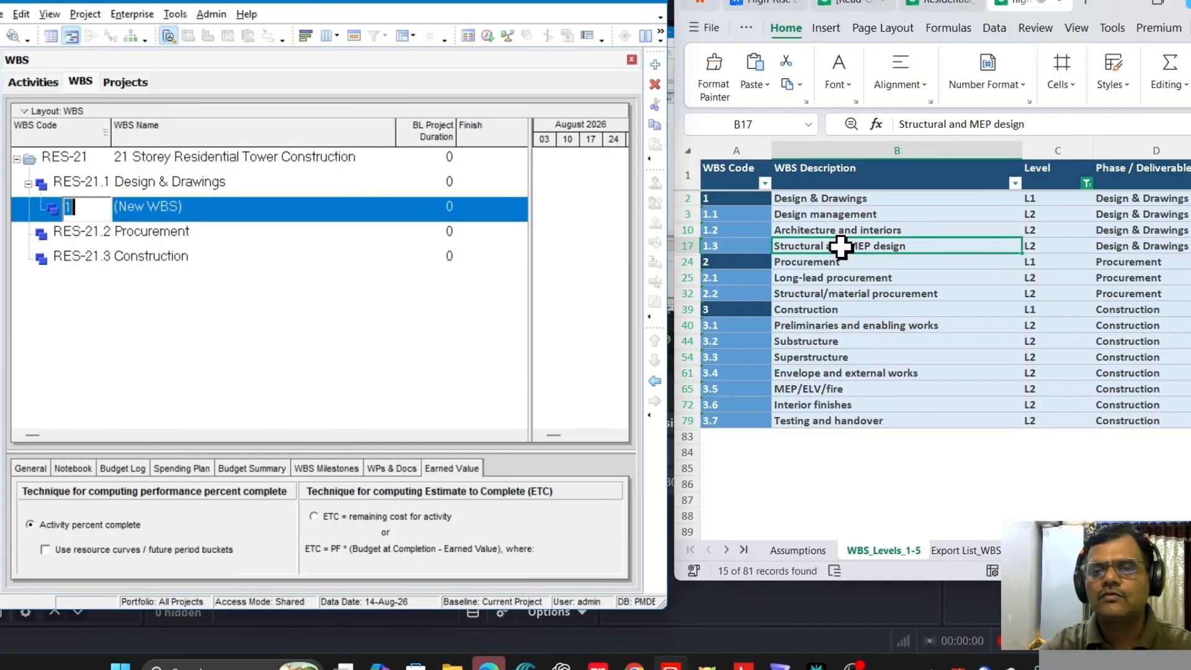
pyautogui.click(835, 214)
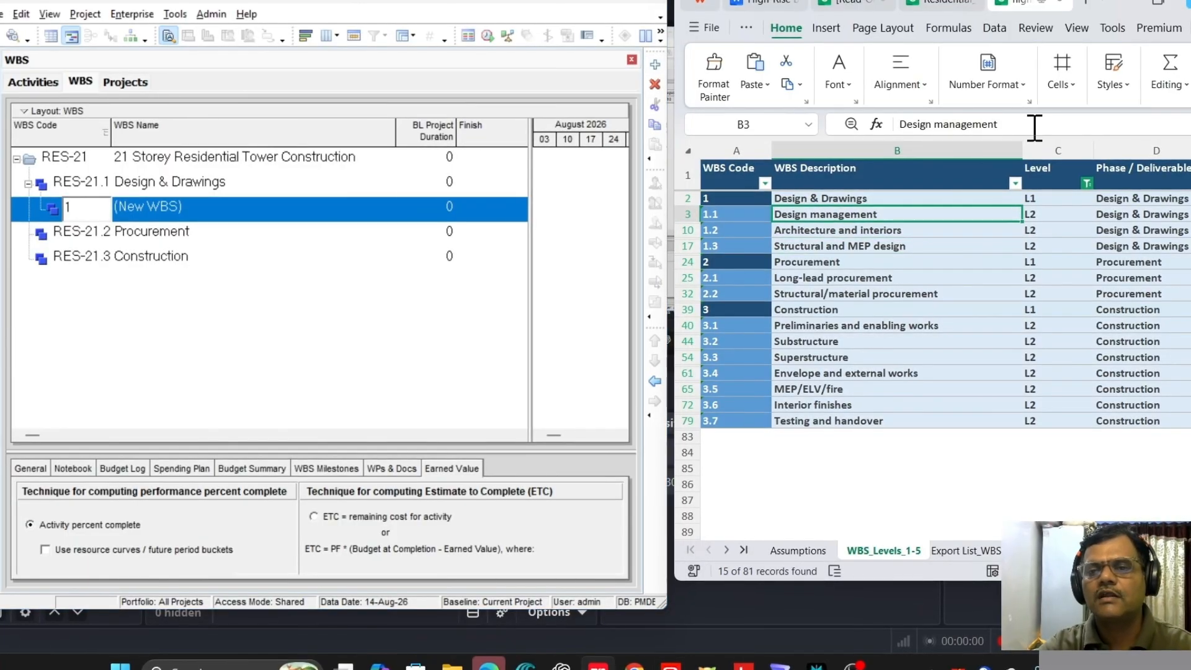
pyautogui.moveTo(1034, 127); pyautogui.dragTo(881, 129)
pyautogui.hotkey('ctrl', 'c')
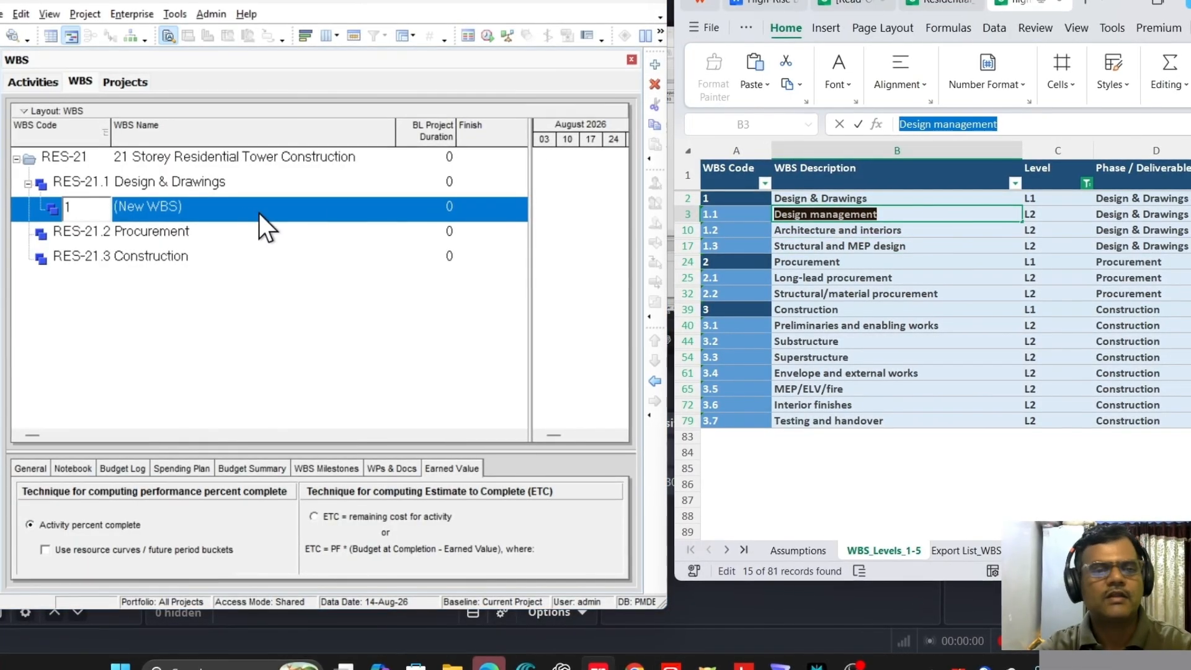
pyautogui.click(193, 210)
pyautogui.click(204, 209)
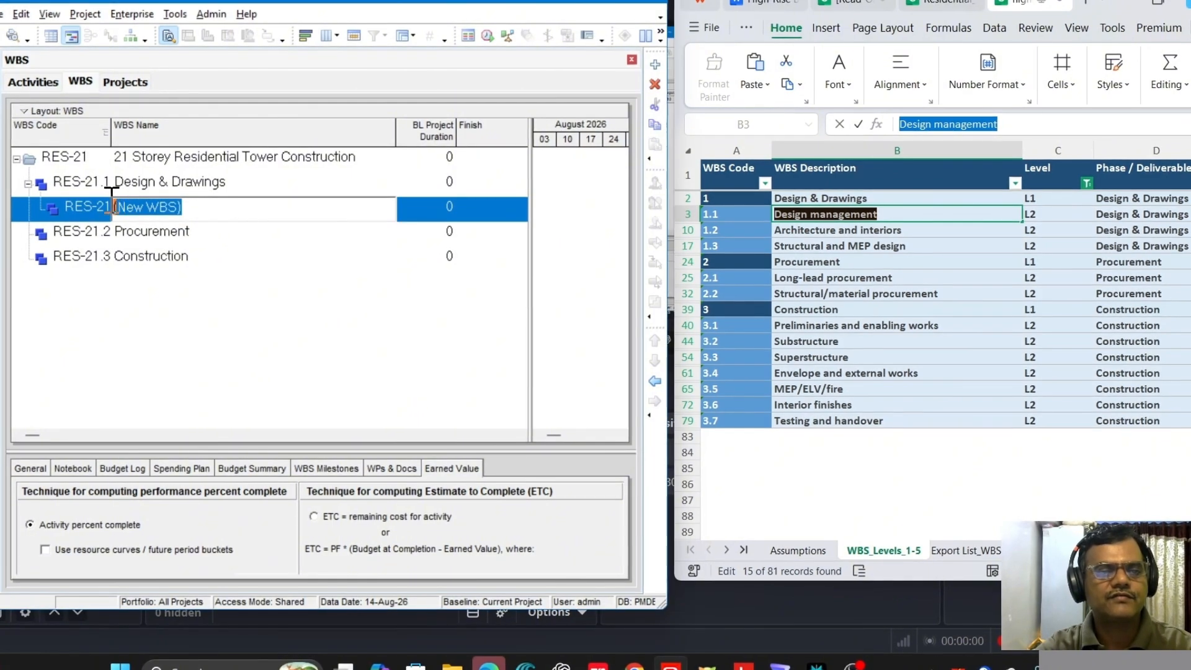
pyautogui.hotkey('ctrl', 'v')
# Step: Add a second child element with code 2 under Design & Drawings and name it Architecture and interiors from the spreadsheet
pyautogui.click(176, 179)
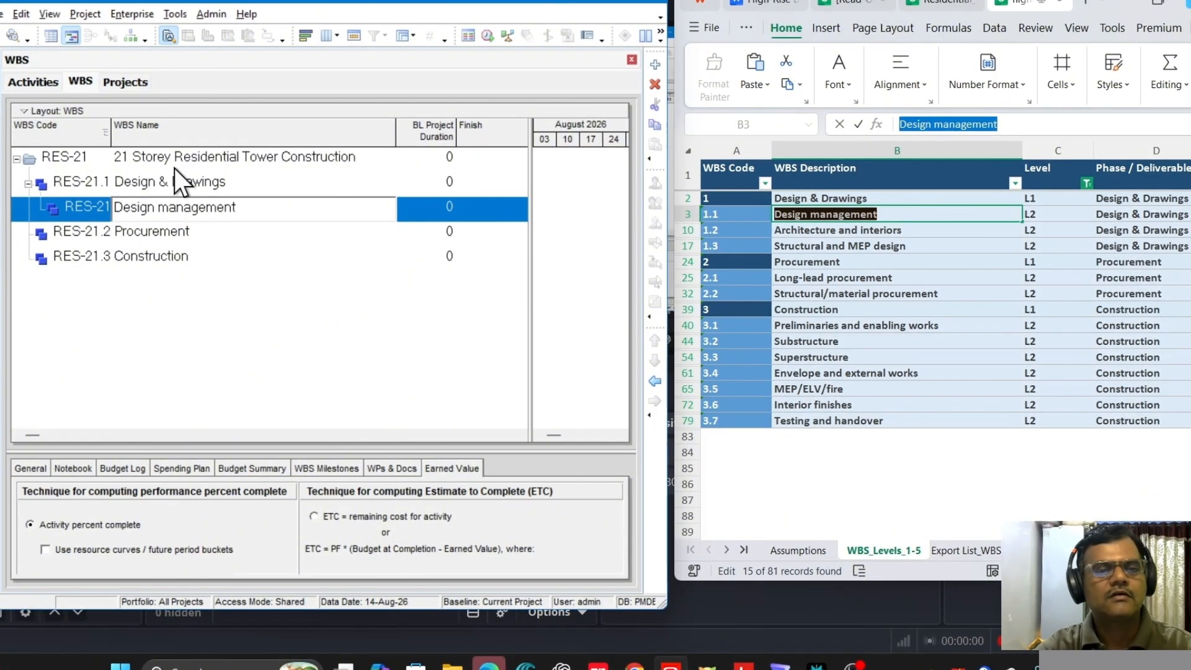
pyautogui.click(656, 65)
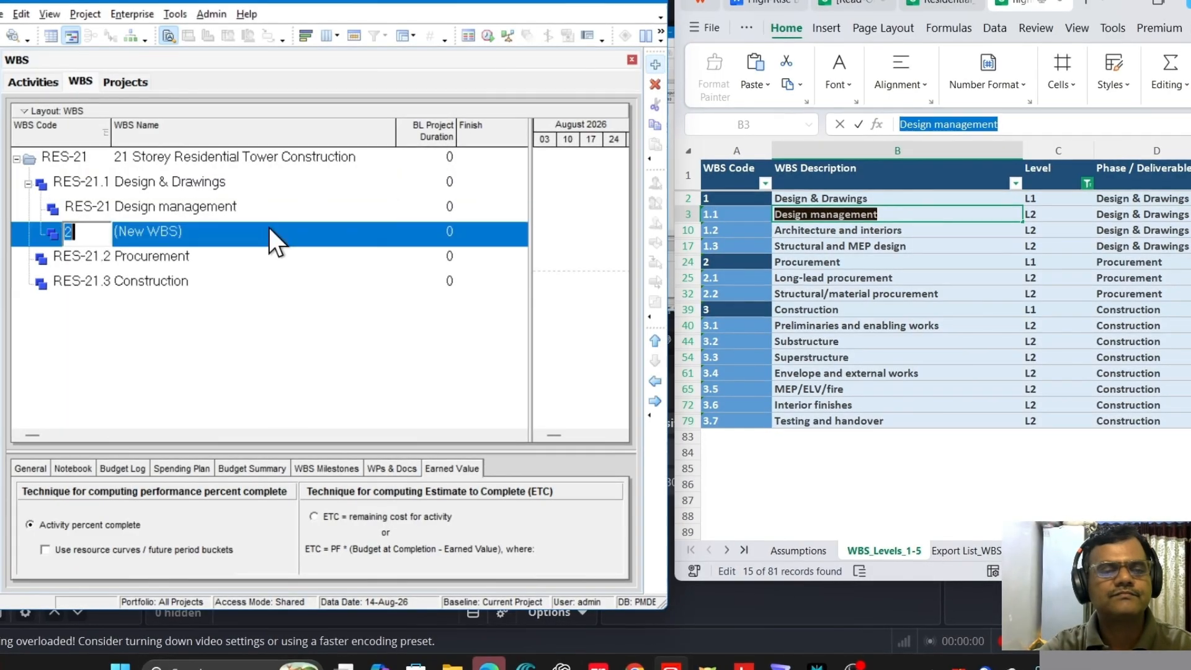
pyautogui.click(866, 231)
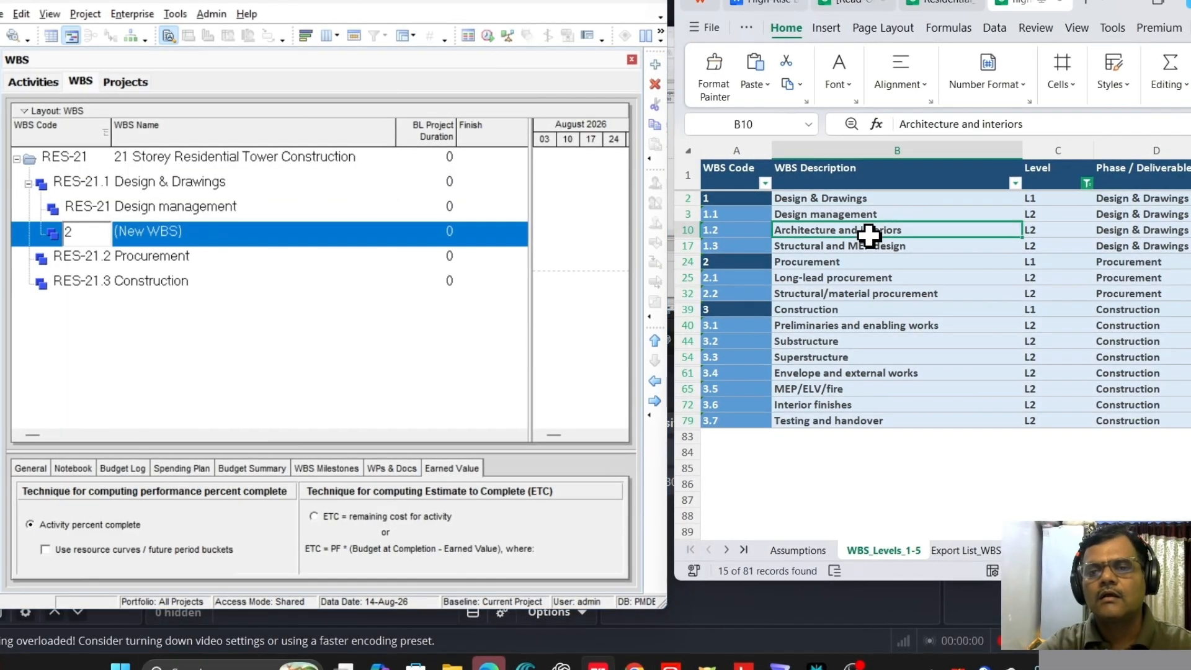
pyautogui.moveTo(1051, 124); pyautogui.dragTo(877, 123)
pyautogui.hotkey('ctrl', 'c')
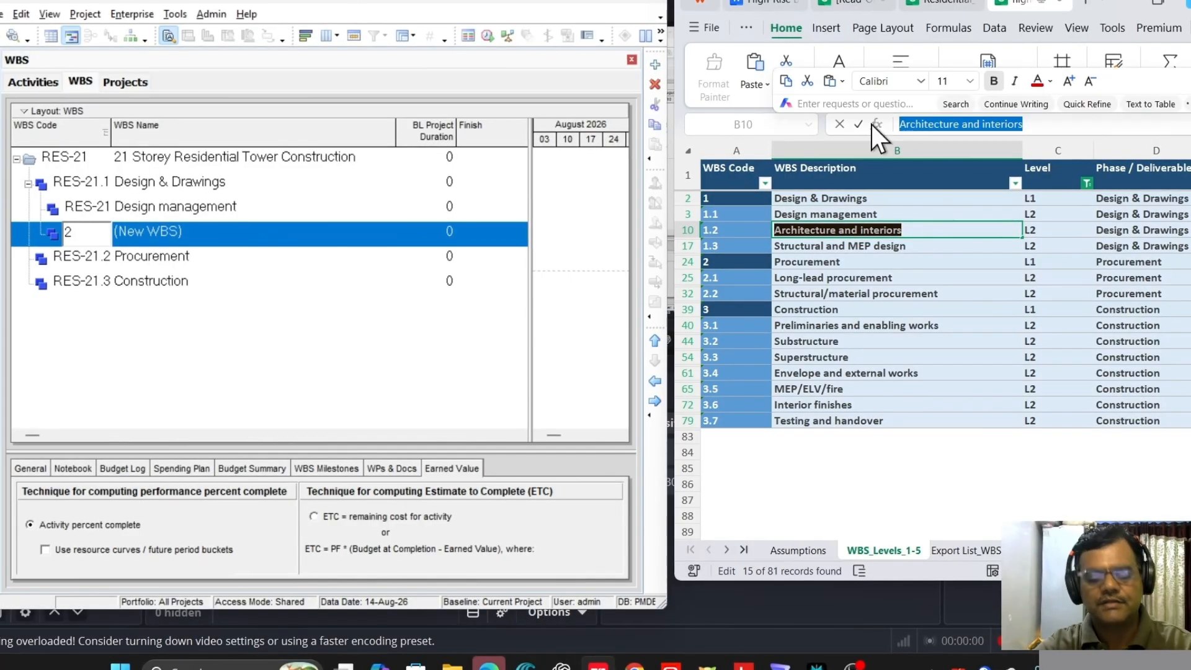
pyautogui.click(190, 228)
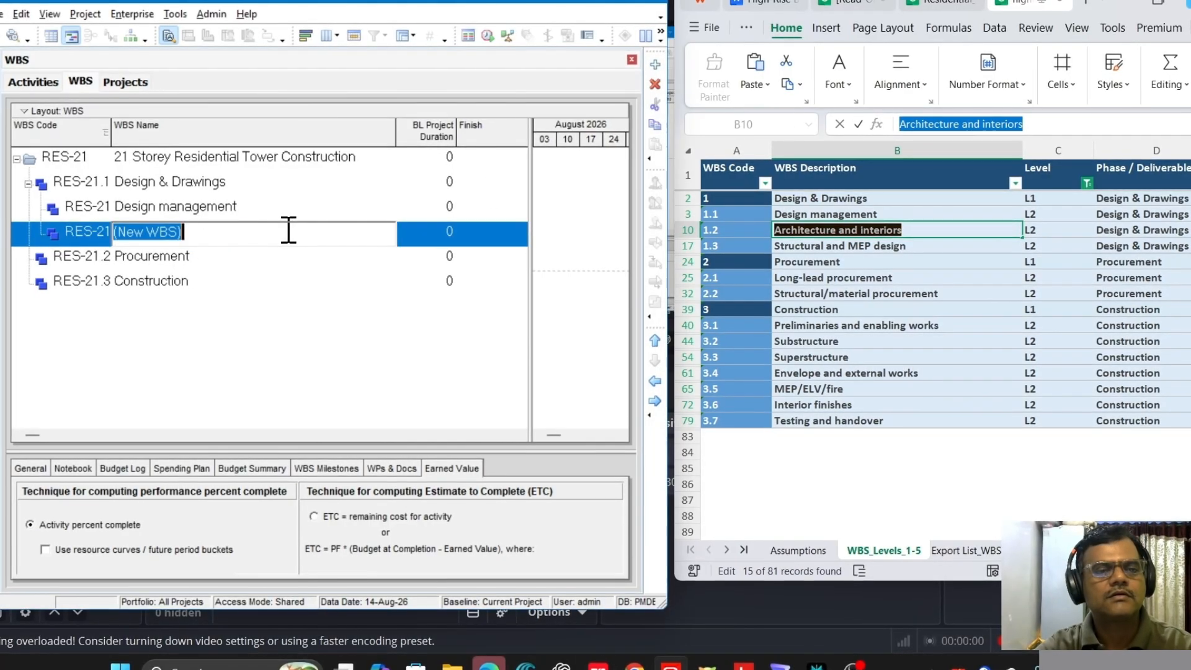
pyautogui.hotkey('ctrl', 'v')
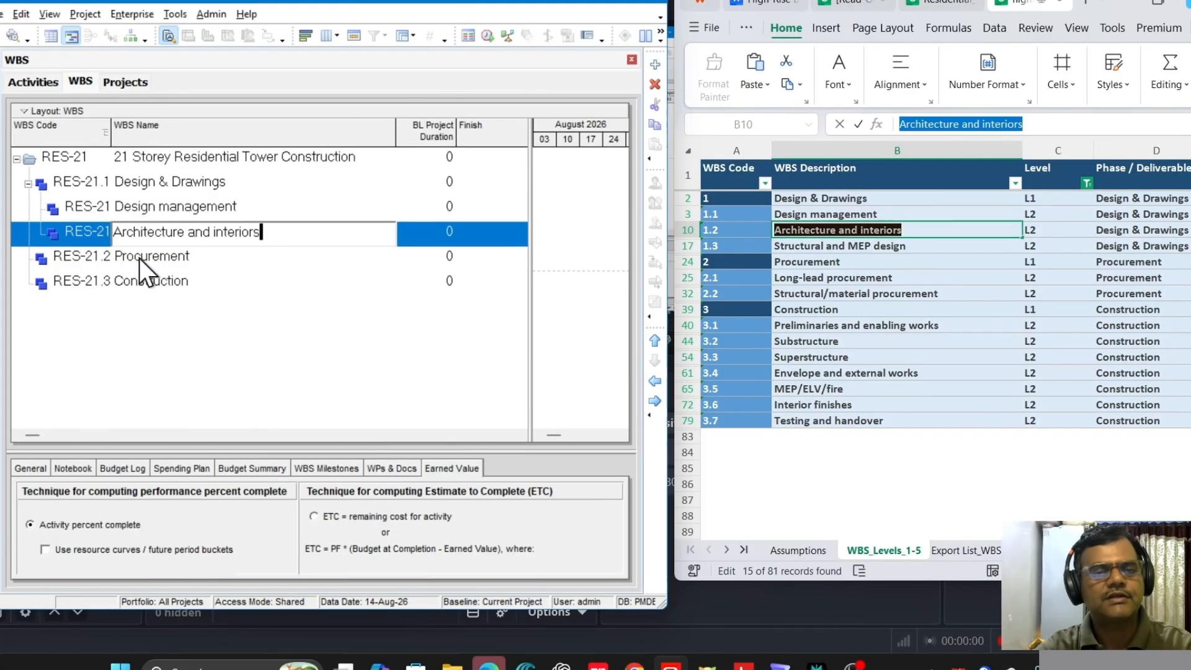
# Step: Add a third child element with code 3 under Design & Drawings and name it Structural and MEP design from the spreadsheet
pyautogui.click(204, 207)
pyautogui.click(207, 184)
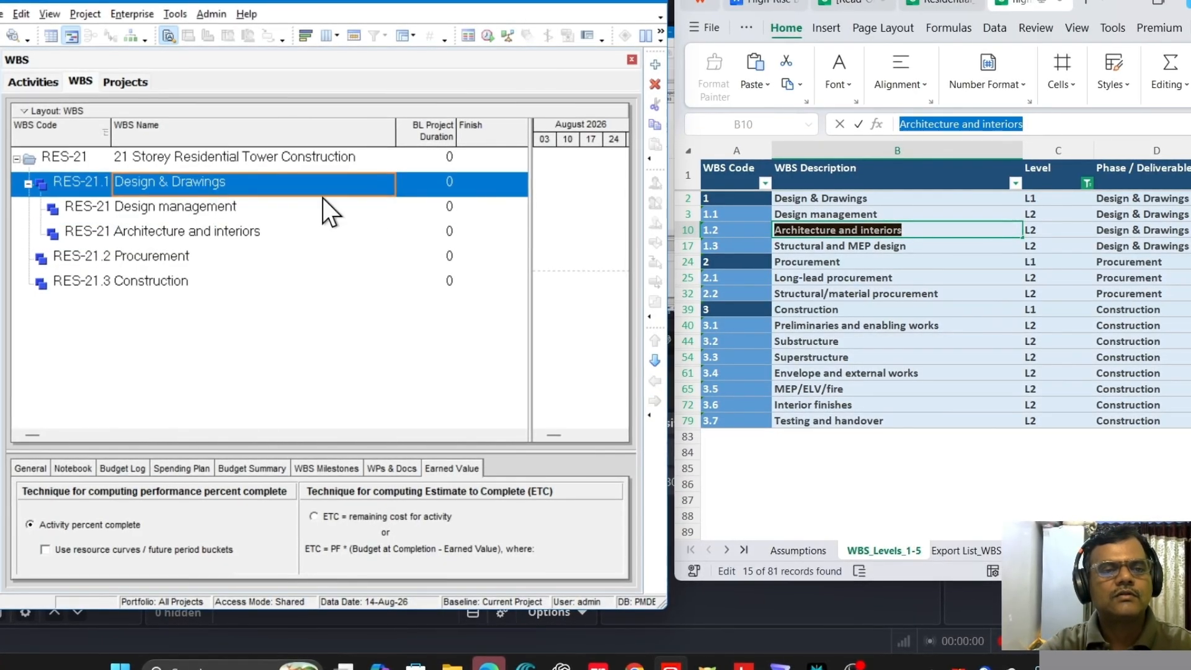
pyautogui.click(889, 251)
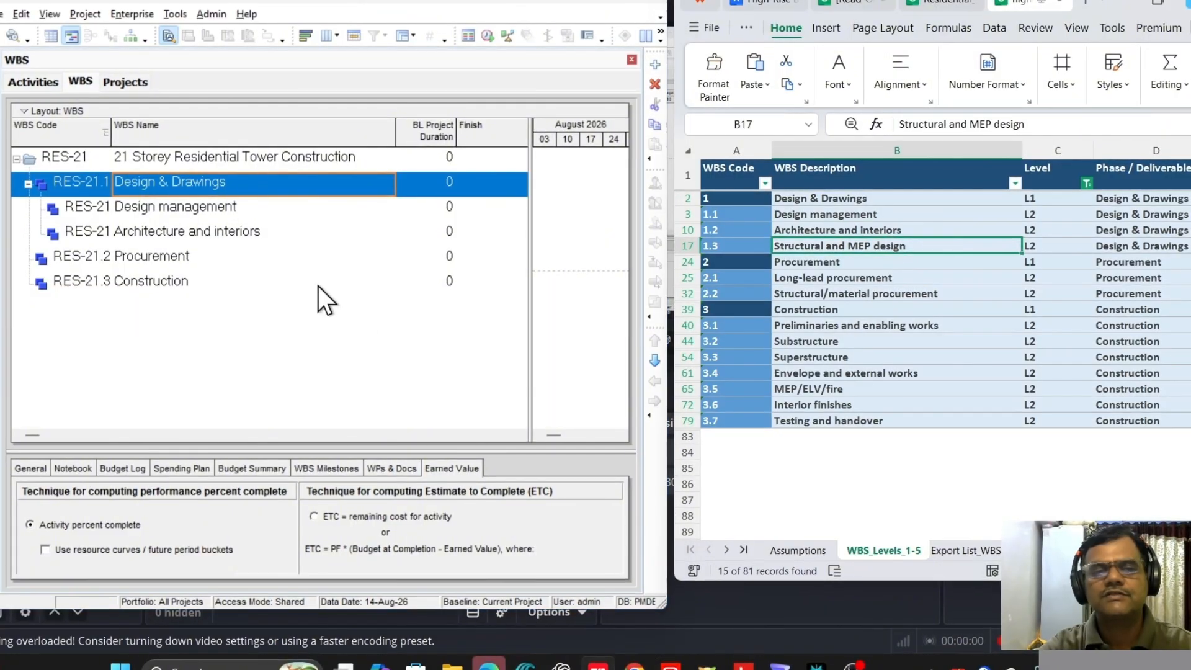
pyautogui.click(656, 62)
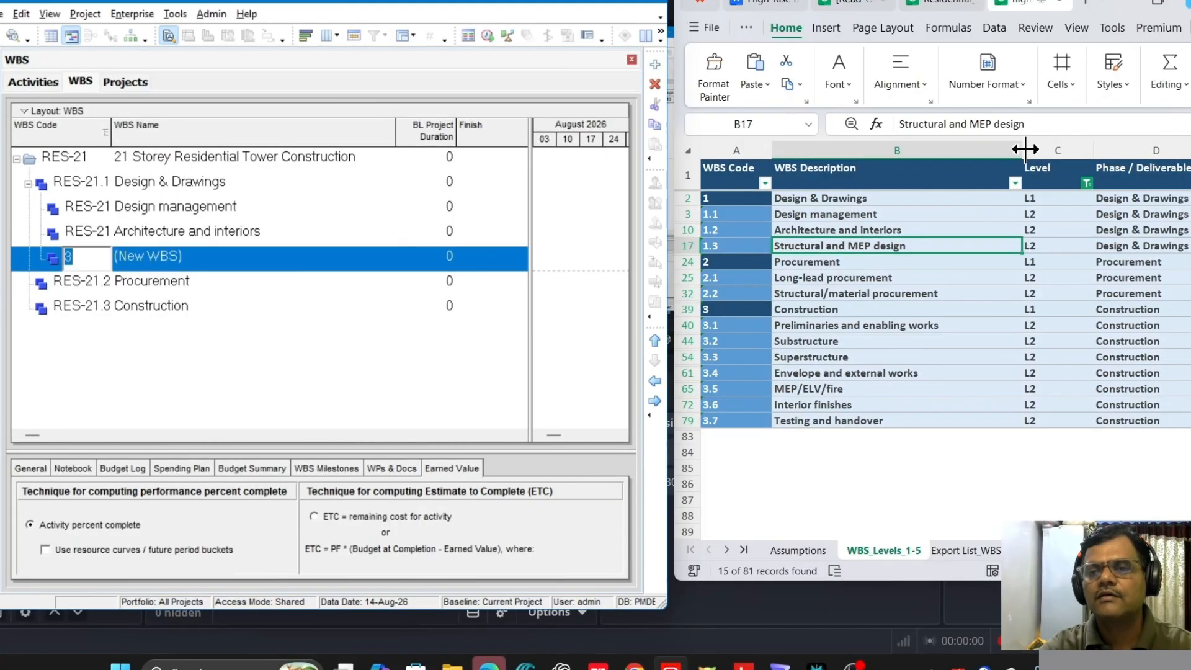
pyautogui.moveTo(1042, 124); pyautogui.dragTo(869, 124)
pyautogui.hotkey('ctrl', 'c')
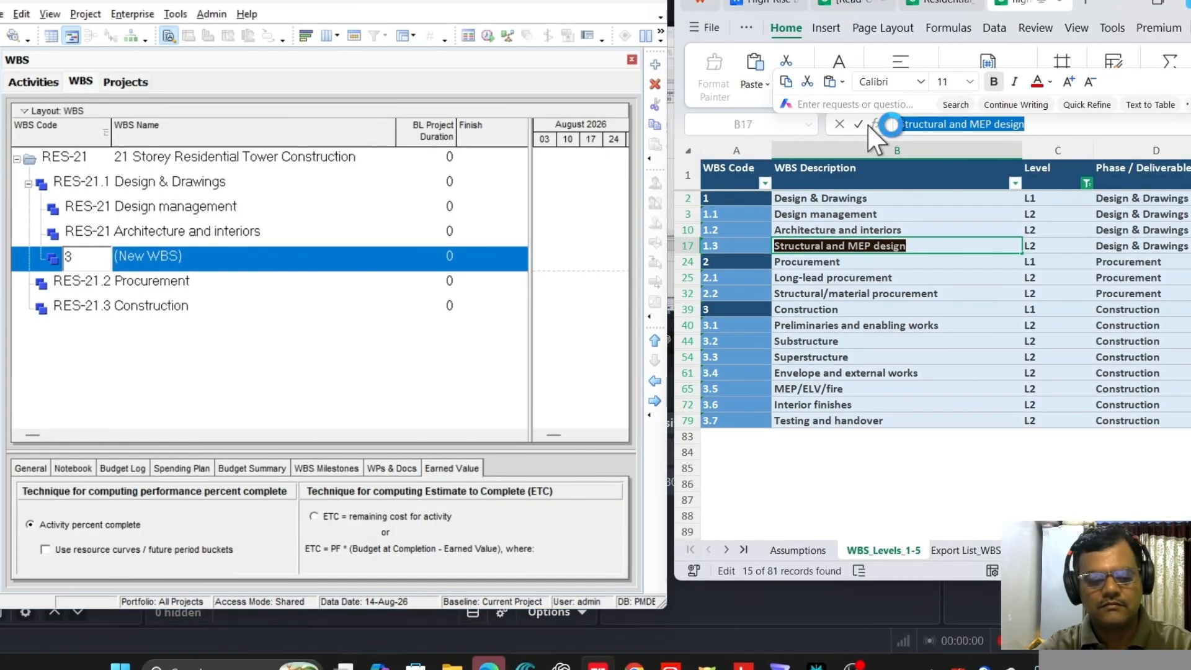
pyautogui.click(247, 256)
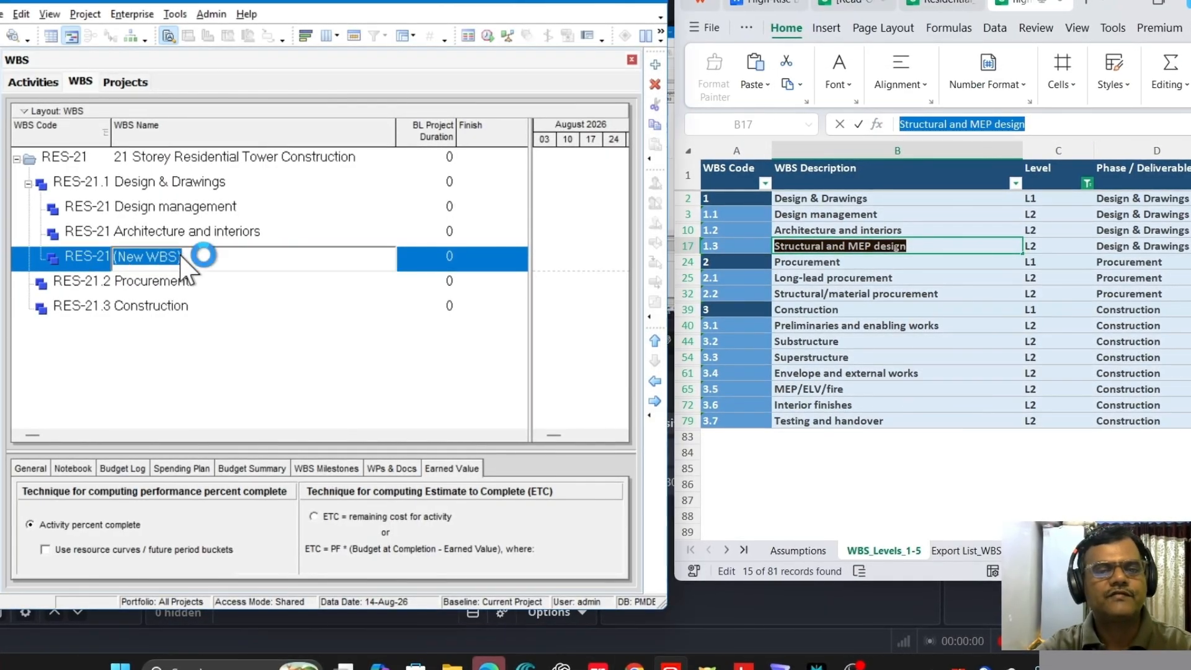
pyautogui.moveTo(247, 256); pyautogui.dragTo(93, 261)
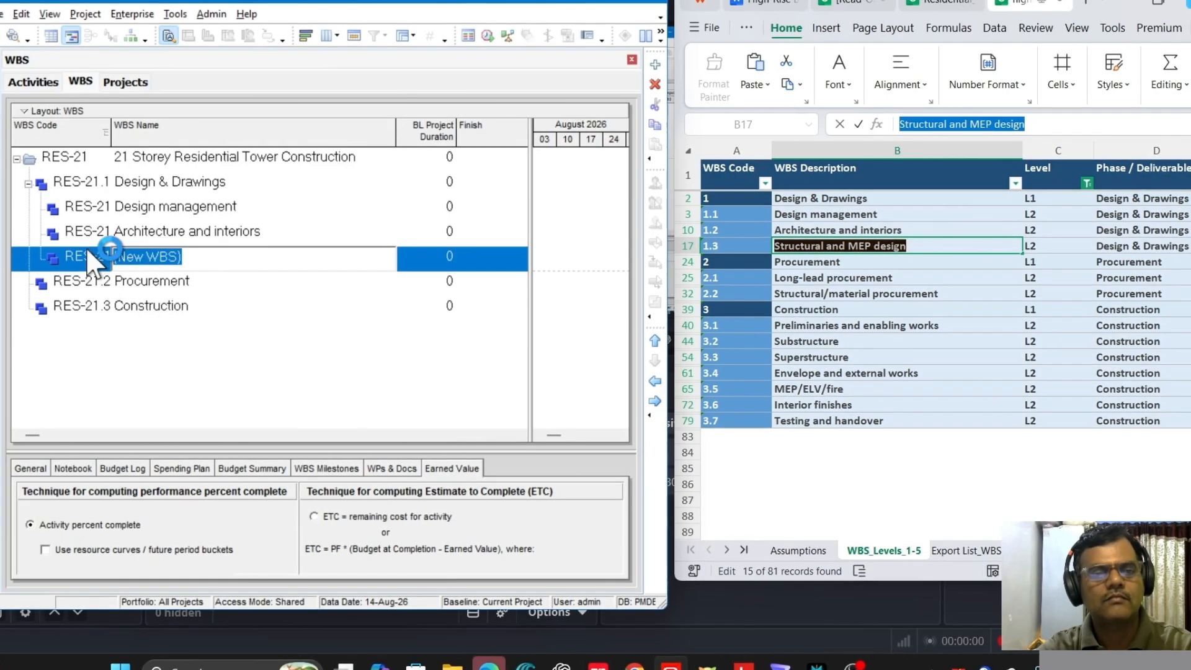
pyautogui.hotkey('ctrl', 'v')
pyautogui.press('Return')
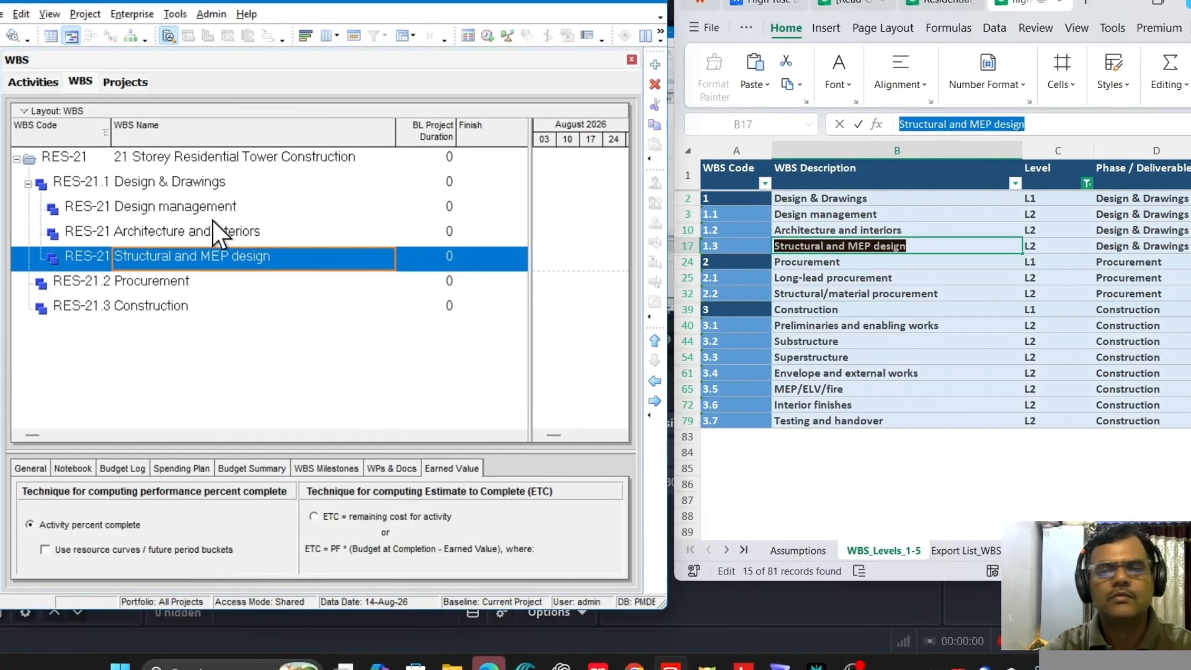
# Step: Add a child WBS element under RES-21.2 Procurement and name it Long-lead procurement, copied from spreadsheet item 2.1
pyautogui.click(174, 282)
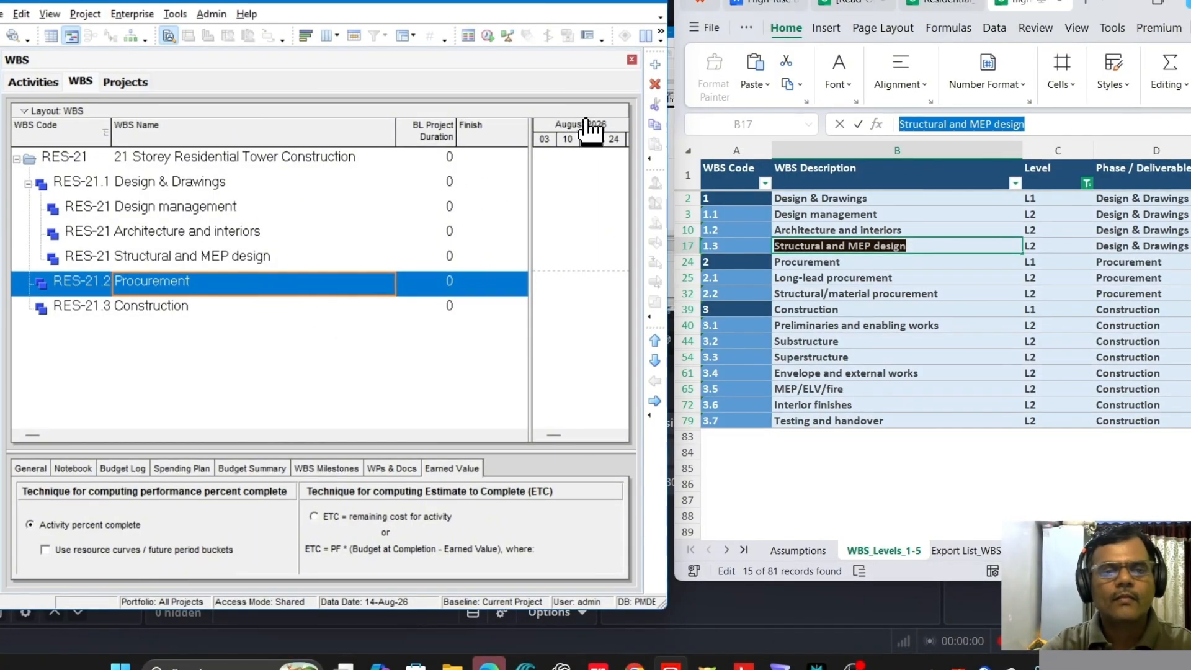
pyautogui.click(655, 64)
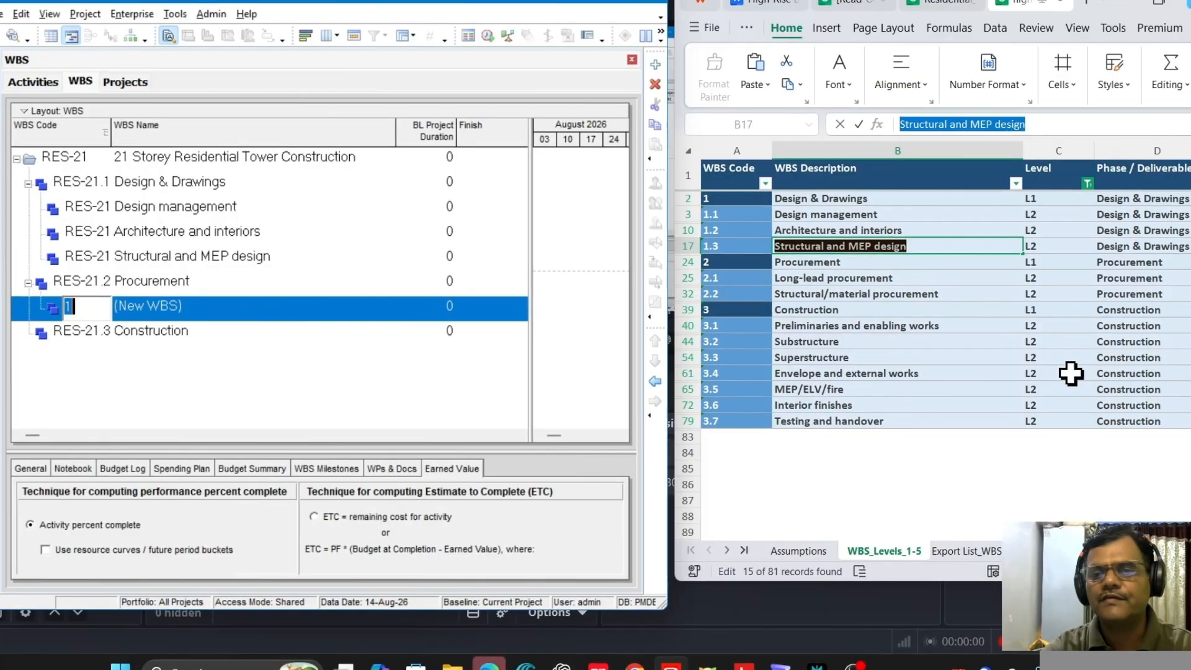
pyautogui.click(875, 278)
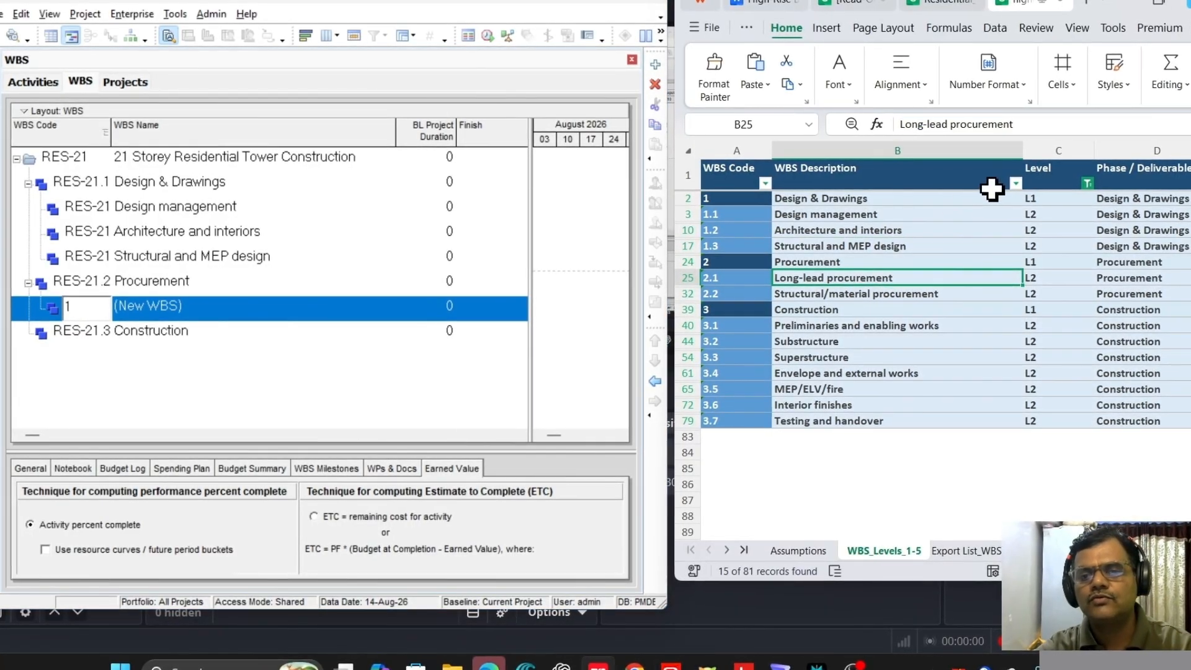
pyautogui.moveTo(1024, 123); pyautogui.dragTo(888, 121)
pyautogui.hotkey('ctrl', 'c')
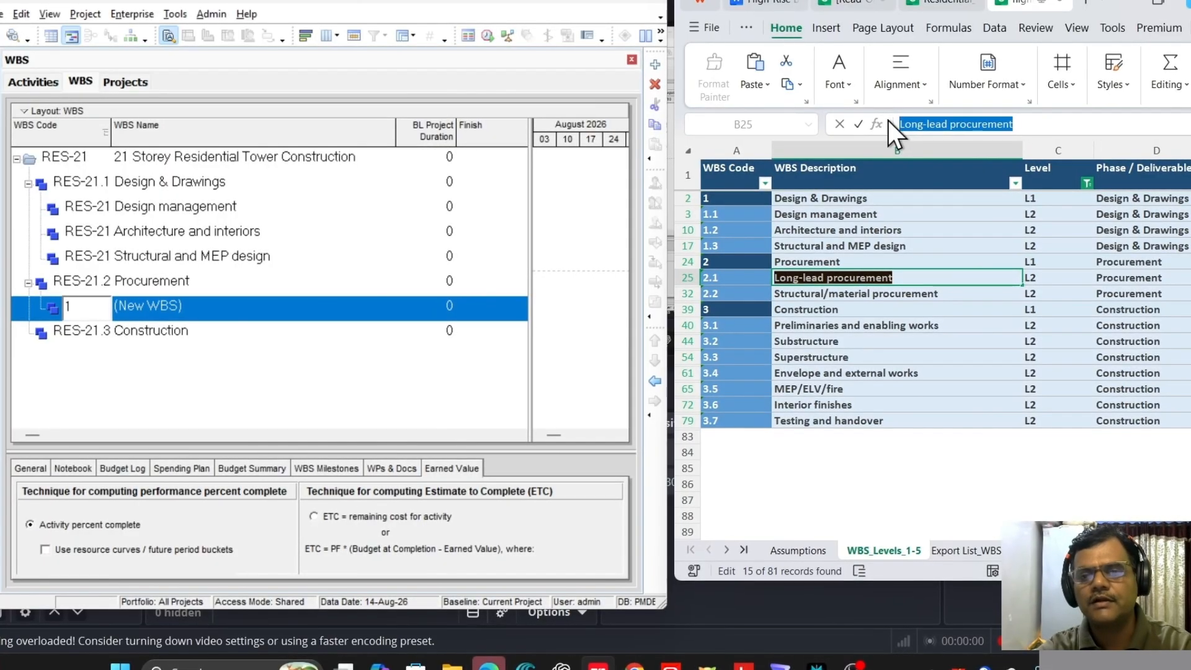
pyautogui.click(170, 307)
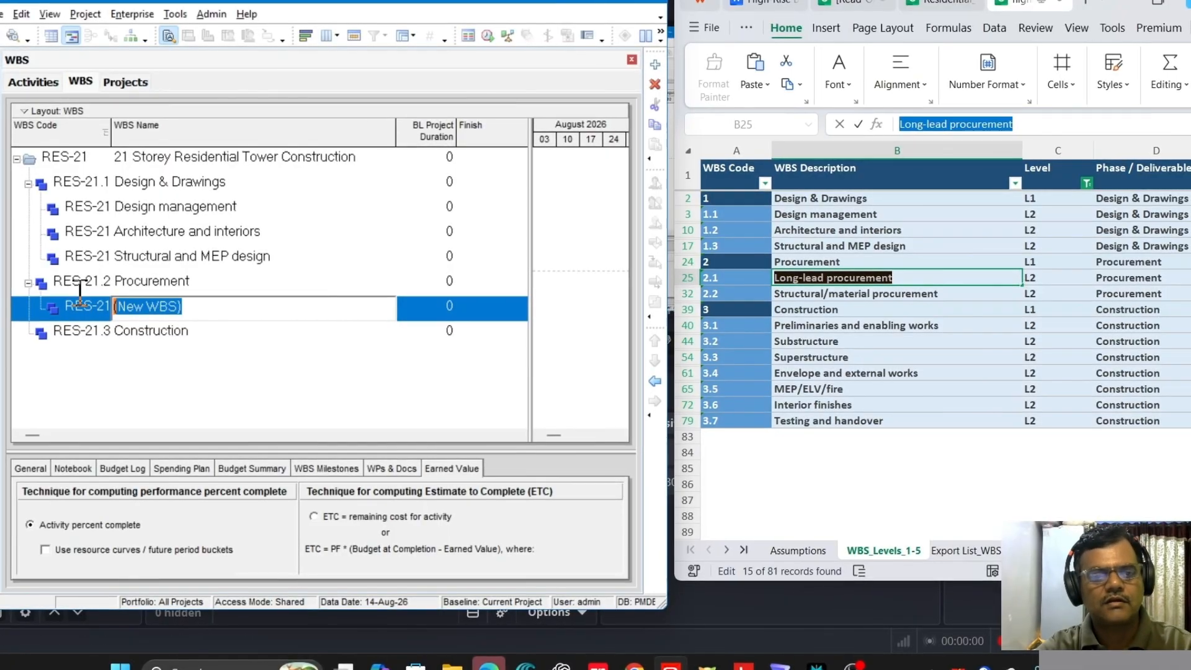
pyautogui.hotkey('ctrl', 'v')
pyautogui.press('Return')
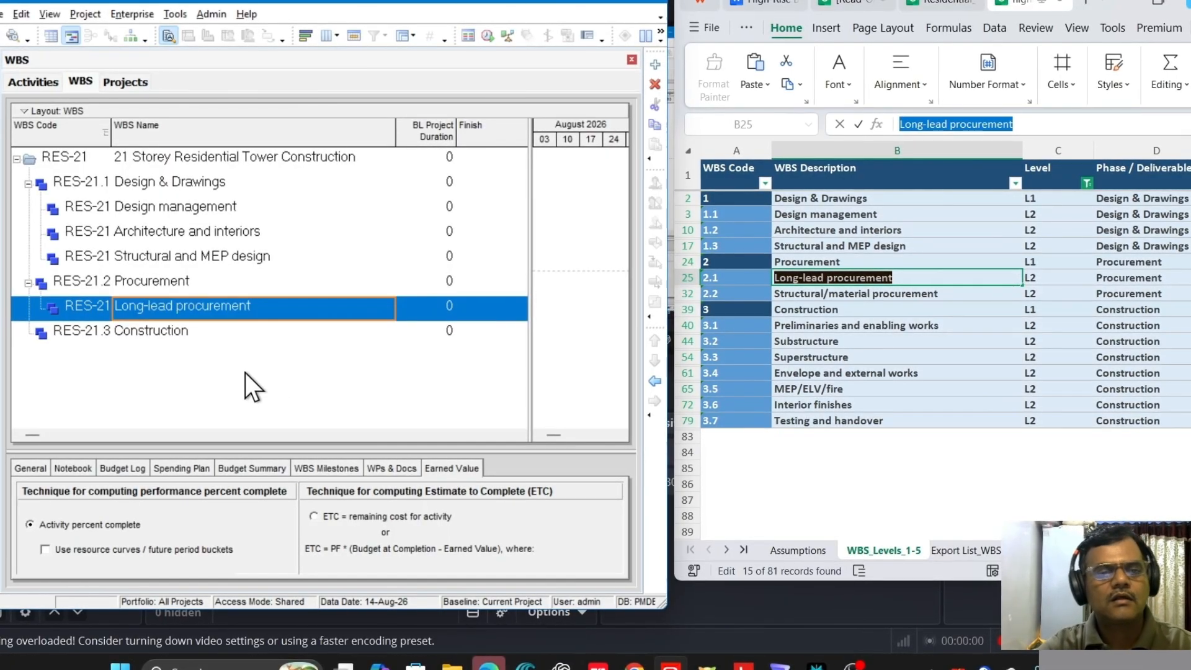
# Step: Add a second child element under Procurement and name it Structural/material procurement, copied from spreadsheet item 2.2
pyautogui.click(169, 279)
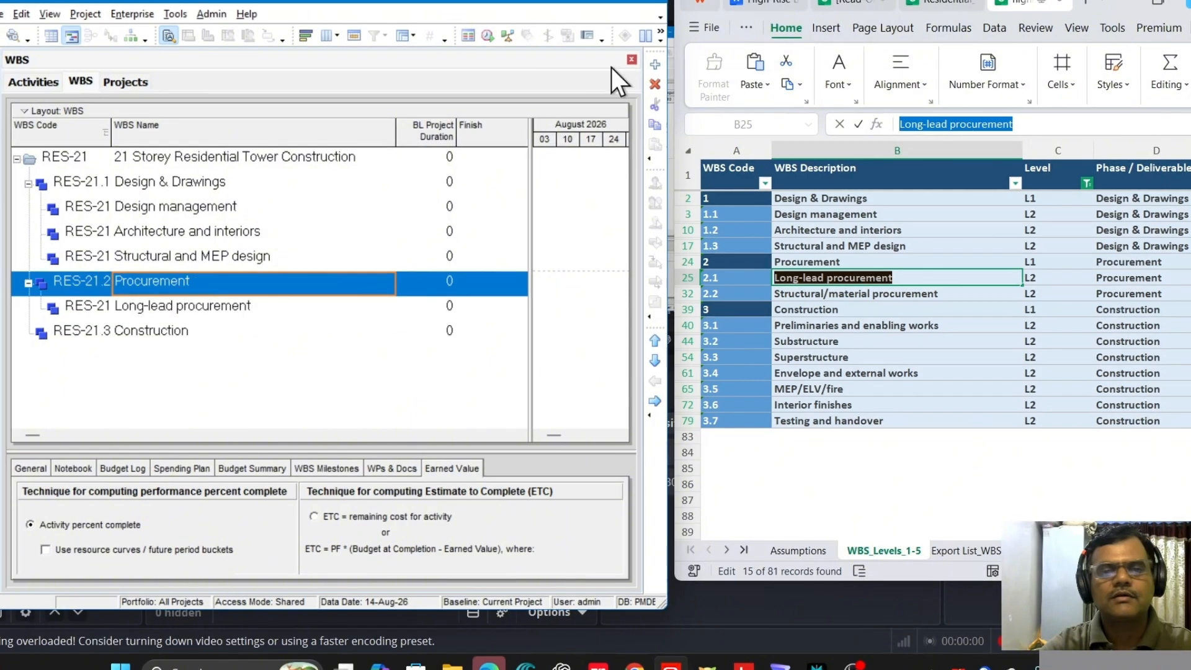
pyautogui.click(656, 66)
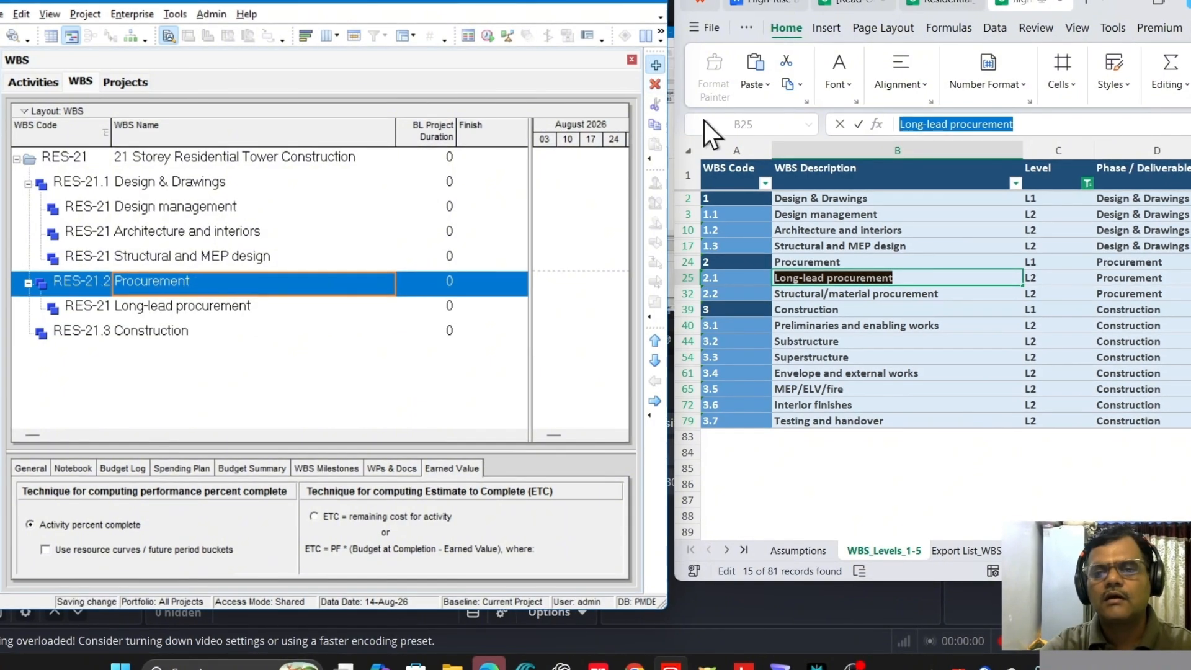
pyautogui.click(866, 296)
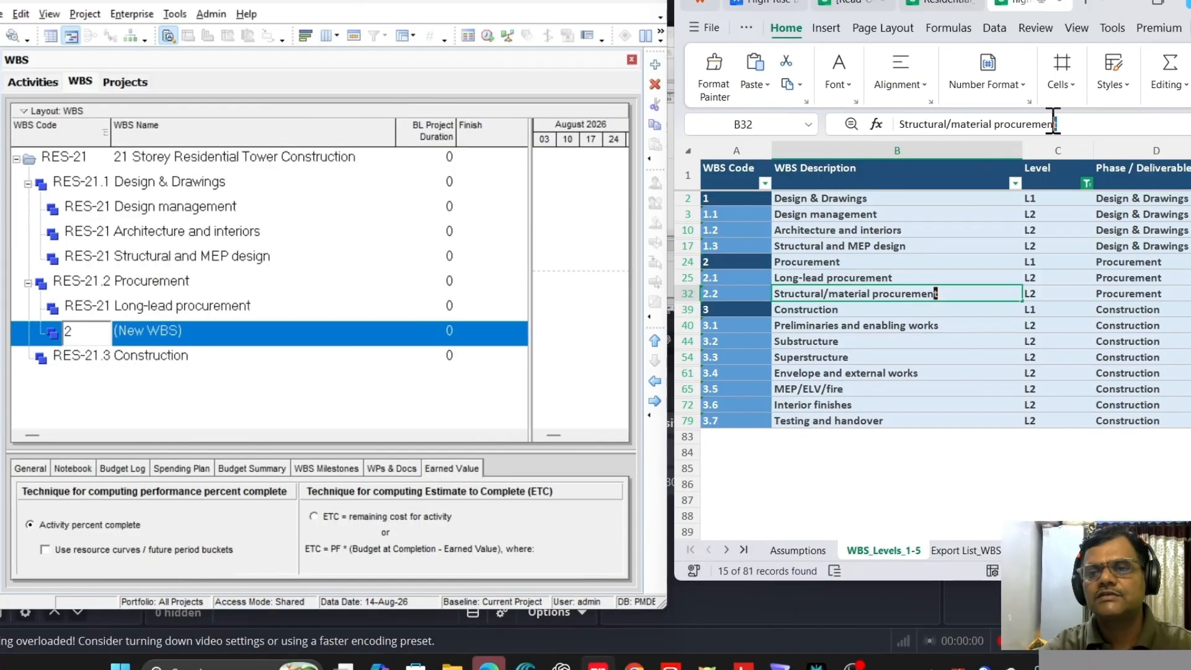
pyautogui.moveTo(1052, 124); pyautogui.dragTo(821, 124)
pyautogui.hotkey('ctrl', 'c')
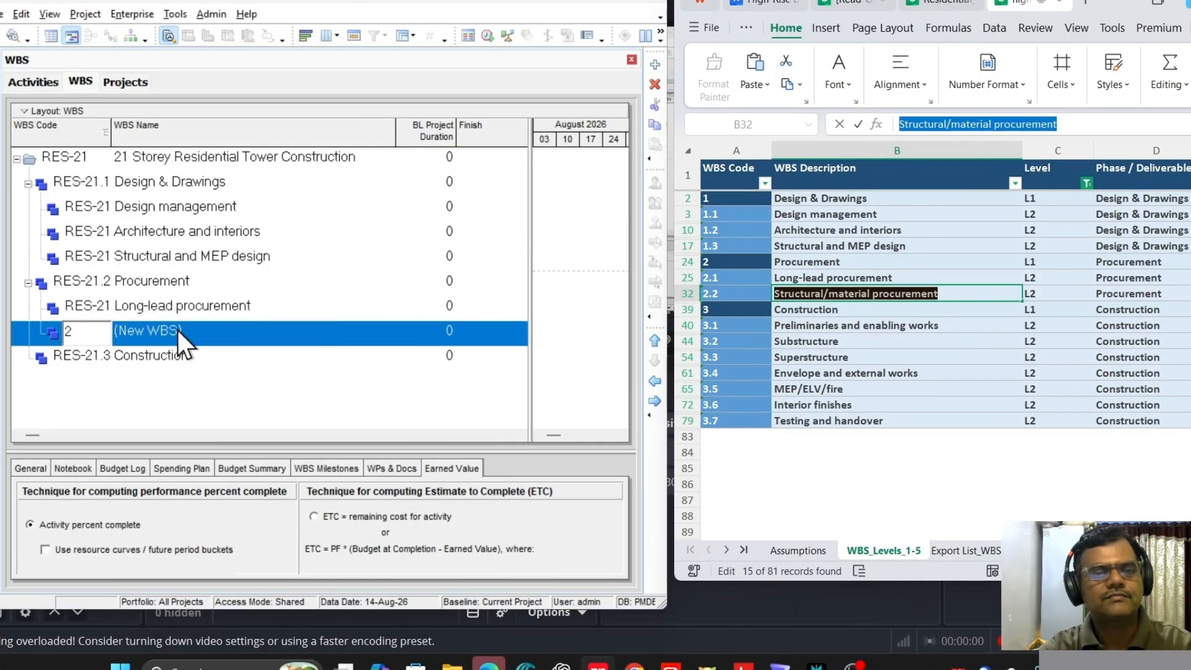
pyautogui.click(178, 330)
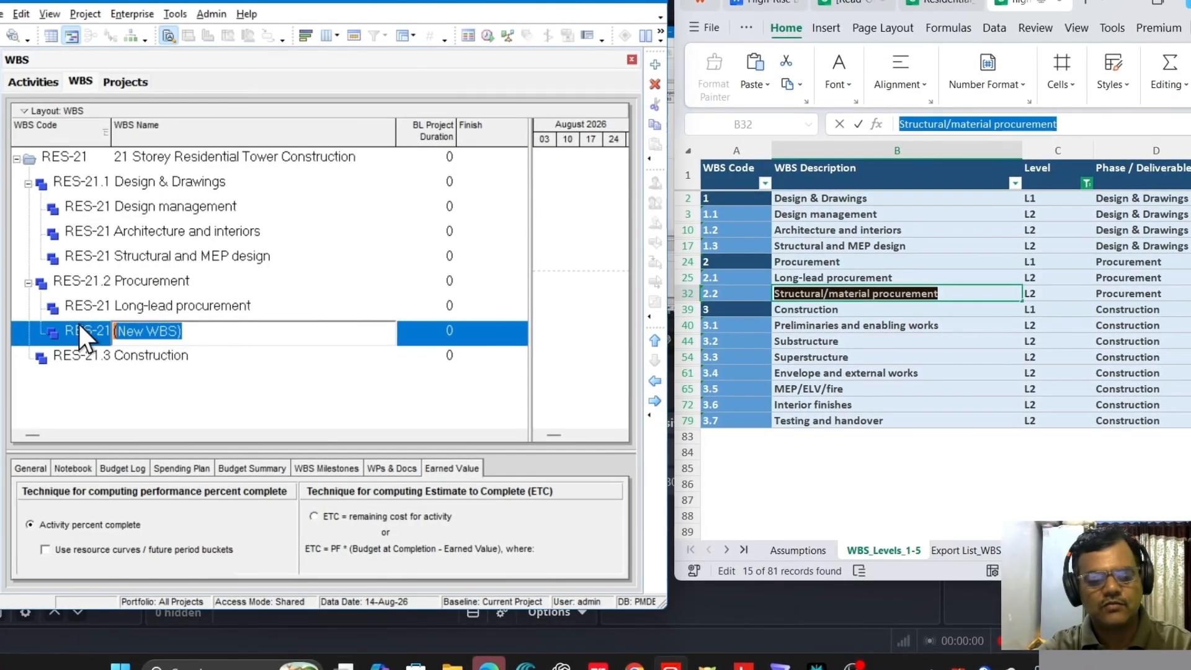
pyautogui.hotkey('ctrl', 'v')
pyautogui.press('Return')
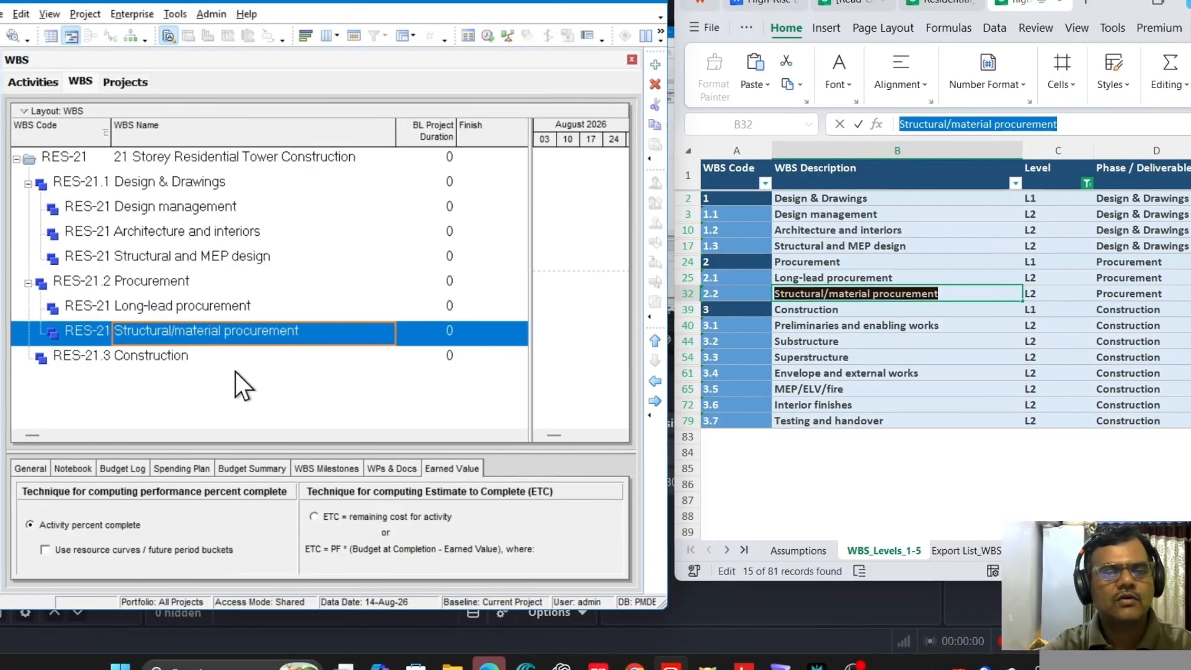
# Step: Add a child WBS element under RES-21.3 Construction and name it Preliminaries and enabling works, copied from spreadsheet item 3.1
pyautogui.click(176, 358)
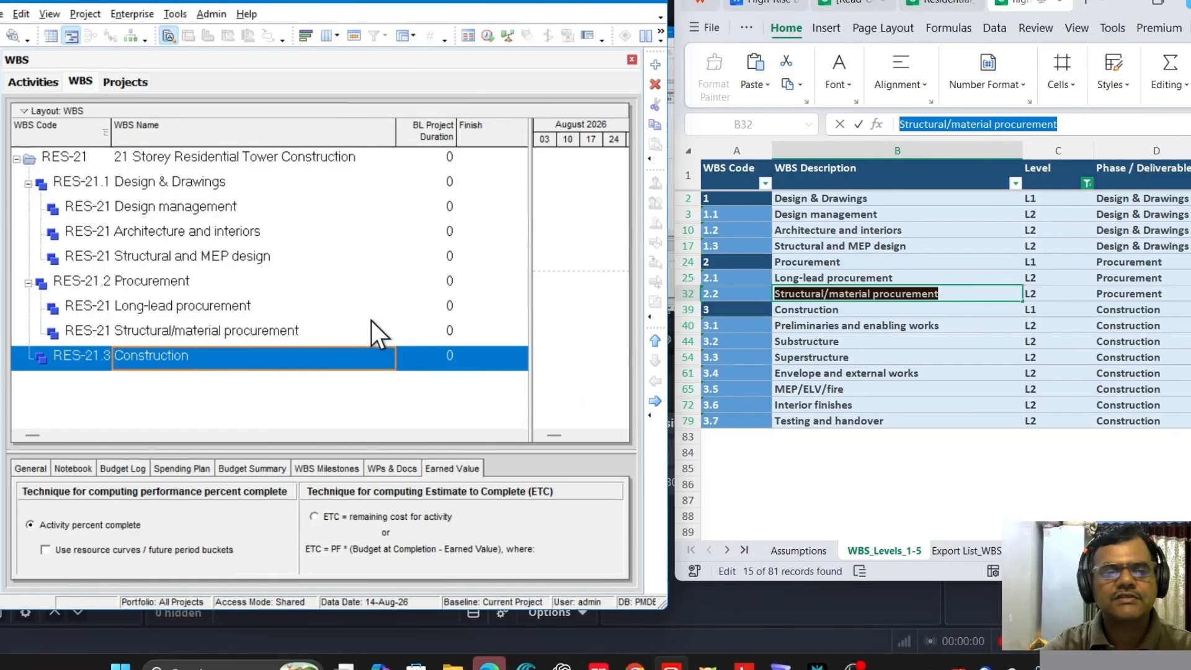
pyautogui.click(655, 64)
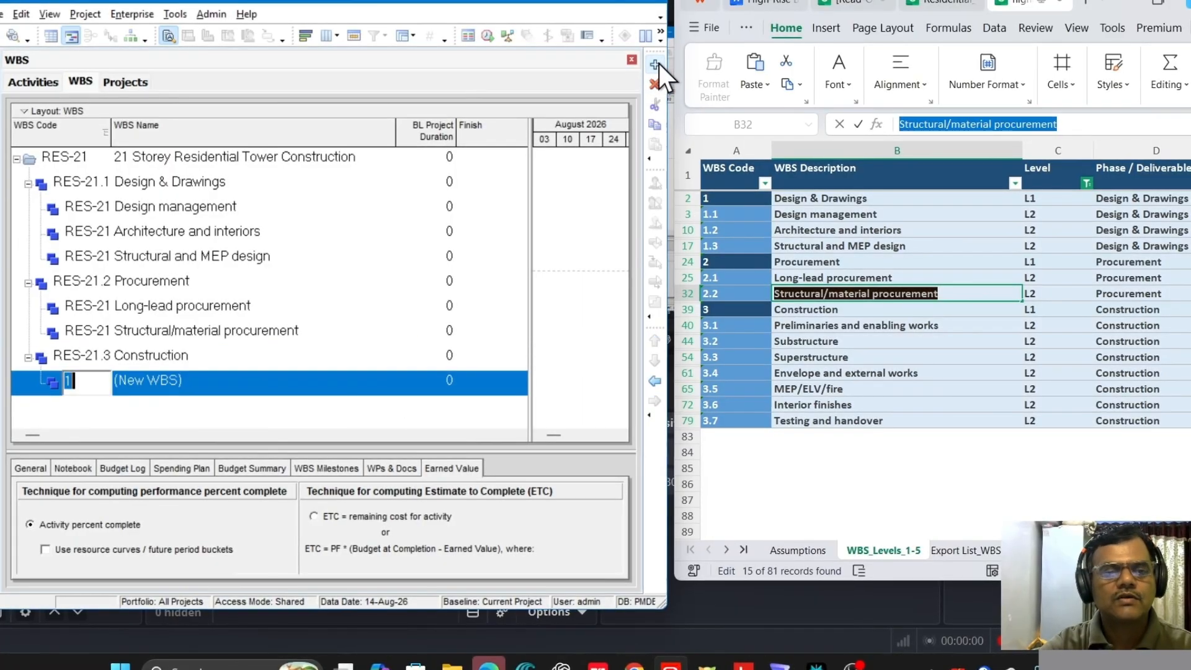
pyautogui.click(832, 326)
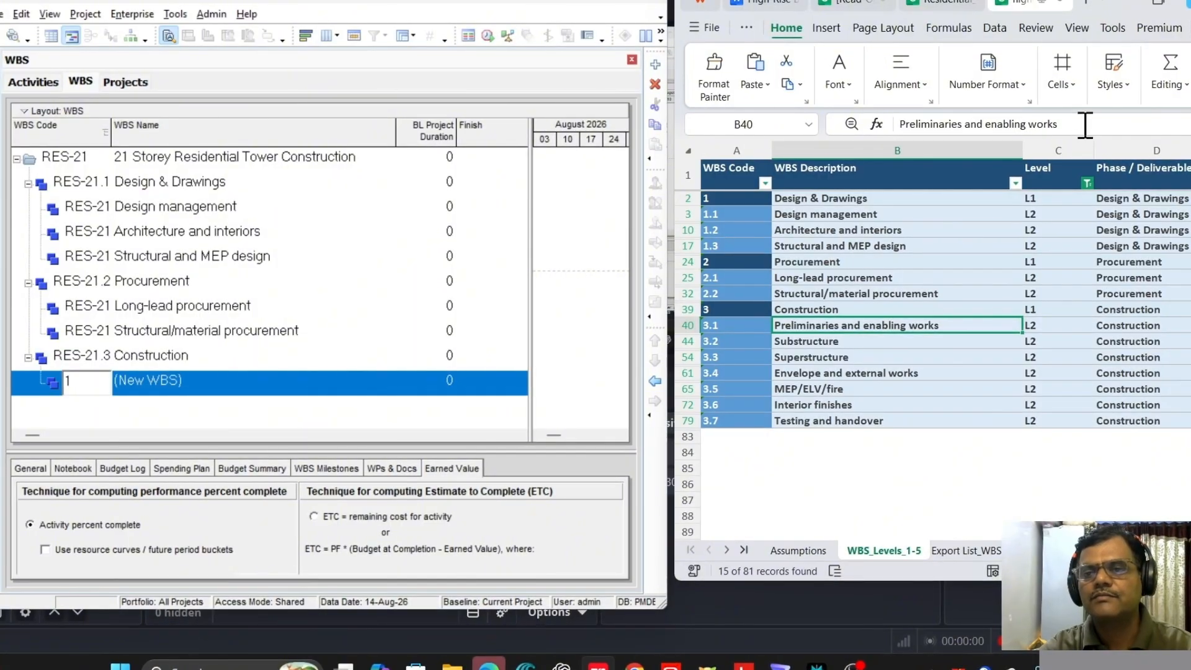
pyautogui.moveTo(1082, 123); pyautogui.dragTo(881, 124)
pyautogui.hotkey('ctrl', 'c')
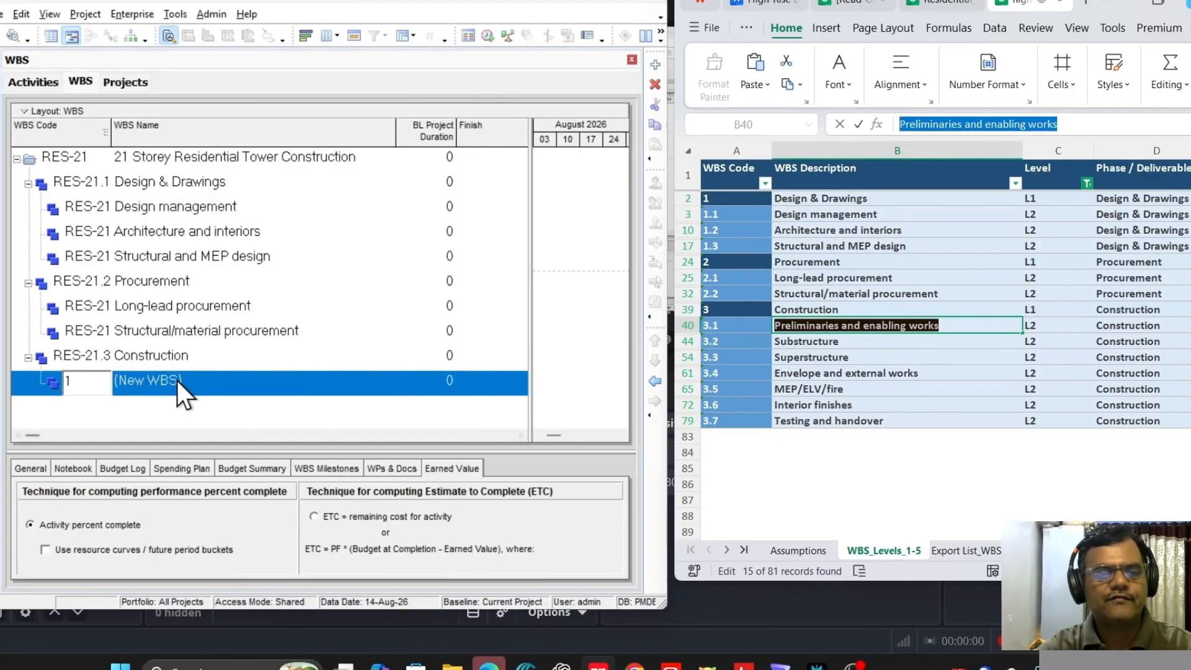
pyautogui.click(211, 382)
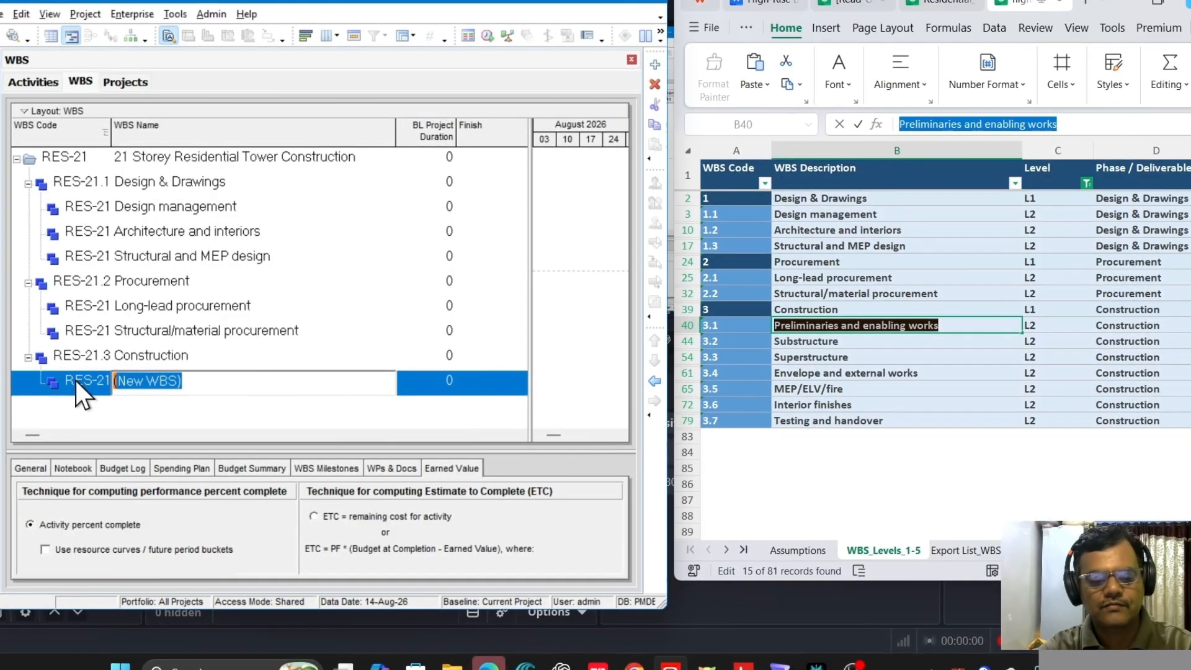
pyautogui.hotkey('ctrl', 'v')
# Step: Add a second child element under Construction and name it Substructure, copied from spreadsheet item 3.2
pyautogui.click(167, 358)
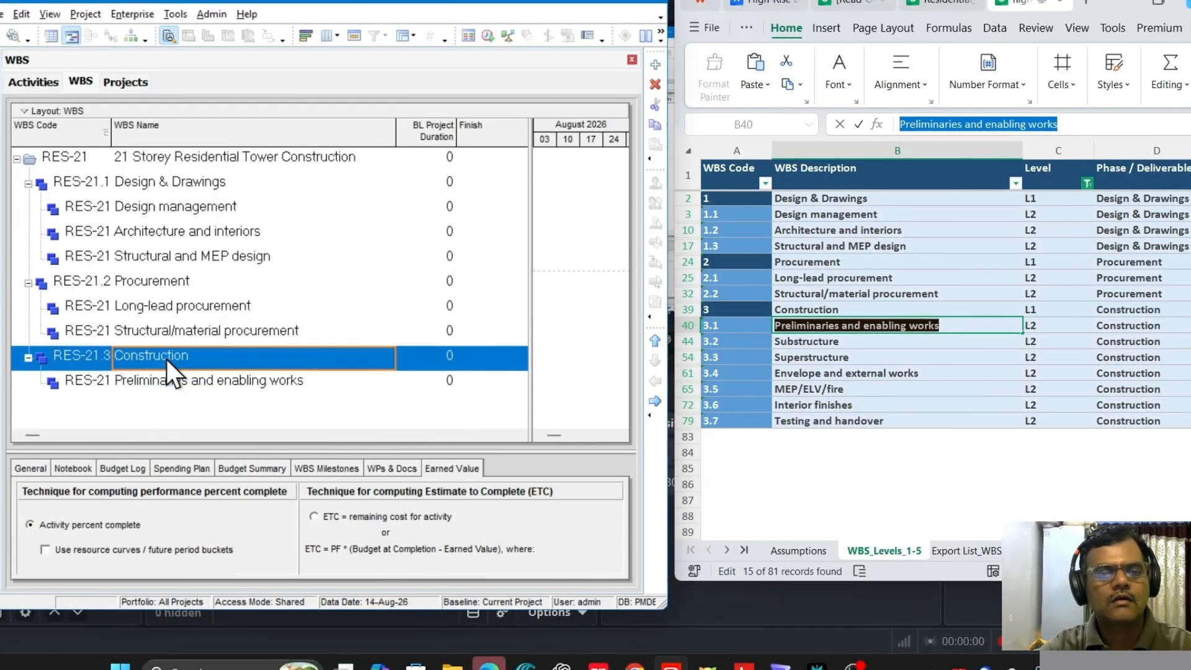
pyautogui.click(655, 65)
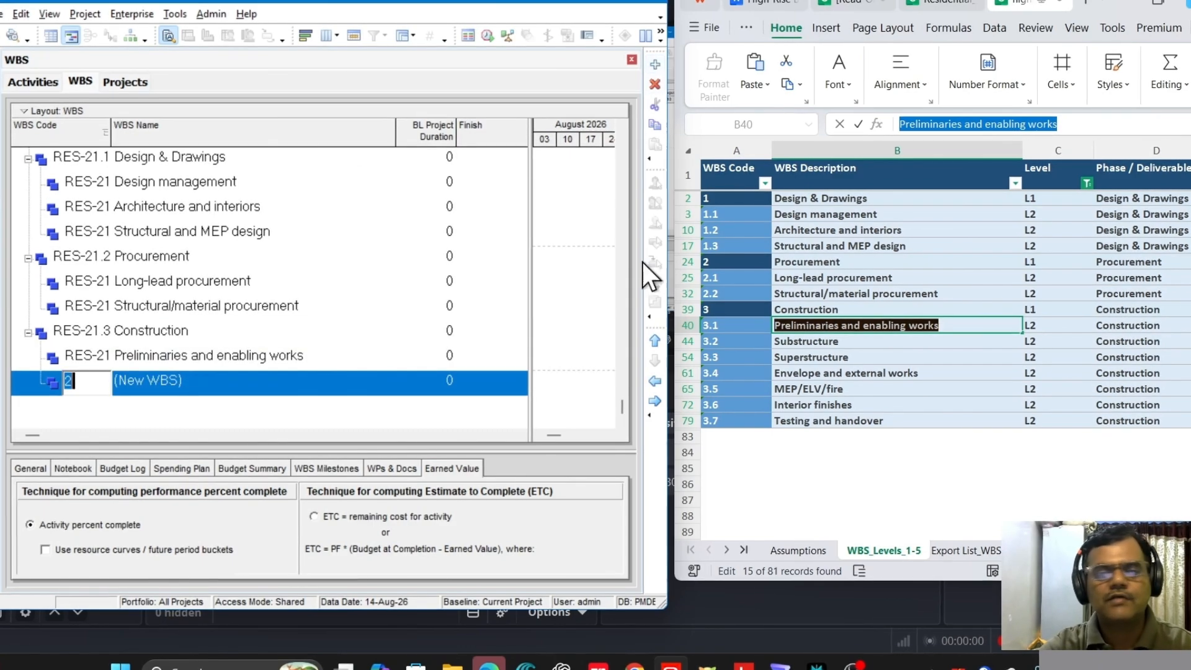
pyautogui.click(831, 345)
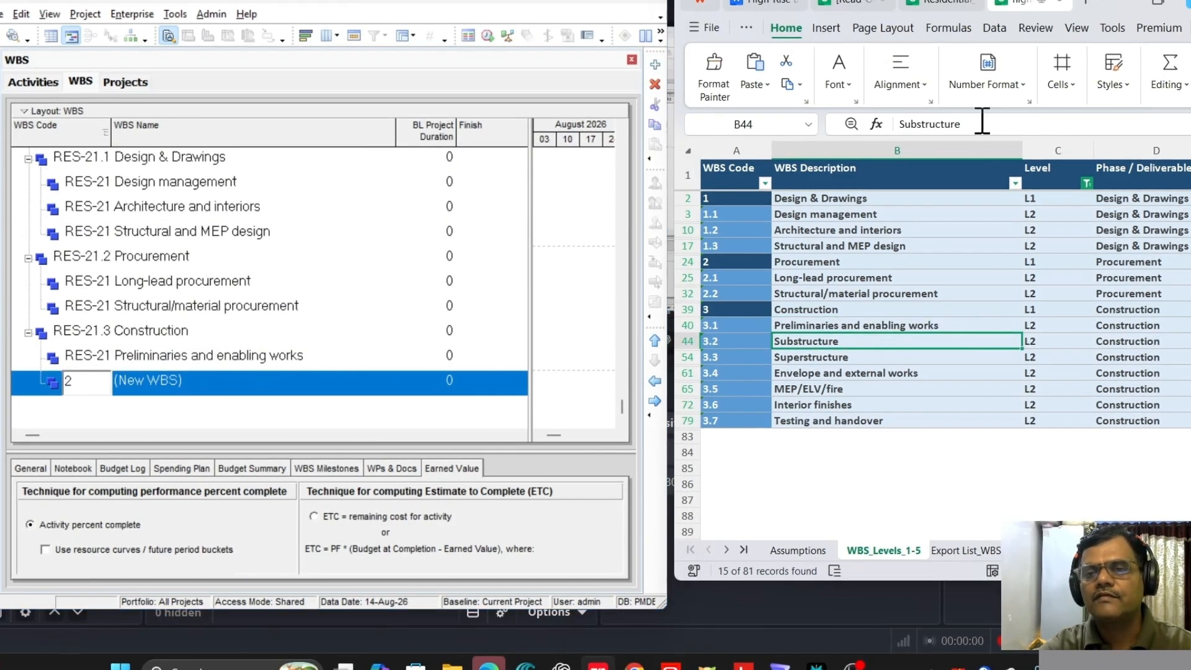
pyautogui.moveTo(982, 121); pyautogui.dragTo(897, 122)
pyautogui.hotkey('ctrl', 'c')
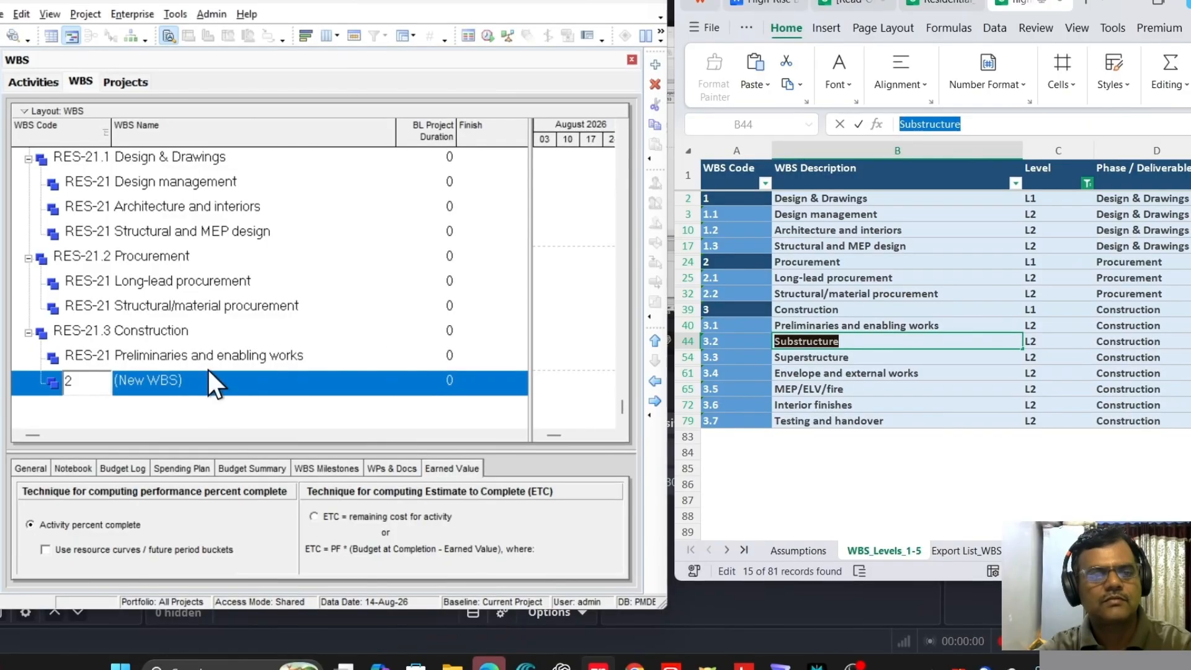
pyautogui.press('Tab')
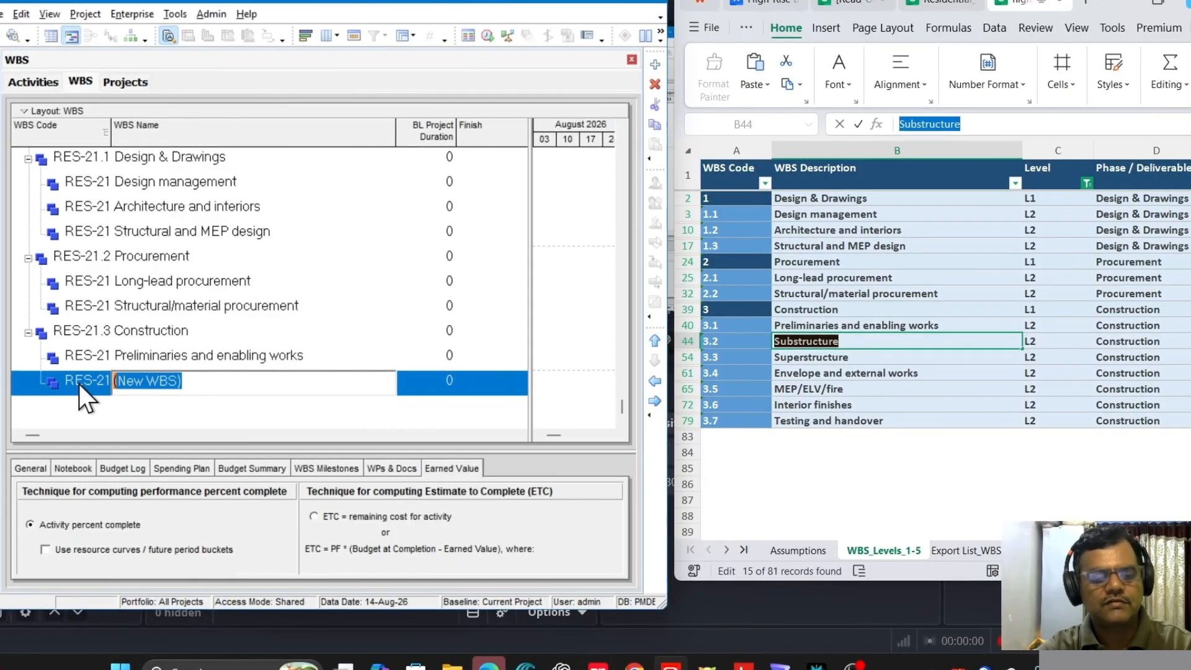
pyautogui.hotkey('ctrl', 'v')
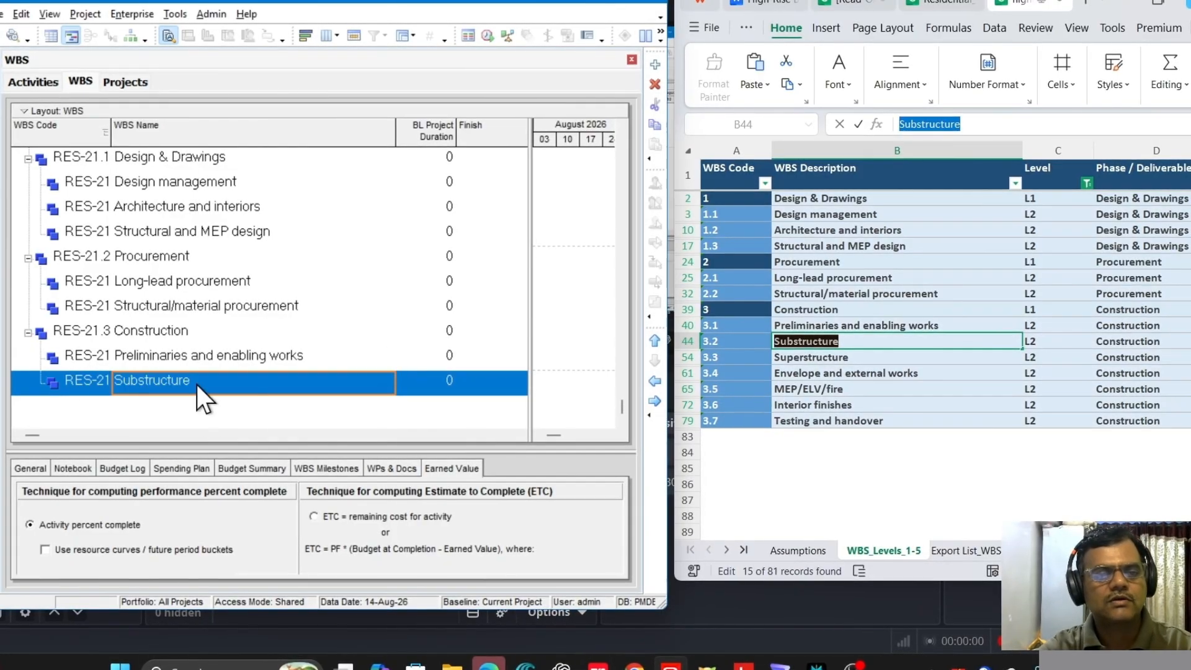
# Step: Add a third child element under Construction and name it Superstructure, copied from spreadsheet item 3.3
pyautogui.click(225, 329)
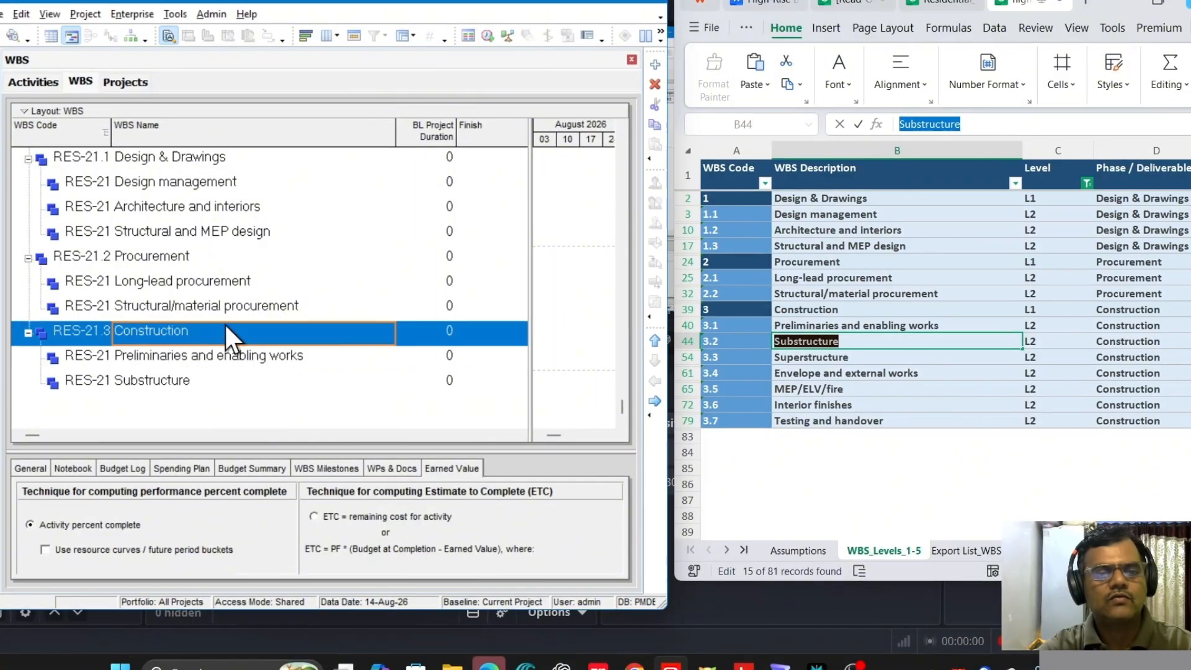
pyautogui.click(656, 66)
pyautogui.click(845, 358)
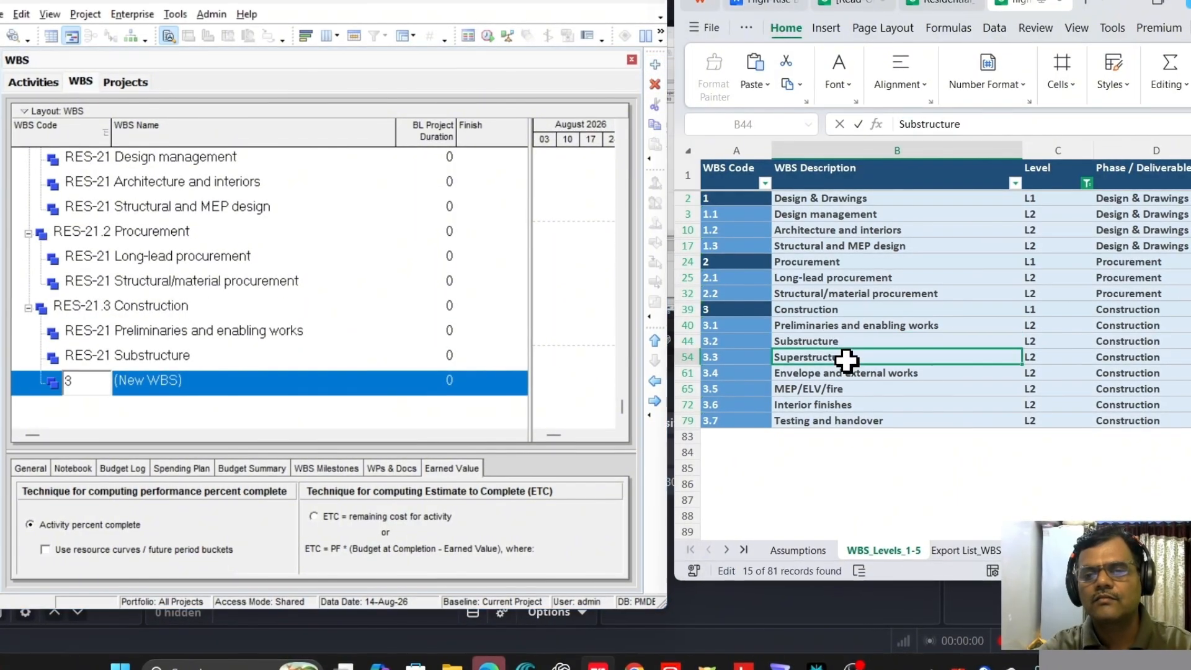
pyautogui.moveTo(992, 127); pyautogui.dragTo(865, 124)
pyautogui.hotkey('ctrl', 'c')
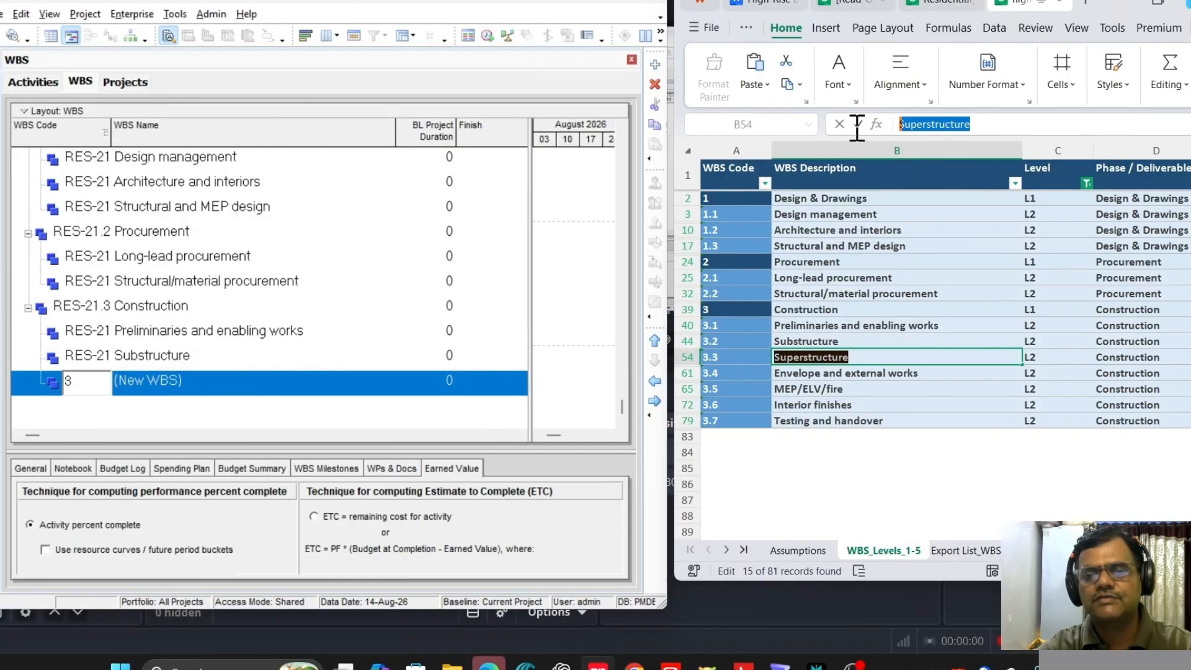
pyautogui.click(184, 381)
pyautogui.moveTo(239, 380); pyautogui.dragTo(56, 379)
pyautogui.hotkey('ctrl', 'v')
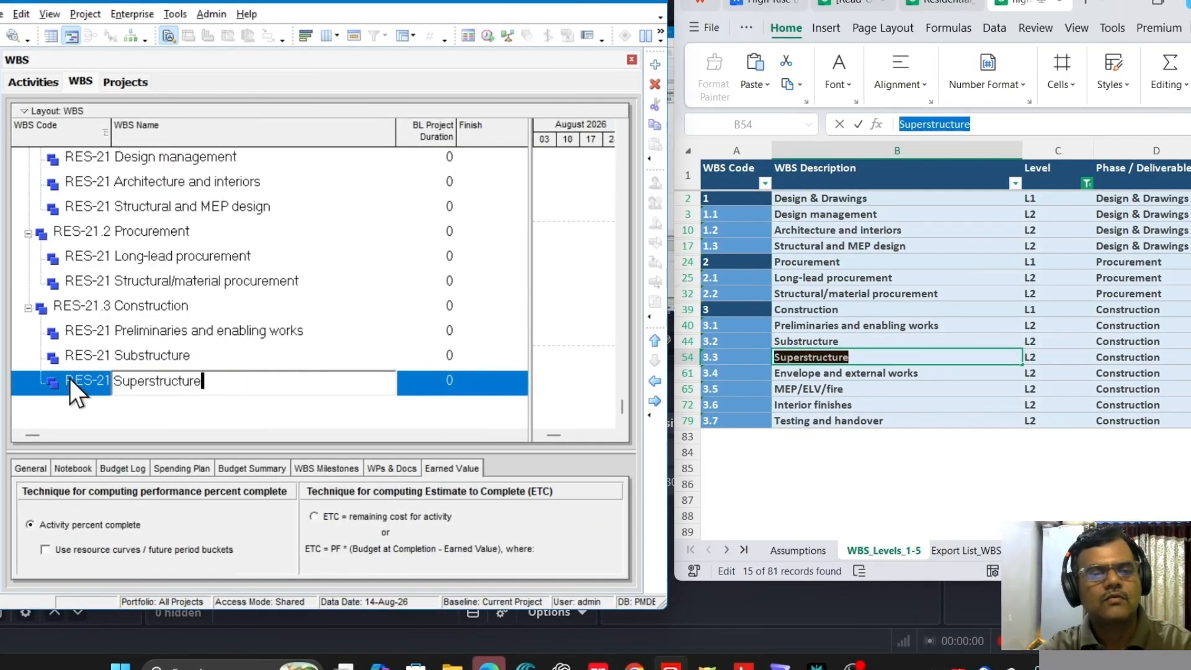
pyautogui.press('Return')
# Step: Add a fourth child element under Construction and name it Envelope and external works, copied from spreadsheet item 3.4
pyautogui.click(158, 308)
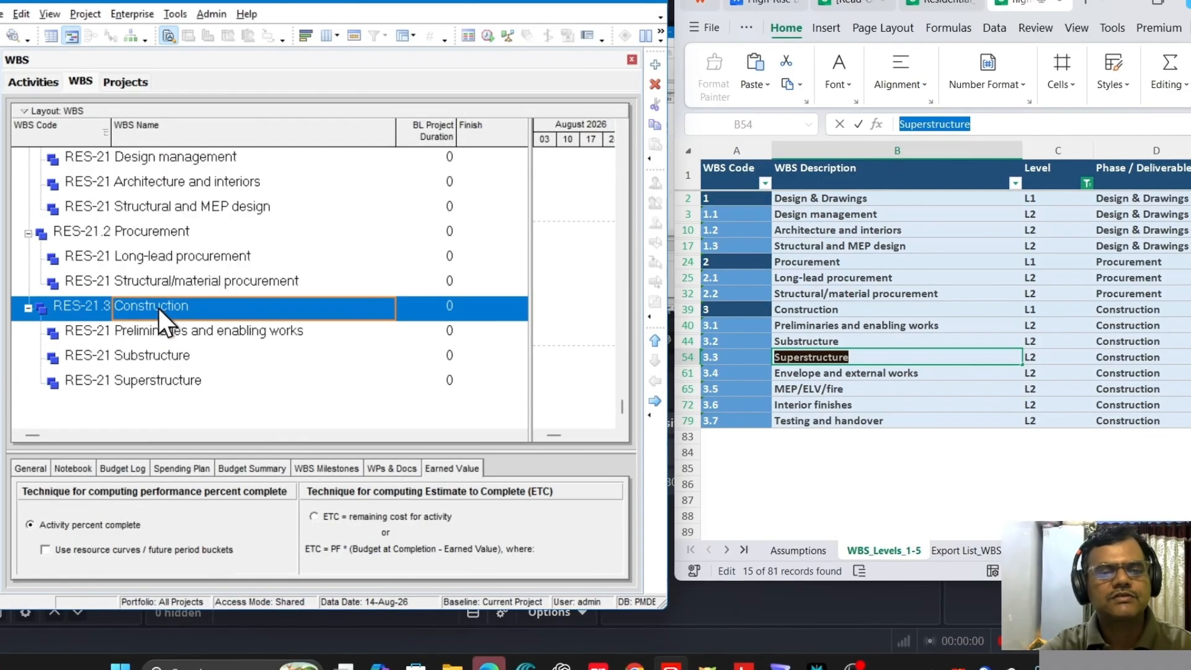
pyautogui.click(656, 65)
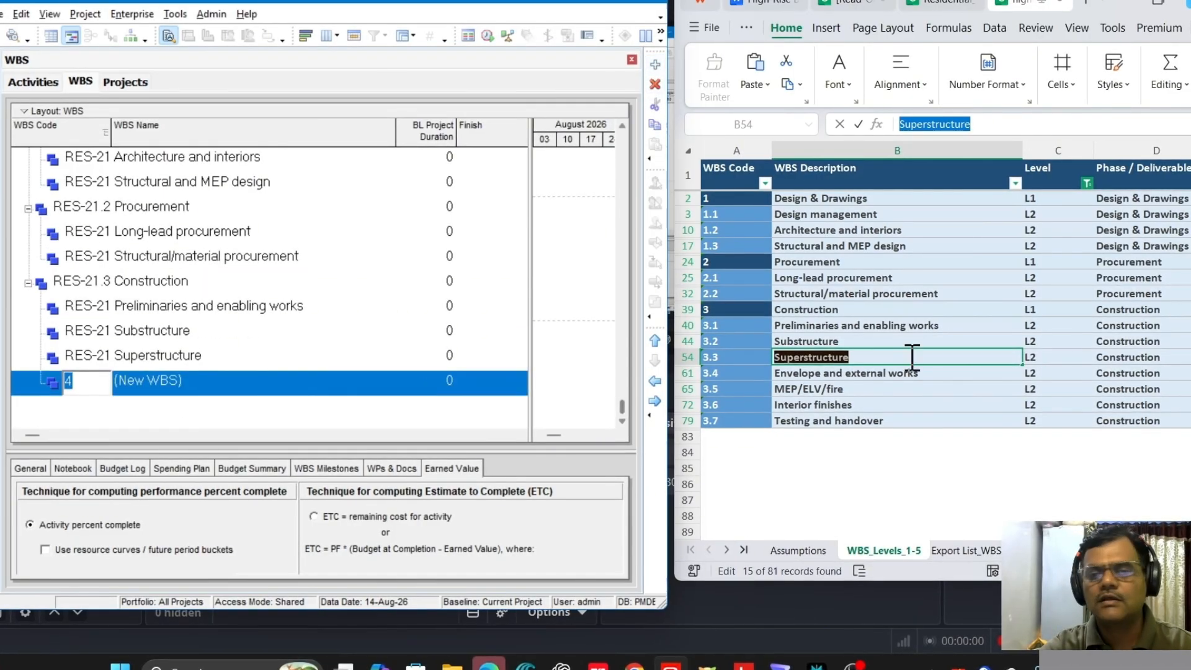
pyautogui.click(856, 374)
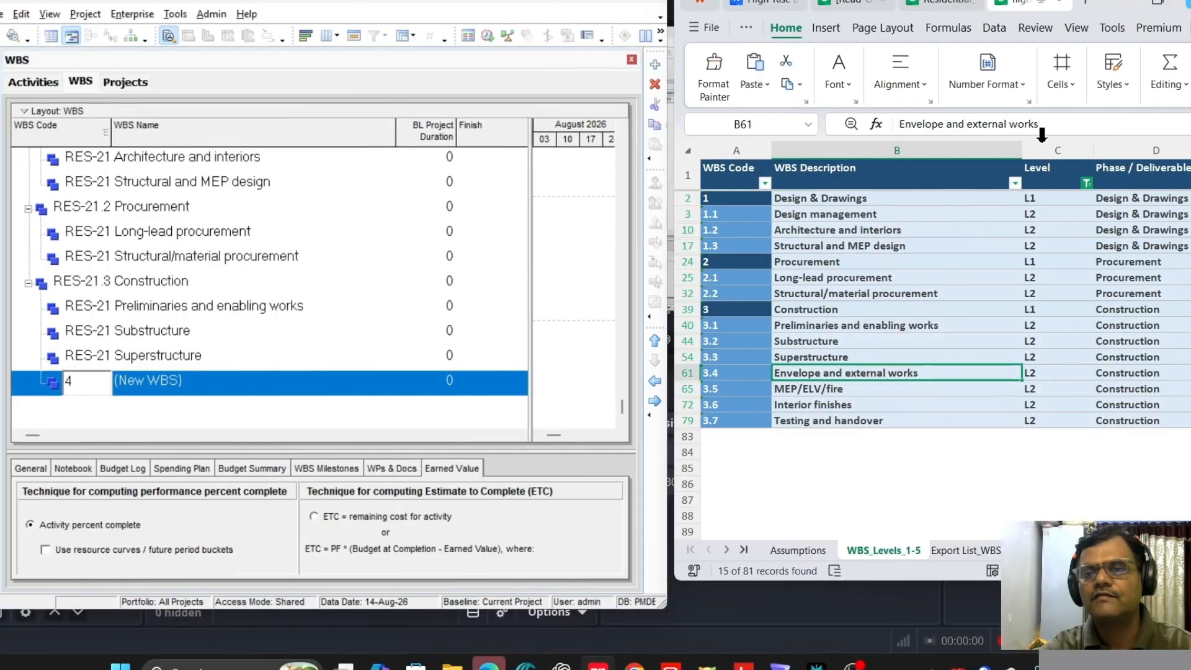
pyautogui.moveTo(1039, 124); pyautogui.dragTo(898, 124)
pyautogui.hotkey('ctrl', 'c')
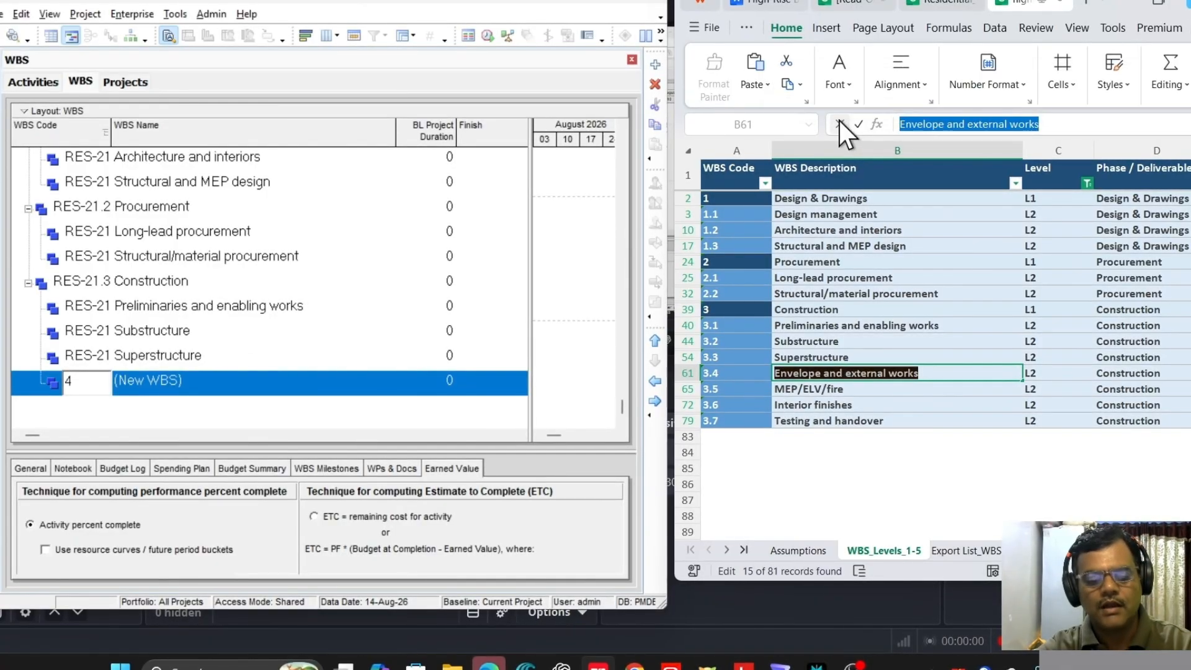
pyautogui.click(193, 383)
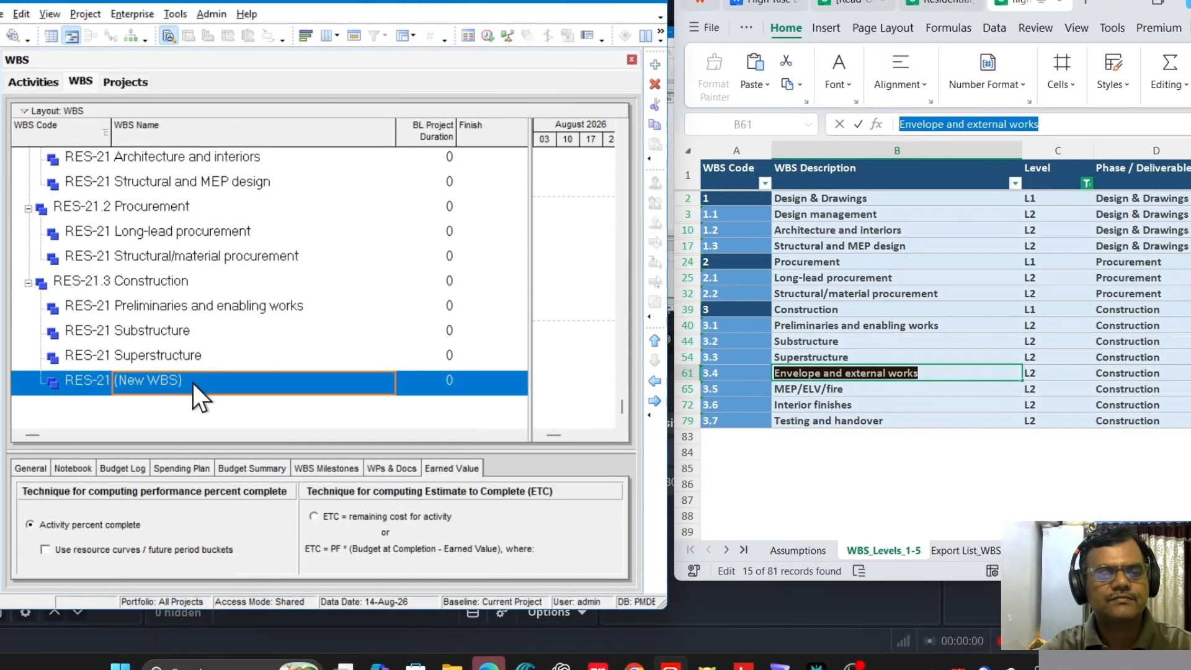
pyautogui.click(193, 384)
pyautogui.moveTo(248, 377); pyautogui.dragTo(104, 381)
pyautogui.hotkey('ctrl', 'v')
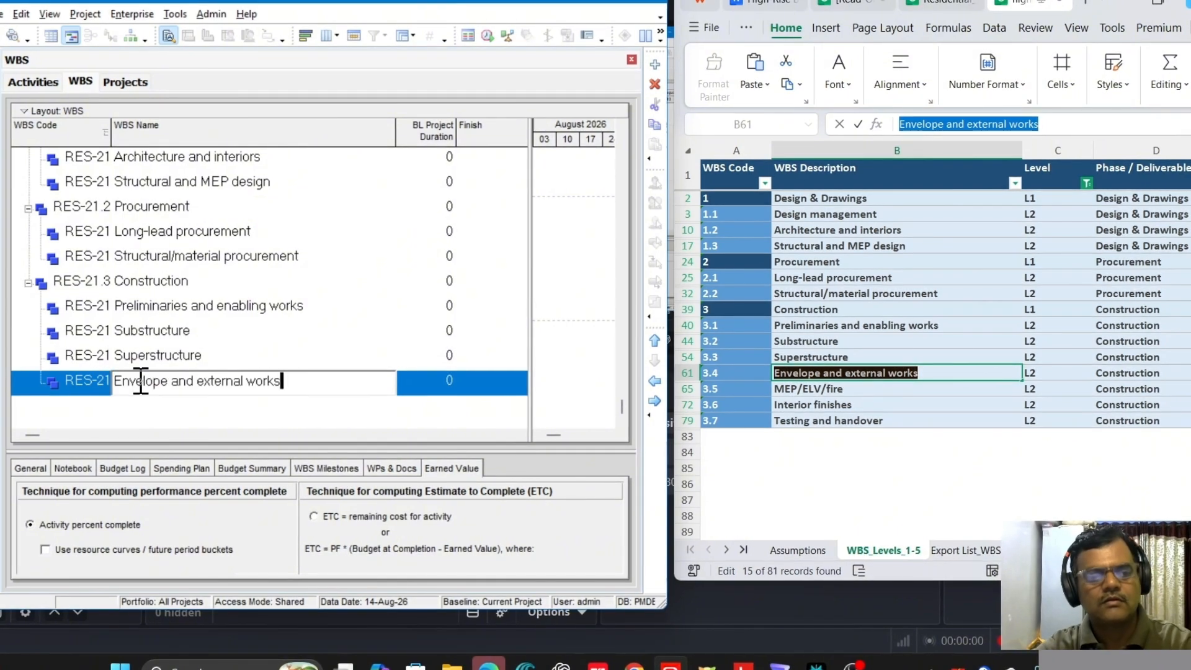
# Step: Add a fifth child element under Construction and name it MEP/ELV/fire, copied from spreadsheet item 3.5
pyautogui.click(165, 285)
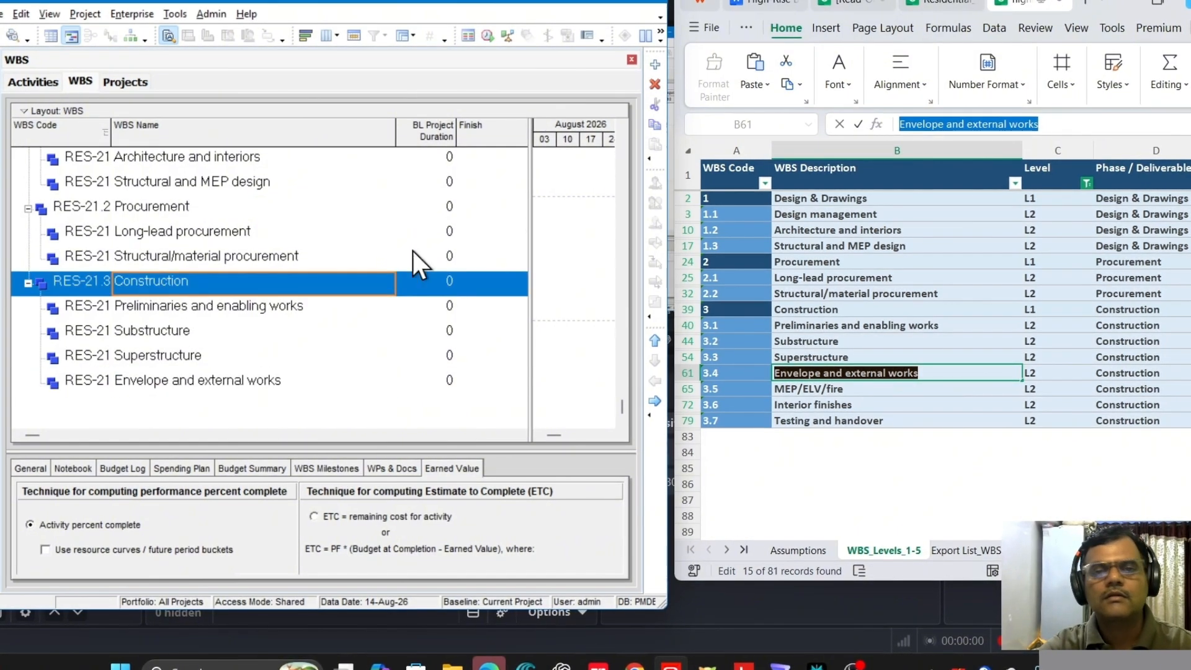
pyautogui.click(656, 65)
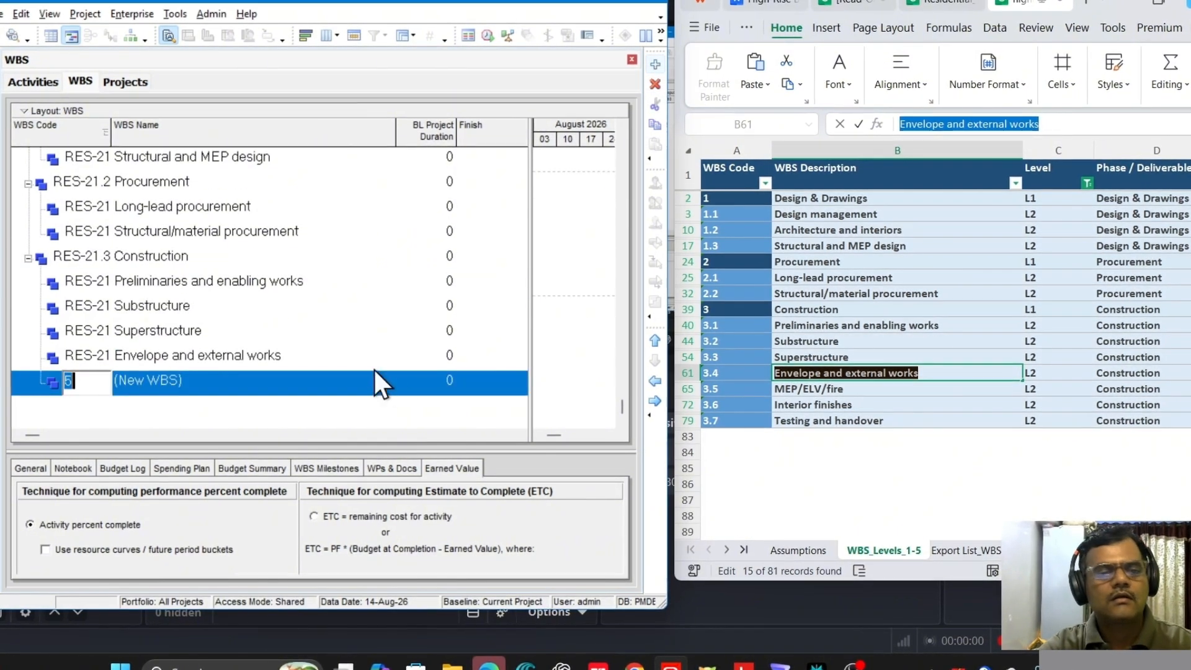
pyautogui.click(841, 393)
pyautogui.moveTo(985, 127); pyautogui.dragTo(836, 122)
pyautogui.hotkey('ctrl', 'c')
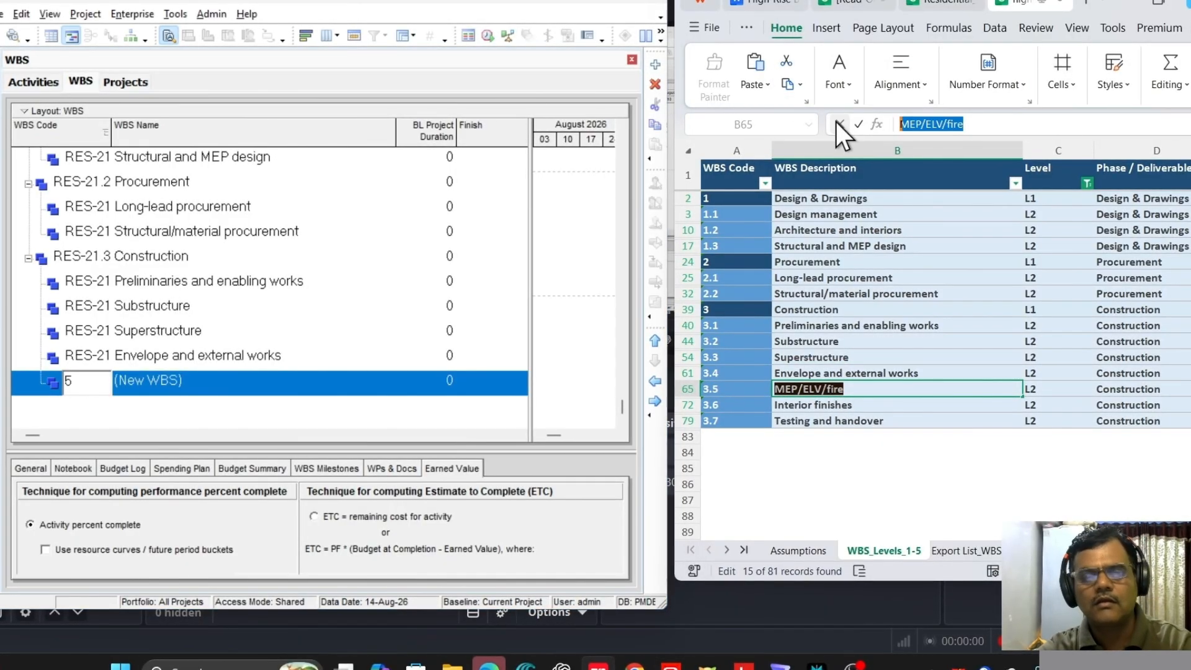
pyautogui.click(184, 381)
pyautogui.moveTo(195, 380); pyautogui.dragTo(112, 387)
pyautogui.hotkey('ctrl', 'v')
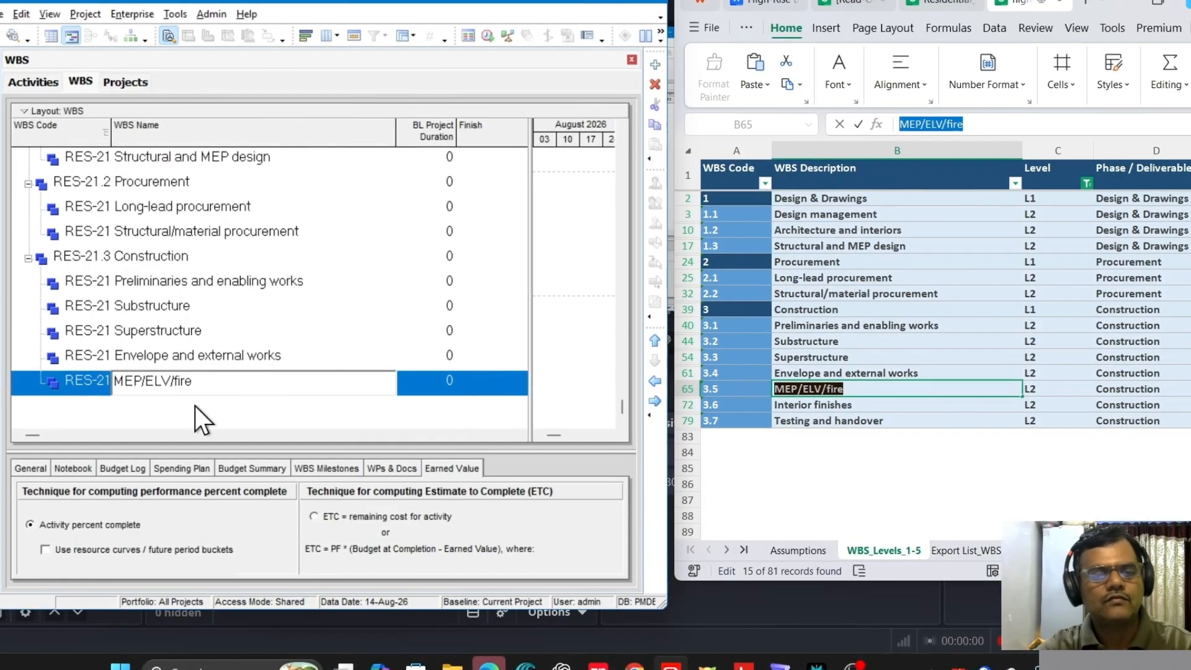
# Step: Add a sixth child element under Construction and name it Interior finishes, copied from spreadsheet item 3.6
pyautogui.click(174, 257)
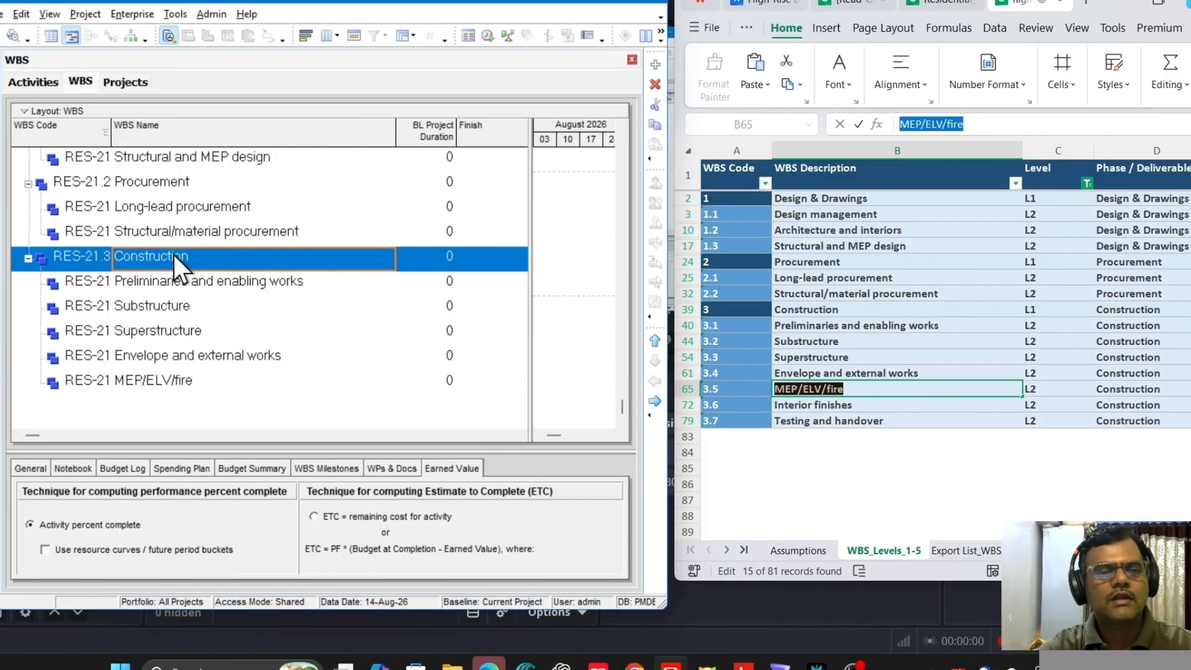
pyautogui.click(655, 65)
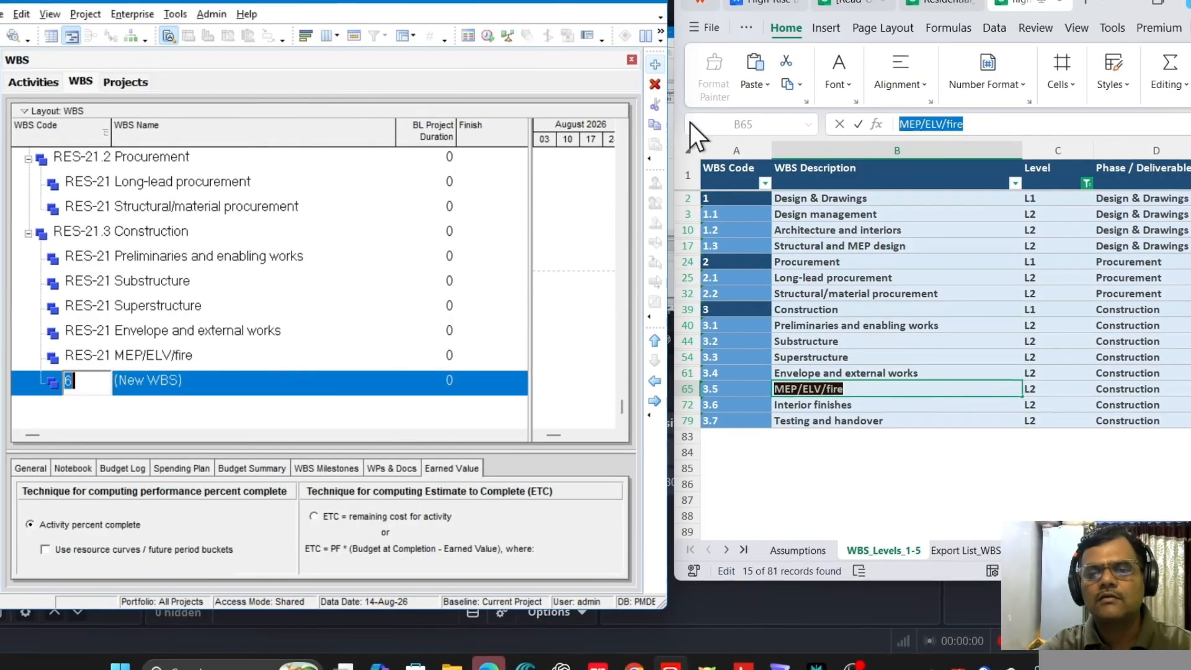
pyautogui.click(837, 404)
pyautogui.press('Escape')
pyautogui.moveTo(998, 124); pyautogui.dragTo(869, 123)
pyautogui.hotkey('ctrl', 'c')
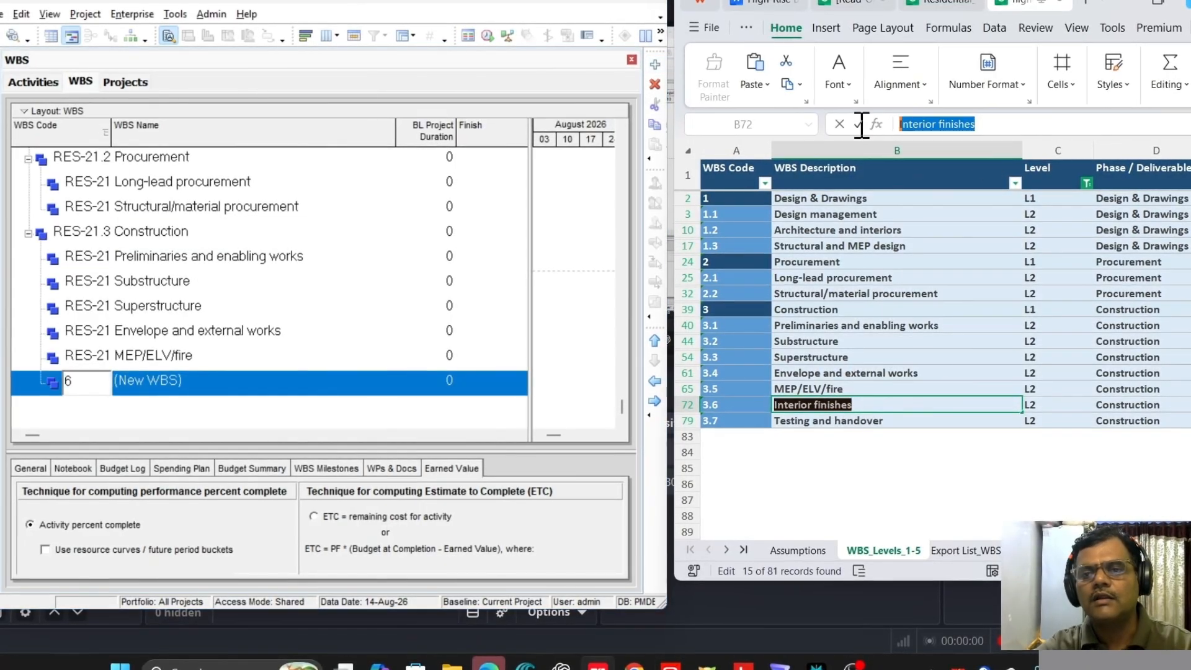
pyautogui.click(200, 380)
pyautogui.moveTo(213, 379); pyautogui.dragTo(92, 377)
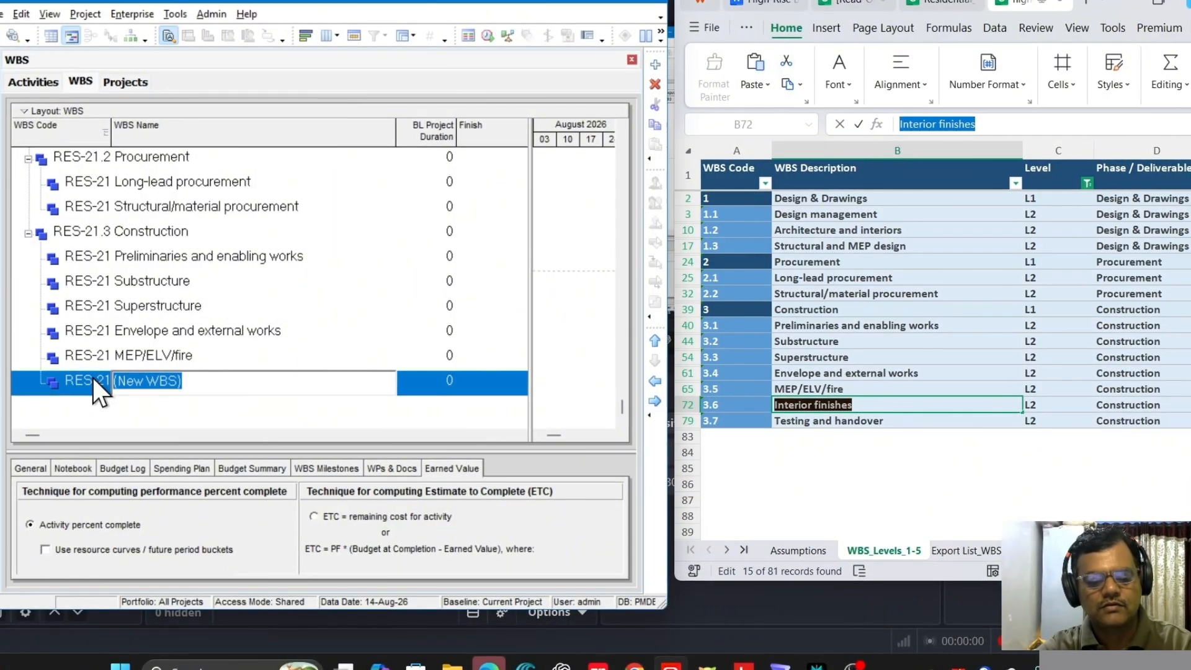
pyautogui.hotkey('ctrl', 'v')
pyautogui.press('Return')
# Step: Add a seventh child element under Construction and name it Testing and handover, copied from spreadsheet item 3.7
pyautogui.click(173, 231)
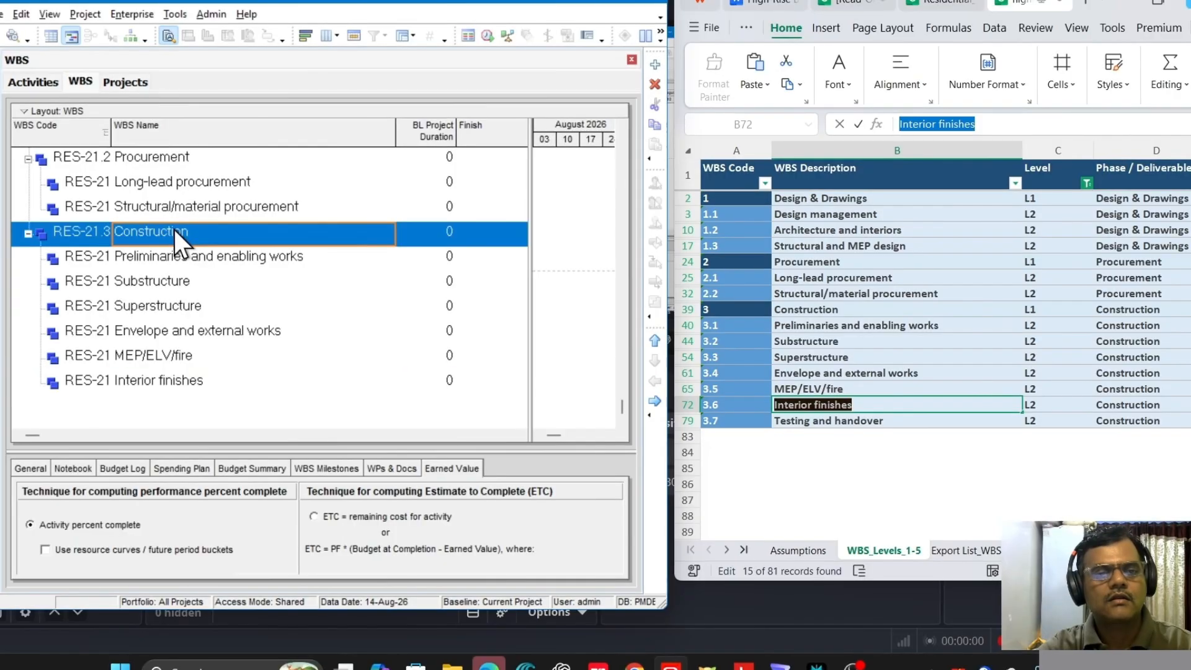
pyautogui.click(656, 64)
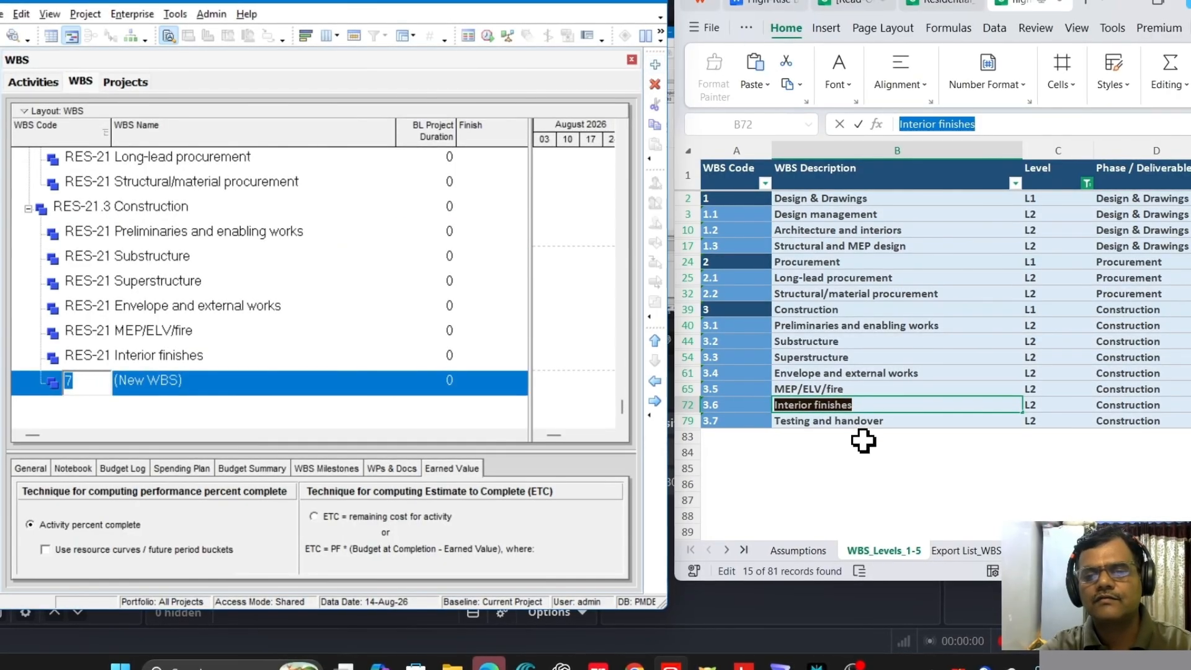
pyautogui.click(864, 422)
pyautogui.moveTo(1024, 126); pyautogui.dragTo(843, 129)
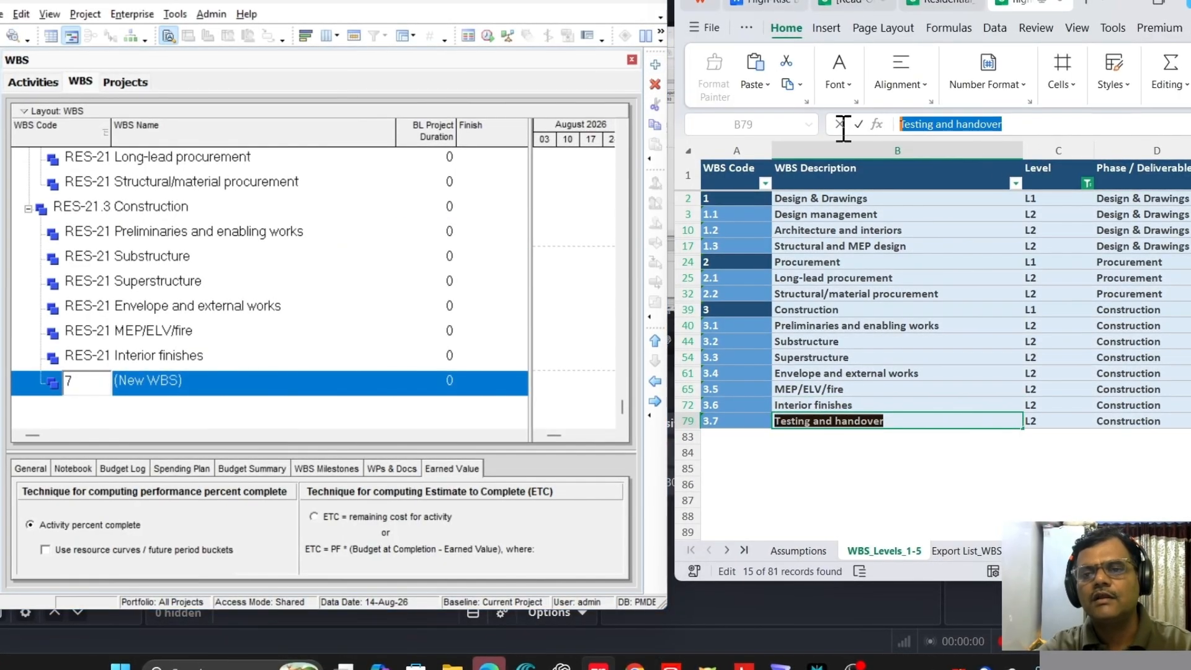
pyautogui.hotkey('ctrl', 'c')
pyautogui.click(197, 380)
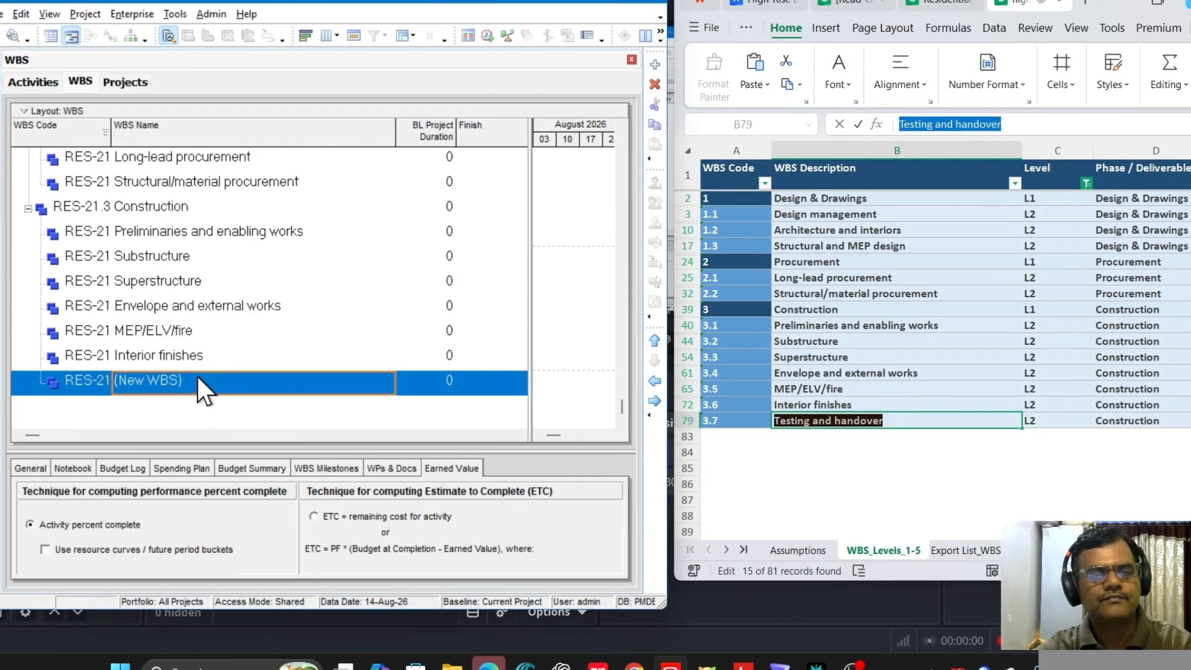
pyautogui.click(197, 378)
pyautogui.moveTo(258, 378); pyautogui.dragTo(109, 373)
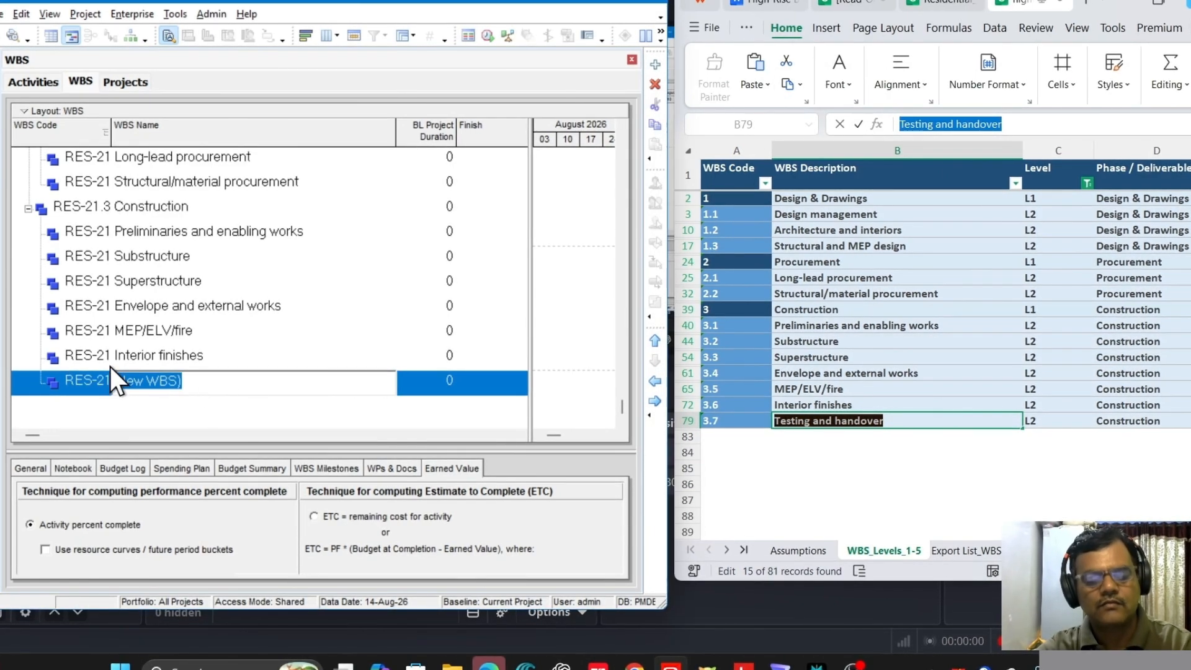
pyautogui.hotkey('ctrl', 'v')
pyautogui.press('Return')
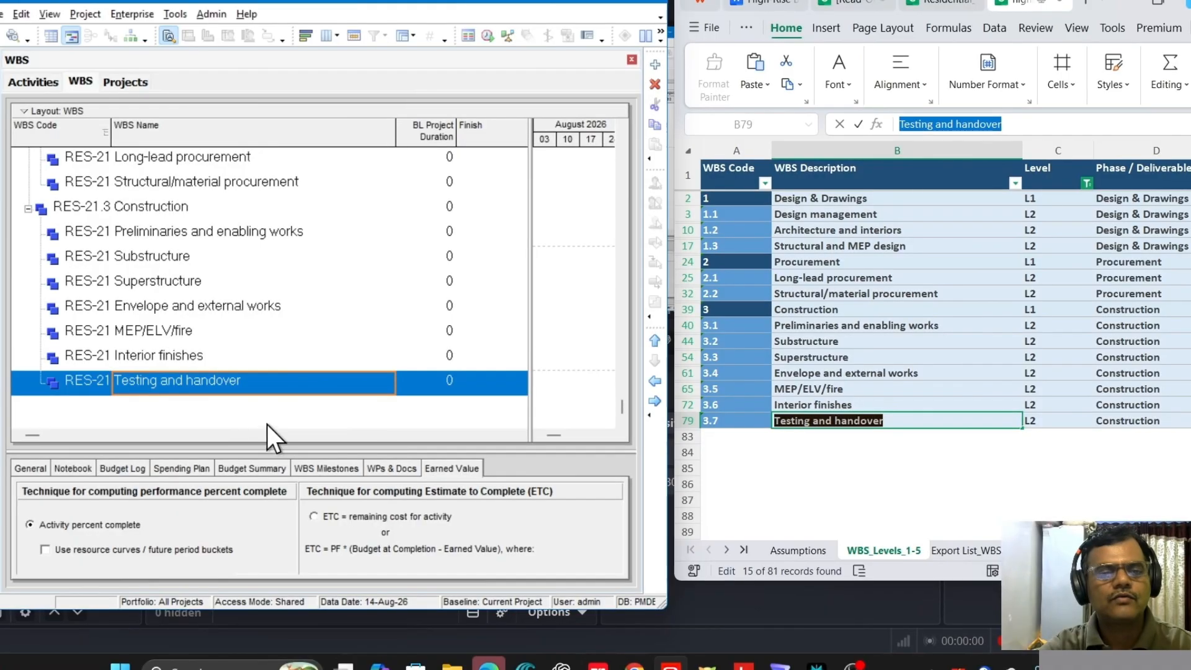
# Step: Extend the spreadsheet's Level filter to include L3 along with L1 and L2
pyautogui.click(1087, 183)
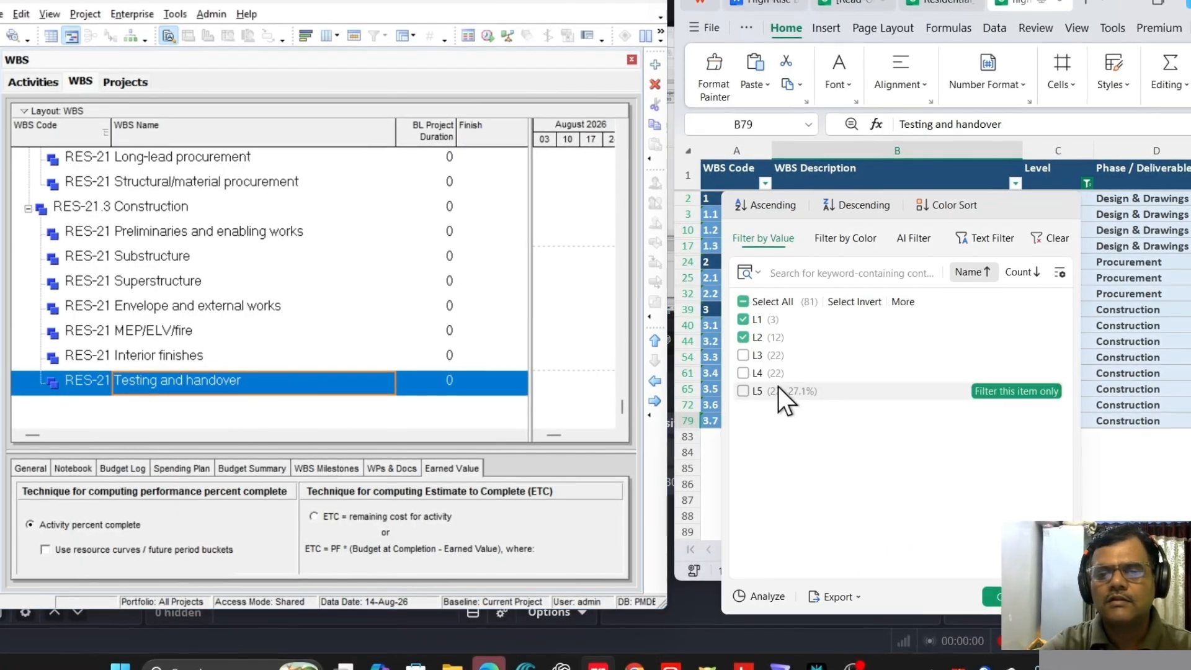
pyautogui.click(743, 355)
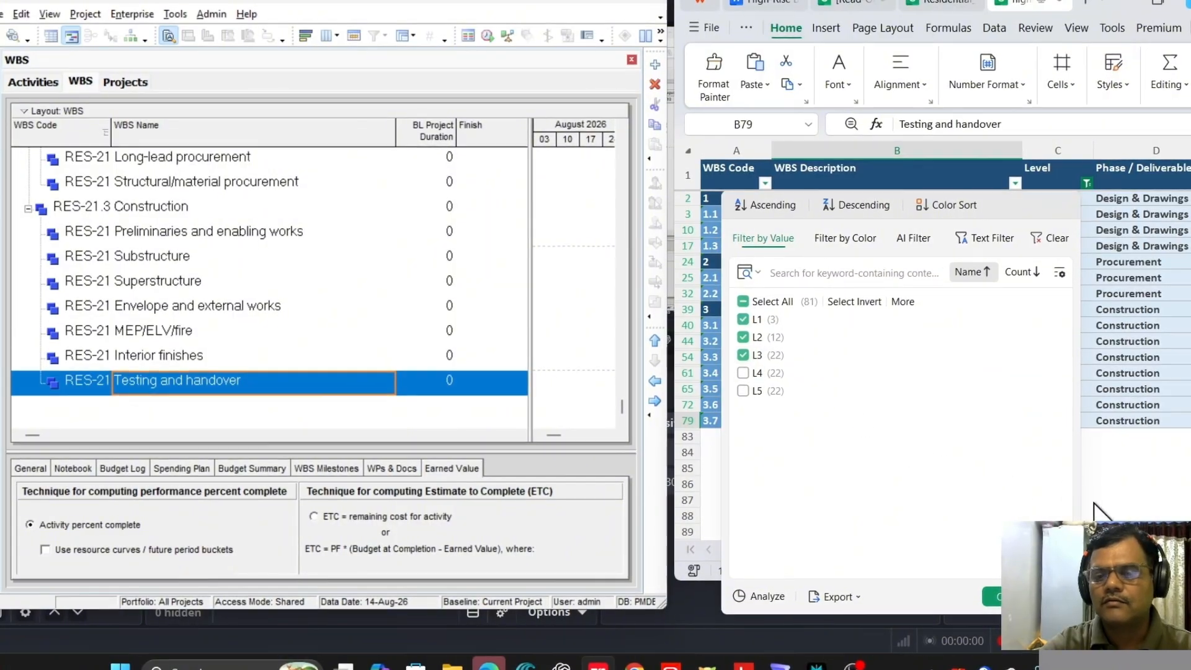
pyautogui.click(1011, 596)
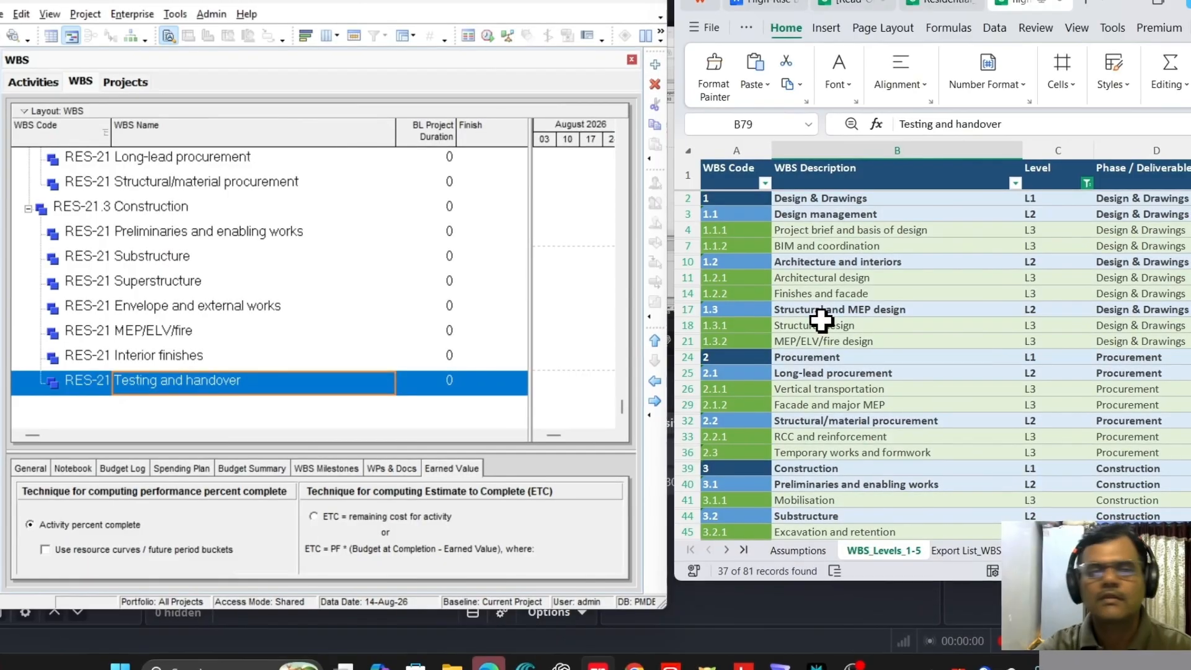
# Step: Add a child WBS element under Design management and name it Project brief and basis of design, copied from spreadsheet item 1.1.1
pyautogui.click(127, 231)
pyautogui.scroll(2, 162, 235)
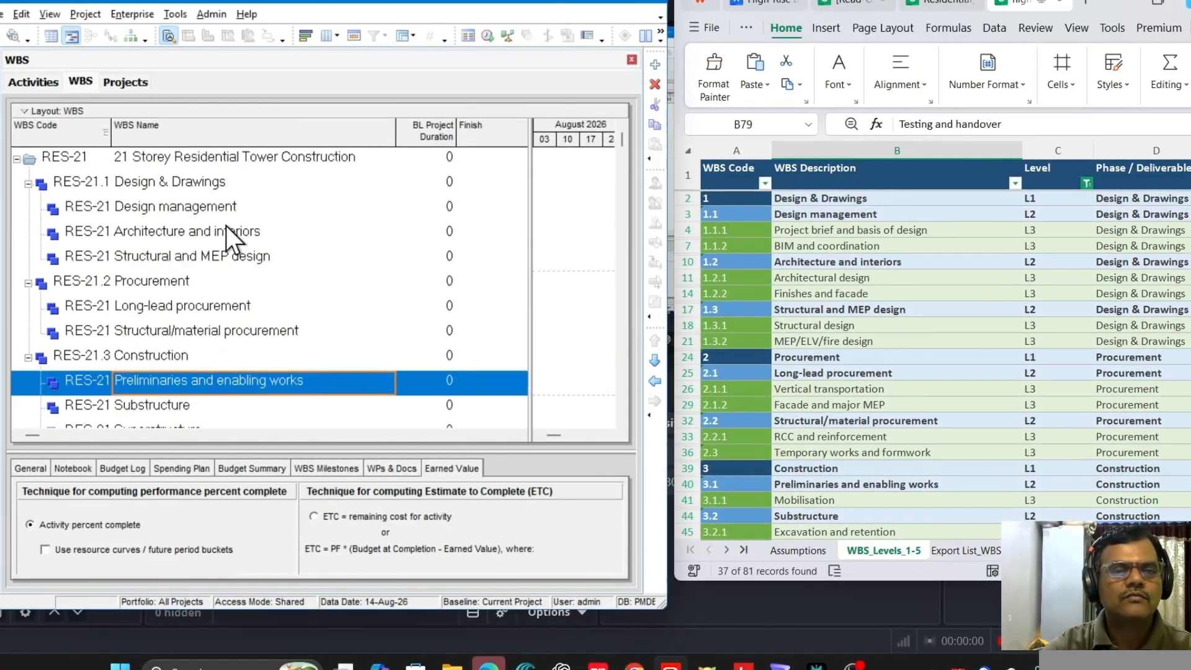
pyautogui.click(180, 183)
pyautogui.click(186, 209)
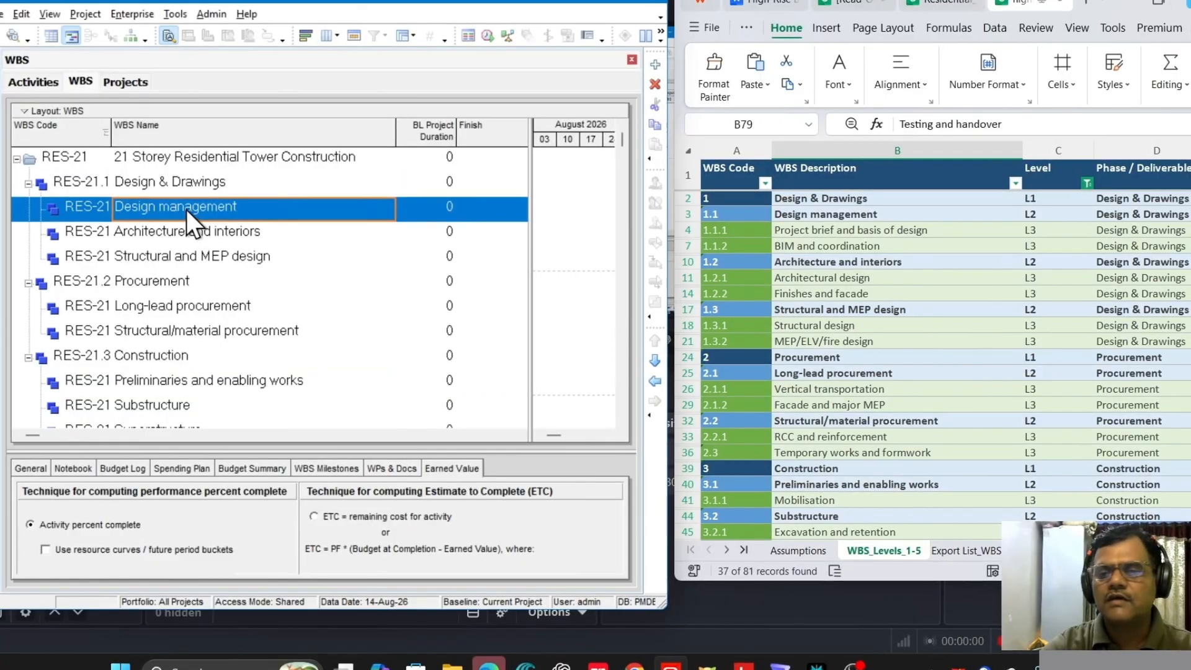
pyautogui.click(863, 231)
pyautogui.click(868, 246)
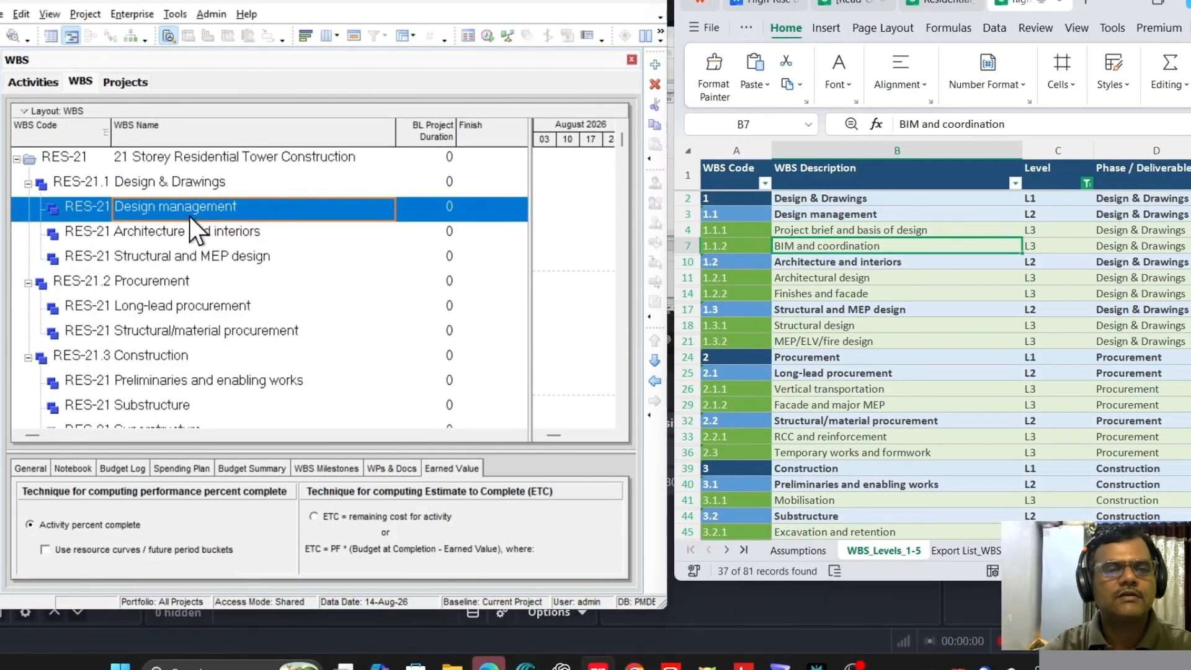
pyautogui.click(657, 65)
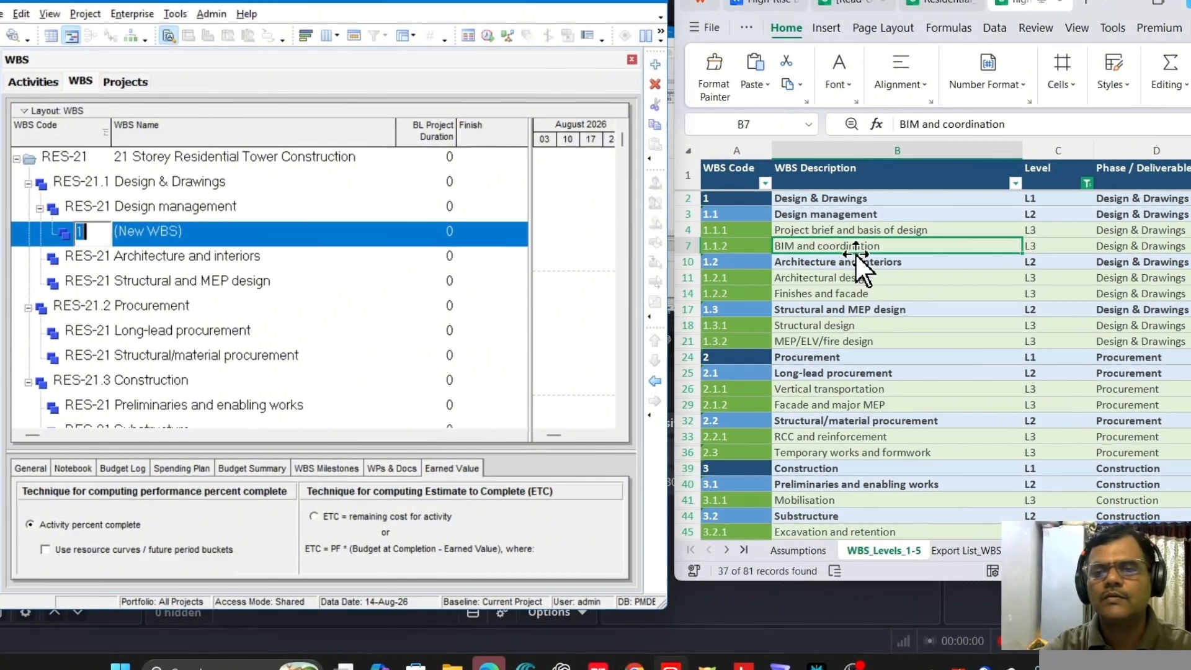
pyautogui.click(865, 230)
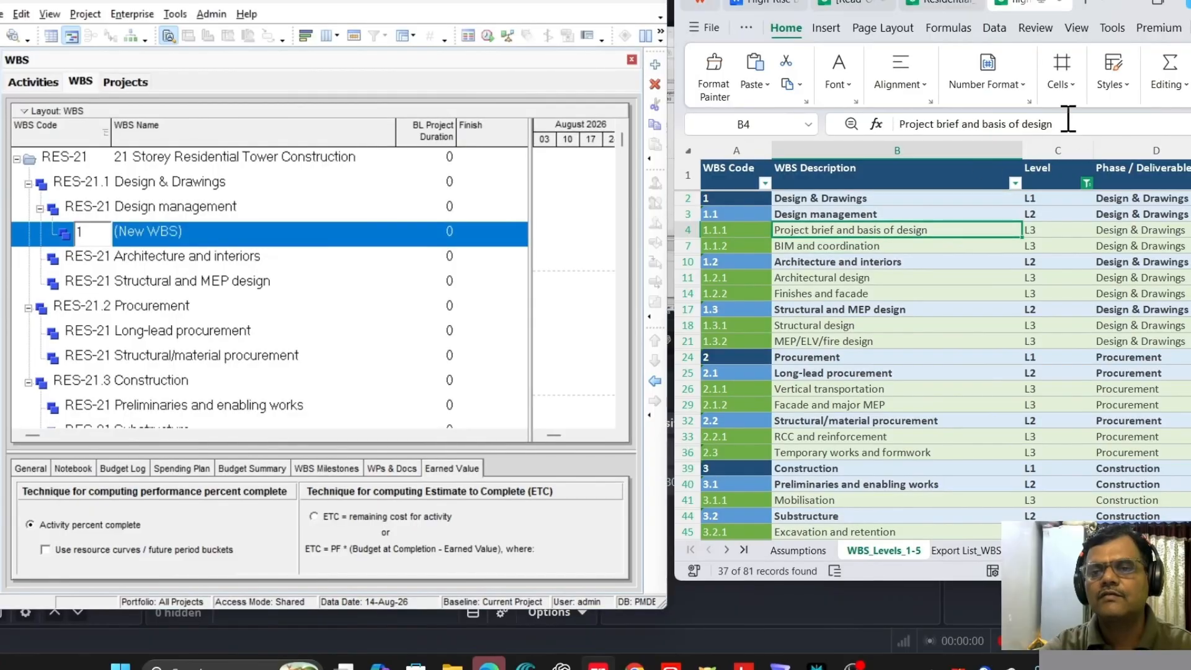
pyautogui.moveTo(1079, 121); pyautogui.dragTo(868, 125)
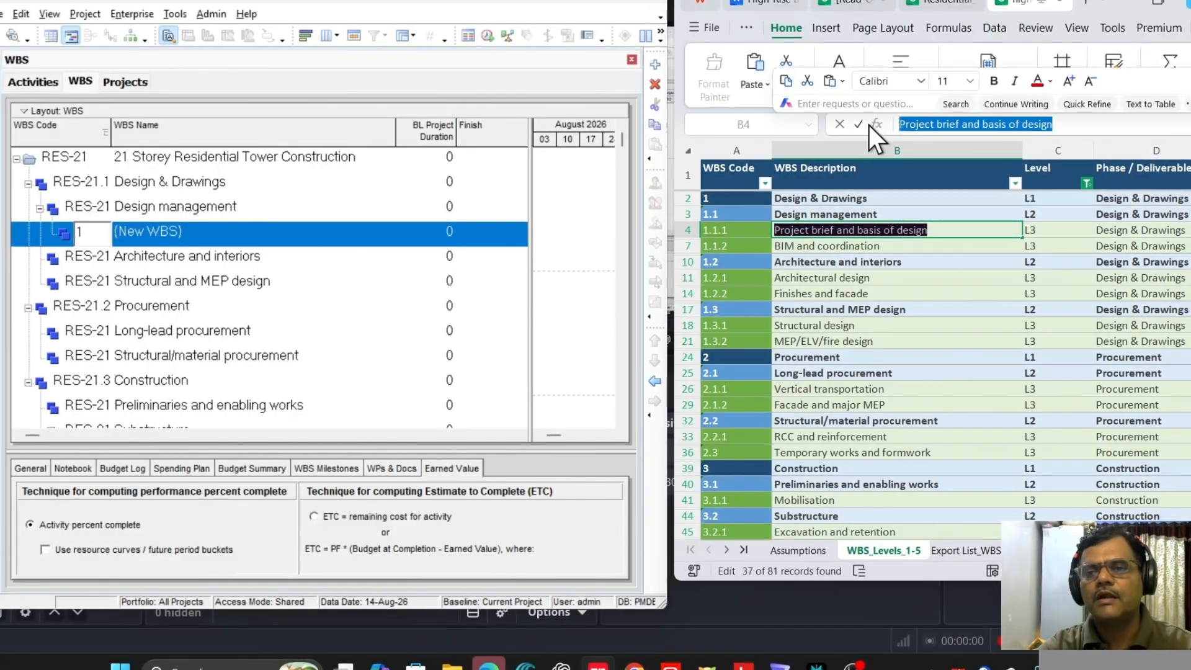
pyautogui.click(166, 233)
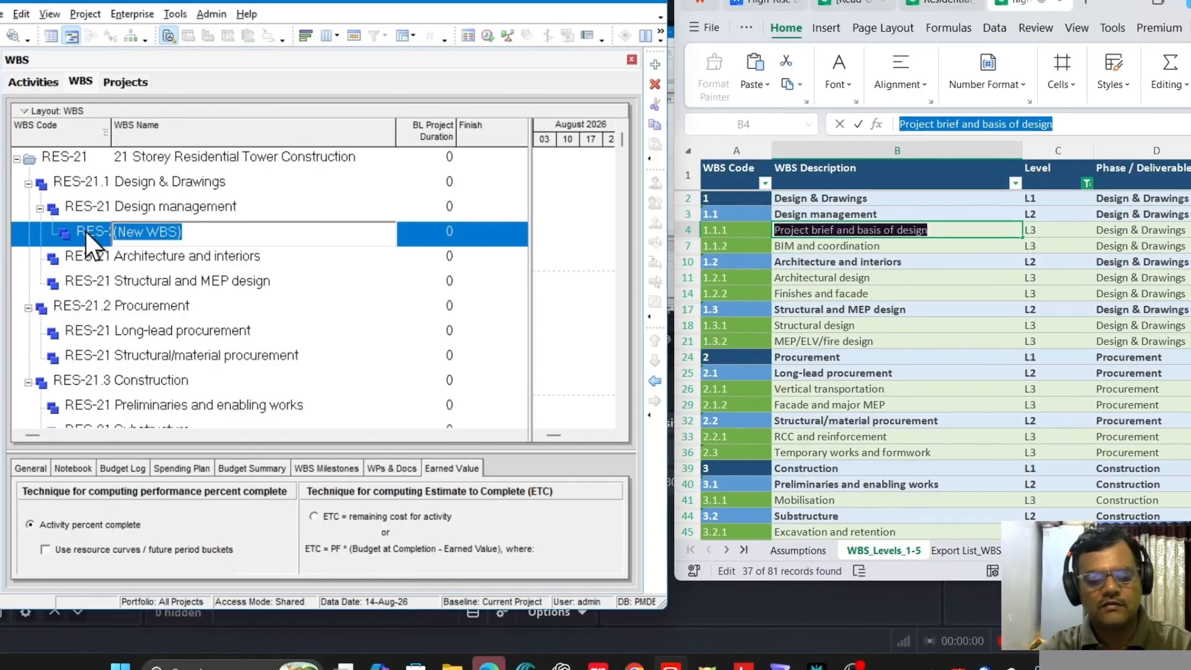
pyautogui.hotkey('ctrl', 'v')
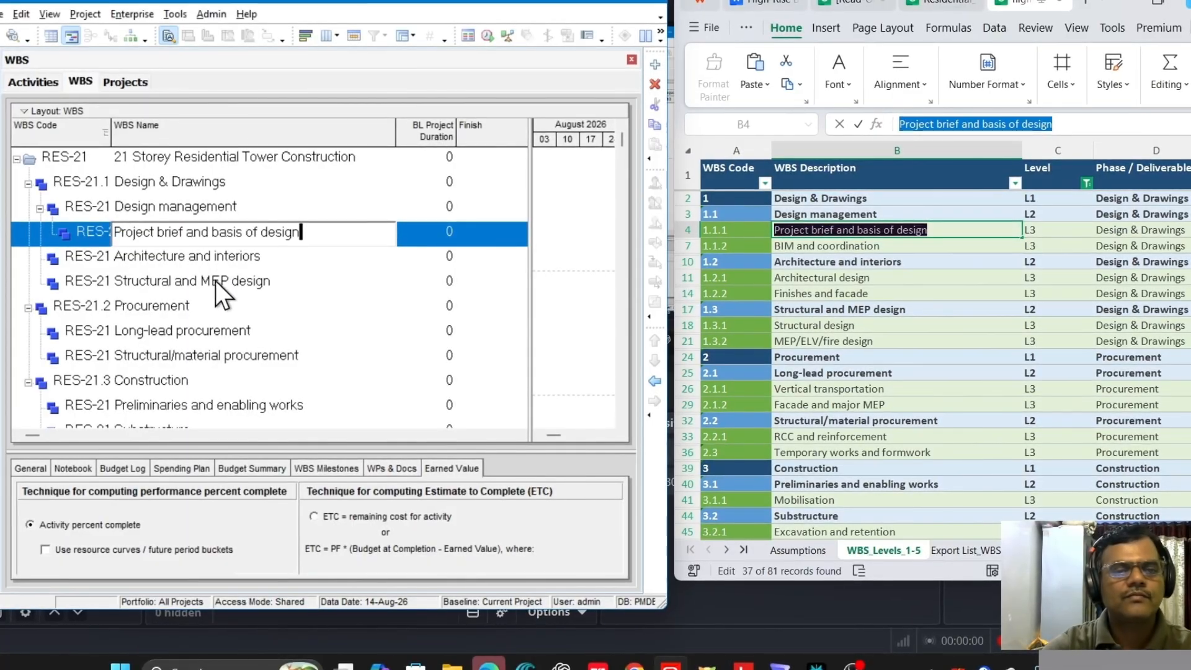
pyautogui.click(218, 256)
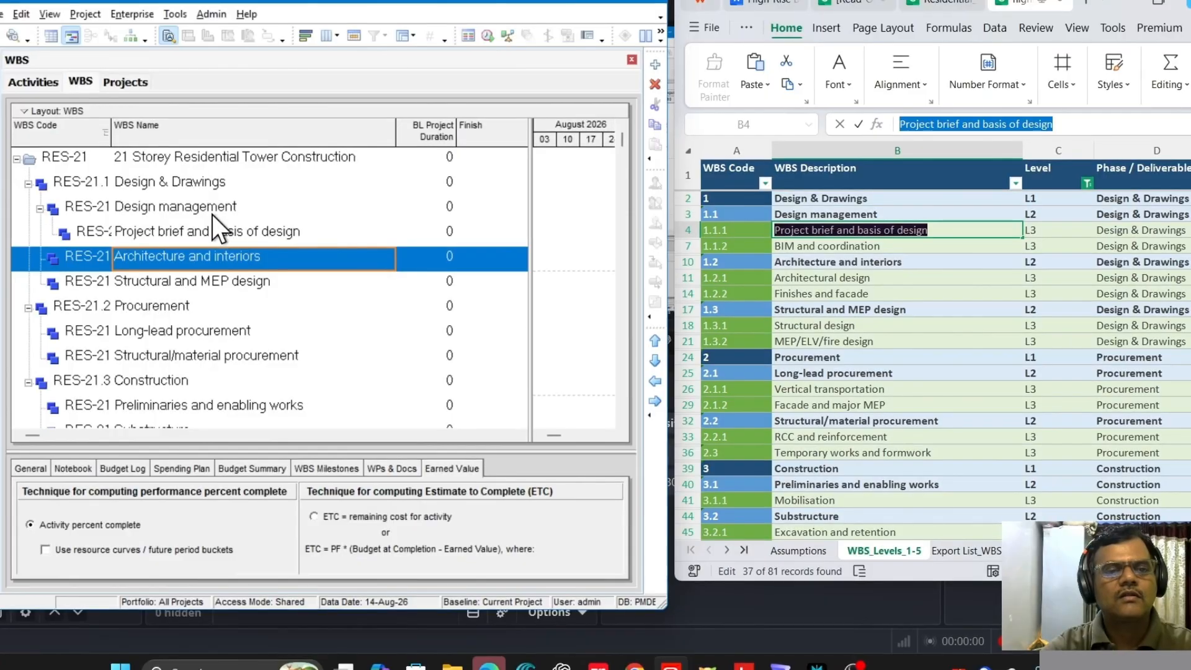
# Step: Add a second child element under Design management and name it BIM and coordination, copied from spreadsheet item 1.1.2
pyautogui.click(213, 214)
pyautogui.click(656, 64)
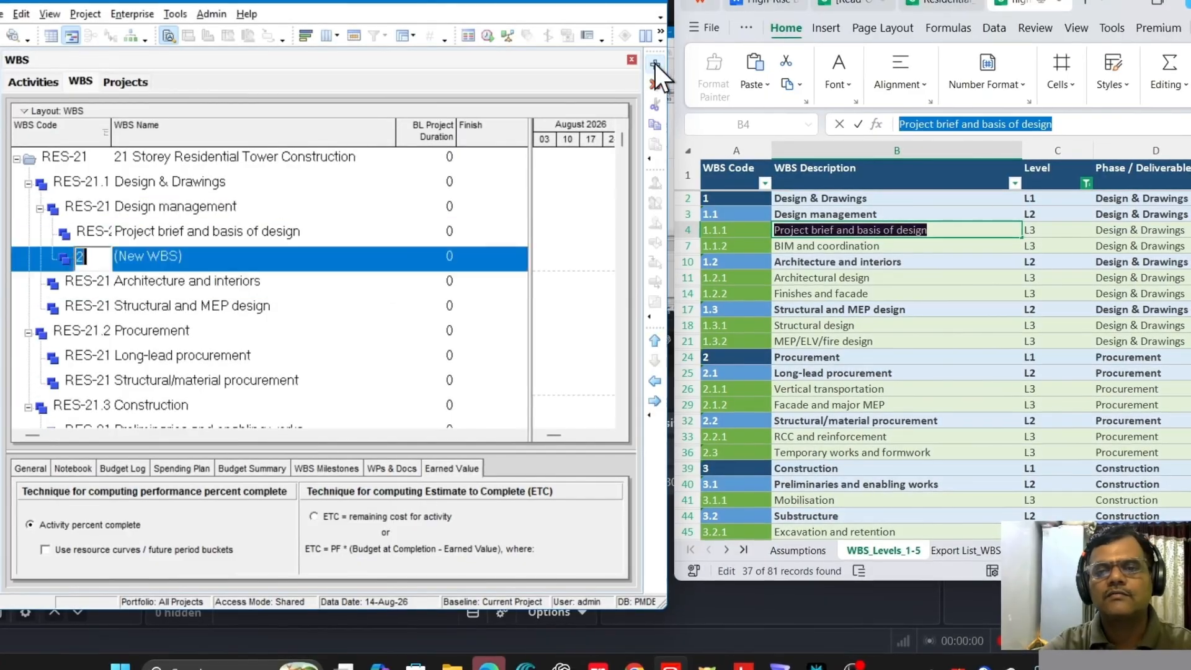
pyautogui.click(831, 245)
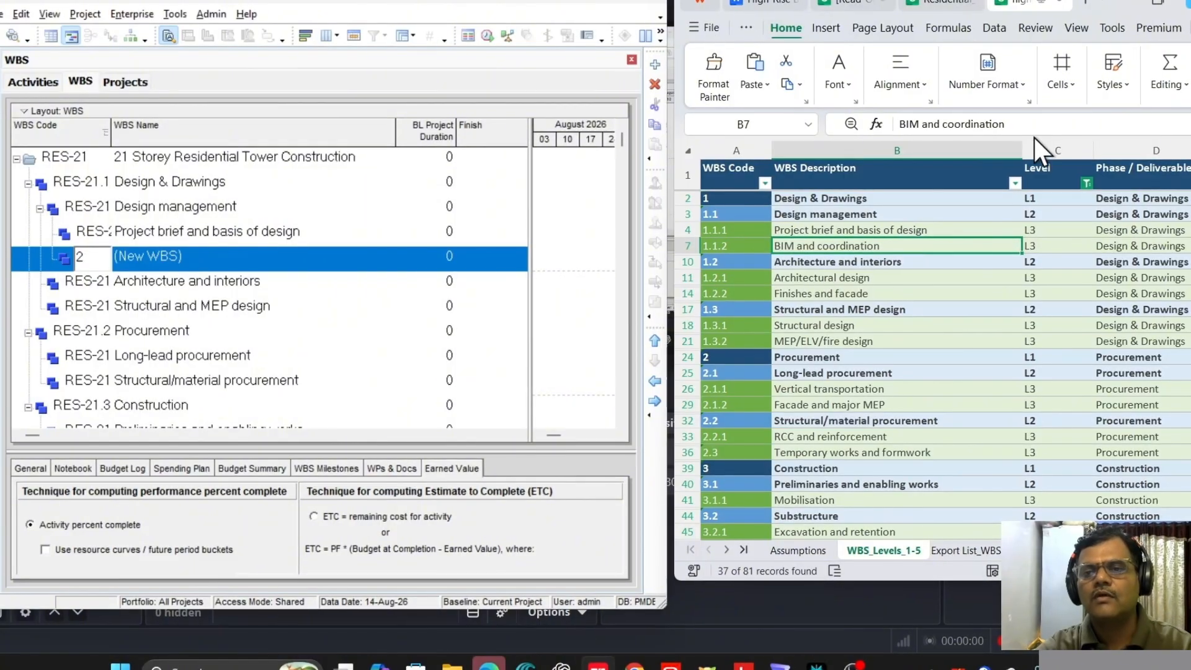
pyautogui.moveTo(1036, 123); pyautogui.dragTo(881, 123)
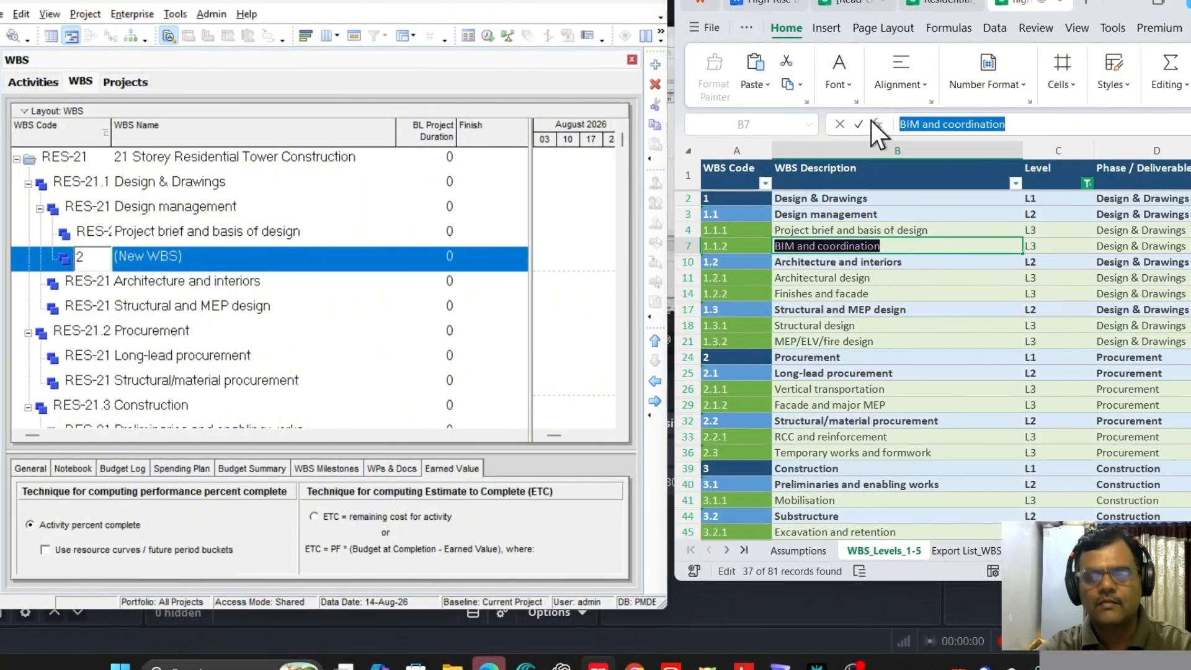
pyautogui.click(181, 255)
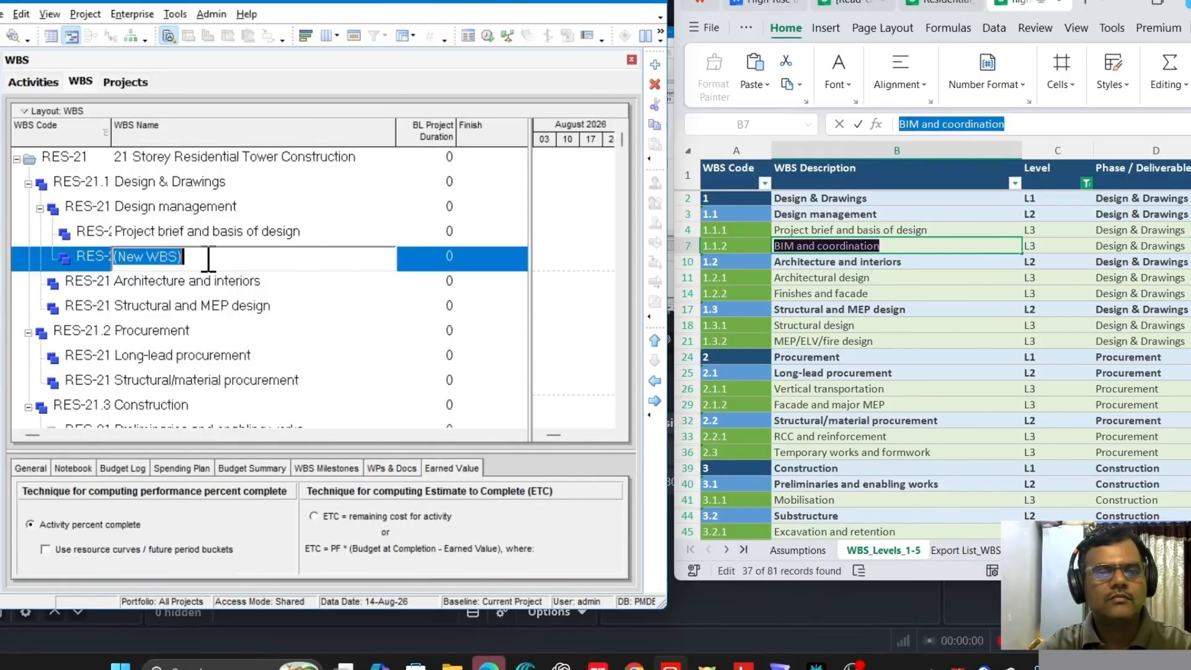
pyautogui.moveTo(211, 255); pyautogui.dragTo(103, 253)
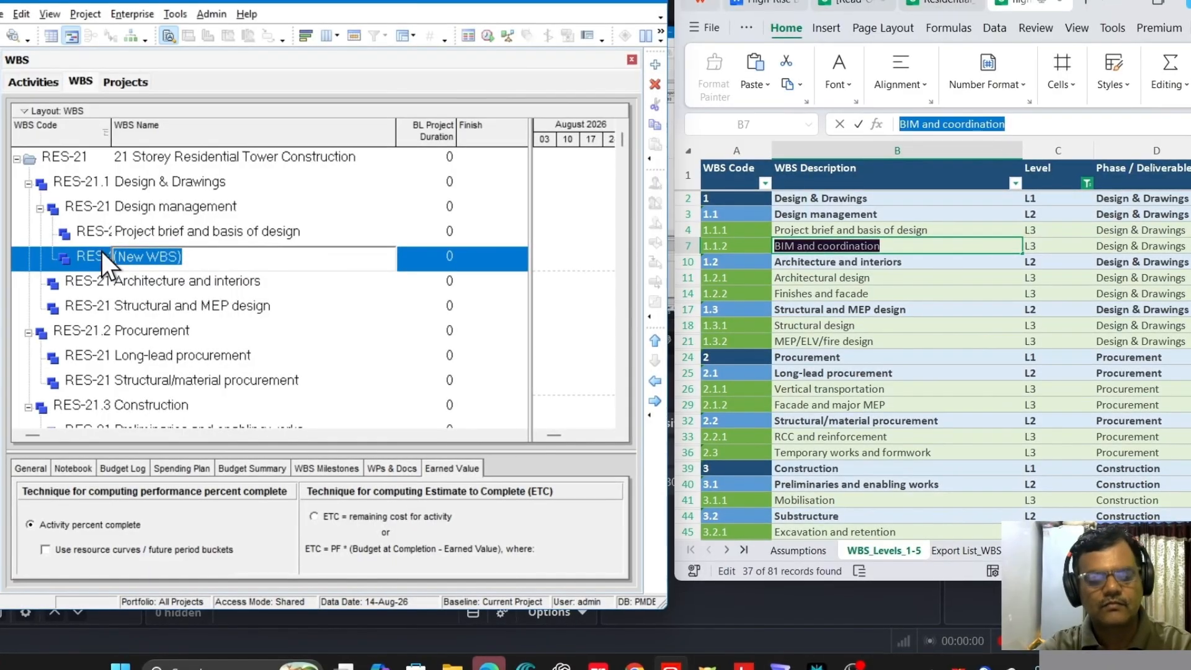
pyautogui.hotkey('ctrl', 'v')
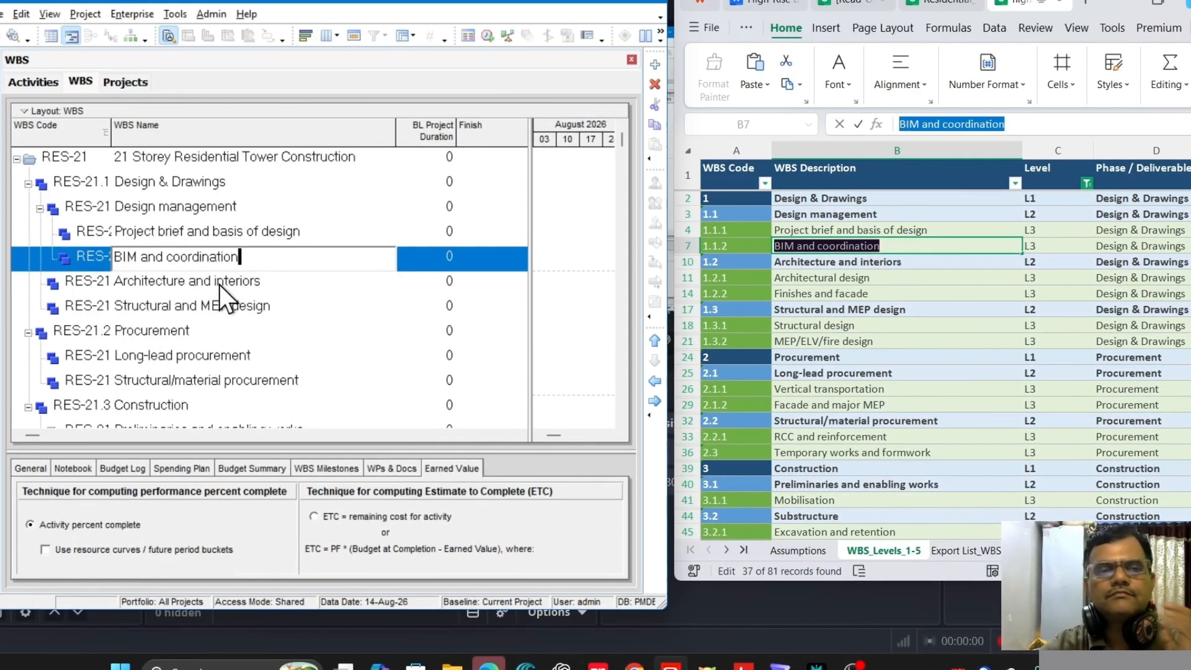
# Step: Add a child WBS element under Architecture and interiors and name it Architectural design, copied from spreadsheet item 1.2.1
pyautogui.click(241, 280)
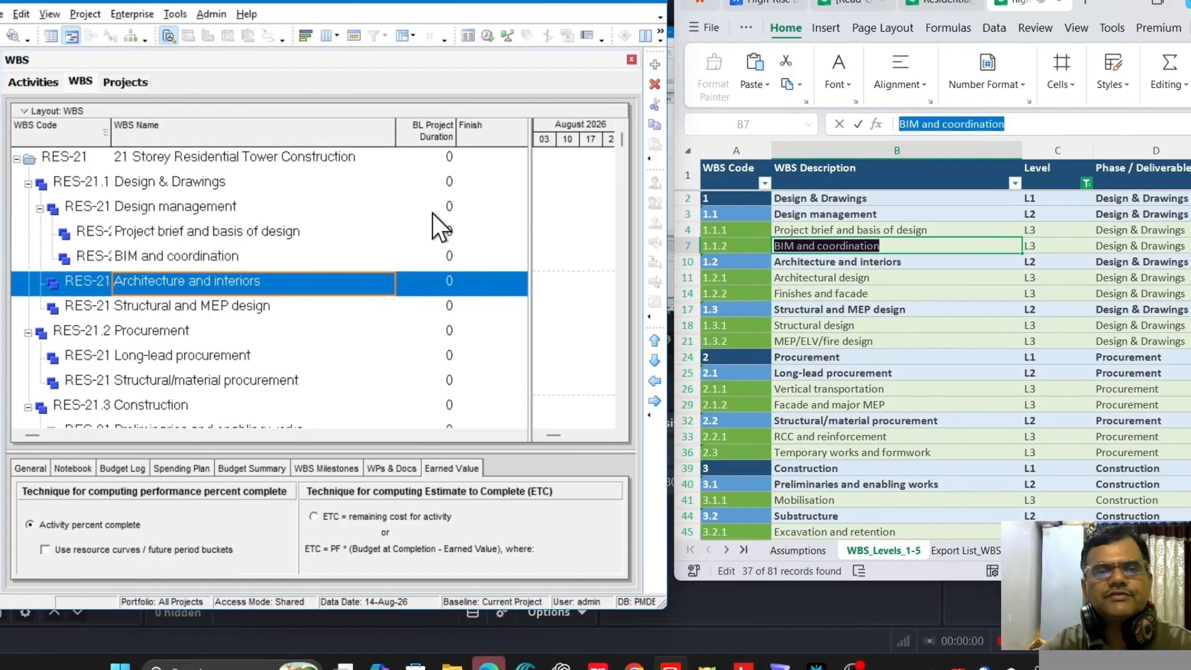
pyautogui.click(655, 64)
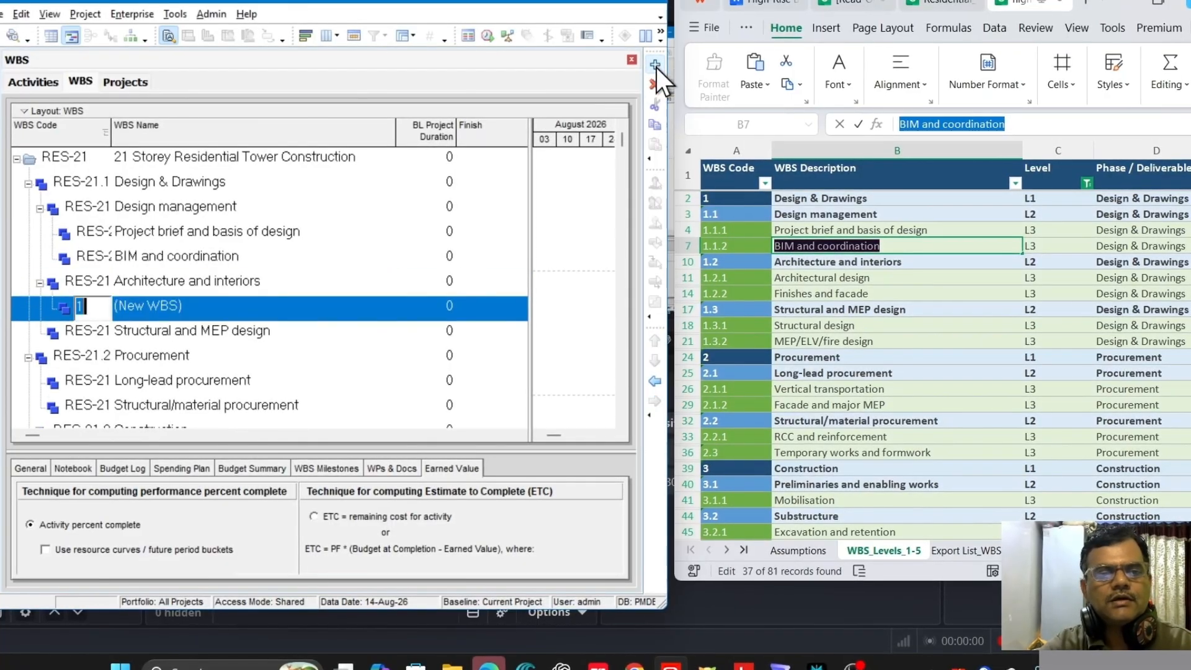
pyautogui.click(864, 277)
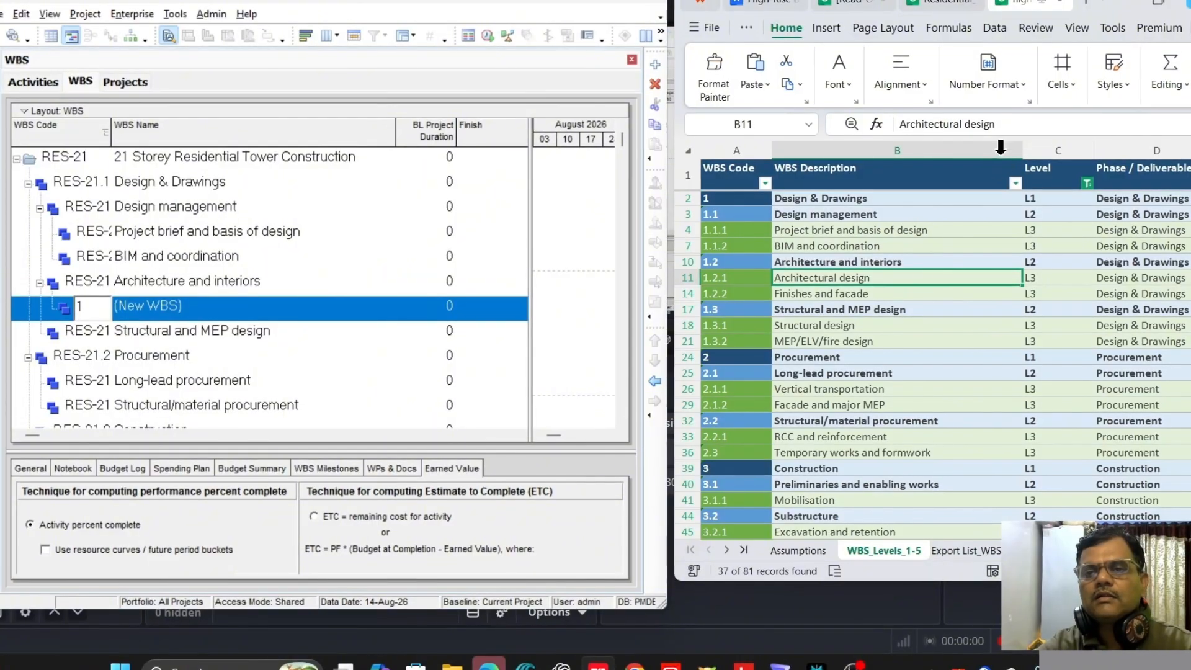
pyautogui.moveTo(1015, 123); pyautogui.dragTo(885, 123)
pyautogui.hotkey('ctrl', 'c')
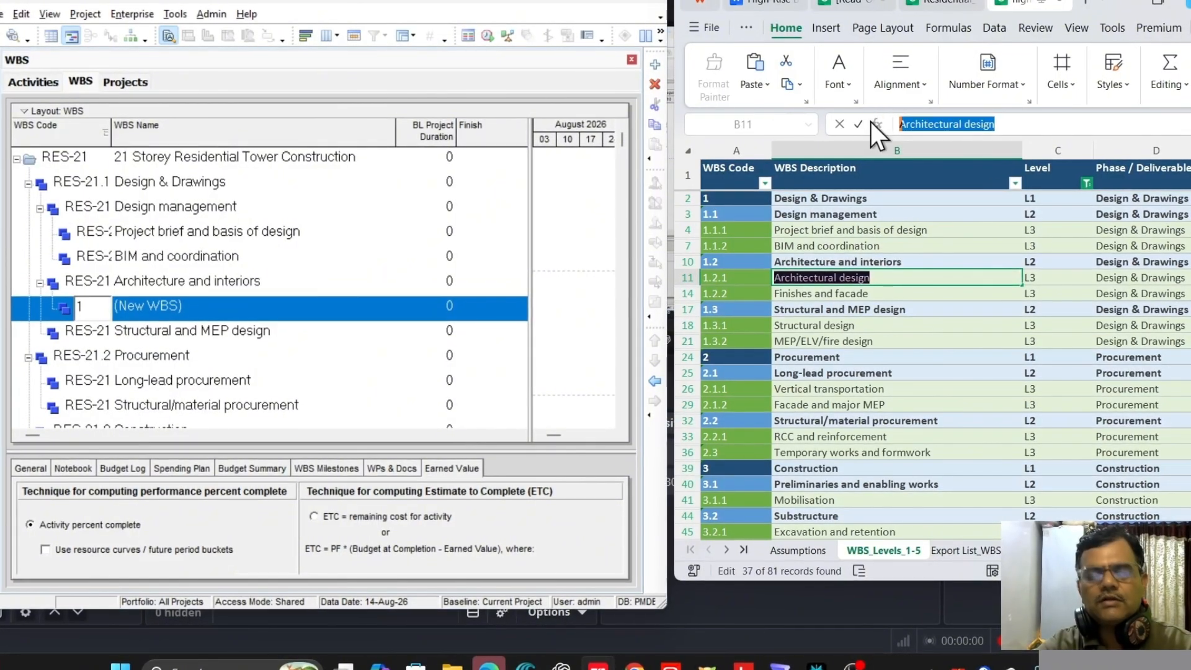
pyautogui.click(197, 304)
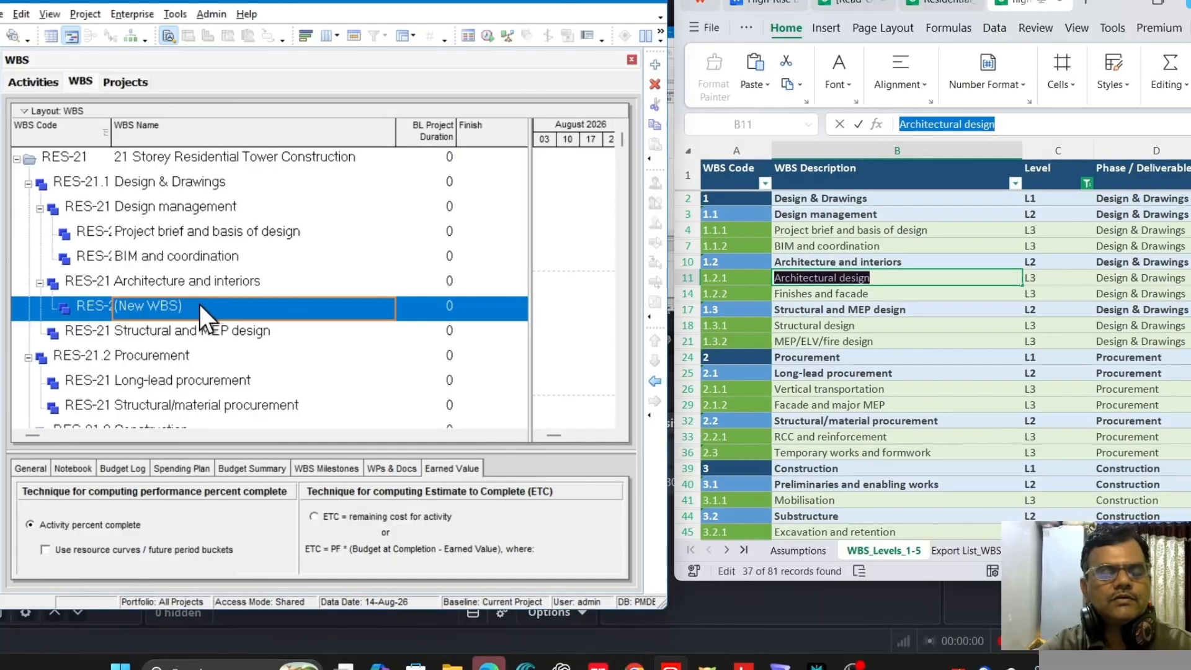
pyautogui.click(249, 308)
pyautogui.moveTo(249, 308); pyautogui.dragTo(118, 310)
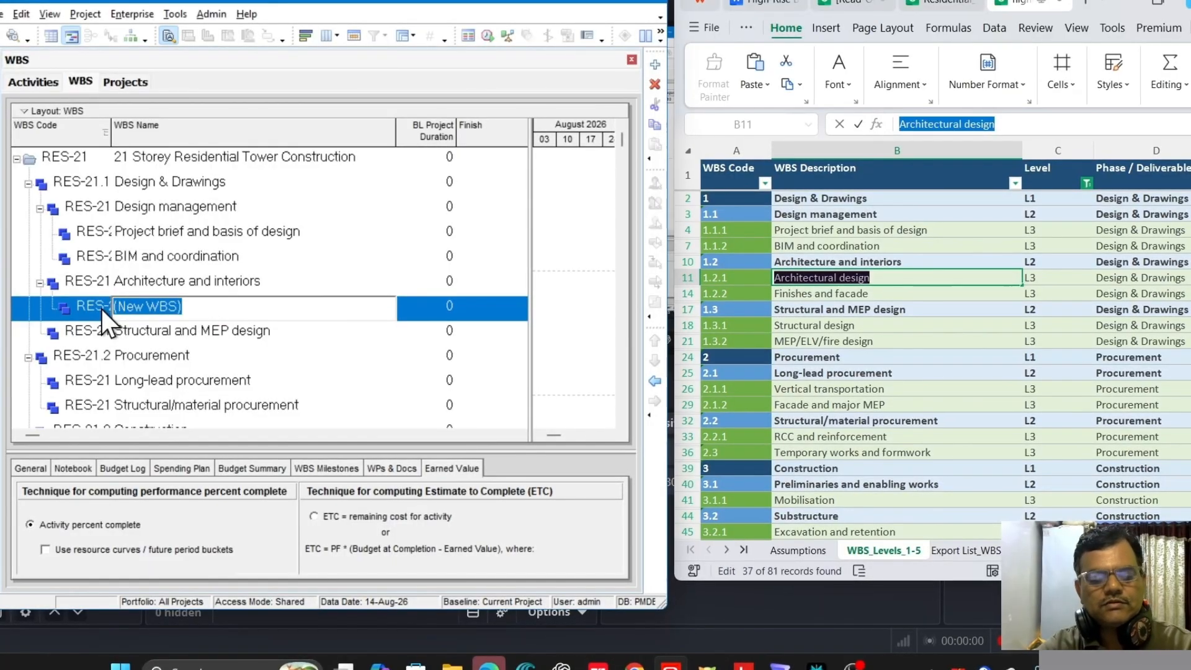
pyautogui.hotkey('ctrl', 'v')
# Step: Add a second child element under Architecture and interiors and name it Finishes and facade, copied from spreadsheet item 1.2.2
pyautogui.click(217, 281)
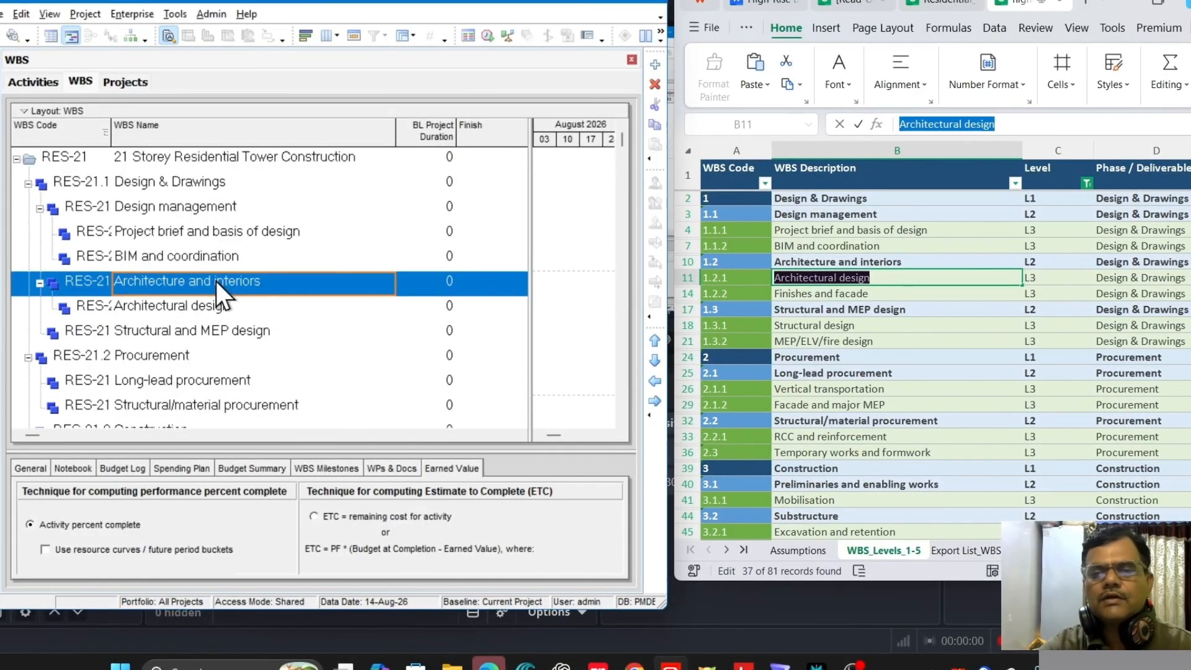
pyautogui.click(654, 65)
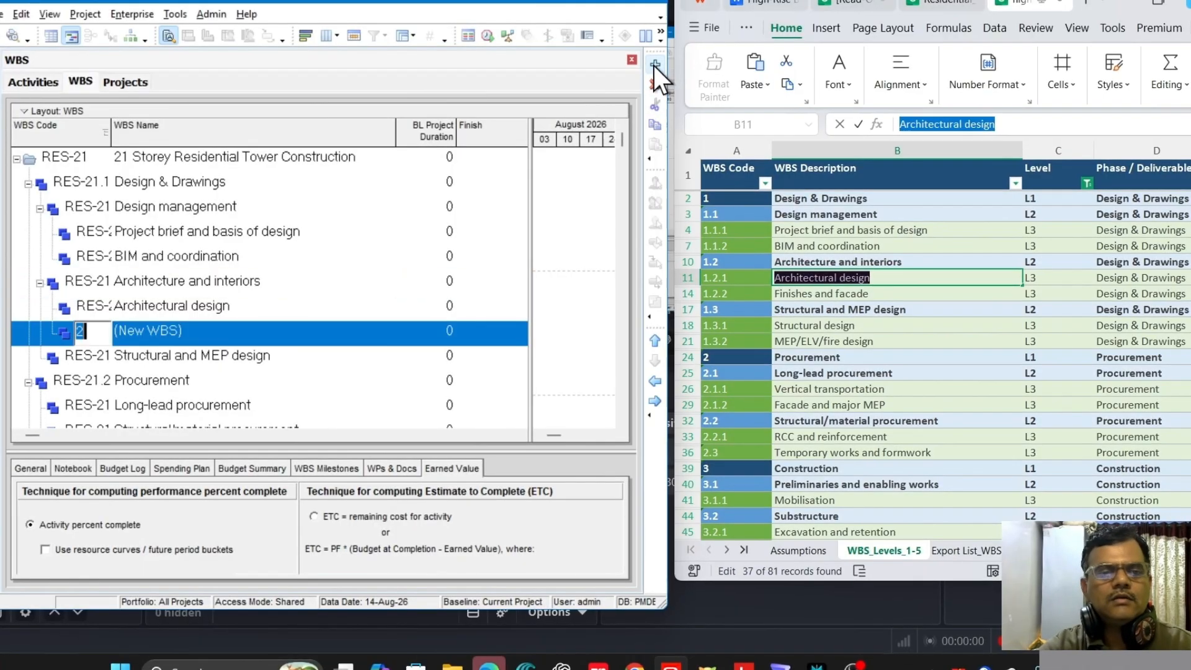
pyautogui.click(869, 296)
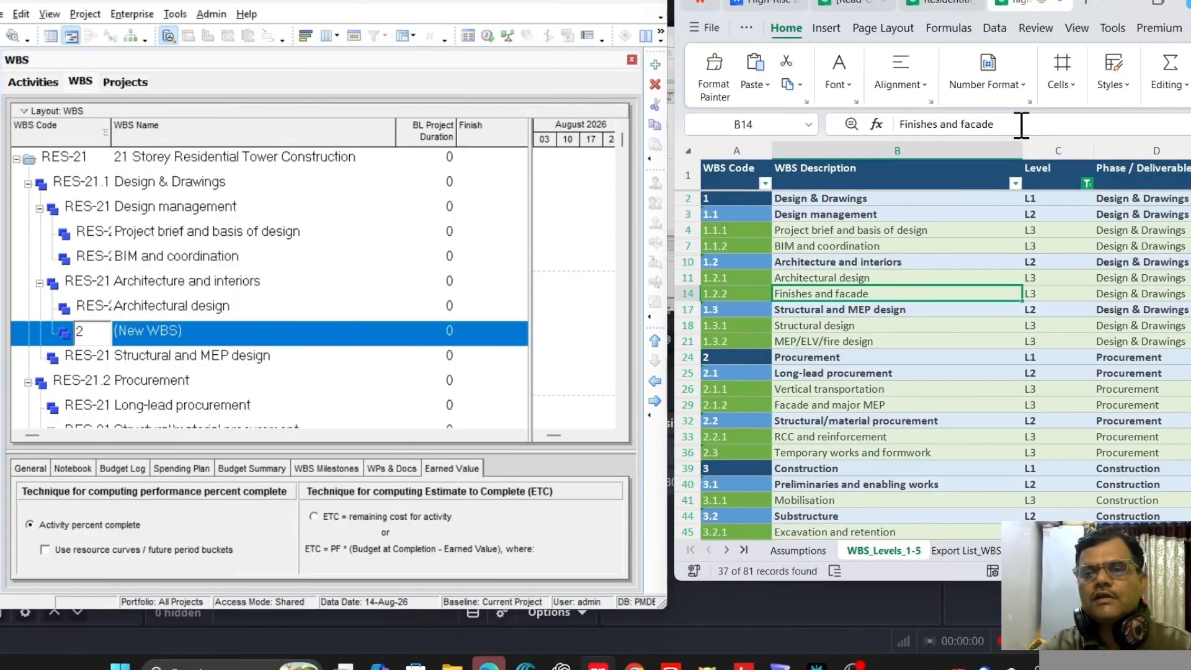
pyautogui.moveTo(1022, 124); pyautogui.dragTo(845, 124)
pyautogui.hotkey('ctrl', 'c')
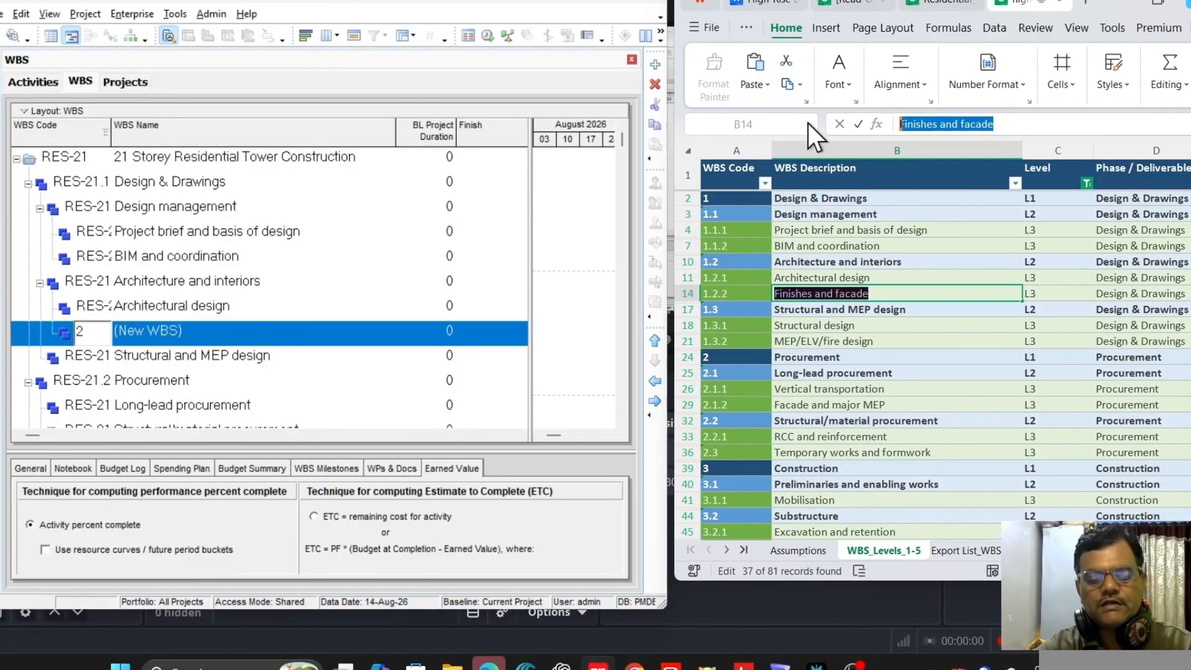
pyautogui.click(176, 329)
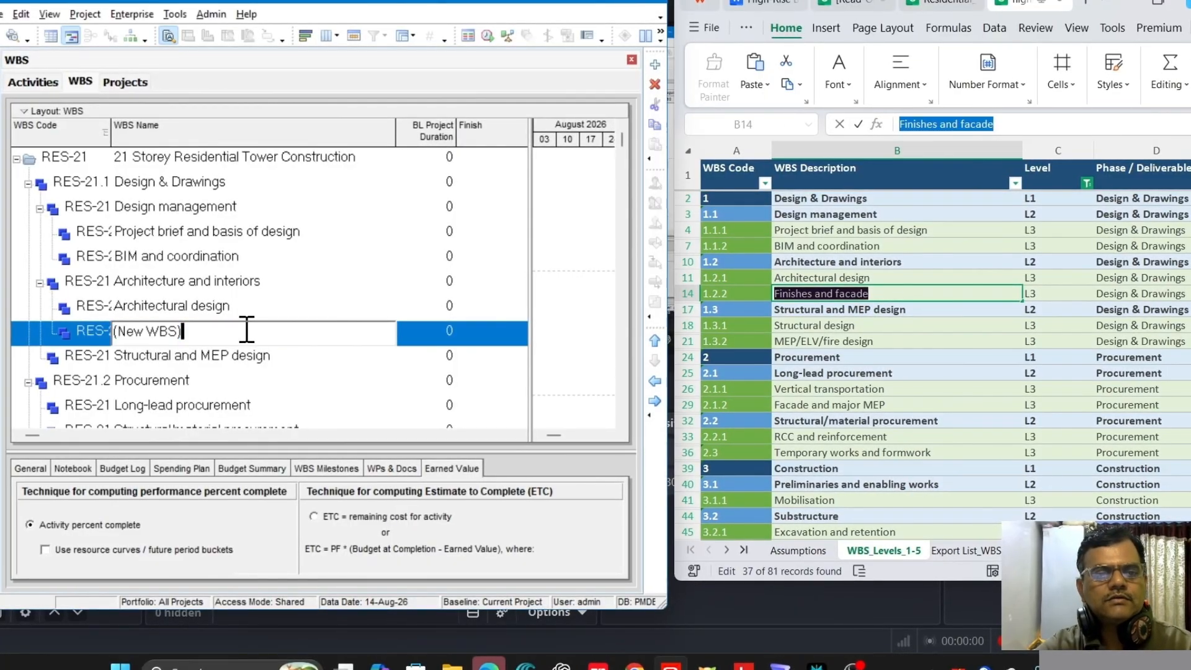
pyautogui.moveTo(245, 329); pyautogui.dragTo(116, 331)
pyautogui.hotkey('ctrl', 'v')
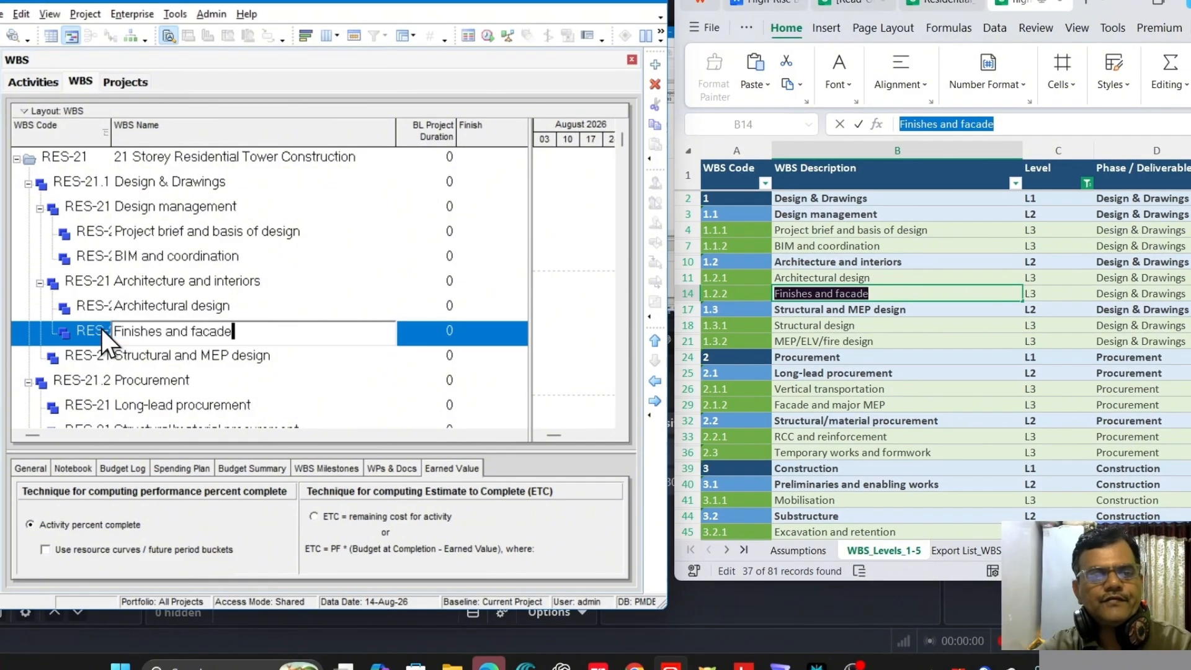
pyautogui.click(210, 306)
# Step: Add a child WBS element under Structural and MEP design and name it Structural design, copied from spreadsheet item 1.3.1
pyautogui.scroll(-1, 251, 318)
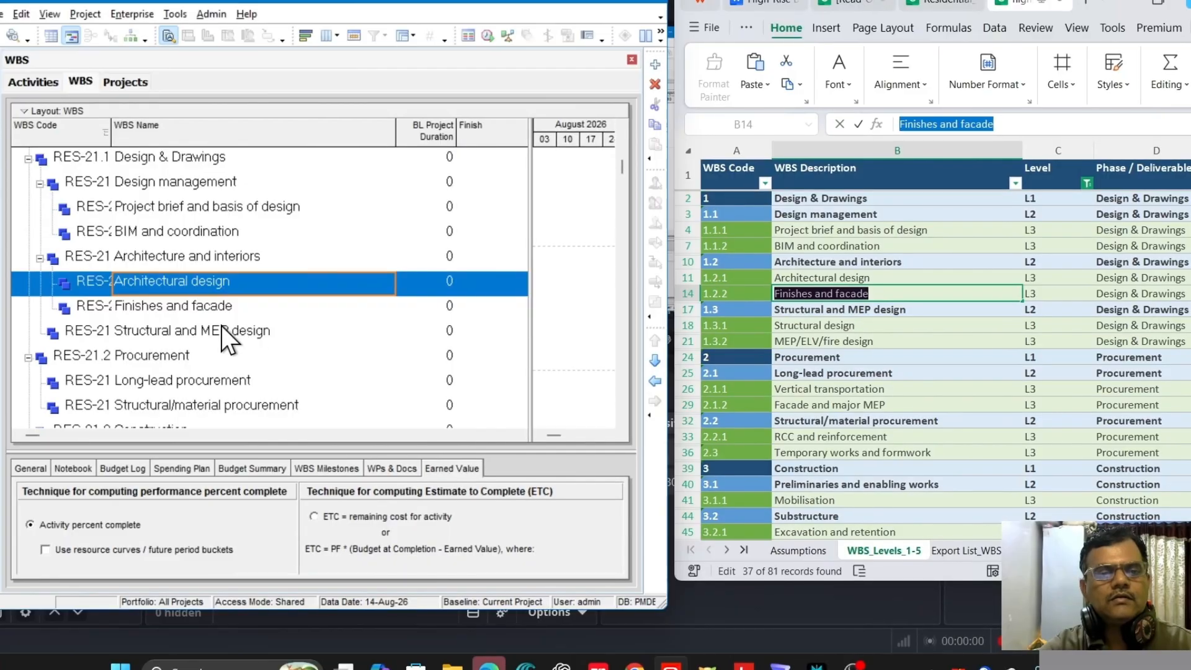
pyautogui.click(233, 330)
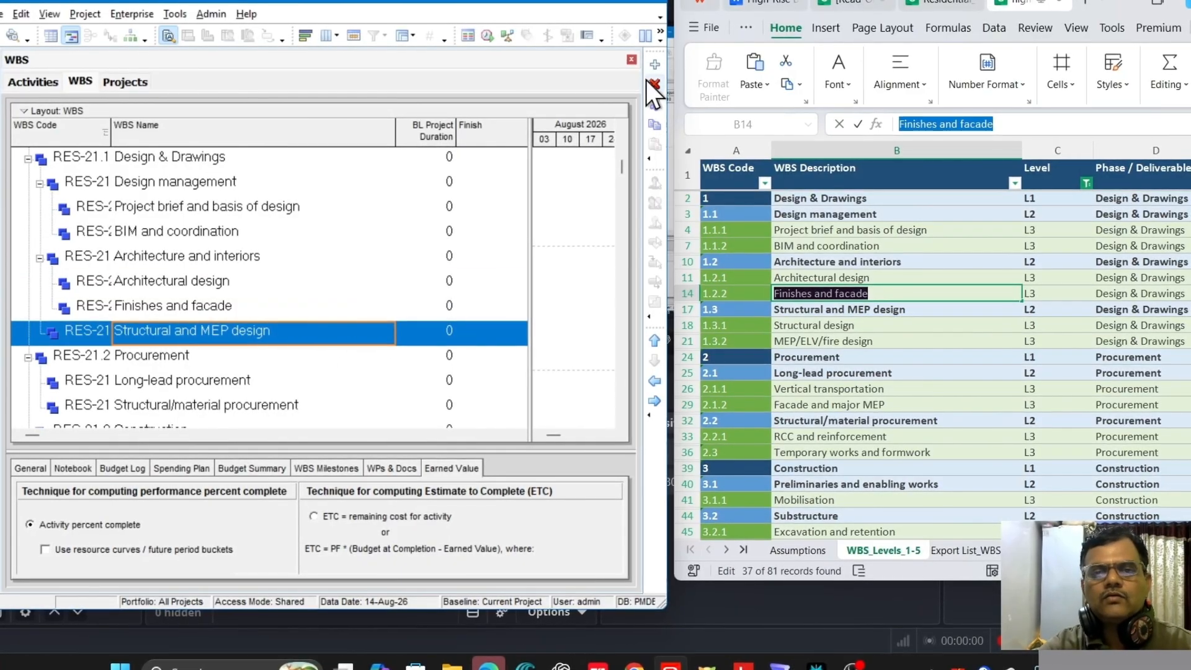
pyautogui.click(655, 64)
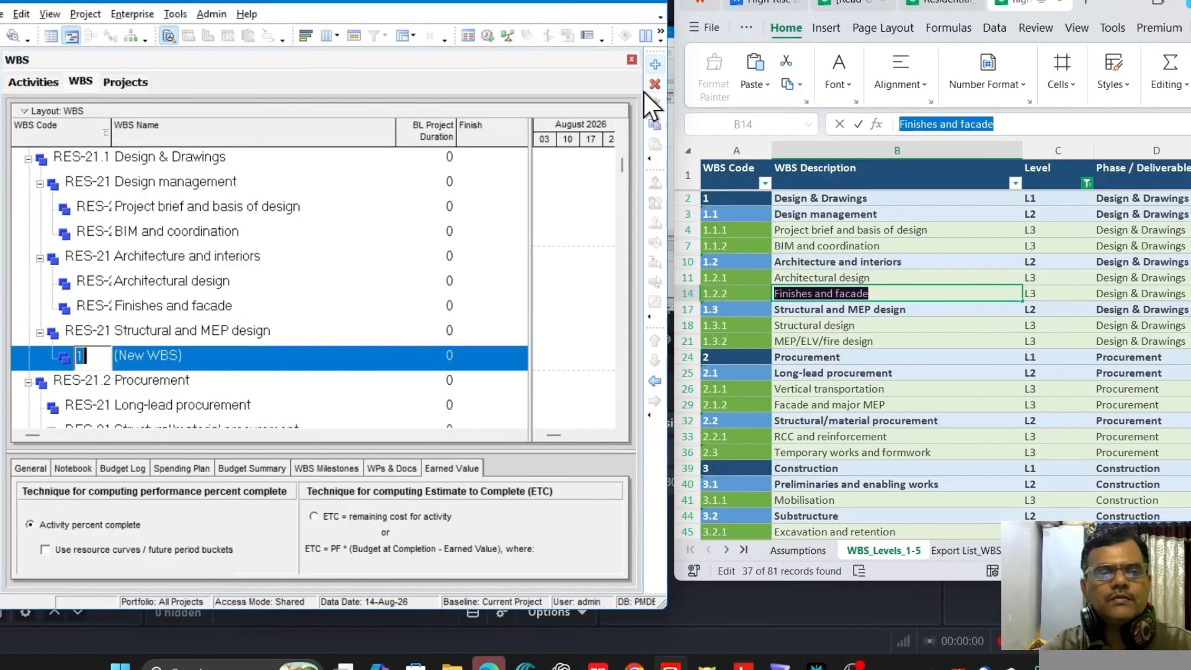
pyautogui.click(851, 326)
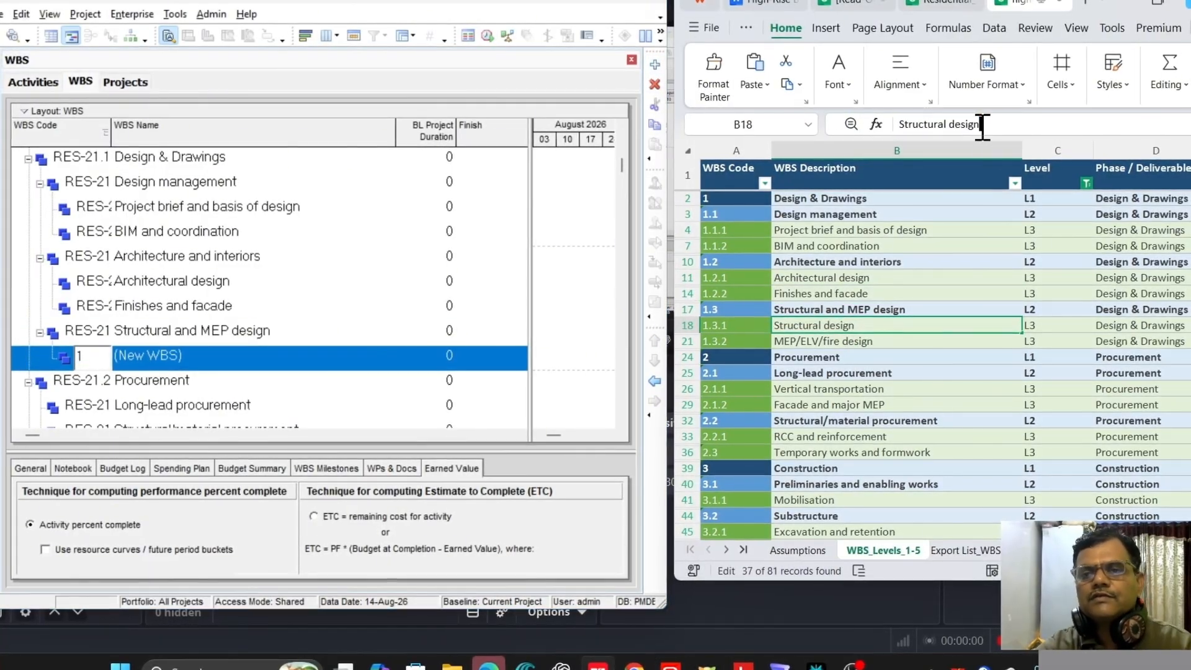
pyautogui.moveTo(982, 126); pyautogui.dragTo(896, 126)
pyautogui.hotkey('ctrl', 'c')
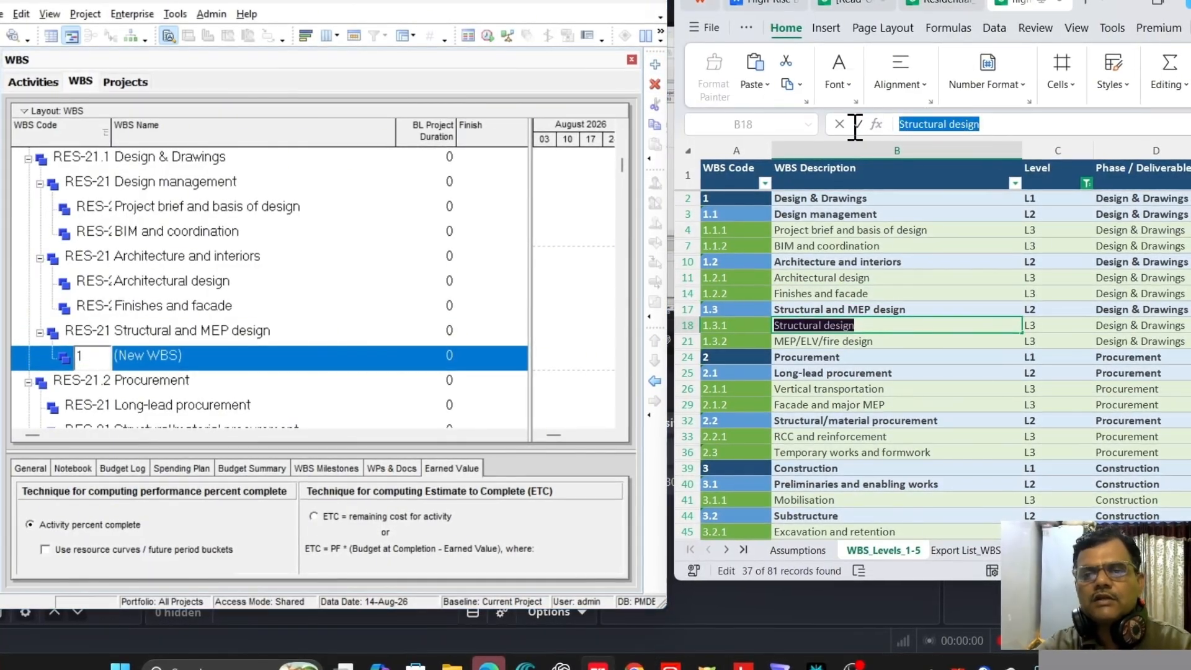
pyautogui.click(169, 359)
pyautogui.moveTo(205, 357); pyautogui.dragTo(57, 355)
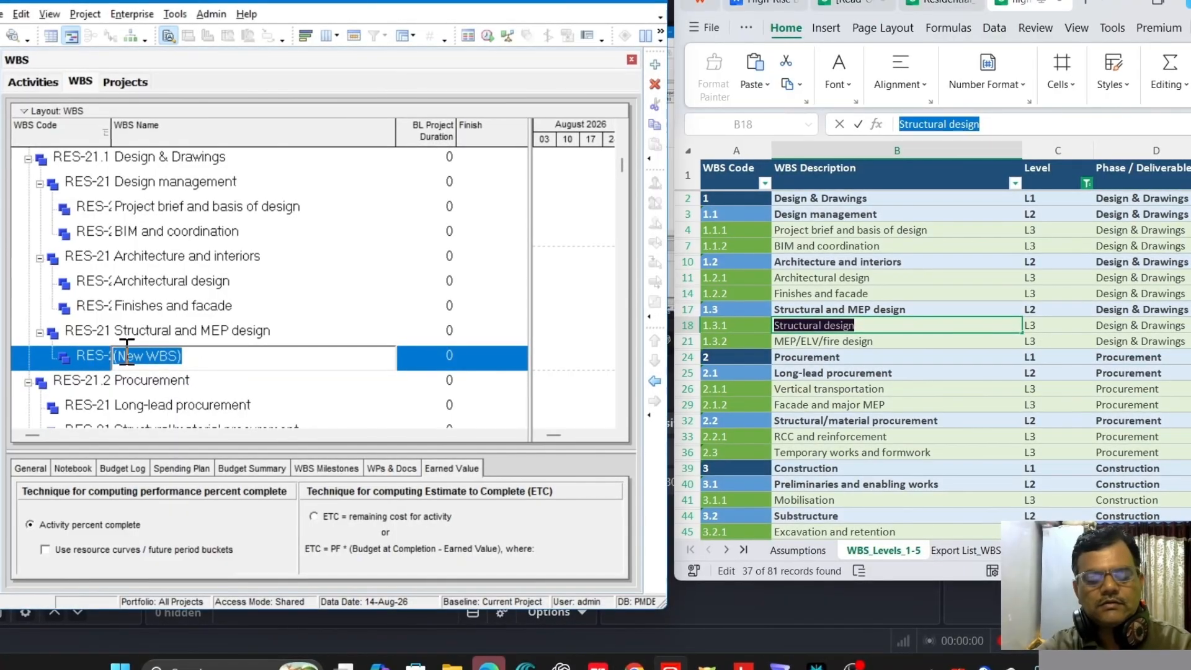
pyautogui.hotkey('ctrl', 'v')
# Step: Add a second child element under Structural and MEP design and name it MEP/ELV/fire design, copied from spreadsheet item 1.3.2
pyautogui.click(189, 332)
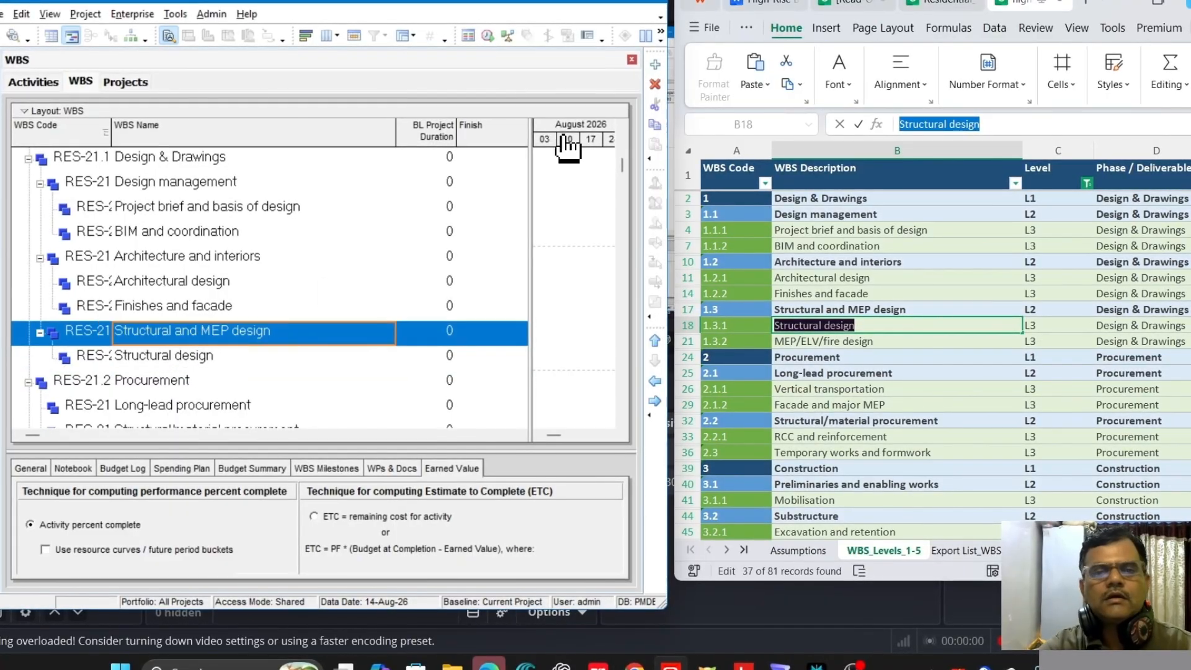
pyautogui.click(653, 64)
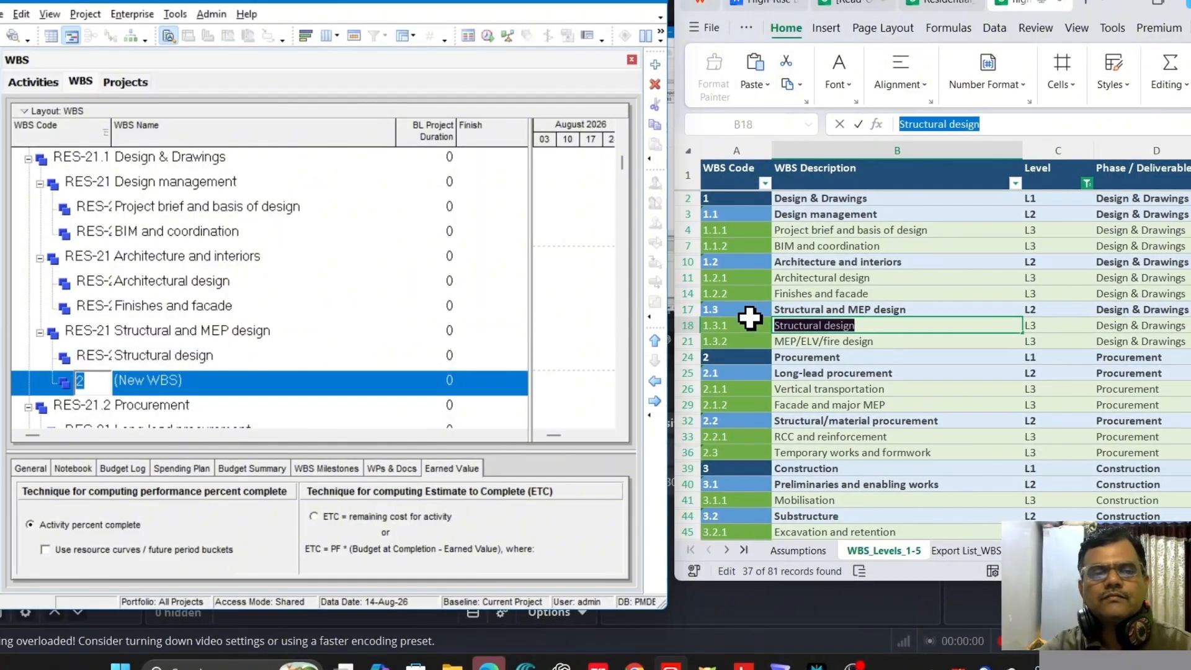
pyautogui.click(867, 345)
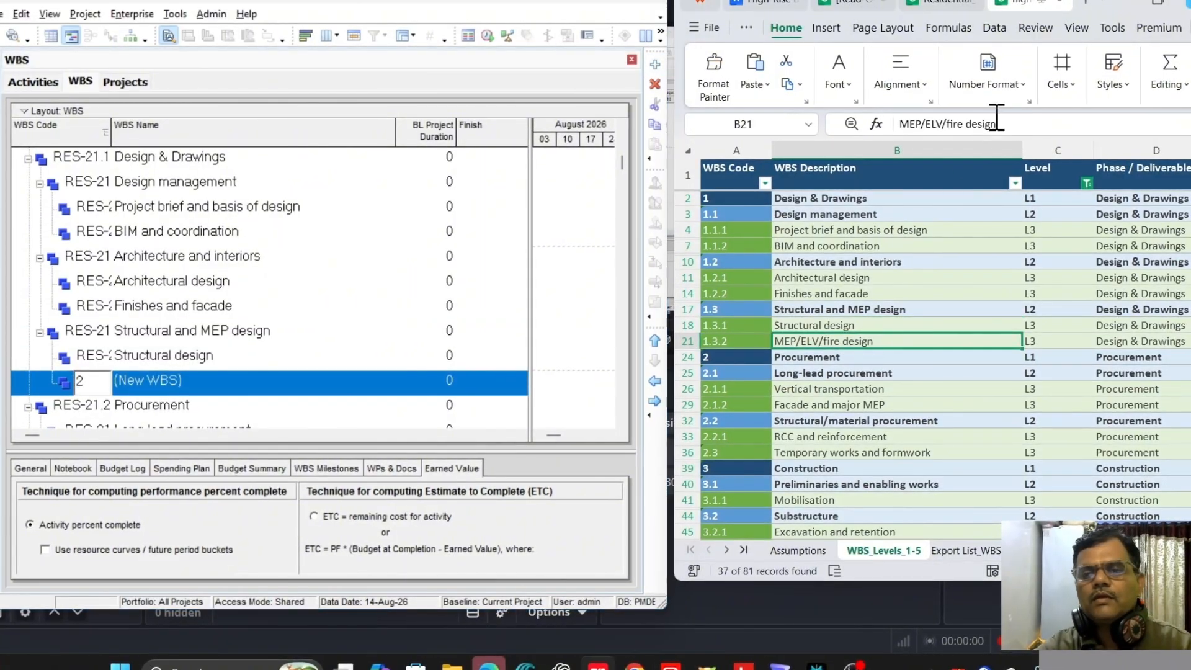
pyautogui.moveTo(996, 123); pyautogui.dragTo(857, 124)
pyautogui.hotkey('ctrl', 'c')
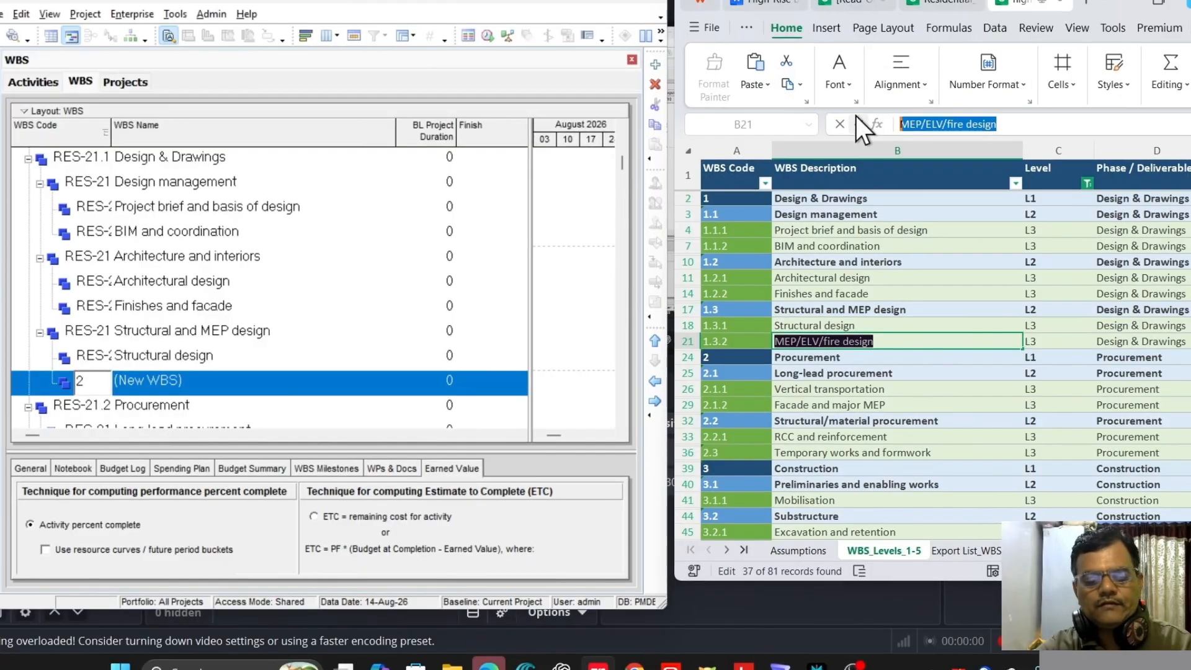
pyautogui.click(191, 385)
pyautogui.click(238, 382)
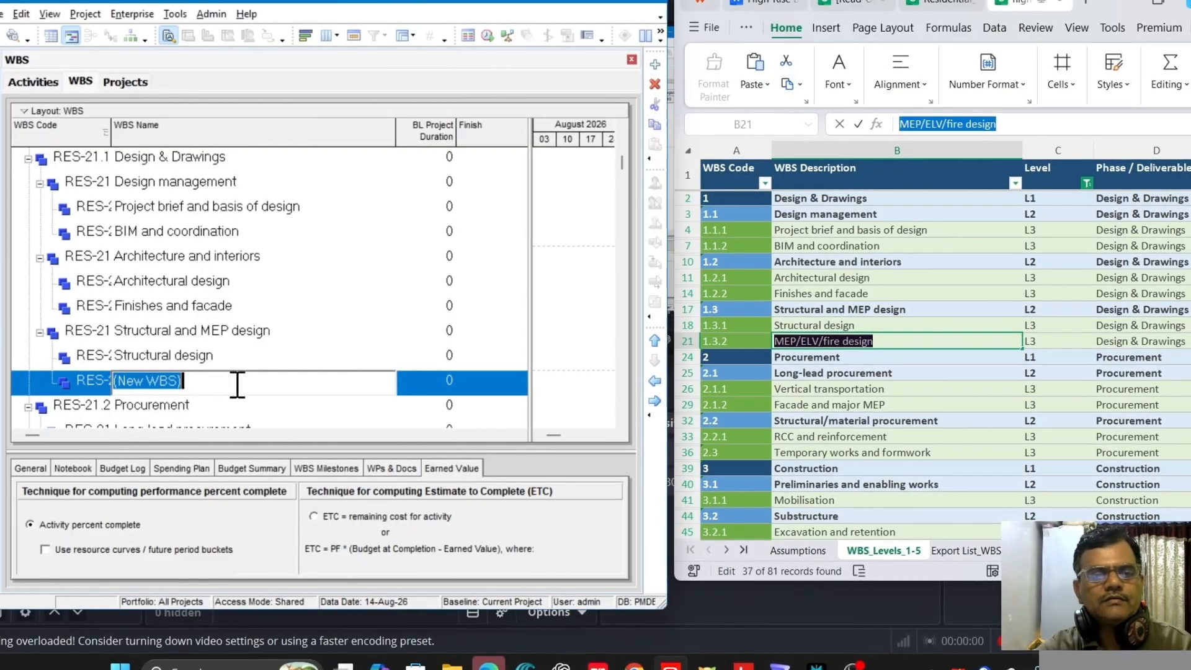
pyautogui.hotkey('ctrl', 'v')
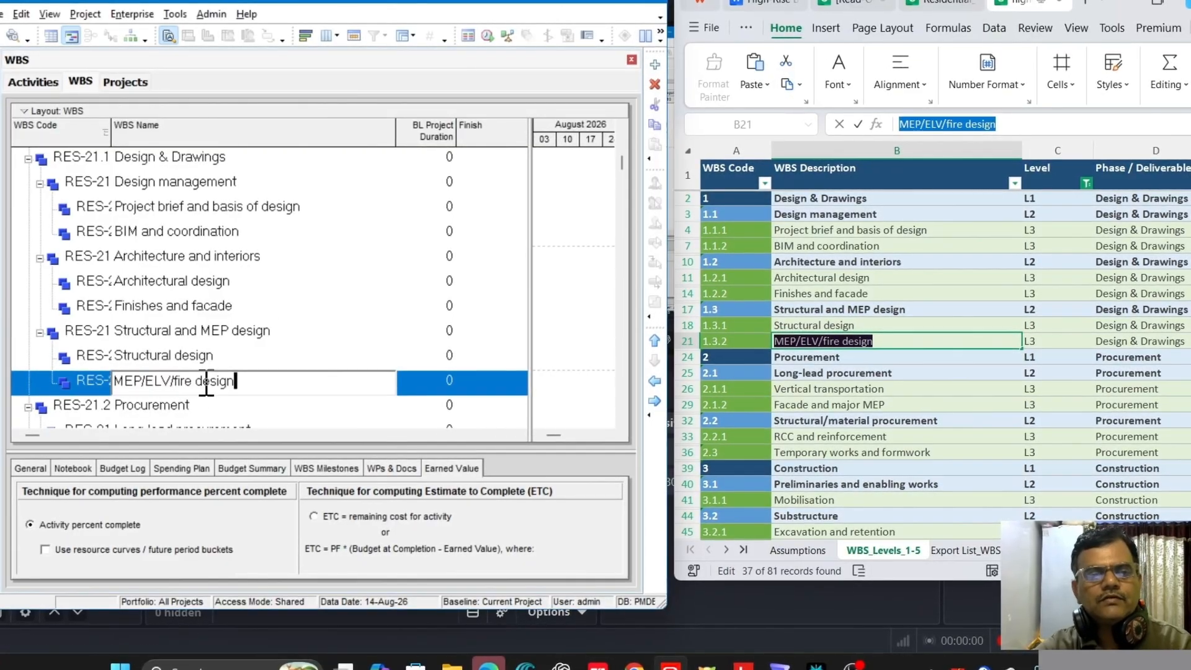
pyautogui.click(211, 359)
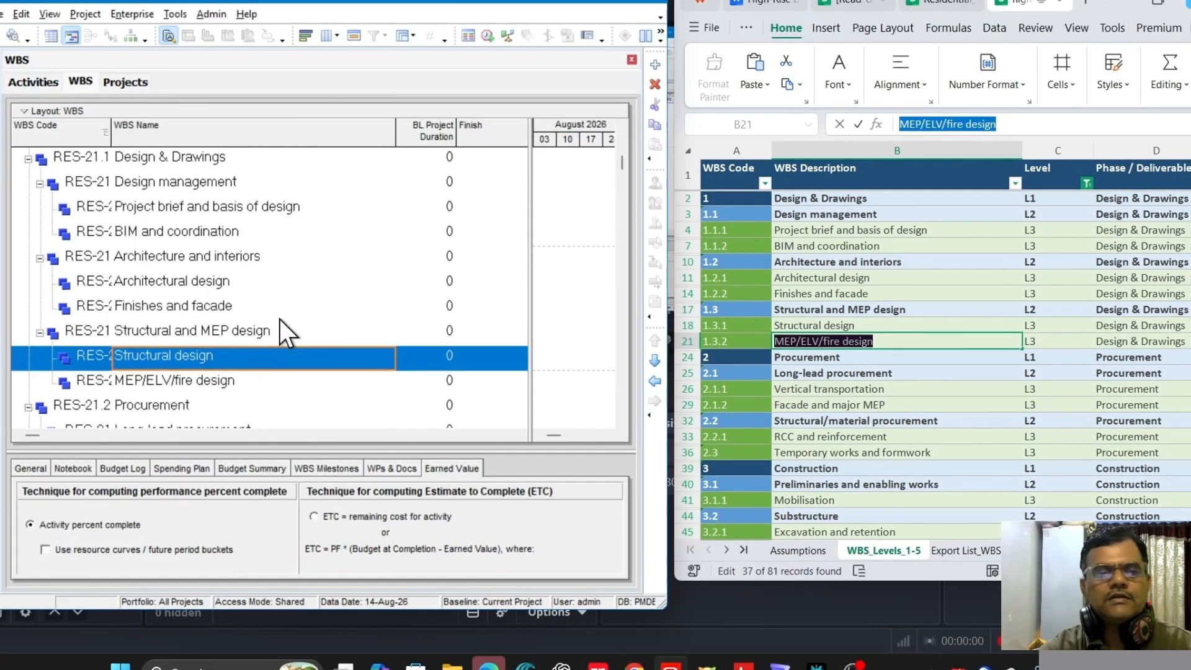
# Step: Add a child WBS element under Long-lead procurement and name it Vertical transportation, copied from spreadsheet item 2.1.1
pyautogui.scroll(-2, 280, 320)
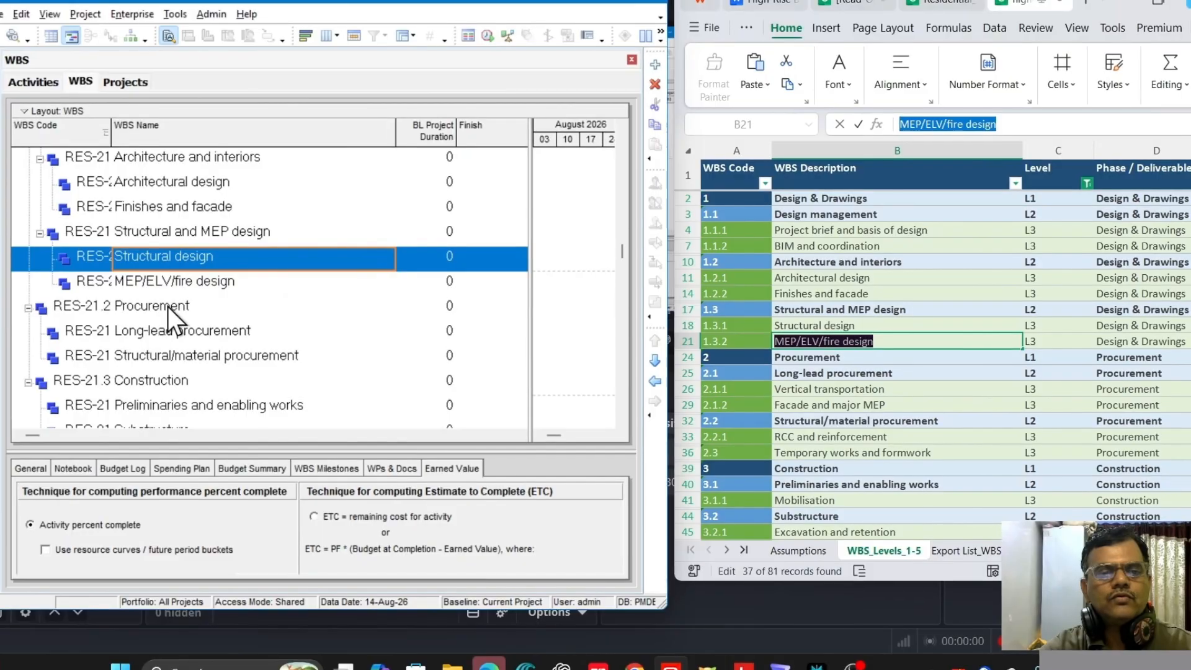
pyautogui.click(167, 306)
pyautogui.scroll(-1, 281, 321)
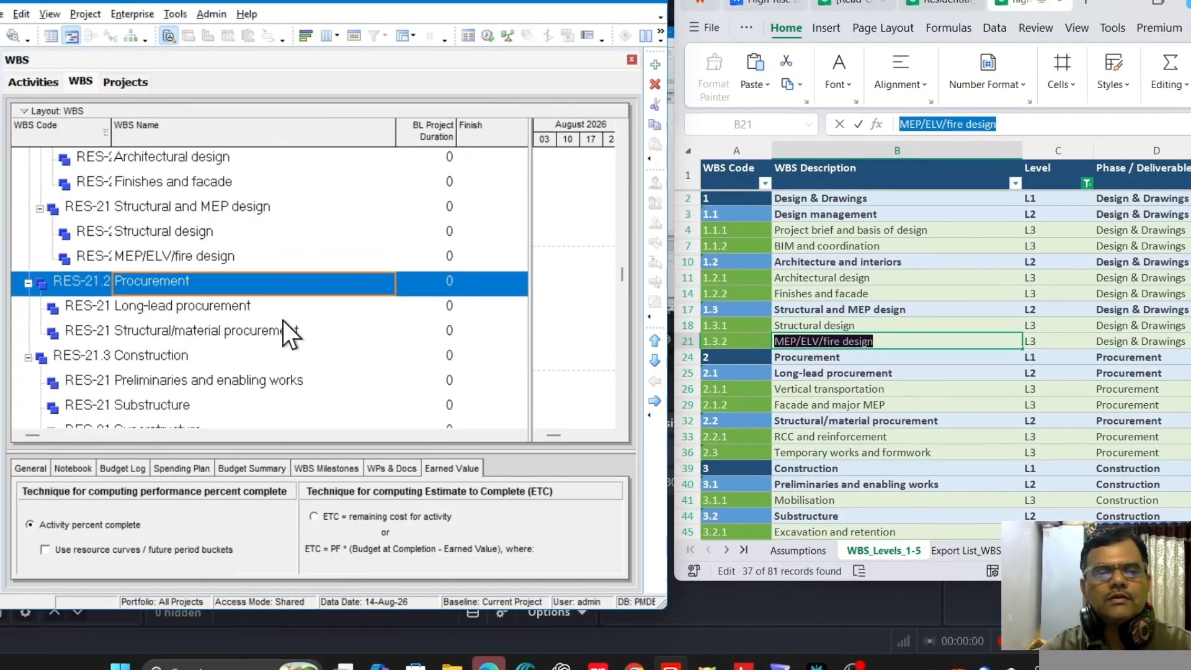
pyautogui.click(209, 309)
pyautogui.click(853, 382)
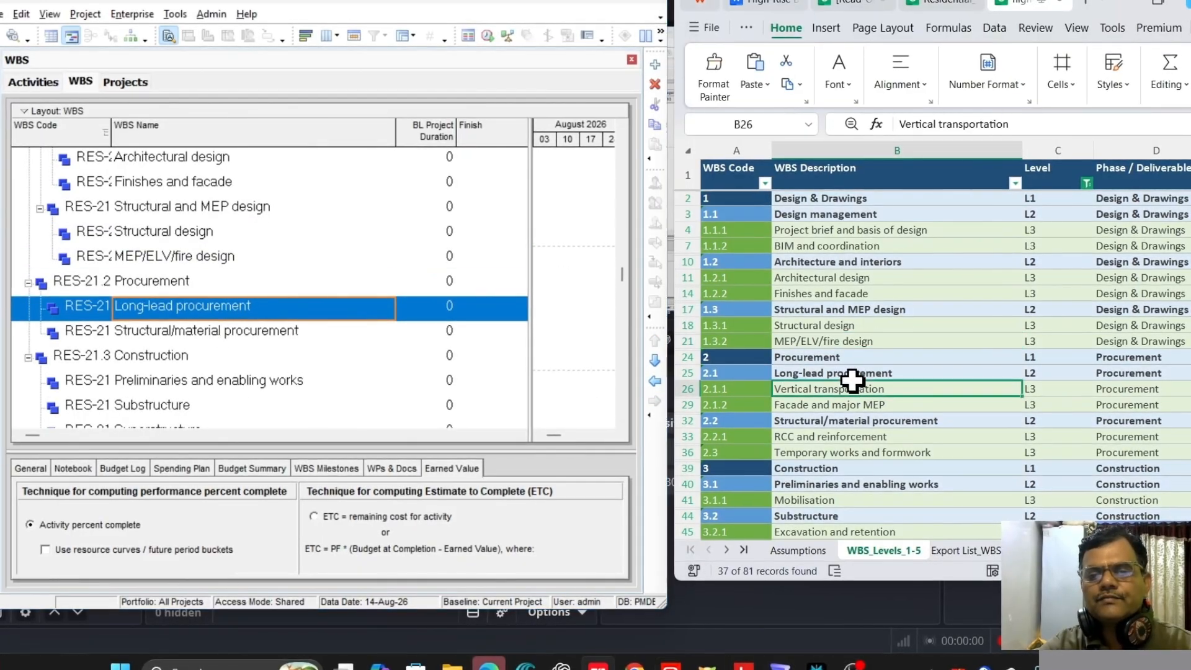
pyautogui.scroll(-3, 853, 381)
pyautogui.click(863, 327)
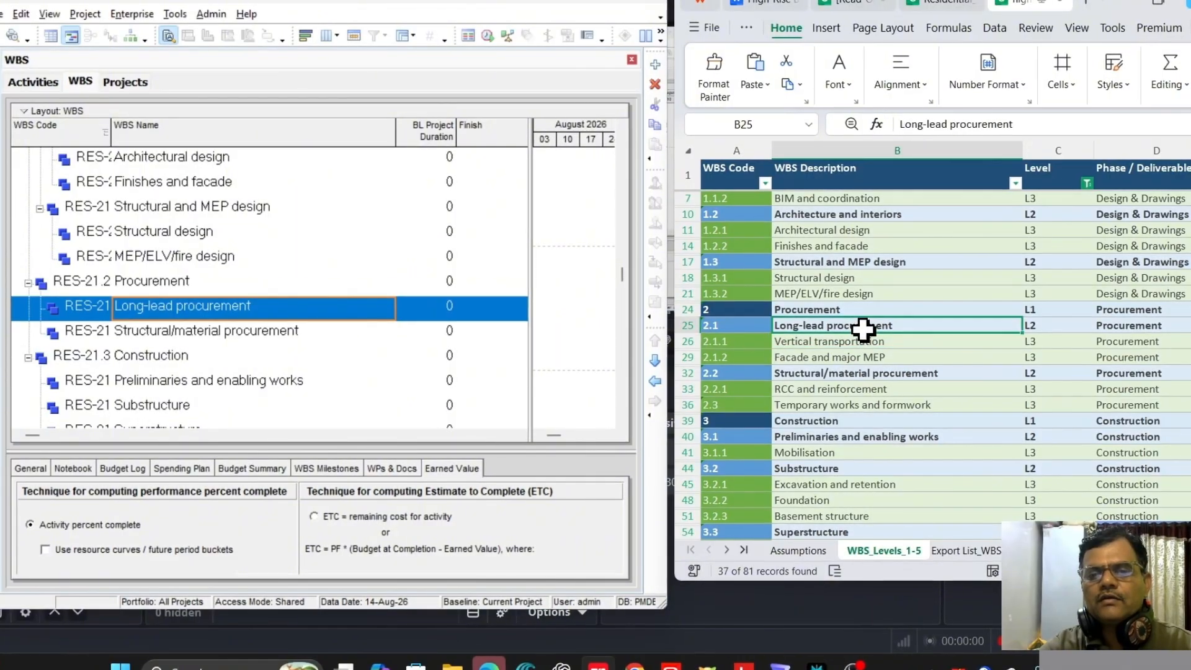
pyautogui.click(859, 342)
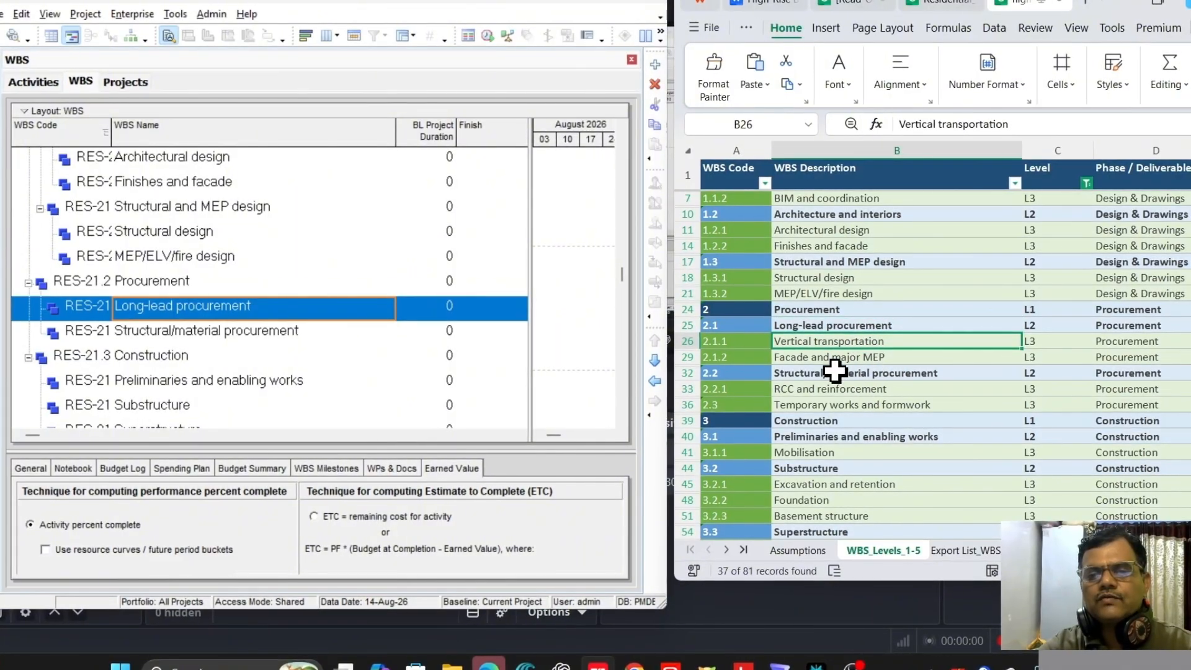
pyautogui.click(847, 360)
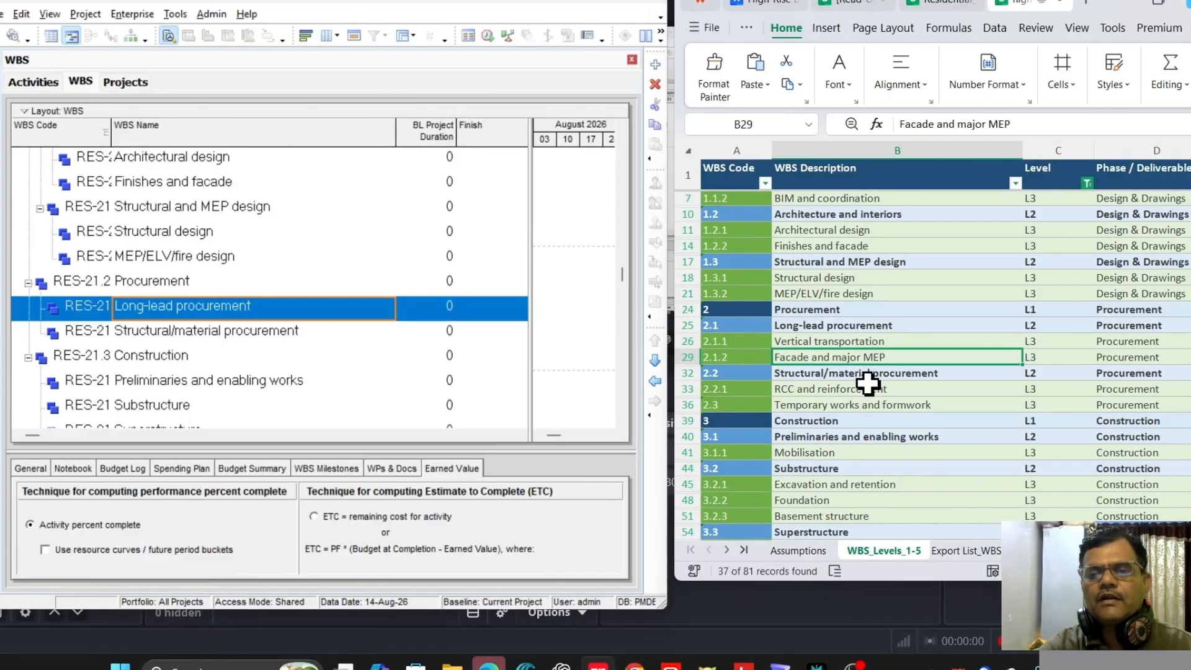
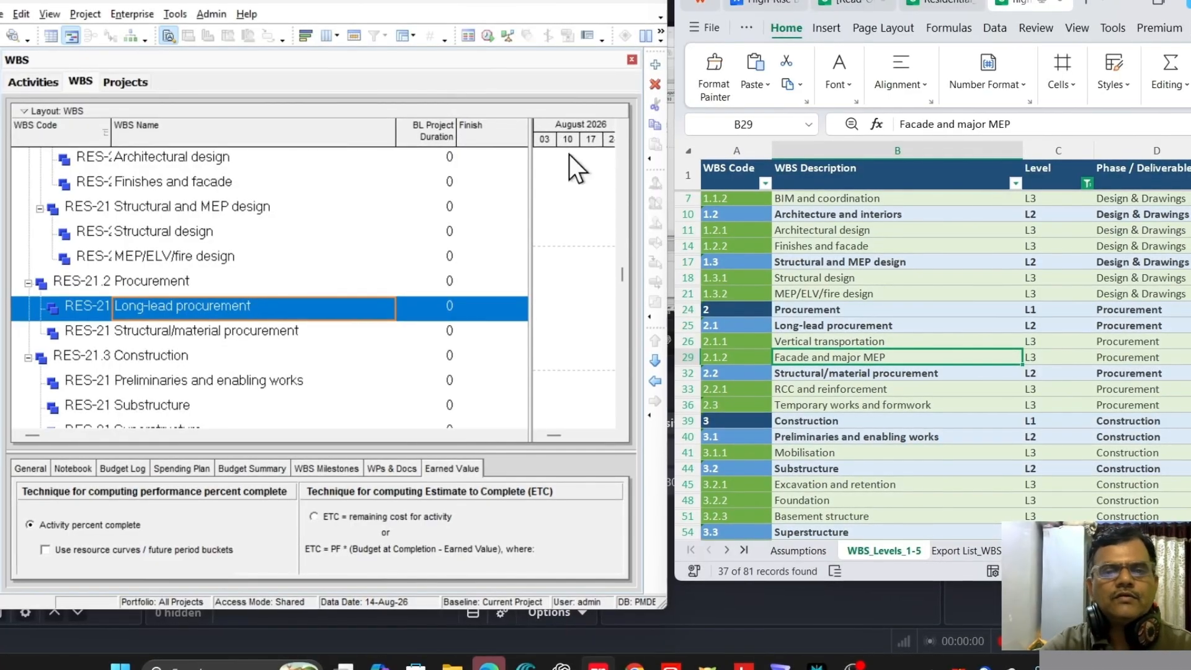
pyautogui.click(655, 64)
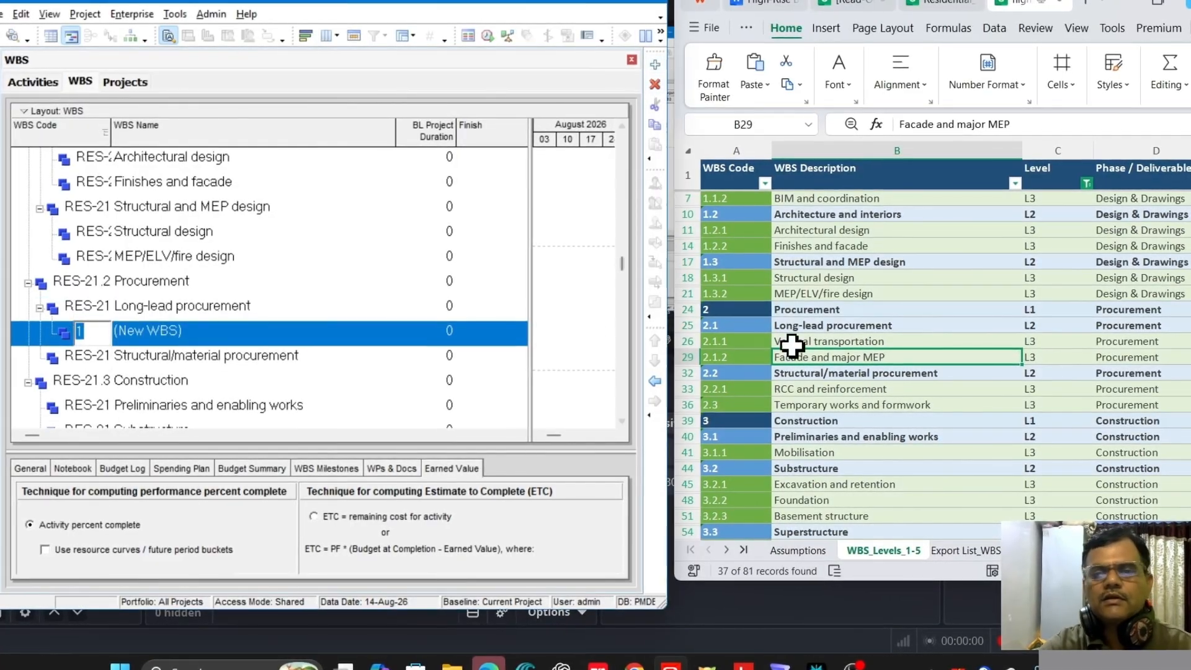
pyautogui.click(831, 342)
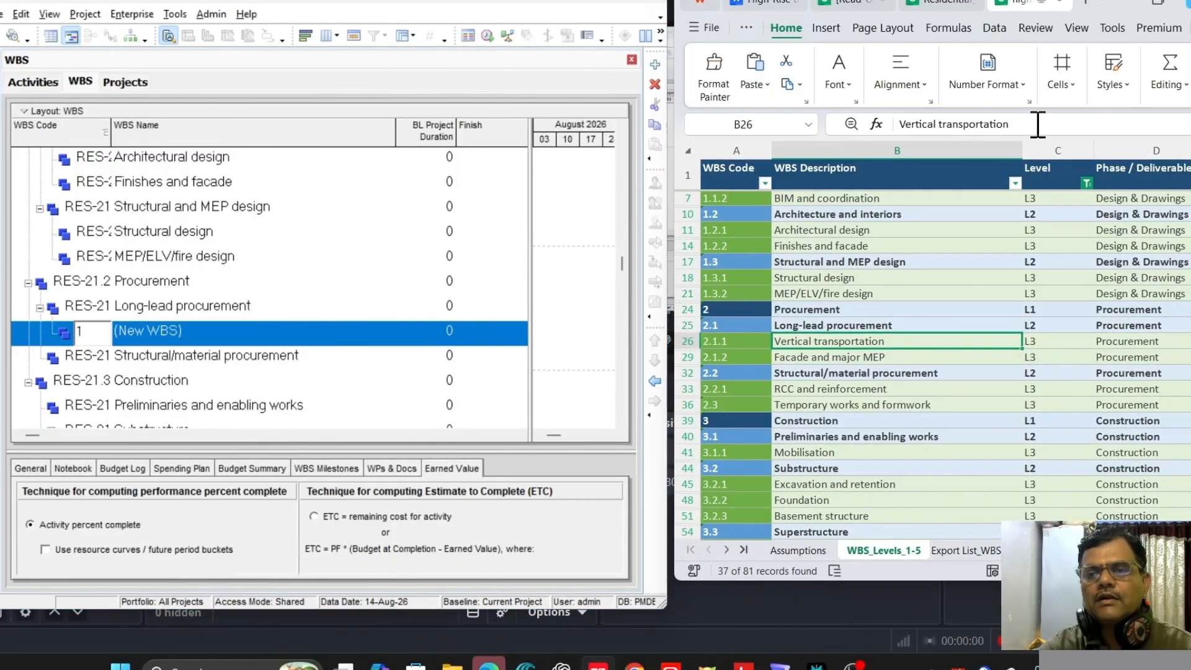
pyautogui.moveTo(1031, 126); pyautogui.dragTo(893, 127)
pyautogui.hotkey('ctrl', 'c')
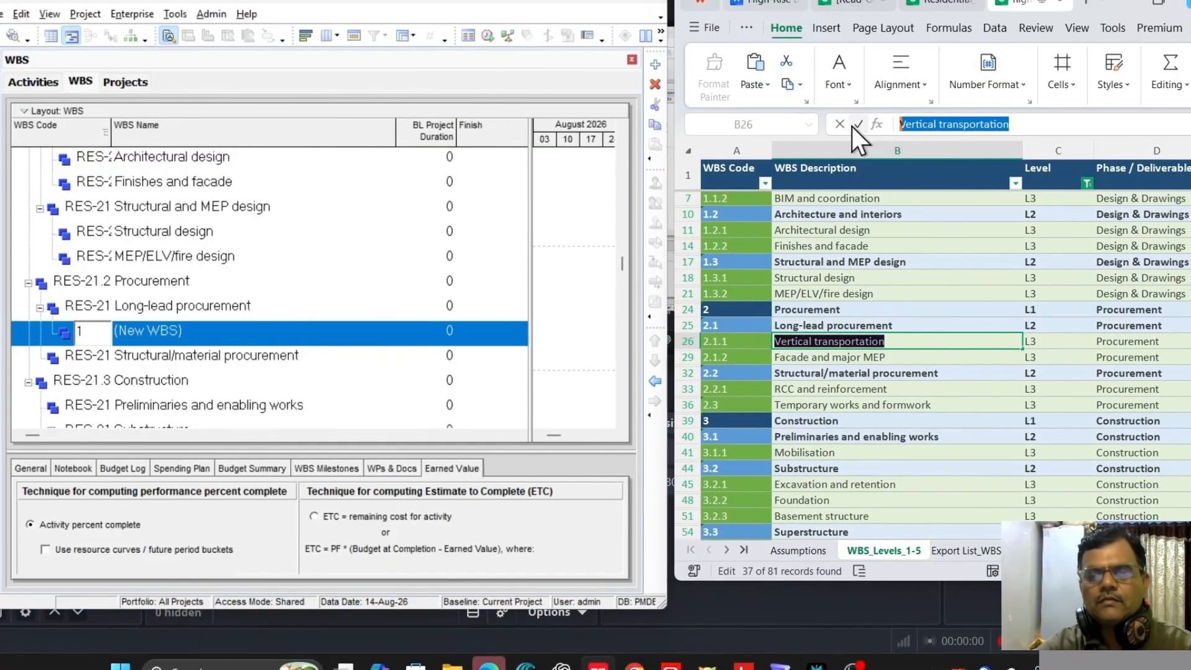
pyautogui.click(187, 338)
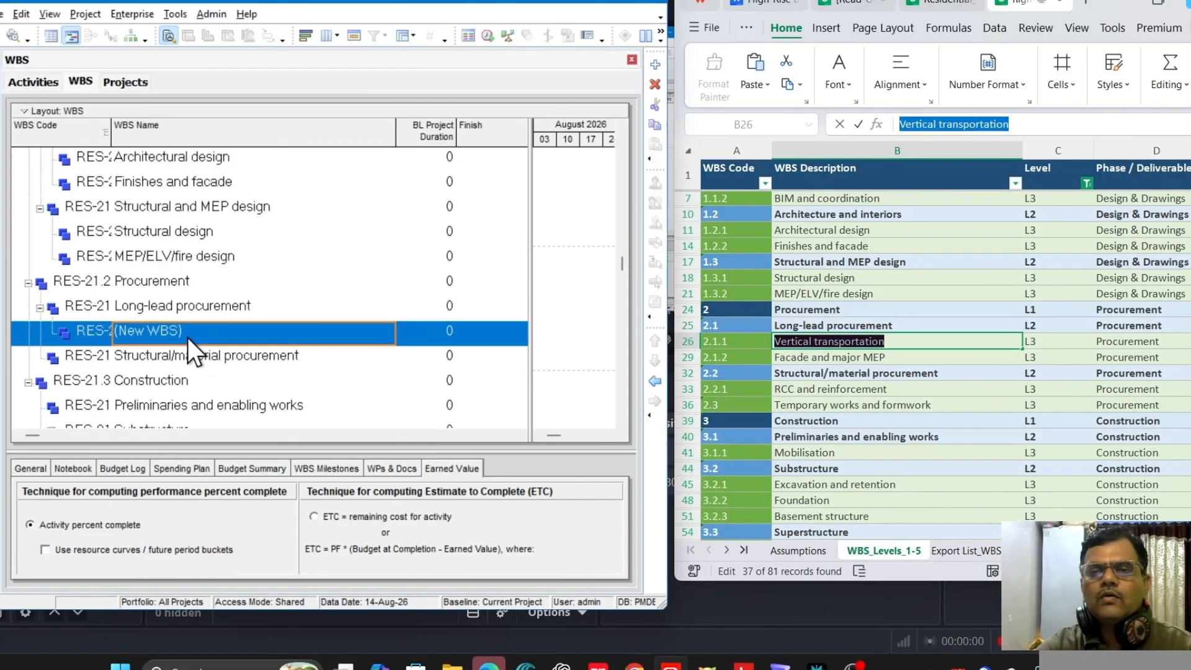
pyautogui.moveTo(202, 330); pyautogui.dragTo(108, 329)
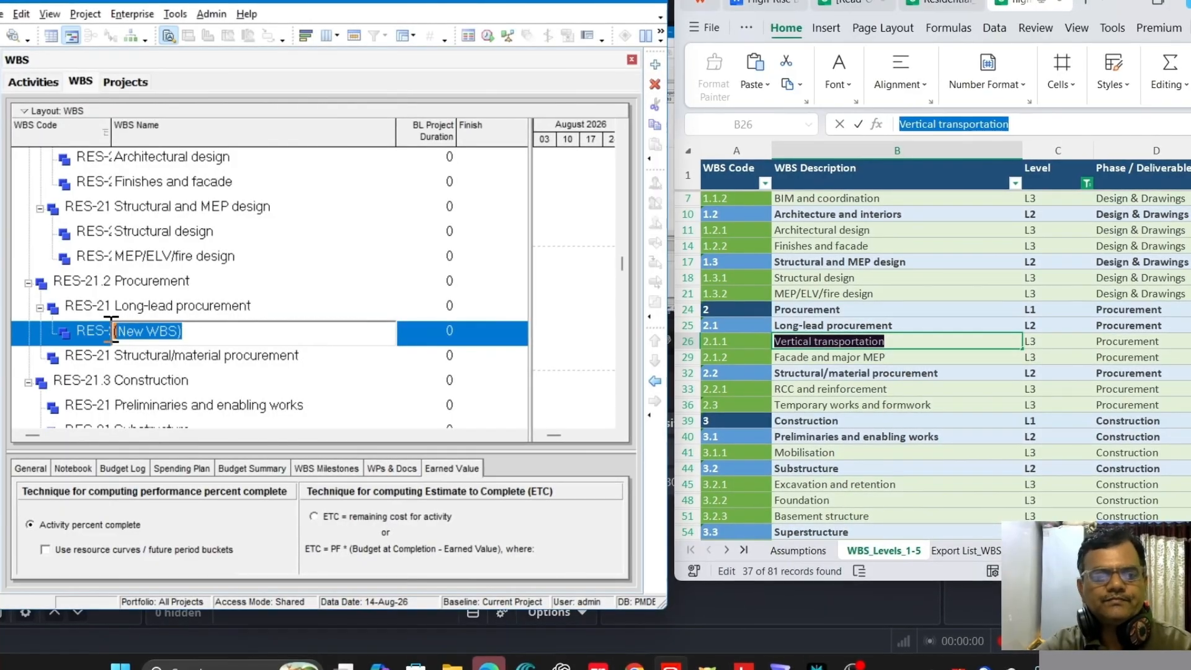
pyautogui.hotkey('ctrl', 'v')
pyautogui.press('Return')
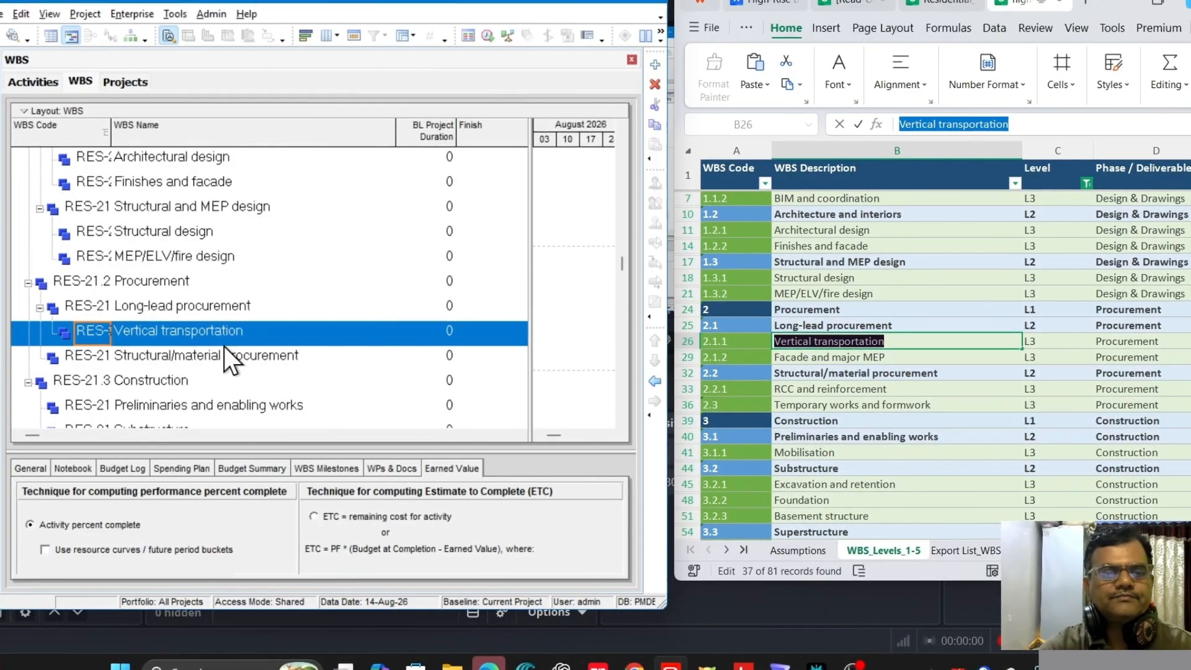
# Step: Add a second child element under Long-lead procurement and name it Facade and major MEP, copied from spreadsheet item 2.1.2
pyautogui.click(199, 305)
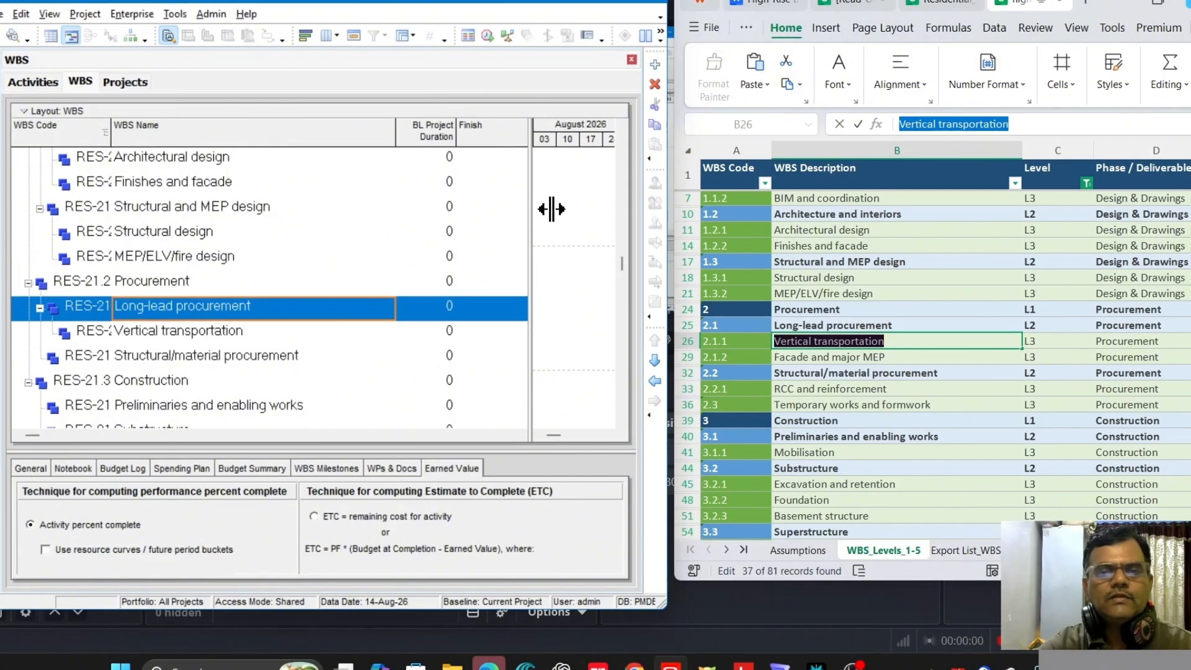
pyautogui.click(656, 65)
pyautogui.click(881, 360)
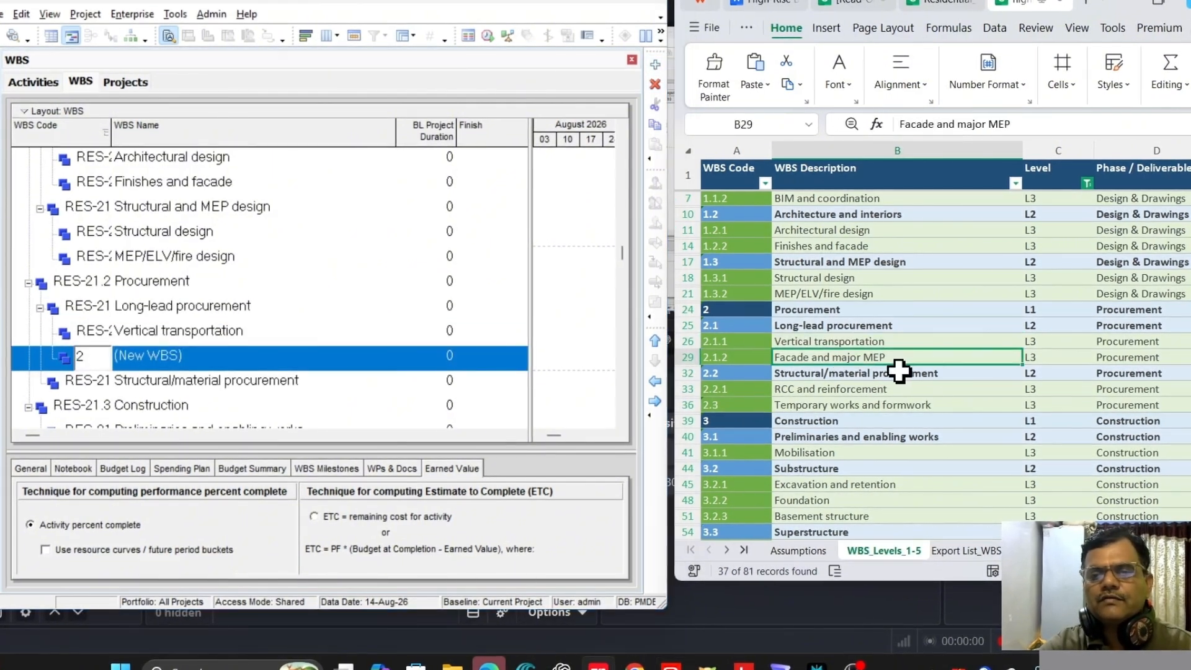
pyautogui.moveTo(1028, 126); pyautogui.dragTo(858, 120)
pyautogui.hotkey('ctrl', 'c')
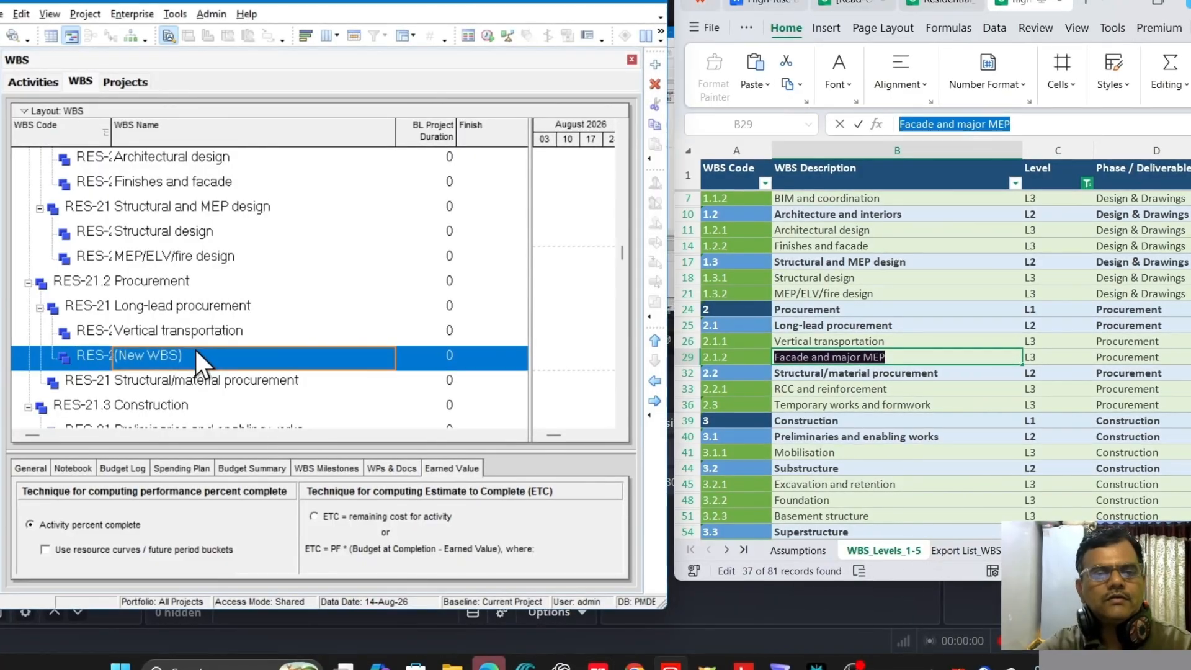
pyautogui.click(240, 355)
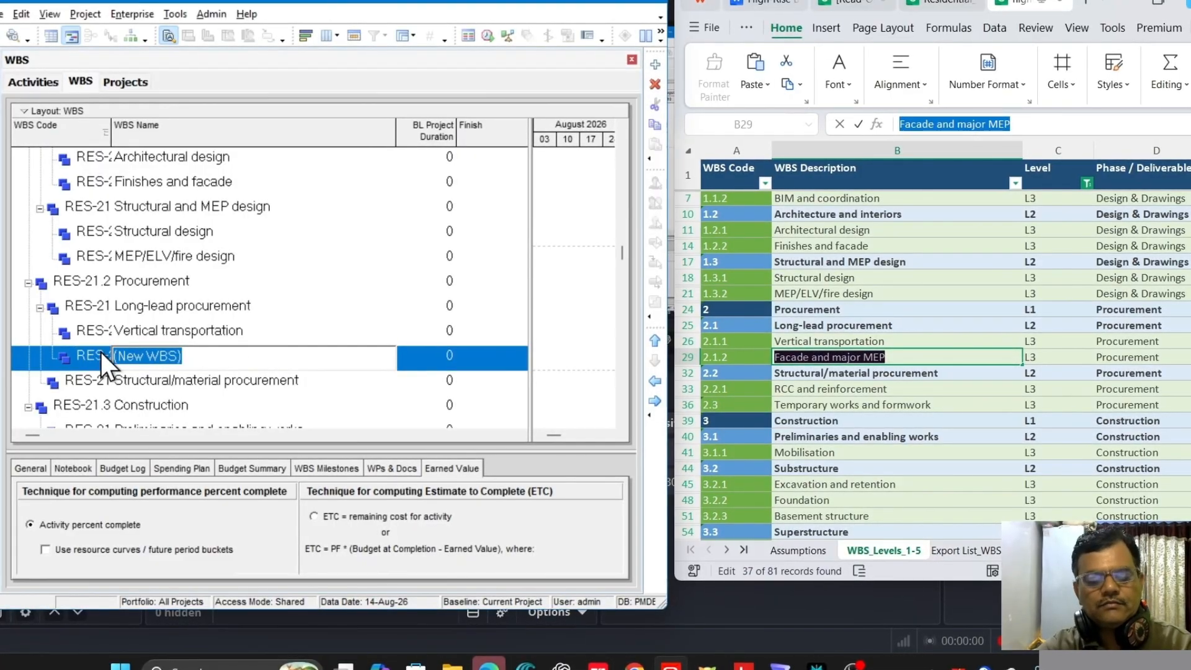
pyautogui.hotkey('ctrl', 'v')
pyautogui.click(198, 332)
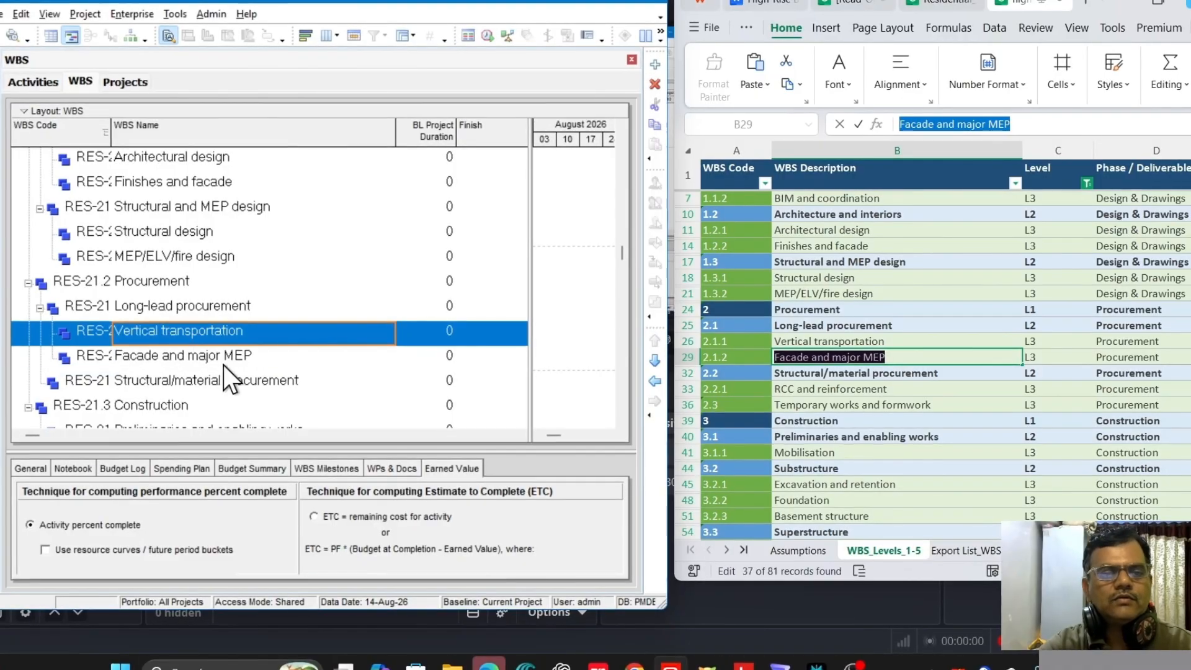
# Step: Add a child WBS element under Structural/material procurement and name it RCC and reinforcement, copied from spreadsheet item 2.2.1
pyautogui.scroll(-1, 223, 366)
pyautogui.click(229, 330)
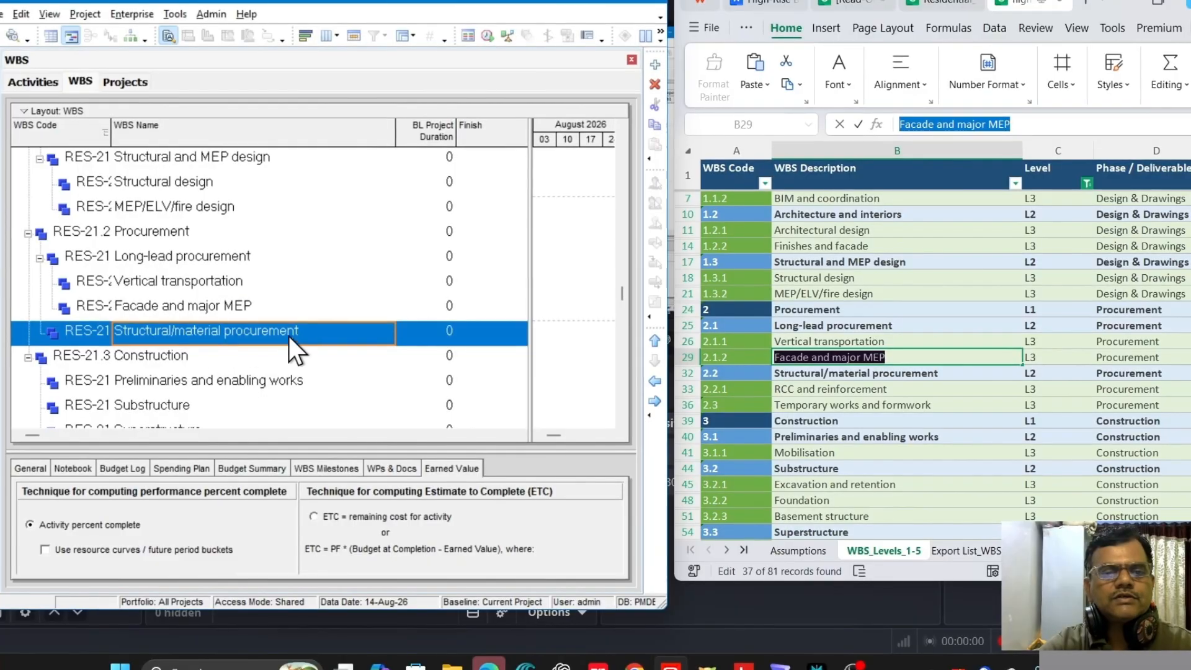
pyautogui.click(656, 64)
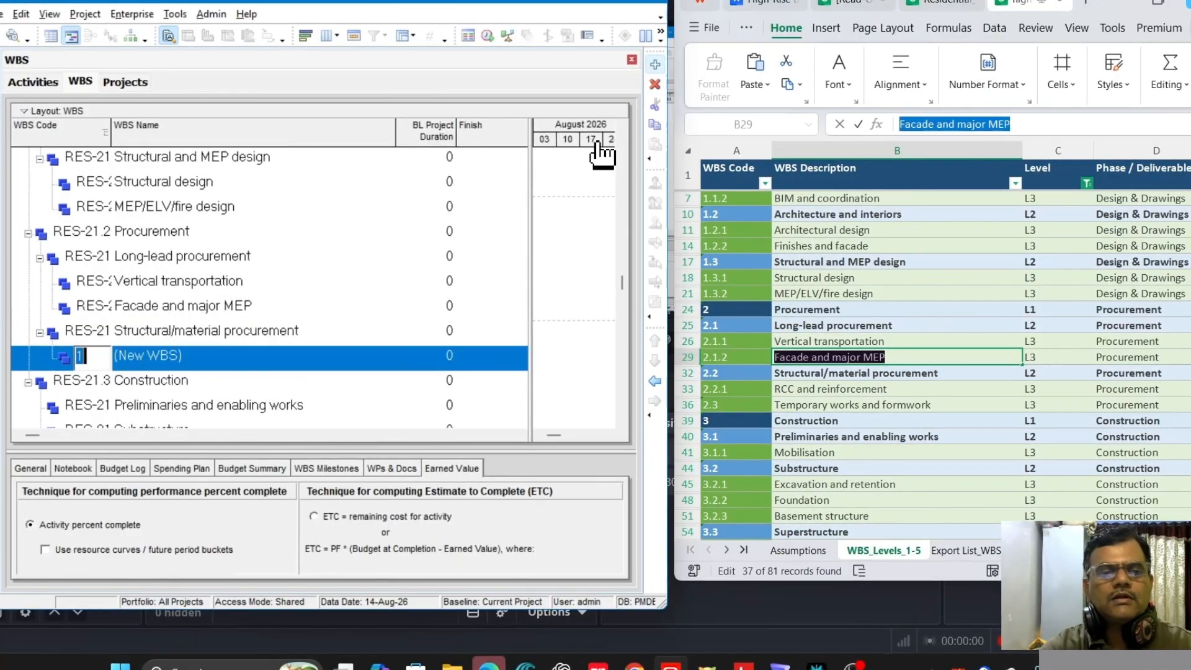
pyautogui.click(846, 389)
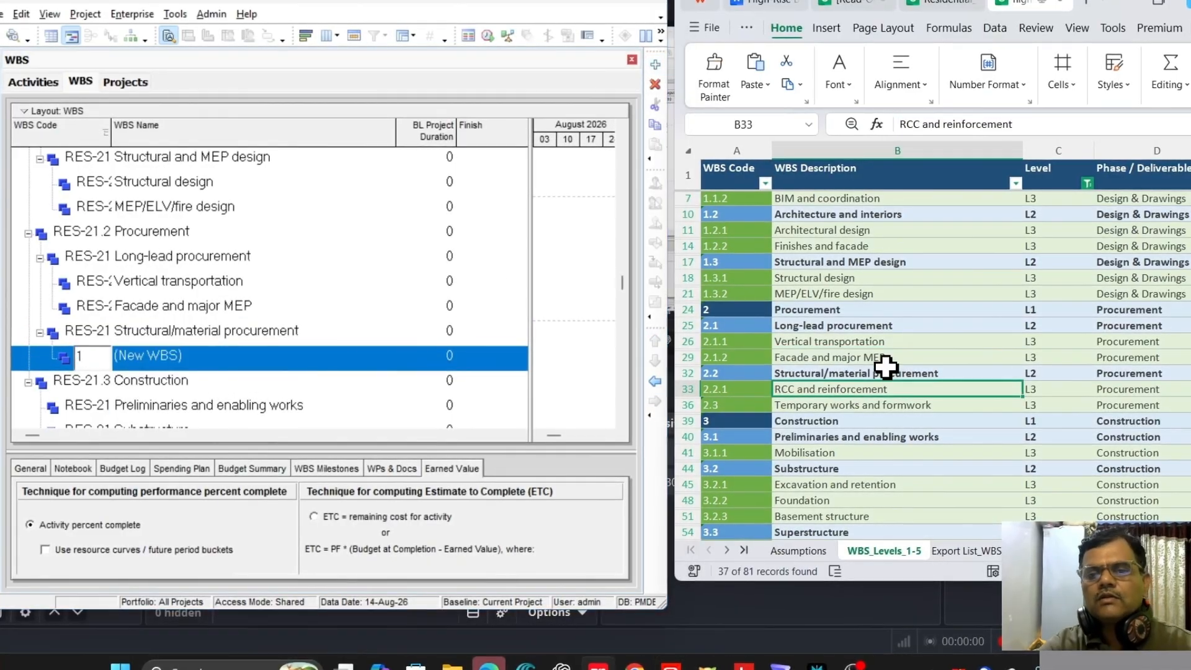
pyautogui.moveTo(1029, 126); pyautogui.dragTo(897, 125)
pyautogui.hotkey('ctrl', 'c')
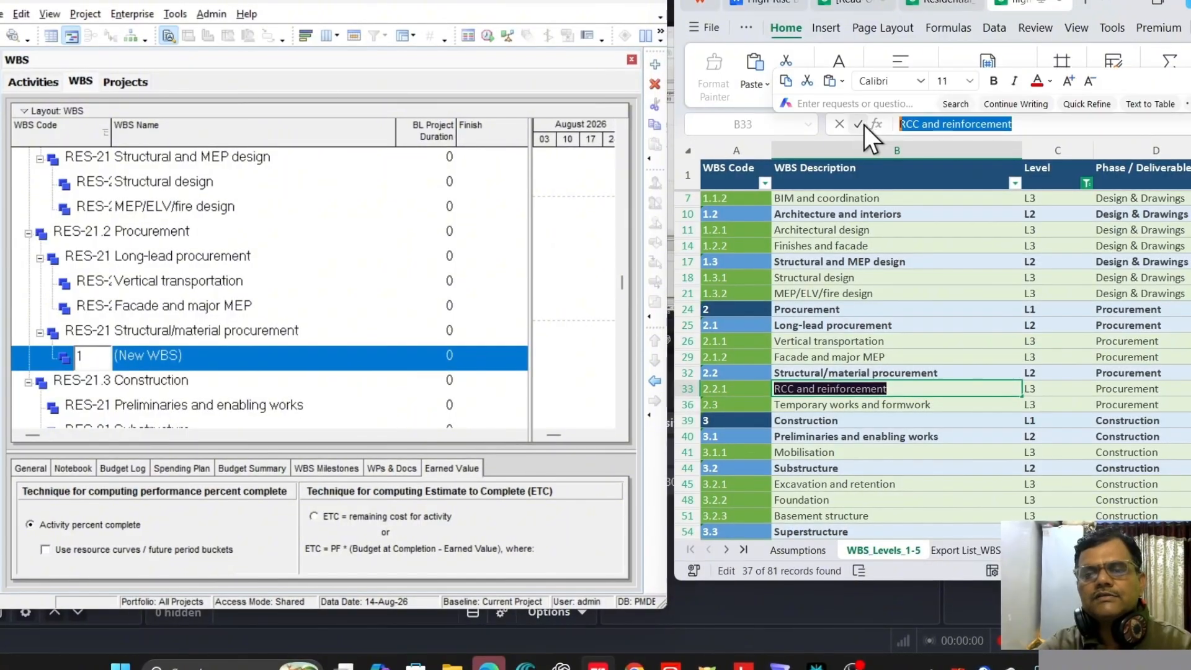
pyautogui.click(187, 365)
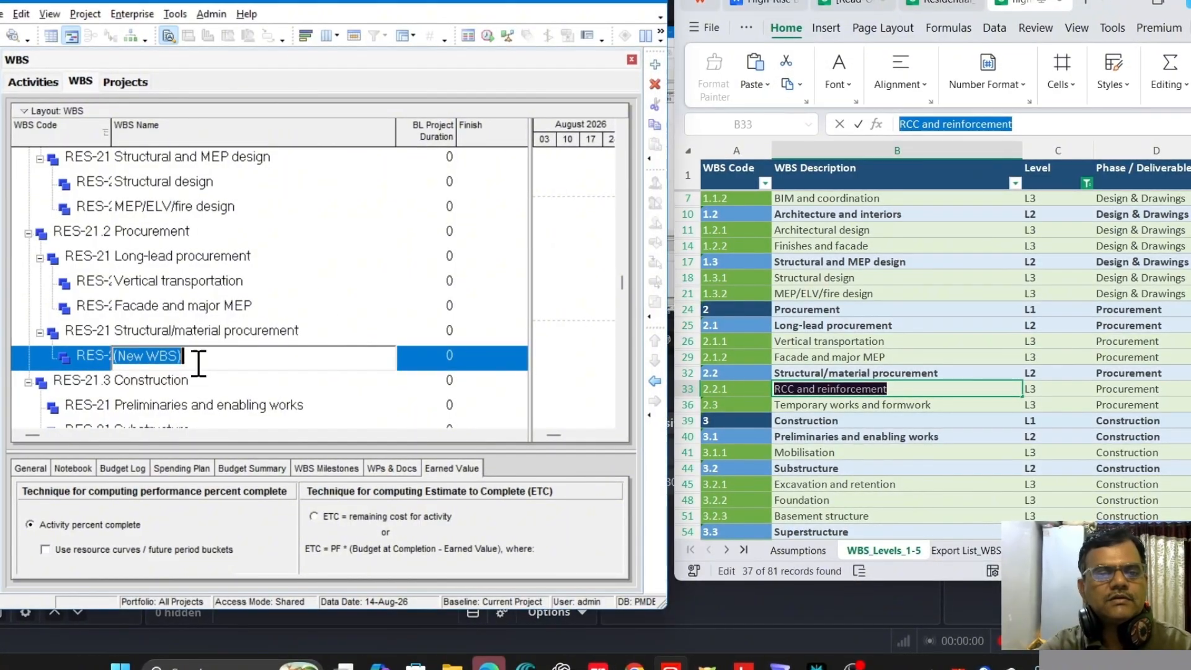
pyautogui.moveTo(188, 348); pyautogui.dragTo(42, 349)
pyautogui.hotkey('ctrl', 'v')
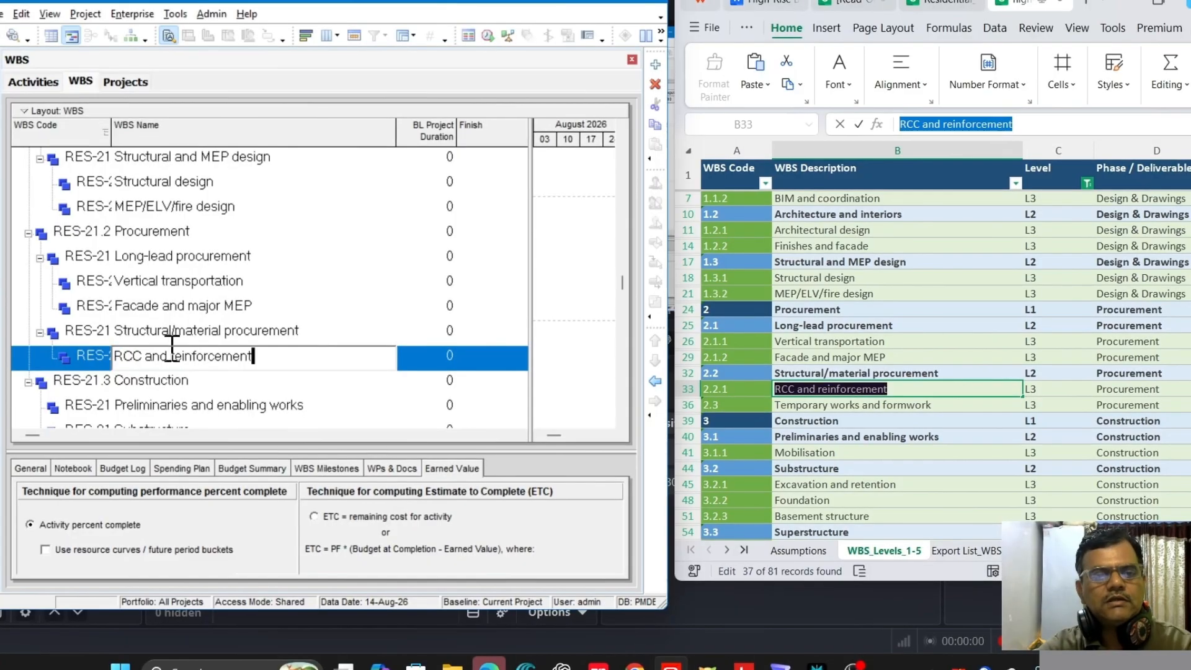
# Step: Add a second child element under Structural/material procurement and name it Temporary works and formwork, copied from spreadsheet item 2.3
pyautogui.click(214, 334)
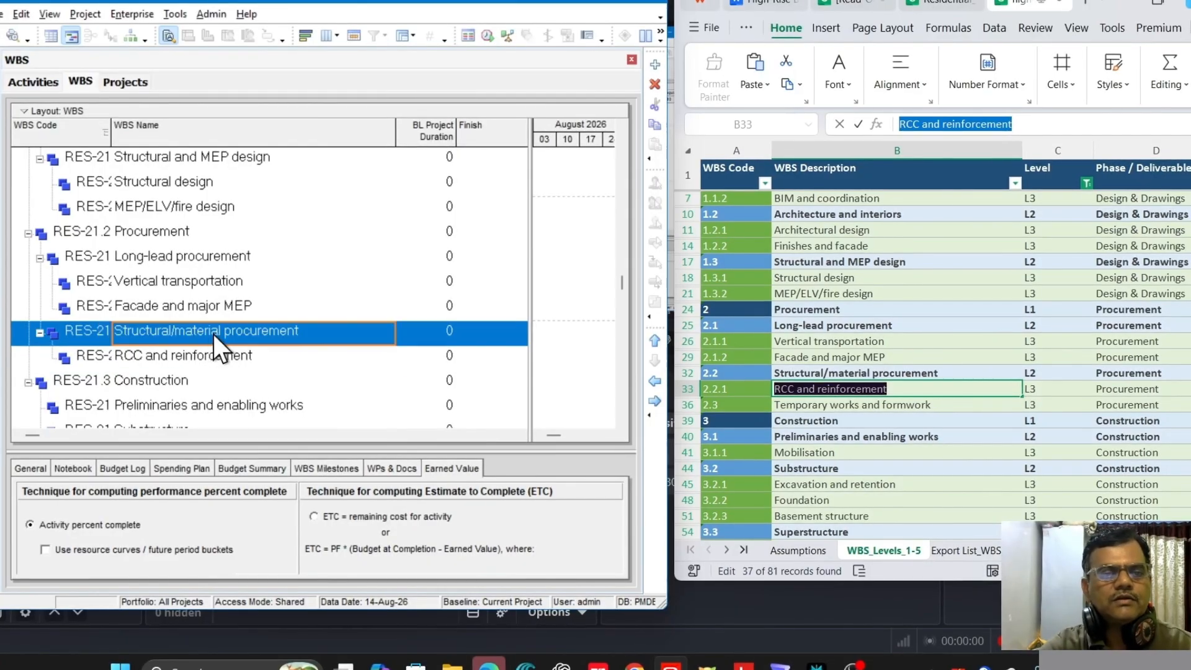
pyautogui.click(654, 64)
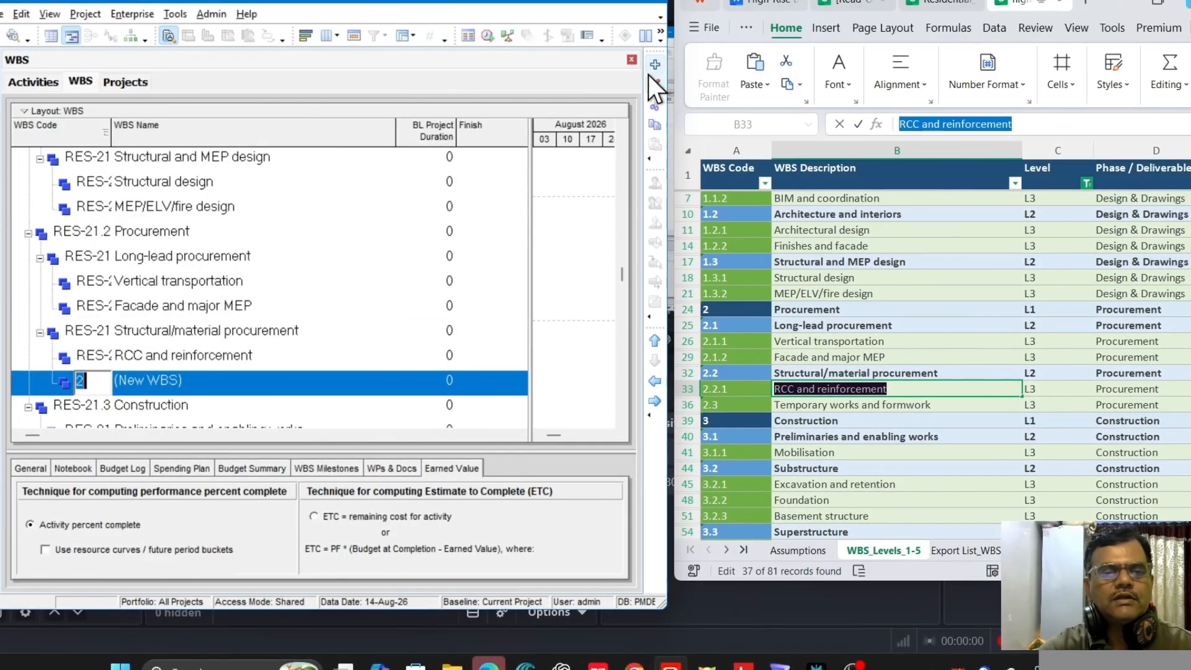
pyautogui.click(891, 409)
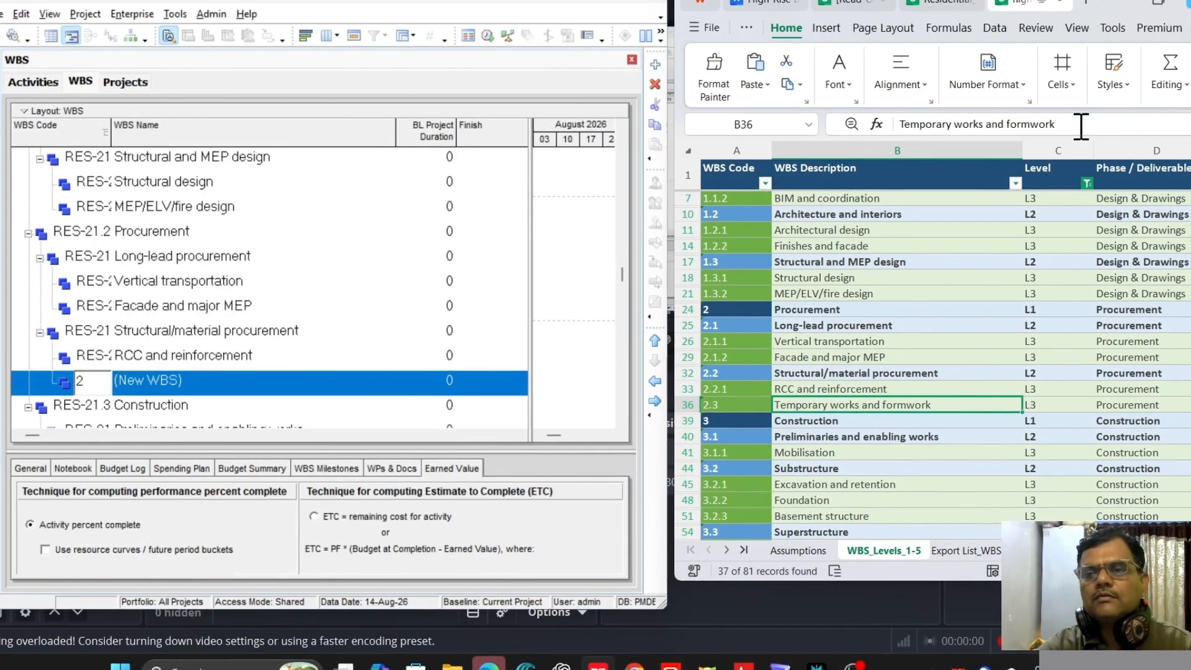
pyautogui.moveTo(1063, 124); pyautogui.dragTo(877, 124)
pyautogui.hotkey('ctrl', 'c')
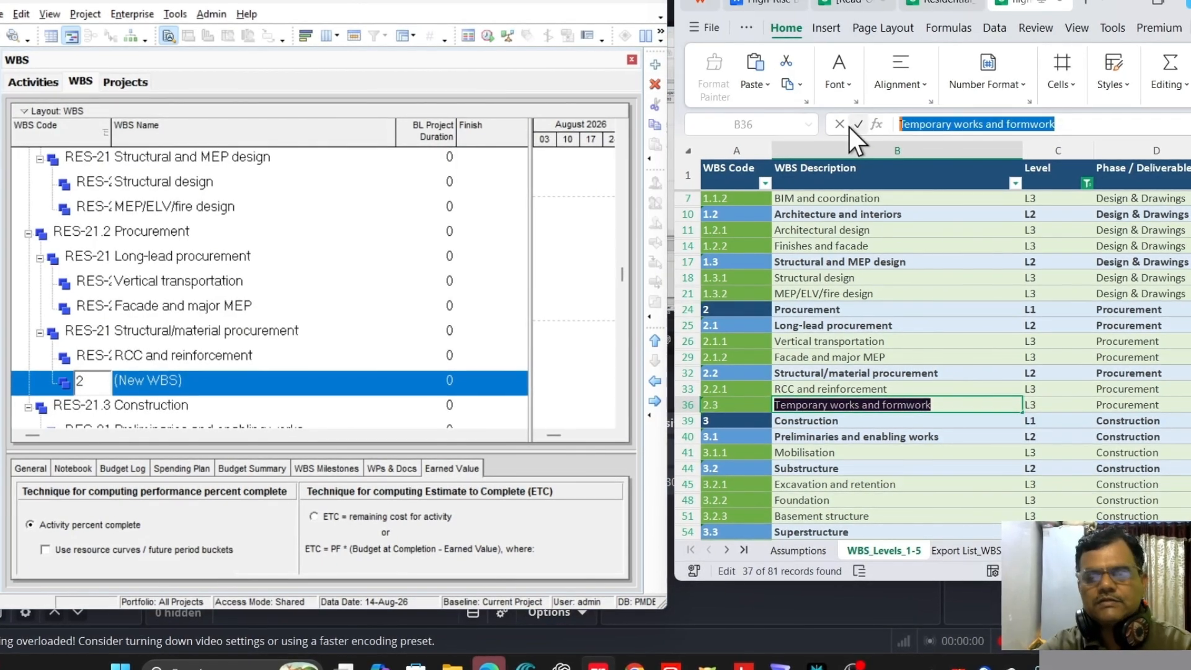
pyautogui.click(186, 377)
pyautogui.moveTo(240, 380); pyautogui.dragTo(85, 378)
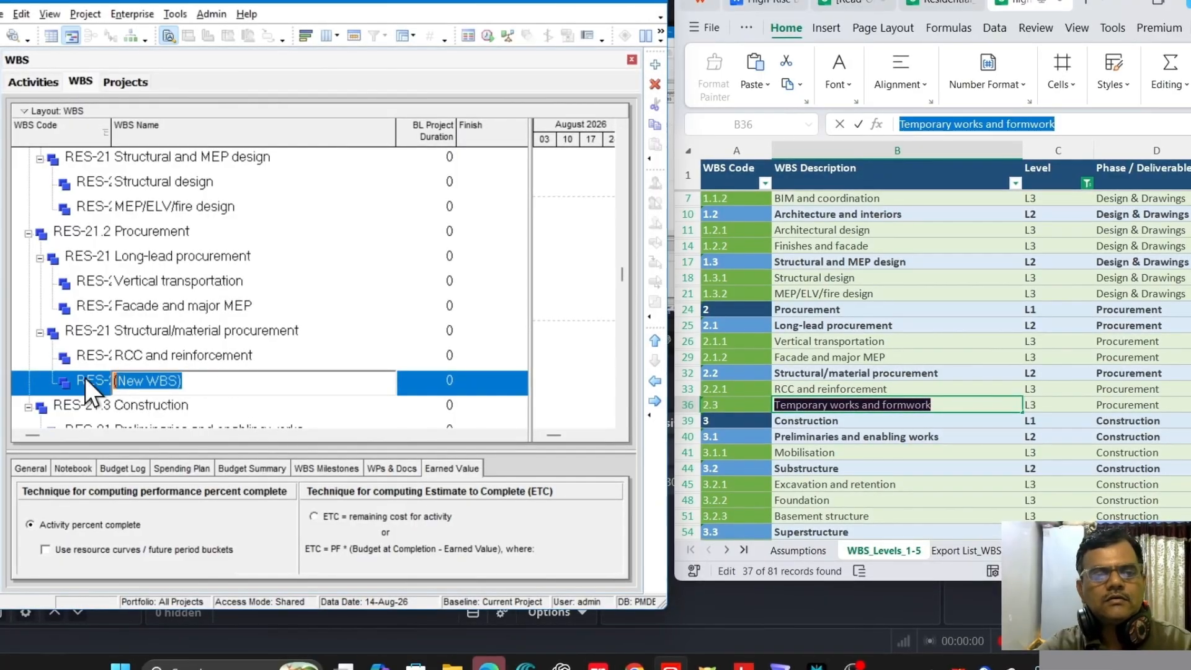
pyautogui.hotkey('ctrl', 'v')
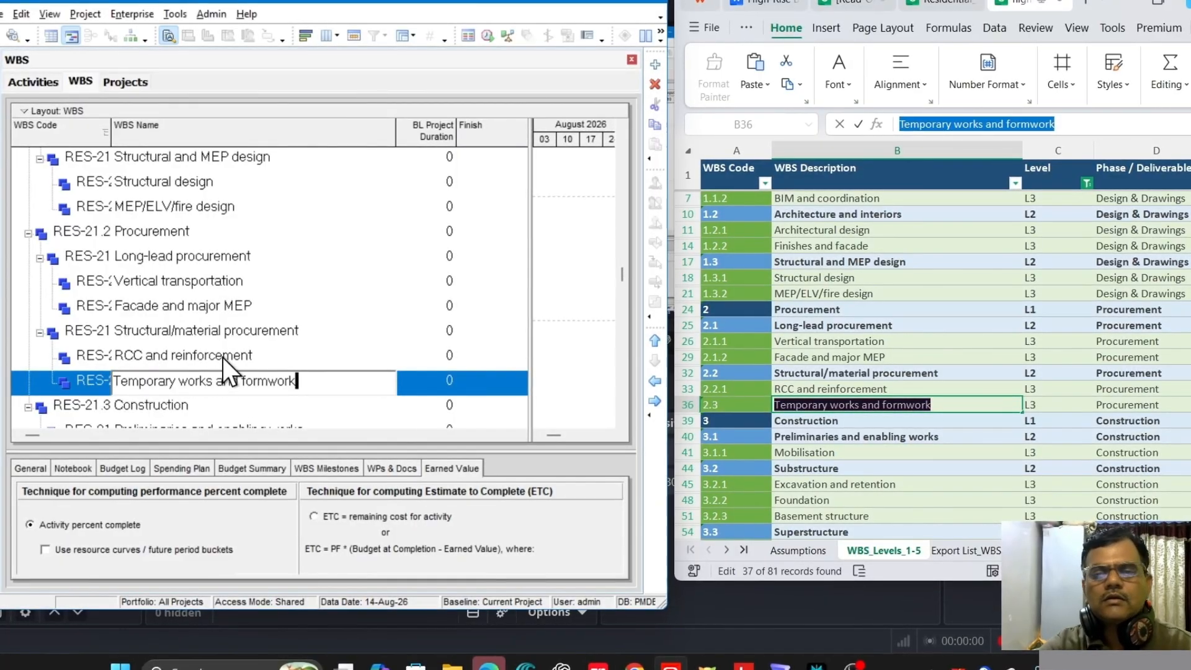
pyautogui.click(222, 357)
# Step: Add a child WBS element under Preliminaries and enabling works and name it Mobilisation, copied from spreadsheet item 3.1.1
pyautogui.scroll(-1, 261, 353)
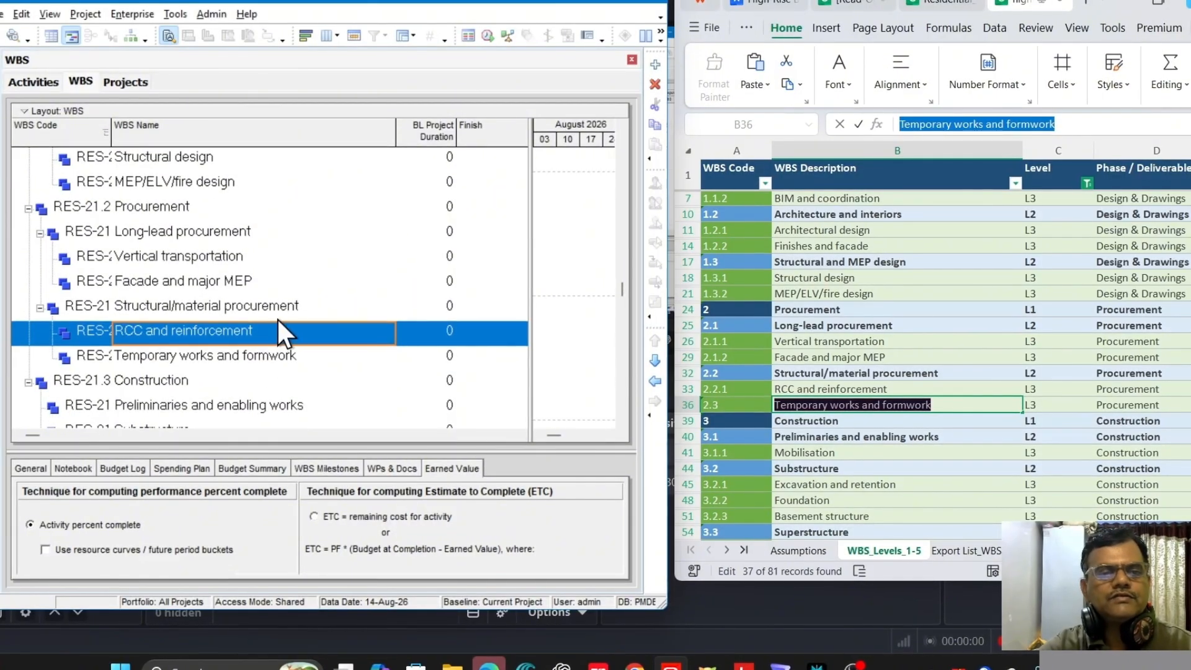
pyautogui.scroll(-1, 279, 319)
pyautogui.scroll(-3, 308, 292)
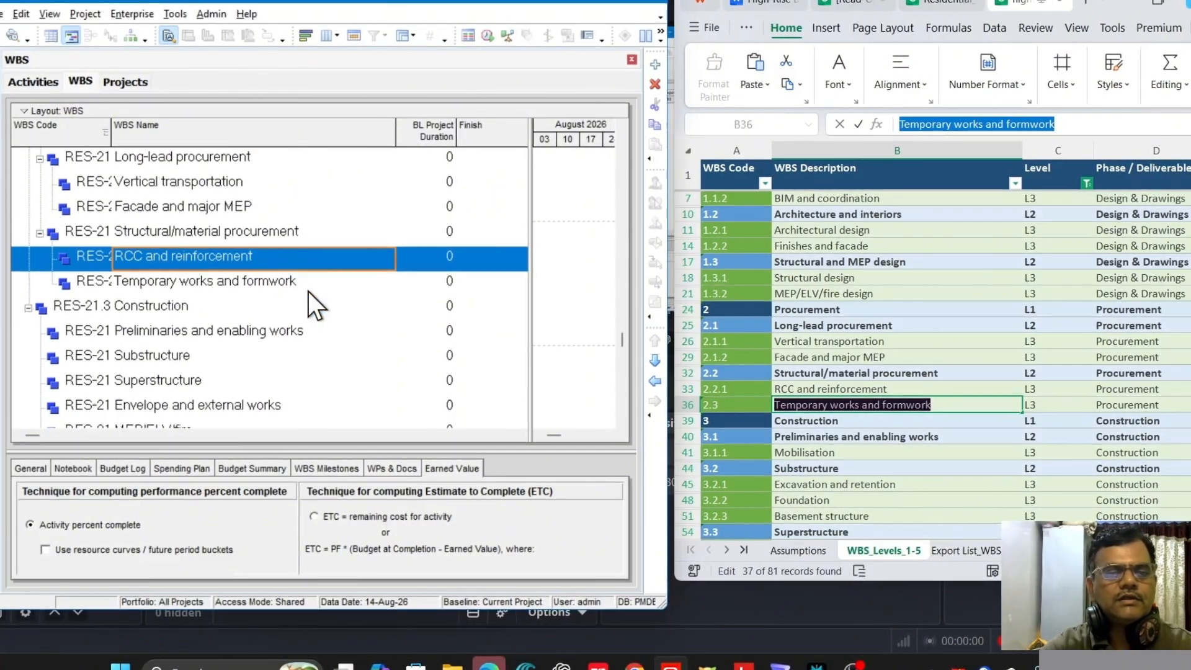
pyautogui.click(195, 280)
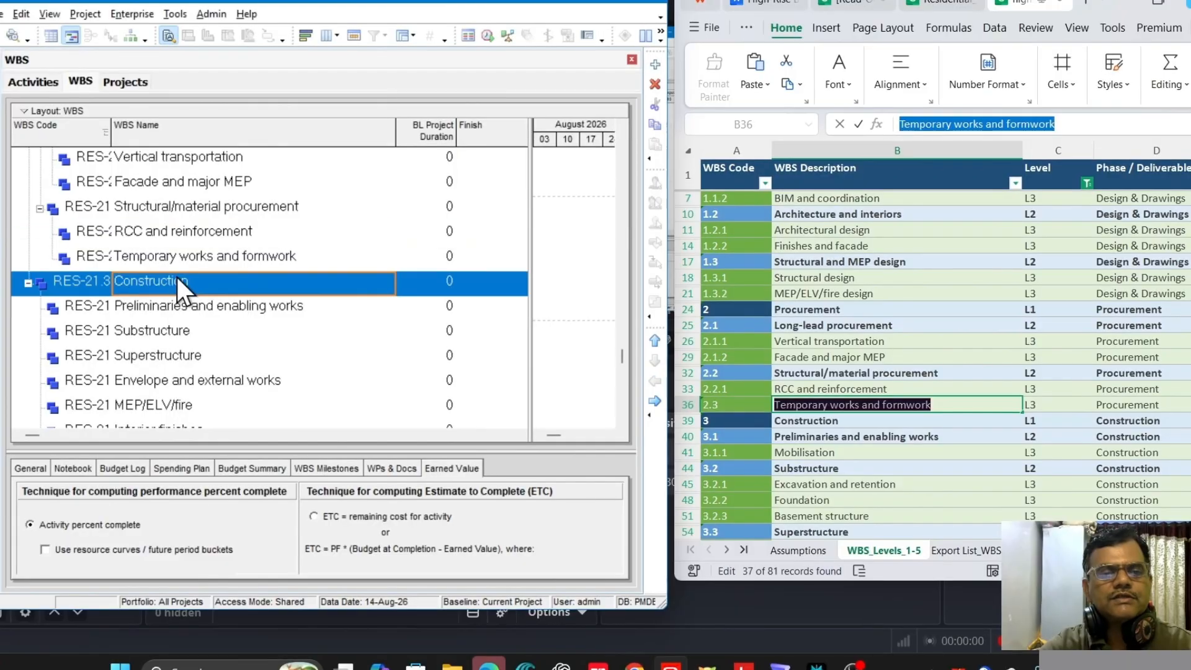
pyautogui.scroll(-2, 262, 295)
pyautogui.click(239, 256)
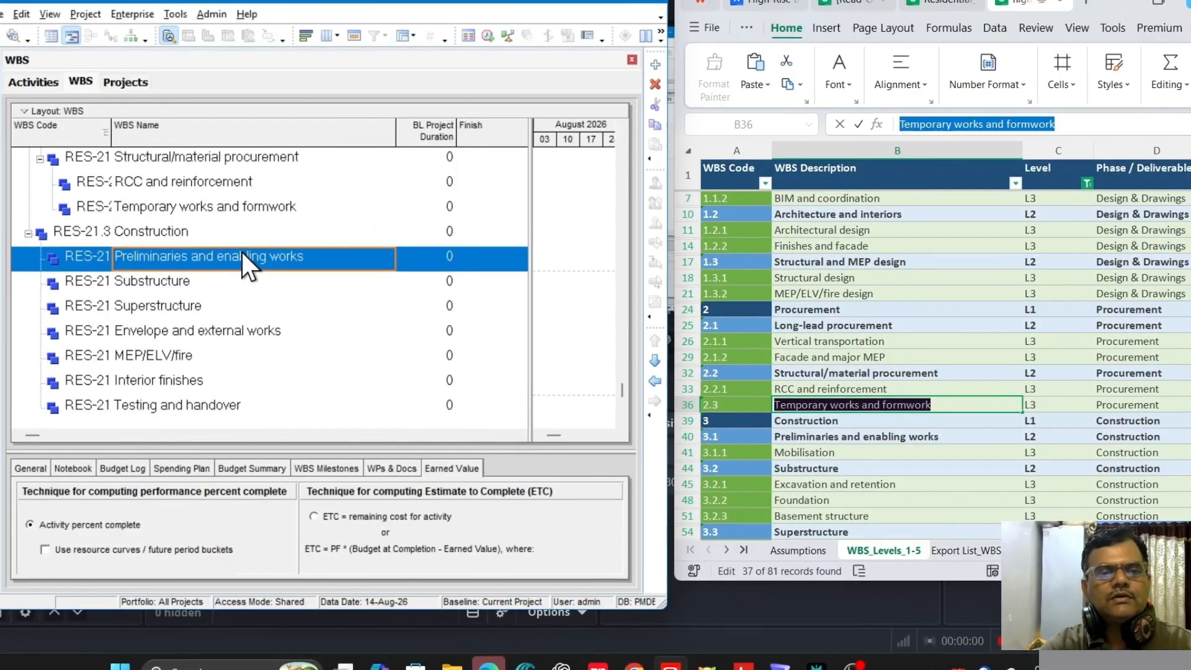
pyautogui.click(869, 437)
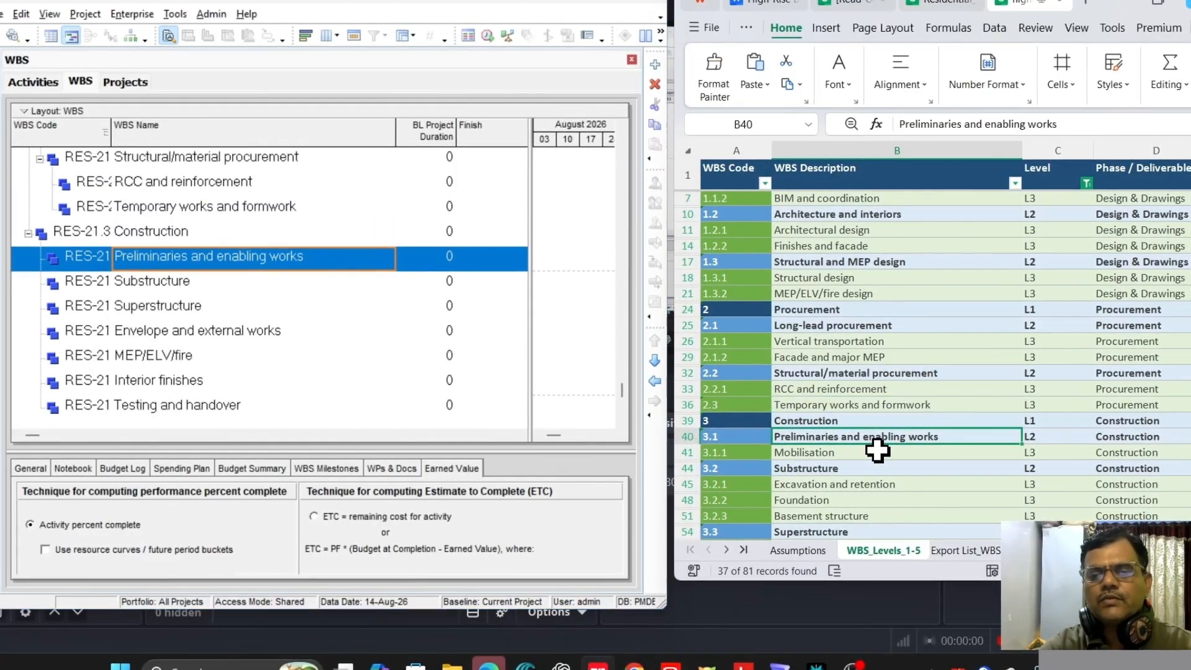
pyautogui.scroll(-1, 881, 446)
pyautogui.scroll(-1, 861, 428)
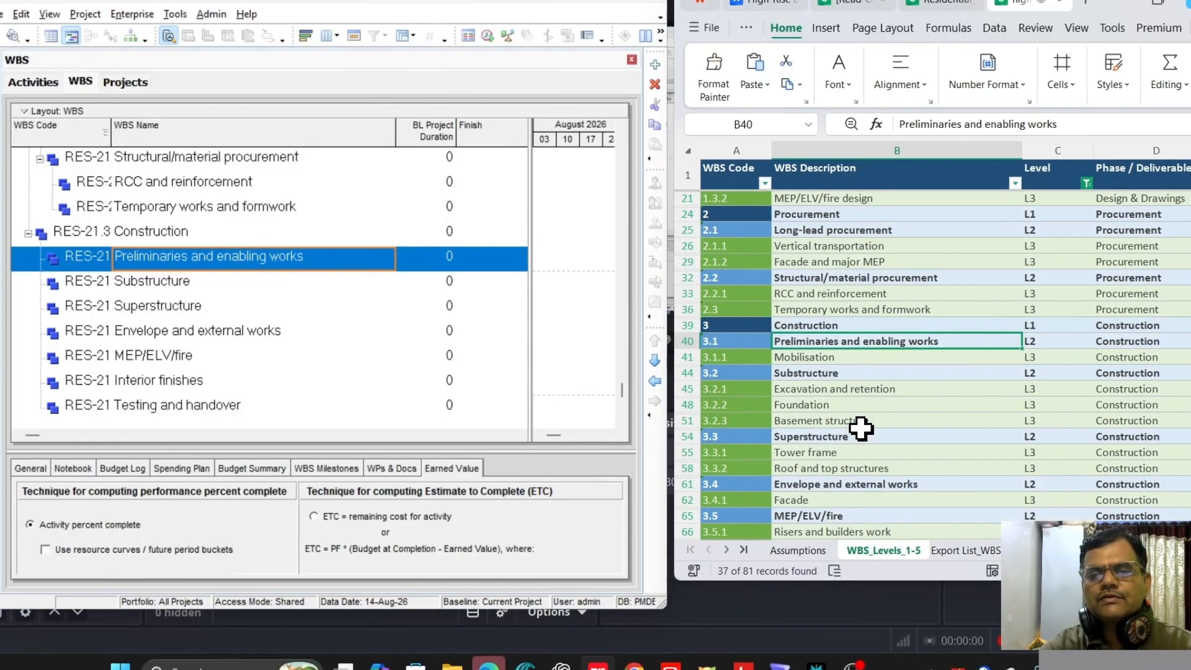
pyautogui.click(655, 64)
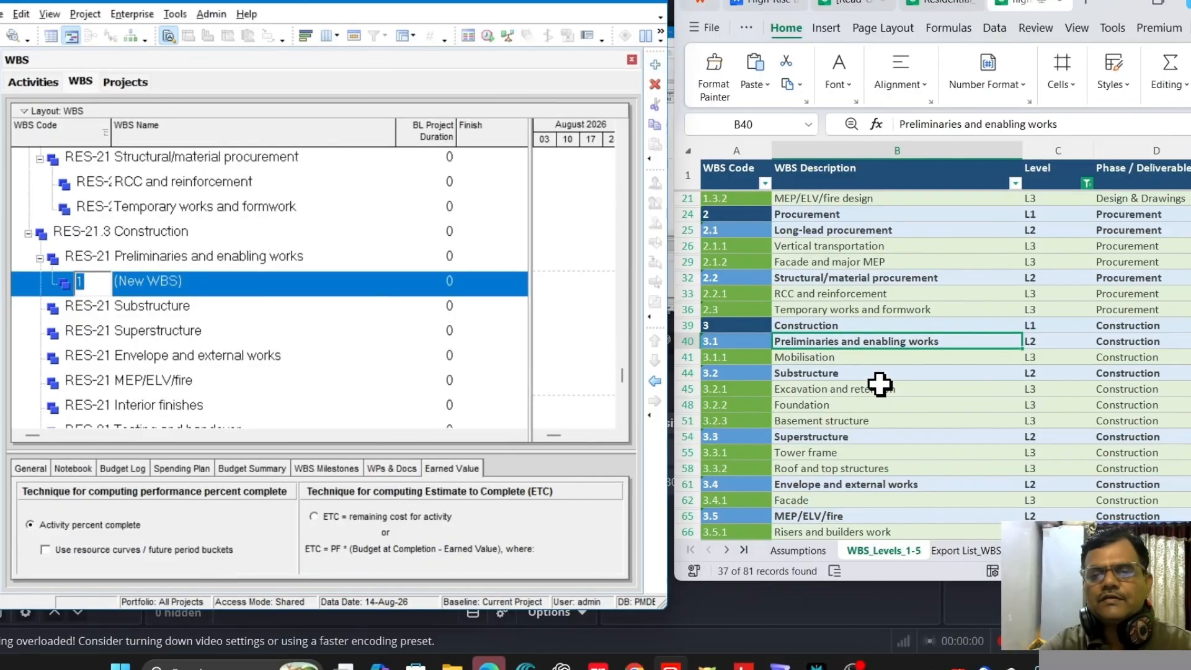
pyautogui.click(818, 358)
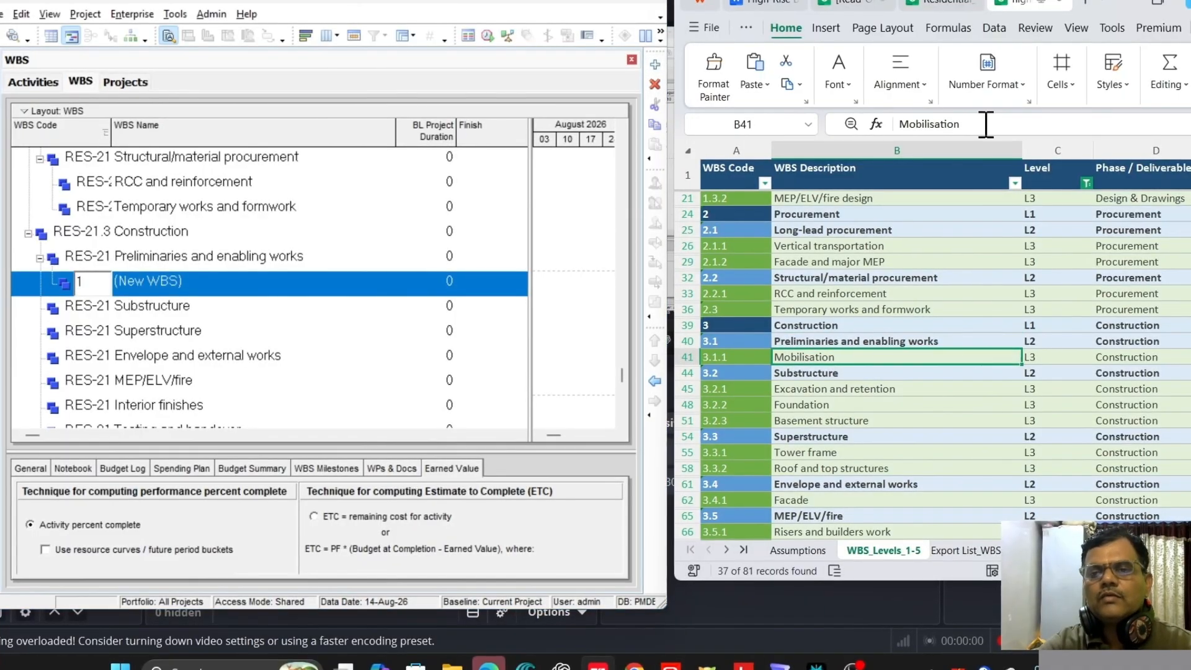
pyautogui.moveTo(986, 124); pyautogui.dragTo(870, 124)
pyautogui.hotkey('ctrl', 'c')
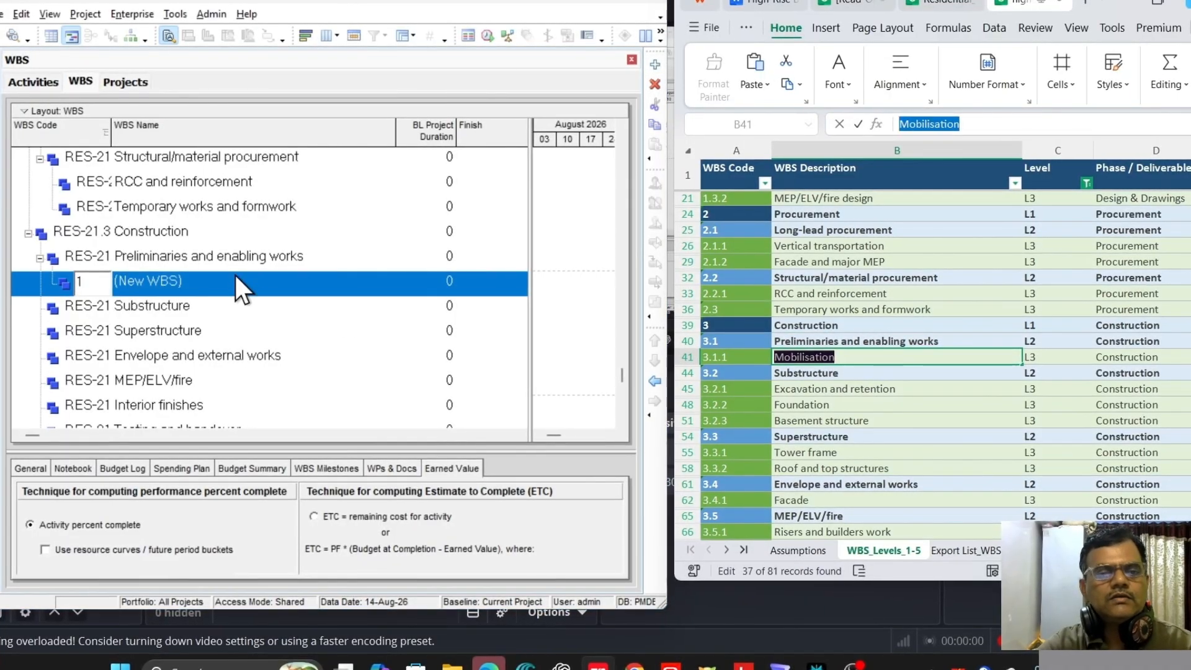
pyautogui.click(198, 280)
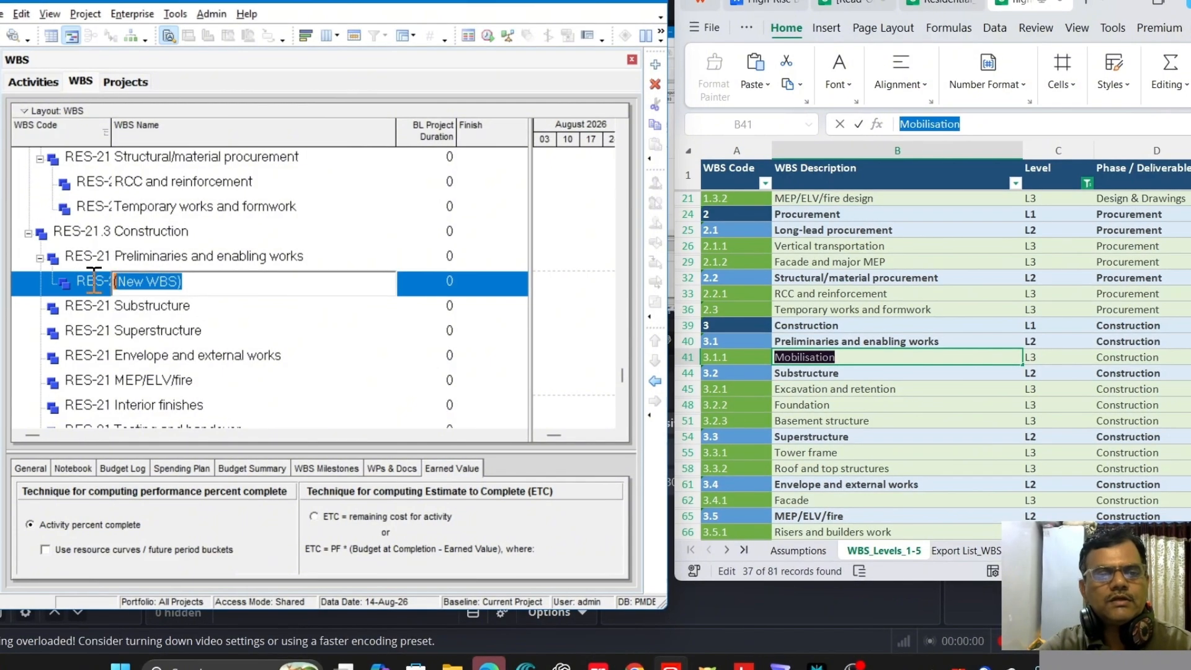
pyautogui.hotkey('ctrl', 'v')
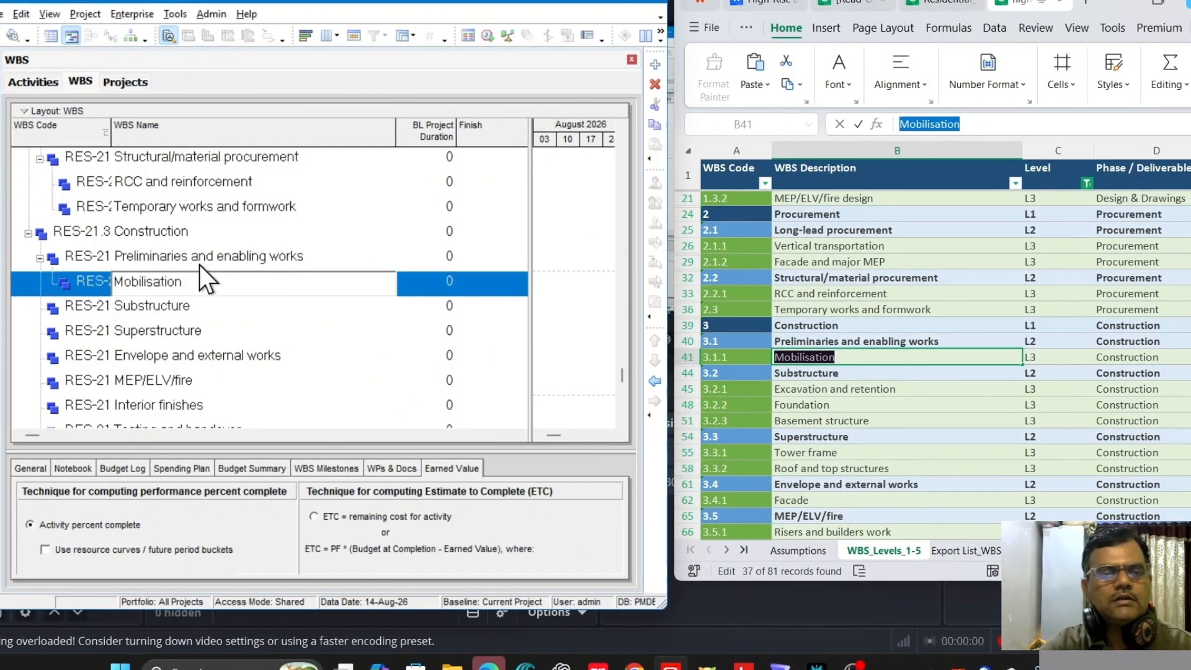
pyautogui.click(199, 266)
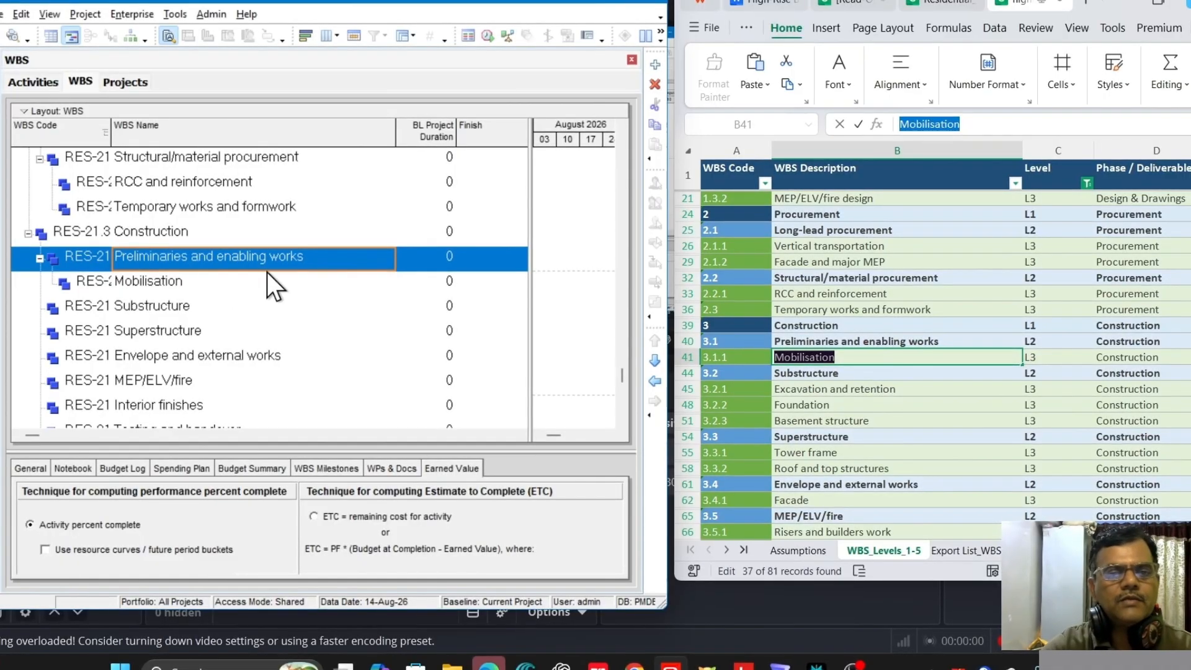
# Step: Add a child WBS element under Substructure and name it Excavation and retention, copied from spreadsheet item 3.2.1
pyautogui.click(170, 307)
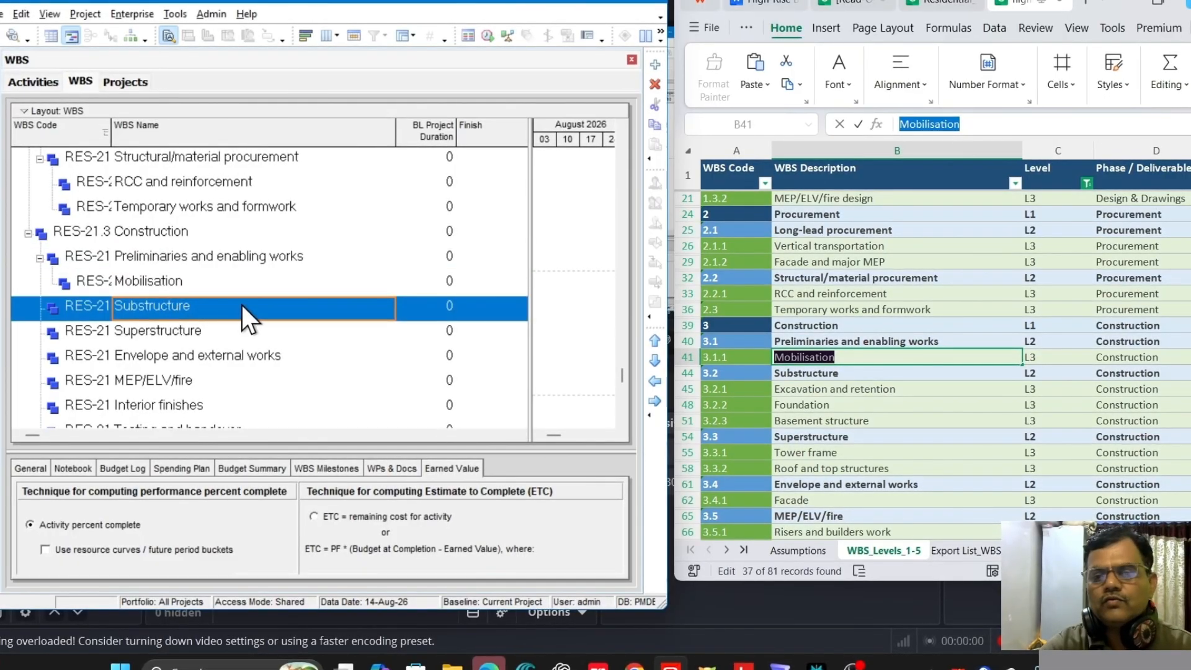
pyautogui.click(656, 62)
pyautogui.click(855, 389)
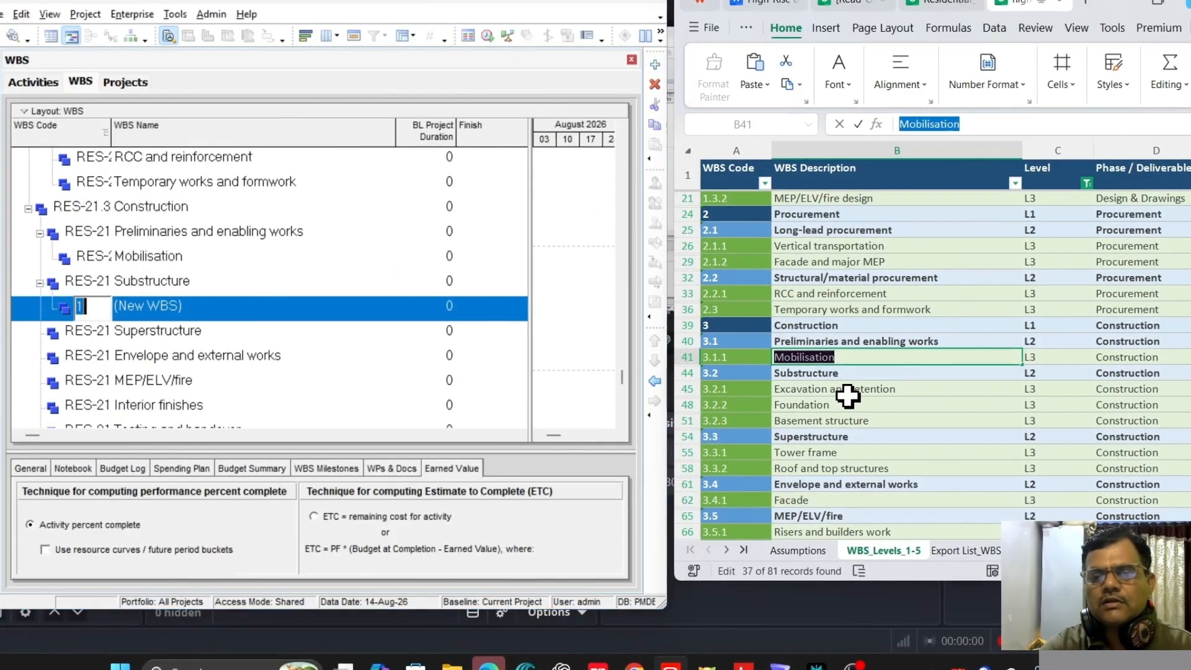
pyautogui.scroll(-2, 856, 389)
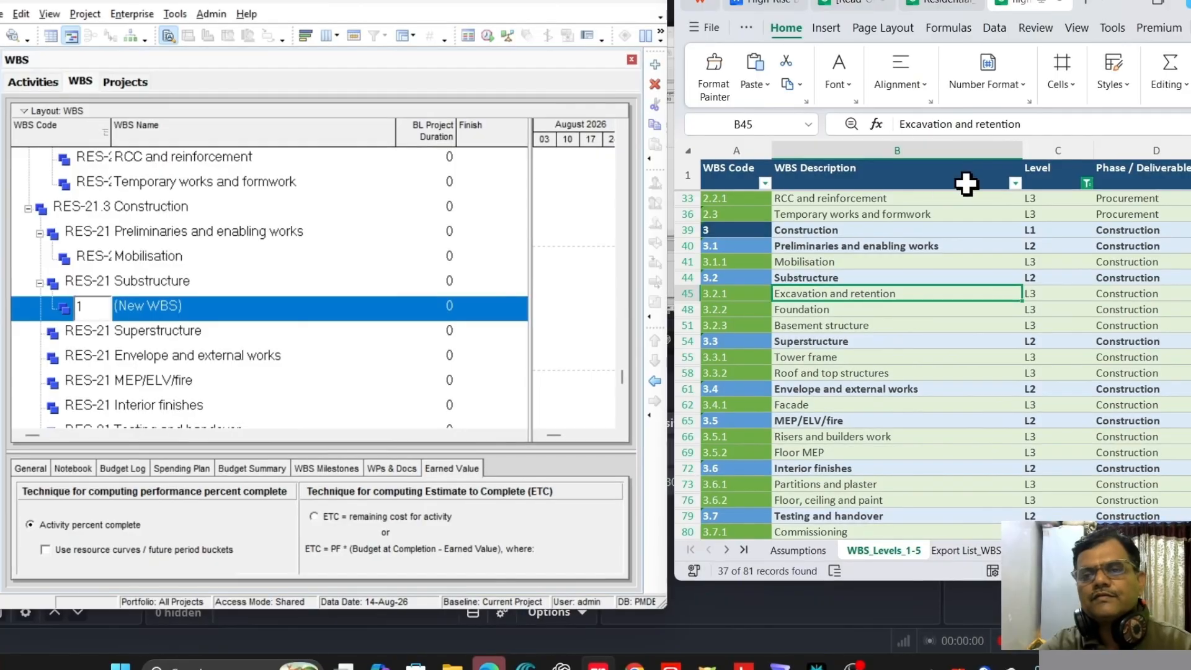
pyautogui.moveTo(1039, 124); pyautogui.dragTo(875, 124)
pyautogui.hotkey('ctrl', 'c')
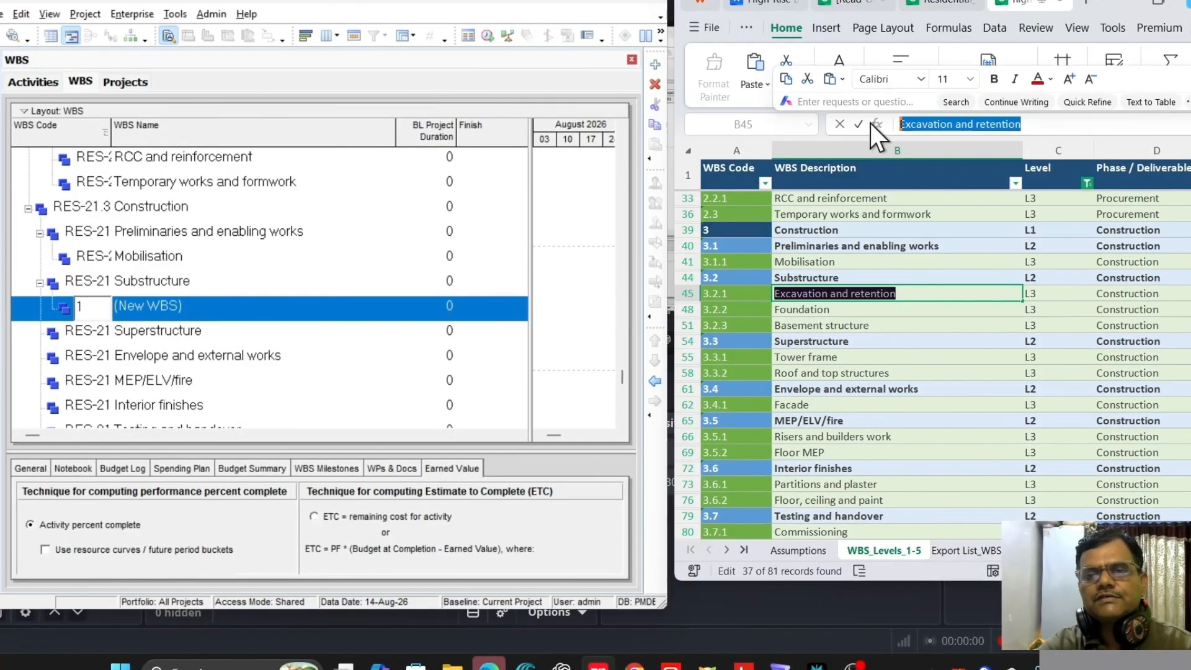
pyautogui.click(164, 307)
pyautogui.click(169, 307)
pyautogui.moveTo(212, 308); pyautogui.dragTo(100, 307)
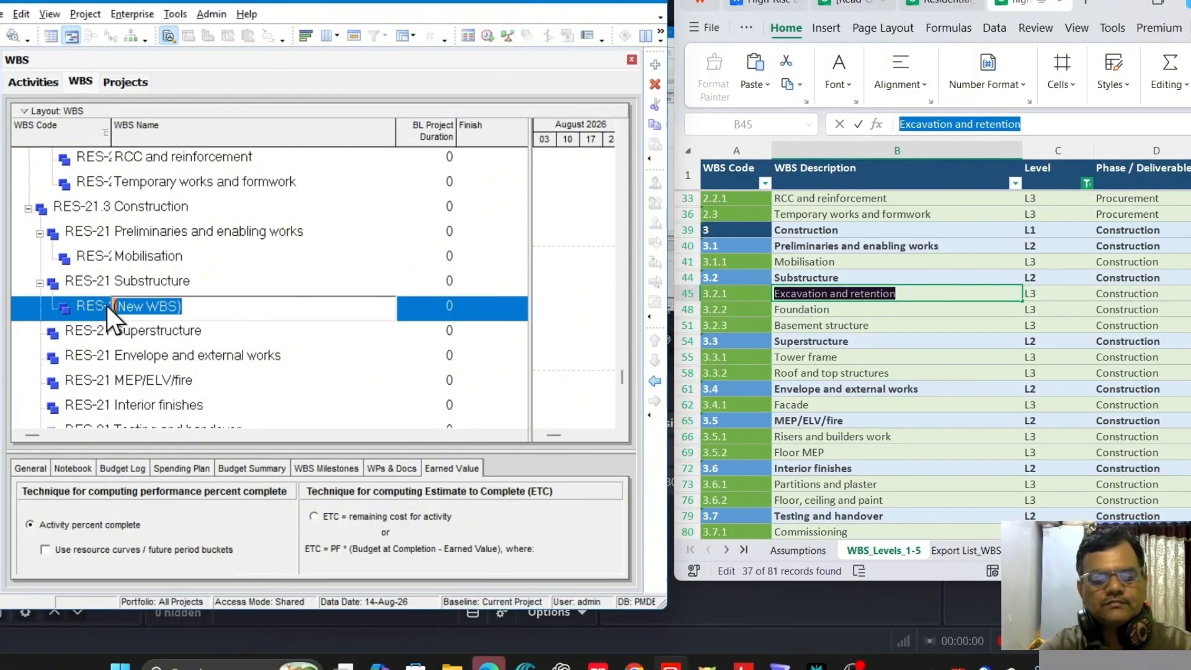
pyautogui.hotkey('ctrl', 'v')
# Step: Add a second child element under Substructure and name it Foundation, copied from spreadsheet item 3.2.2
pyautogui.click(170, 285)
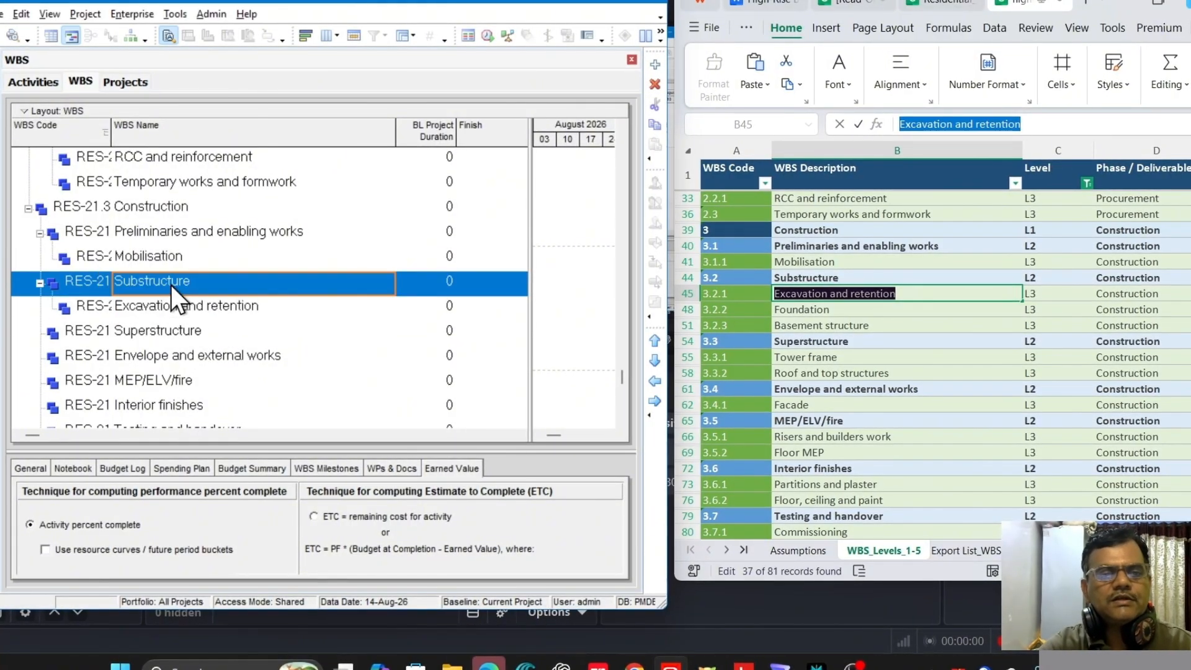
pyautogui.click(656, 63)
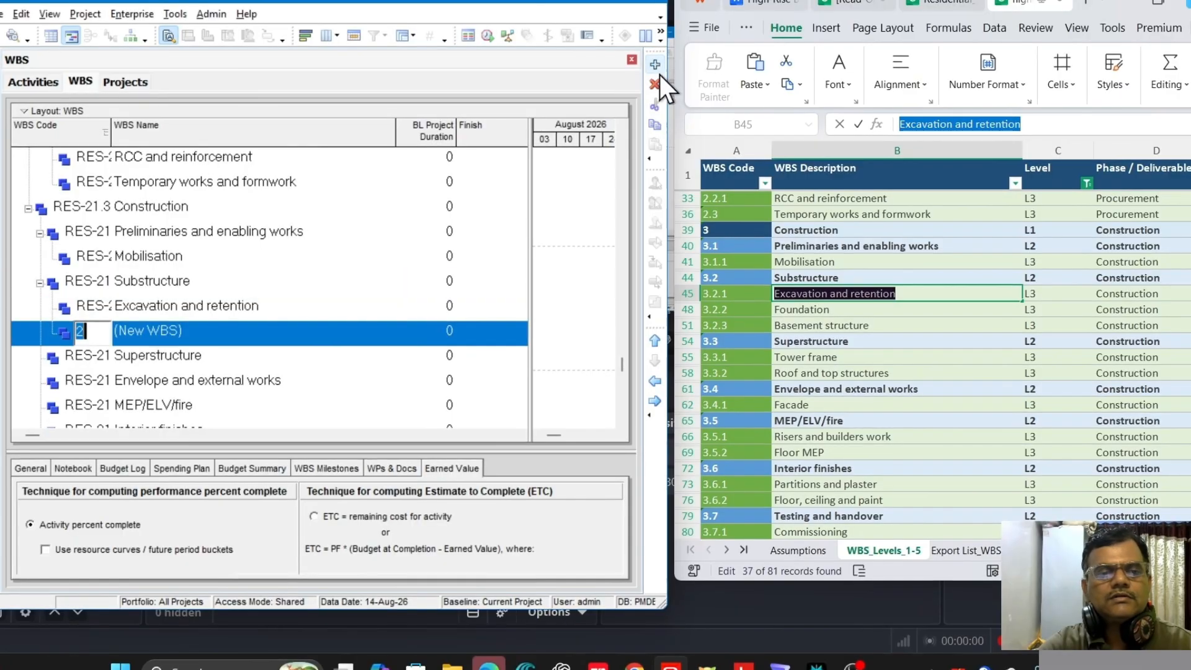
pyautogui.click(829, 311)
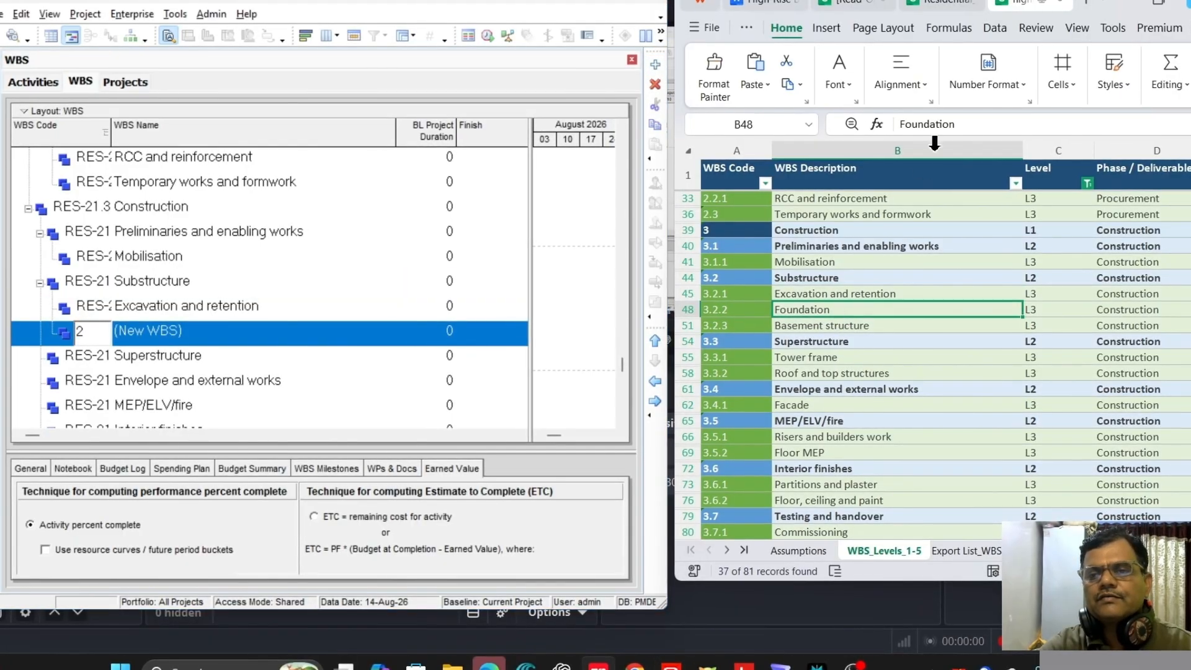
pyautogui.moveTo(983, 119); pyautogui.dragTo(896, 121)
pyautogui.hotkey('ctrl', 'c')
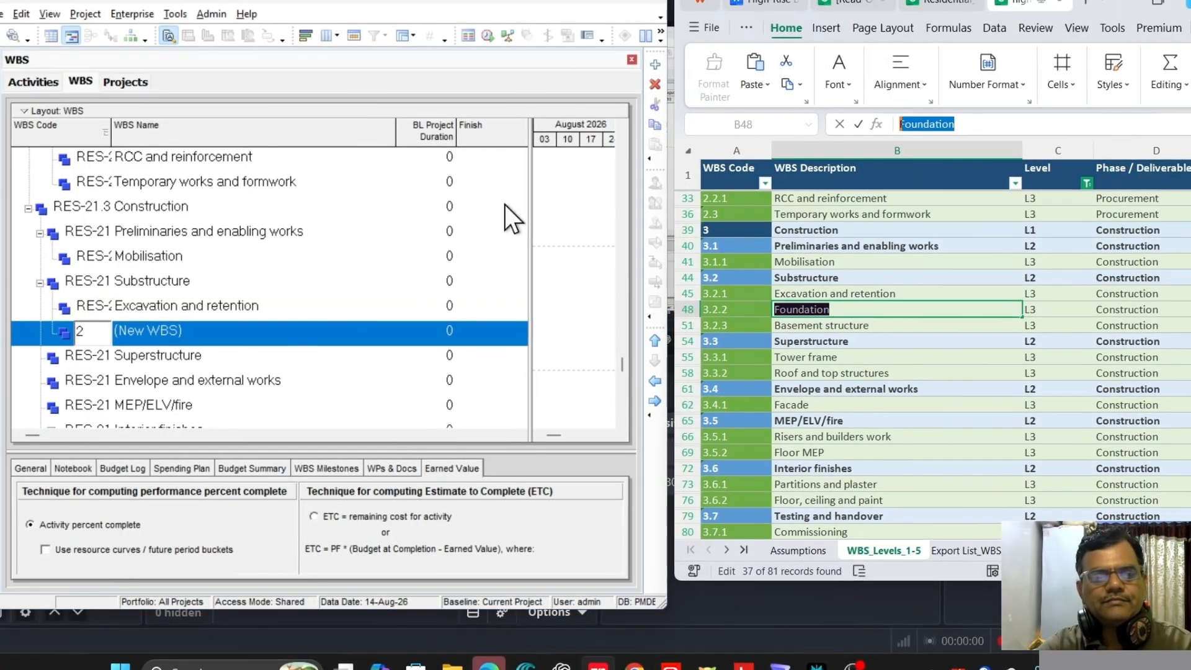
pyautogui.click(173, 332)
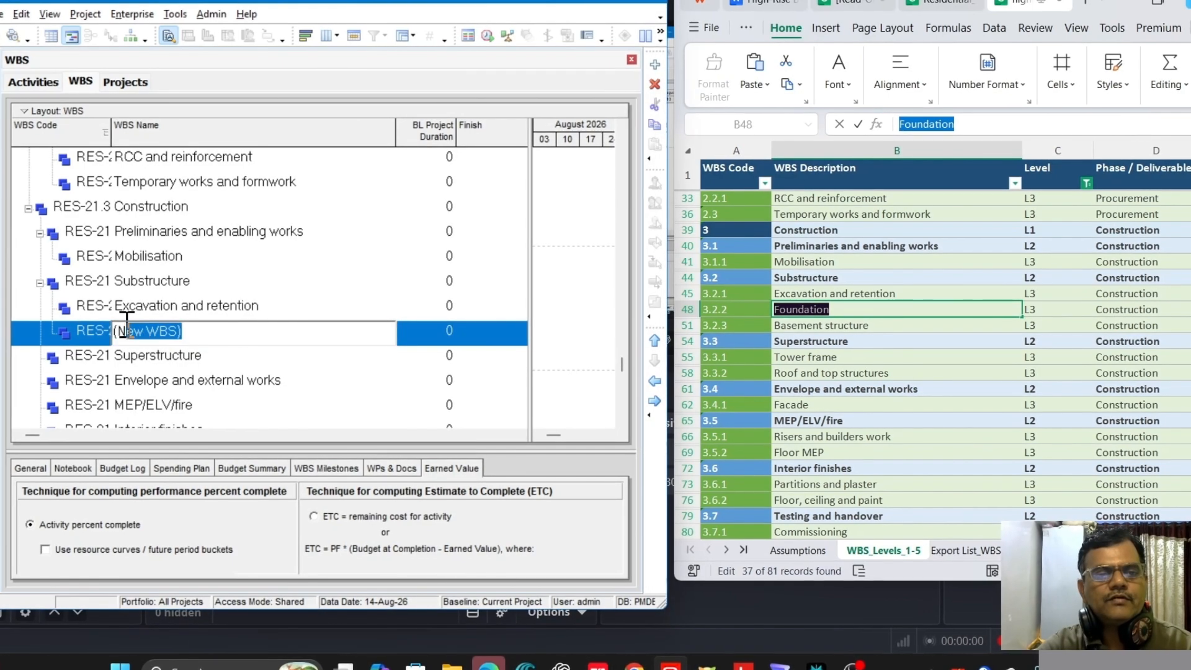
pyautogui.hotkey('ctrl', 'v')
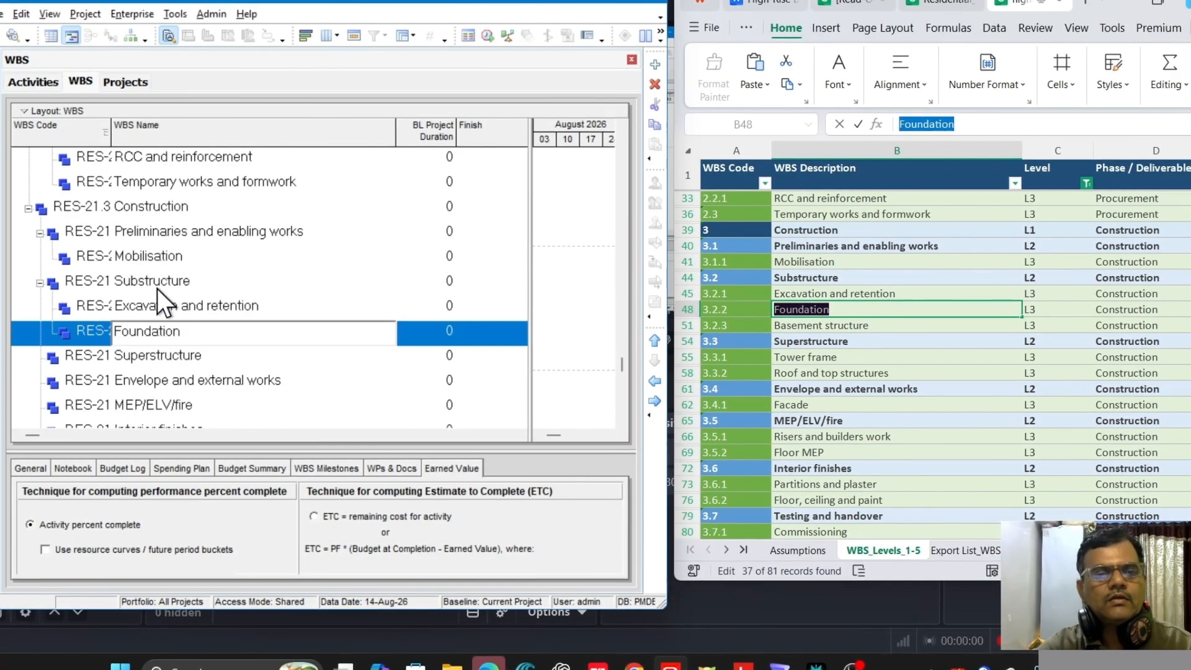
# Step: Add a third child element under Substructure and name it Basement structure, copied from spreadsheet item 3.2.3
pyautogui.click(192, 282)
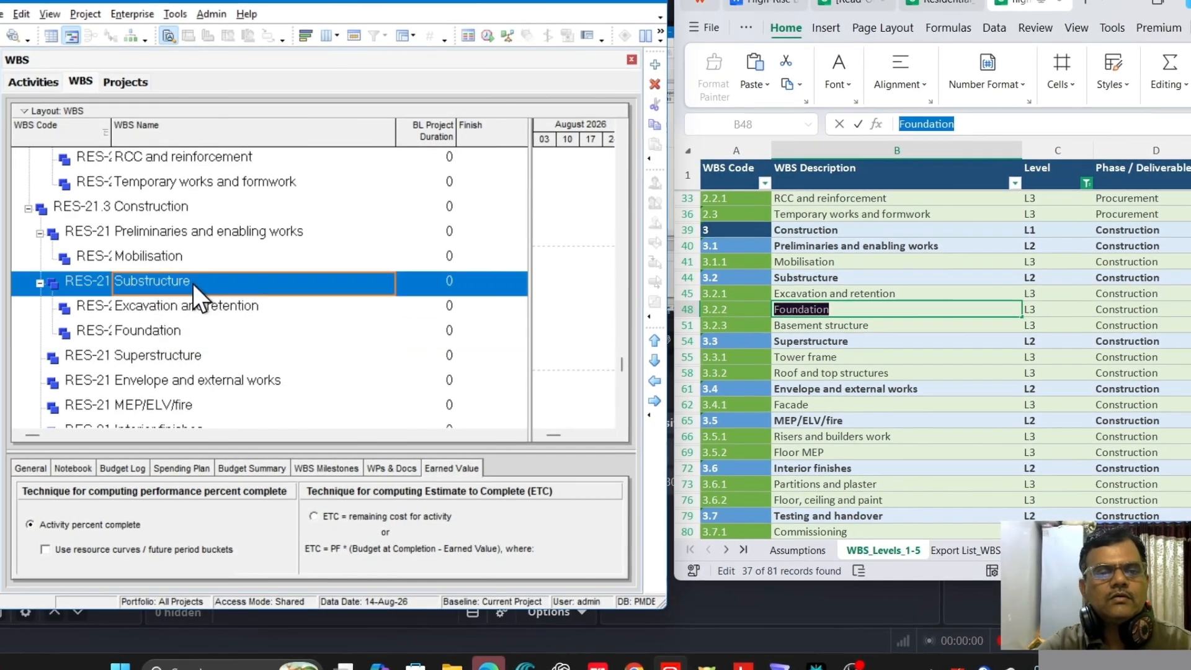
pyautogui.click(656, 64)
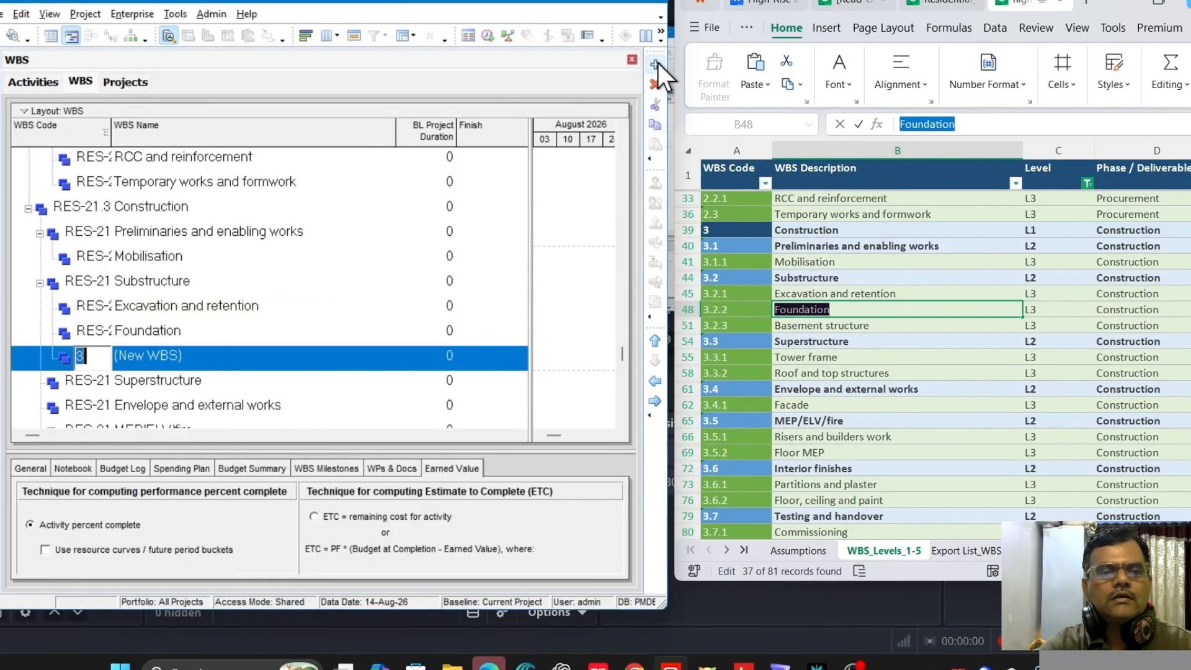
pyautogui.click(824, 332)
pyautogui.moveTo(1018, 123); pyautogui.dragTo(864, 122)
pyautogui.hotkey('ctrl', 'c')
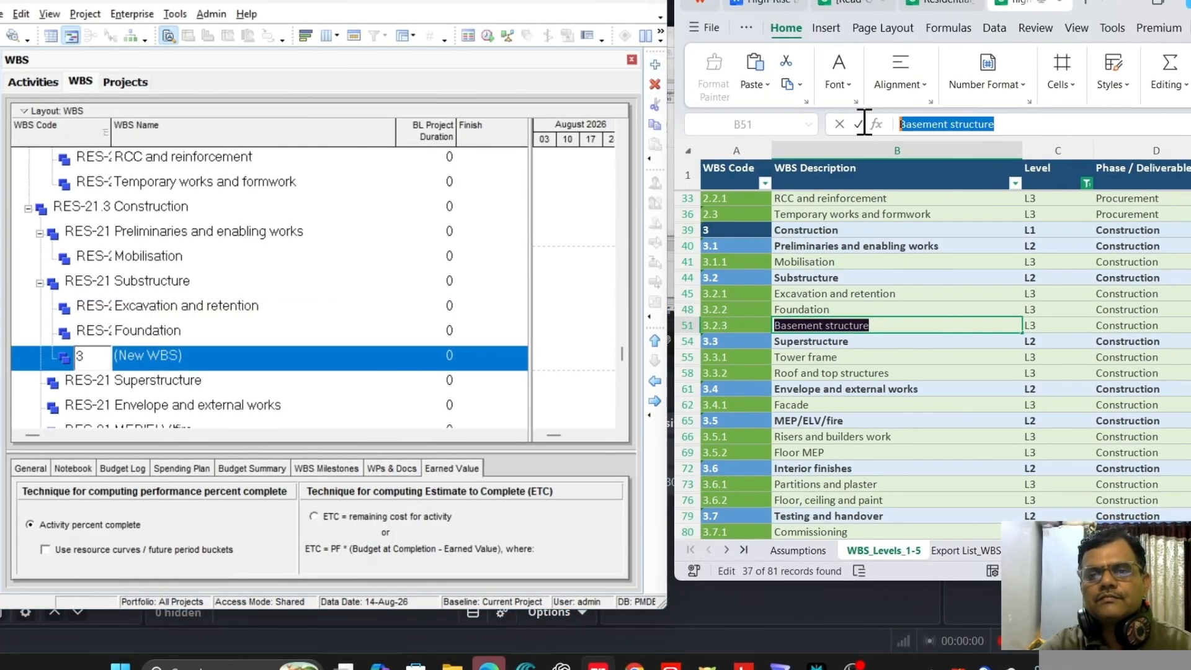
pyautogui.click(177, 355)
pyautogui.moveTo(237, 353); pyautogui.dragTo(115, 354)
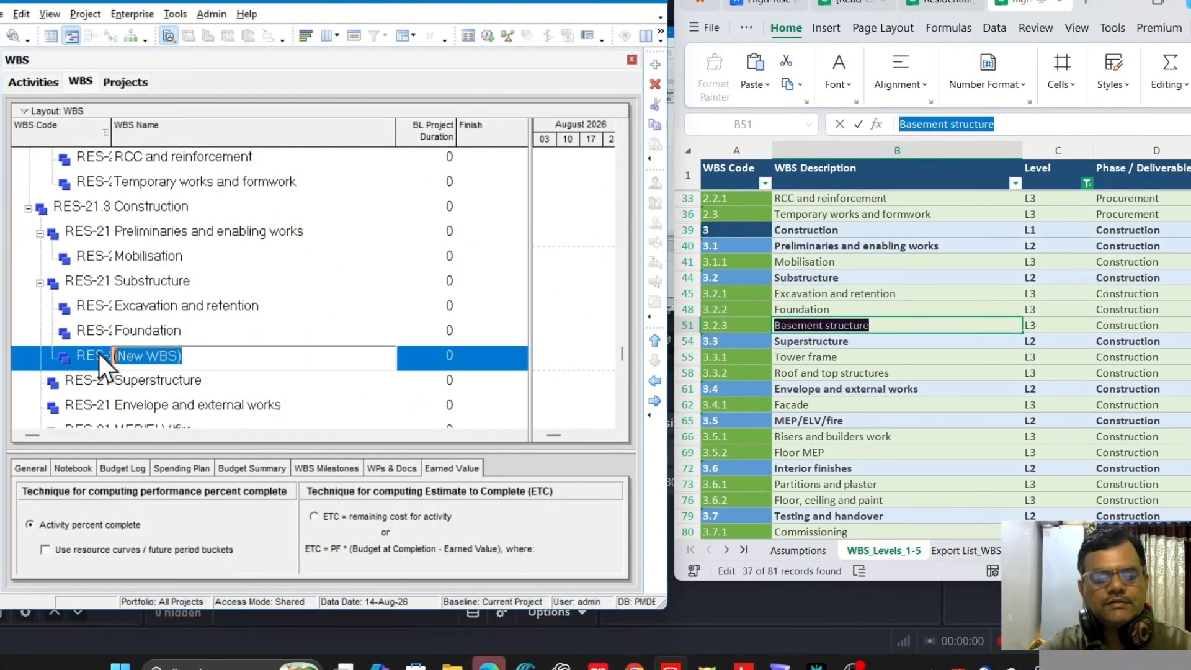
pyautogui.hotkey('ctrl', 'v')
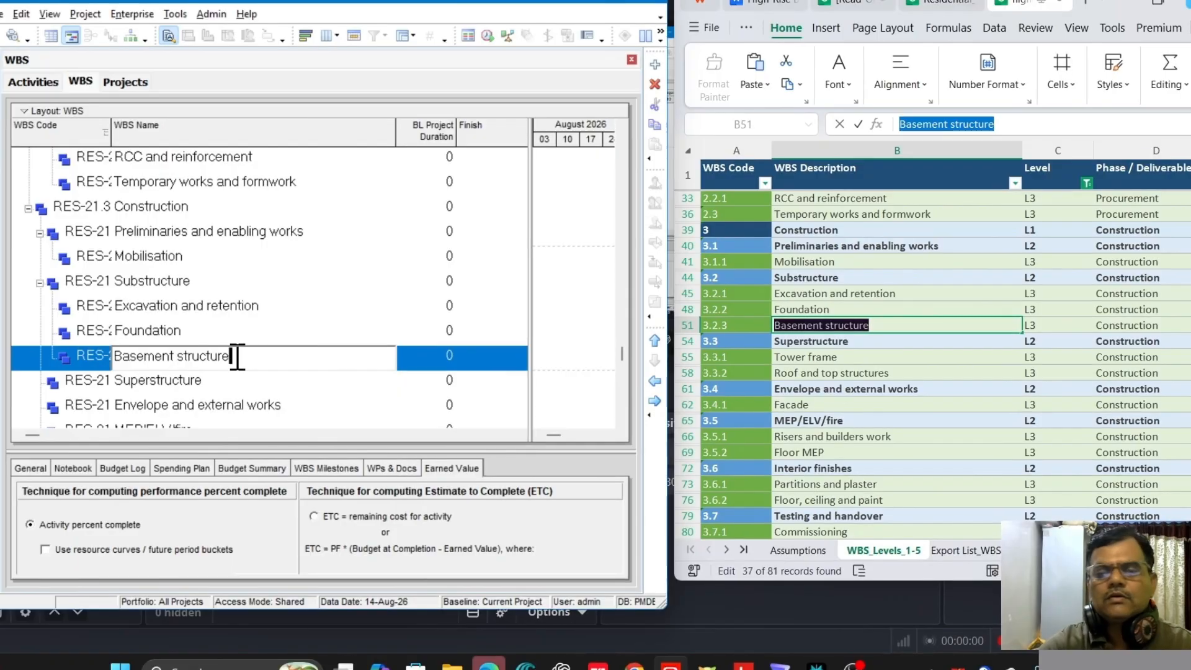
pyautogui.click(162, 329)
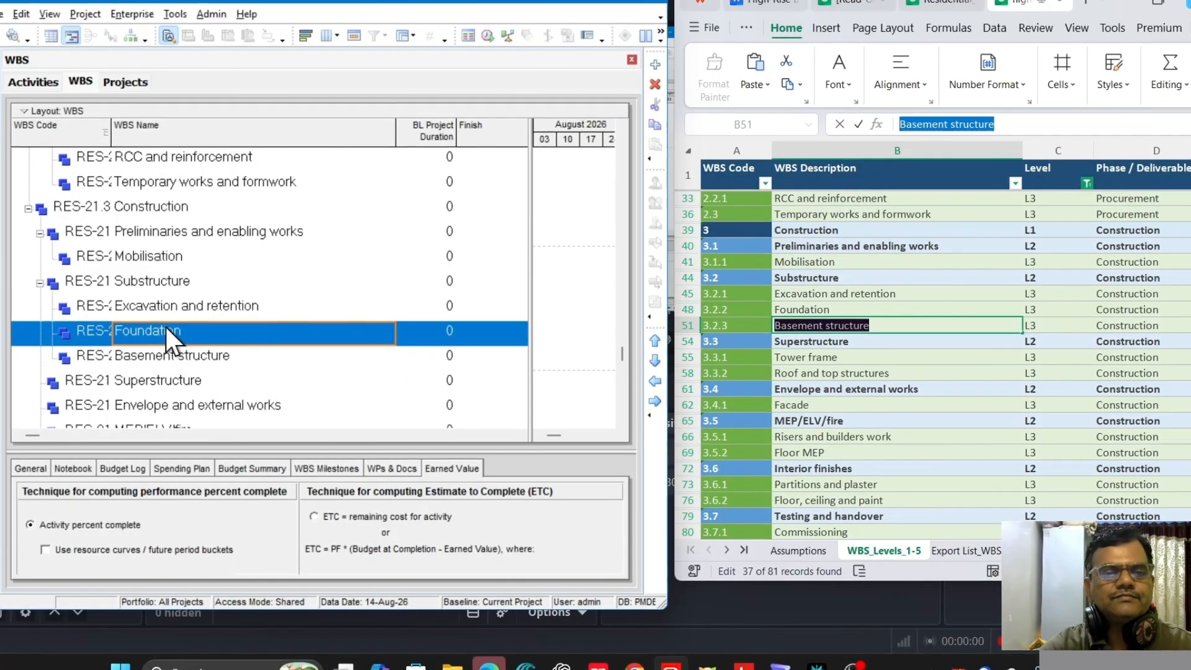
# Step: Add a child WBS element under Superstructure and name it Tower frame, copied from spreadsheet item 3.3.1
pyautogui.scroll(-2, 176, 326)
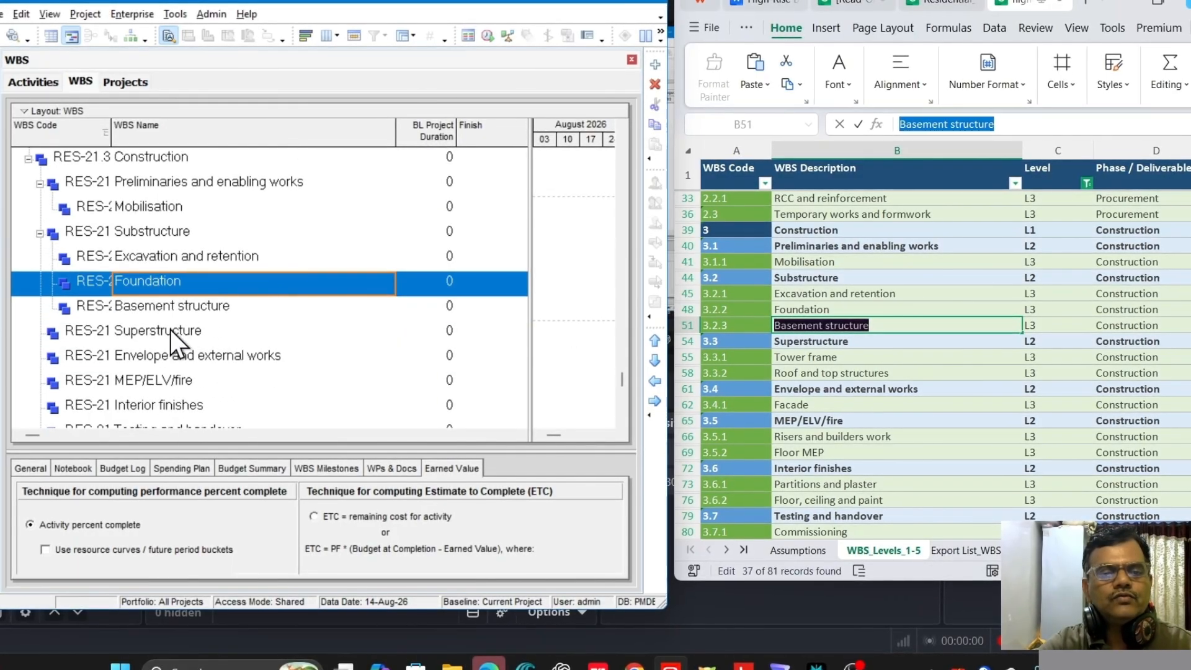
pyautogui.click(170, 329)
pyautogui.scroll(-1, 225, 333)
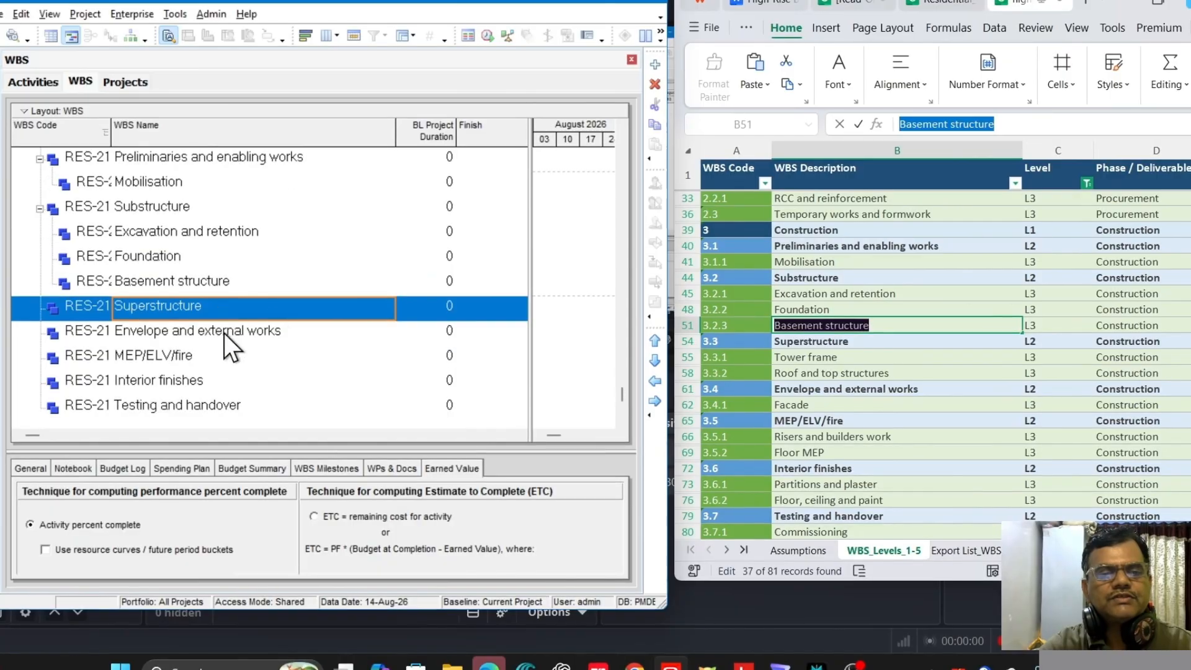
pyautogui.click(657, 63)
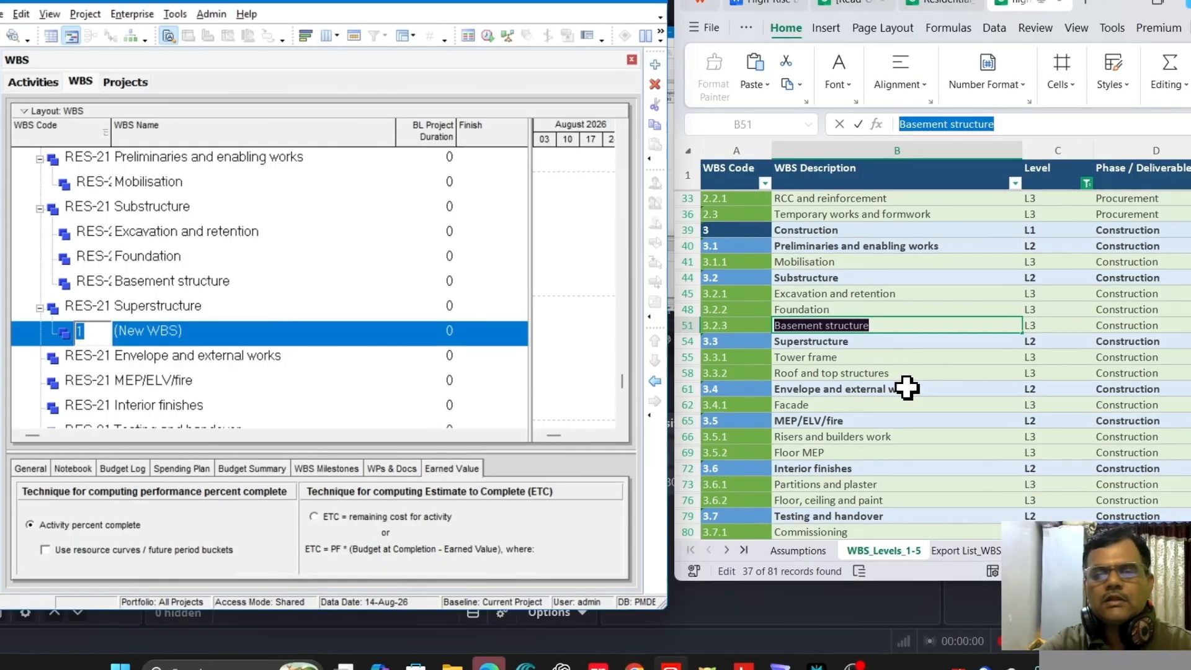
pyautogui.click(829, 360)
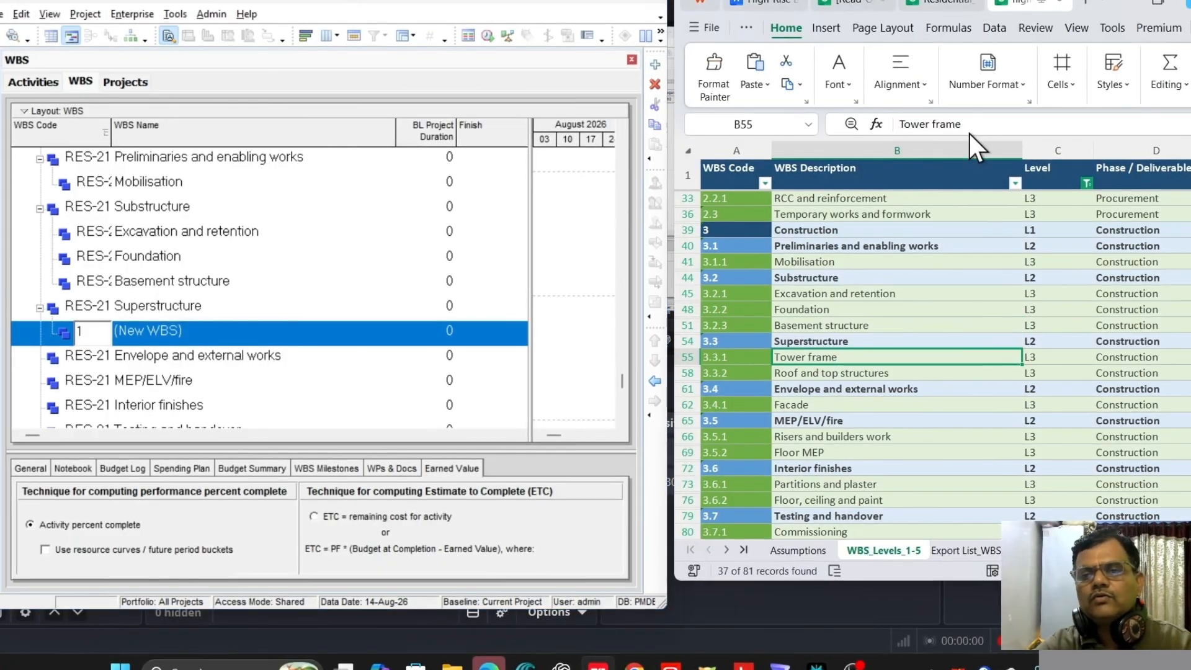
pyautogui.moveTo(963, 124); pyautogui.dragTo(876, 124)
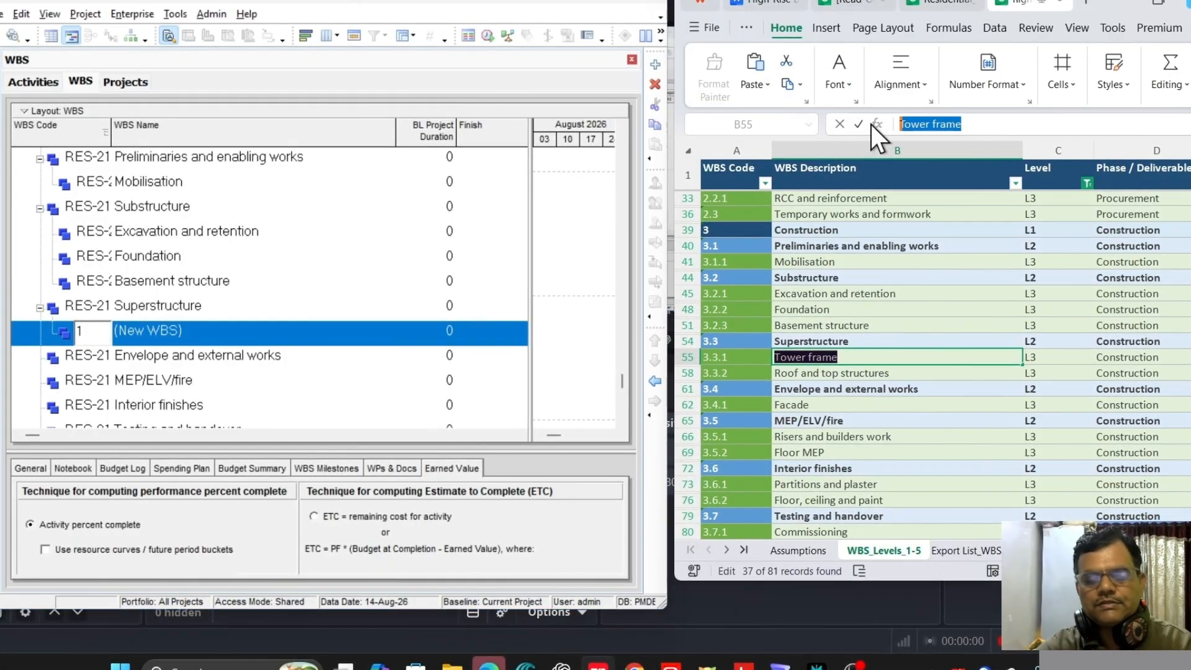
pyautogui.hotkey('ctrl', 'c')
pyautogui.click(177, 320)
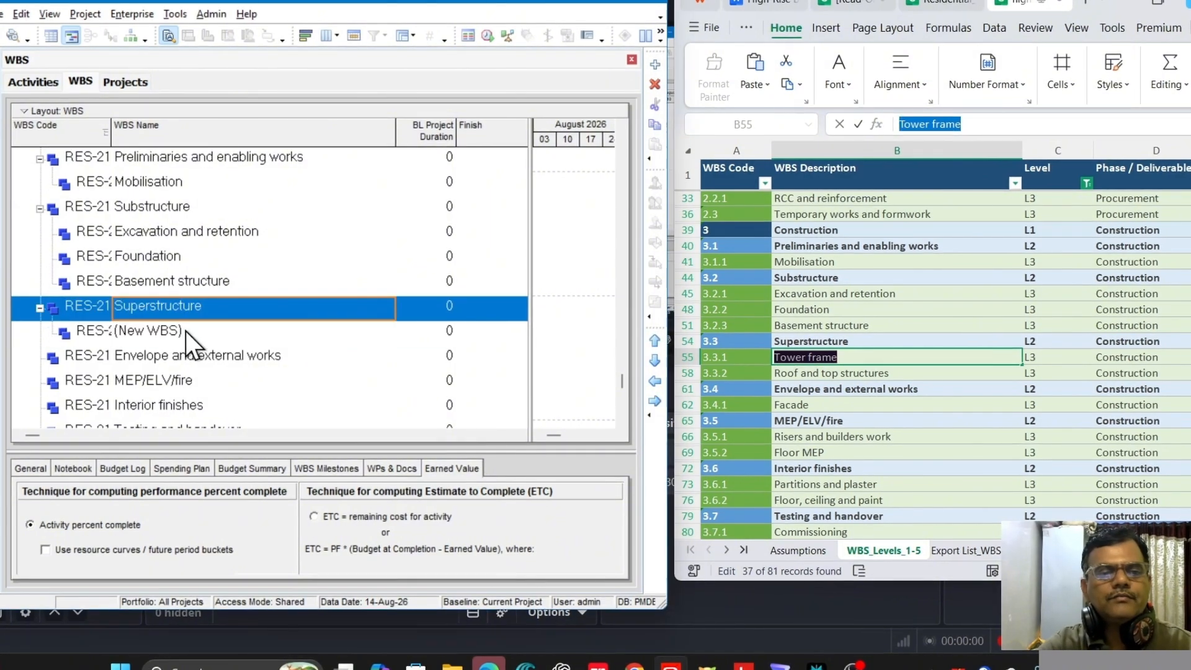
pyautogui.click(185, 331)
pyautogui.click(192, 332)
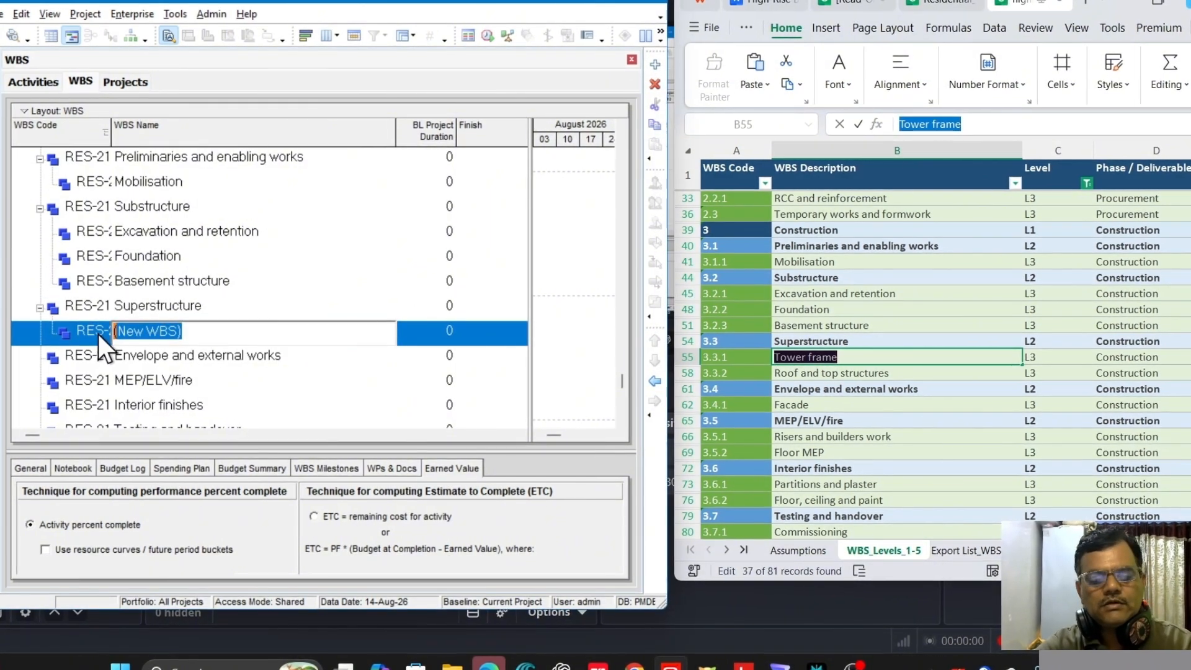
pyautogui.hotkey('ctrl', 'v')
# Step: Add a second child element under Superstructure and name it Roof and top structures, copied from spreadsheet item 3.3.2
pyautogui.click(185, 313)
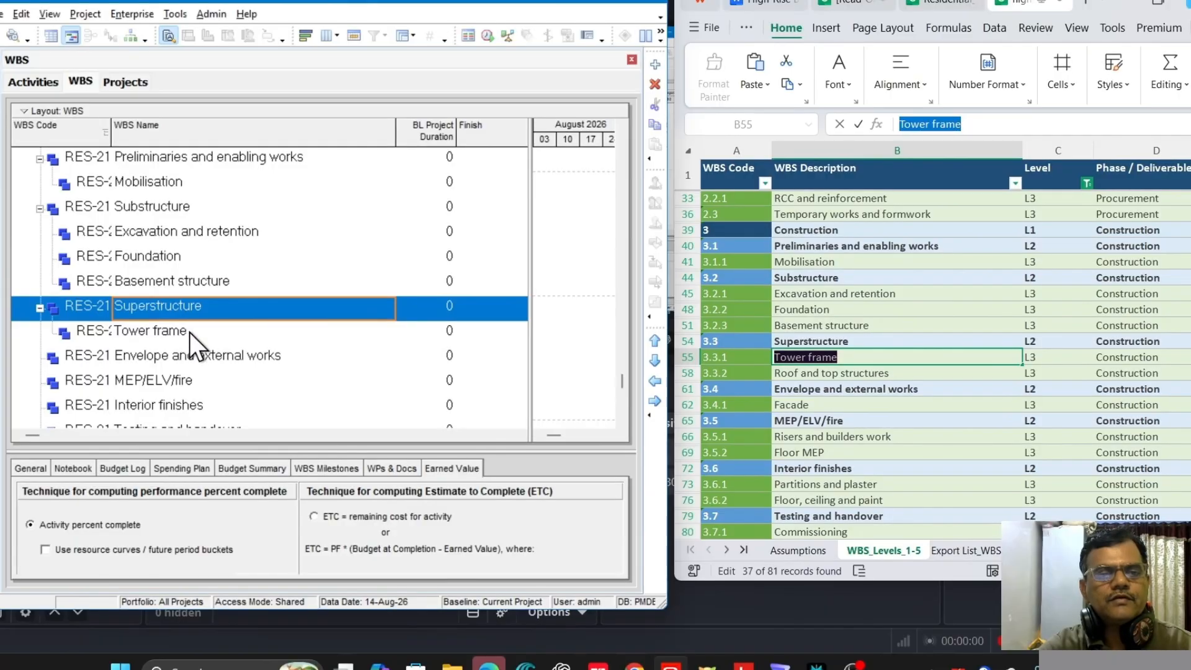
pyautogui.click(656, 63)
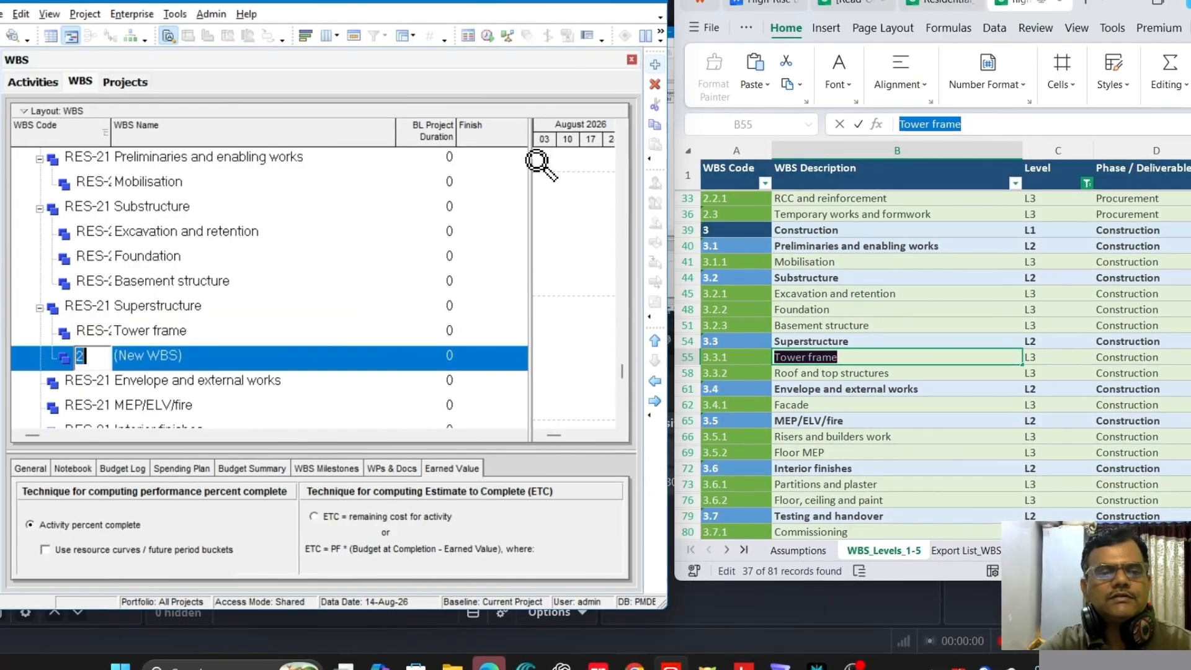
pyautogui.click(857, 373)
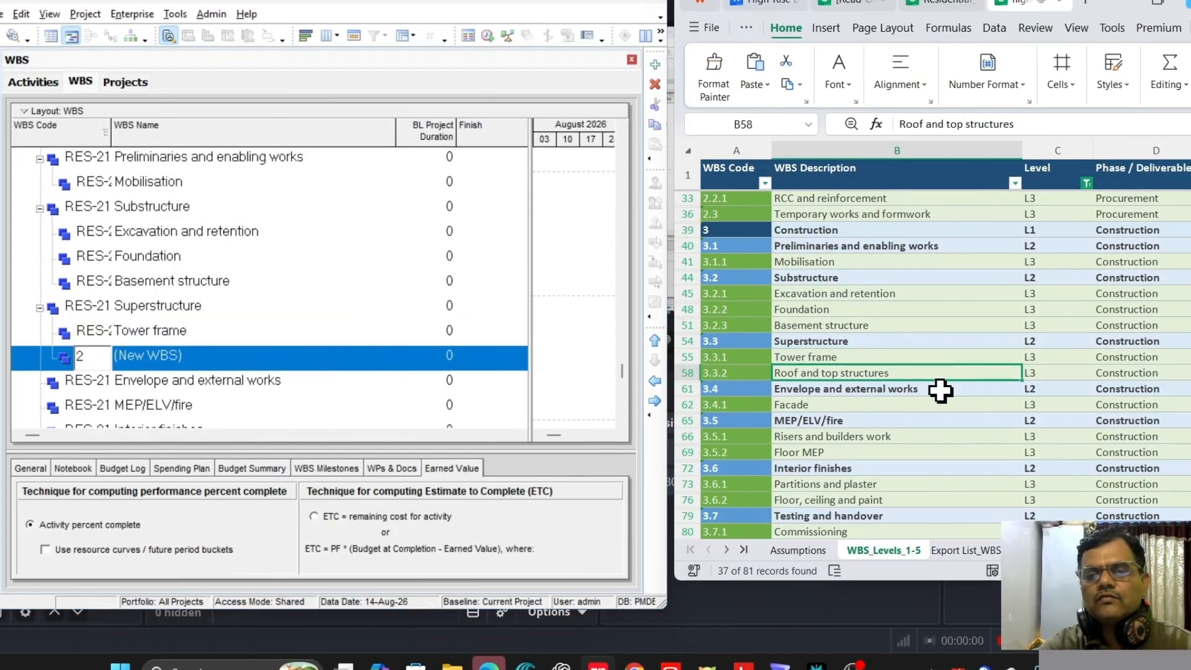
pyautogui.click(1015, 124)
pyautogui.moveTo(1015, 124); pyautogui.dragTo(894, 124)
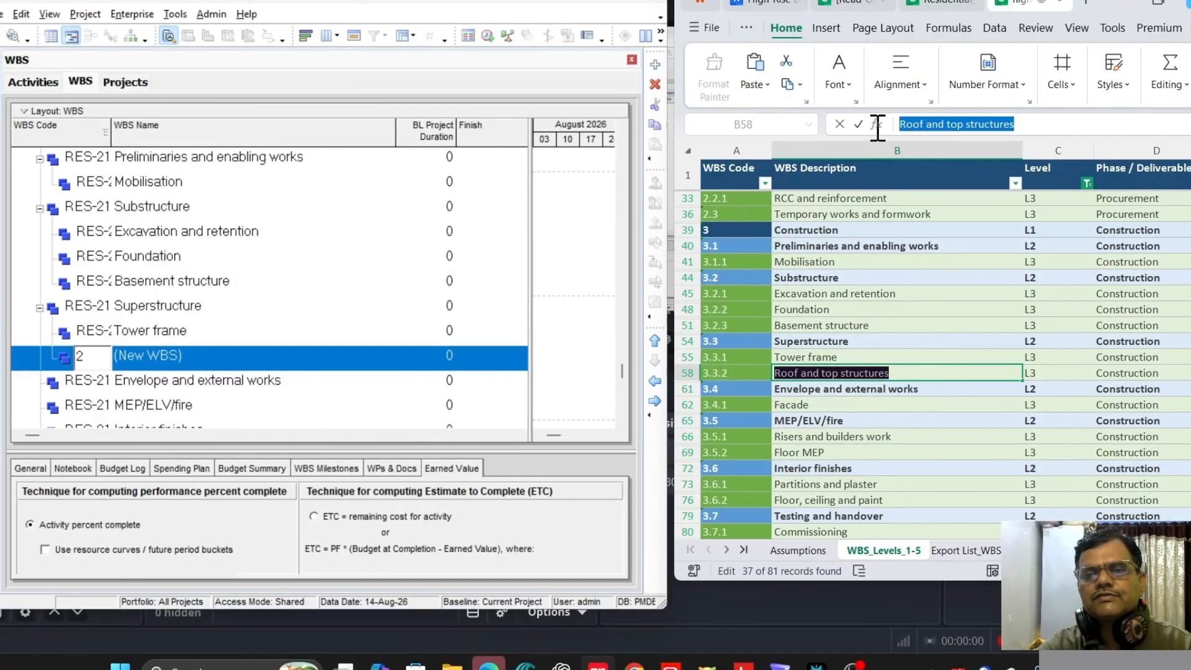
pyautogui.click(196, 359)
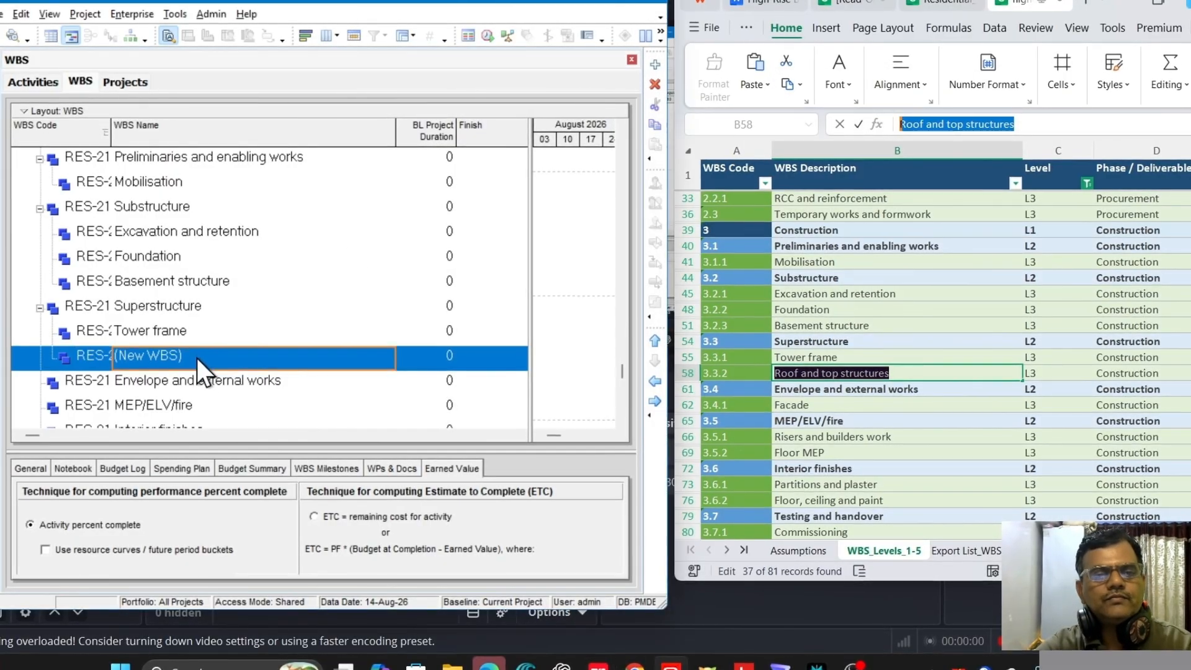
pyautogui.click(196, 358)
pyautogui.moveTo(225, 357); pyautogui.dragTo(118, 356)
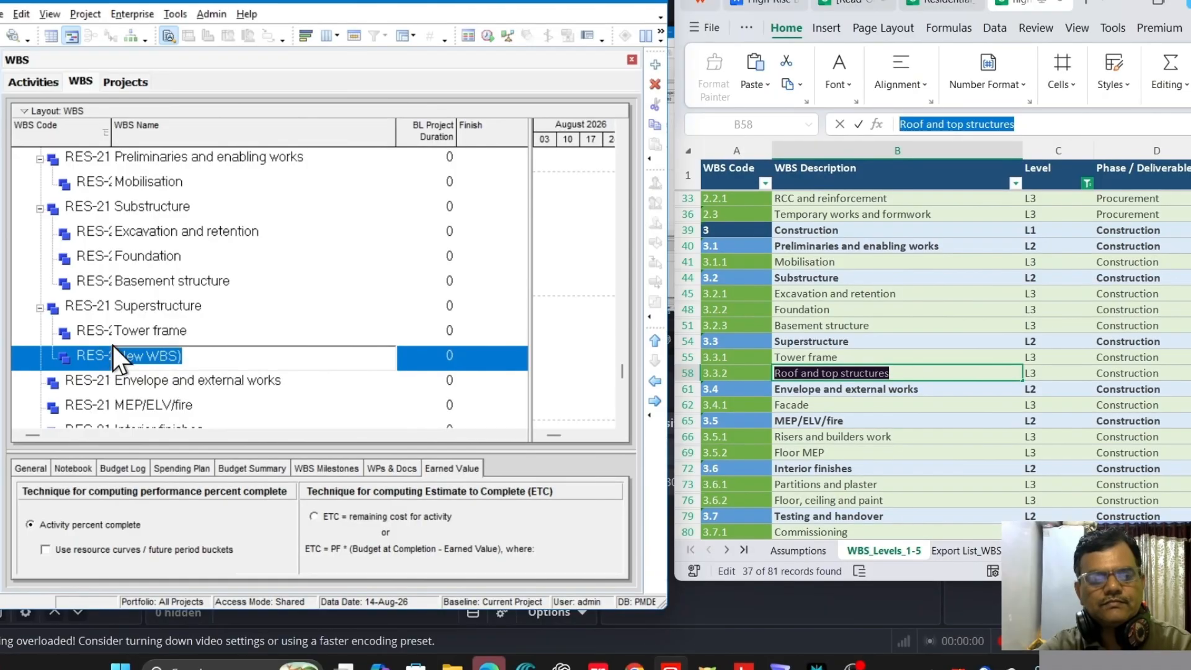
pyautogui.hotkey('ctrl', 'v')
pyautogui.click(173, 330)
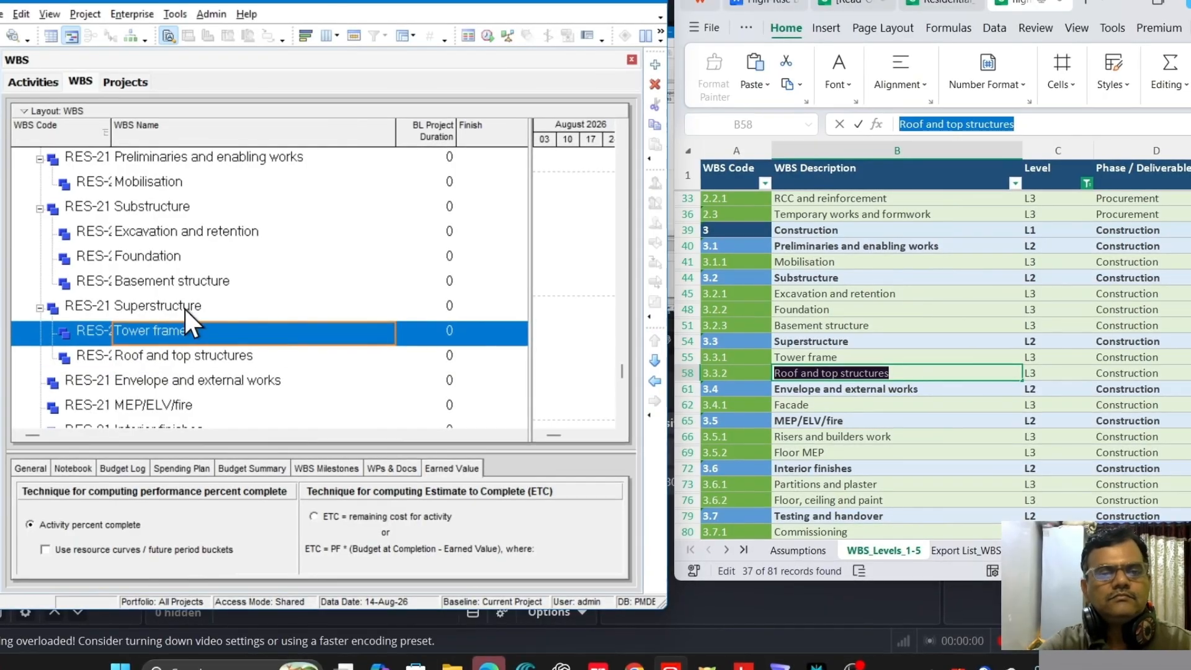
pyautogui.click(185, 309)
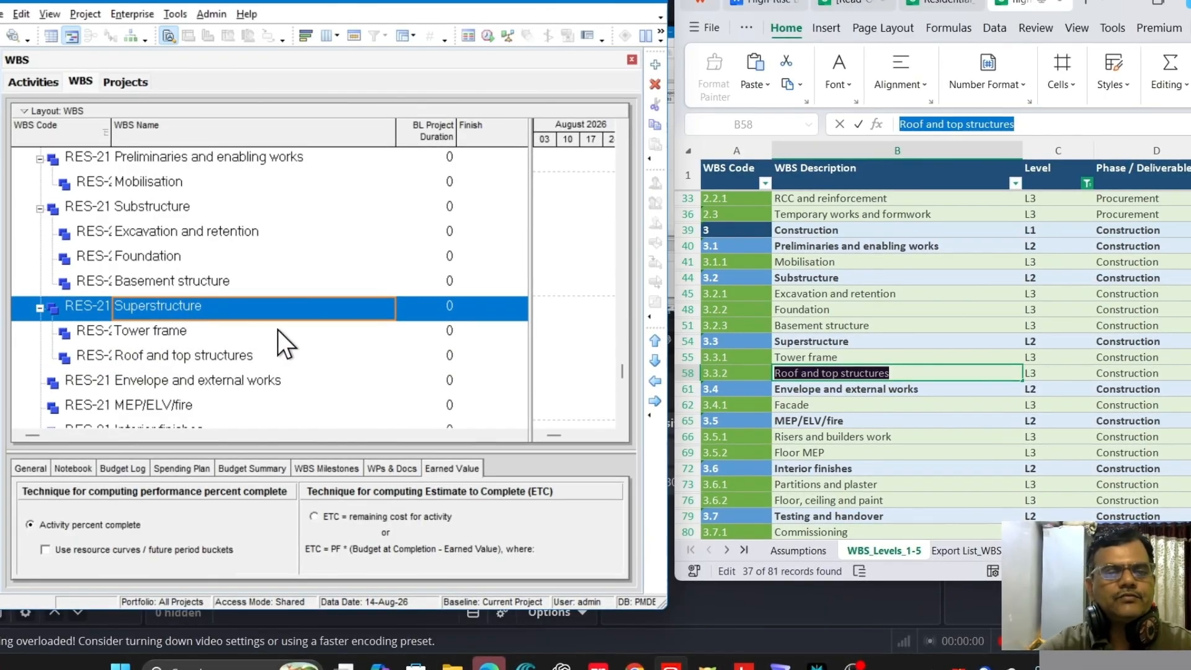
# Step: Add a child WBS element under Envelope and external works and name it Facade, copied from spreadsheet item 3.4.1
pyautogui.scroll(-1, 279, 330)
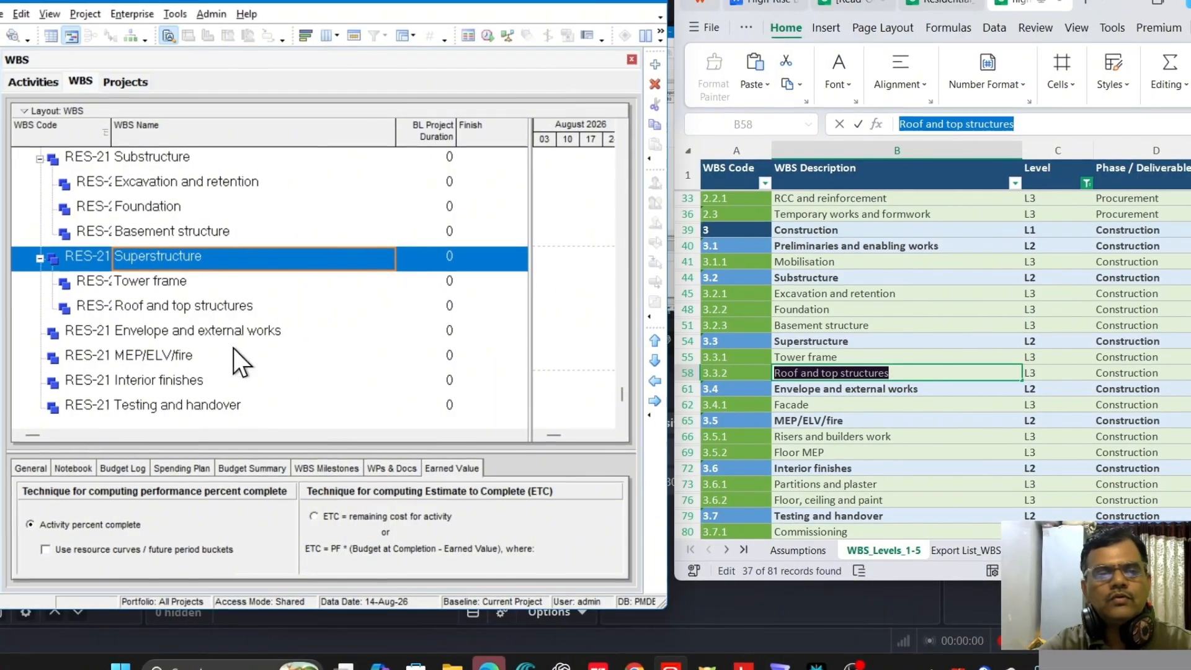
pyautogui.click(222, 329)
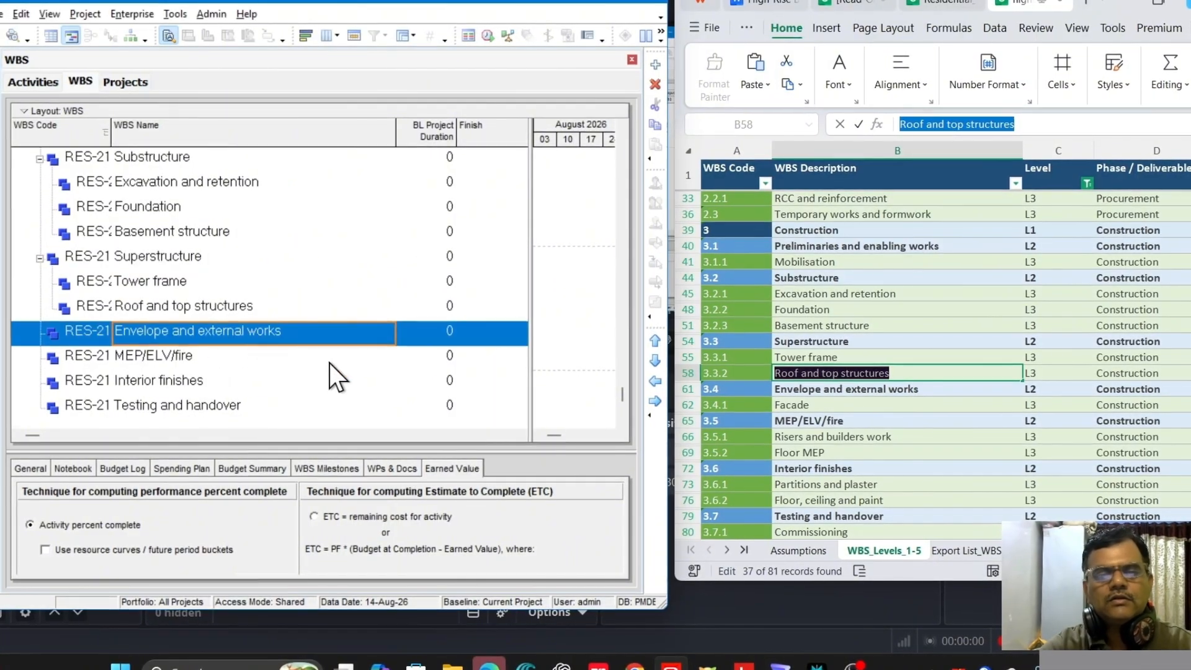
pyautogui.click(869, 389)
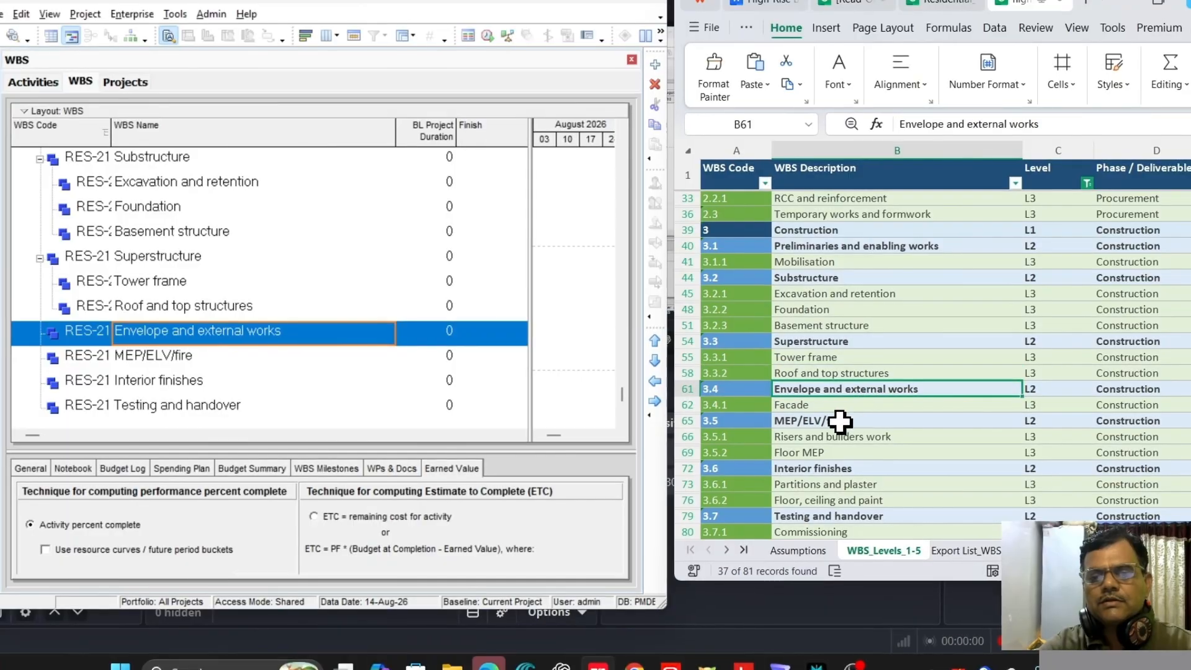
pyautogui.click(655, 65)
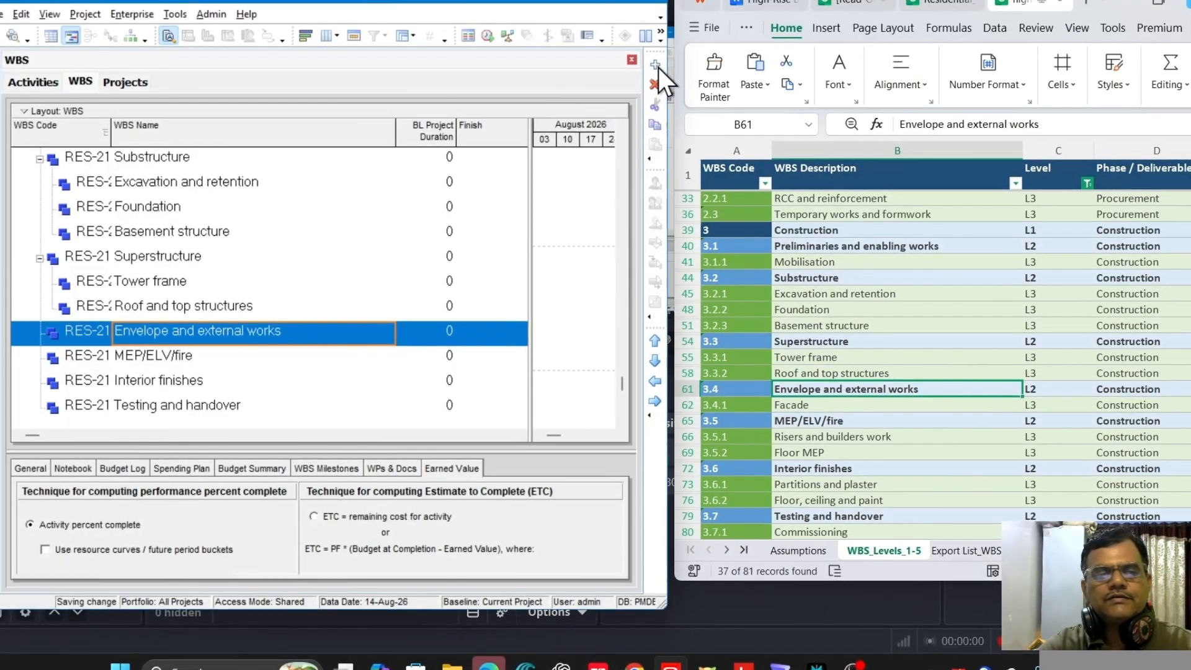
pyautogui.click(810, 406)
pyautogui.moveTo(958, 126); pyautogui.dragTo(873, 126)
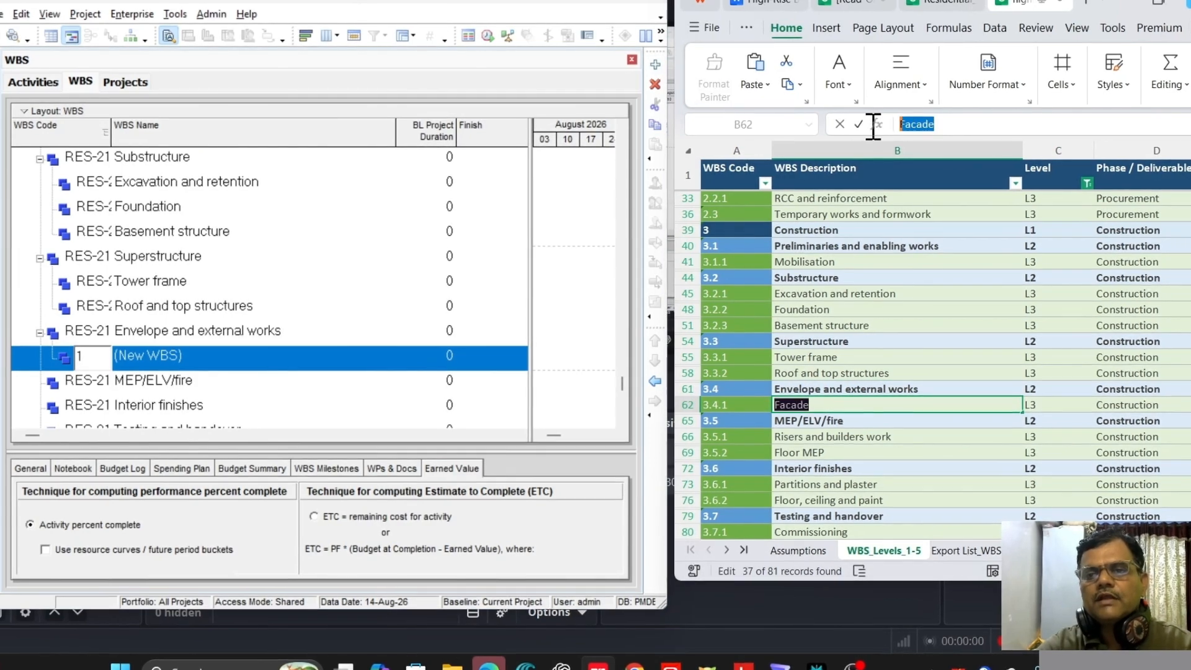
pyautogui.click(200, 358)
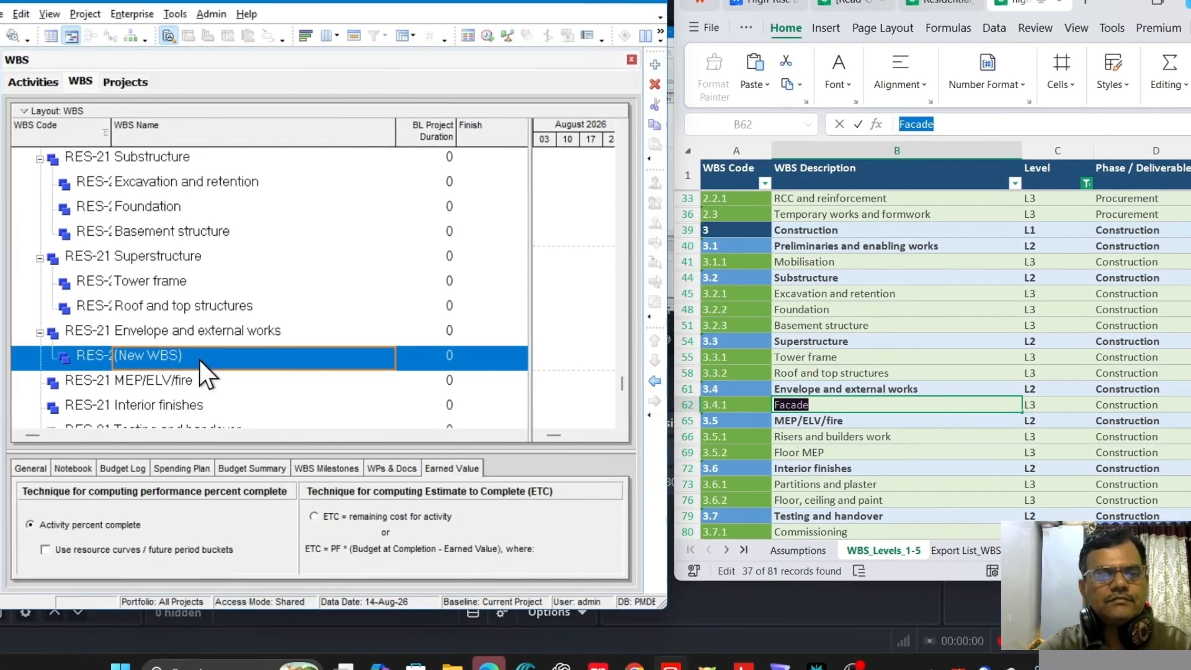
pyautogui.click(202, 359)
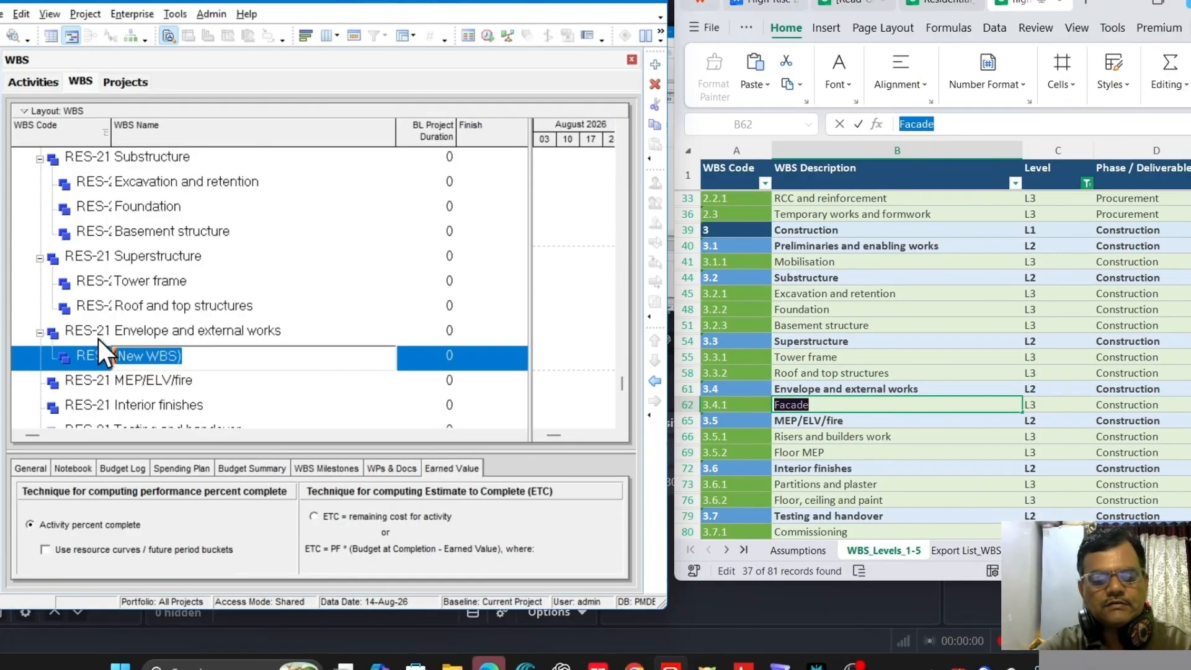
pyautogui.hotkey('ctrl', 'v')
# Step: Add a child WBS element under MEP/ELV/fire and name it Risers and builders work, copied from spreadsheet item 3.5.1
pyautogui.click(184, 380)
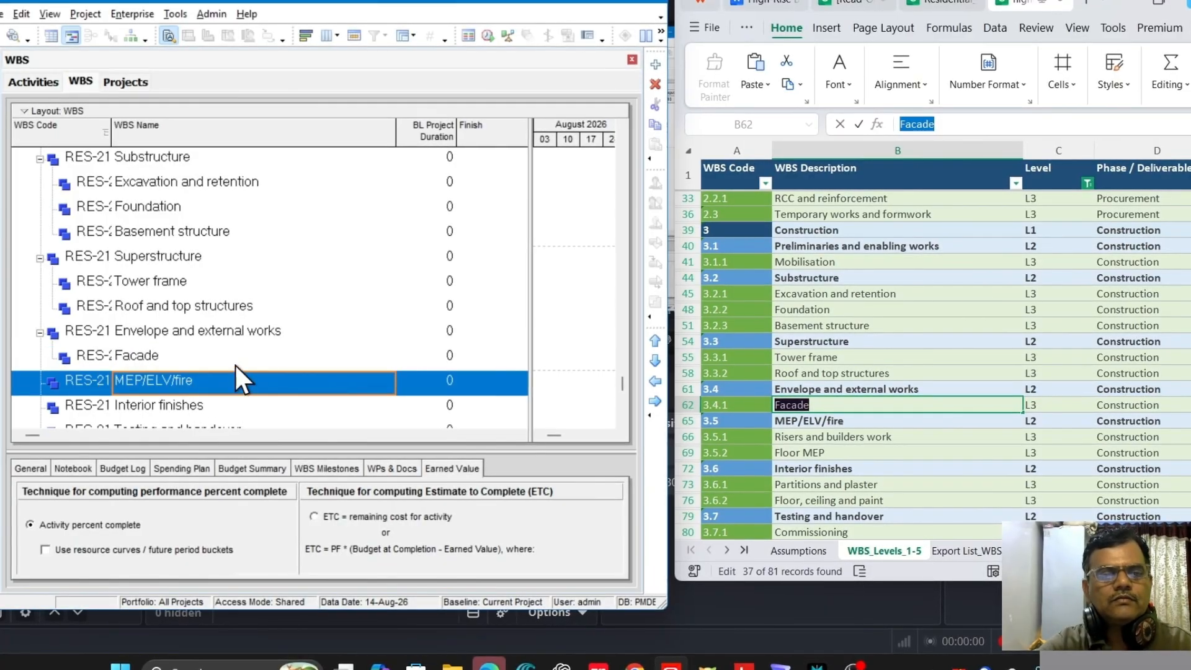
pyautogui.click(654, 64)
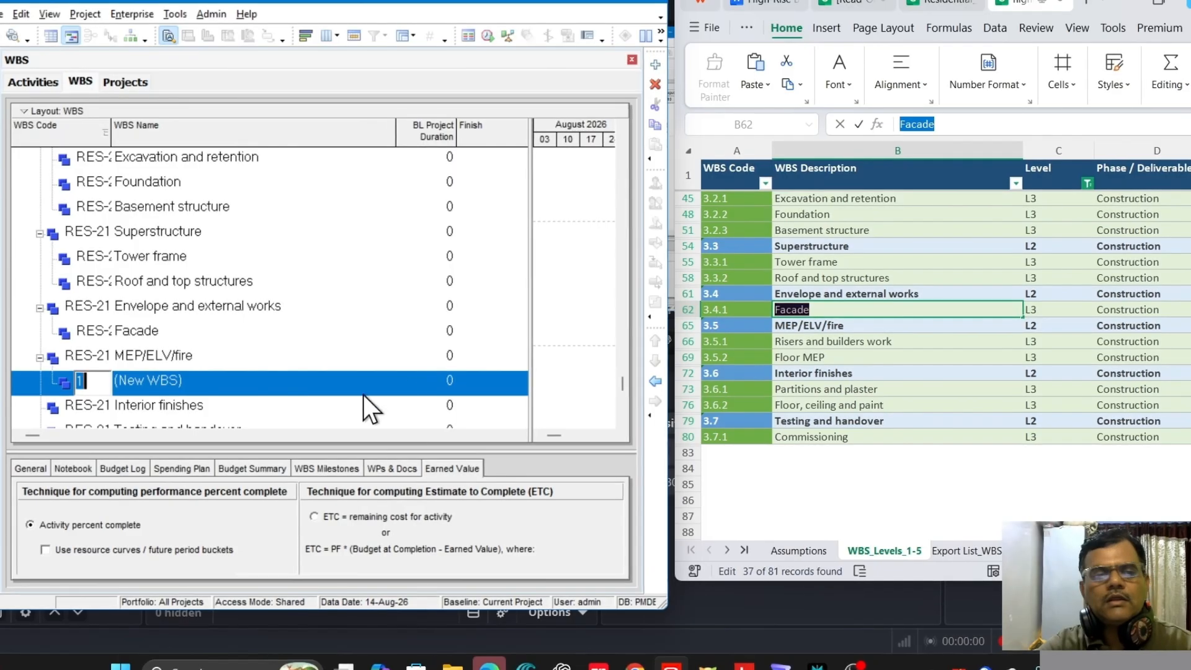
pyautogui.click(862, 343)
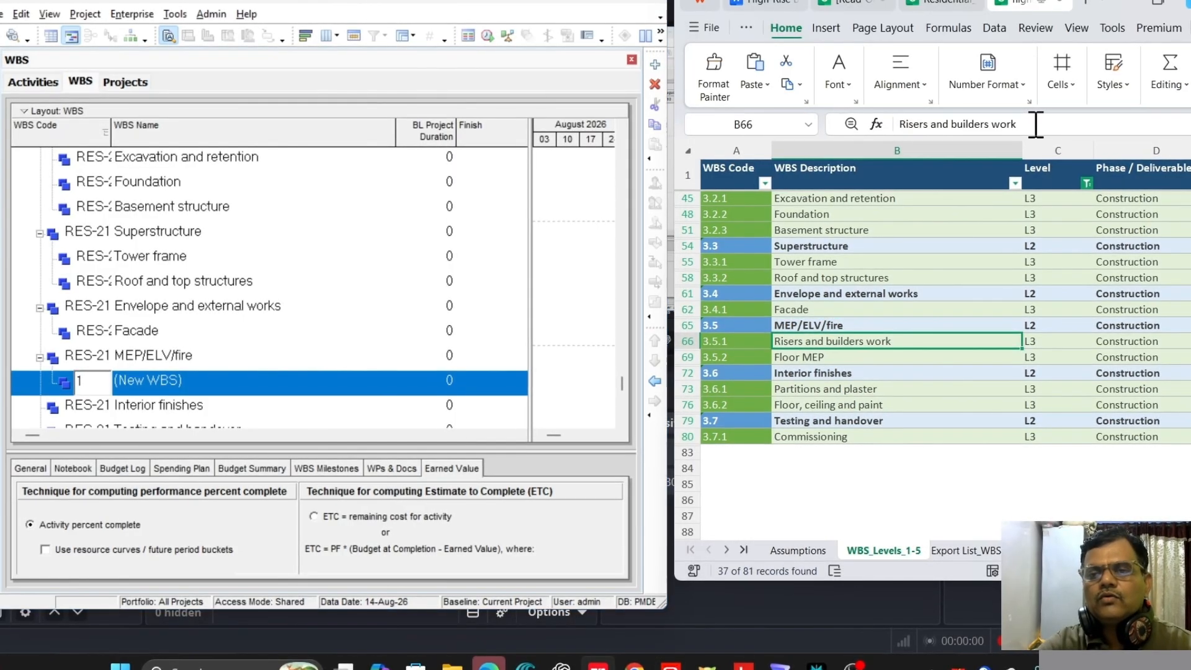
pyautogui.moveTo(1035, 124); pyautogui.dragTo(893, 124)
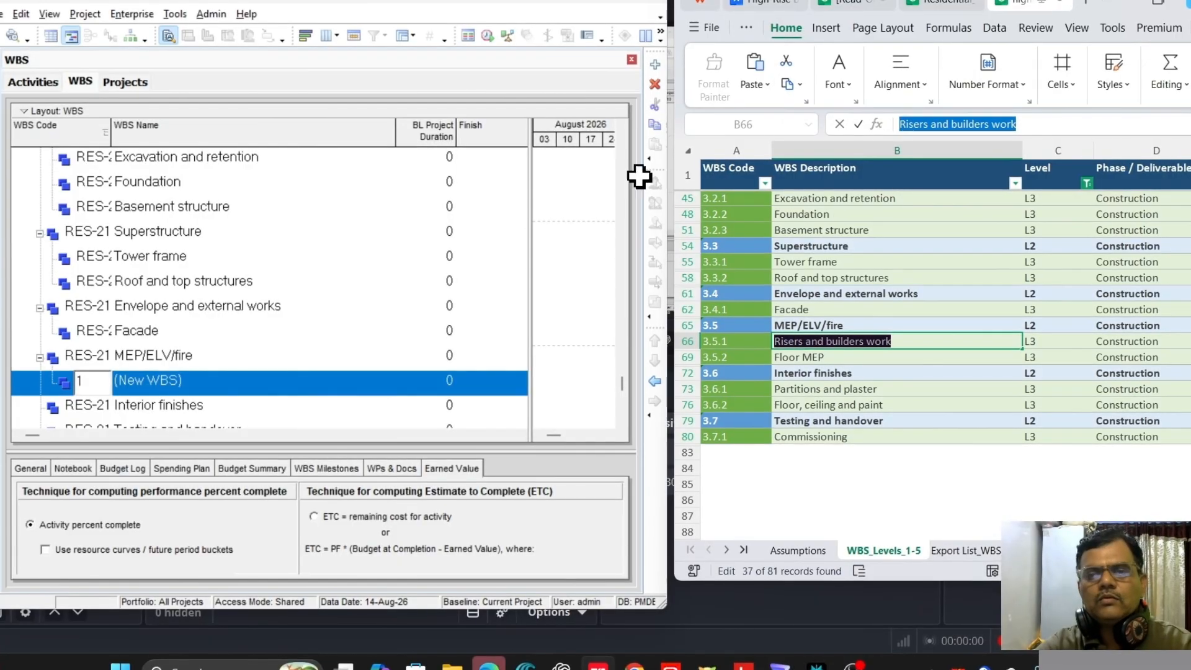
pyautogui.click(187, 381)
pyautogui.moveTo(268, 380); pyautogui.dragTo(116, 381)
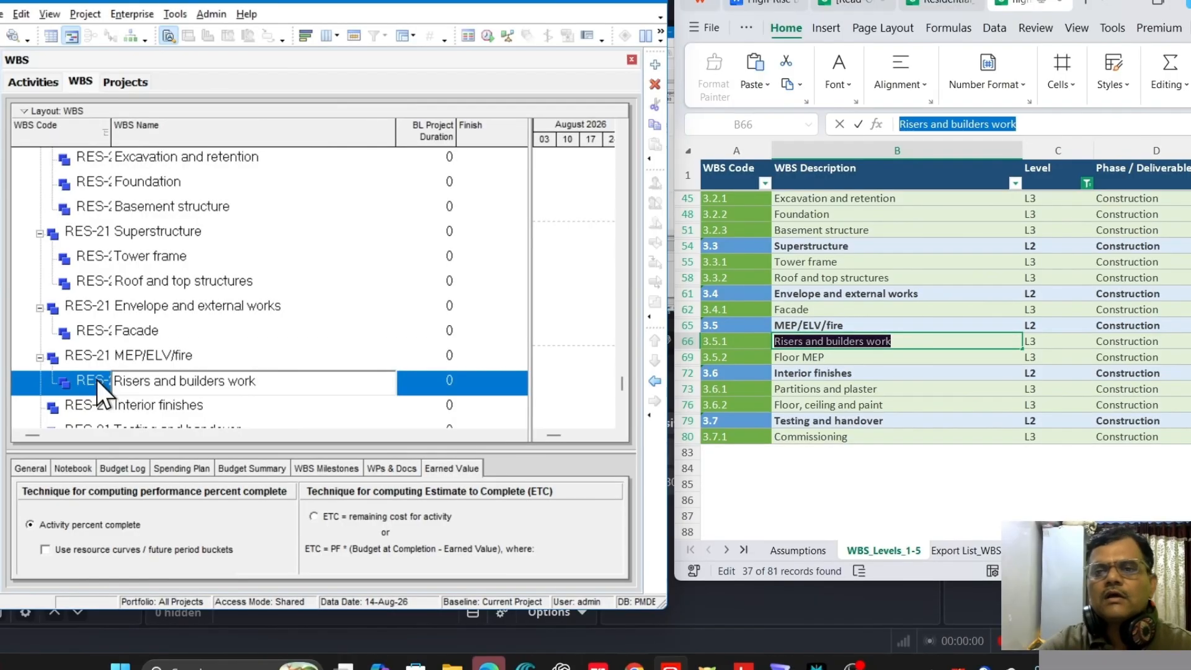
# Step: Add a second child element under MEP/ELV/fire and name it Floor MEP, copied from spreadsheet item 3.5.2
pyautogui.click(165, 357)
pyautogui.click(656, 64)
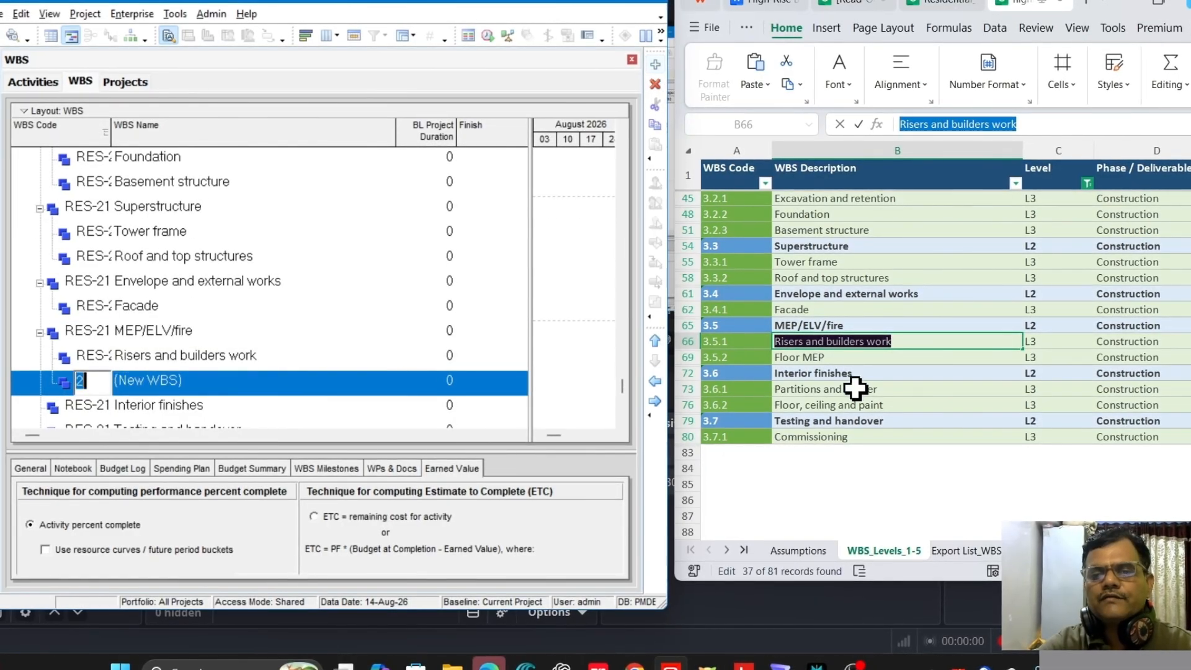
pyautogui.click(824, 358)
pyautogui.moveTo(968, 124); pyautogui.dragTo(872, 124)
pyautogui.hotkey('ctrl', 'c')
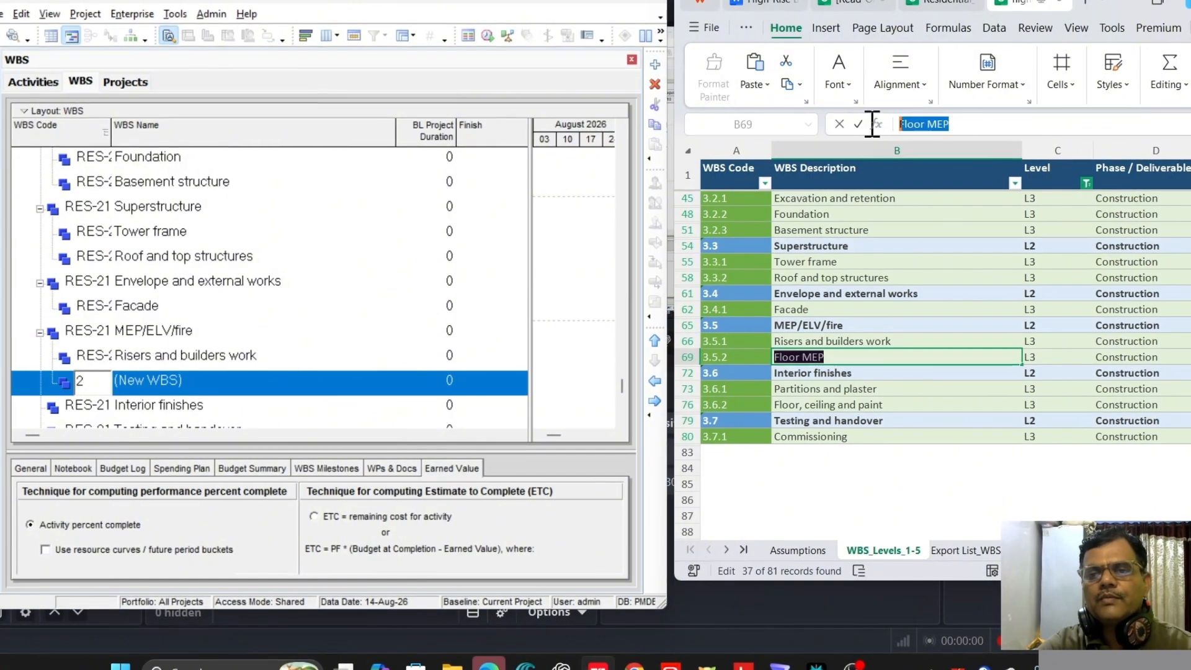
pyautogui.click(186, 377)
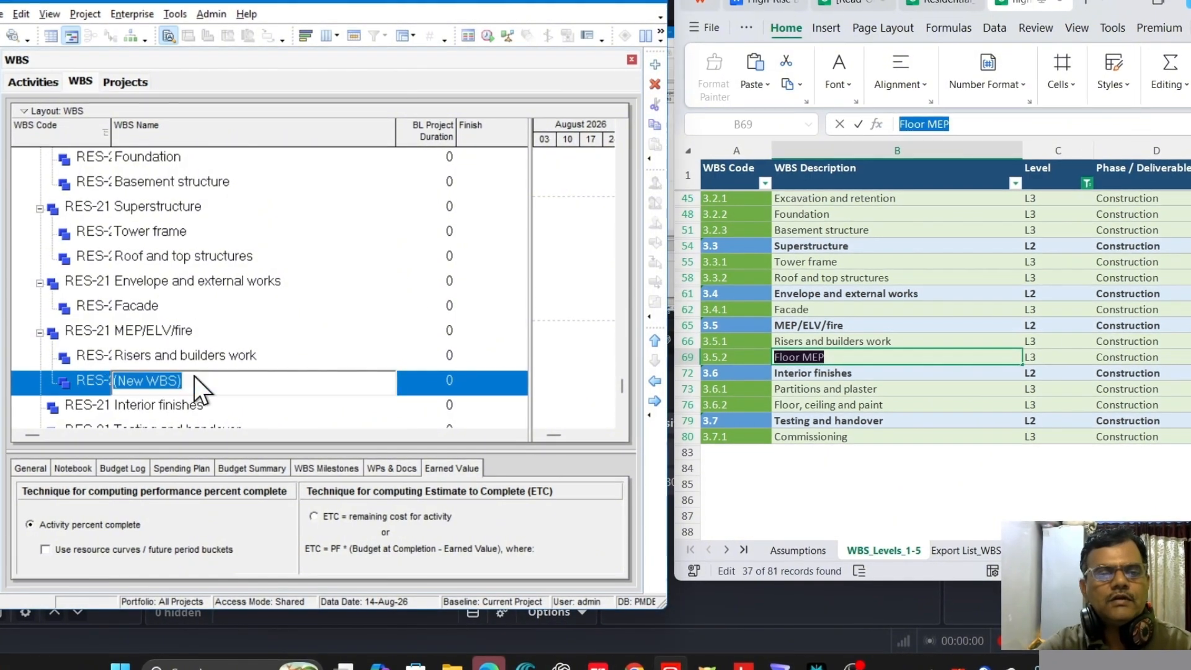
pyautogui.moveTo(236, 381); pyautogui.dragTo(91, 381)
pyautogui.hotkey('ctrl', 'v')
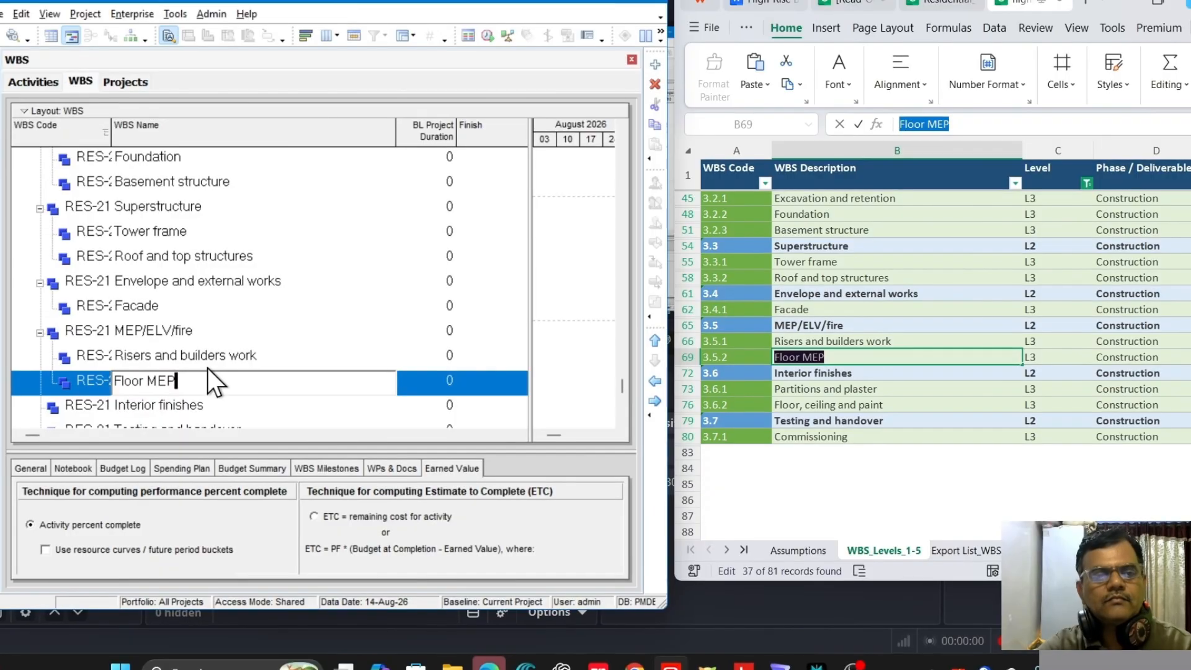
pyautogui.click(211, 350)
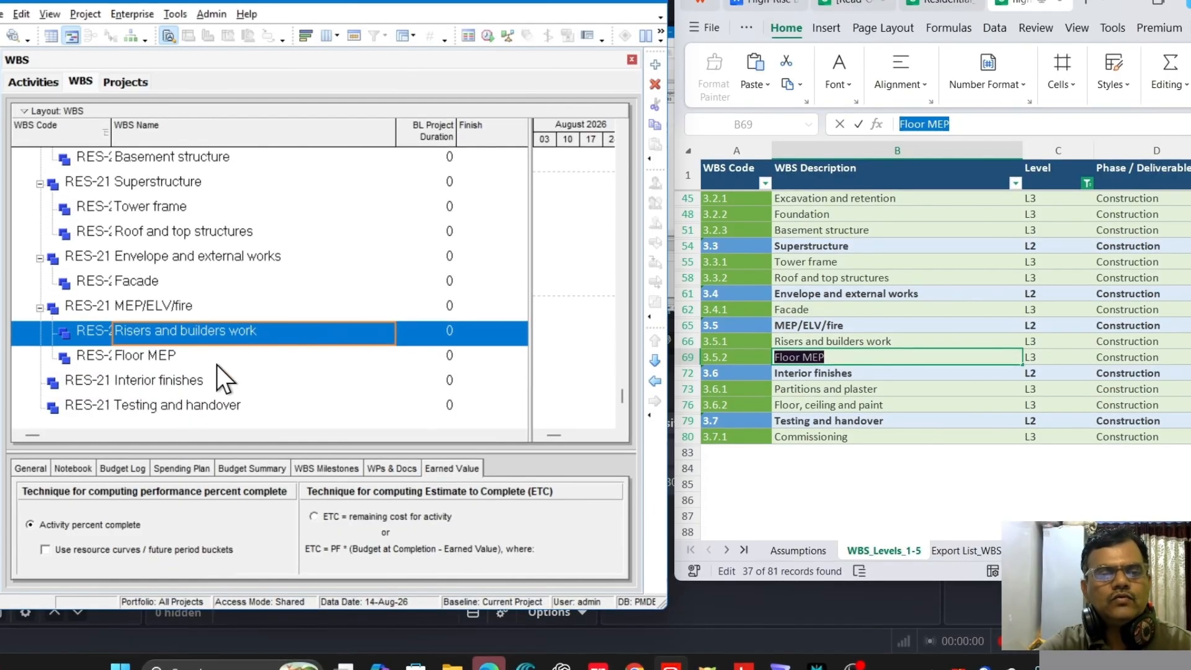
# Step: Add a child WBS element under Interior finishes
pyautogui.click(178, 382)
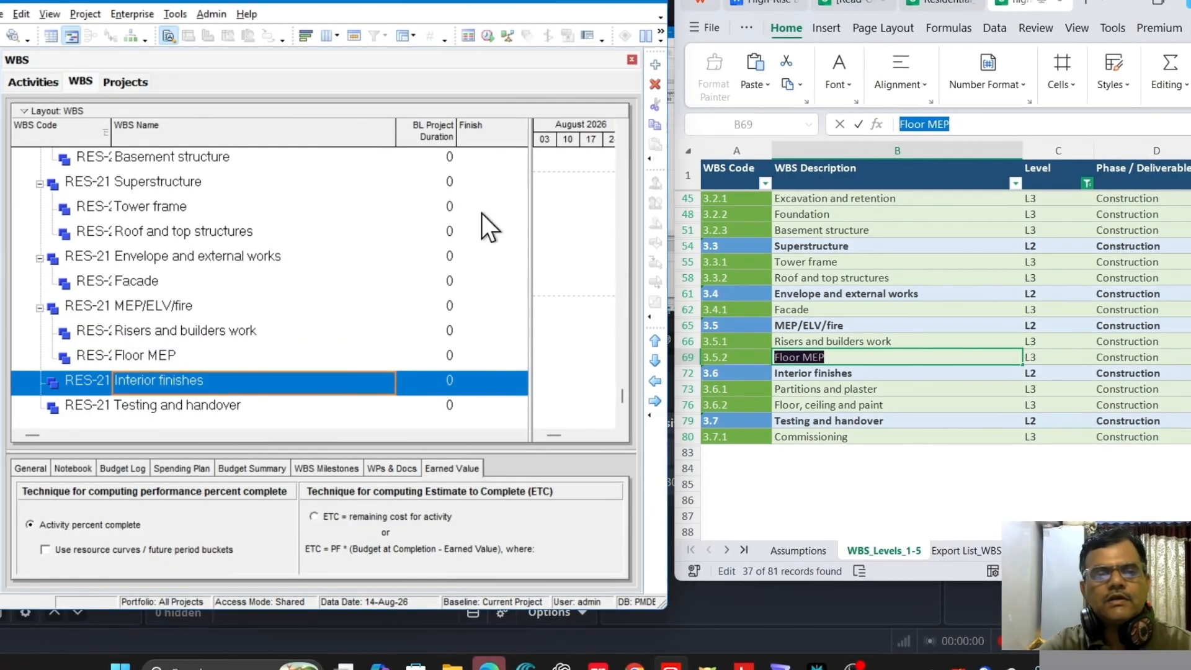
pyautogui.click(656, 64)
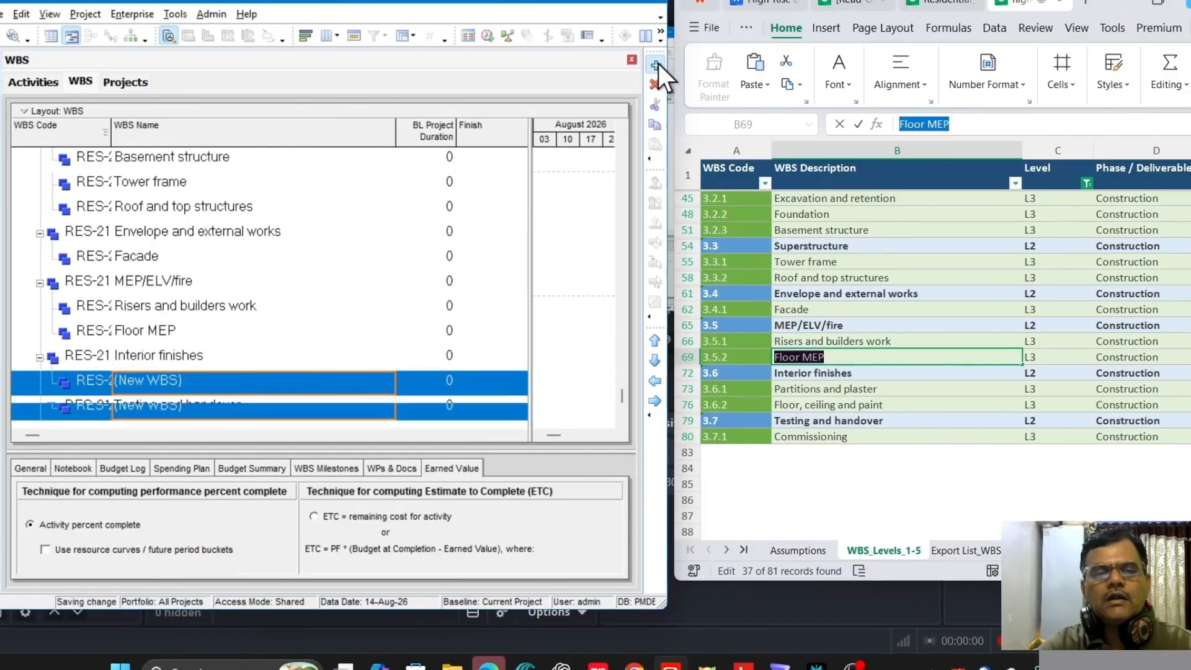
# Step: Name the new WBS element under Interior finishes "Partitions and plaster", copying the description of item 3.6.1 from the worksheet
pyautogui.click(841, 390)
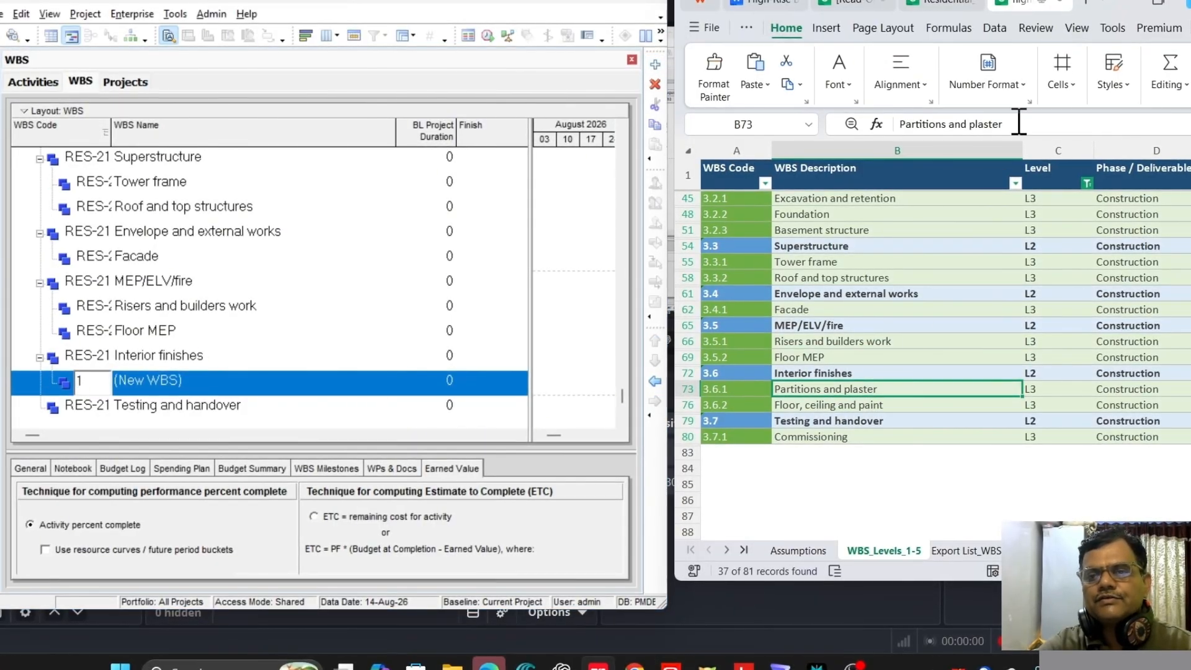
pyautogui.moveTo(999, 124); pyautogui.dragTo(876, 118)
pyautogui.hotkey('ctrl', 'c')
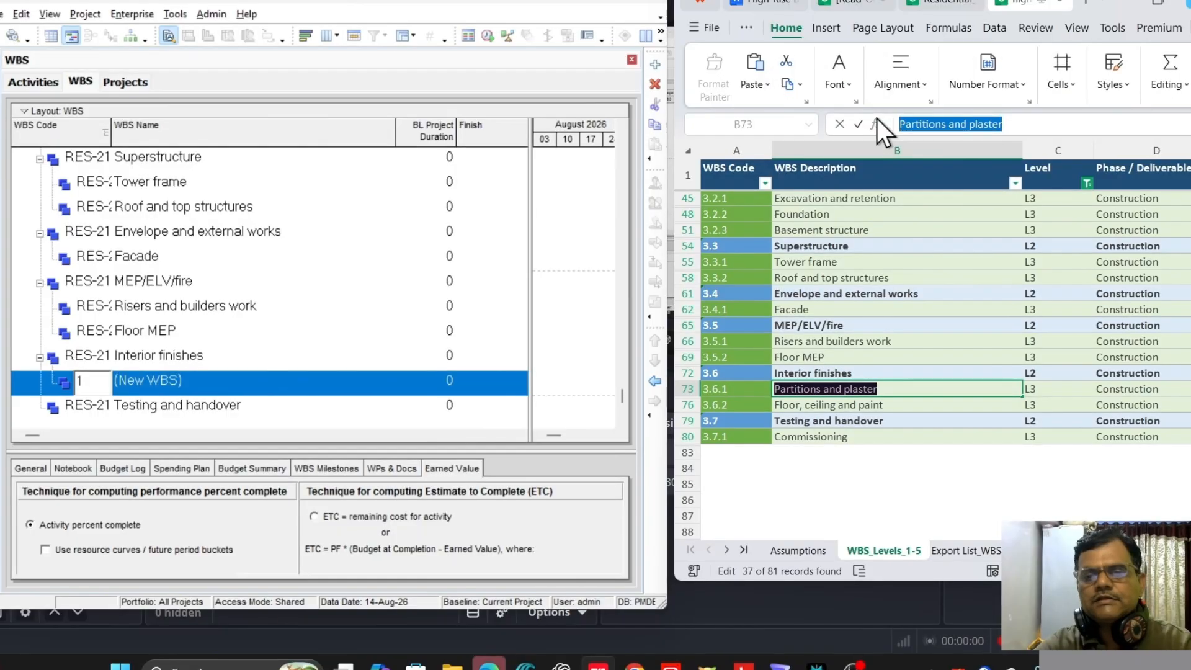
pyautogui.click(187, 378)
pyautogui.moveTo(204, 380); pyautogui.dragTo(108, 386)
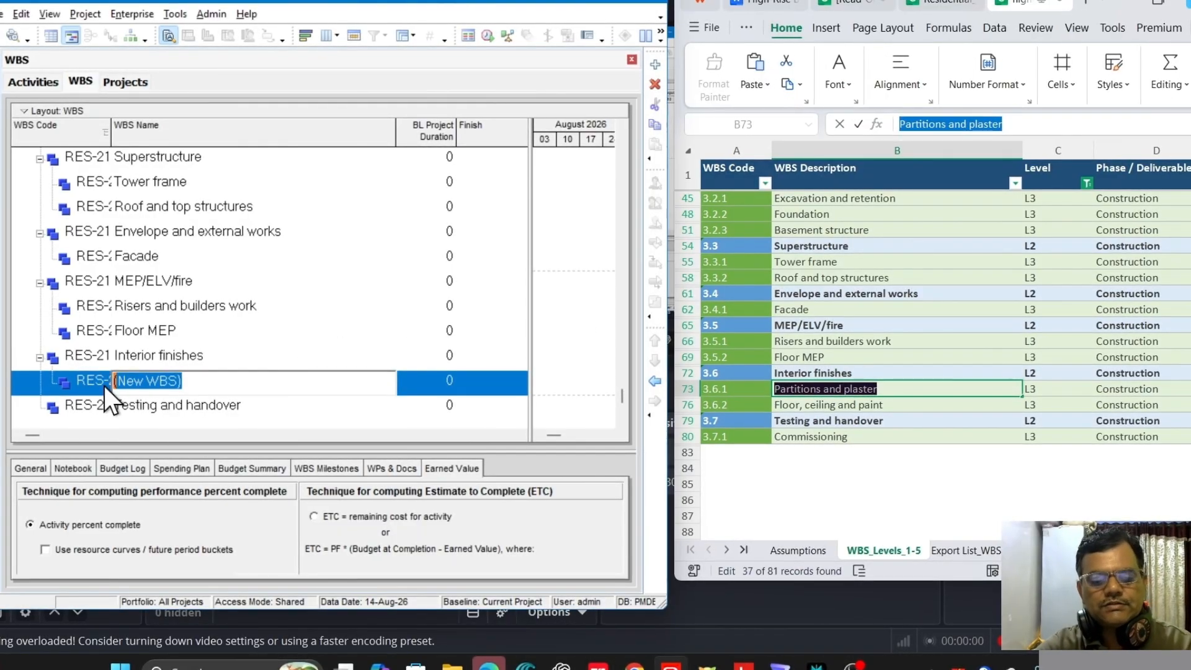
pyautogui.hotkey('ctrl', 'v')
pyautogui.click(186, 360)
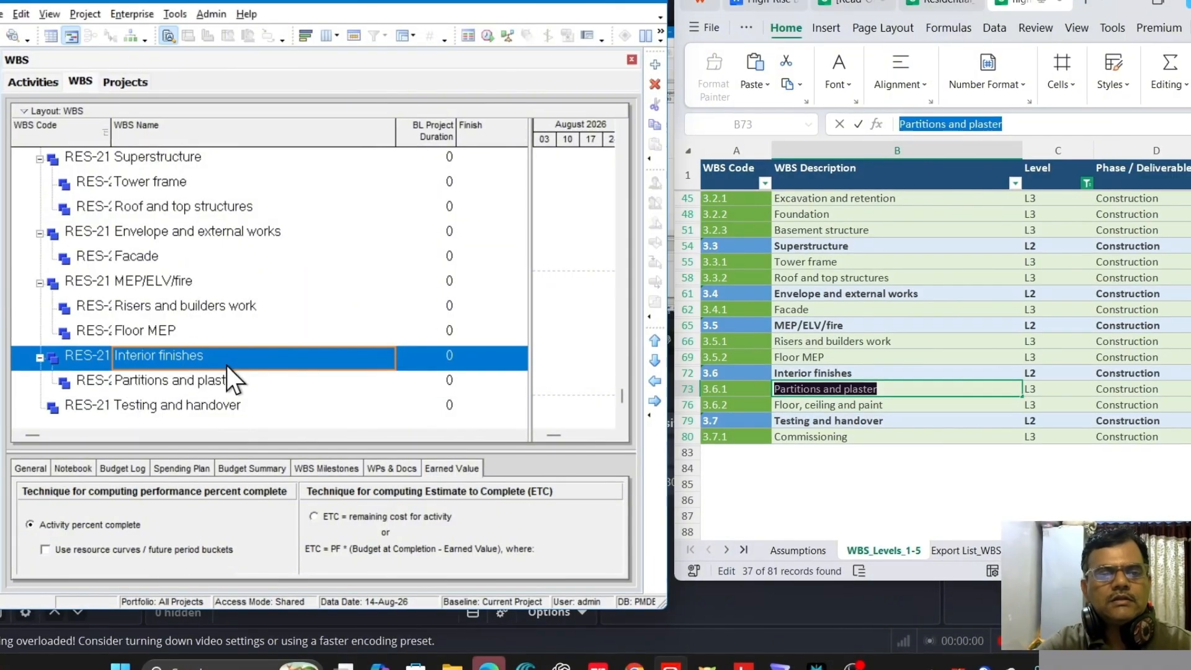
pyautogui.click(210, 379)
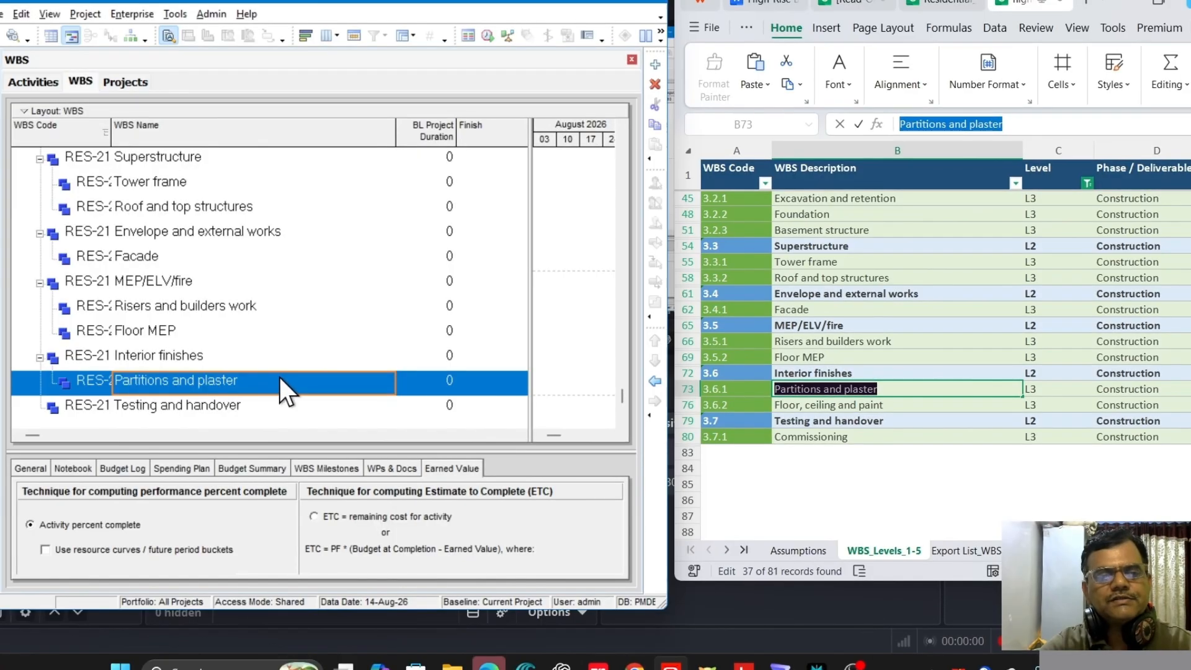
pyautogui.click(194, 359)
pyautogui.click(224, 383)
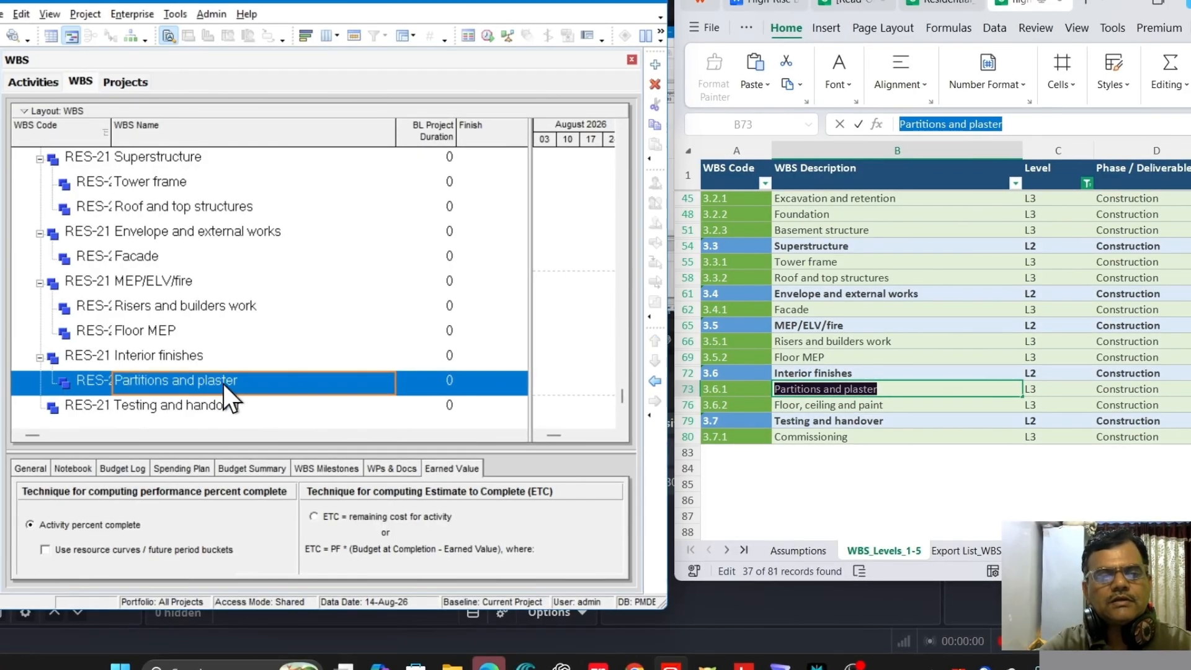
pyautogui.click(186, 361)
pyautogui.click(199, 379)
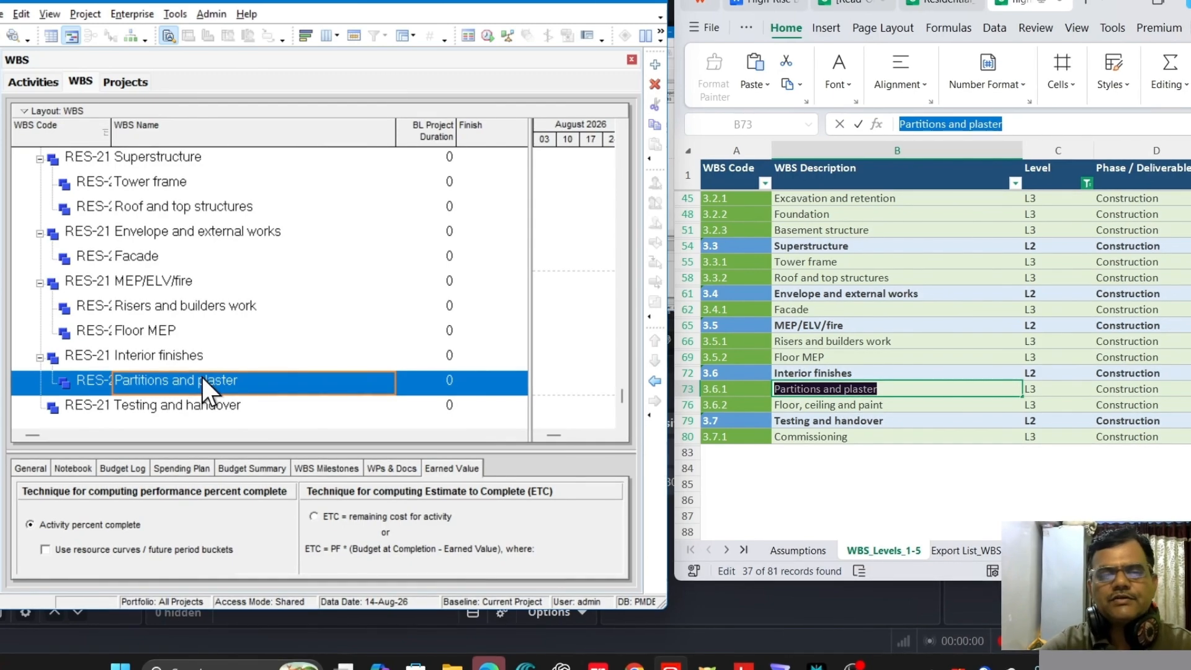
# Step: Add a second WBS element under Interior finishes and name it "Floor, ceiling and paint", copied from worksheet item 3.6.2
pyautogui.click(199, 356)
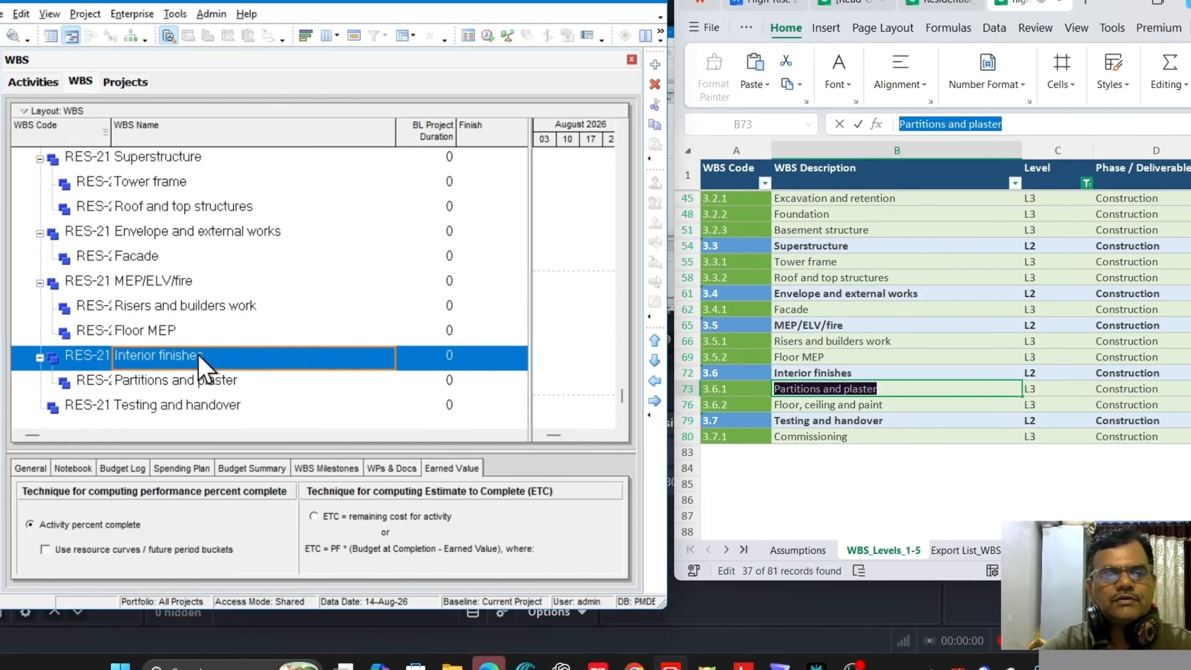
pyautogui.click(656, 64)
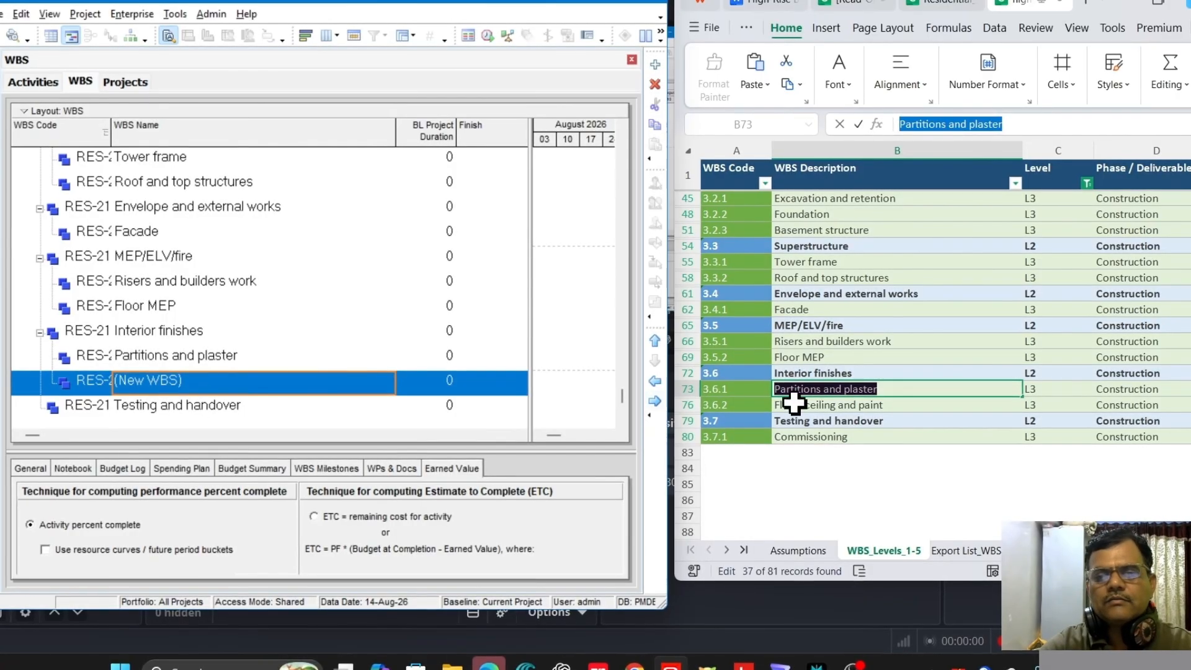
pyautogui.click(826, 404)
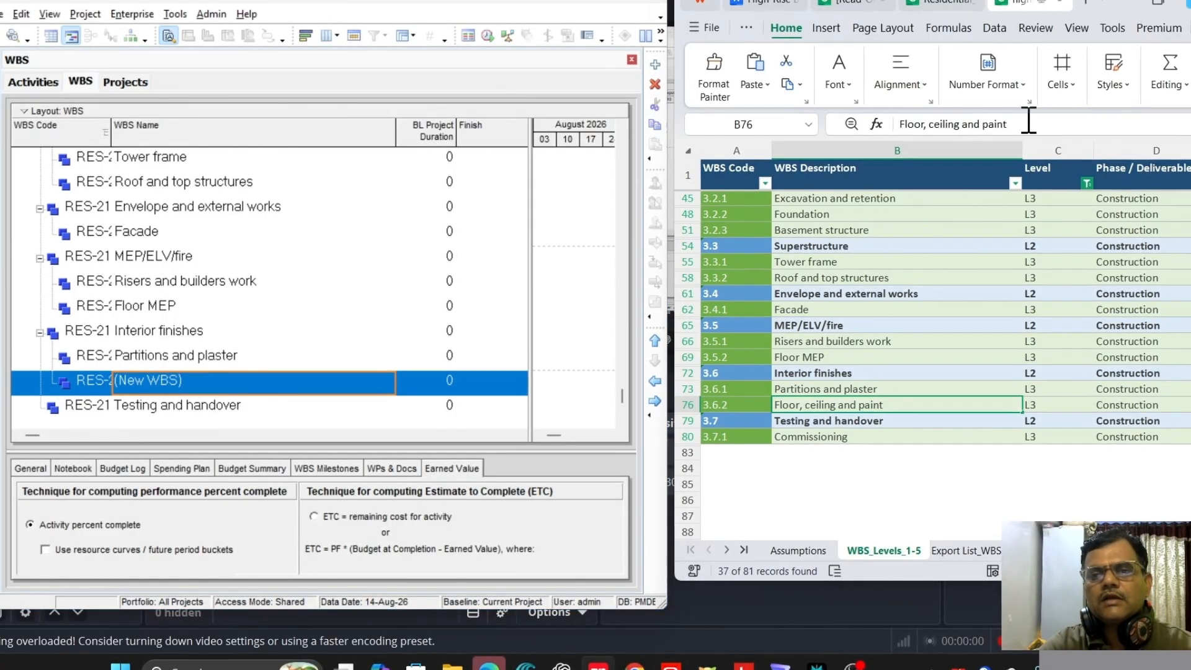
pyautogui.moveTo(1027, 124); pyautogui.dragTo(863, 119)
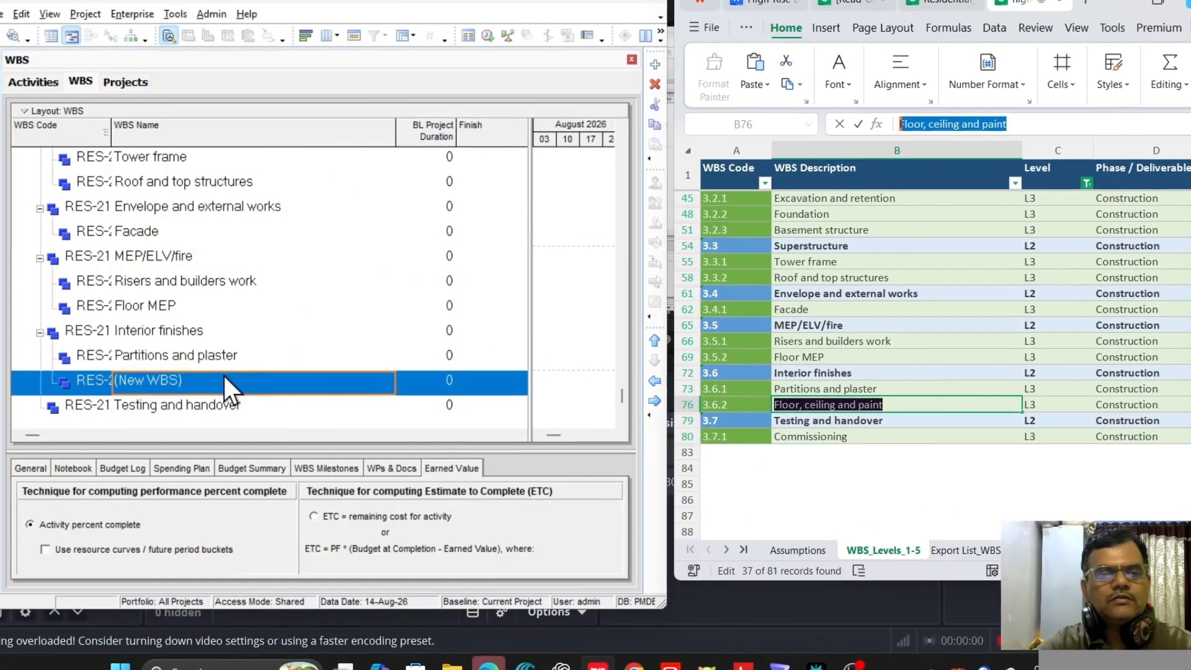
pyautogui.click(181, 384)
pyautogui.moveTo(205, 384); pyautogui.dragTo(80, 382)
pyautogui.hotkey('ctrl', 'v')
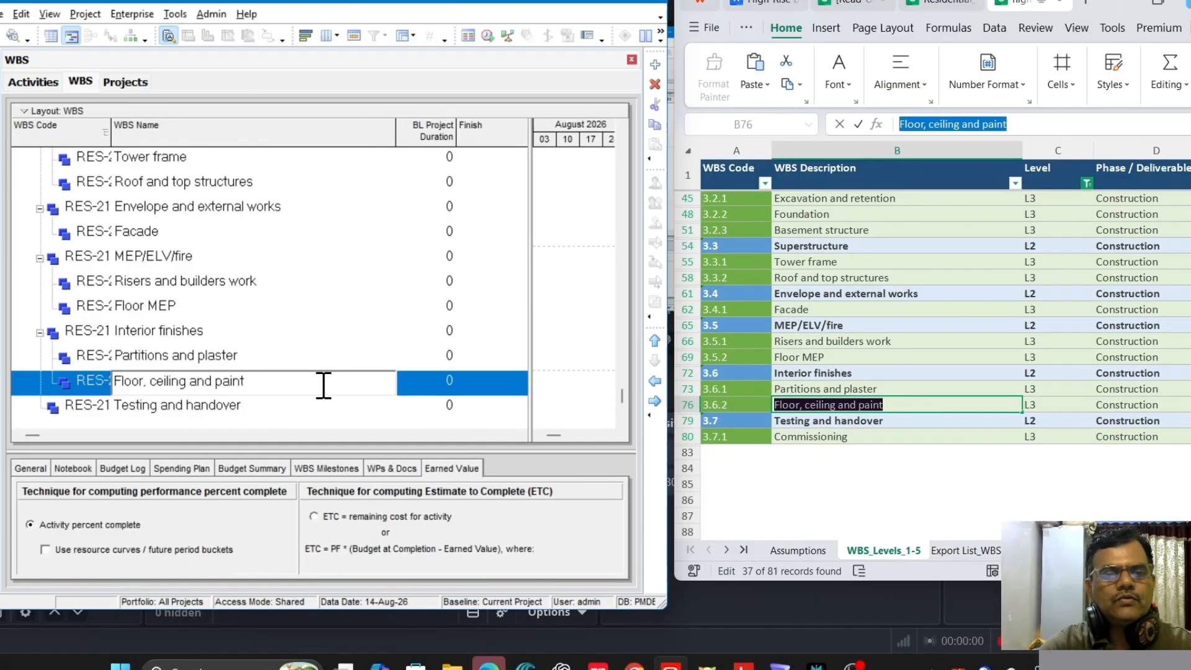
pyautogui.click(205, 354)
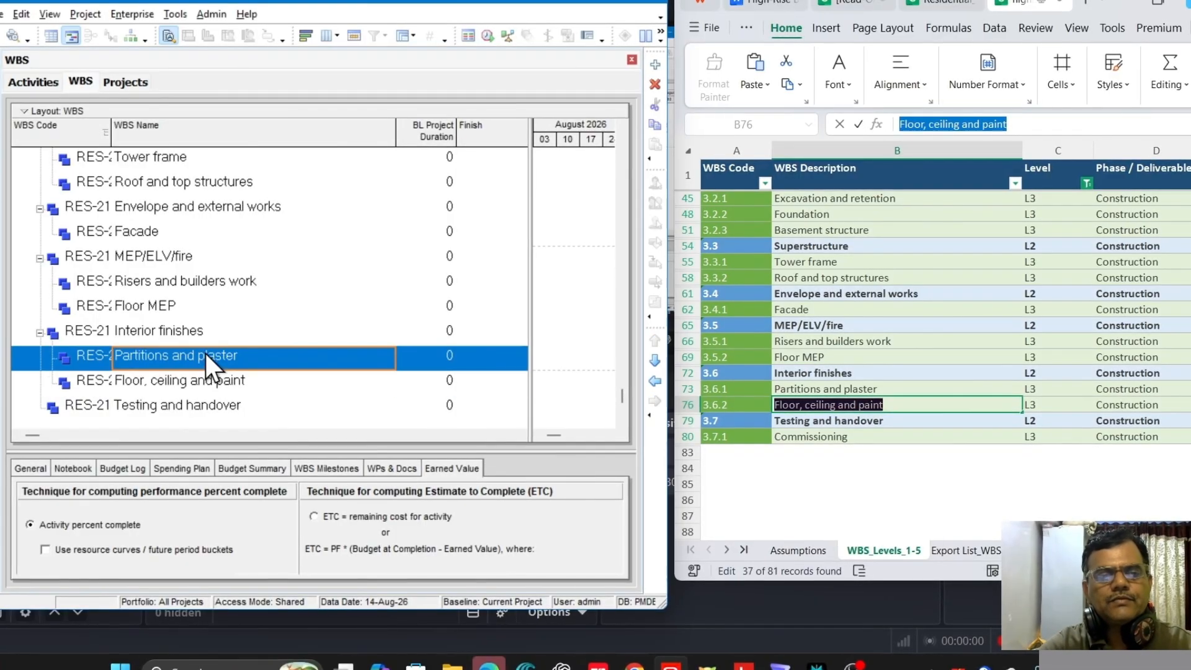
# Step: Add a WBS element under Testing and handover and name it "Commissioning", copied from worksheet item 3.7.1
pyautogui.click(223, 406)
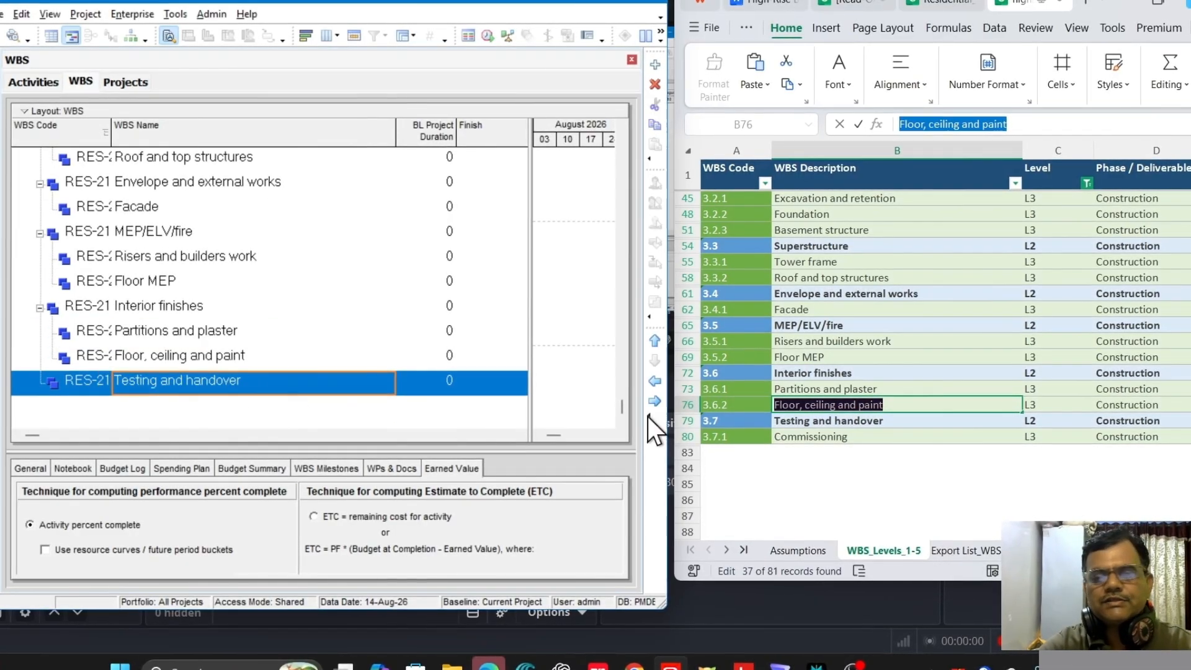
pyautogui.click(832, 420)
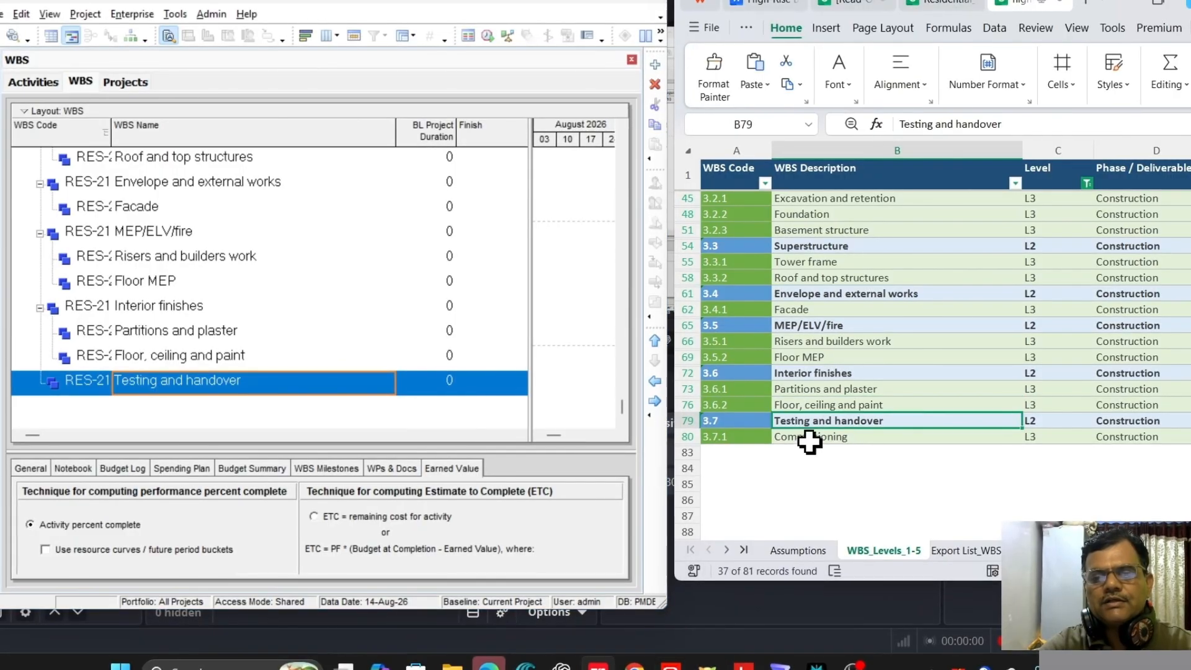
pyautogui.click(655, 63)
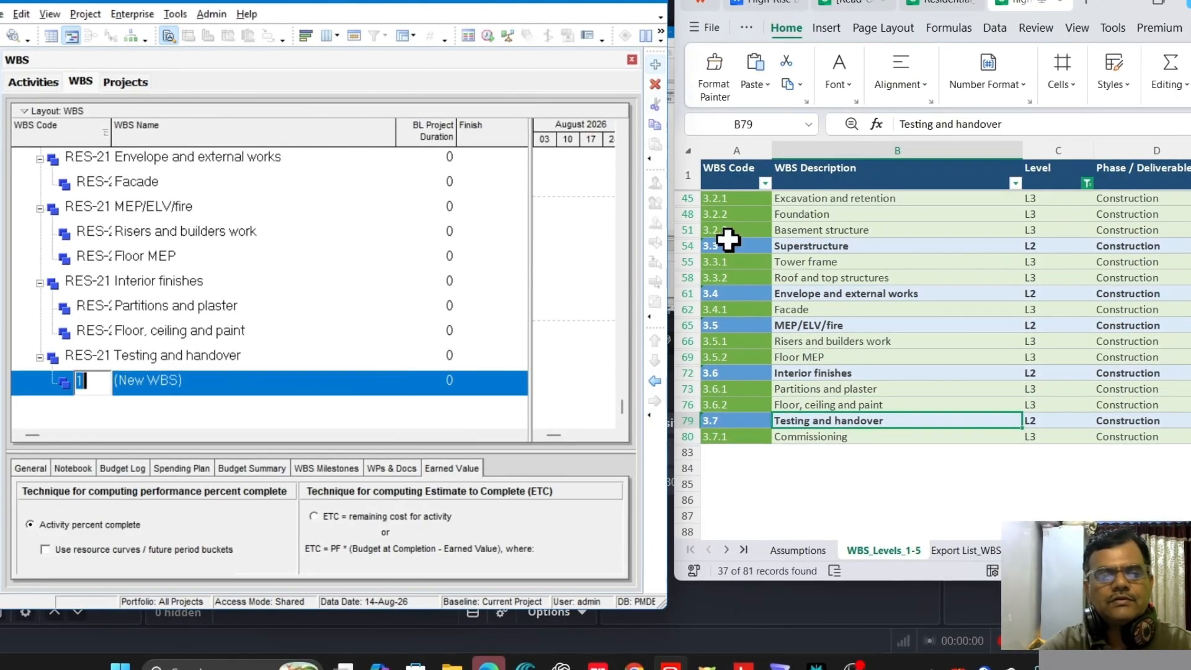
pyautogui.click(838, 437)
pyautogui.moveTo(981, 127); pyautogui.dragTo(894, 125)
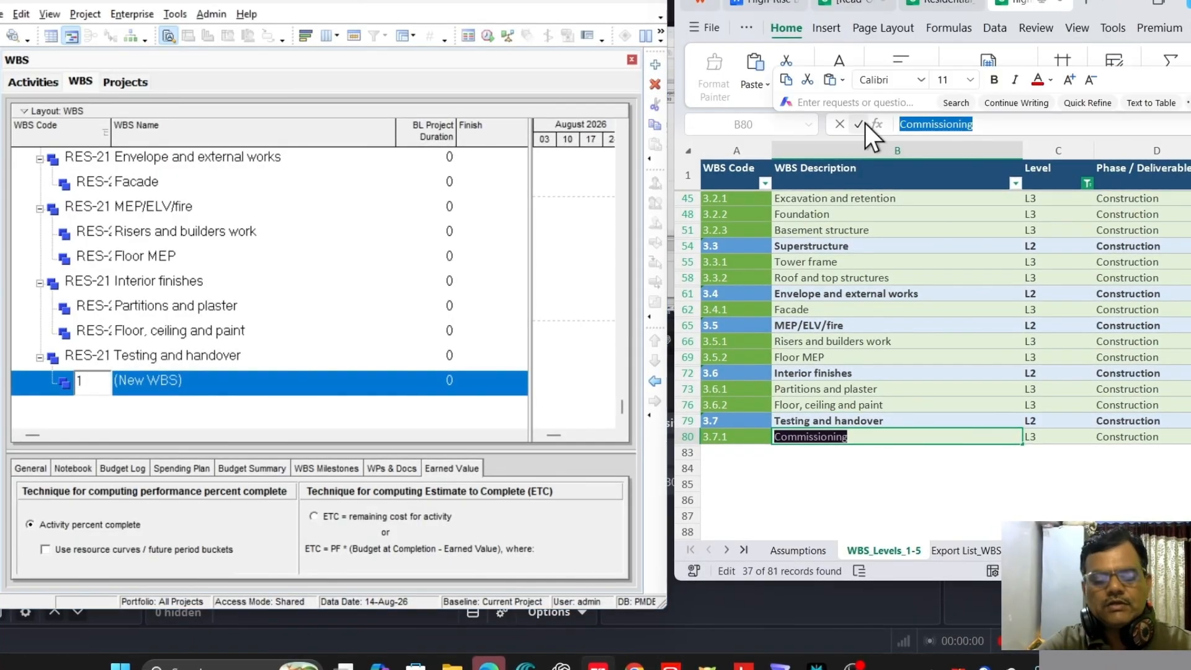
pyautogui.click(199, 381)
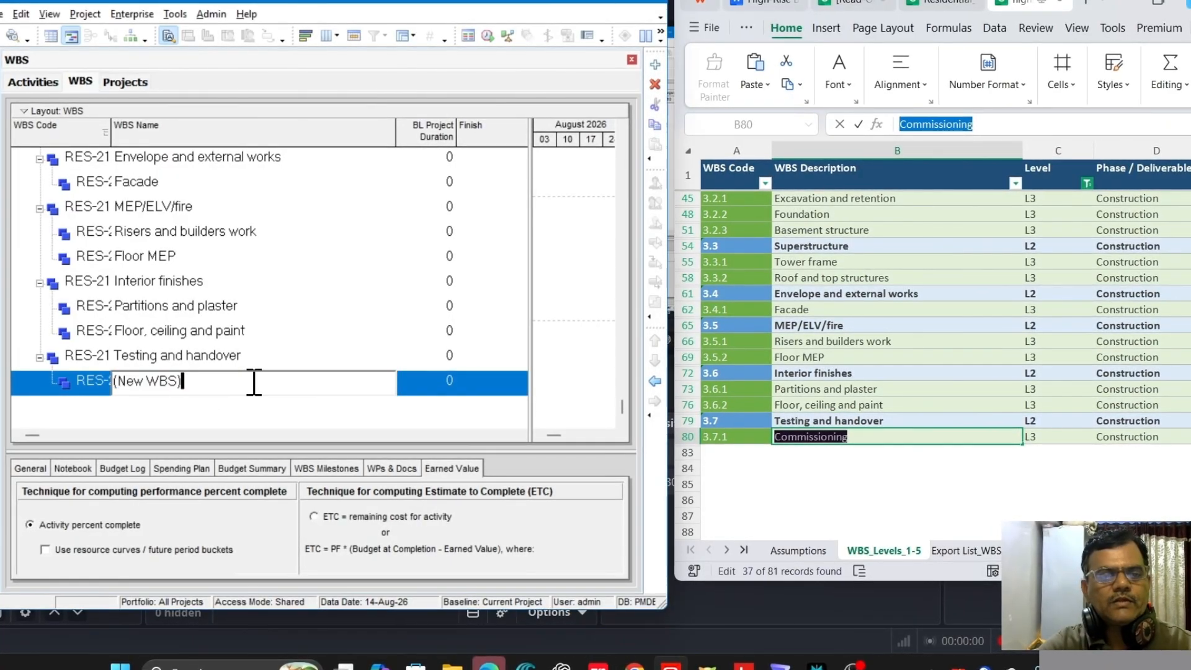
pyautogui.hotkey('ctrl', 'v')
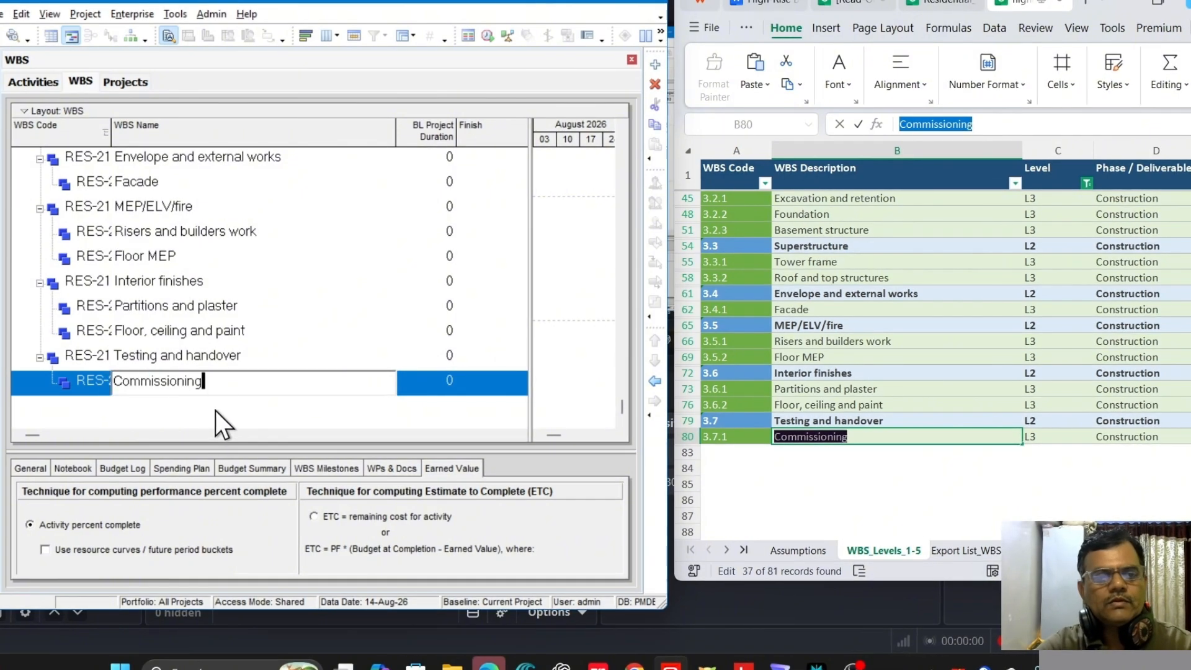
pyautogui.press('Return')
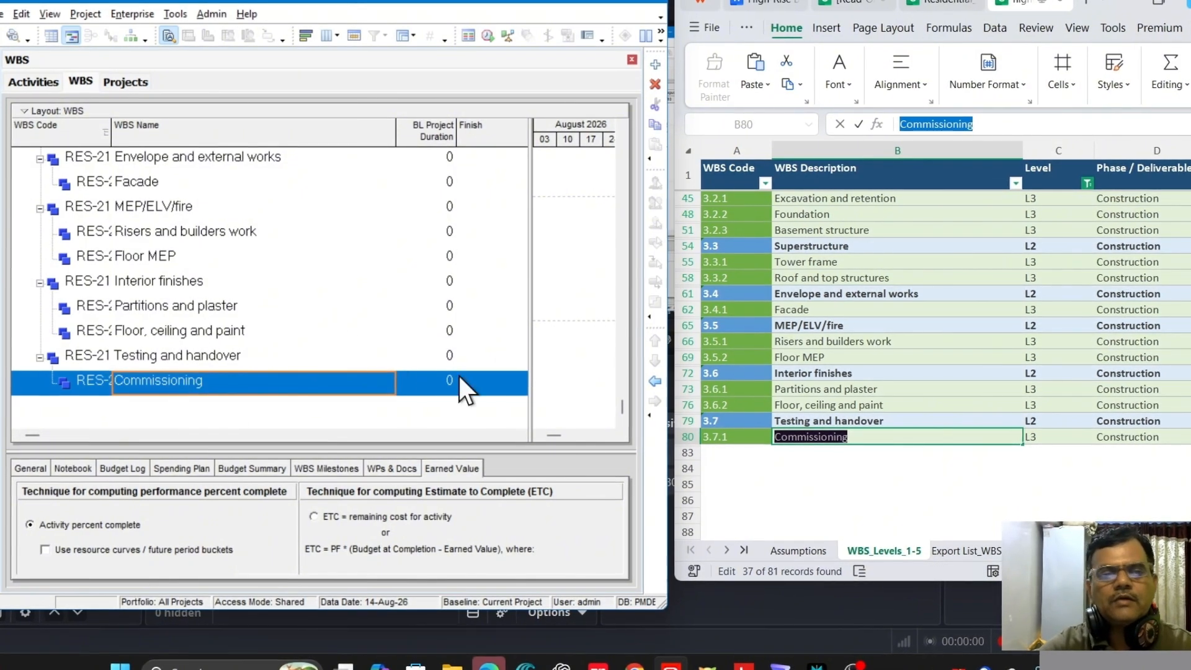
# Step: Extend the worksheet's Level filter to include the L4 rows along with L1 to L3
pyautogui.click(917, 405)
pyautogui.scroll(7, 997, 369)
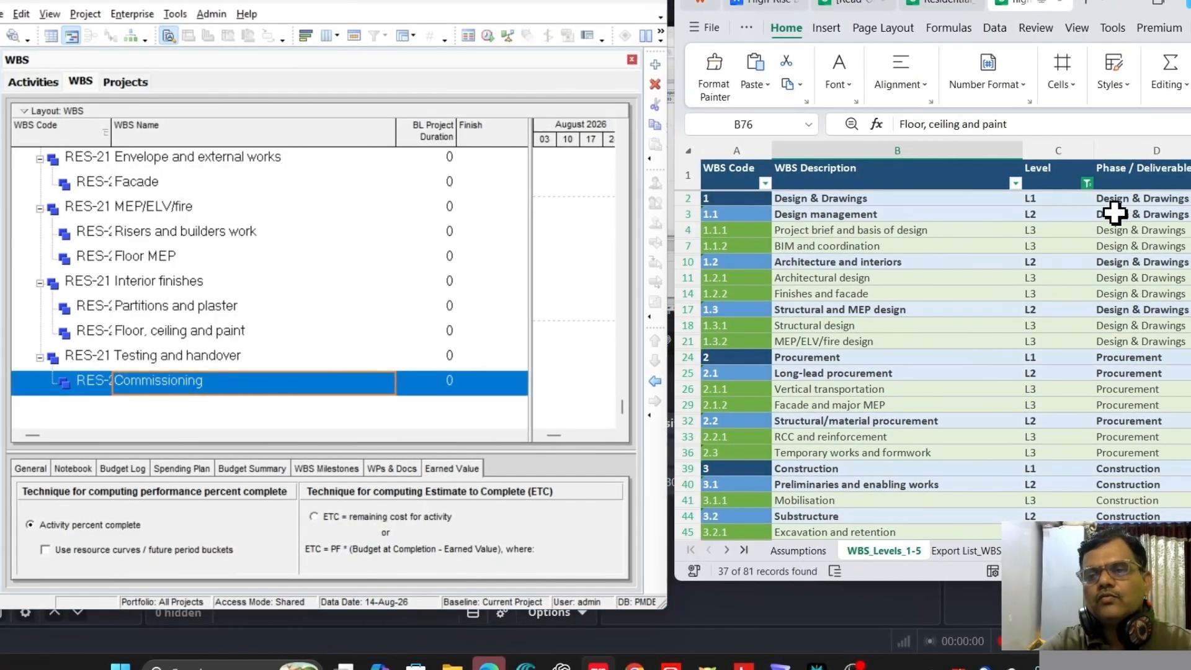
pyautogui.click(1089, 188)
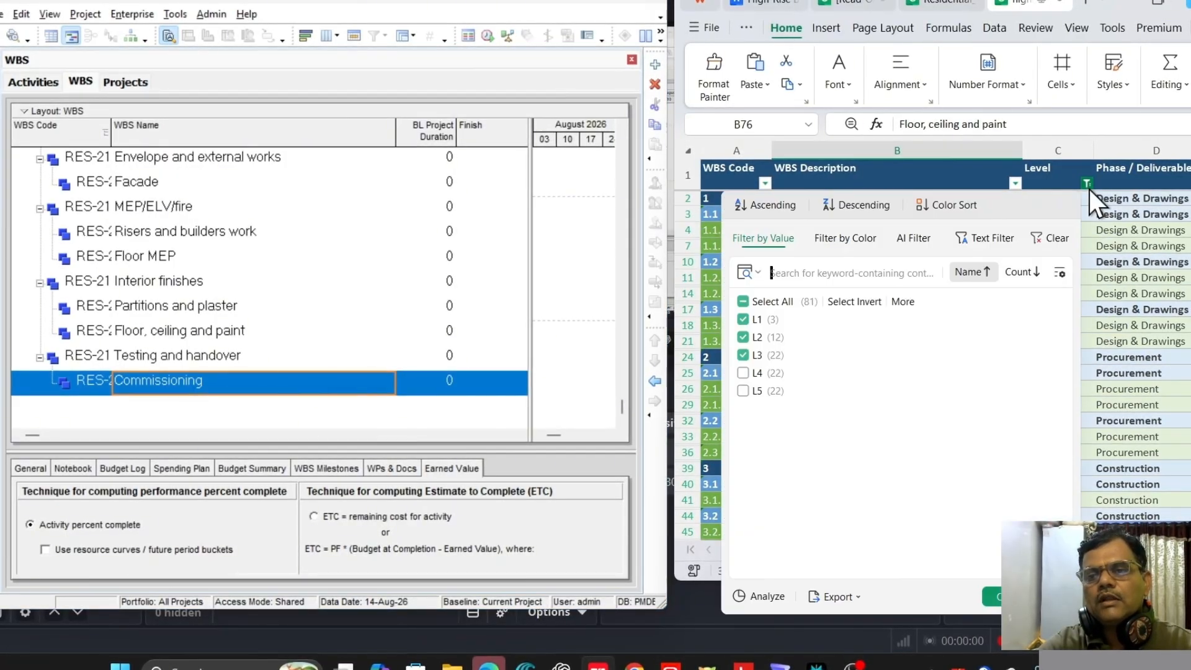
pyautogui.click(744, 373)
pyautogui.click(996, 597)
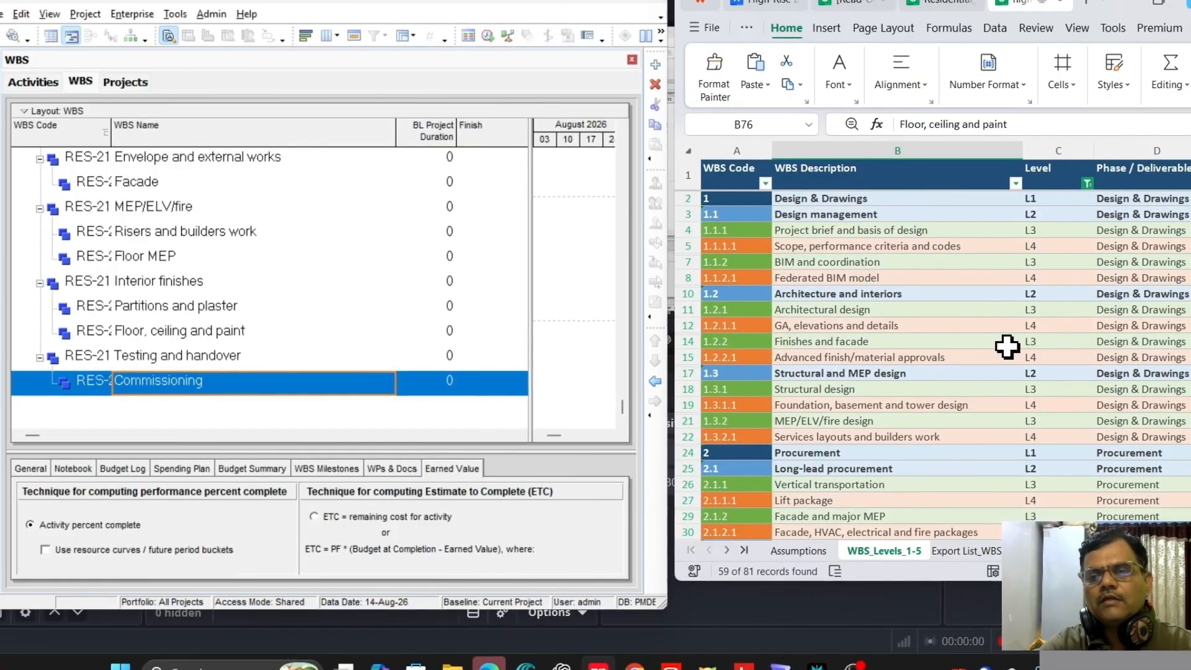
# Step: Add a WBS element under Project brief and basis of design and name it "Scope, performance criteria and codes", copied from worksheet item 1.1.1.1
pyautogui.scroll(15, 237, 254)
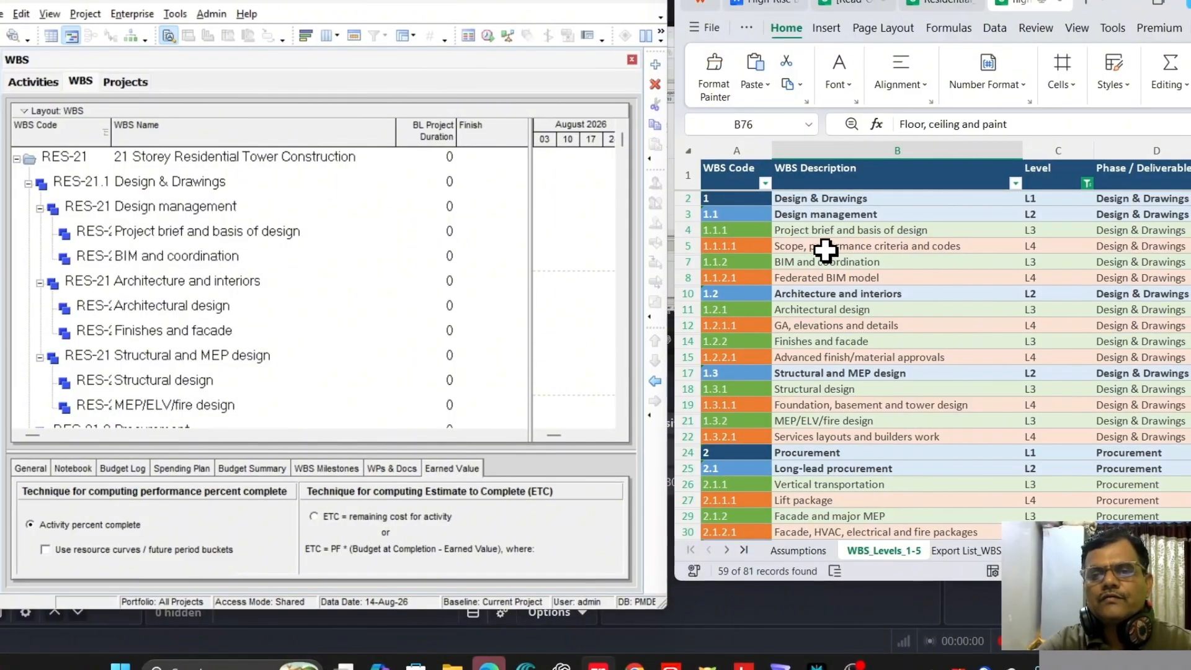
pyautogui.click(333, 234)
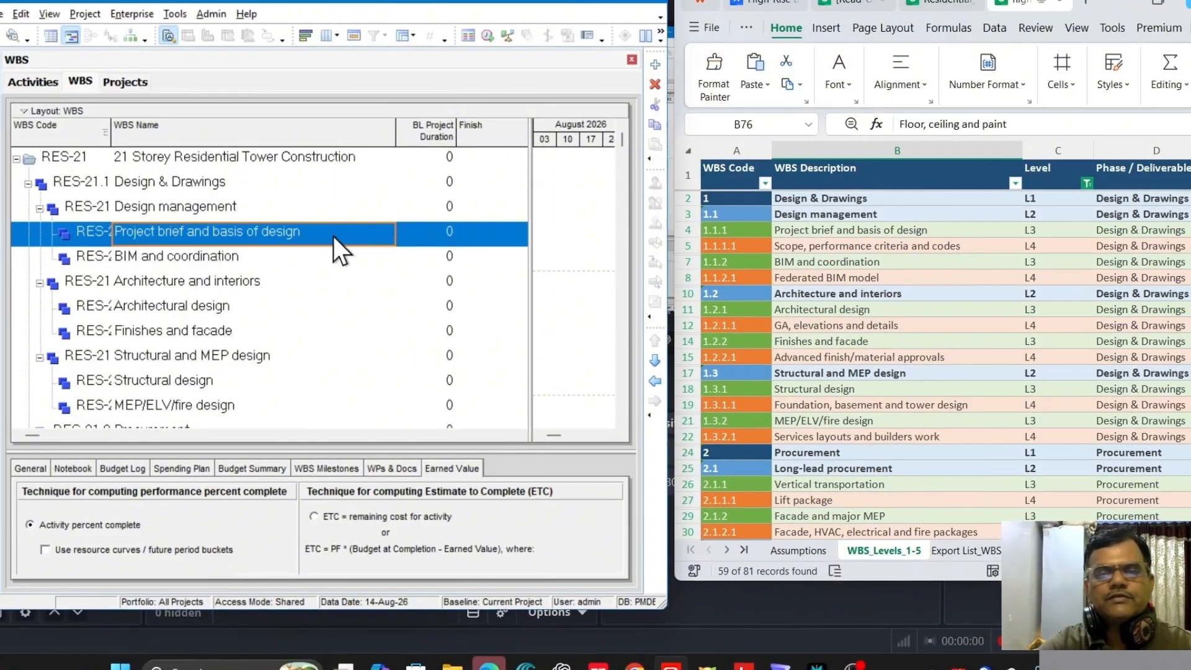
pyautogui.click(655, 65)
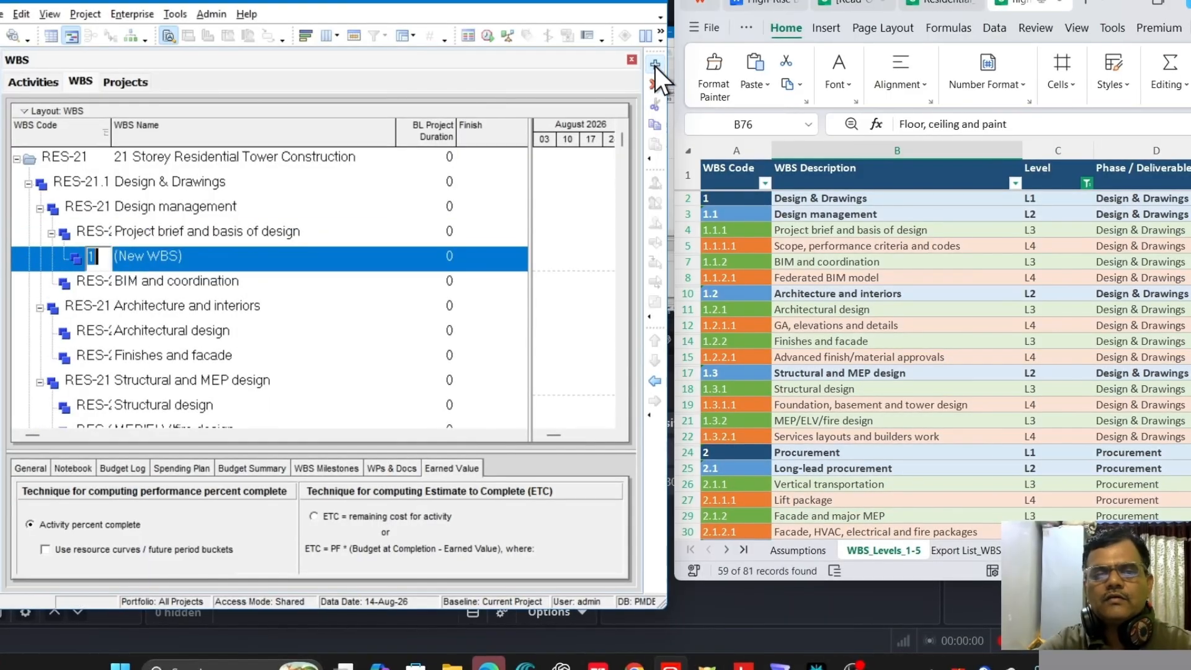
pyautogui.click(835, 251)
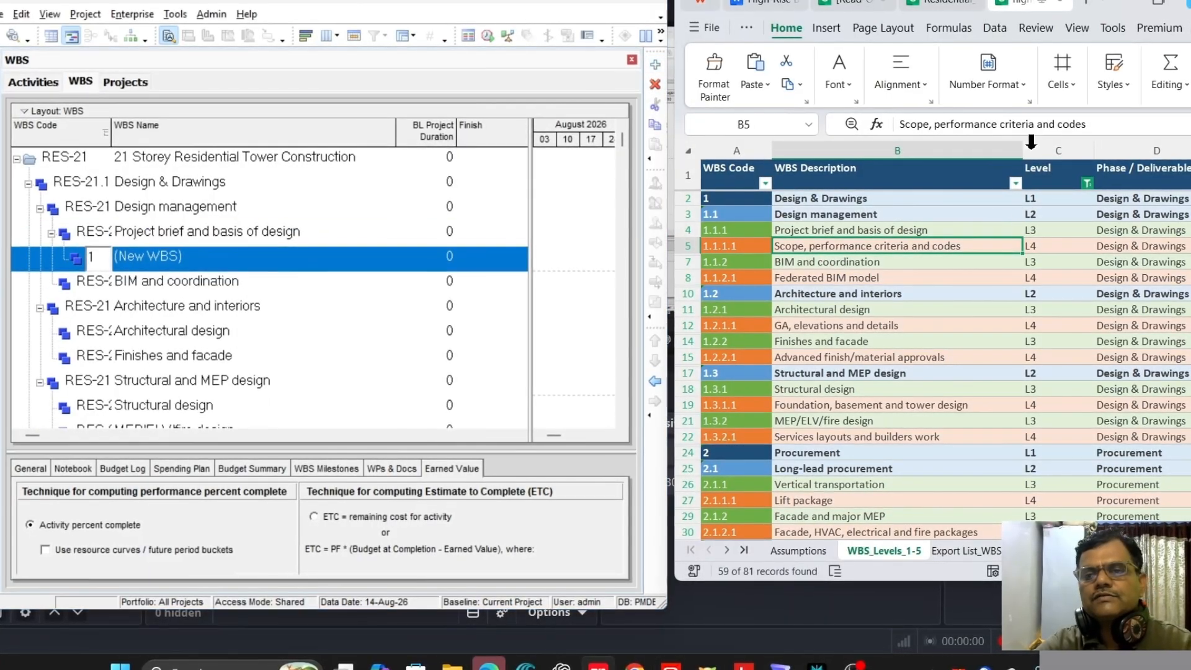
pyautogui.moveTo(1101, 124); pyautogui.dragTo(883, 123)
pyautogui.hotkey('ctrl', 'c')
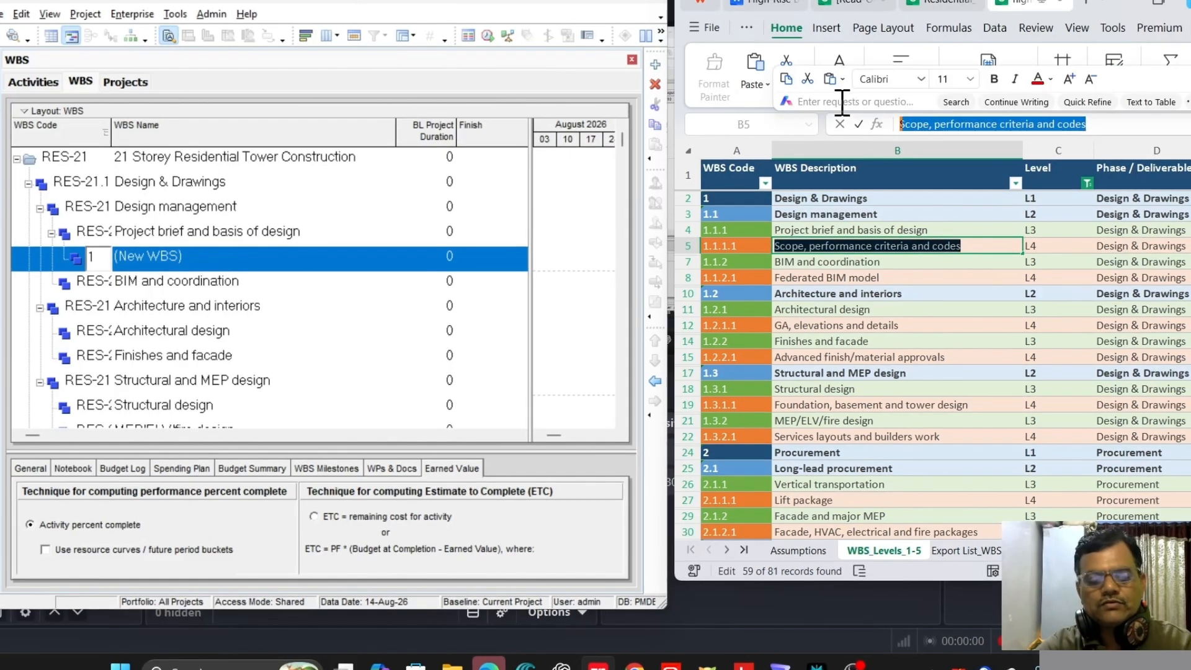
pyautogui.click(228, 258)
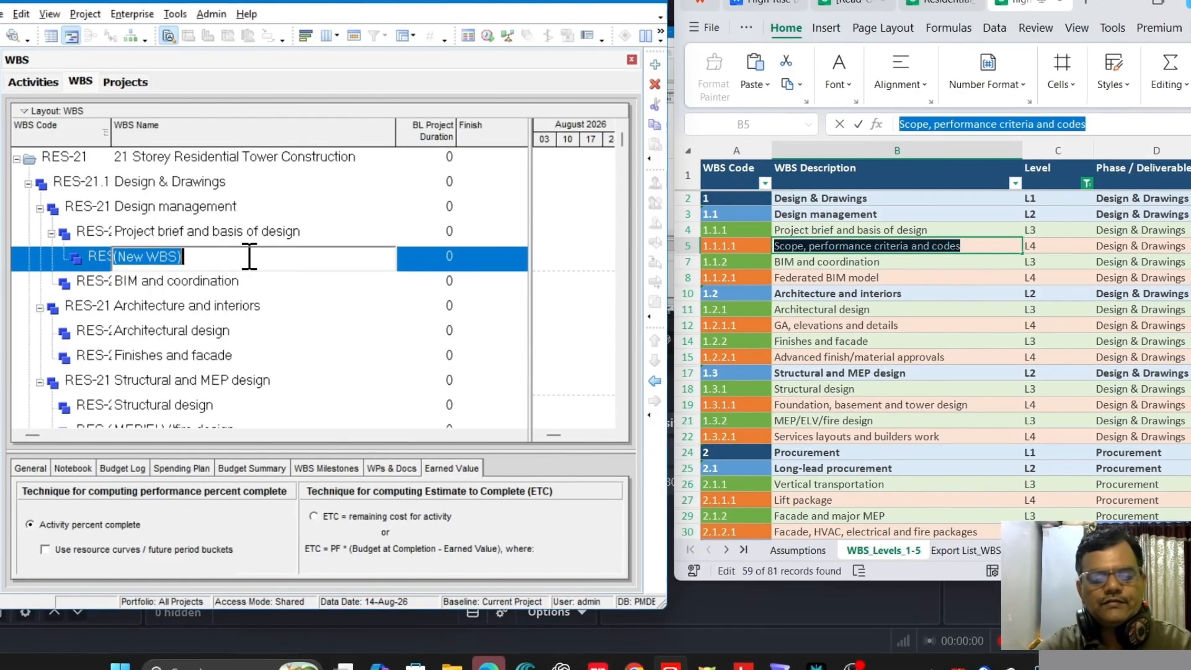
pyautogui.hotkey('ctrl', 'v')
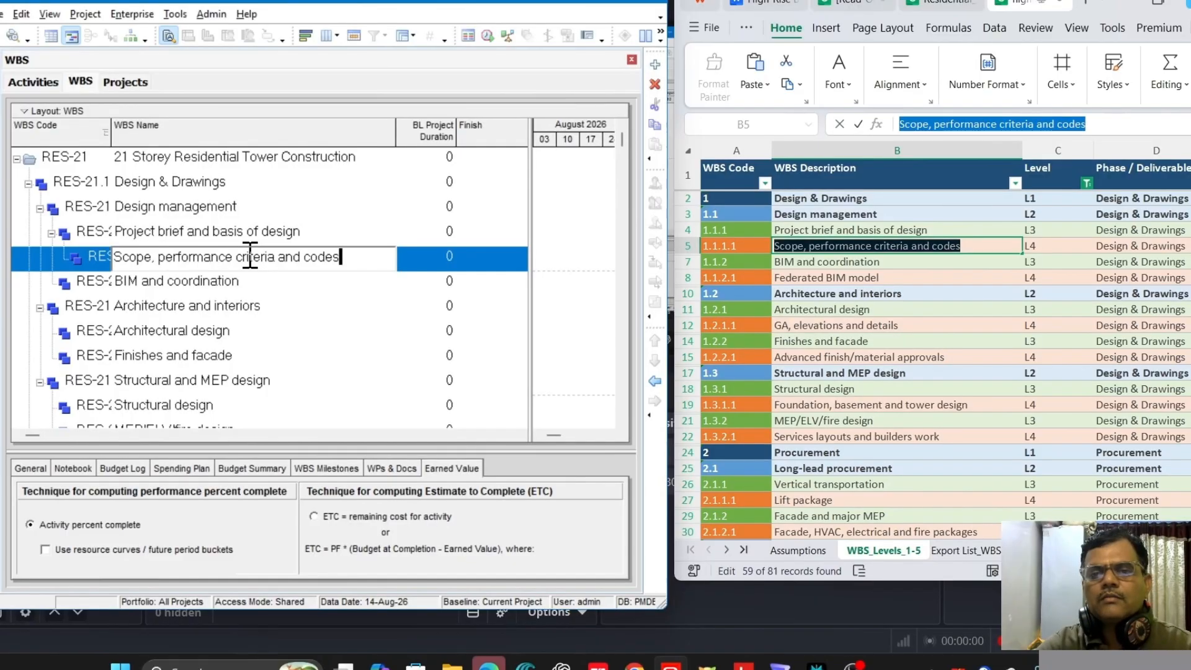
# Step: Add a WBS element under BIM and coordination and name it "Federated BIM model", copied from worksheet item 1.1.2.1
pyautogui.click(225, 283)
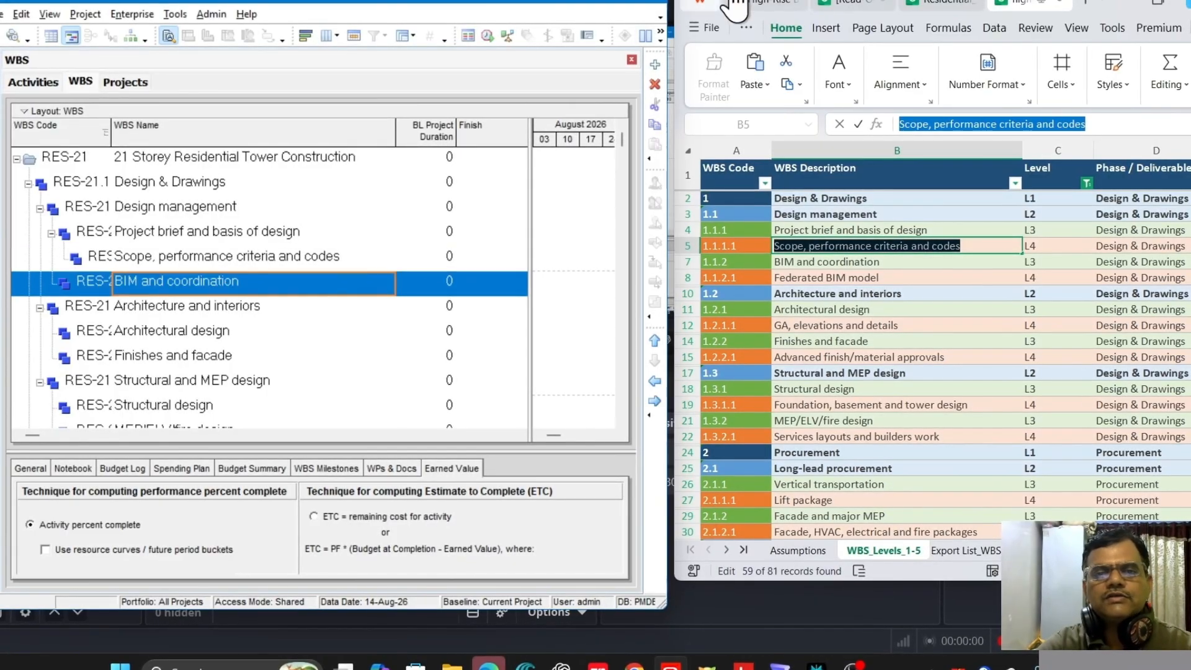
pyautogui.click(655, 64)
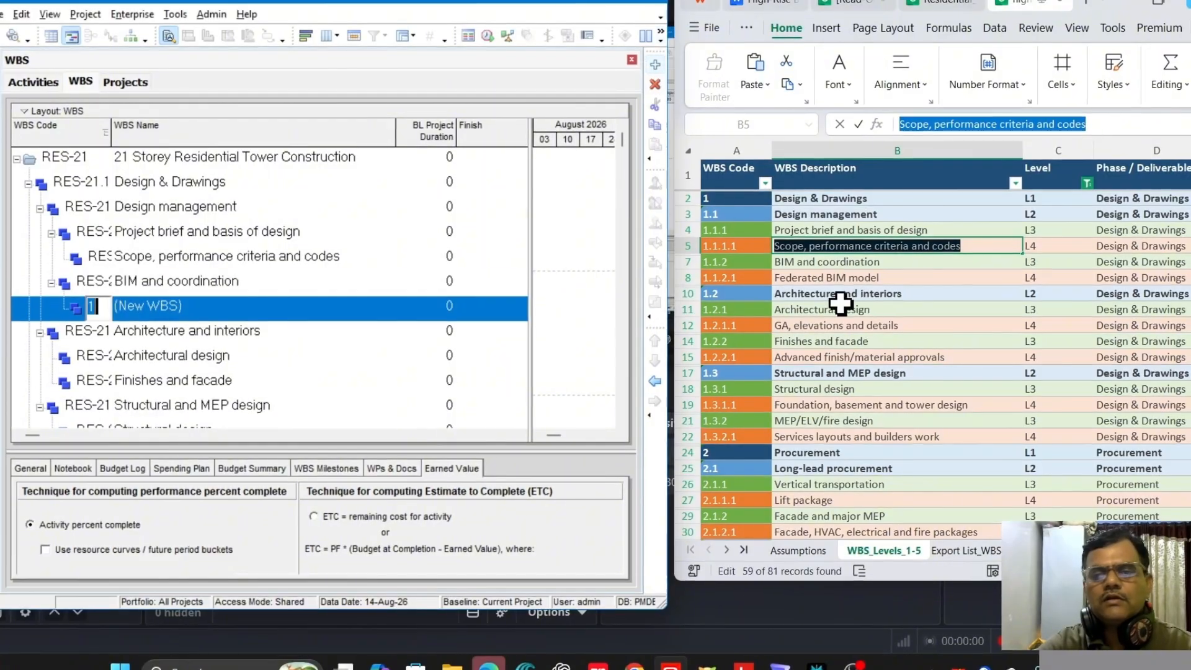
pyautogui.click(867, 280)
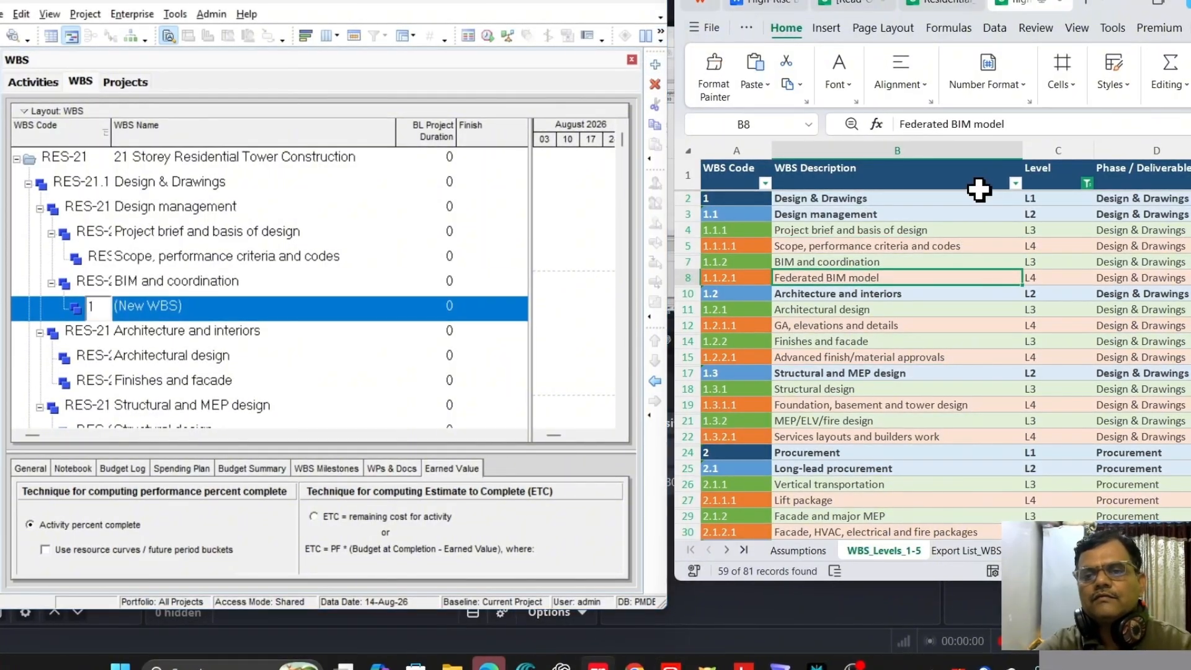
pyautogui.moveTo(1017, 125); pyautogui.dragTo(898, 124)
pyautogui.hotkey('ctrl', 'c')
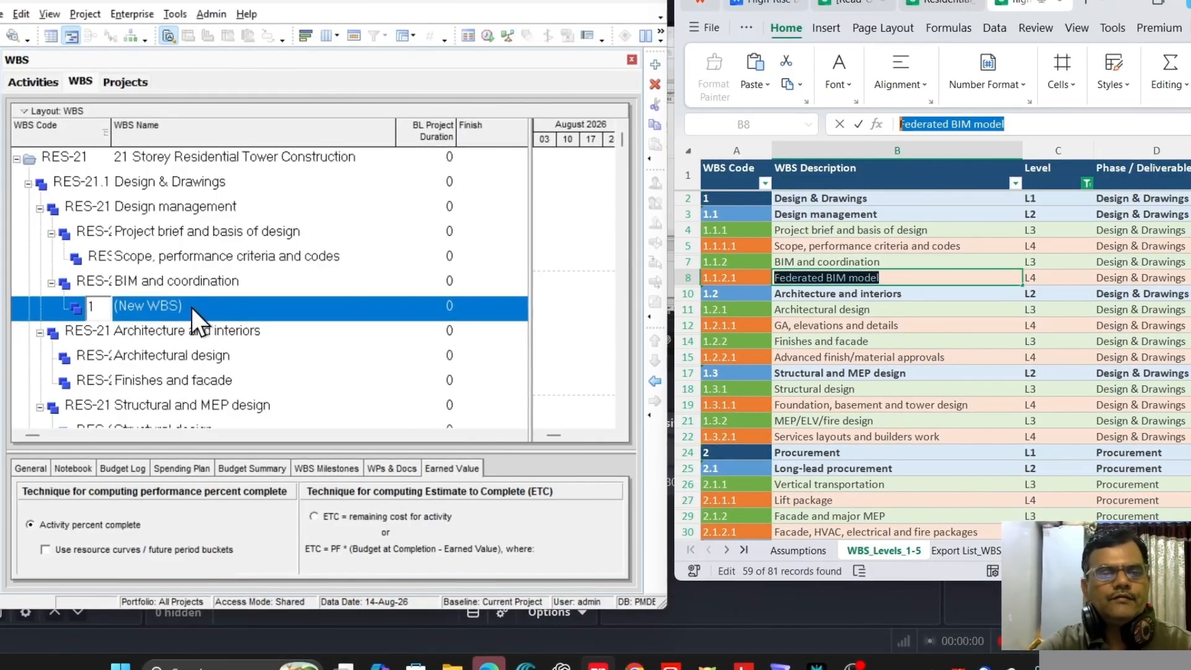
pyautogui.click(214, 310)
pyautogui.click(214, 310)
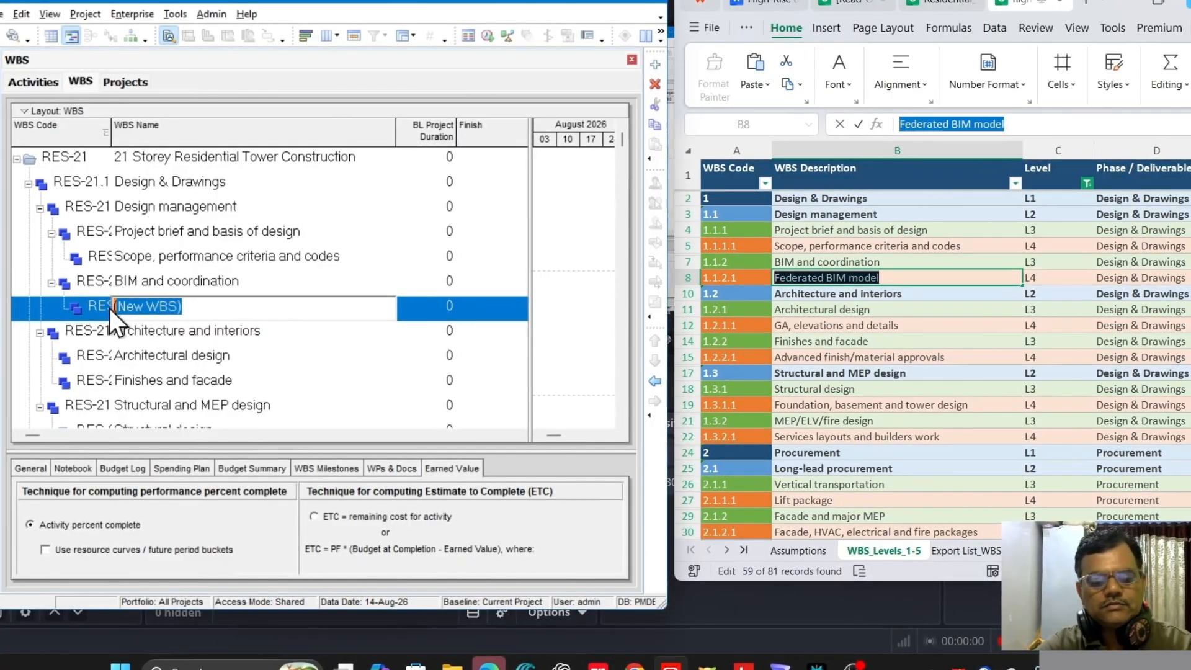
pyautogui.hotkey('ctrl', 'v')
pyautogui.click(175, 280)
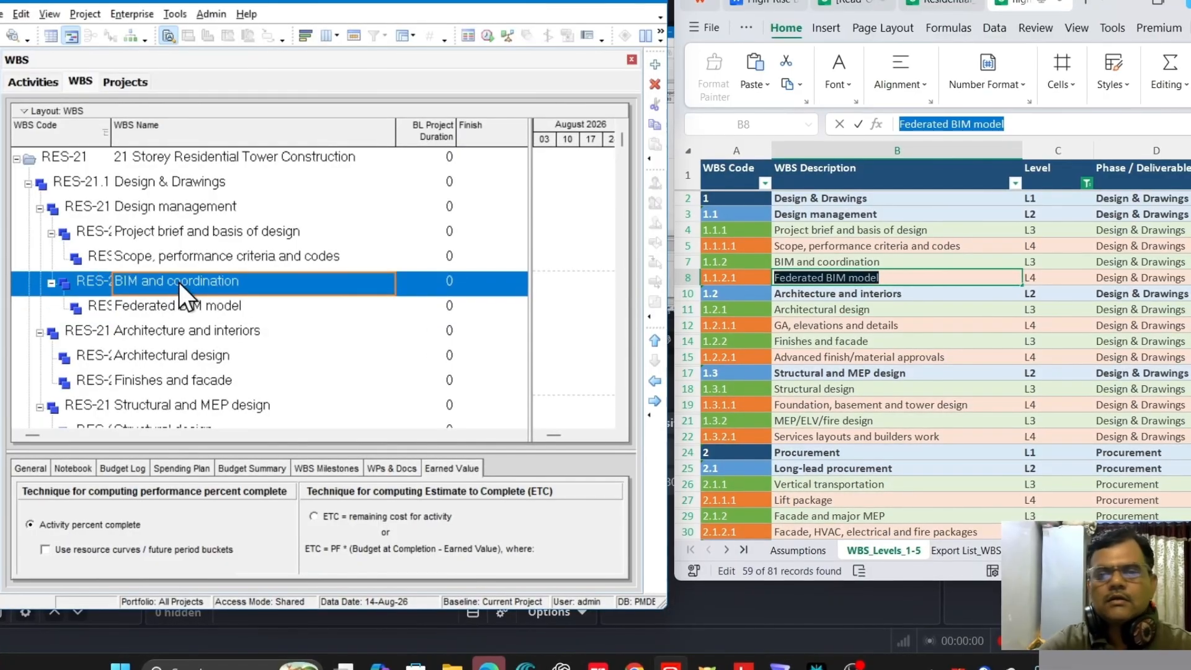
# Step: Add a WBS element under Architectural design and name it "GA, elevations and details", copied from worksheet item 1.2.1.1
pyautogui.scroll(-1, 199, 286)
pyautogui.click(221, 306)
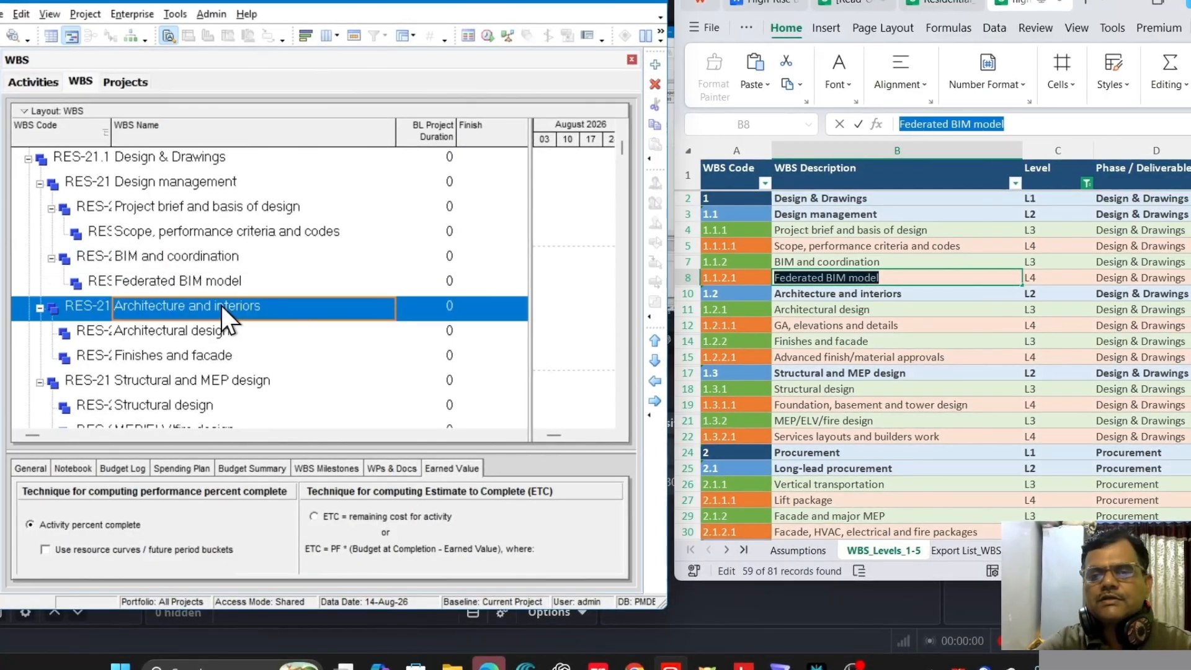
pyautogui.click(221, 327)
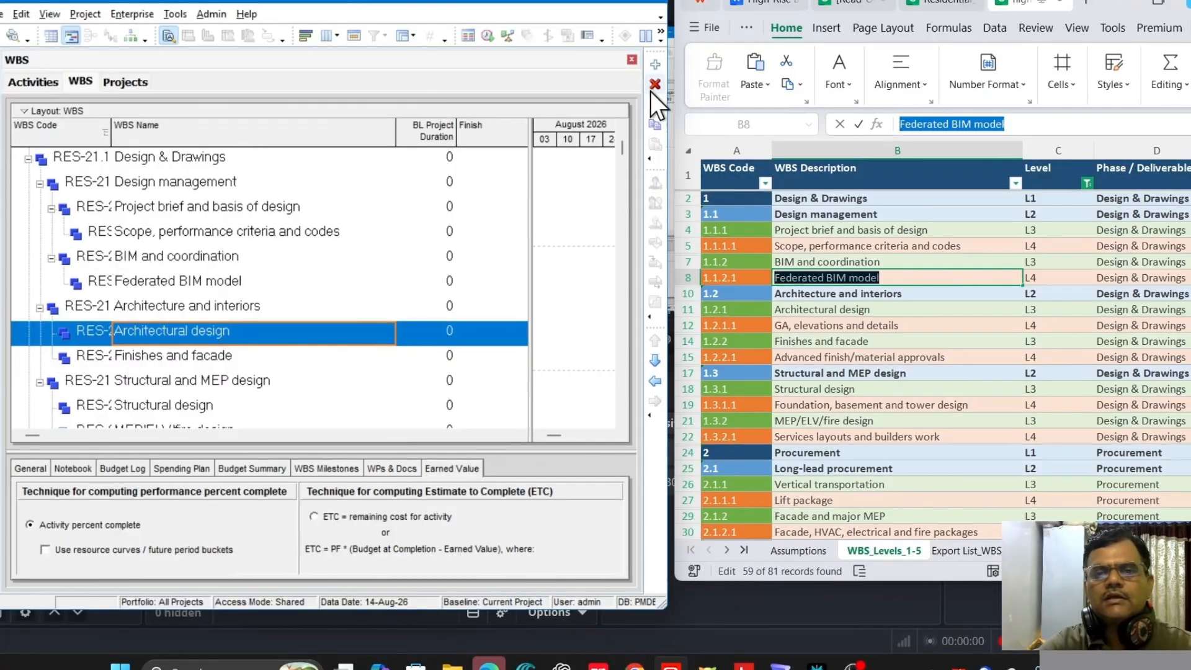
pyautogui.click(655, 64)
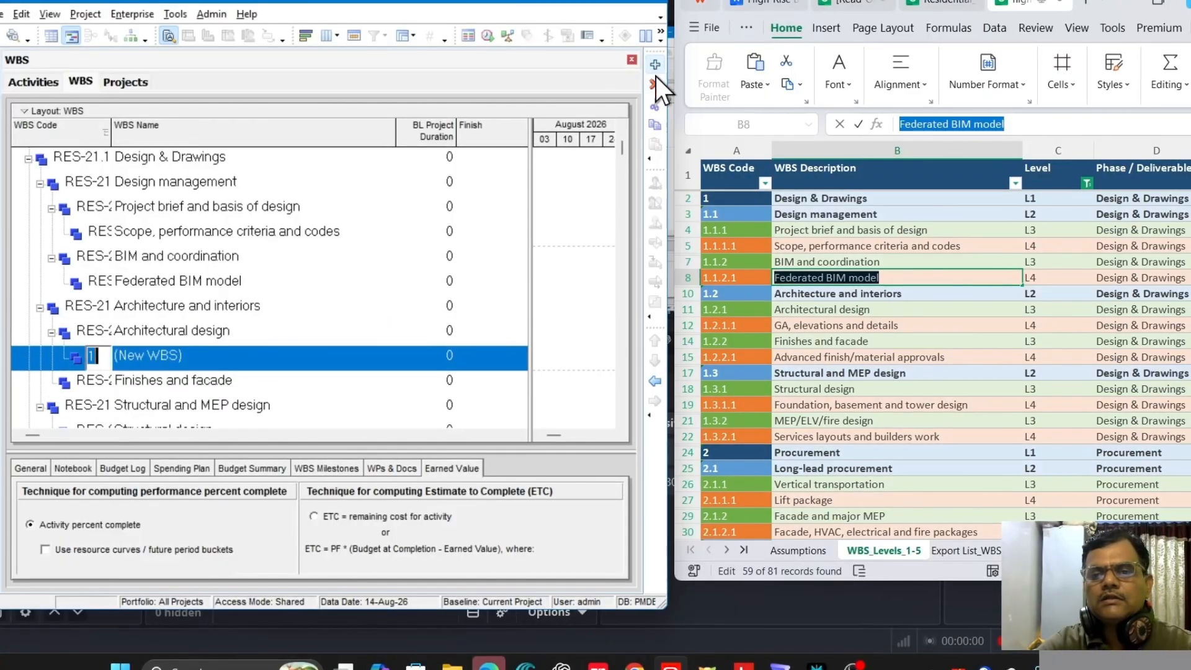
pyautogui.click(860, 330)
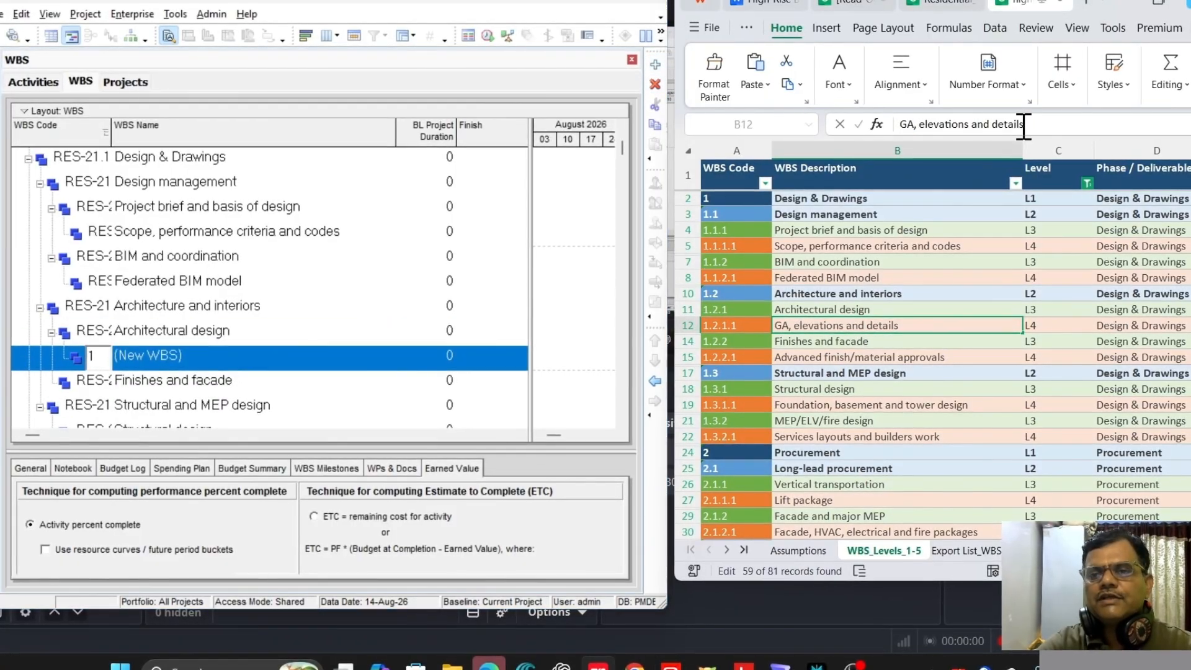
pyautogui.moveTo(1055, 124); pyautogui.dragTo(832, 124)
pyautogui.hotkey('ctrl', 'c')
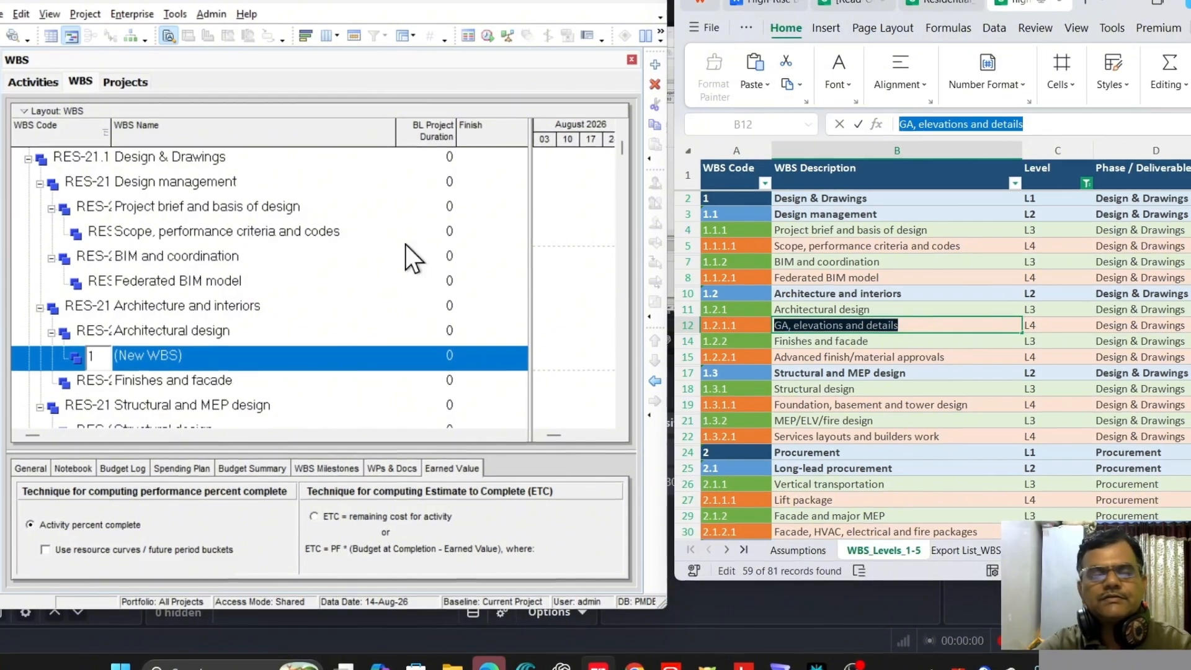
pyautogui.click(175, 359)
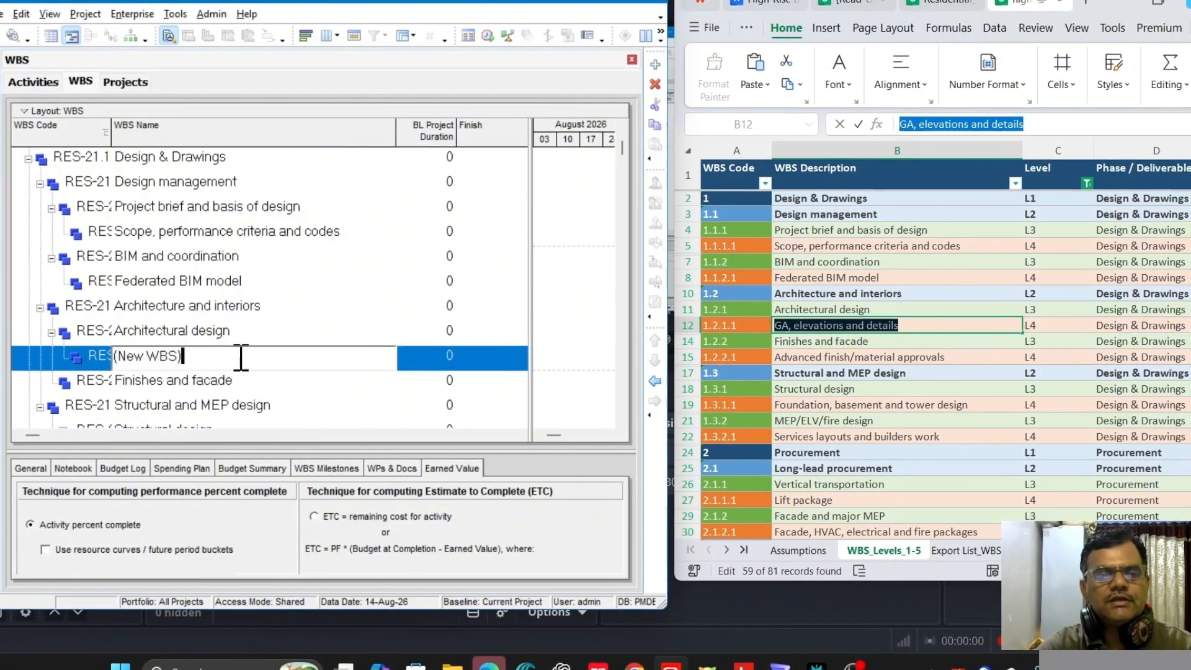
pyautogui.hotkey('ctrl', 'v')
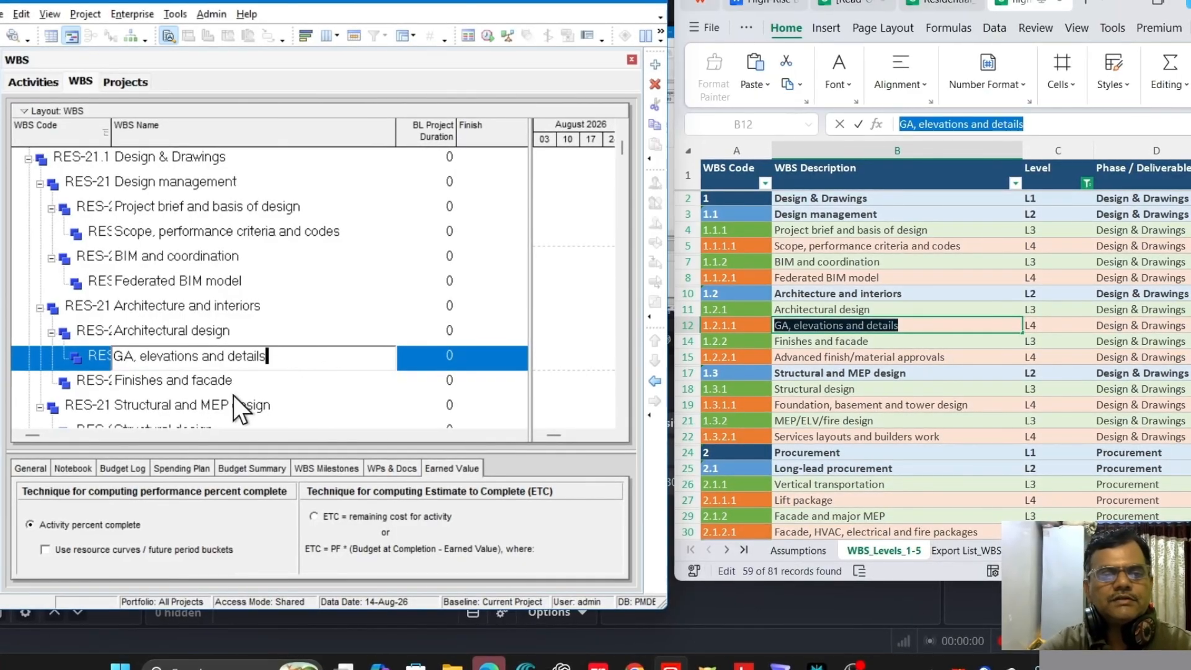
# Step: Add a WBS element under Finishes and facade and name it "Advanced finish/material approvals", copied from worksheet item 1.2.2.1
pyautogui.click(199, 380)
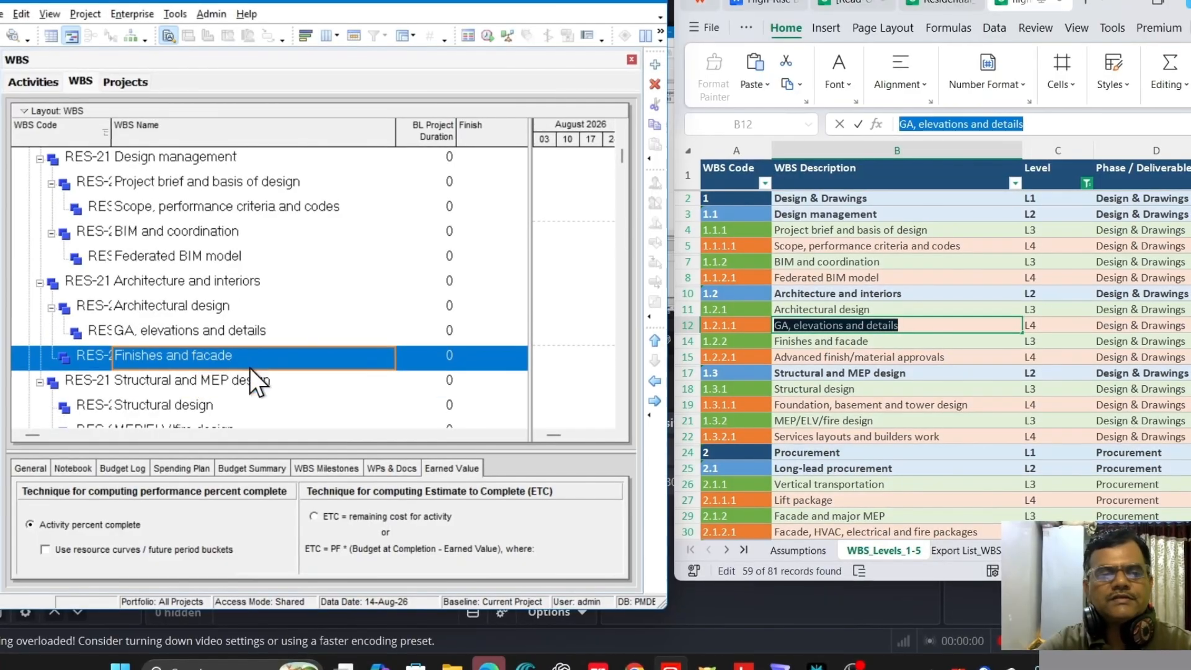
pyautogui.scroll(-1, 247, 367)
pyautogui.click(778, 357)
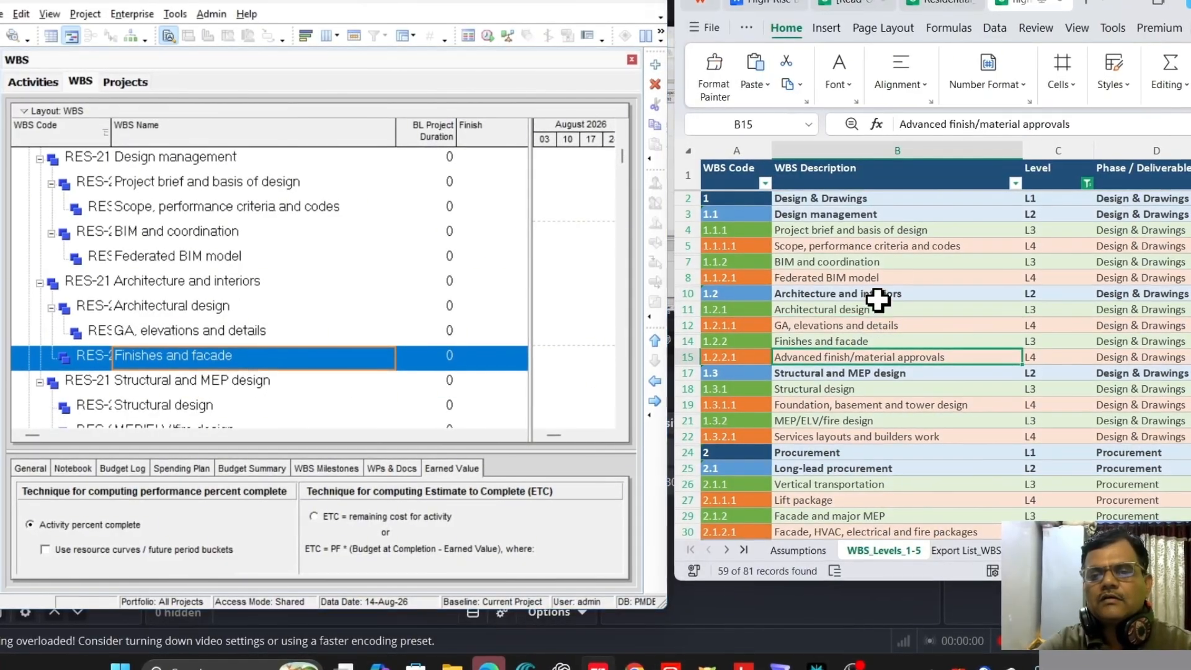
pyautogui.click(655, 64)
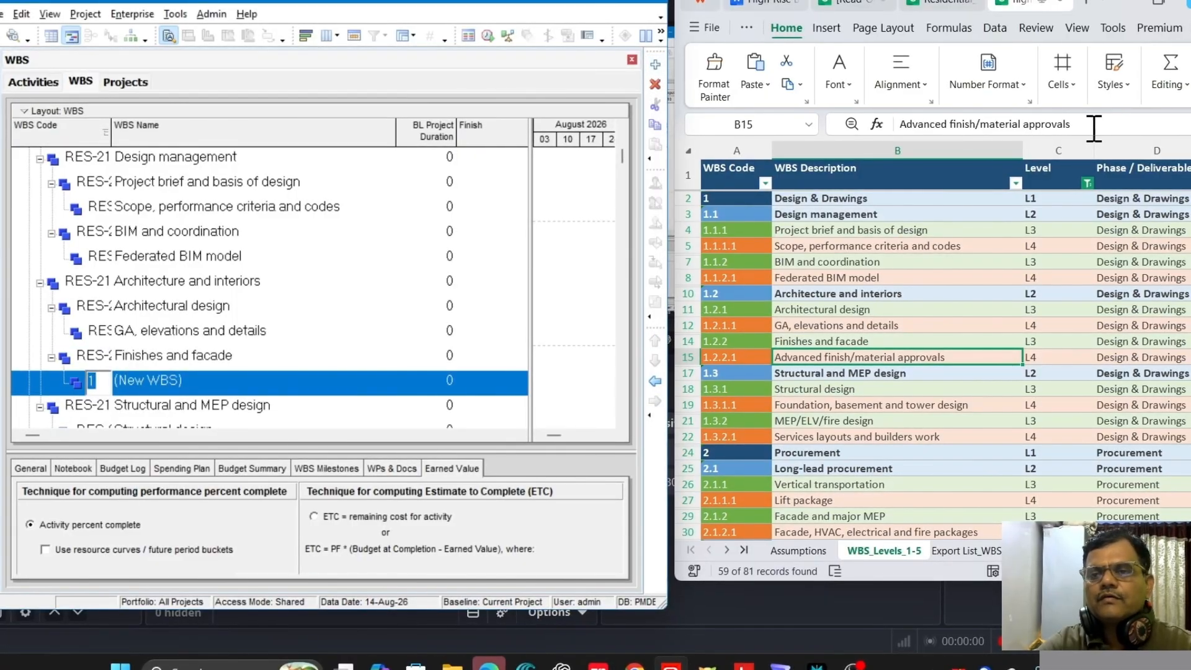
pyautogui.moveTo(1096, 124); pyautogui.dragTo(877, 124)
pyautogui.hotkey('ctrl', 'c')
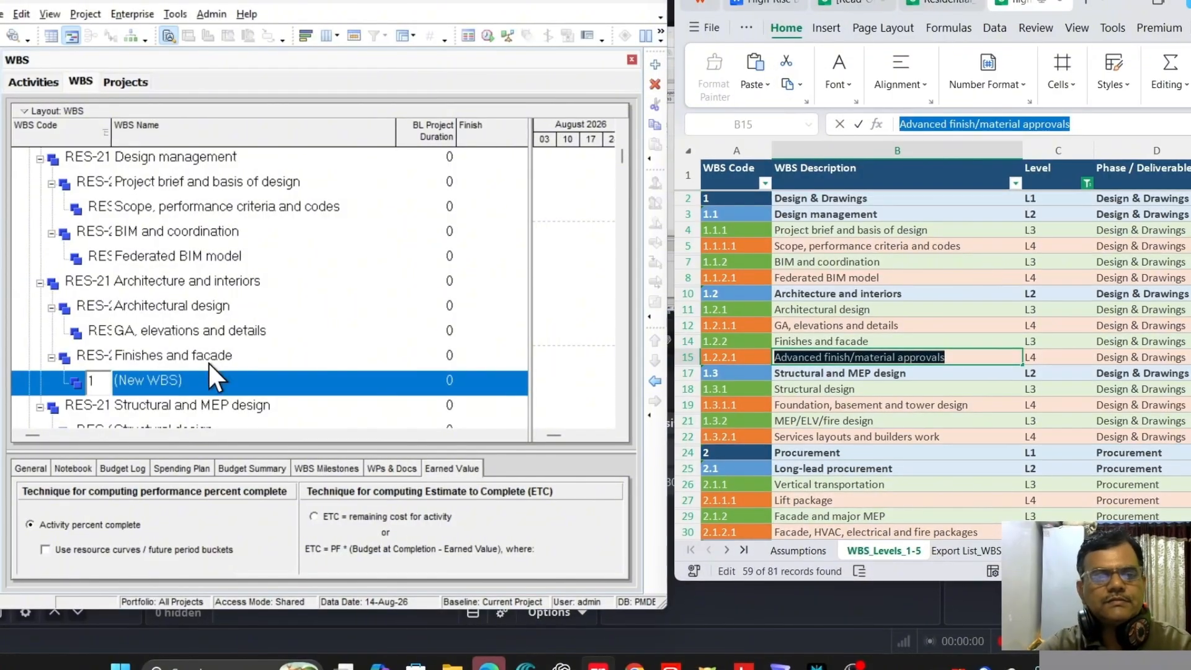
pyautogui.click(213, 382)
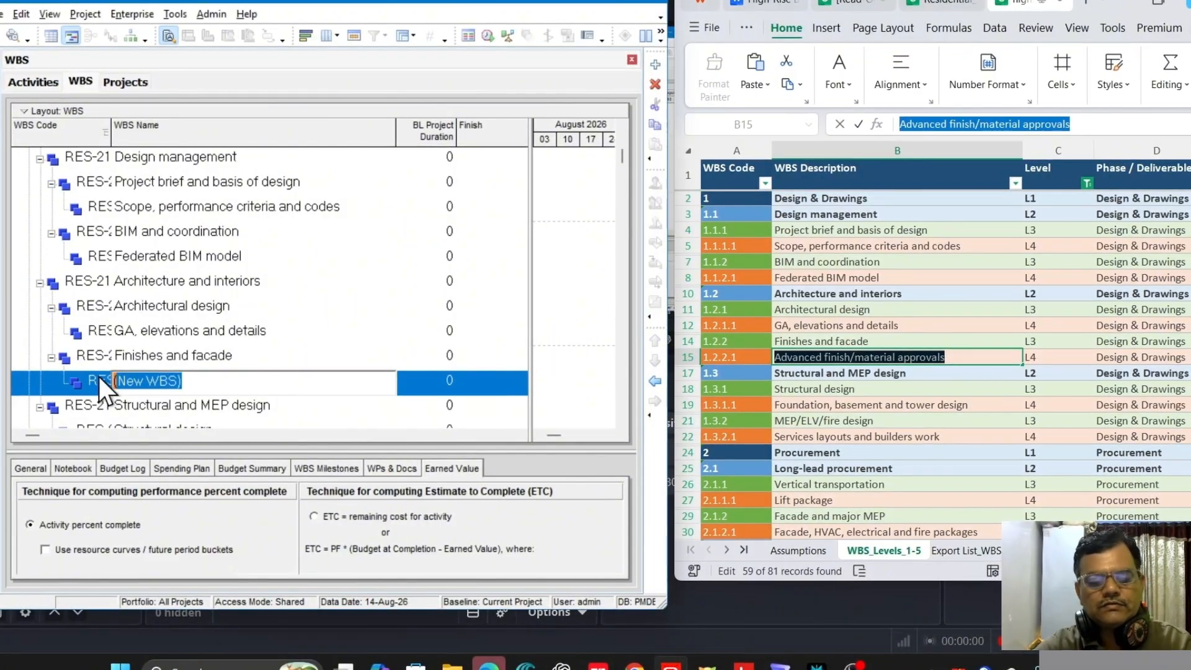
pyautogui.hotkey('ctrl', 'v')
pyautogui.click(188, 356)
# Step: Add a WBS element under Structural design and name it "Foundation, basement and tower design", copied from worksheet item 1.3.1.1
pyautogui.scroll(-1, 205, 371)
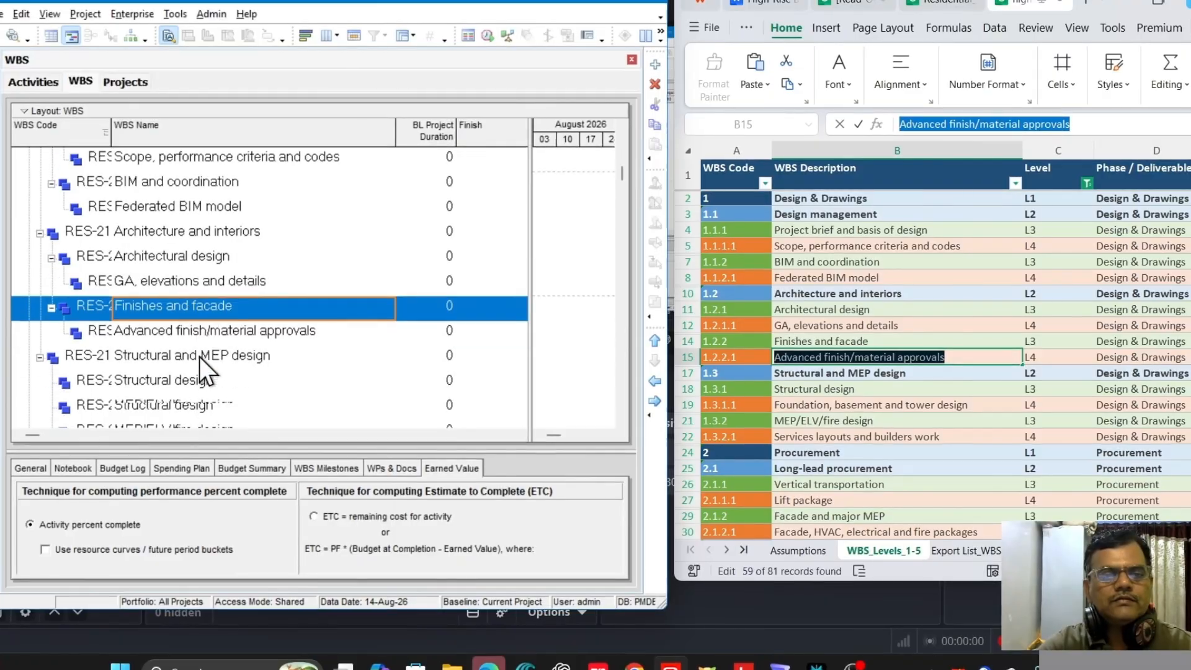
pyautogui.scroll(-1, 204, 371)
pyautogui.click(231, 307)
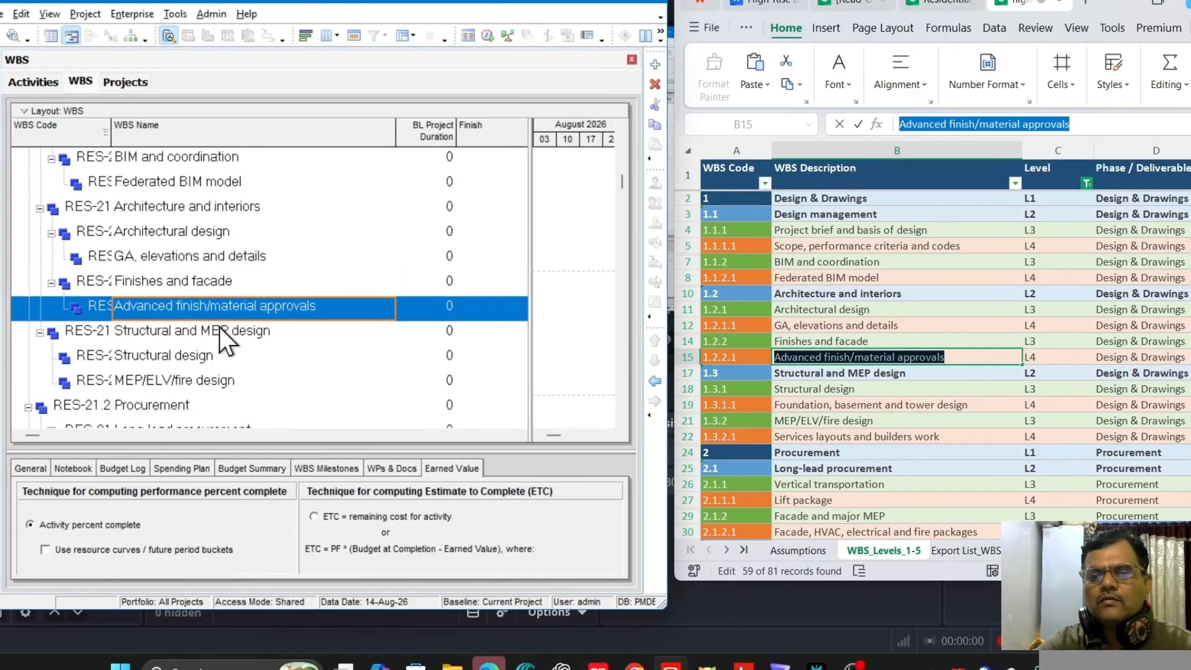
pyautogui.click(206, 359)
pyautogui.click(657, 61)
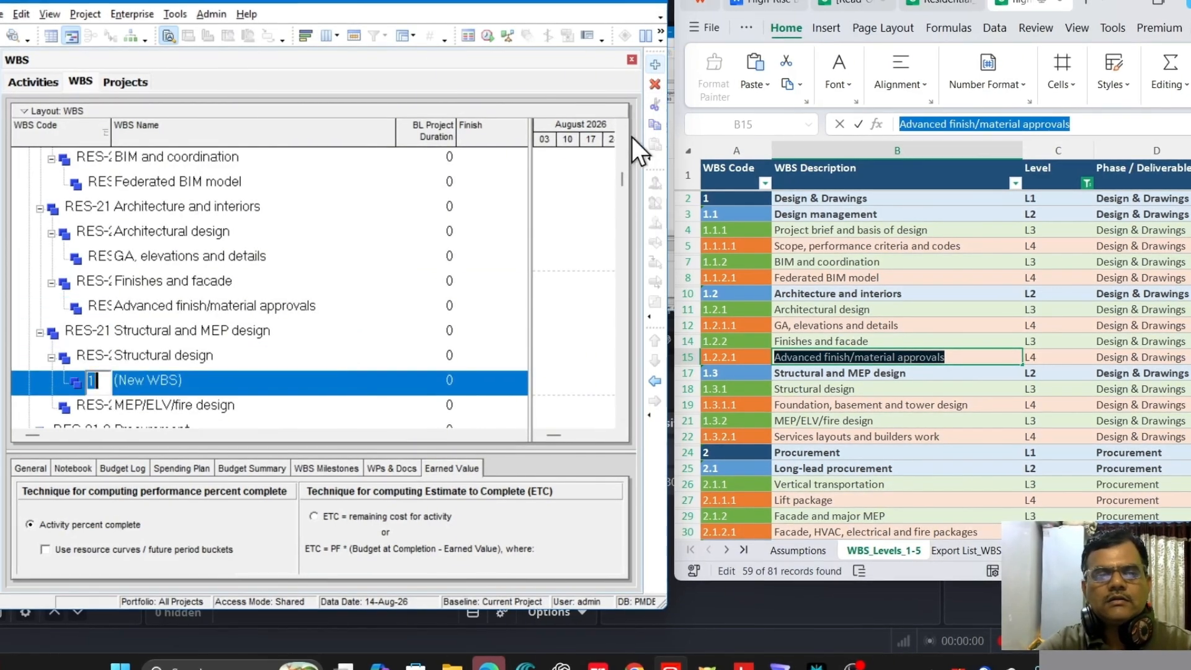
pyautogui.click(868, 406)
pyautogui.moveTo(1109, 129); pyautogui.dragTo(852, 123)
pyautogui.hotkey('ctrl', 'c')
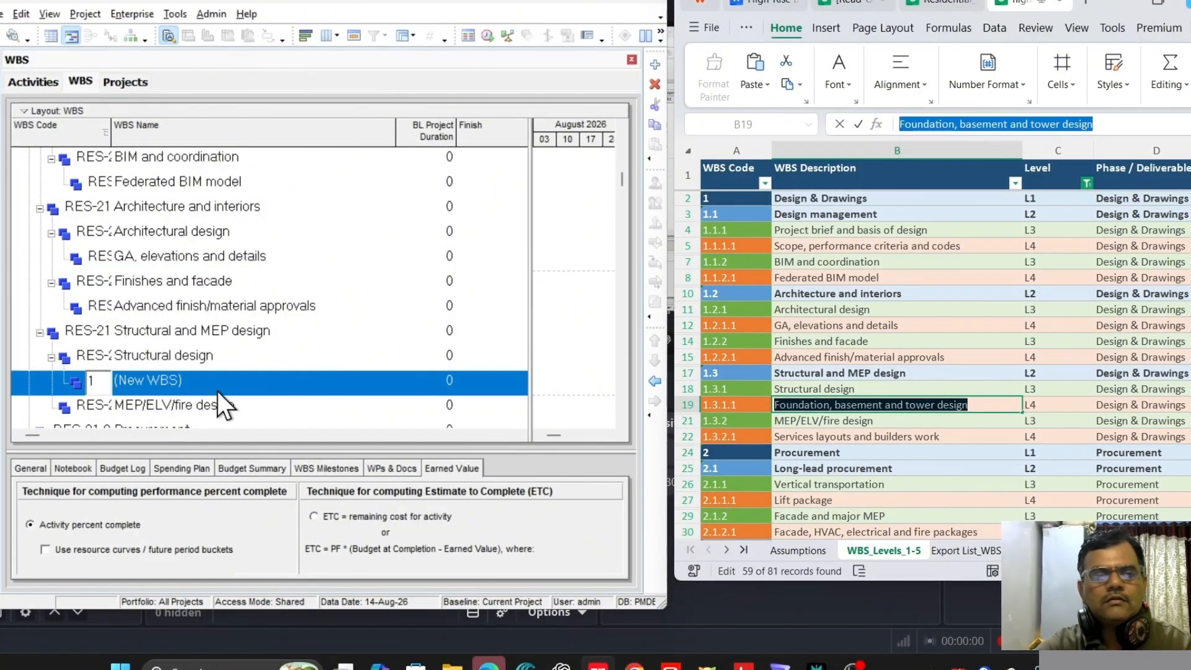
pyautogui.click(196, 382)
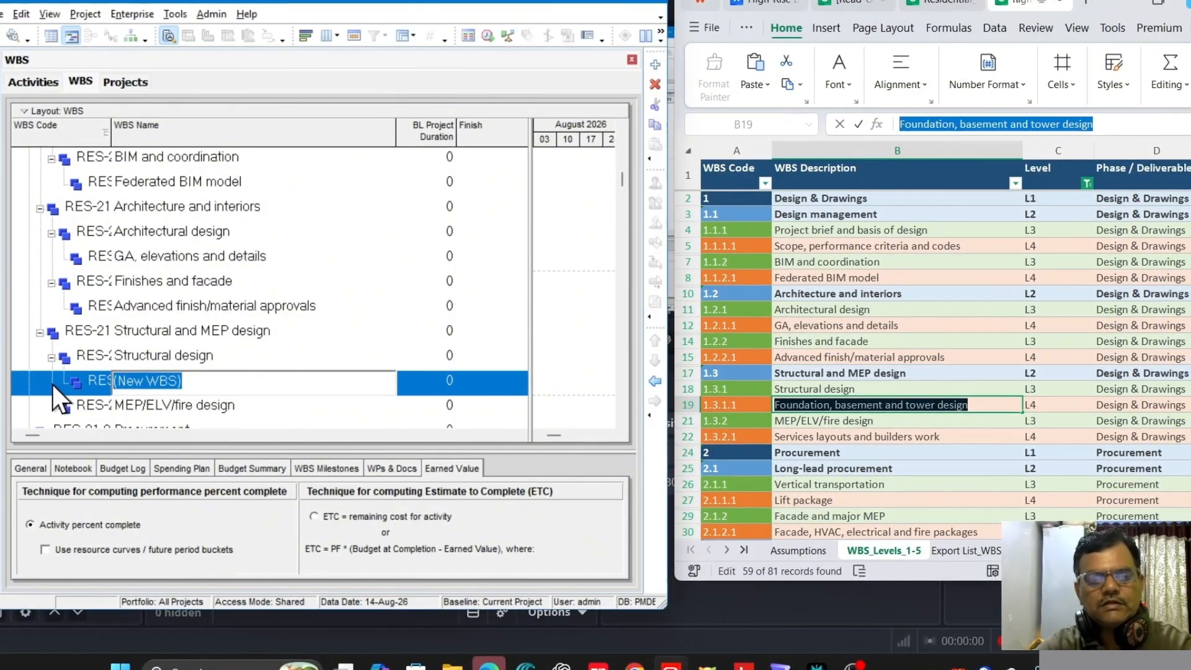
pyautogui.hotkey('ctrl', 'v')
pyautogui.click(186, 366)
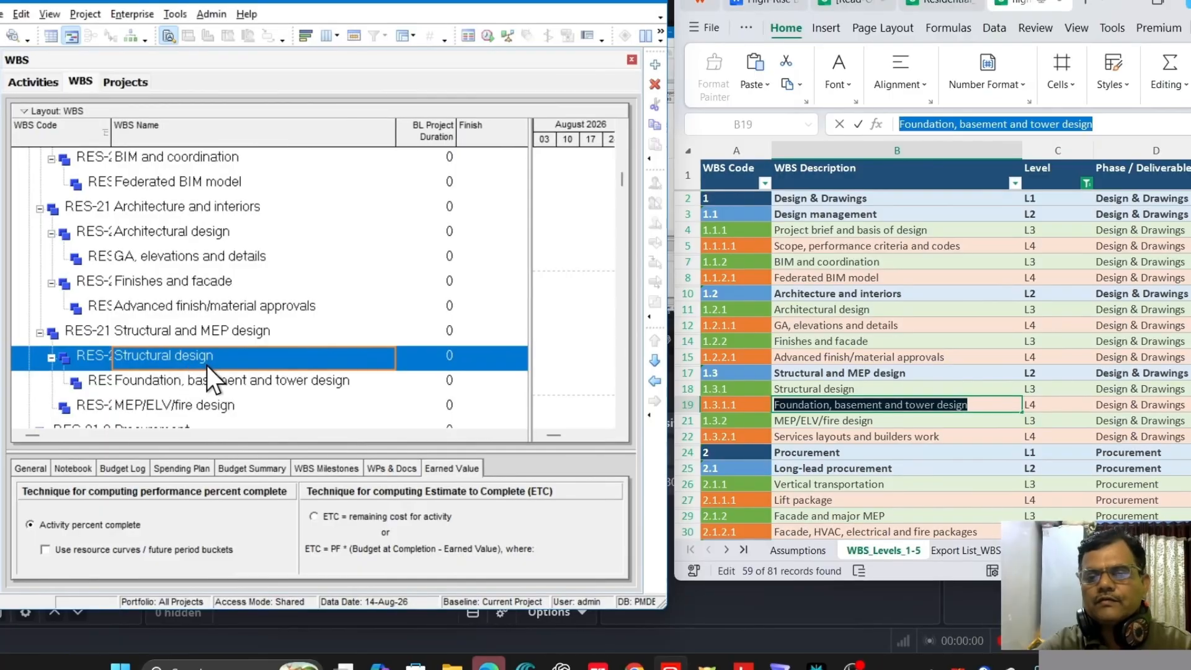
# Step: Add a WBS element under MEP/ELV/fire design and name it "Services layouts and builders work", copied from worksheet item 1.3.2.1
pyautogui.scroll(-2, 206, 366)
pyautogui.click(283, 352)
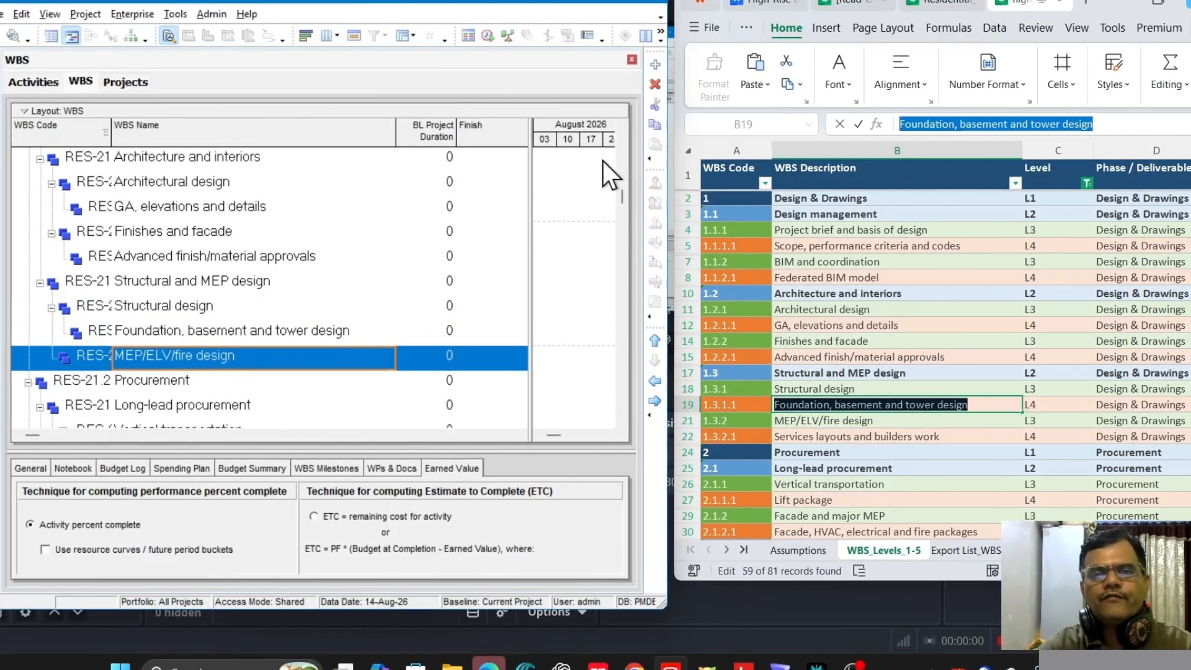
pyautogui.click(656, 65)
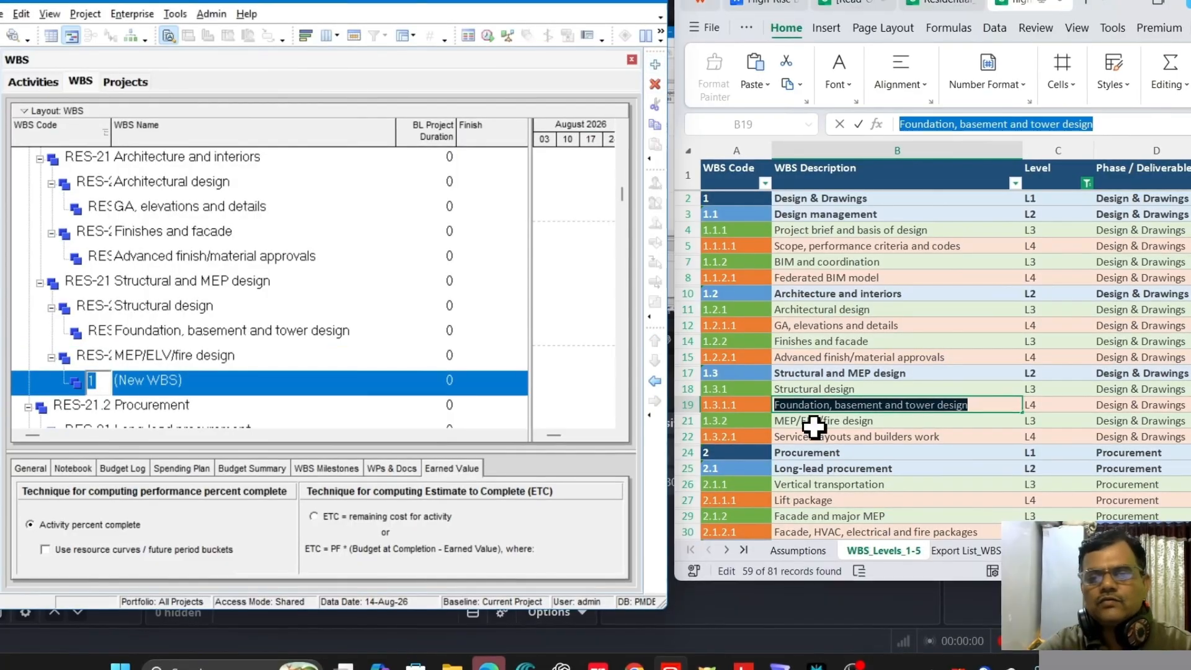
pyautogui.click(862, 438)
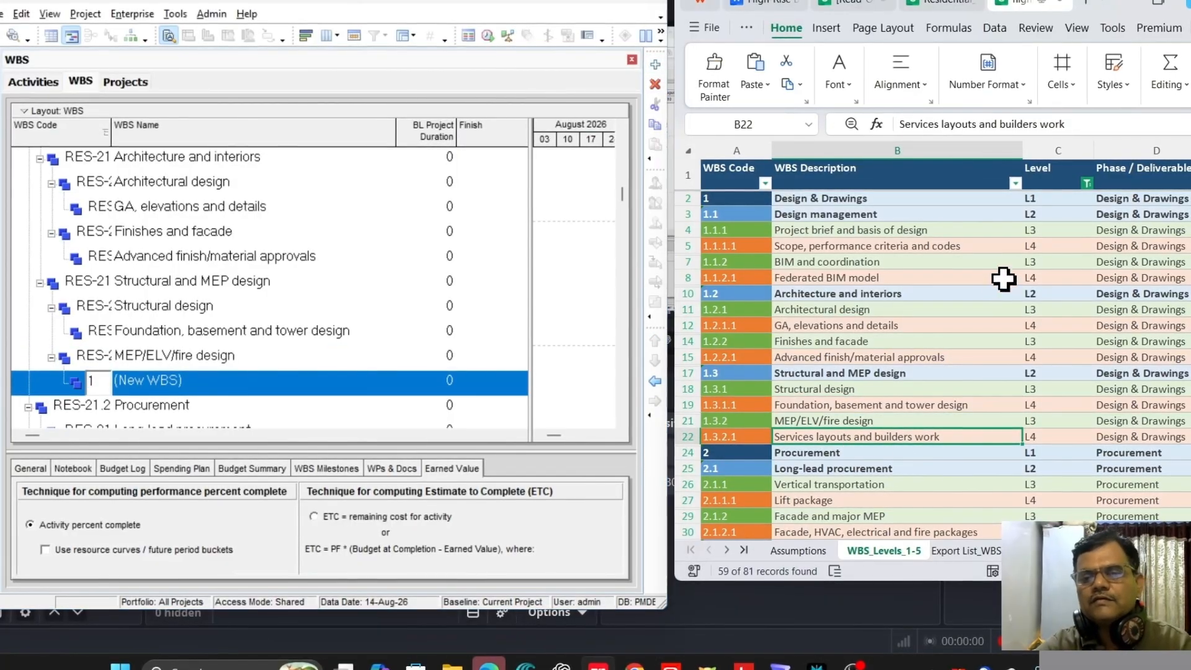
pyautogui.moveTo(1081, 130); pyautogui.dragTo(875, 124)
pyautogui.hotkey('ctrl', 'c')
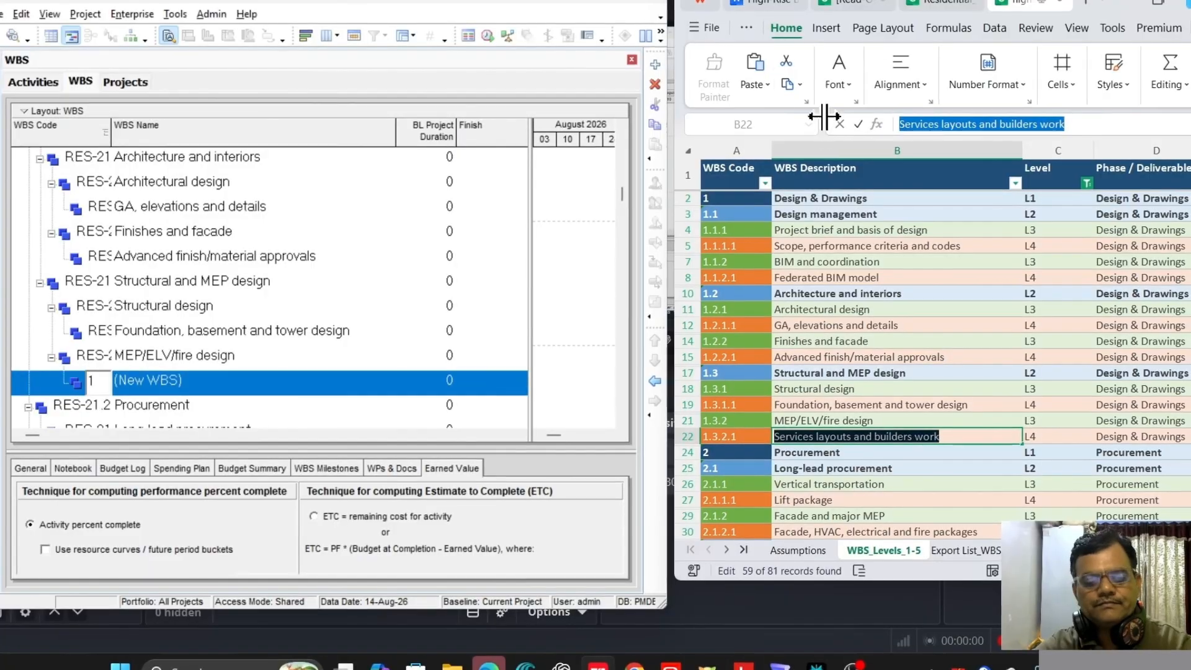
pyautogui.click(182, 378)
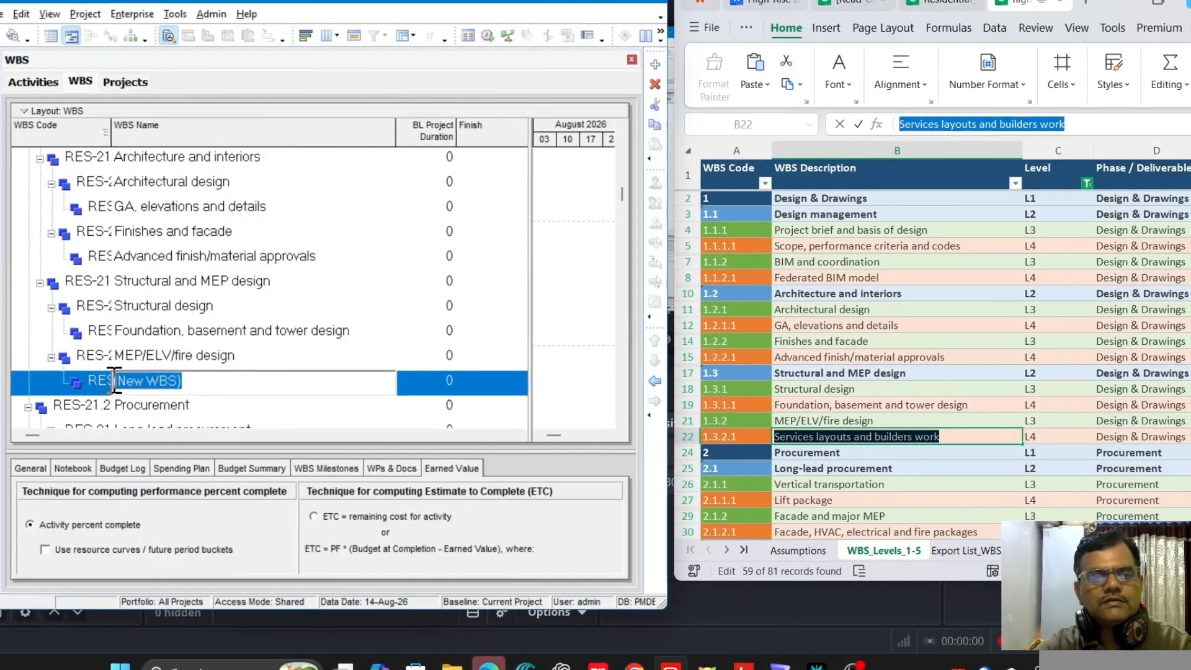
pyautogui.hotkey('ctrl', 'v')
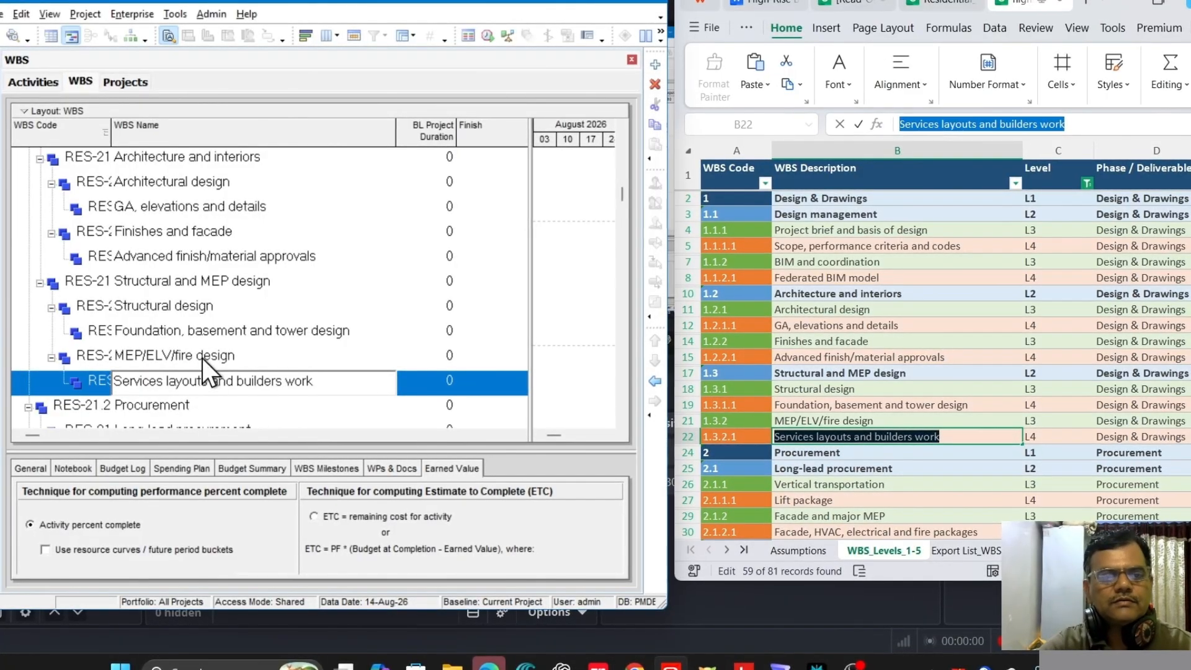
pyautogui.click(202, 358)
# Step: Add a WBS element under Vertical transportation and name it "Lift package", copied from worksheet item 2.1.1.1
pyautogui.click(188, 334)
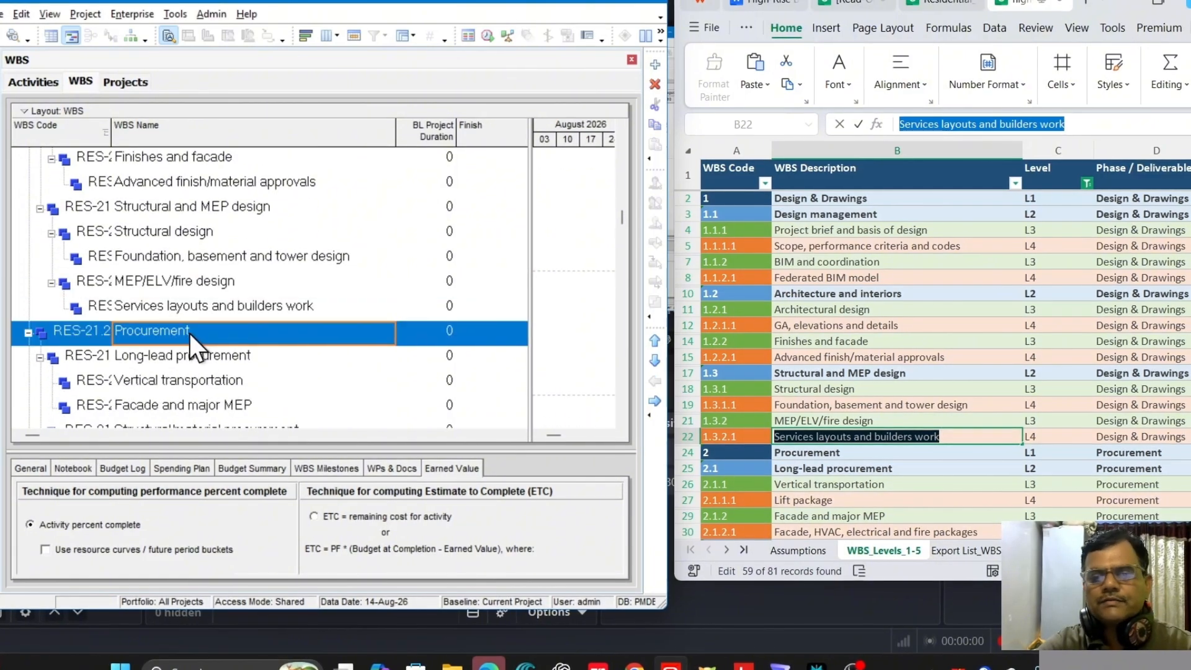
pyautogui.click(893, 487)
pyautogui.scroll(-2, 893, 490)
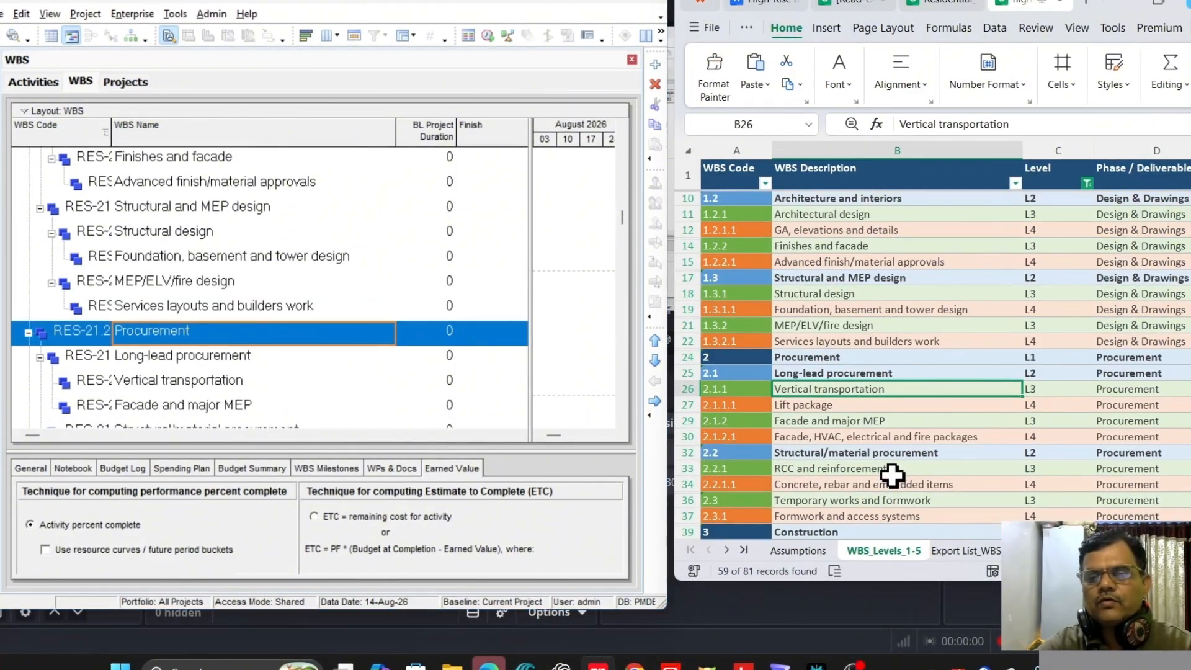
pyautogui.click(850, 406)
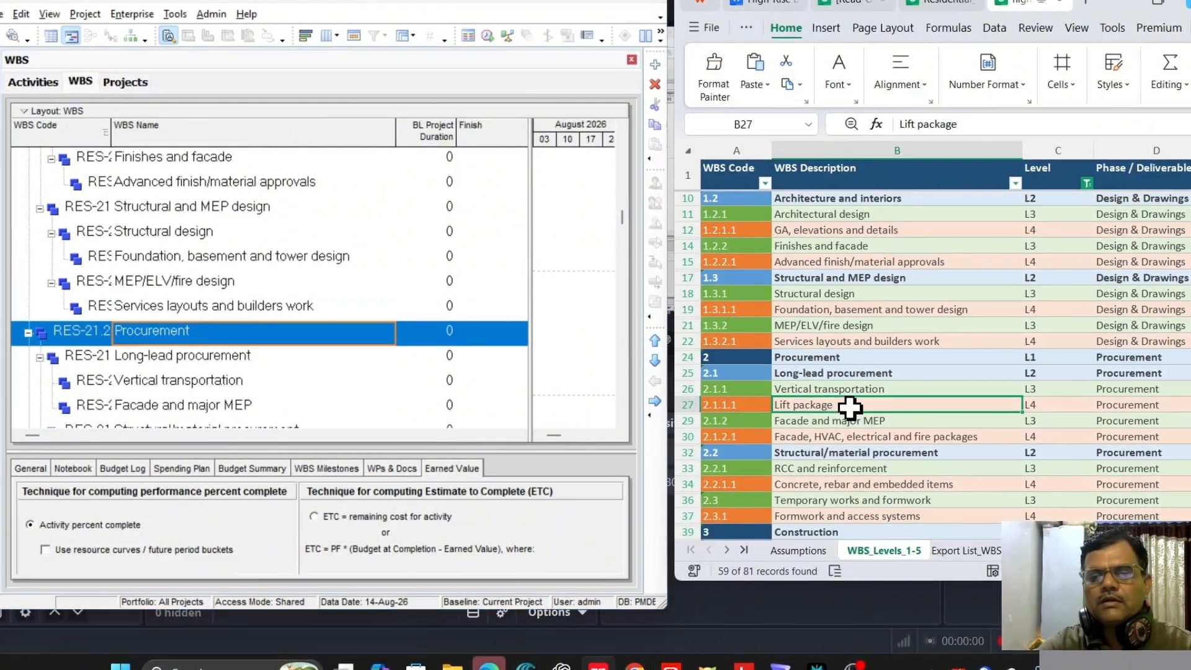
pyautogui.click(211, 376)
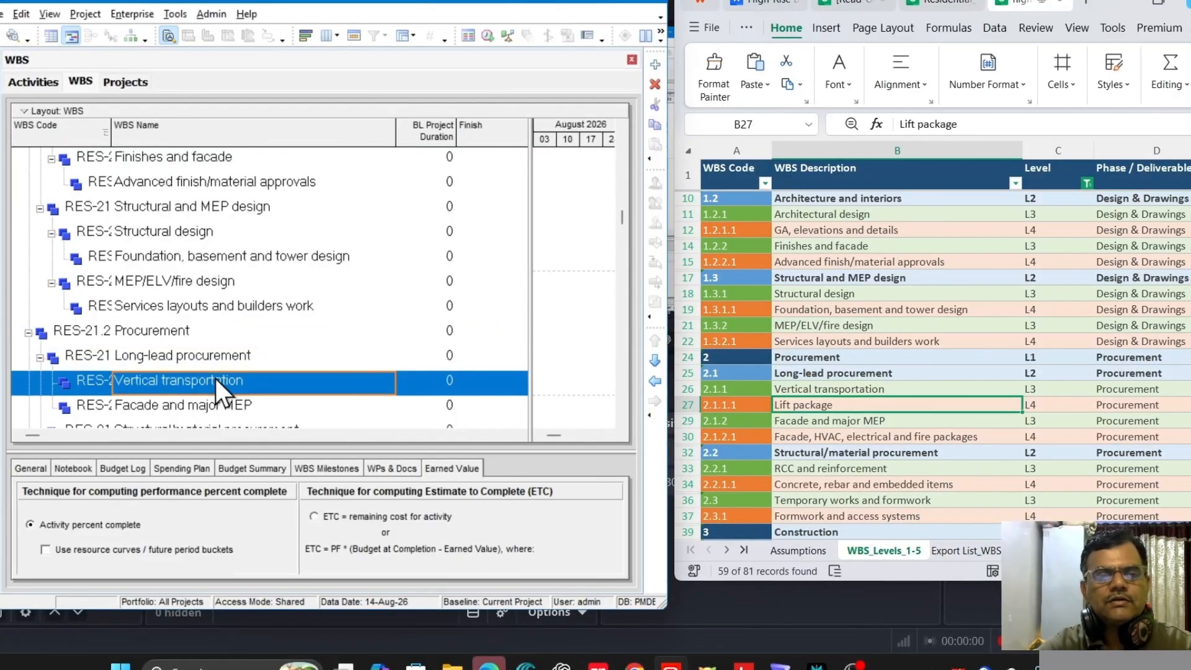
pyautogui.click(656, 64)
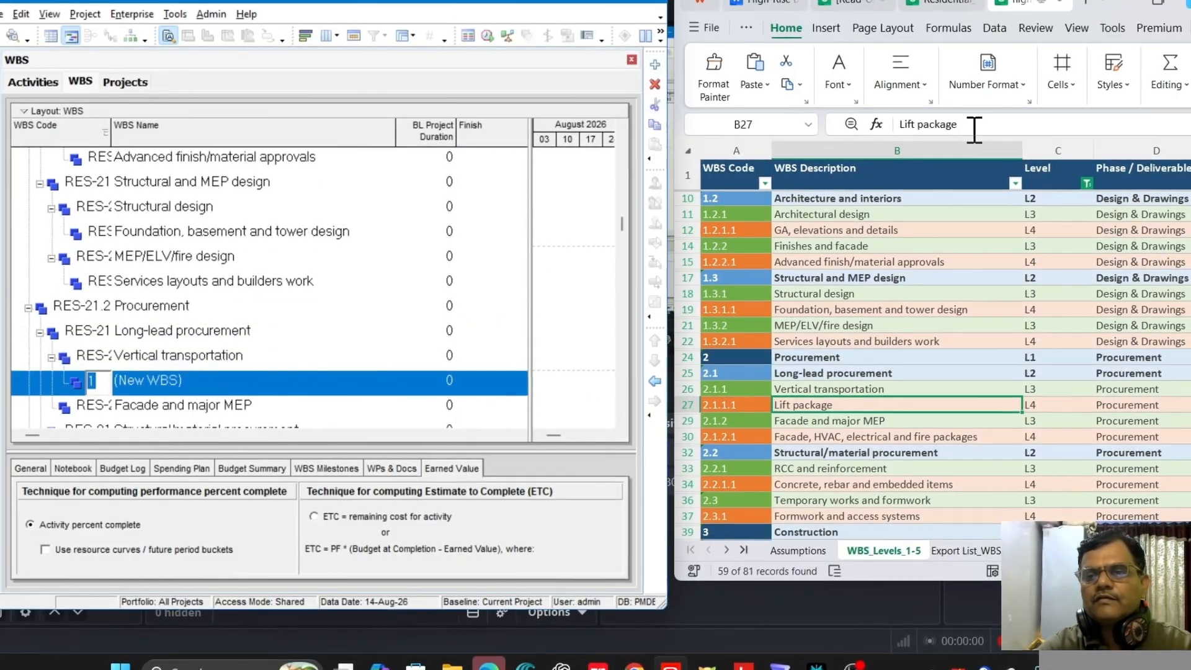
pyautogui.moveTo(970, 127); pyautogui.dragTo(863, 131)
pyautogui.hotkey('ctrl', 'c')
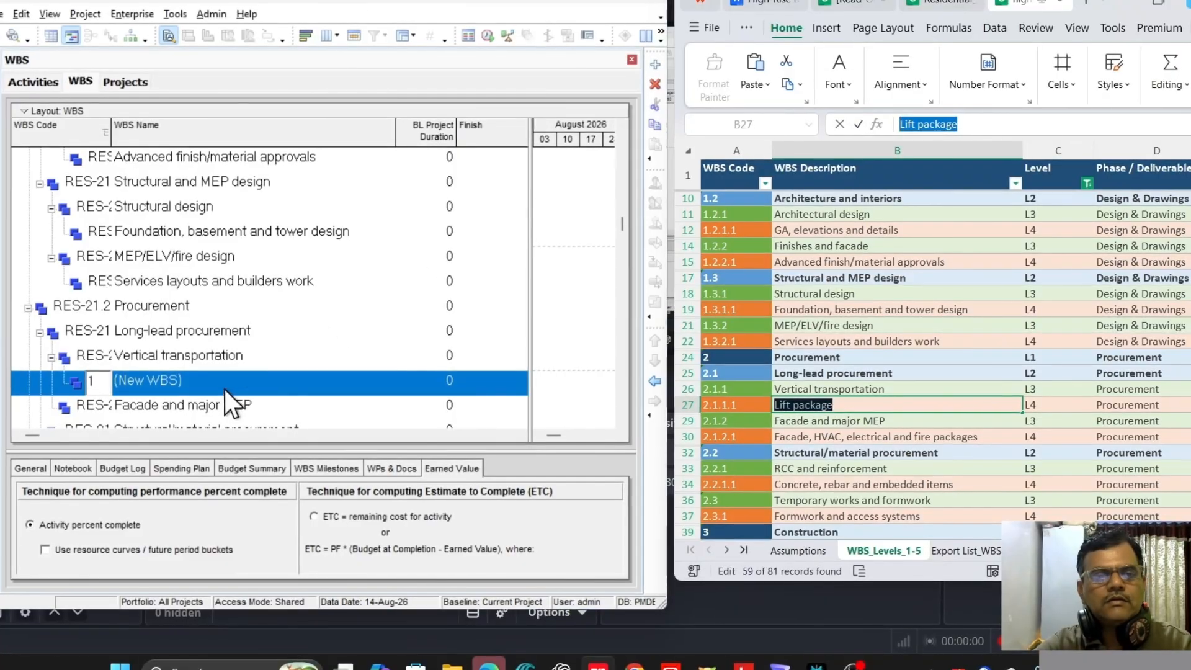
pyautogui.click(209, 381)
pyautogui.hotkey('ctrl', 'v')
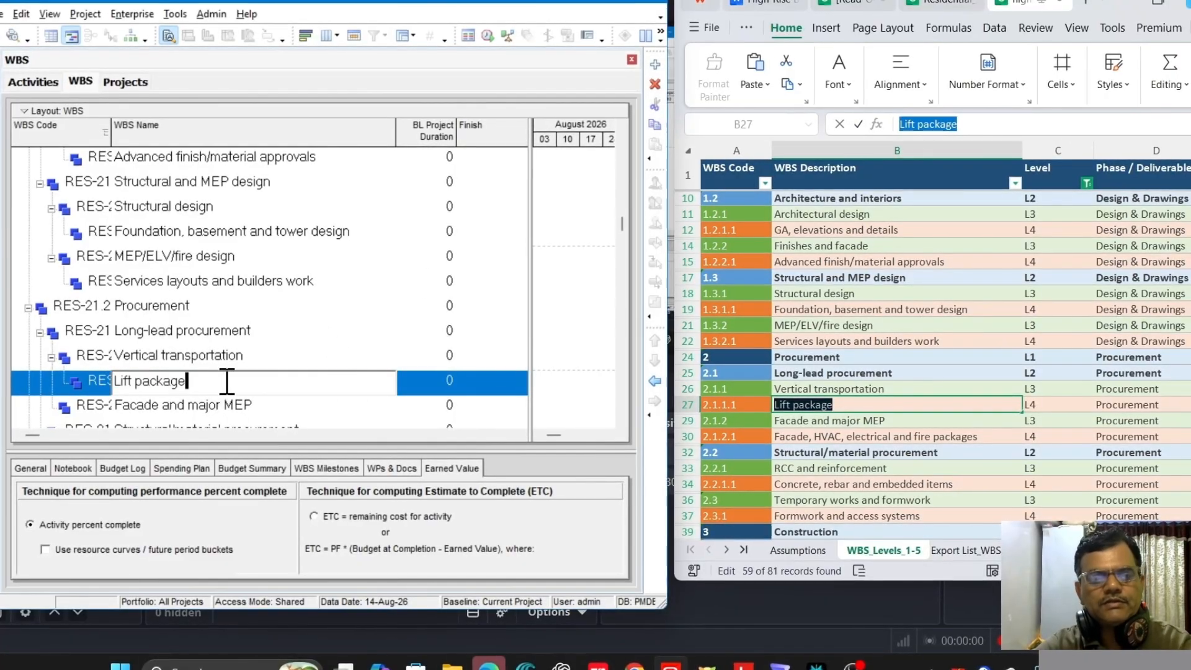
pyautogui.click(236, 356)
pyautogui.scroll(-1, 247, 354)
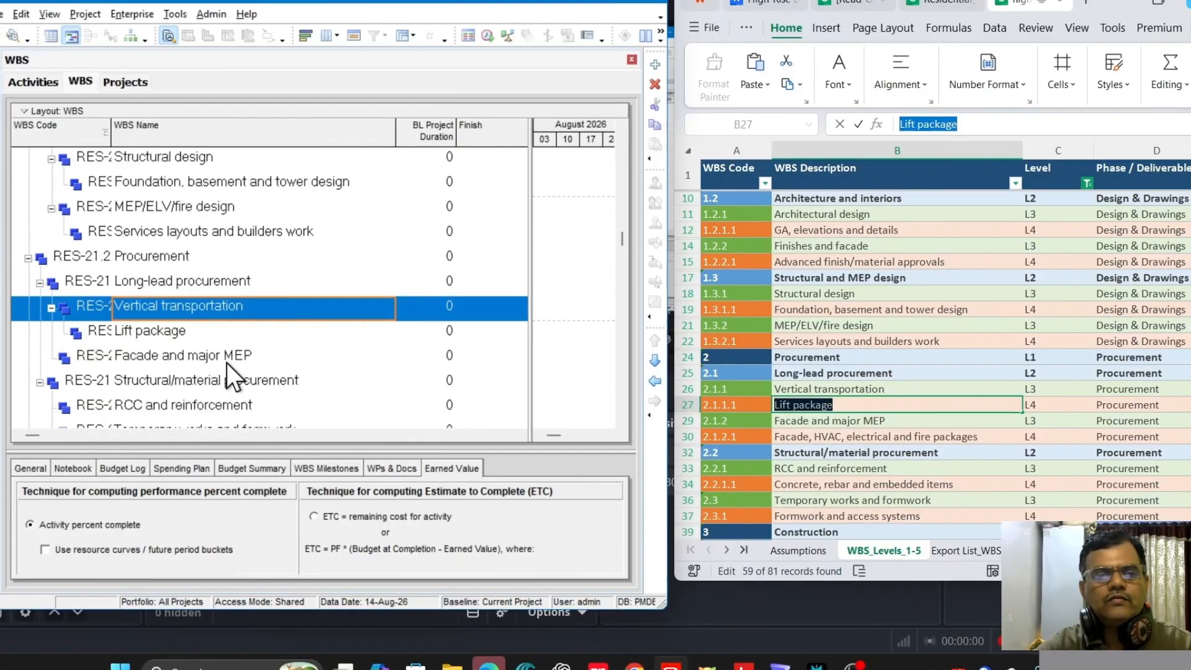
# Step: Add a WBS element under Facade and major MEP and name it "Facade, HVAC, electrical and fire packages", copied from worksheet item 2.1.2.1
pyautogui.click(263, 356)
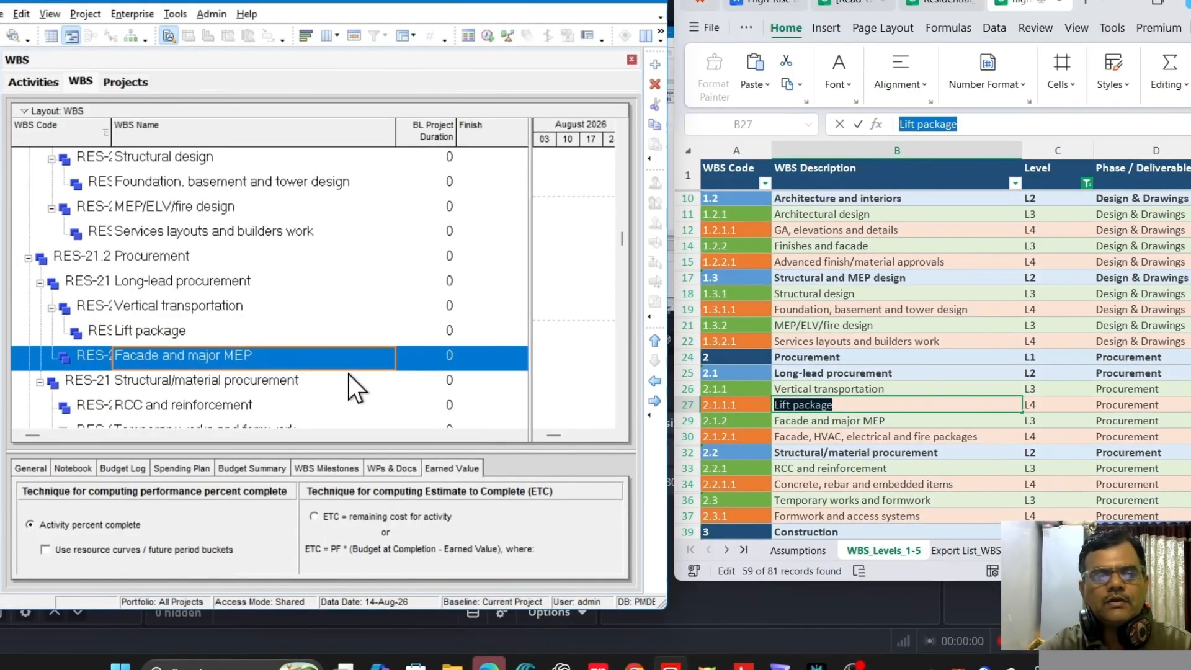
pyautogui.click(656, 63)
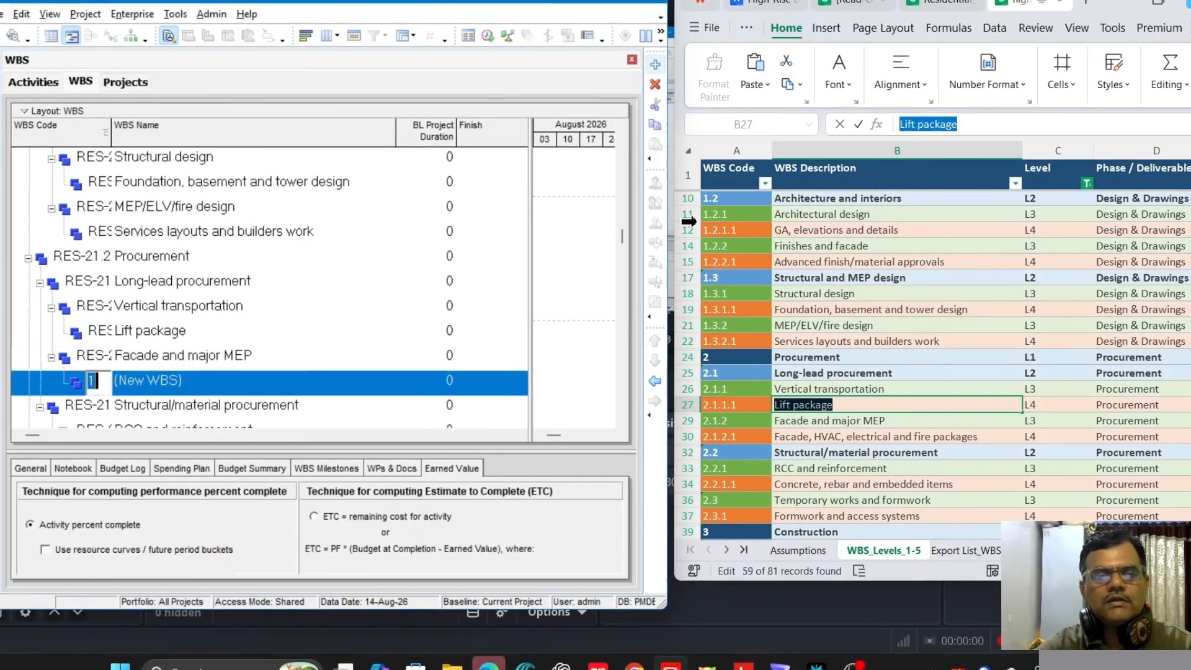
pyautogui.click(851, 438)
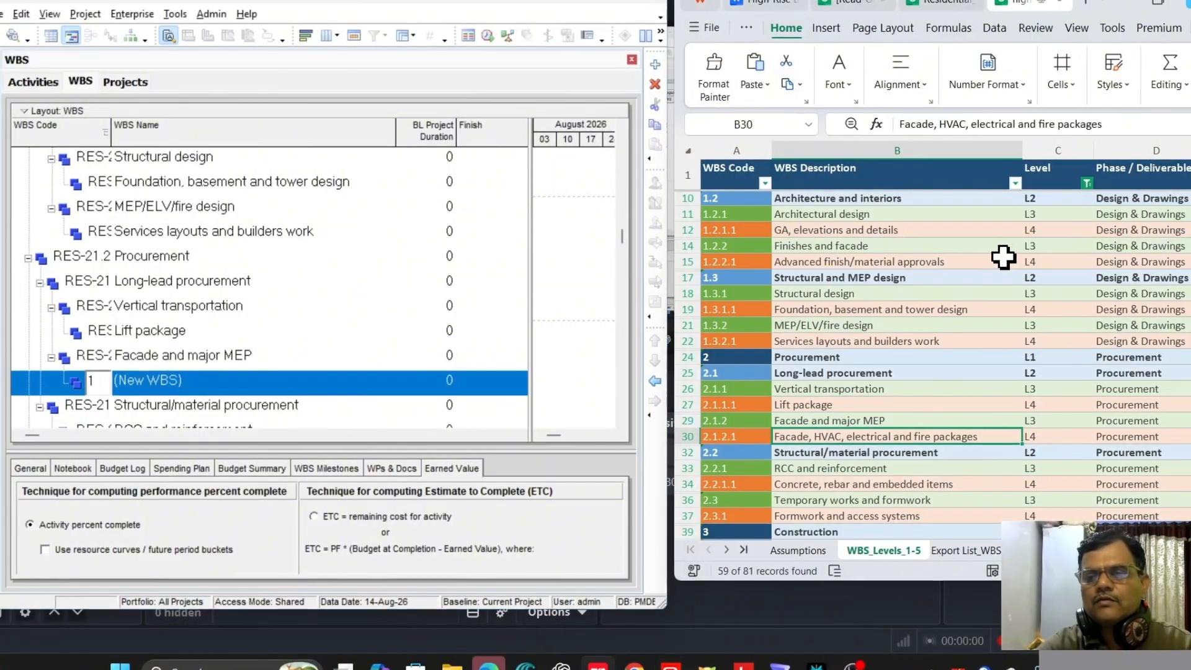
pyautogui.moveTo(1117, 123); pyautogui.dragTo(848, 118)
pyautogui.hotkey('ctrl', 'c')
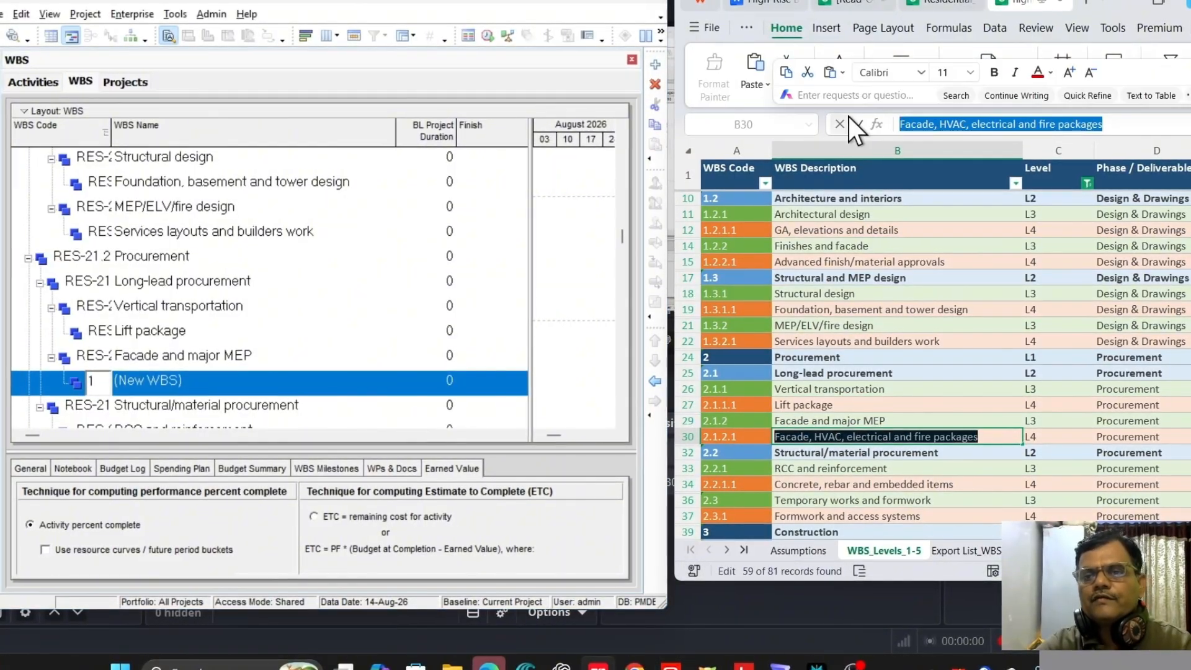
pyautogui.click(205, 381)
pyautogui.hotkey('ctrl', 'a')
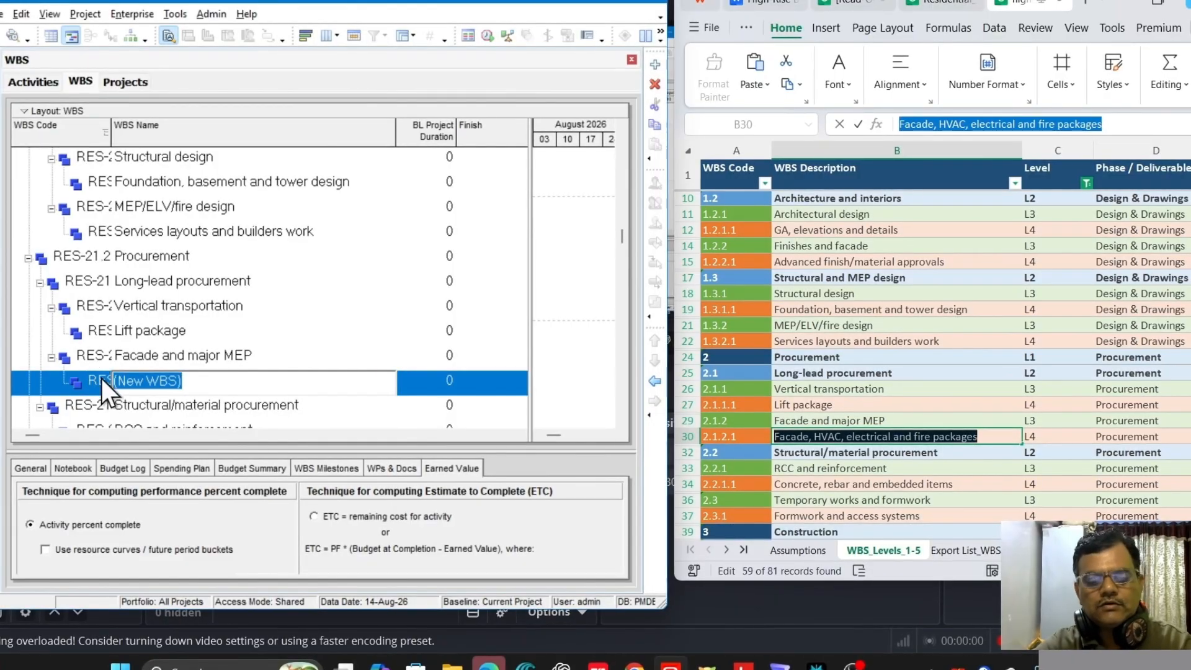
pyautogui.hotkey('ctrl', 'v')
pyautogui.click(199, 362)
pyautogui.scroll(-1, 218, 362)
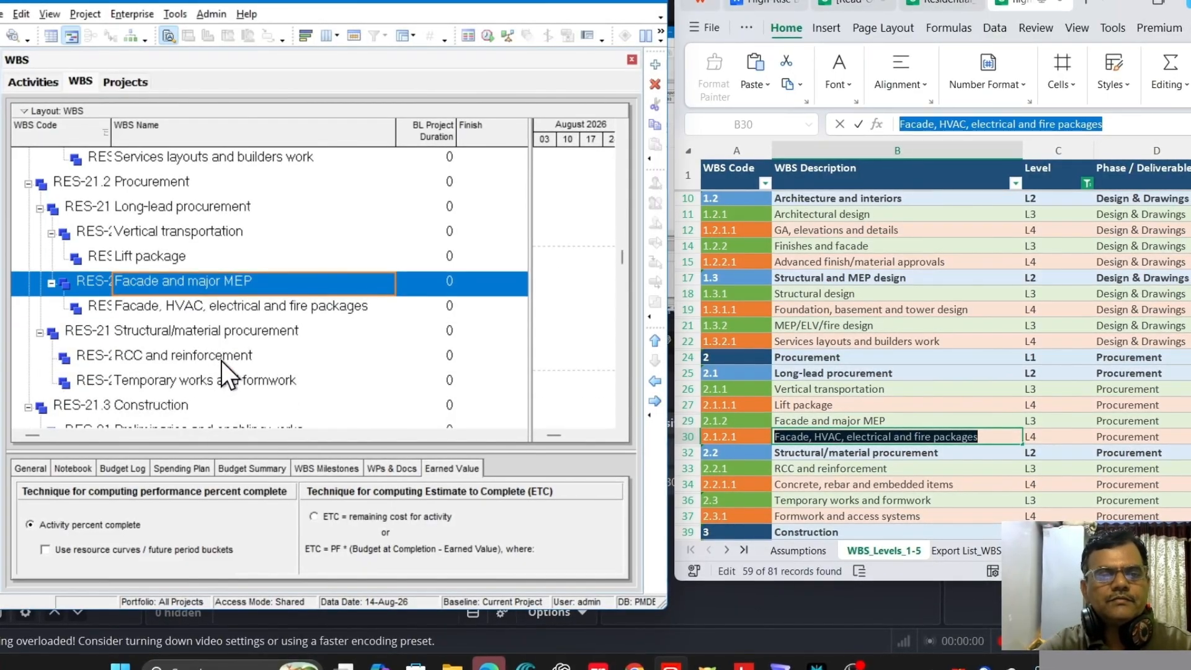
# Step: Add a WBS element under RCC and reinforcement and name it "Concrete, rebar and embedded items", copied from worksheet item 2.2.1.1
pyautogui.click(230, 339)
pyautogui.scroll(-2, 251, 349)
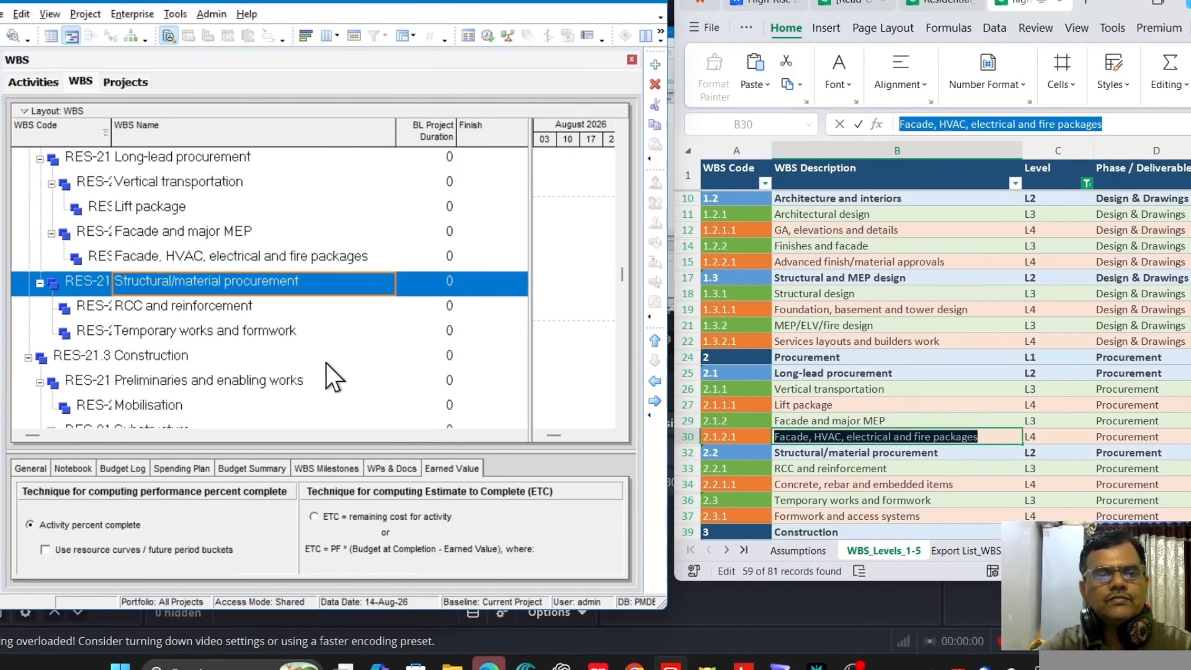
pyautogui.click(891, 454)
pyautogui.scroll(-2, 906, 478)
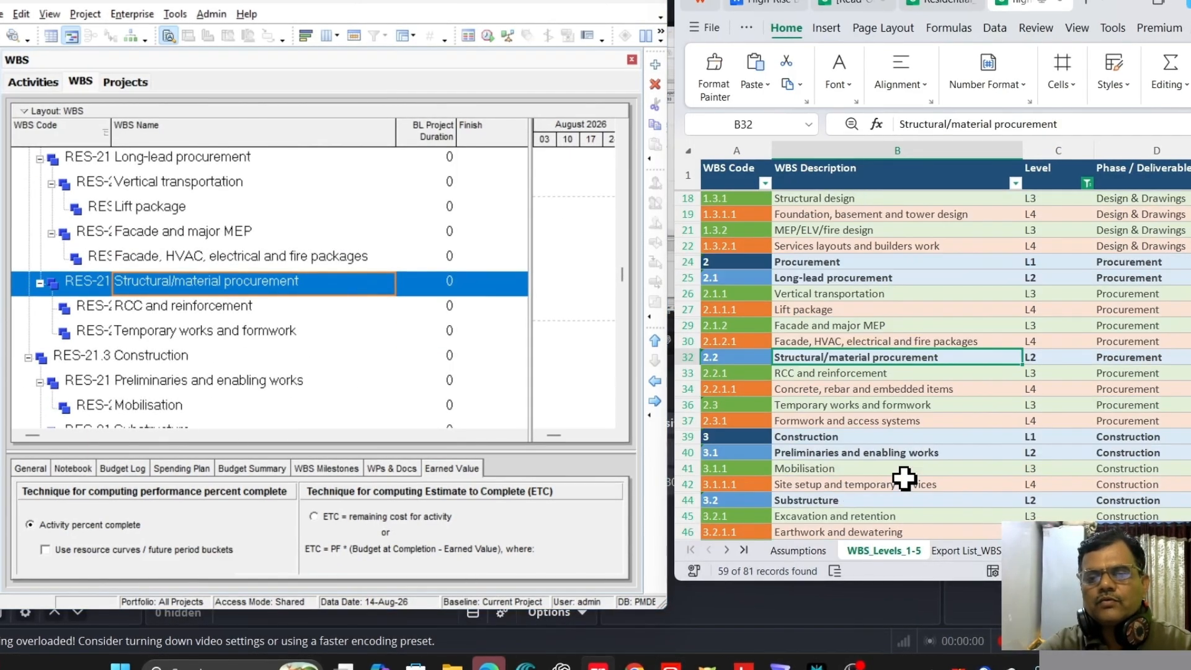
pyautogui.click(885, 407)
pyautogui.click(878, 388)
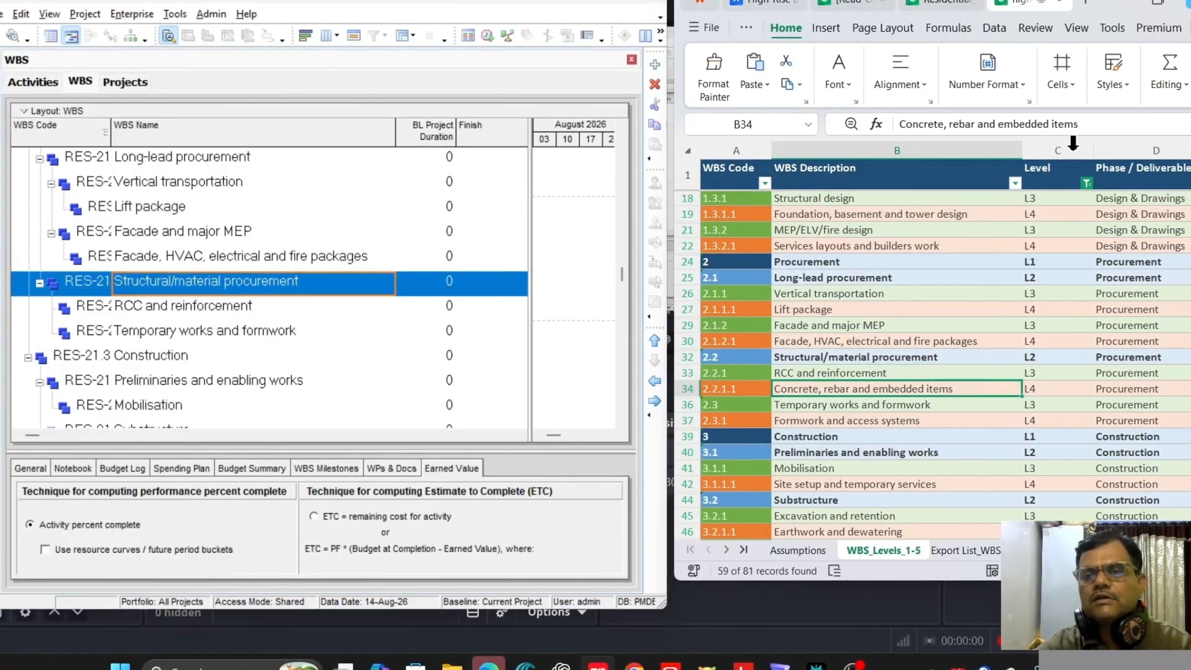
pyautogui.moveTo(1095, 123); pyautogui.dragTo(893, 124)
pyautogui.hotkey('ctrl', 'c')
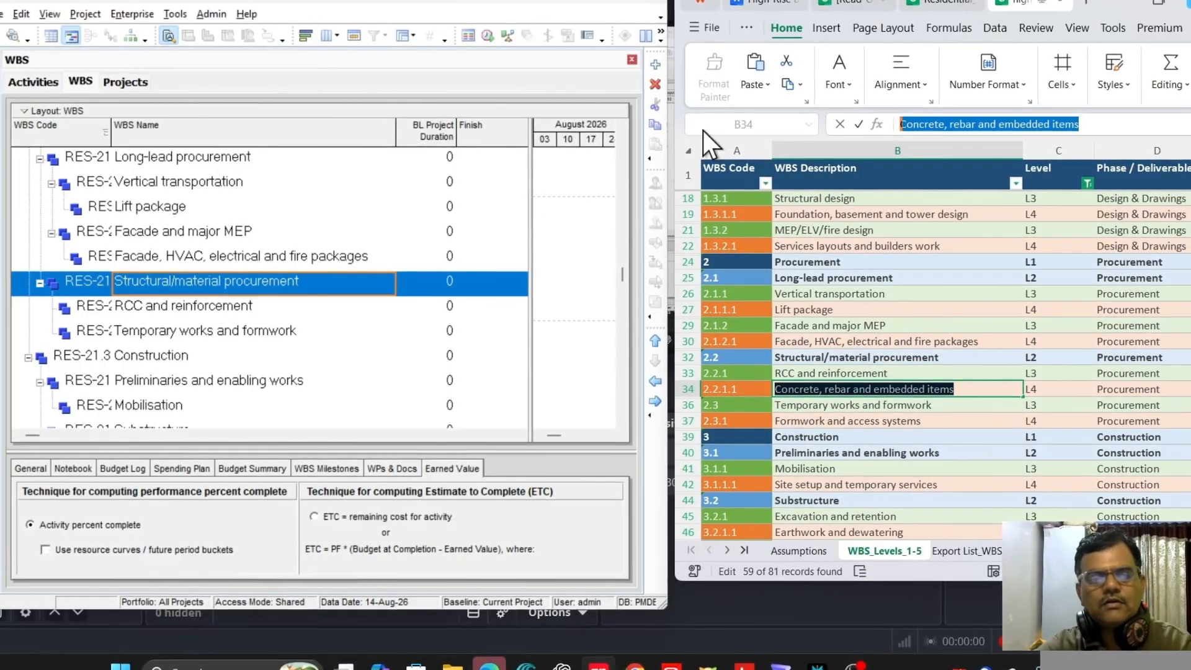
pyautogui.click(199, 307)
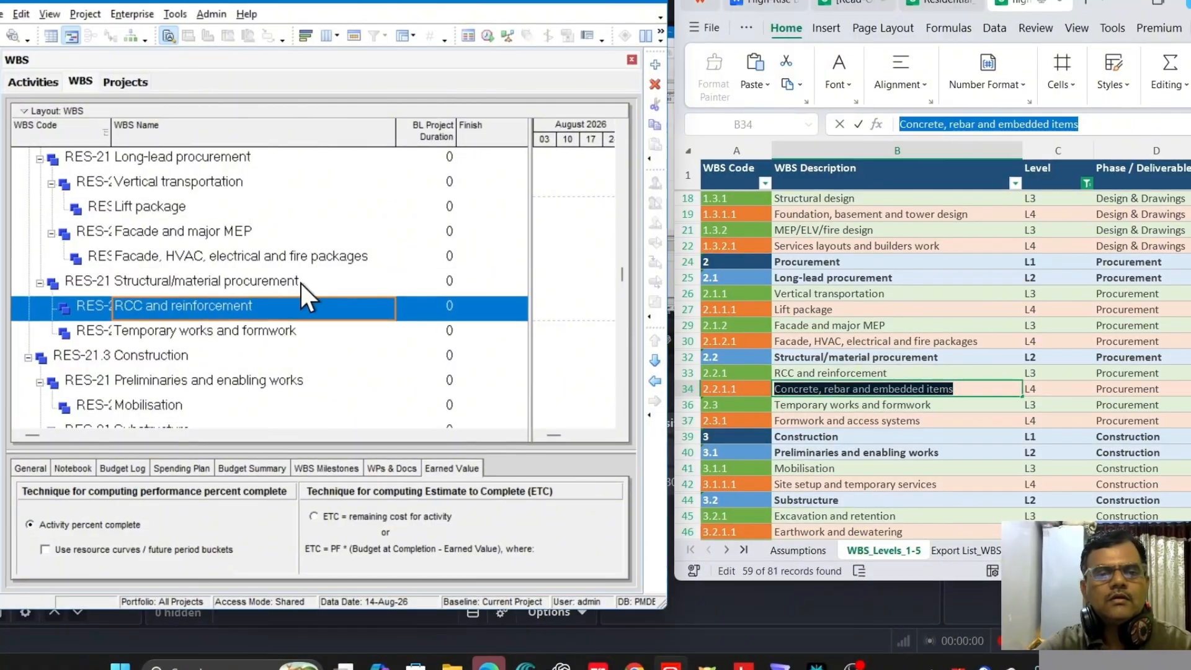
pyautogui.click(656, 65)
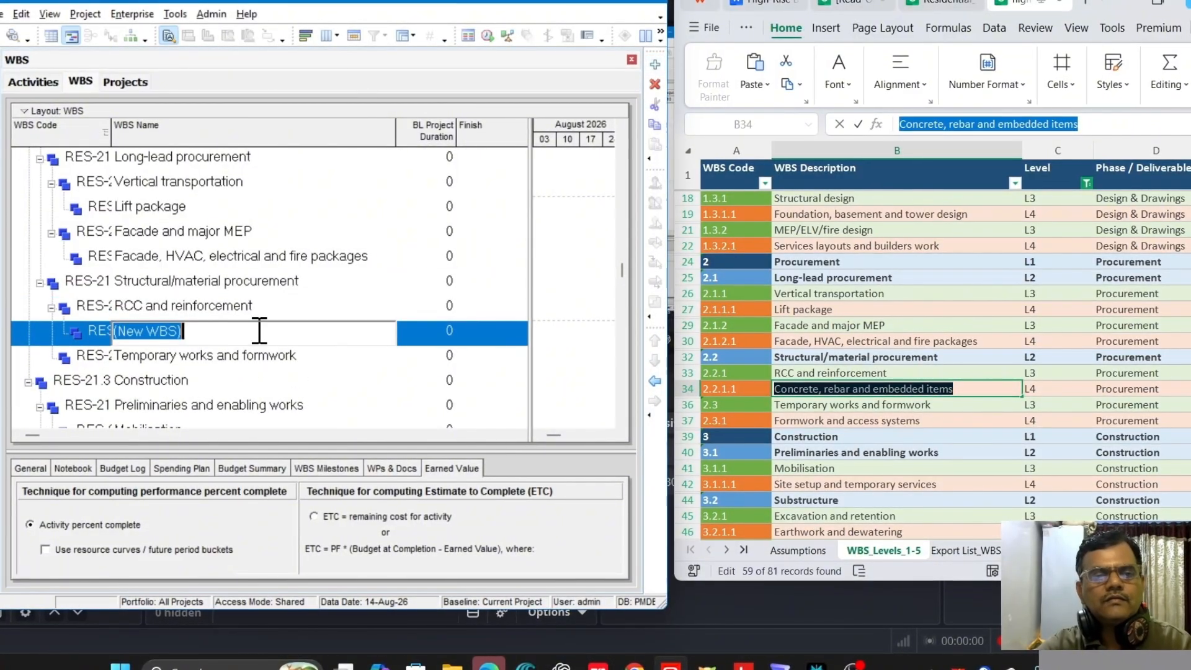
pyautogui.hotkey('ctrl', 'v')
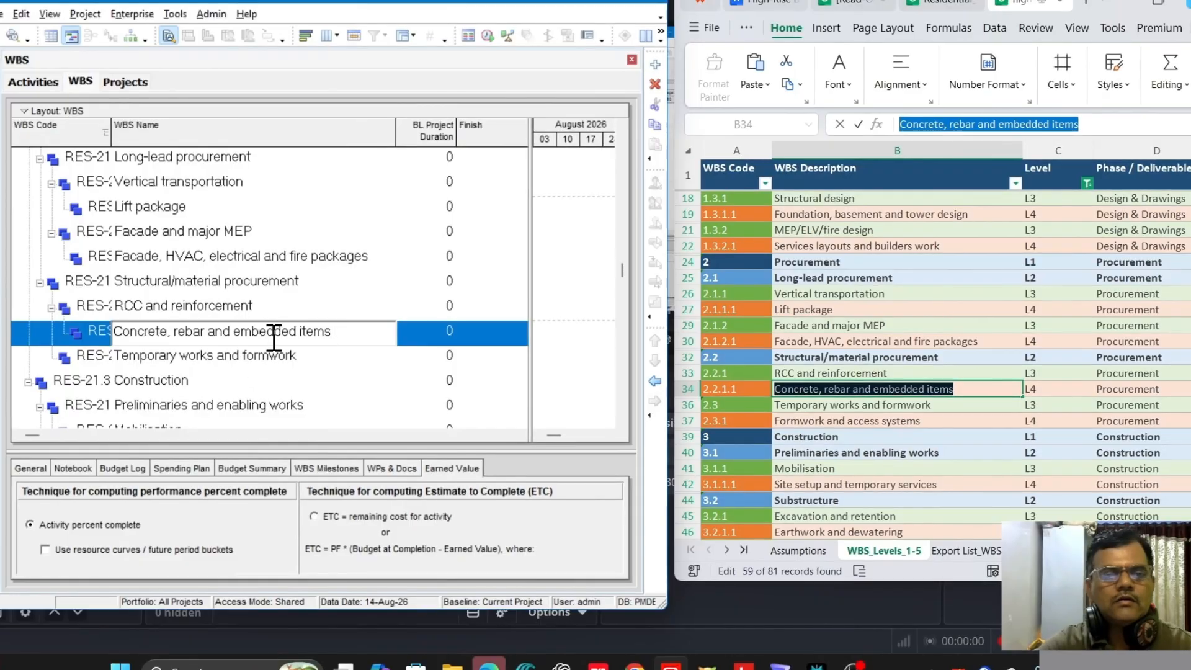
# Step: Add a WBS element under Temporary works and formwork and name it "Formwork and access systems", copied from worksheet item 2.3.1
pyautogui.click(233, 356)
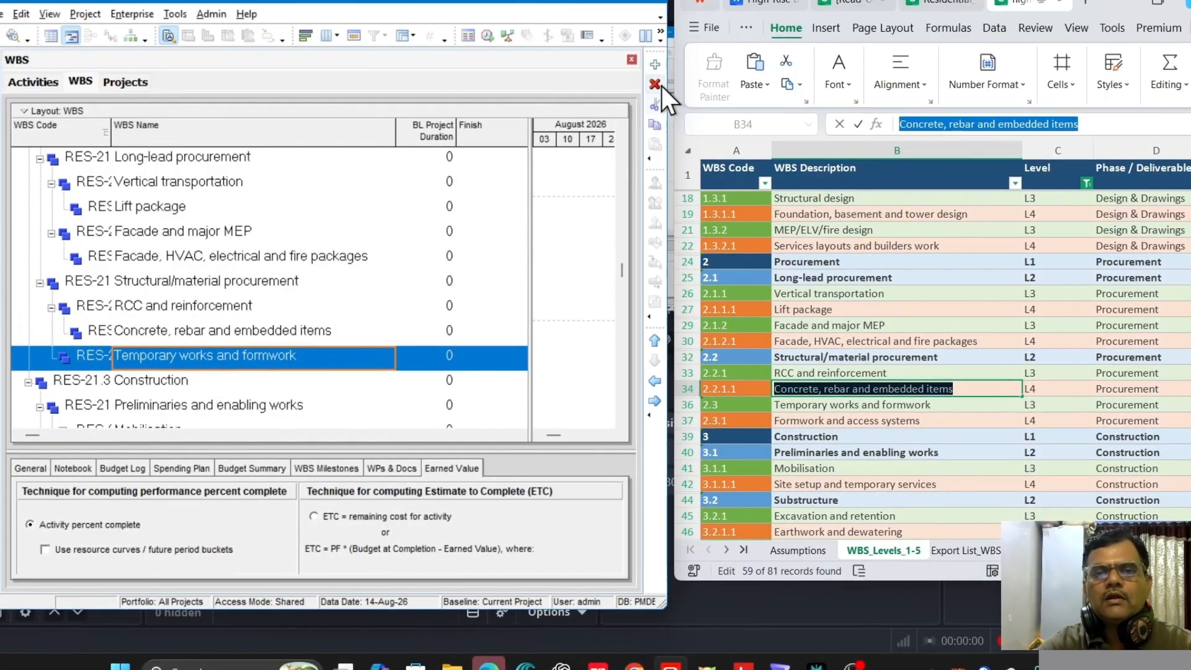
pyautogui.click(656, 64)
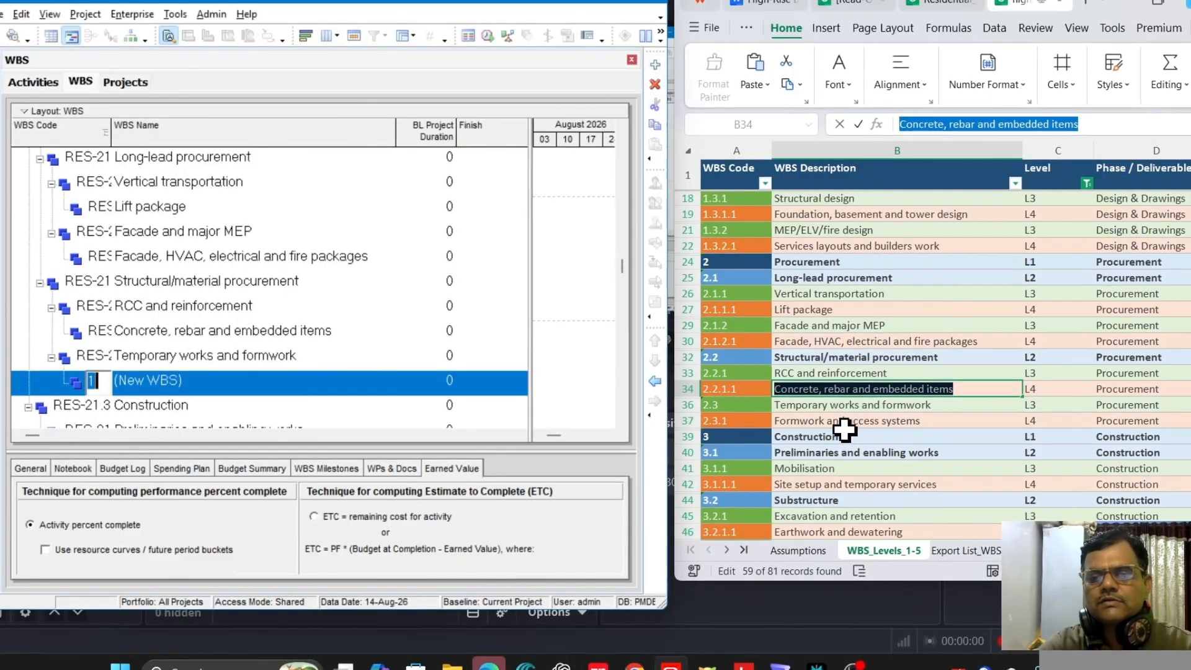
pyautogui.click(807, 420)
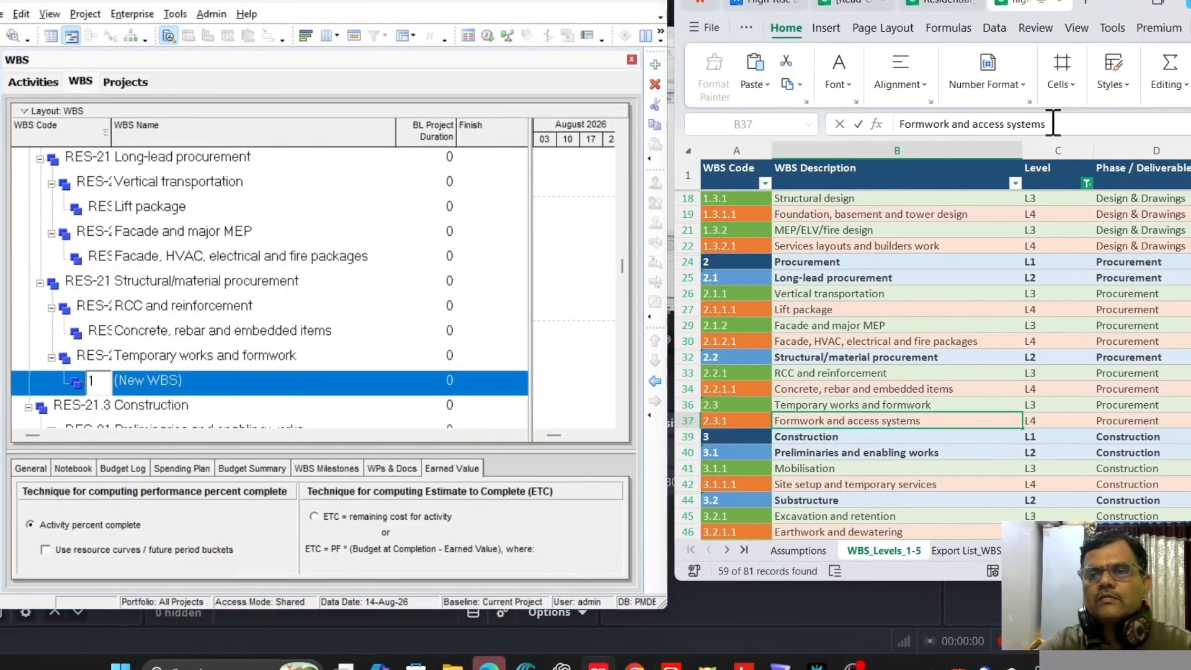
pyautogui.moveTo(1053, 123); pyautogui.dragTo(875, 123)
pyautogui.hotkey('ctrl', 'c')
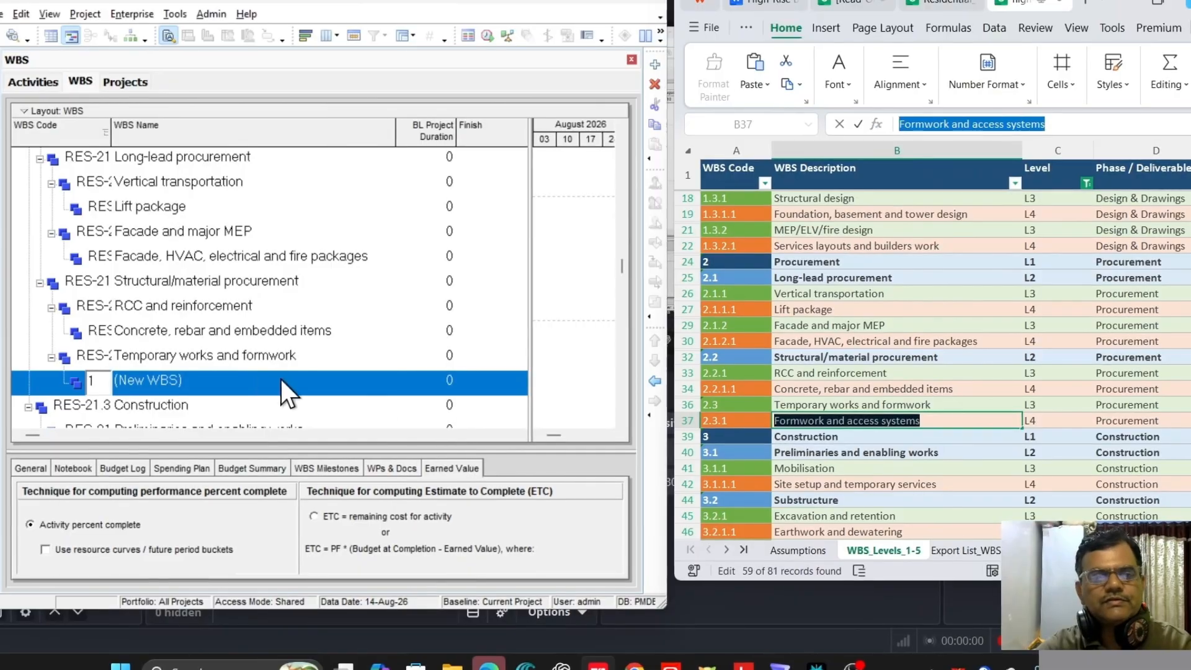
pyautogui.click(182, 378)
pyautogui.moveTo(182, 379); pyautogui.dragTo(123, 382)
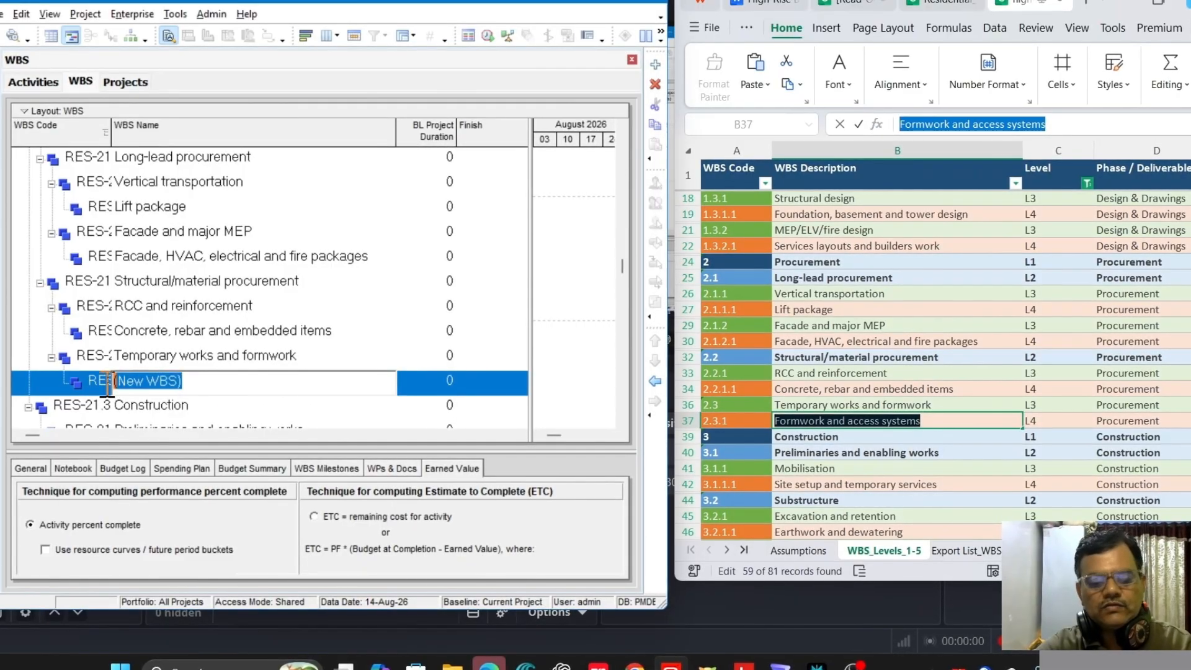
pyautogui.hotkey('ctrl', 'v')
pyautogui.click(218, 356)
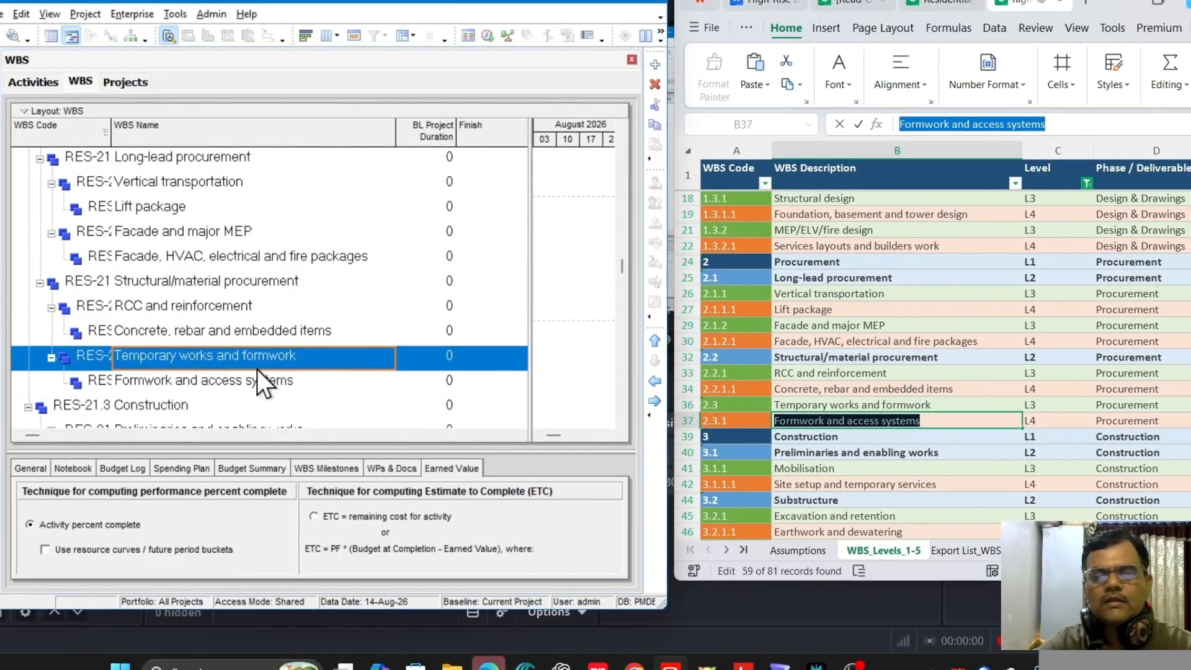
# Step: Add a WBS element under Mobilisation and name it "Site setup and temporary services", copied from worksheet item 3.1.1.1
pyautogui.scroll(-1, 261, 370)
pyautogui.click(205, 340)
pyautogui.scroll(-3, 224, 352)
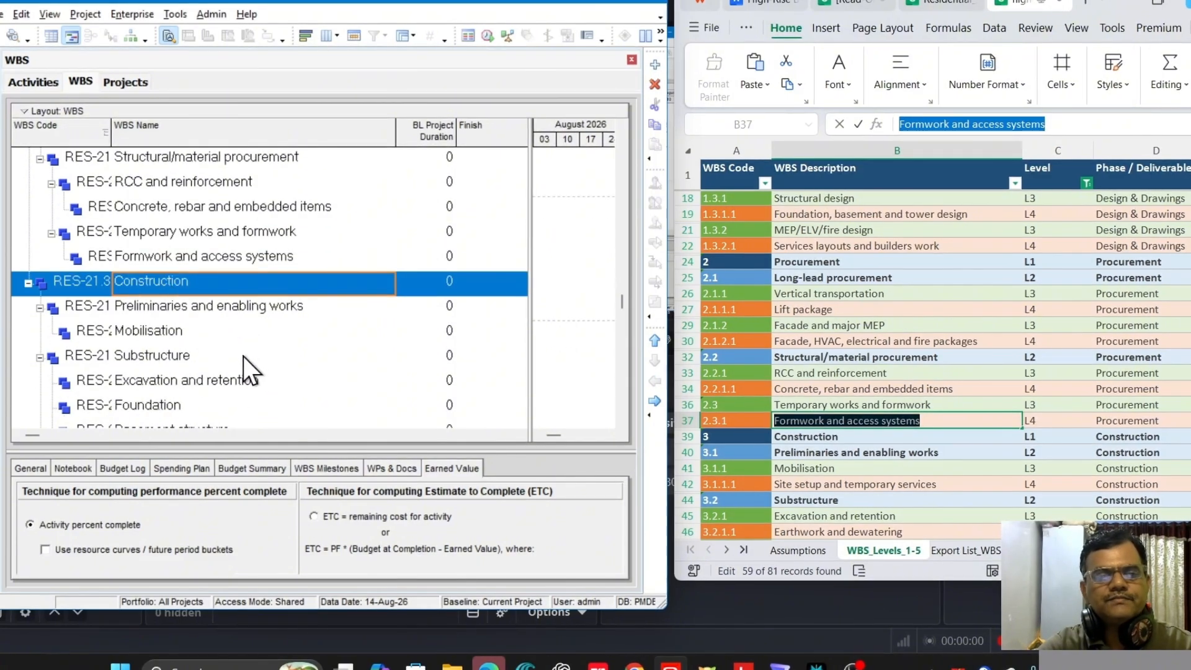
pyautogui.click(873, 472)
pyautogui.scroll(-3, 873, 473)
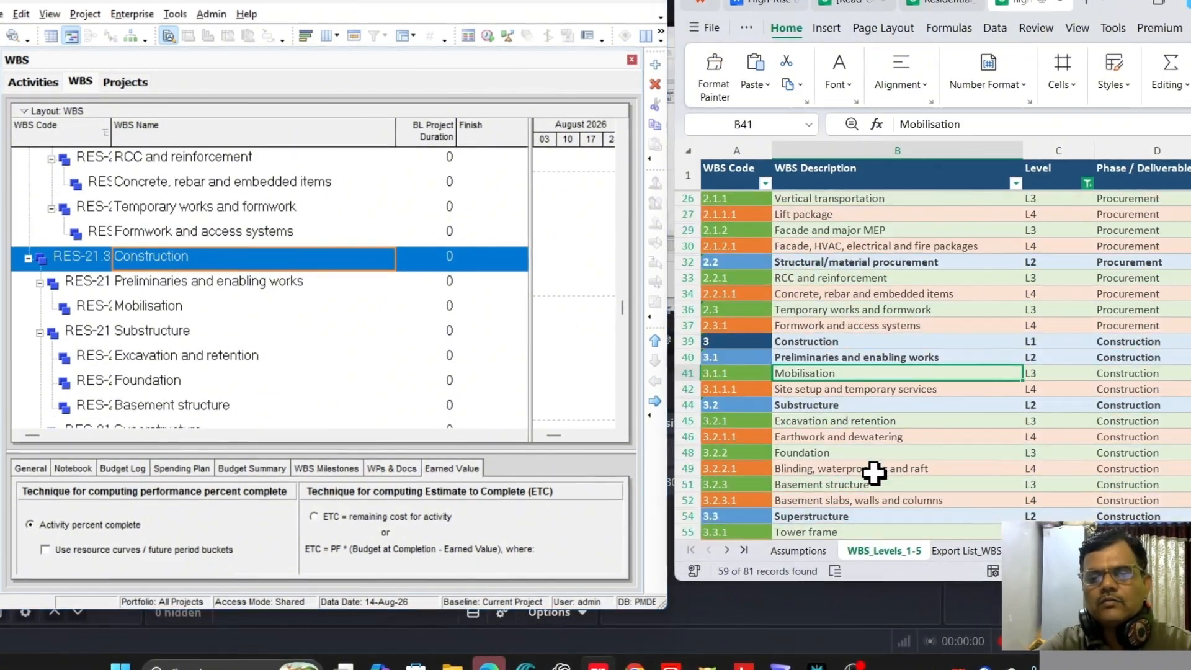
pyautogui.click(179, 305)
pyautogui.click(655, 64)
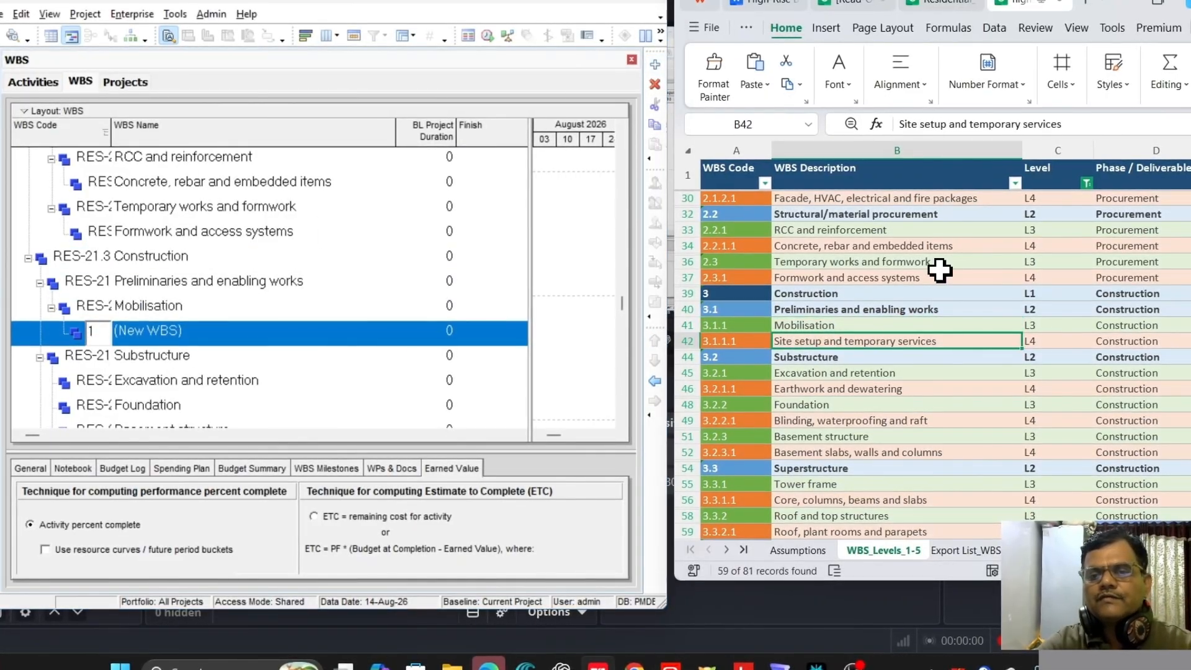
pyautogui.moveTo(1062, 124); pyautogui.dragTo(869, 125)
pyautogui.hotkey('ctrl', 'c')
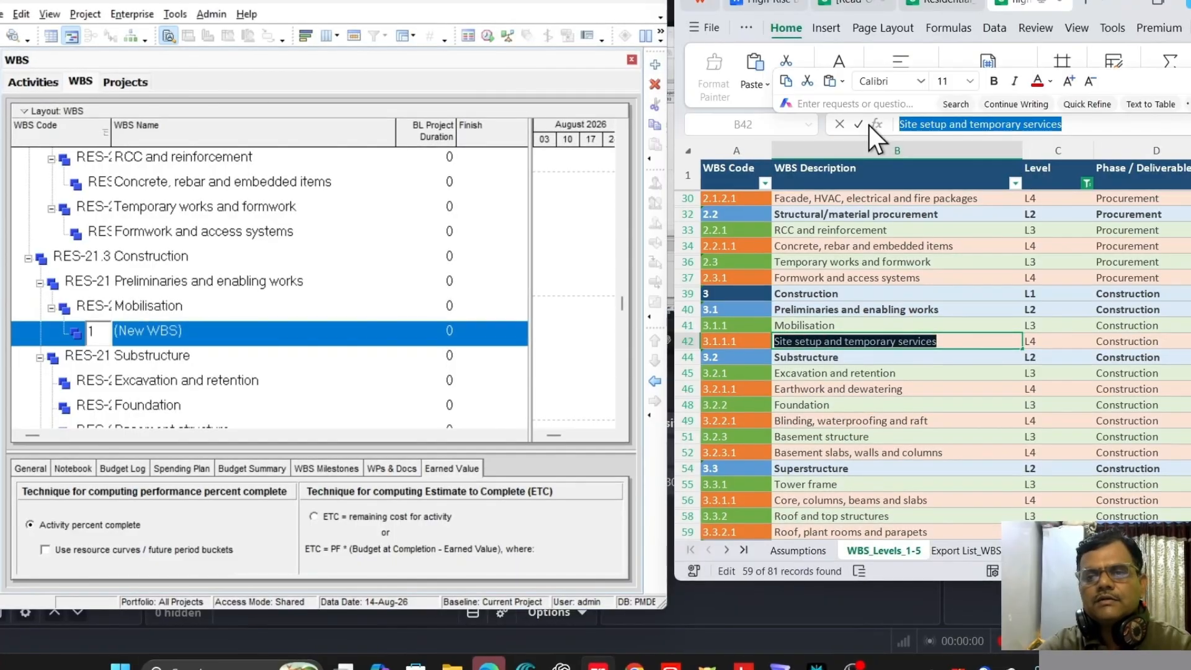
pyautogui.click(188, 330)
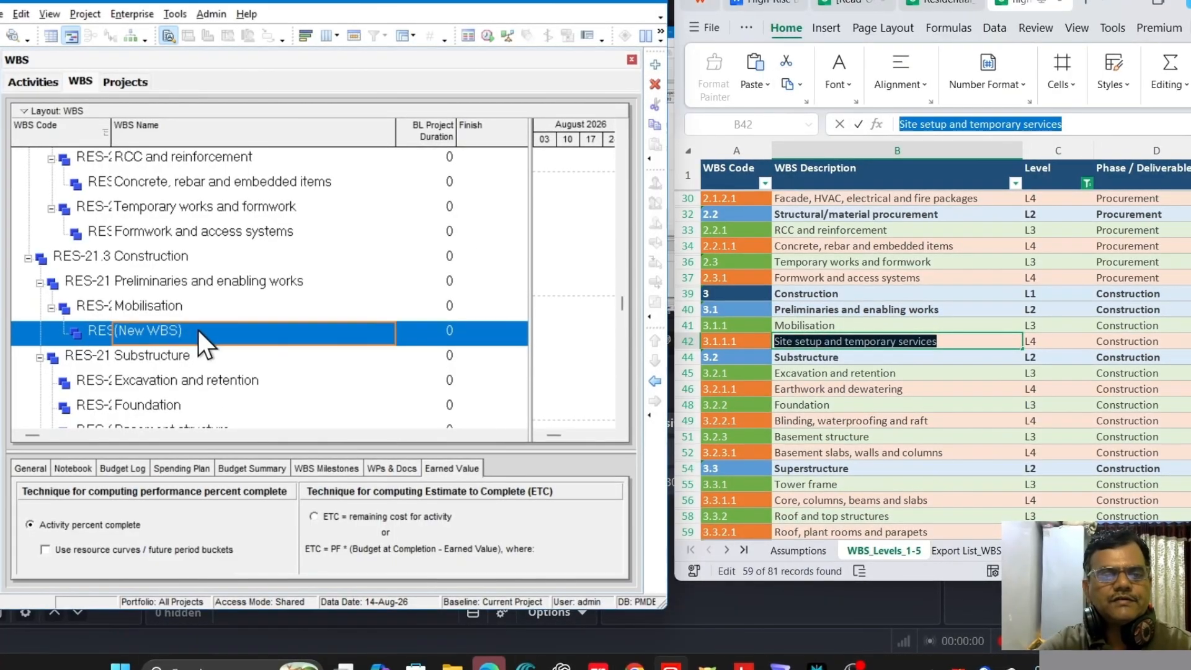
pyautogui.moveTo(265, 333); pyautogui.dragTo(89, 332)
pyautogui.hotkey('ctrl', 'v')
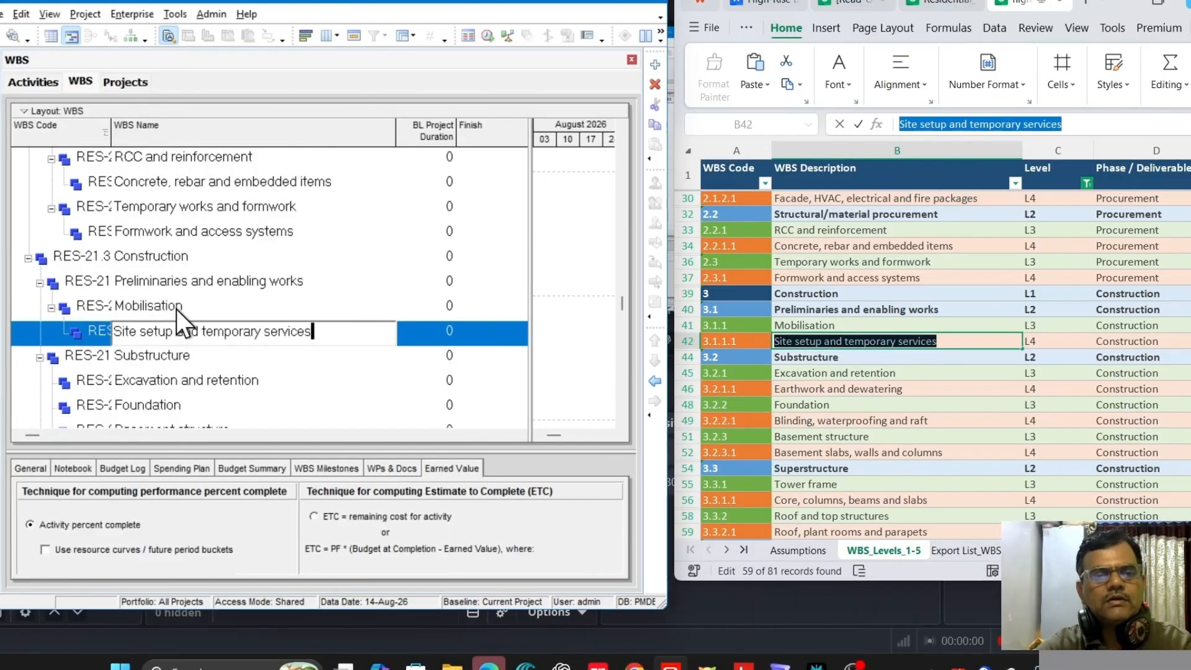
pyautogui.click(166, 304)
pyautogui.click(179, 330)
pyautogui.scroll(-1, 235, 346)
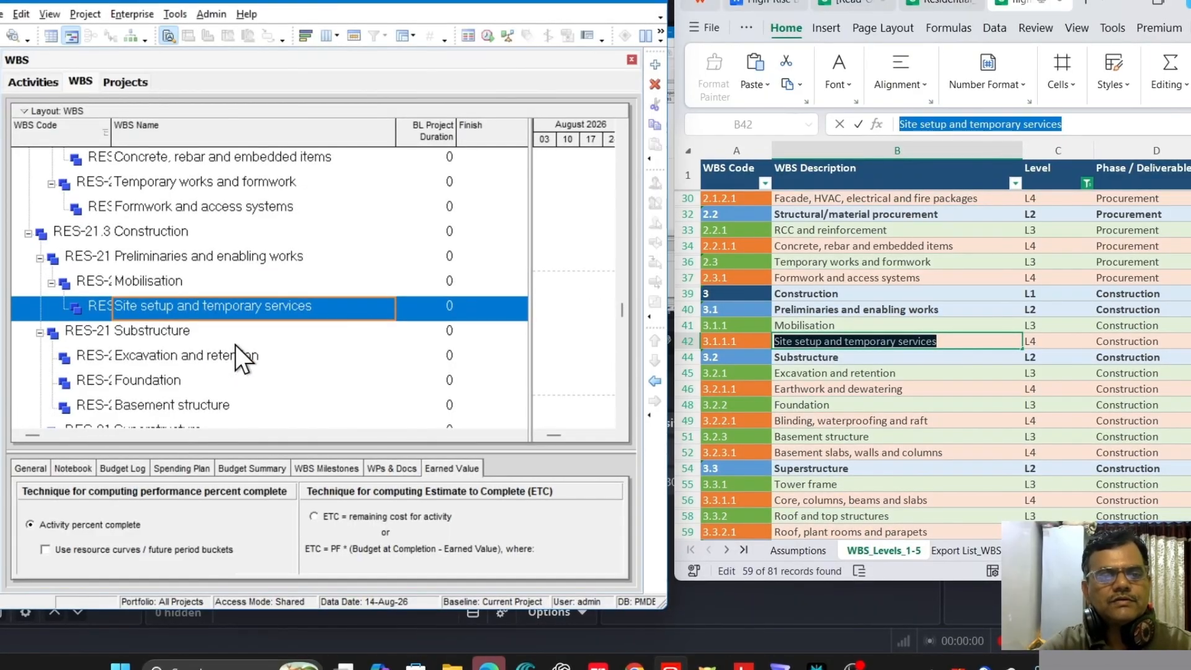
pyautogui.click(162, 332)
pyautogui.scroll(-1, 186, 338)
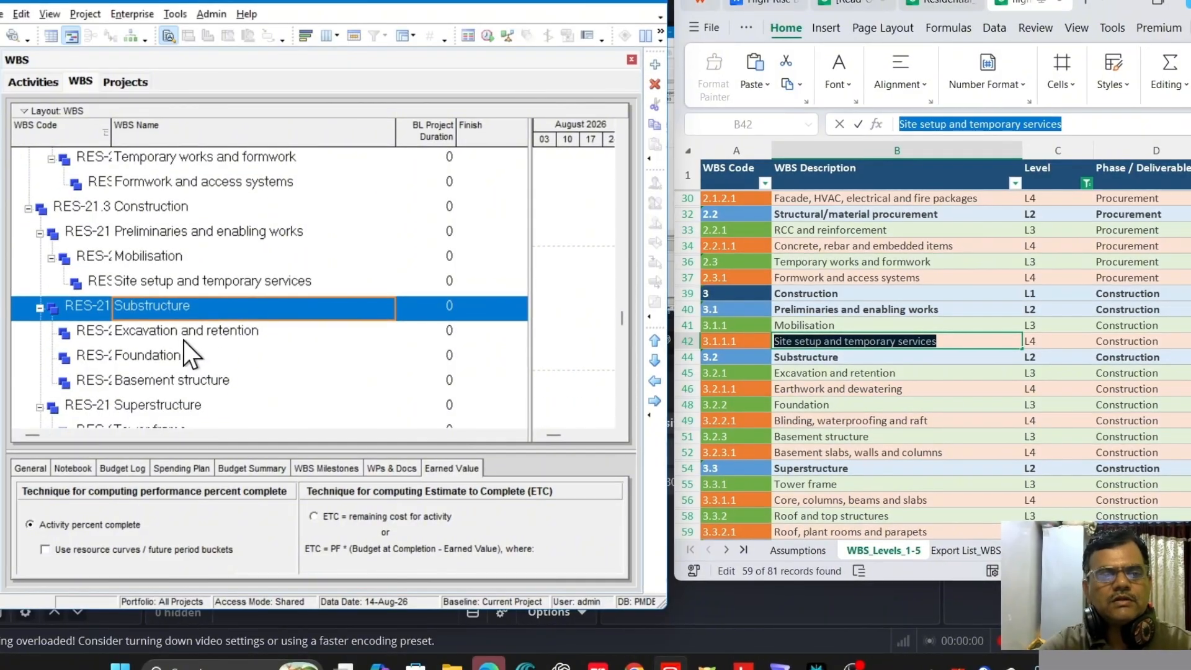
# Step: Add a WBS element under Excavation and retention and name it "Earthwork and dewatering", copied from worksheet item 3.2.1.1
pyautogui.click(192, 337)
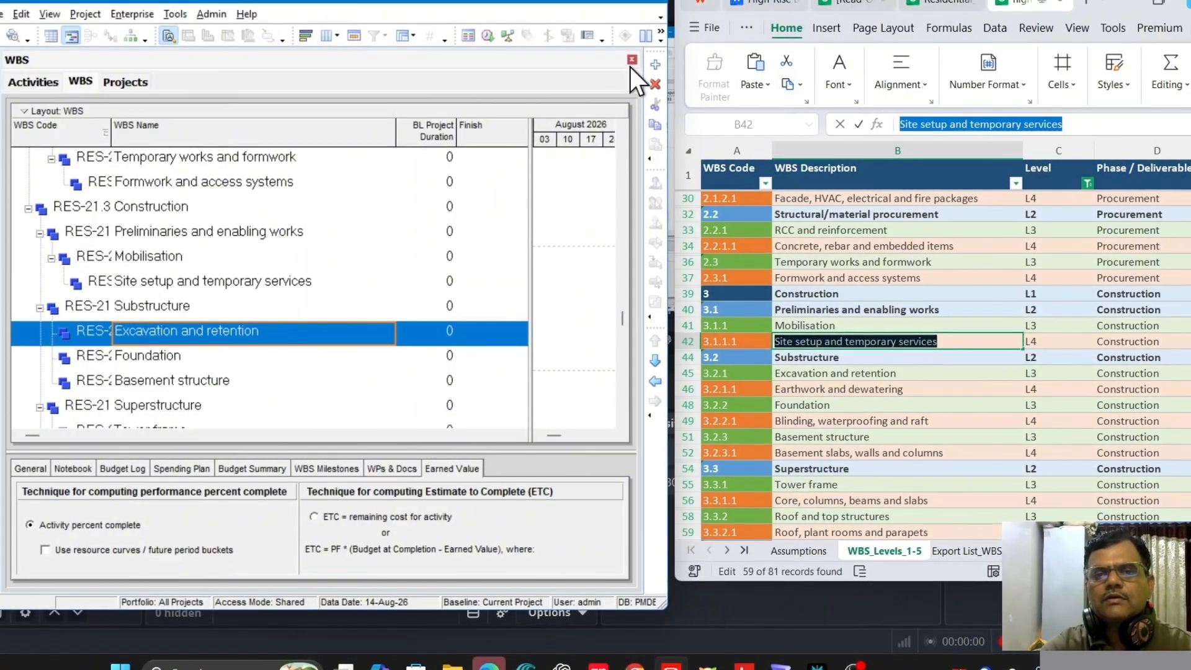
pyautogui.click(649, 62)
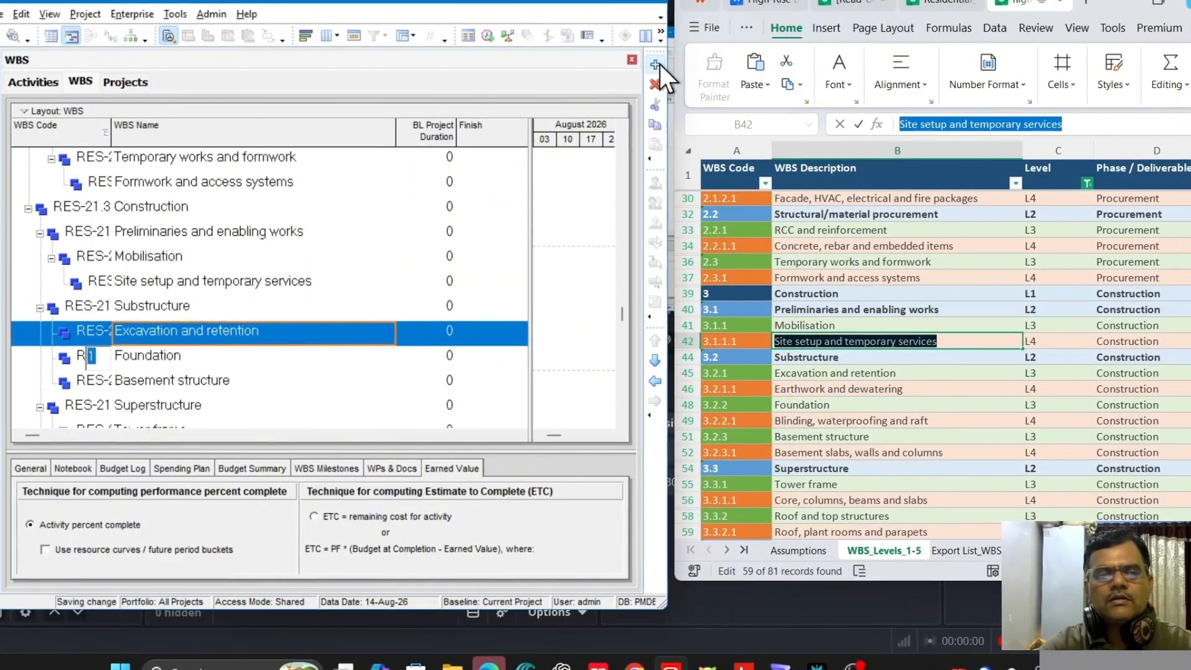
pyautogui.click(858, 404)
pyautogui.click(790, 388)
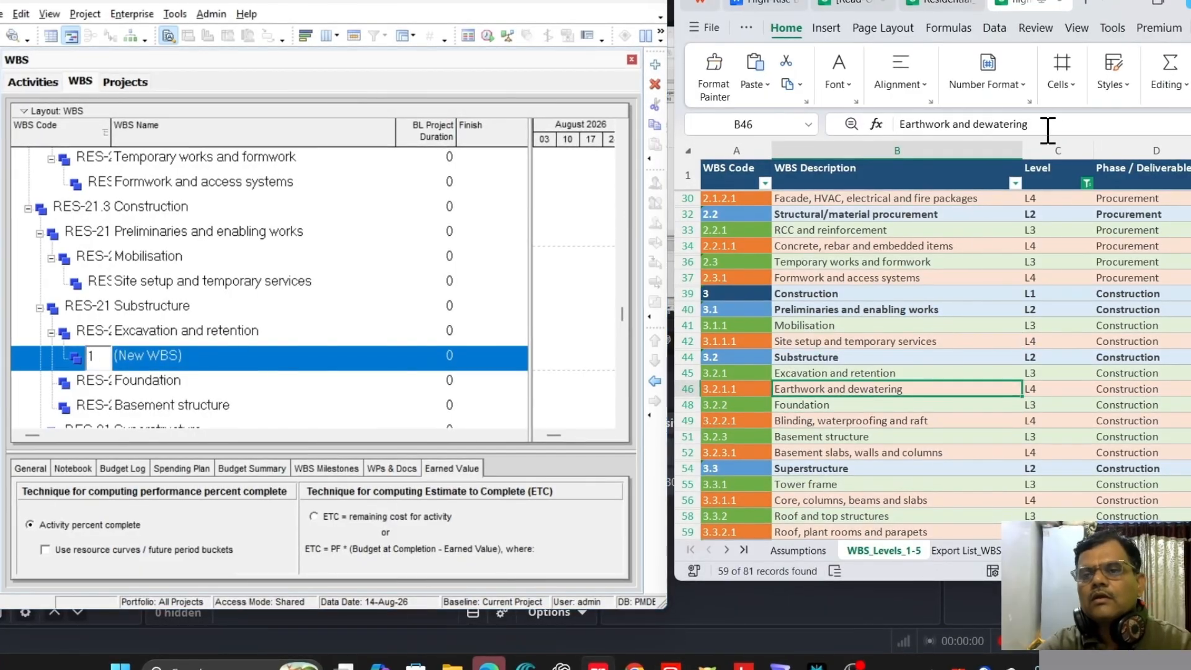
pyautogui.moveTo(1036, 124); pyautogui.dragTo(869, 128)
pyautogui.hotkey('ctrl', 'c')
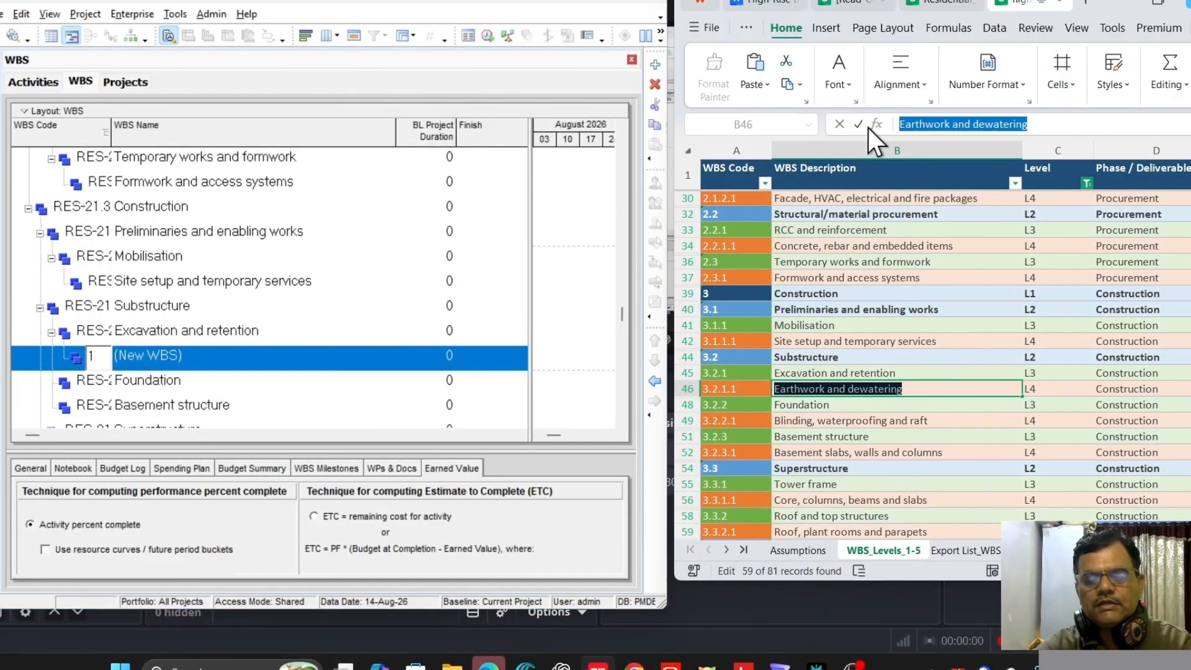
pyautogui.click(181, 352)
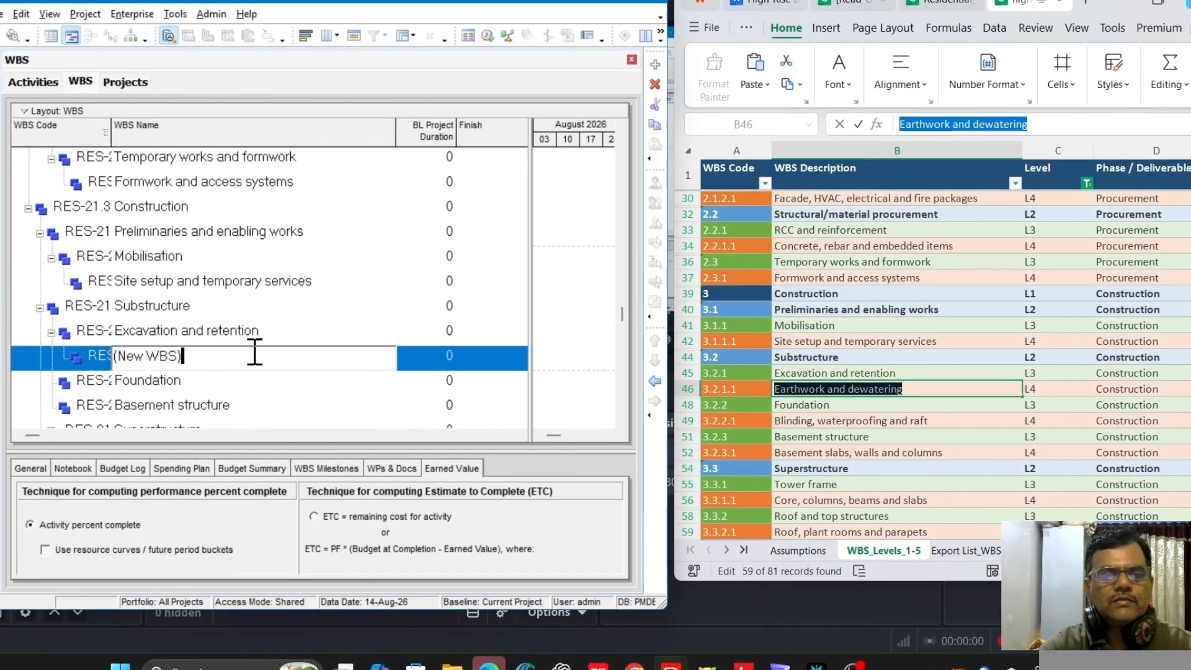
pyautogui.hotkey('ctrl', 'v')
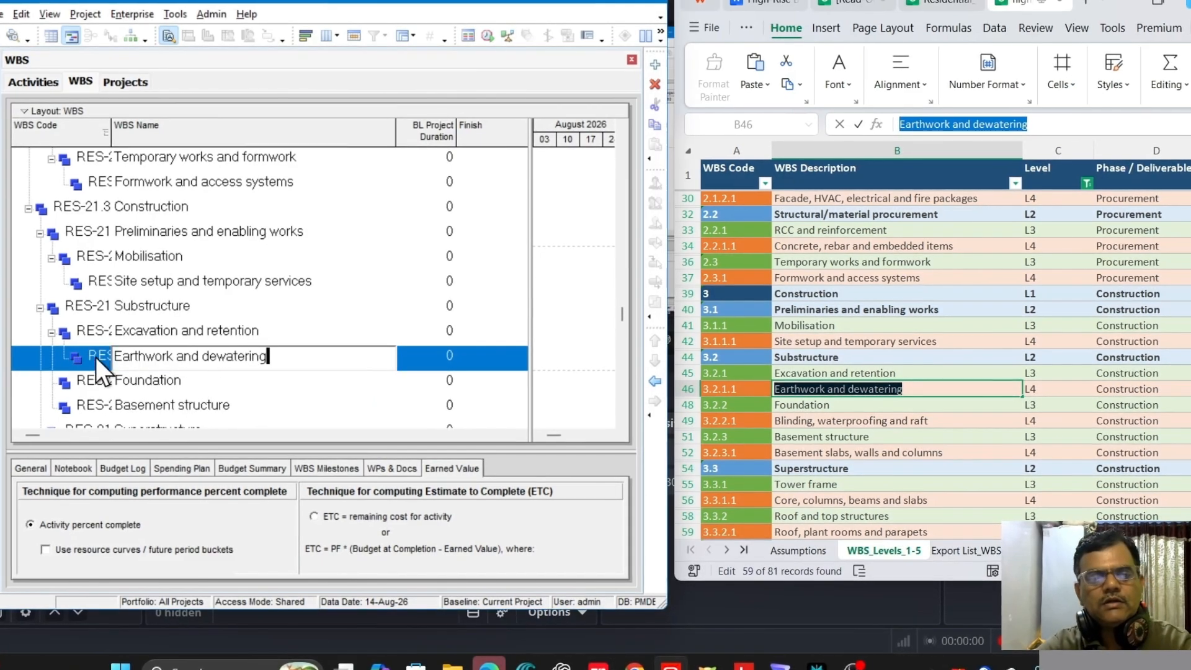
pyautogui.click(162, 384)
pyautogui.click(232, 354)
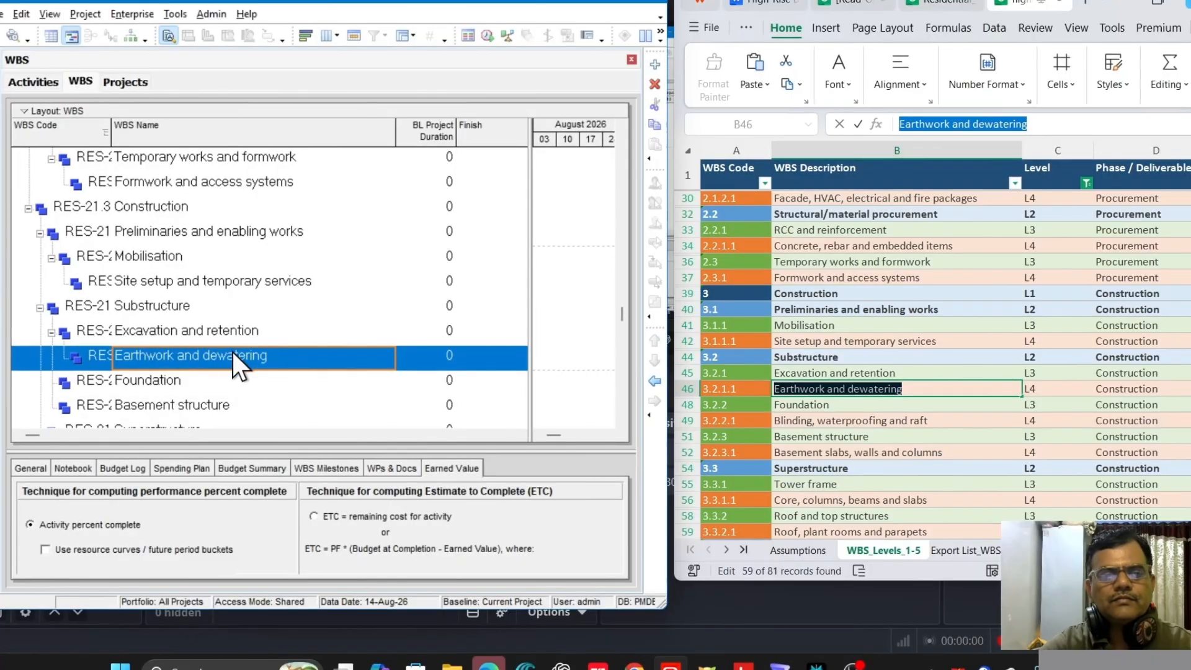
# Step: Add a WBS element under Foundation and name it "Blinding, waterproofing and raft", copied from worksheet item 3.2.2.1
pyautogui.scroll(-1, 227, 377)
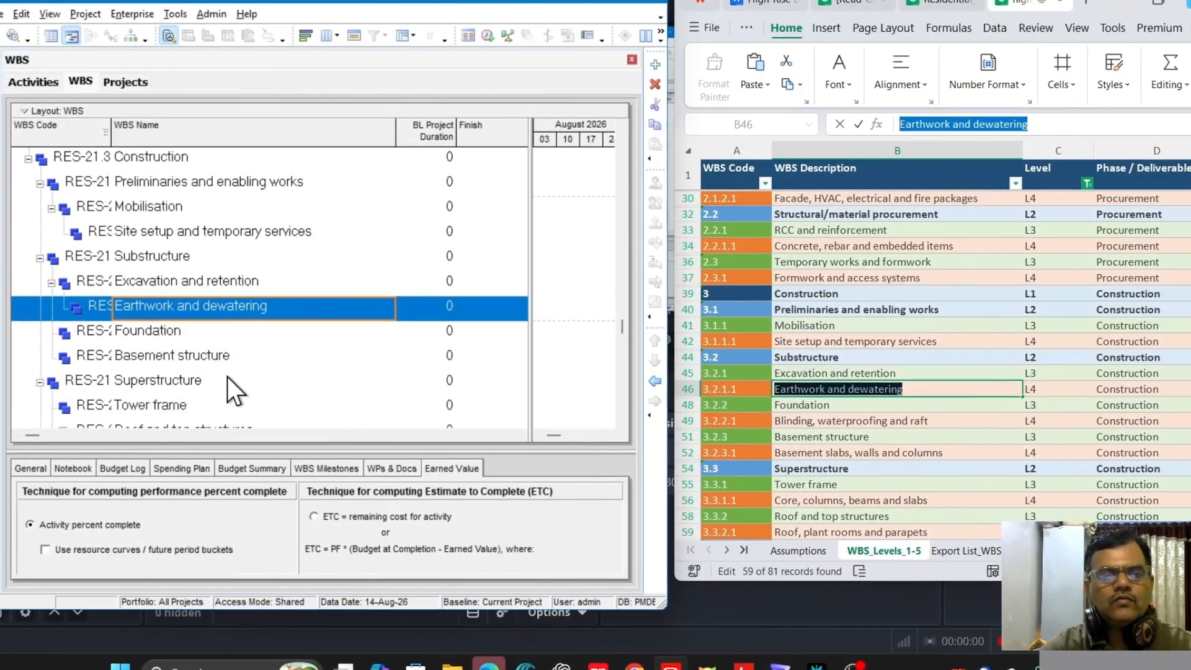
pyautogui.click(170, 333)
pyautogui.click(851, 421)
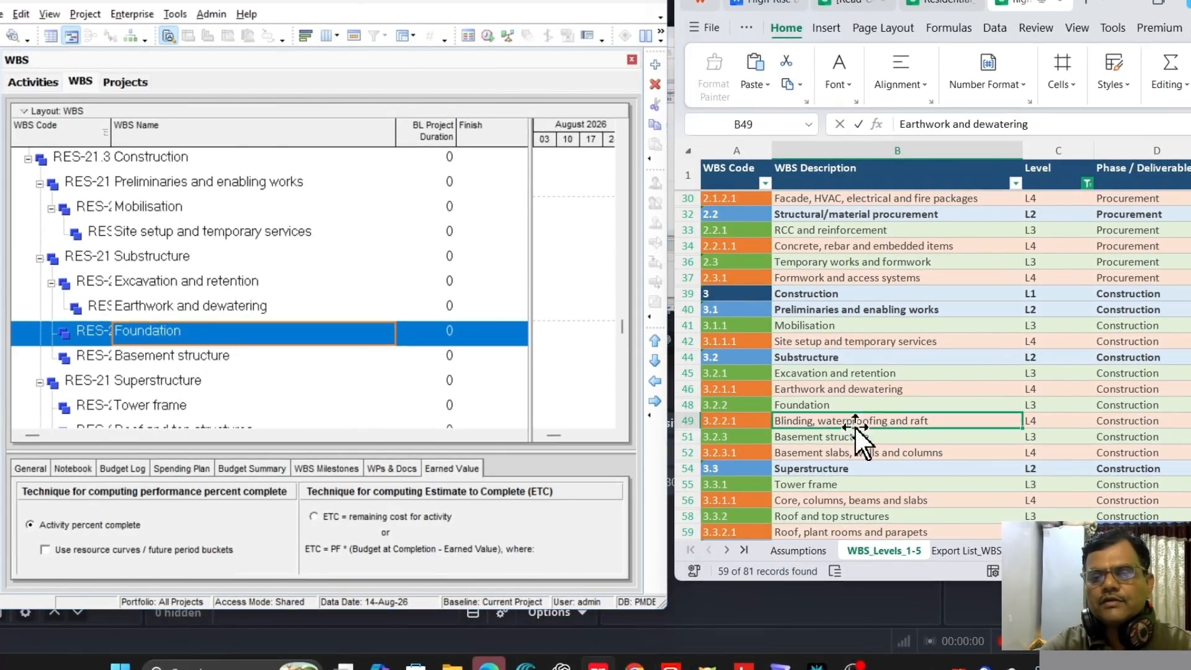
pyautogui.moveTo(1070, 121); pyautogui.dragTo(849, 119)
pyautogui.hotkey('ctrl', 'c')
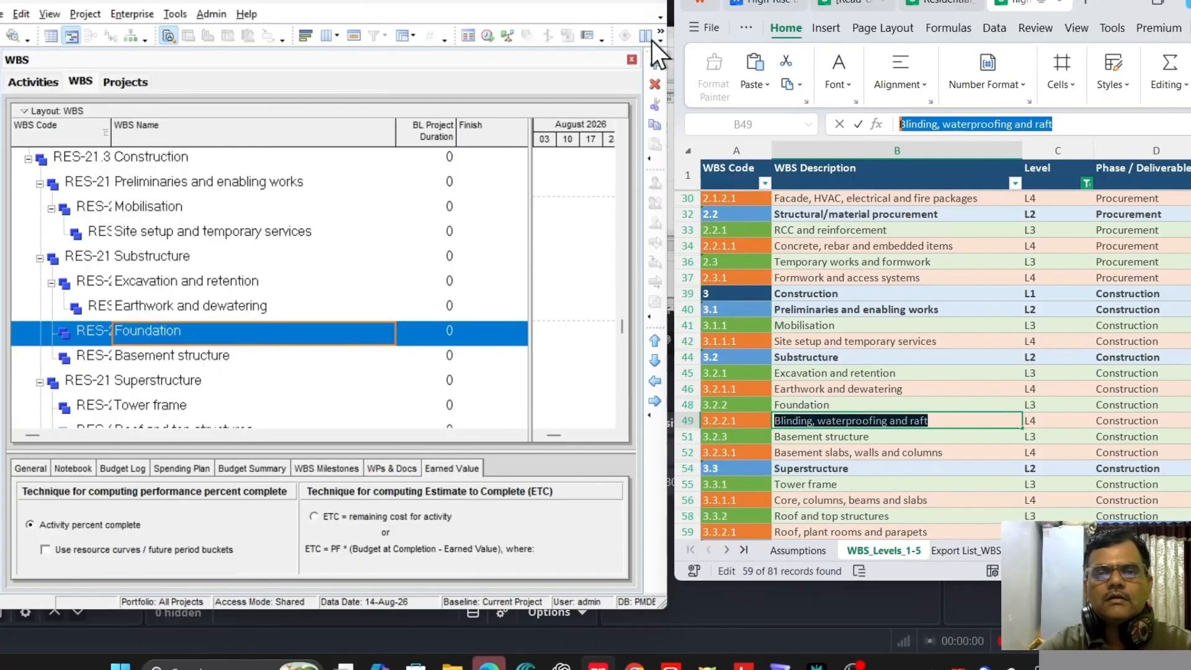
pyautogui.click(656, 66)
pyautogui.click(243, 358)
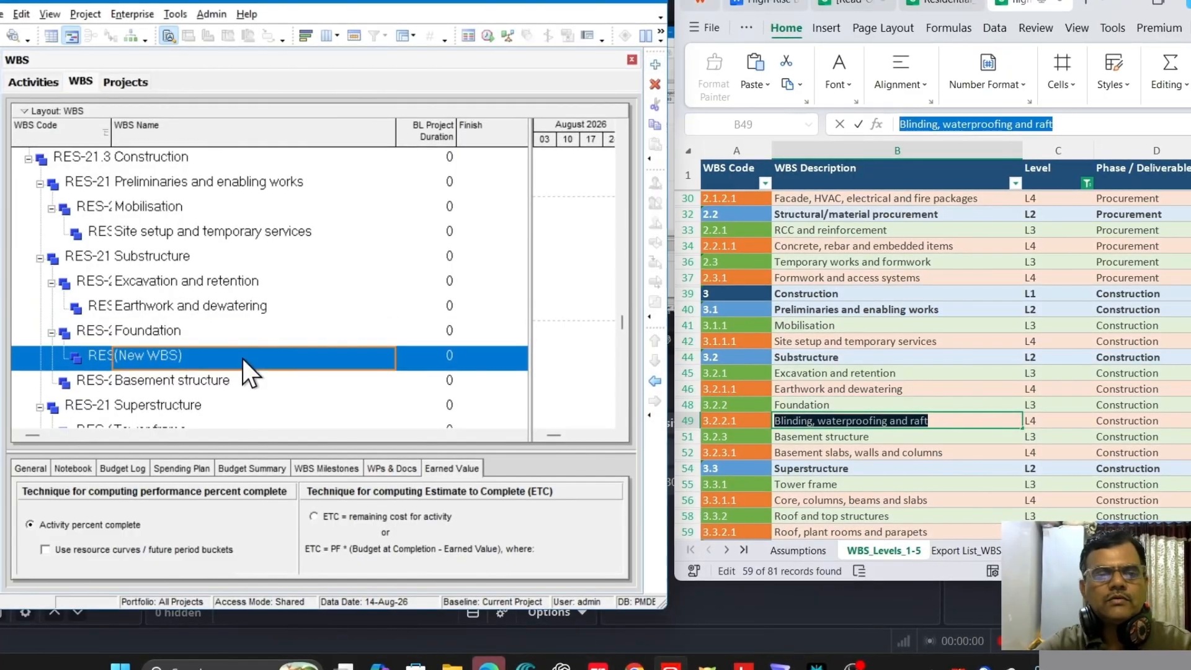
pyautogui.hotkey('ctrl', 'v')
pyautogui.click(186, 332)
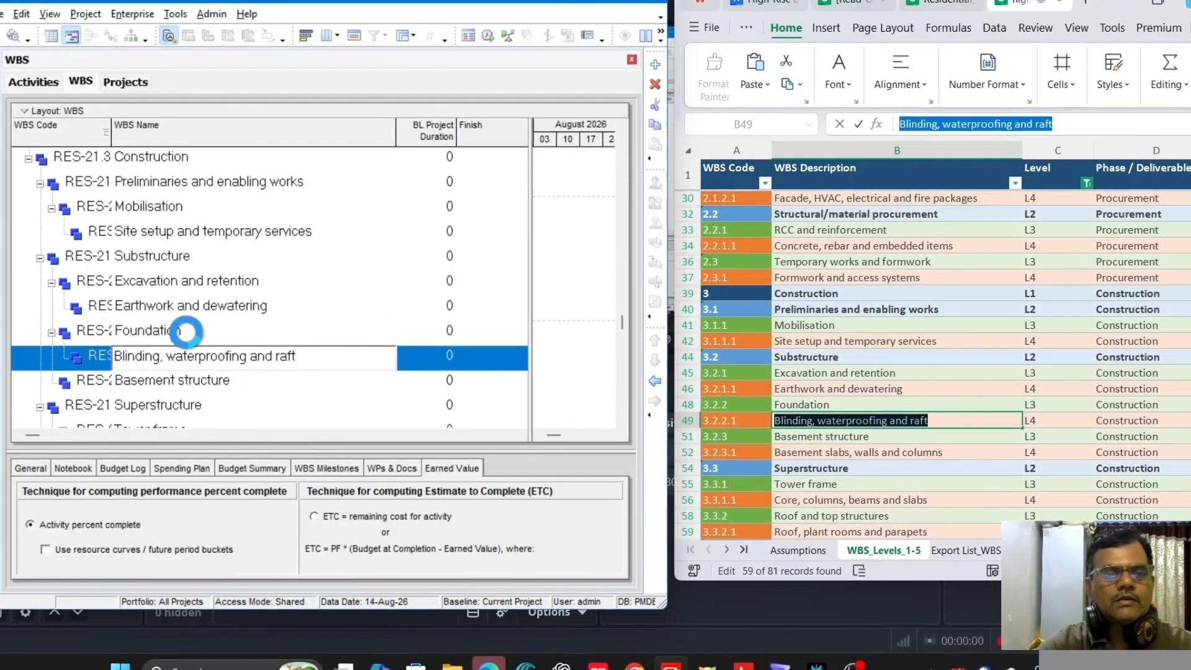
# Step: Add a WBS element under Basement structure and name it "Basement slabs, walls and columns", copied from worksheet item 3.2.3.1
pyautogui.scroll(-1, 223, 347)
pyautogui.click(225, 356)
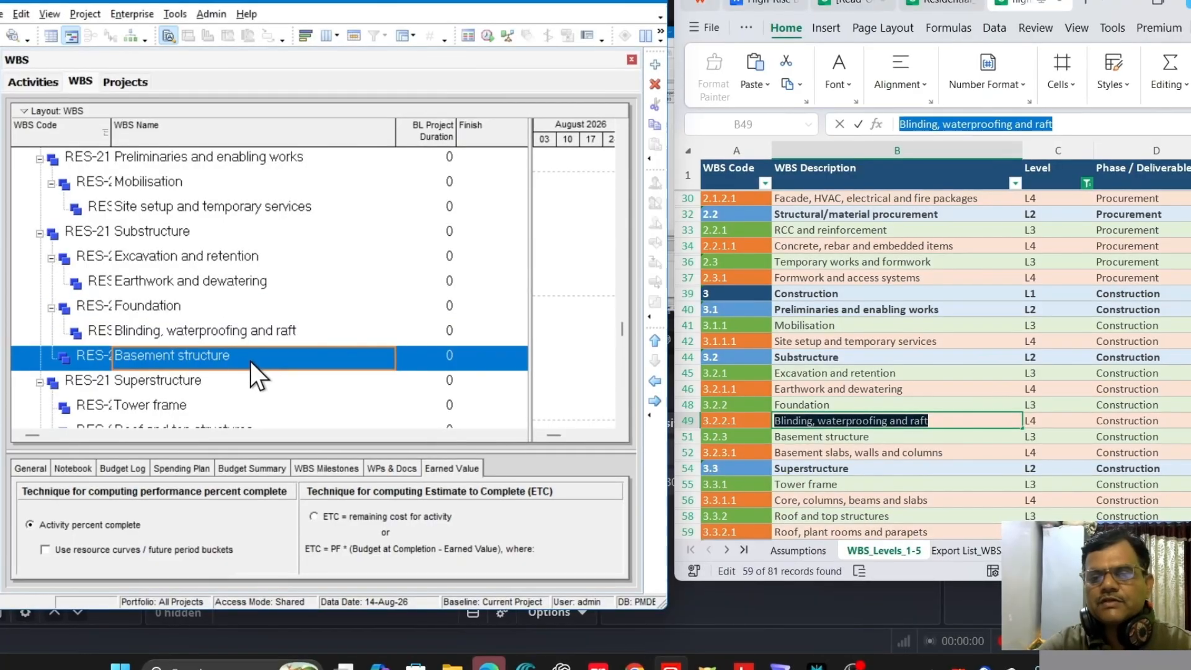
pyautogui.scroll(-2, 251, 361)
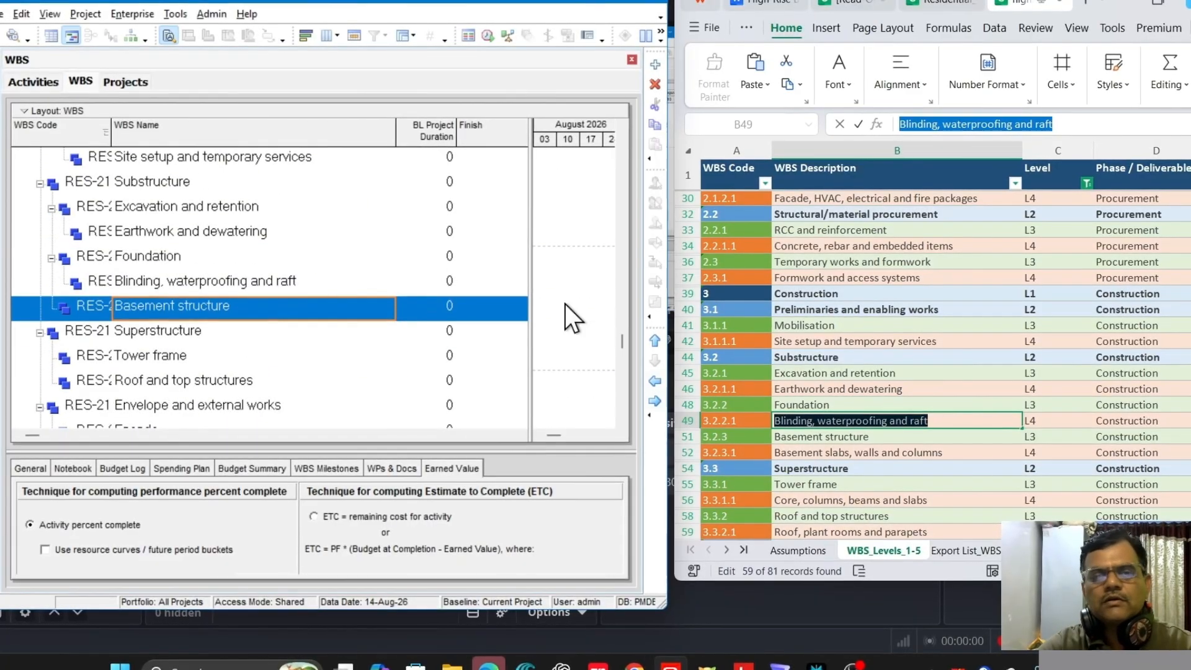
pyautogui.click(655, 64)
pyautogui.click(893, 456)
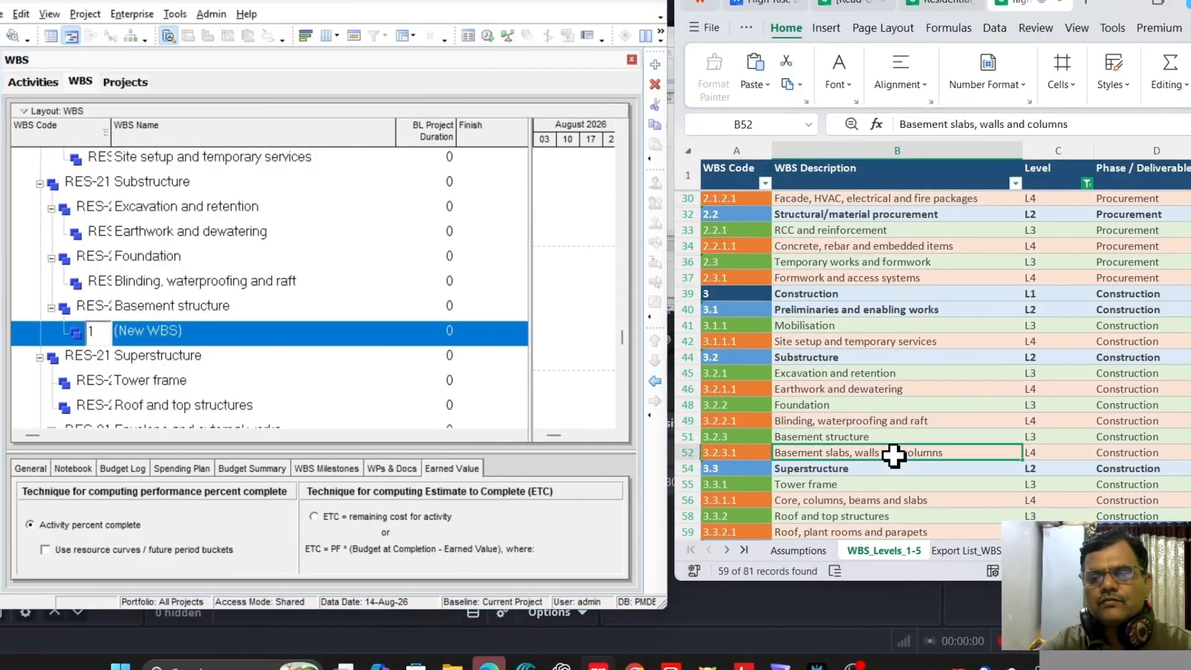
pyautogui.moveTo(1162, 125); pyautogui.dragTo(864, 127)
pyautogui.hotkey('ctrl', 'c')
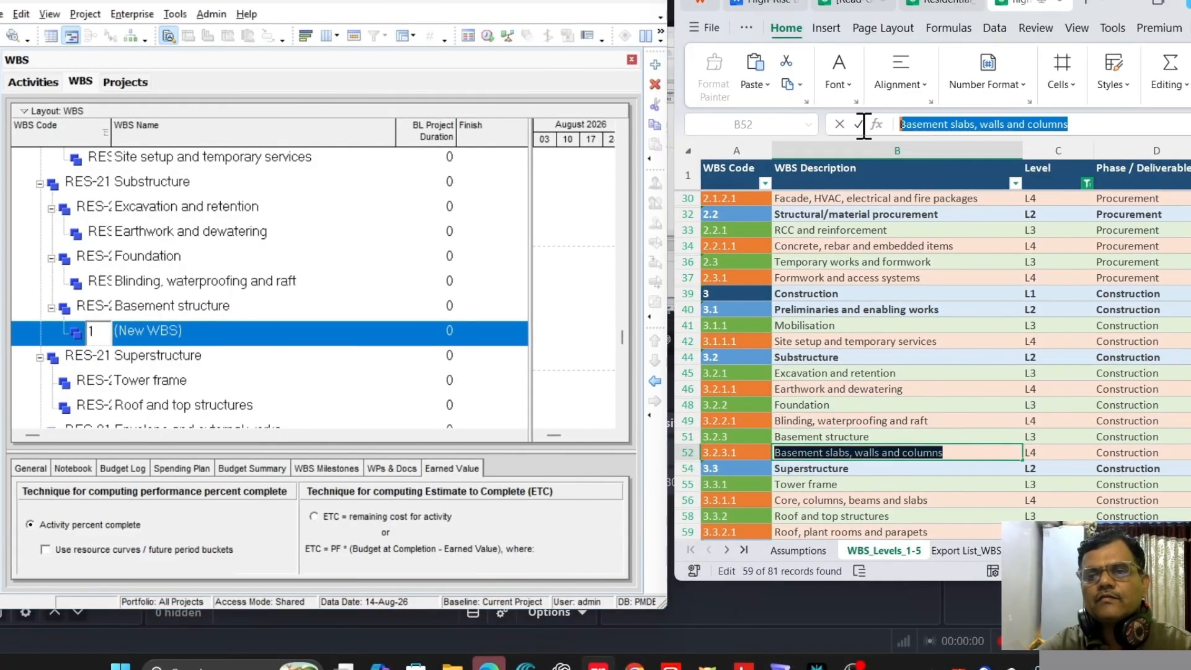
pyautogui.click(217, 331)
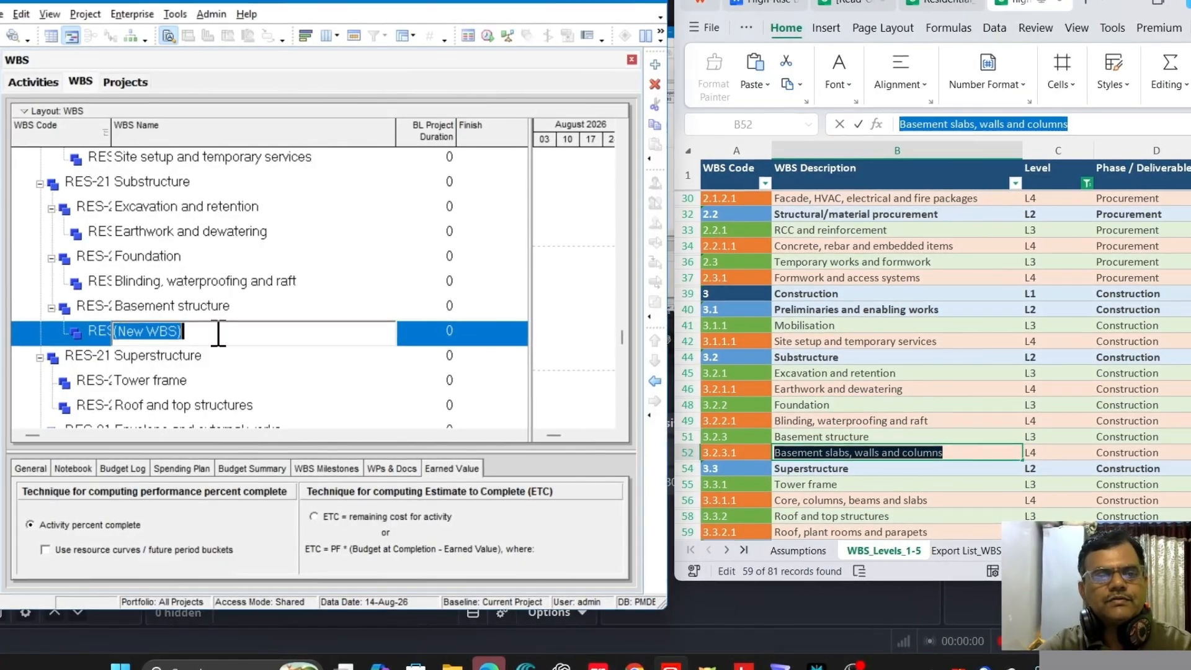
pyautogui.hotkey('ctrl', 'v')
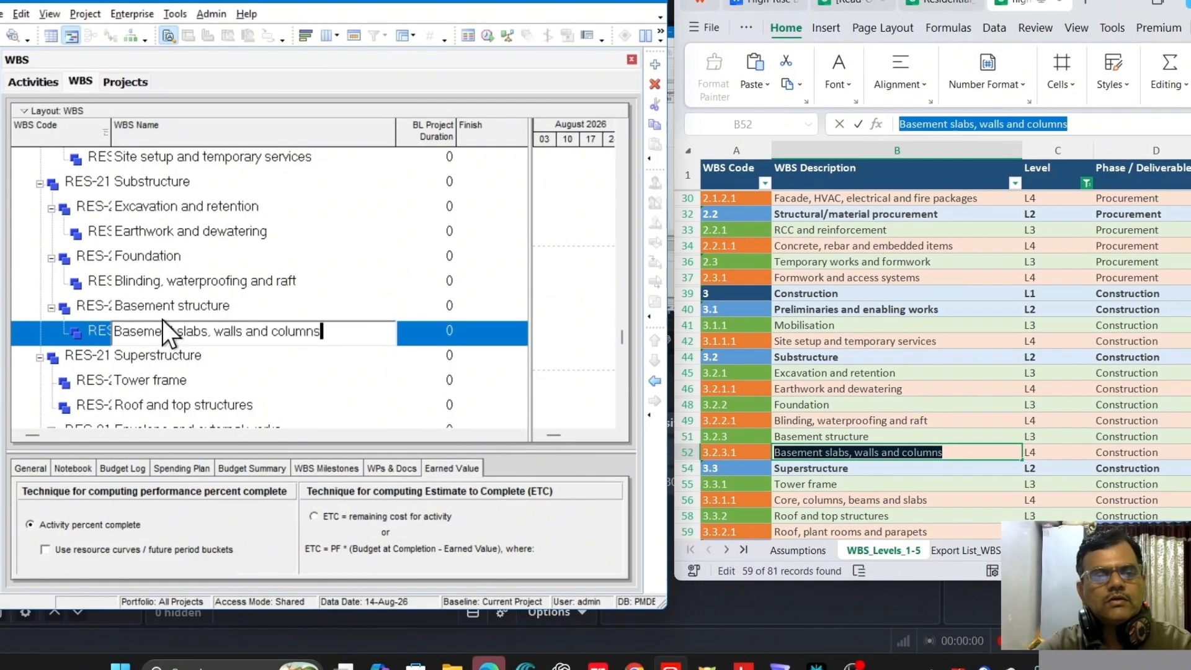
pyautogui.click(175, 309)
pyautogui.click(169, 352)
# Step: Add a WBS element under Tower frame and name it "Core, columns, beams and slabs", copied from worksheet item 3.3.1.1
pyautogui.scroll(-3, 274, 365)
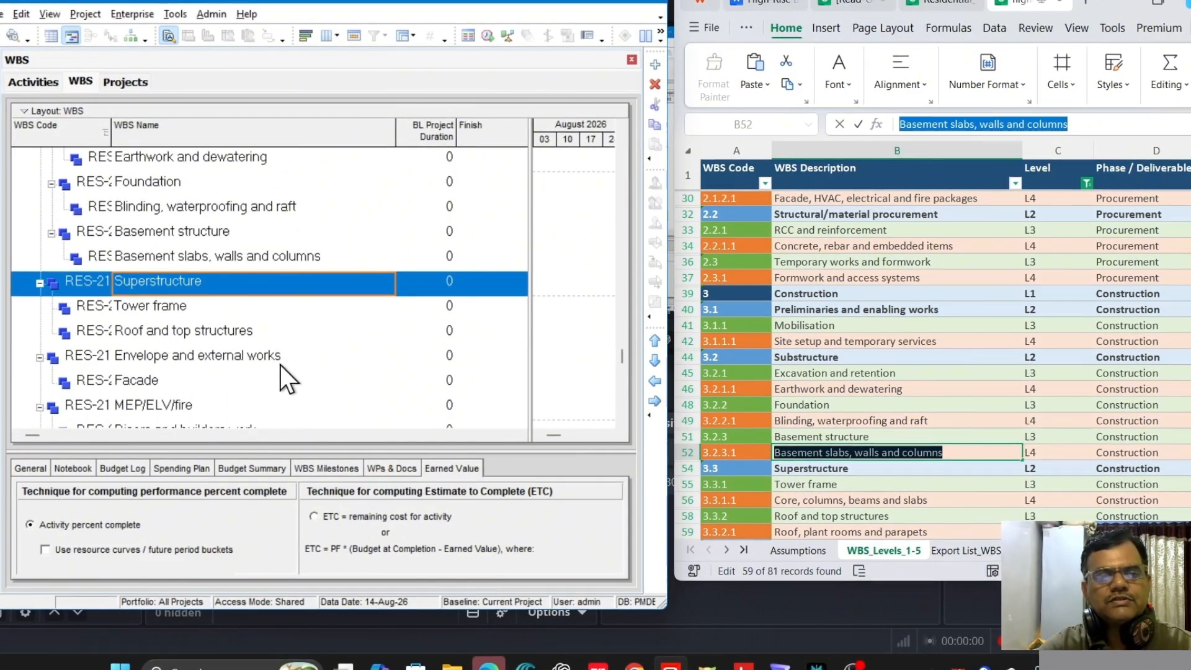
pyautogui.click(162, 304)
pyautogui.click(930, 484)
pyautogui.scroll(-2, 931, 483)
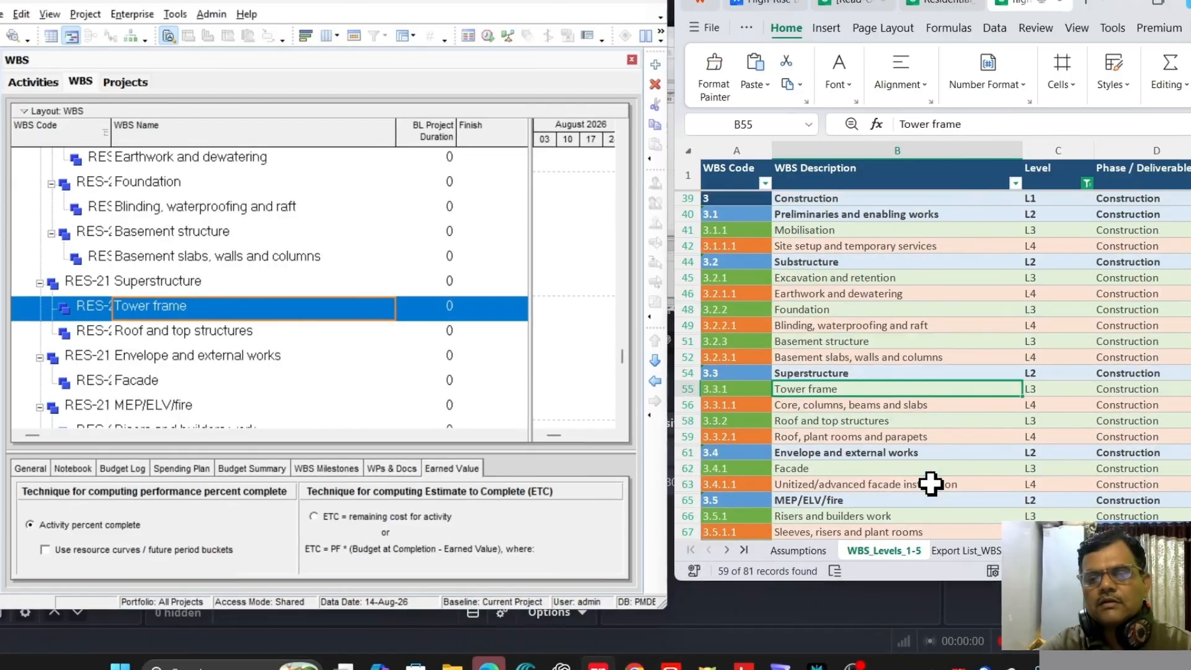
pyautogui.scroll(-2, 930, 484)
pyautogui.click(882, 310)
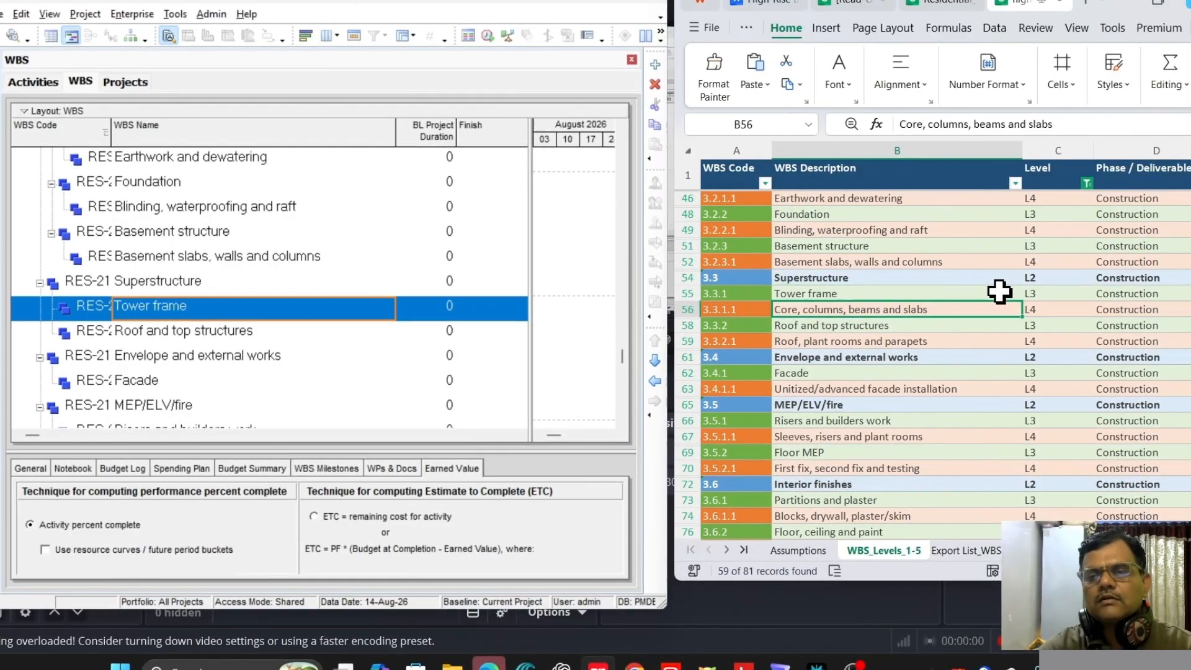
pyautogui.moveTo(1080, 122); pyautogui.dragTo(893, 124)
pyautogui.hotkey('ctrl', 'c')
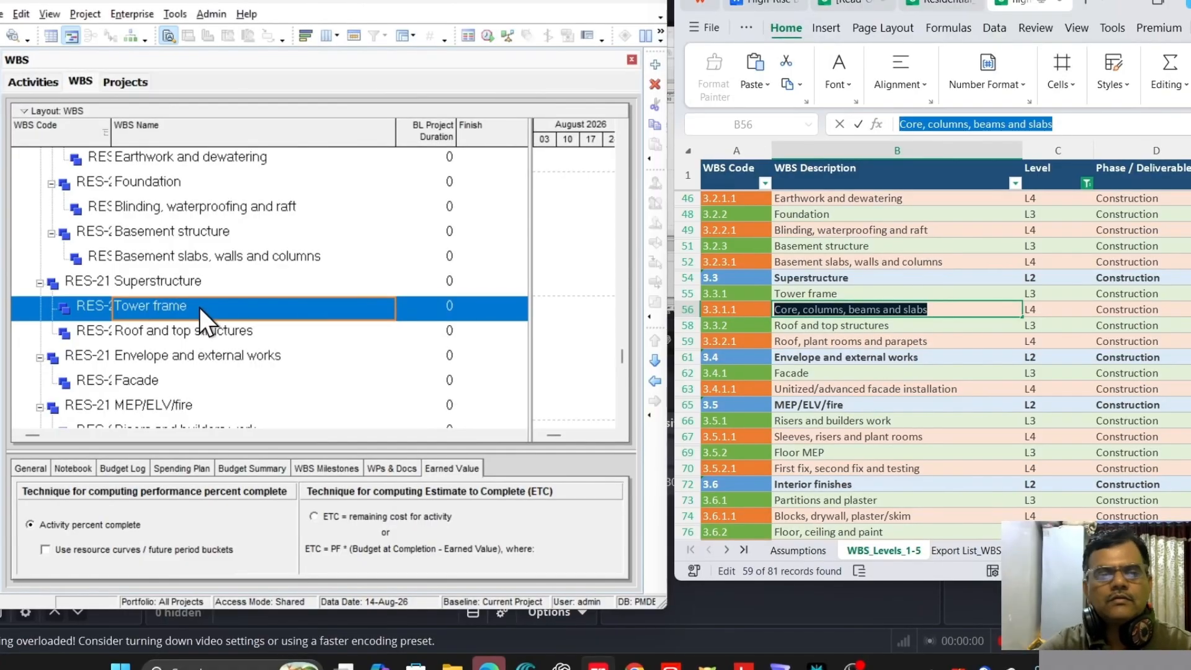
pyautogui.click(655, 65)
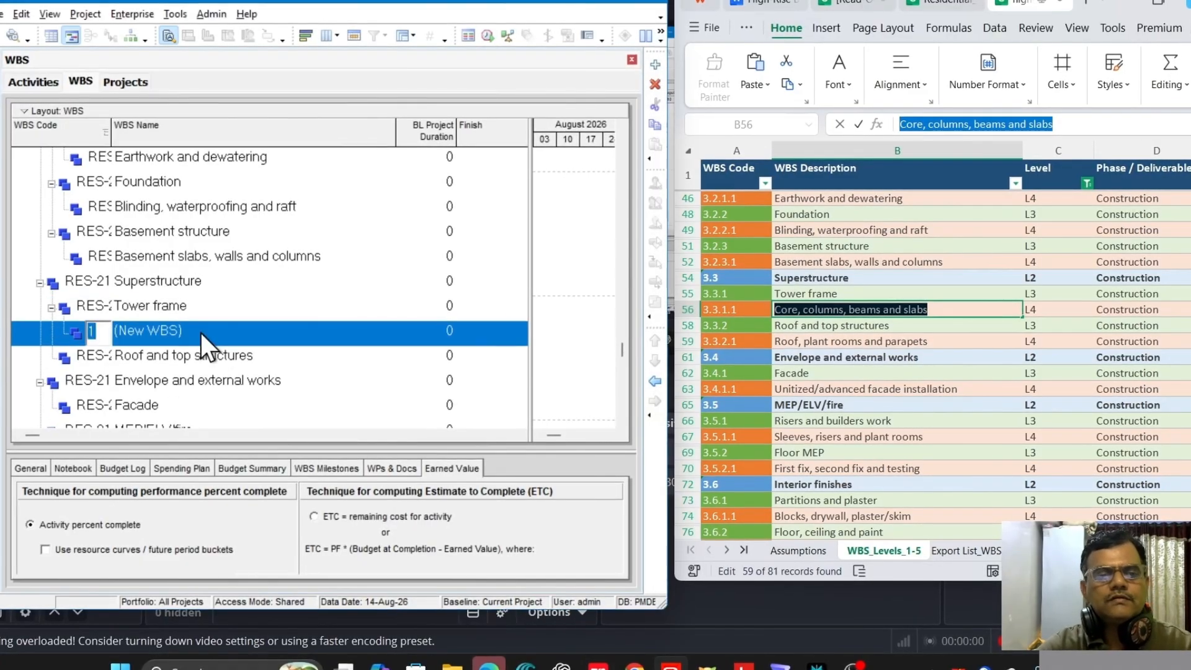
pyautogui.hotkey('ctrl', 'v')
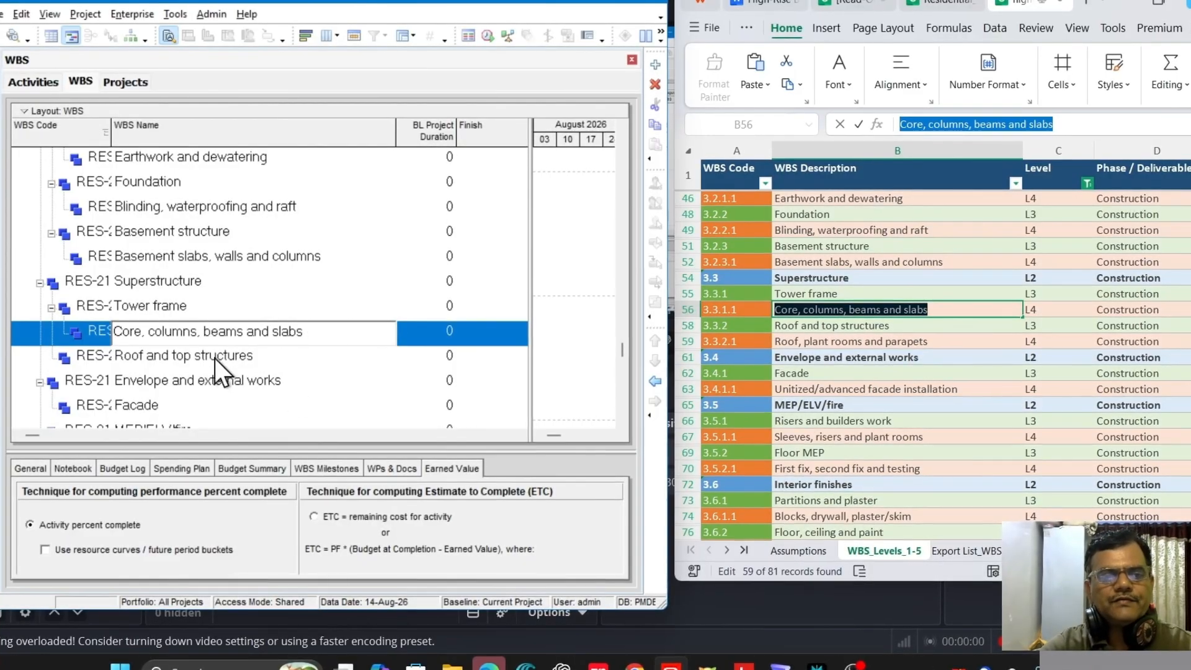
# Step: Add a WBS element under Roof and top structures and name it "Roof, plant rooms and parapets", copied from worksheet item 3.3.2.1
pyautogui.click(242, 359)
pyautogui.scroll(-1, 269, 362)
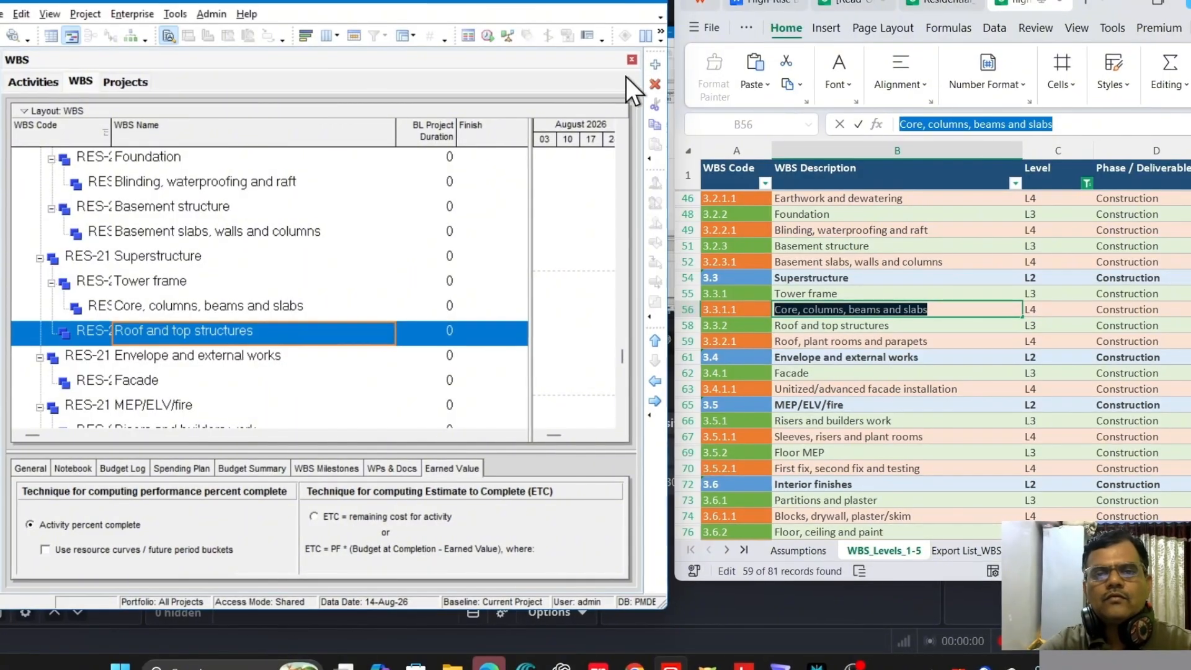
pyautogui.click(658, 60)
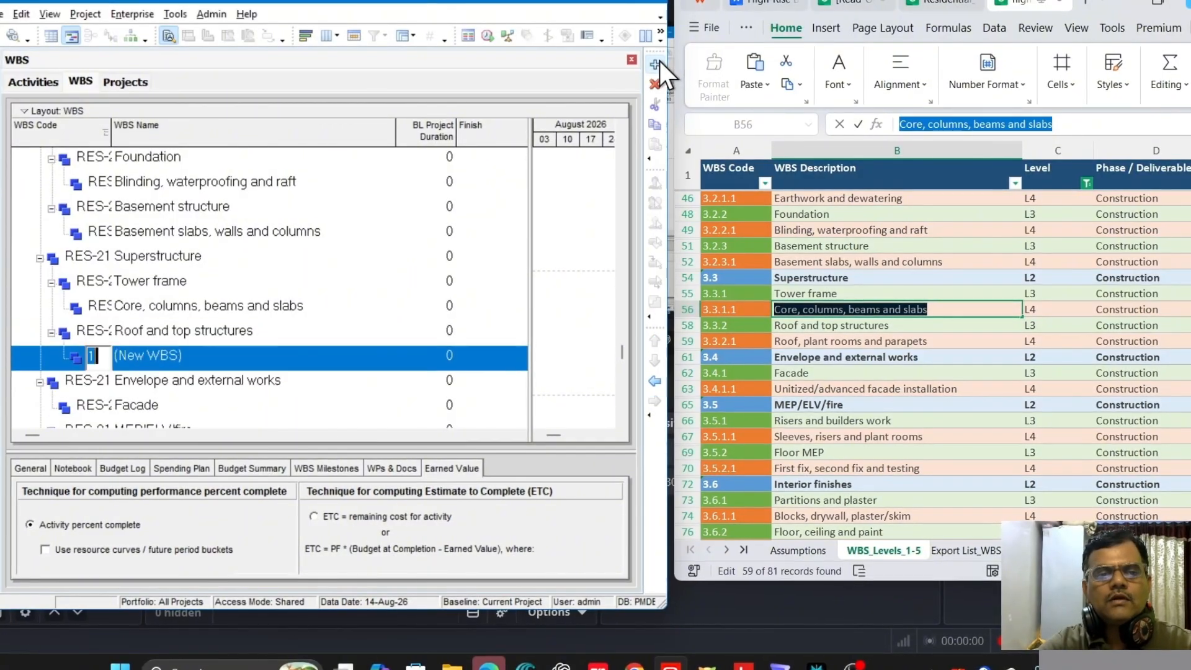
pyautogui.click(858, 345)
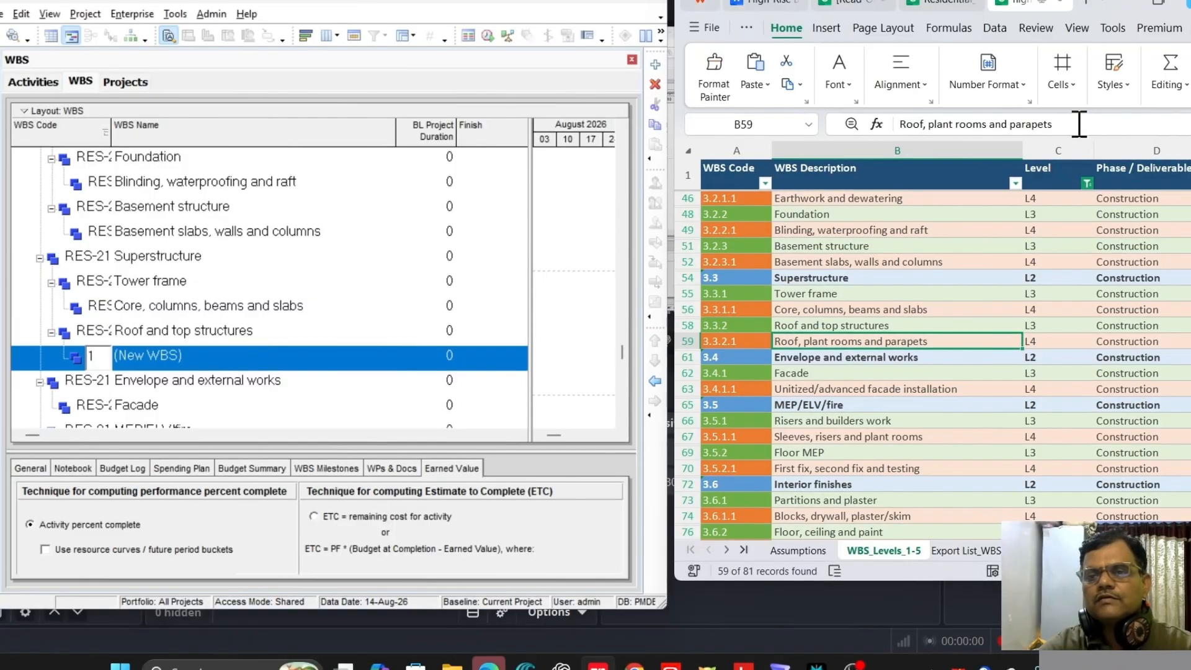
pyautogui.moveTo(1079, 124); pyautogui.dragTo(875, 121)
pyautogui.hotkey('ctrl', 'c')
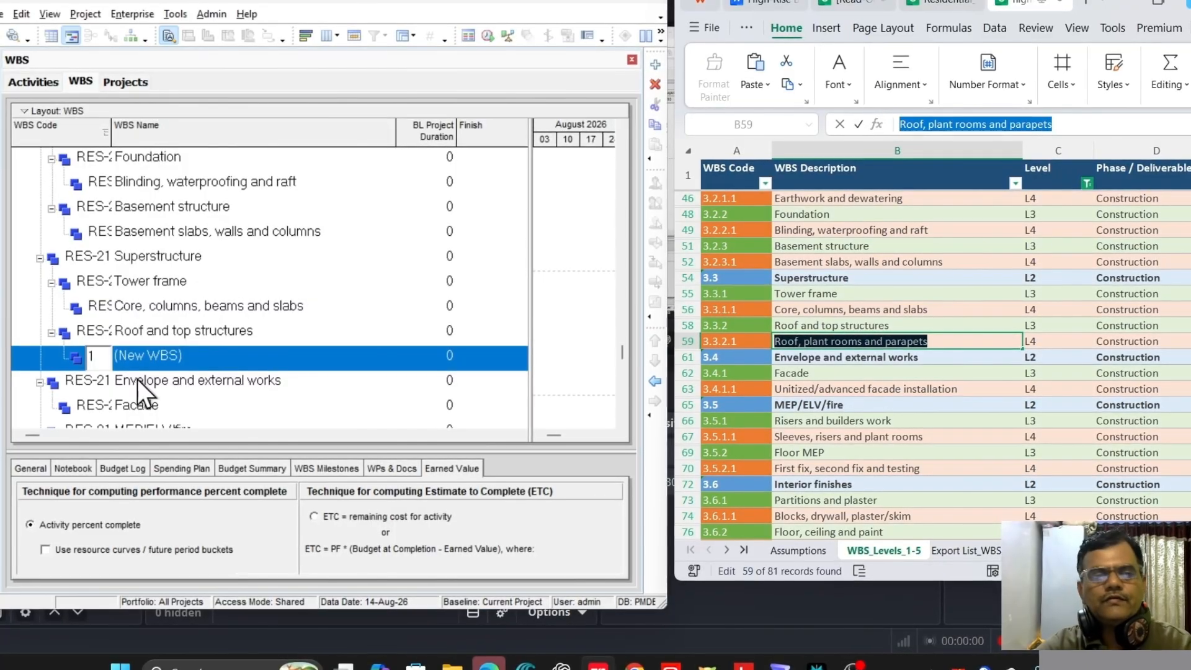
pyautogui.click(243, 354)
pyautogui.moveTo(268, 355); pyautogui.dragTo(72, 354)
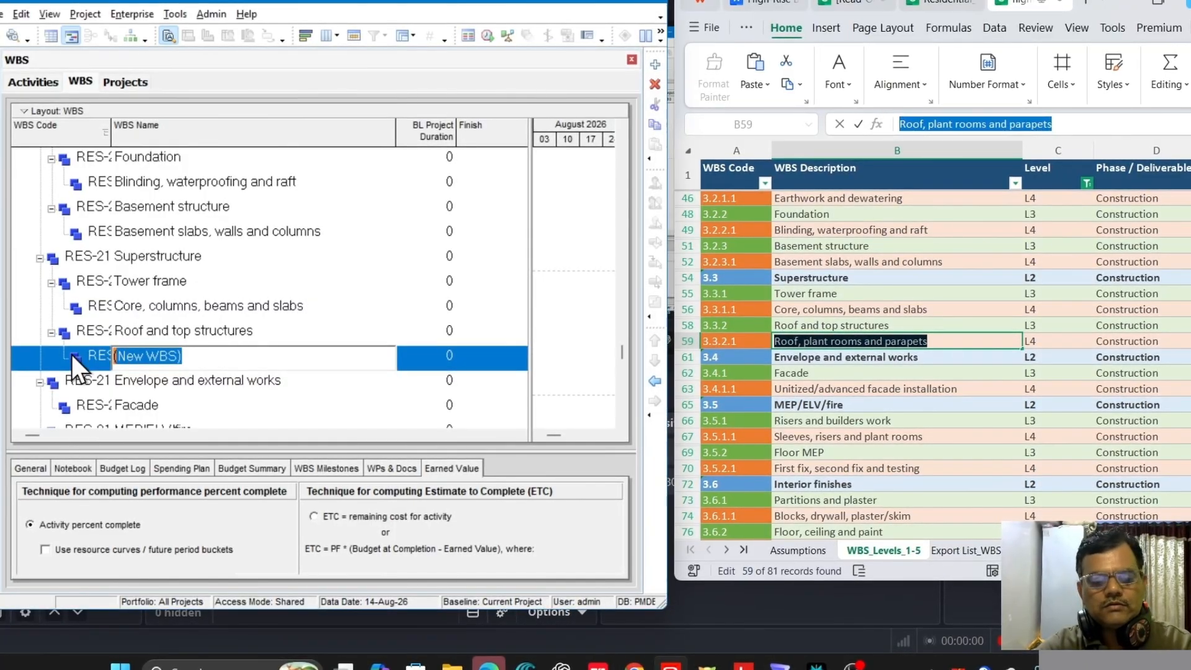
pyautogui.hotkey('ctrl', 'v')
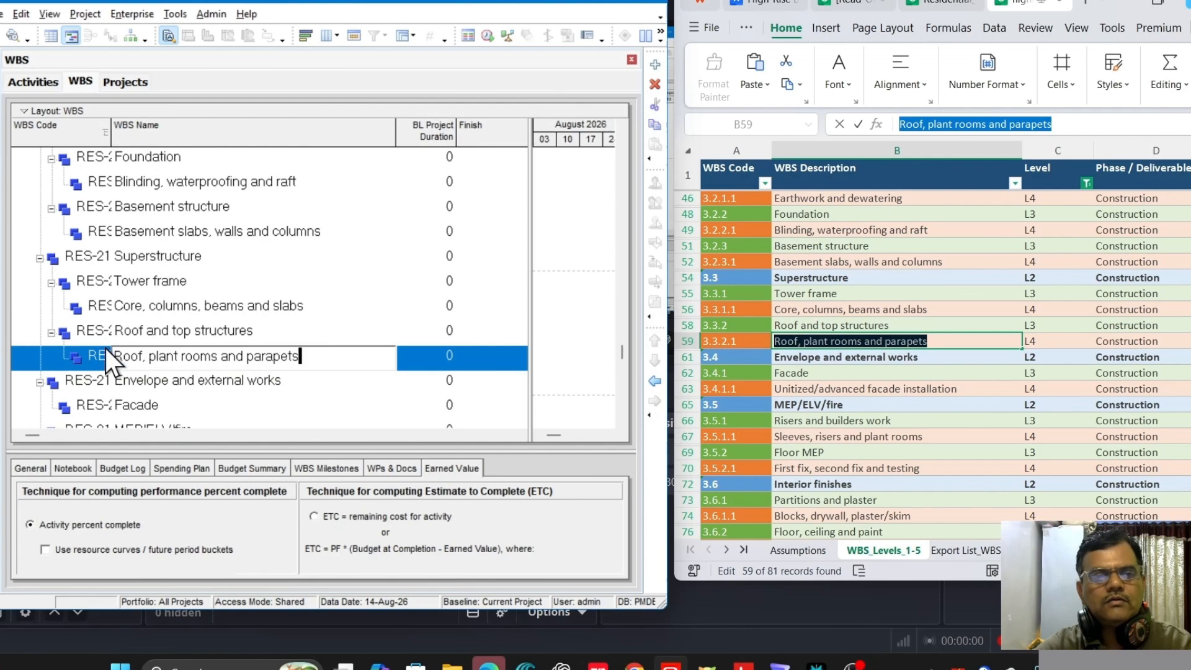
pyautogui.click(258, 386)
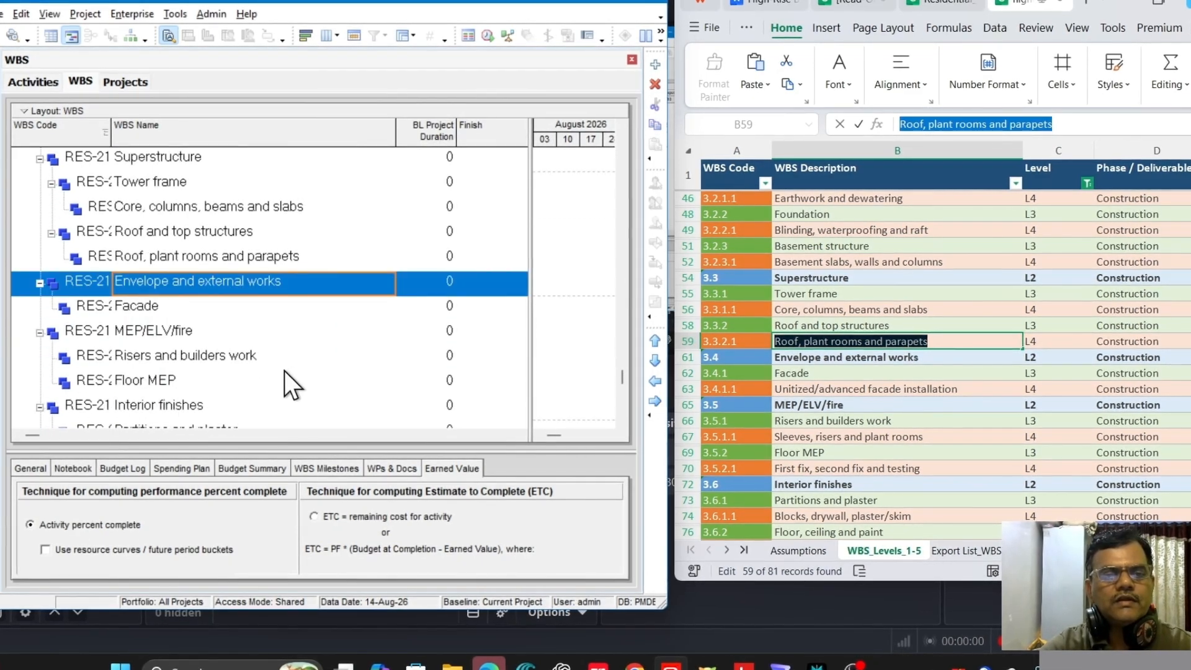
# Step: Add a WBS element under Facade and name it "Unitized/advanced facade installation", copied from worksheet item 3.4.1.1
pyautogui.click(139, 305)
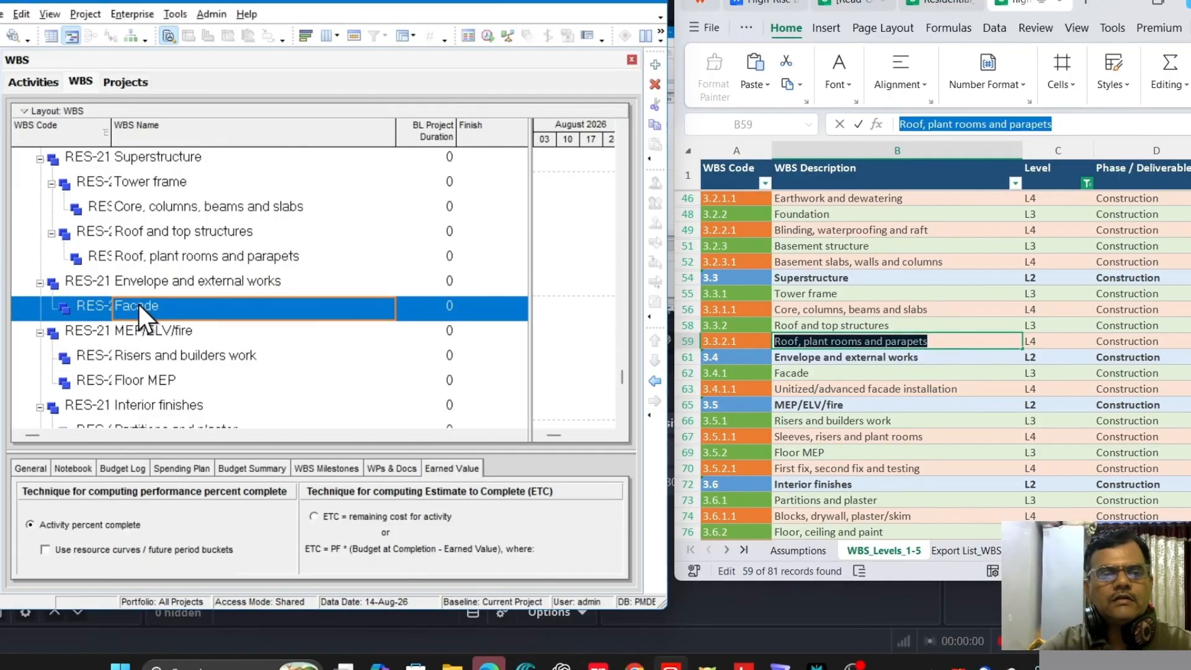
pyautogui.click(655, 64)
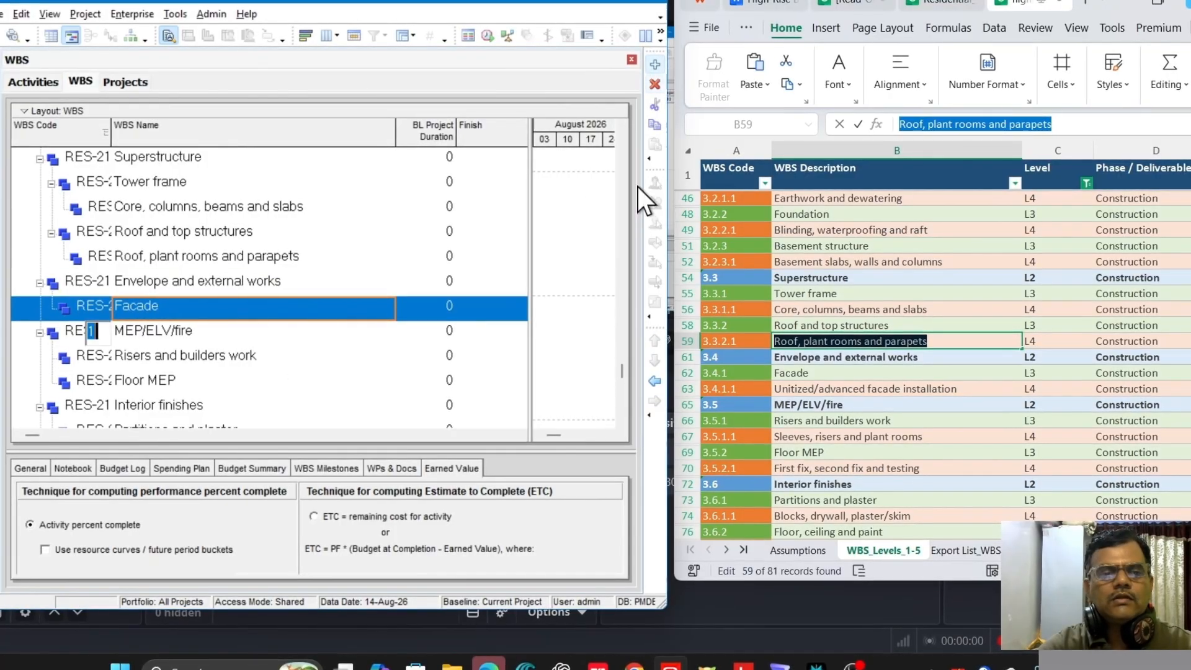
pyautogui.click(825, 393)
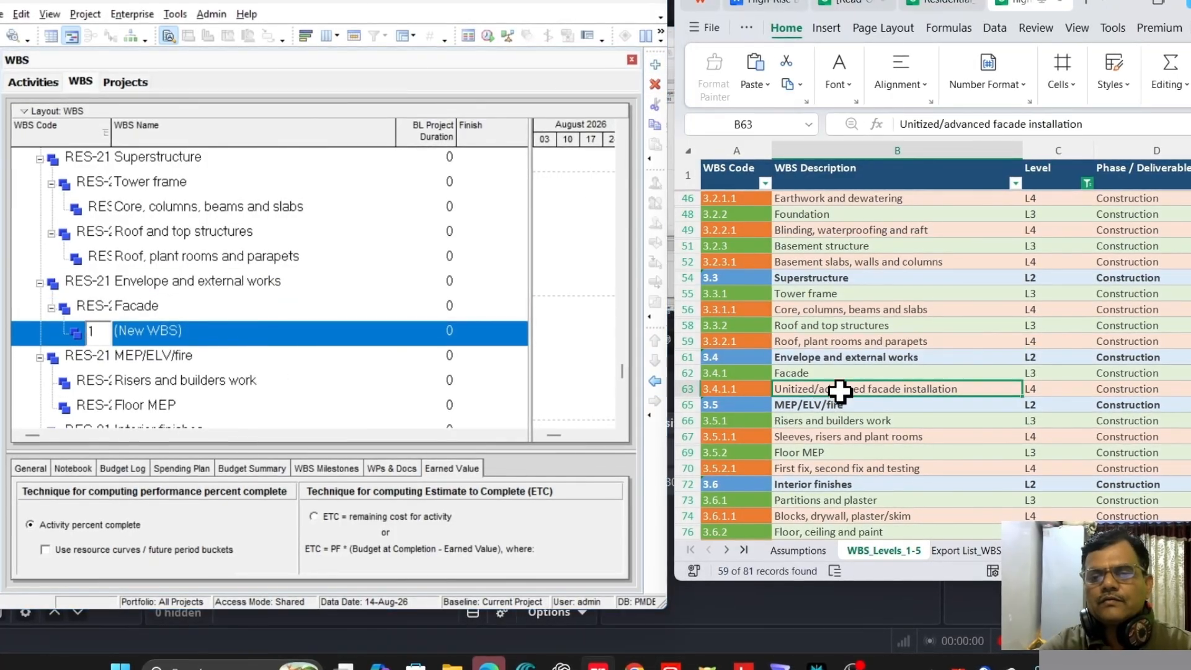
pyautogui.moveTo(1090, 124); pyautogui.dragTo(867, 124)
pyautogui.hotkey('ctrl', 'c')
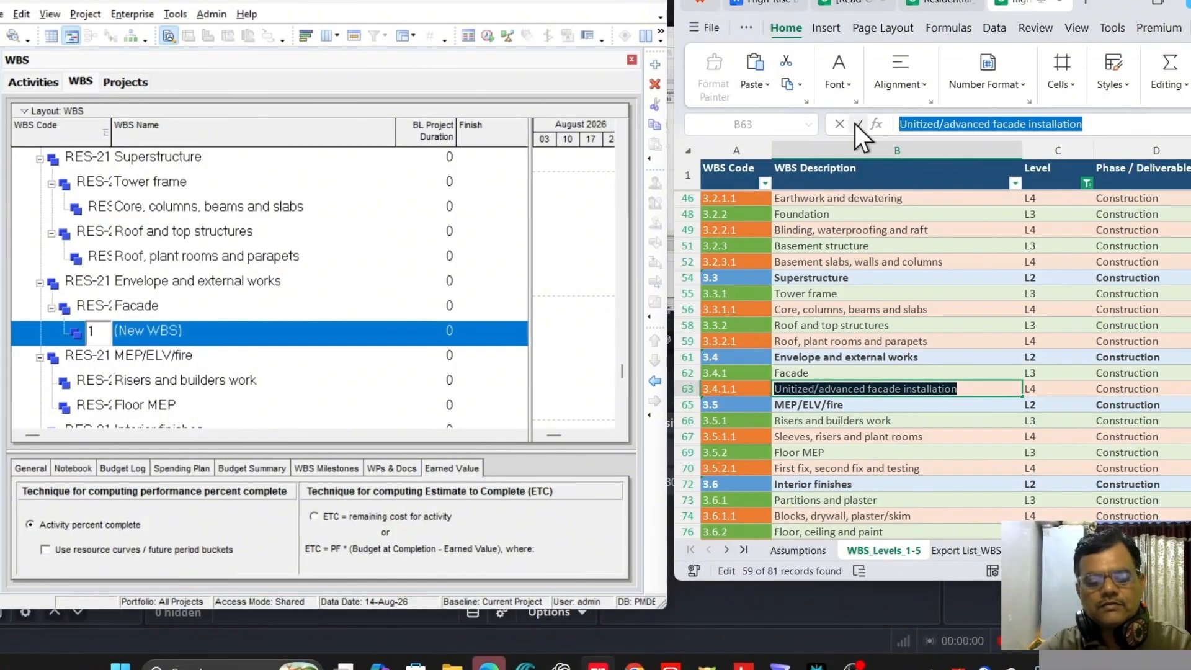
pyautogui.click(192, 332)
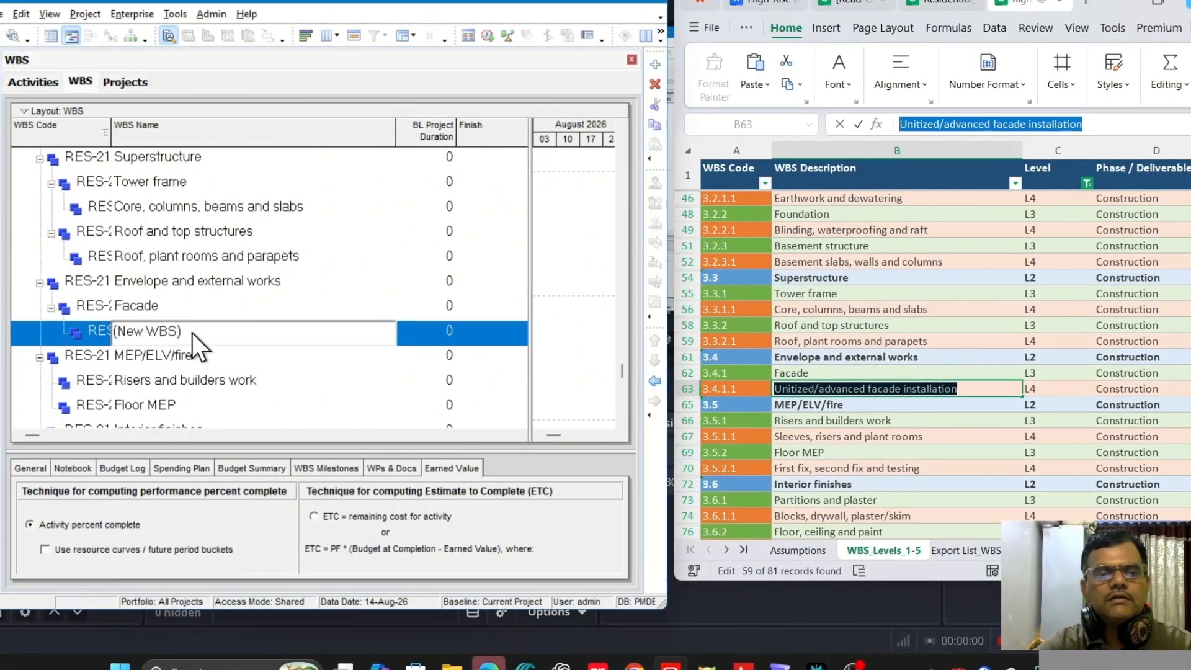
pyautogui.hotkey('ctrl', 'v')
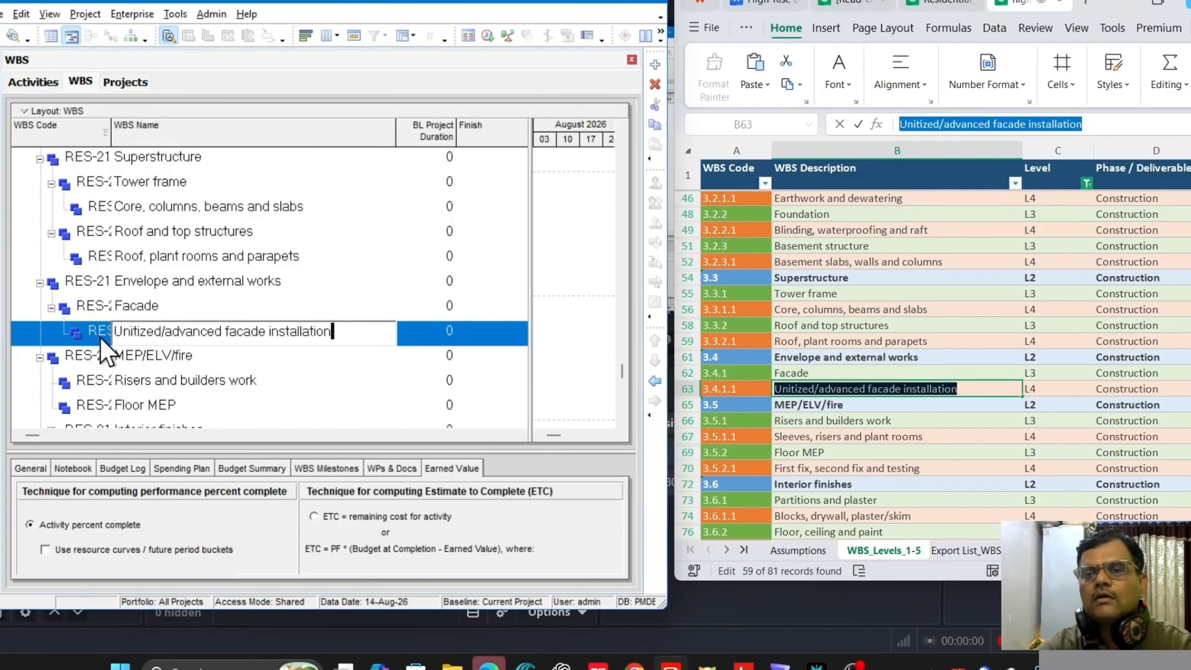
pyautogui.click(167, 361)
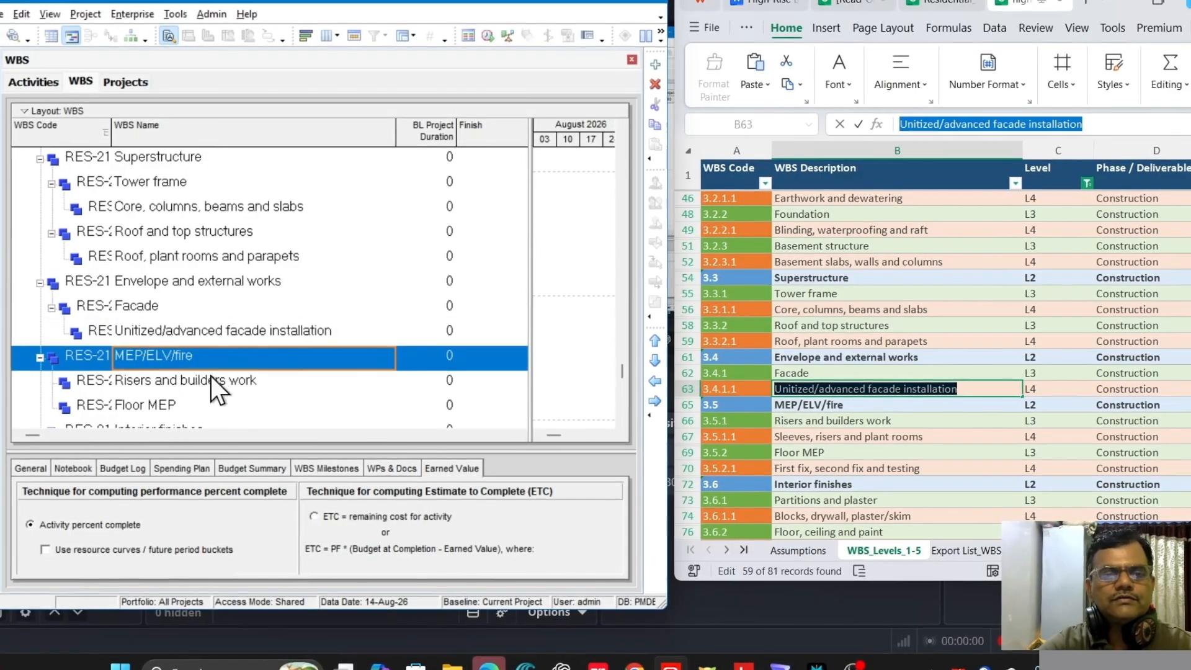
# Step: Add a WBS element under Risers and builders work and name it "Sleeves, risers and plant rooms", copied from worksheet item 3.5.1.1
pyautogui.scroll(-1, 244, 356)
pyautogui.scroll(-1, 248, 356)
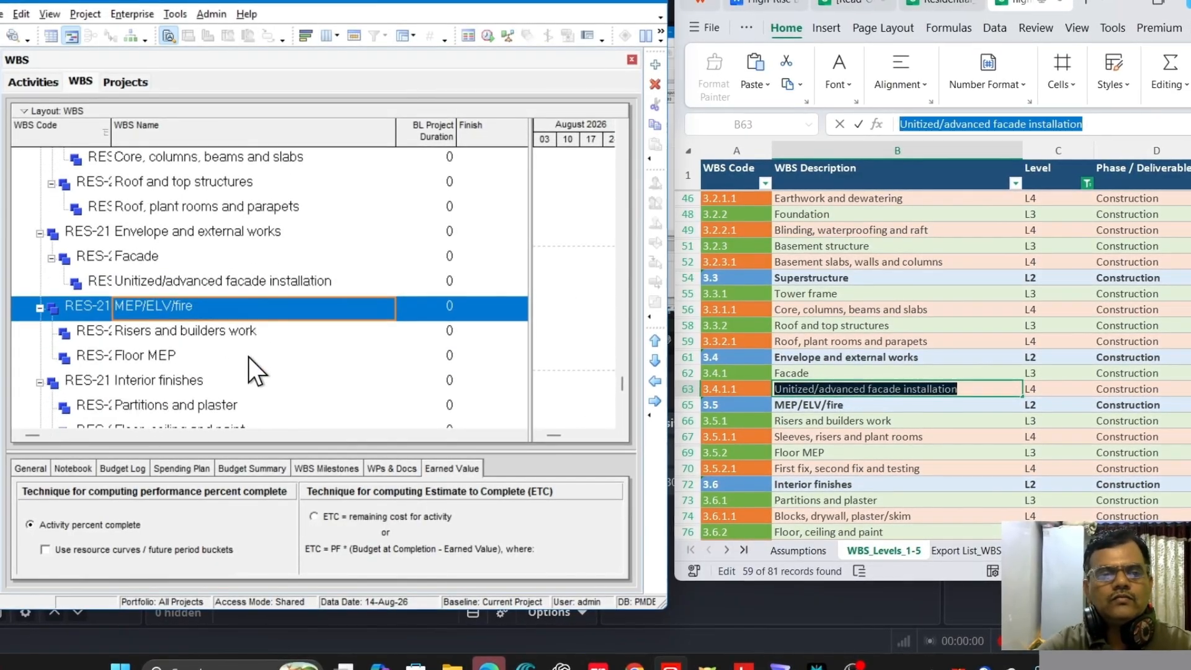
pyautogui.click(218, 338)
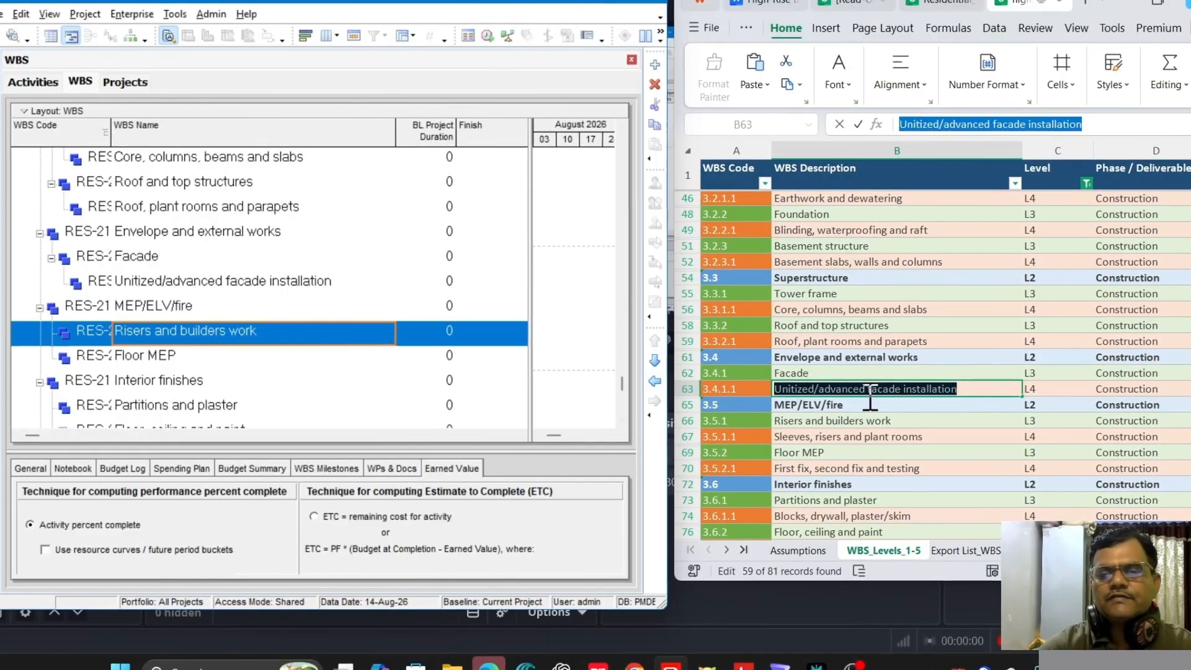
pyautogui.click(865, 426)
pyautogui.click(849, 441)
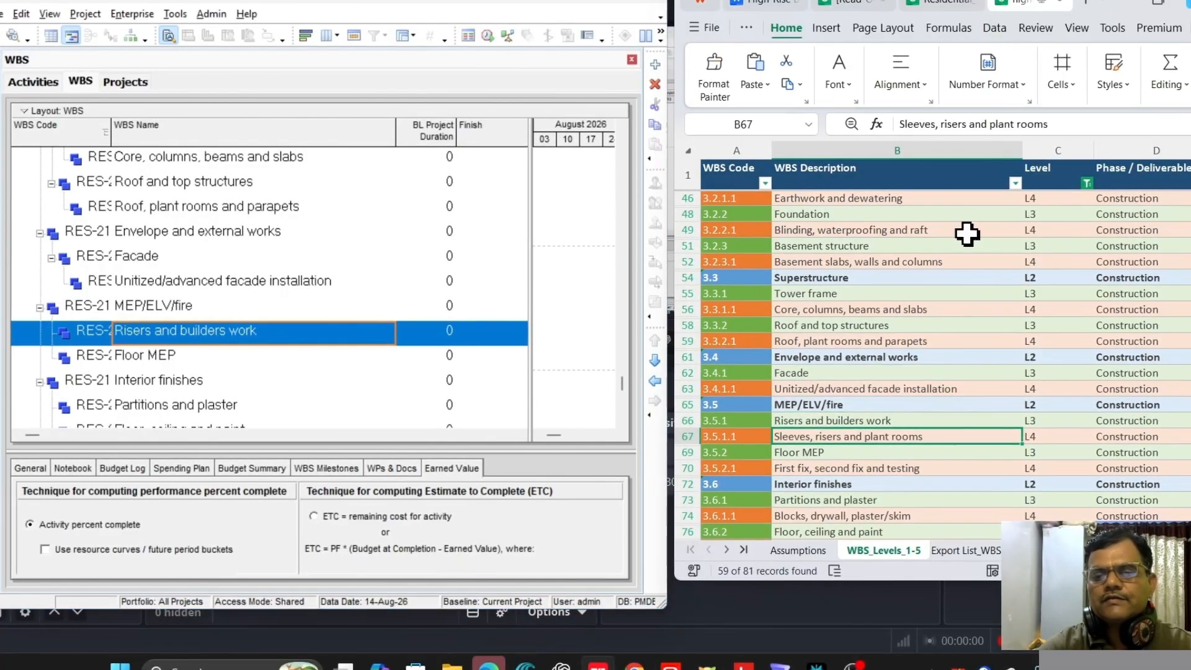
pyautogui.moveTo(1065, 123); pyautogui.dragTo(894, 124)
pyautogui.hotkey('ctrl', 'c')
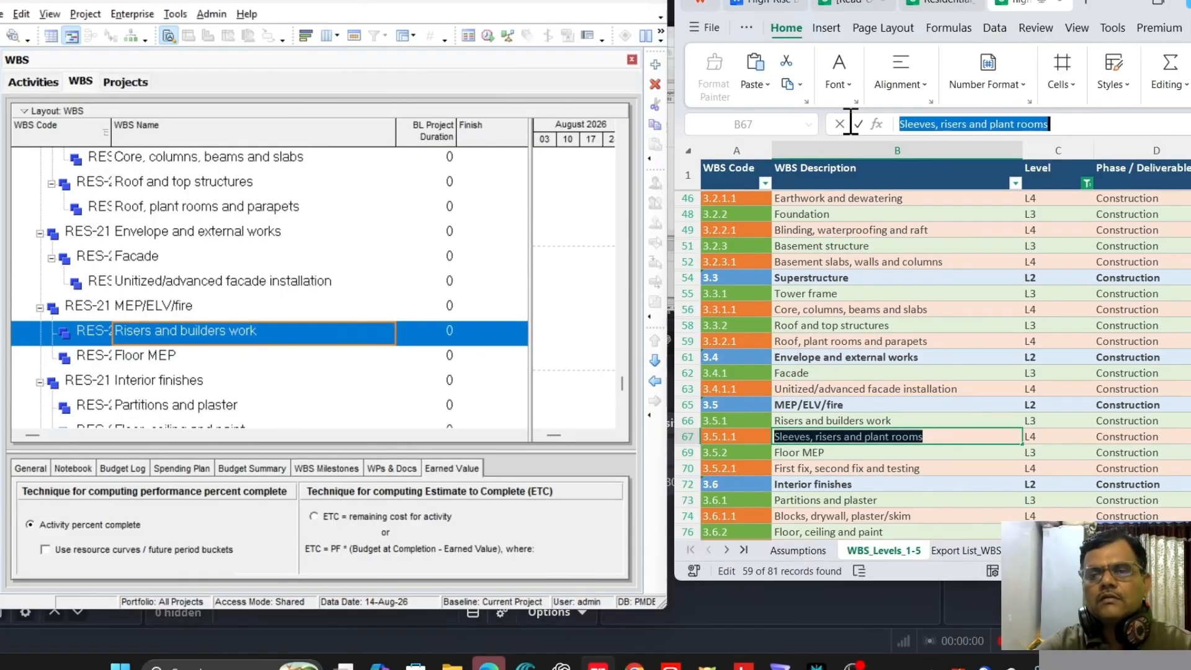
pyautogui.click(655, 65)
pyautogui.click(230, 356)
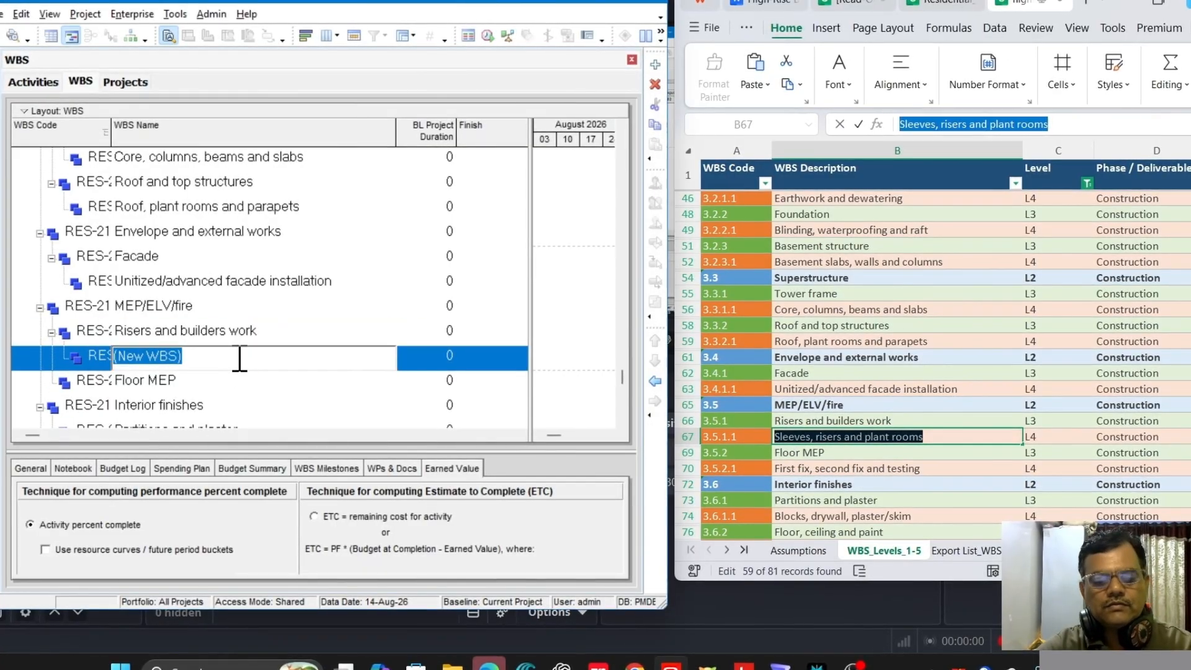
pyautogui.hotkey('ctrl', 'v')
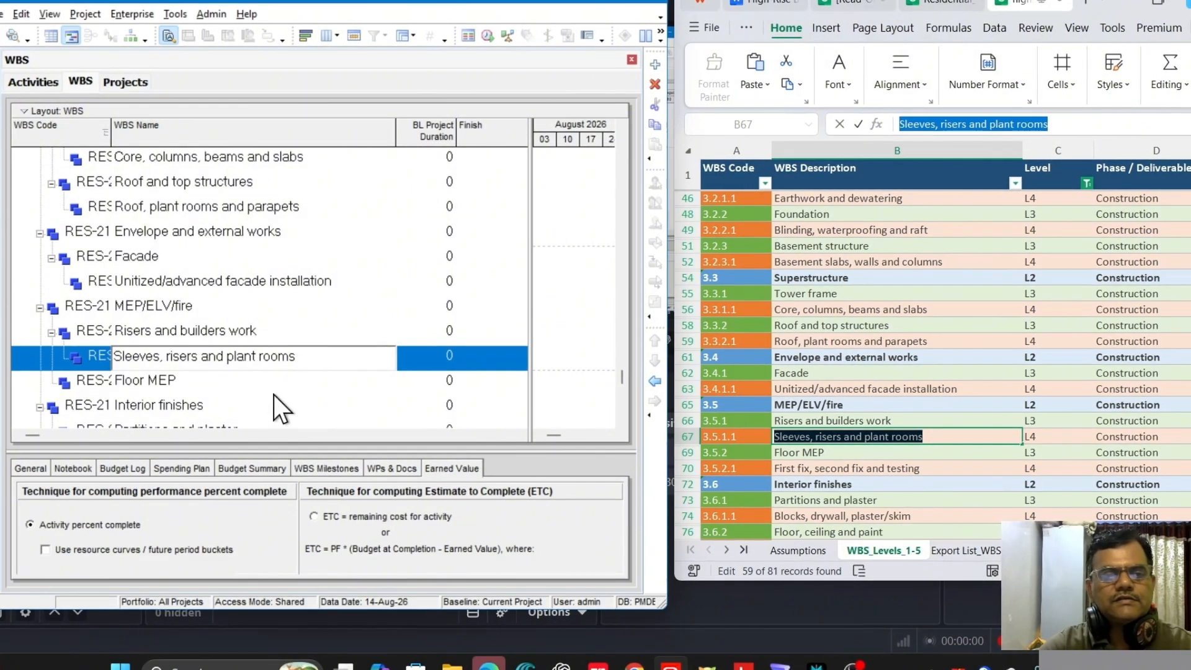
# Step: Add a WBS element under Floor MEP and name it "First fix, second fix and testing", copied from worksheet item 3.5.2.1
pyautogui.click(158, 381)
pyautogui.scroll(-1, 232, 385)
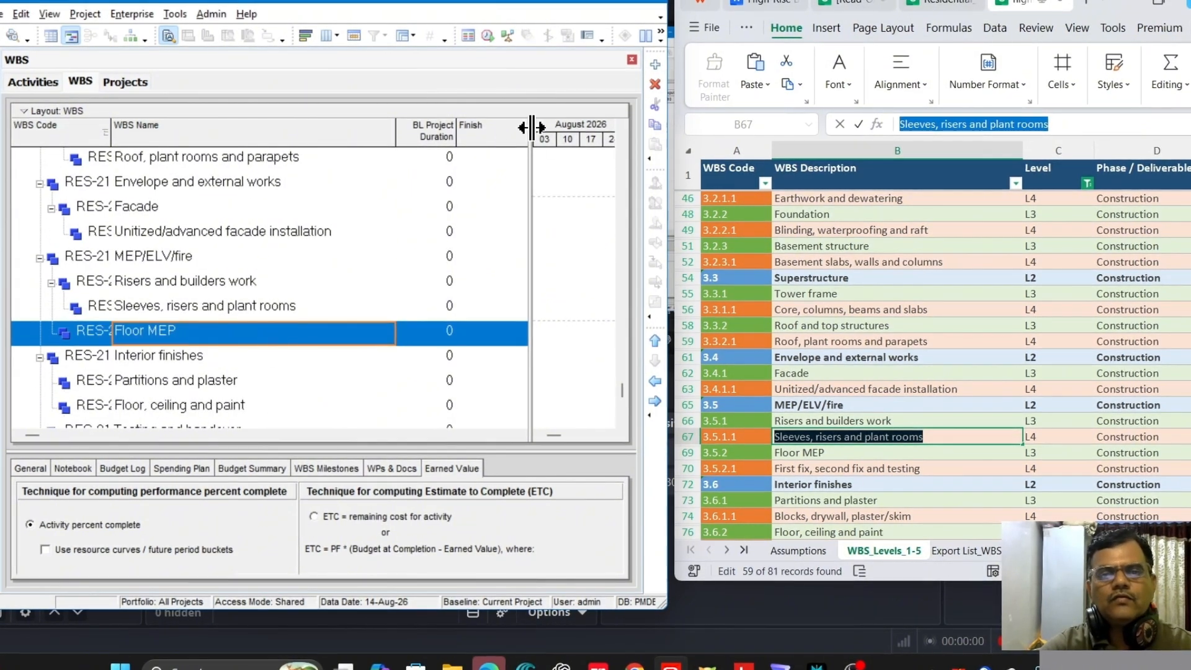
pyautogui.click(655, 64)
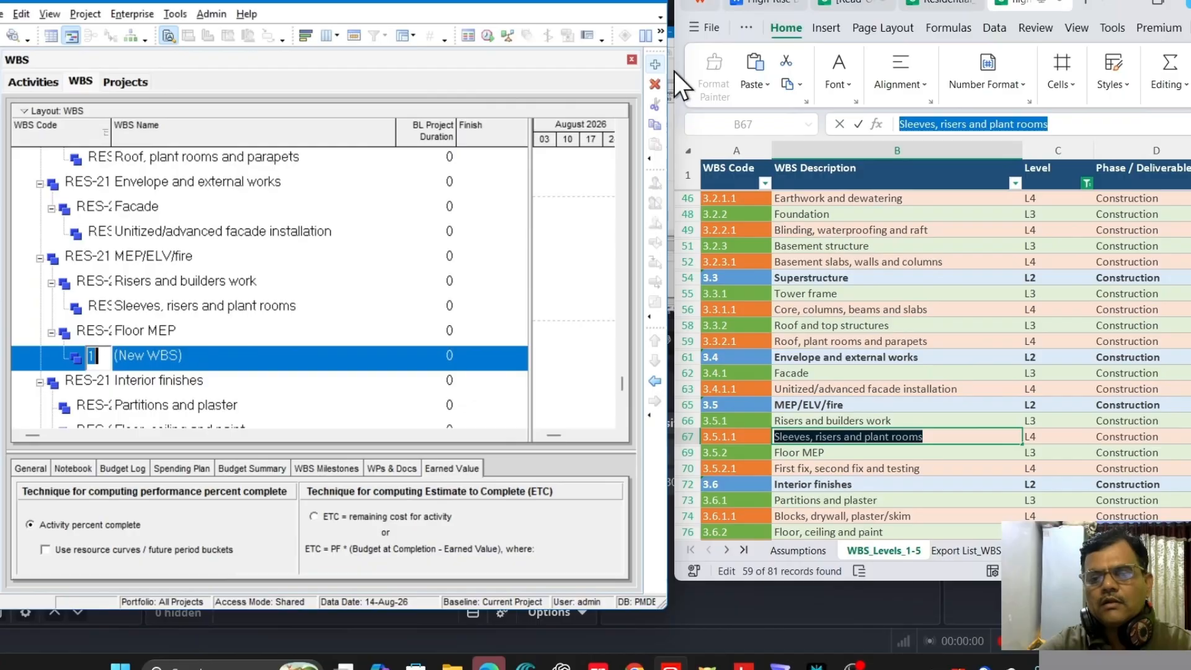
pyautogui.click(844, 468)
pyautogui.scroll(-3, 849, 468)
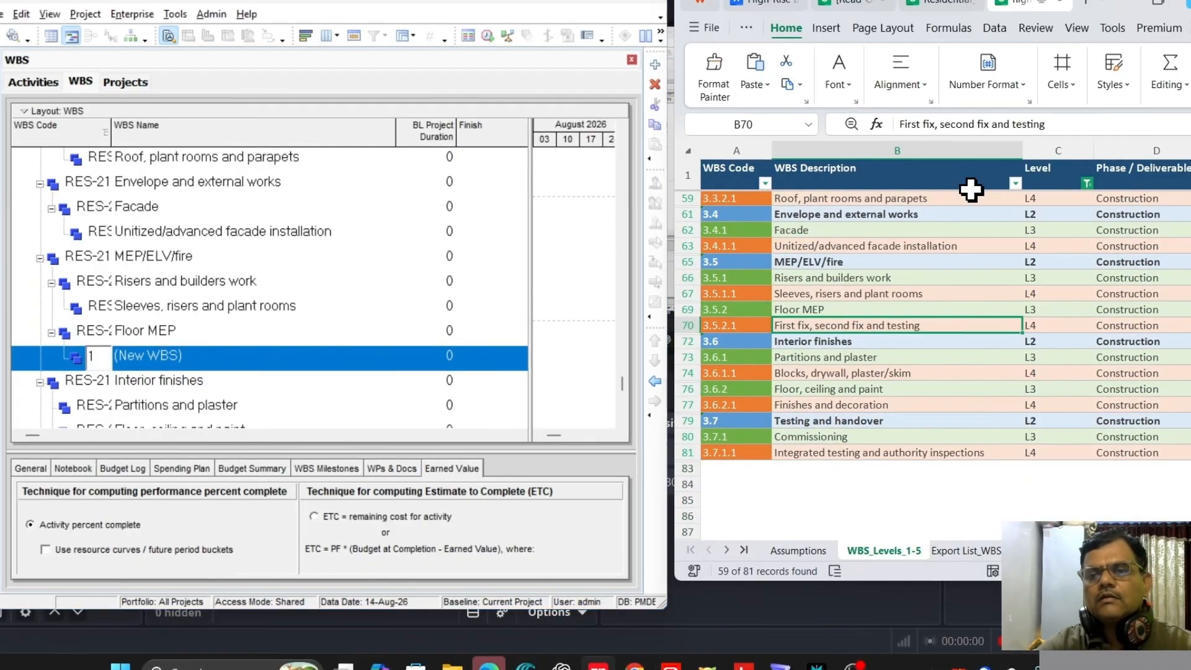
pyautogui.moveTo(1082, 125); pyautogui.dragTo(899, 123)
pyautogui.hotkey('ctrl', 'c')
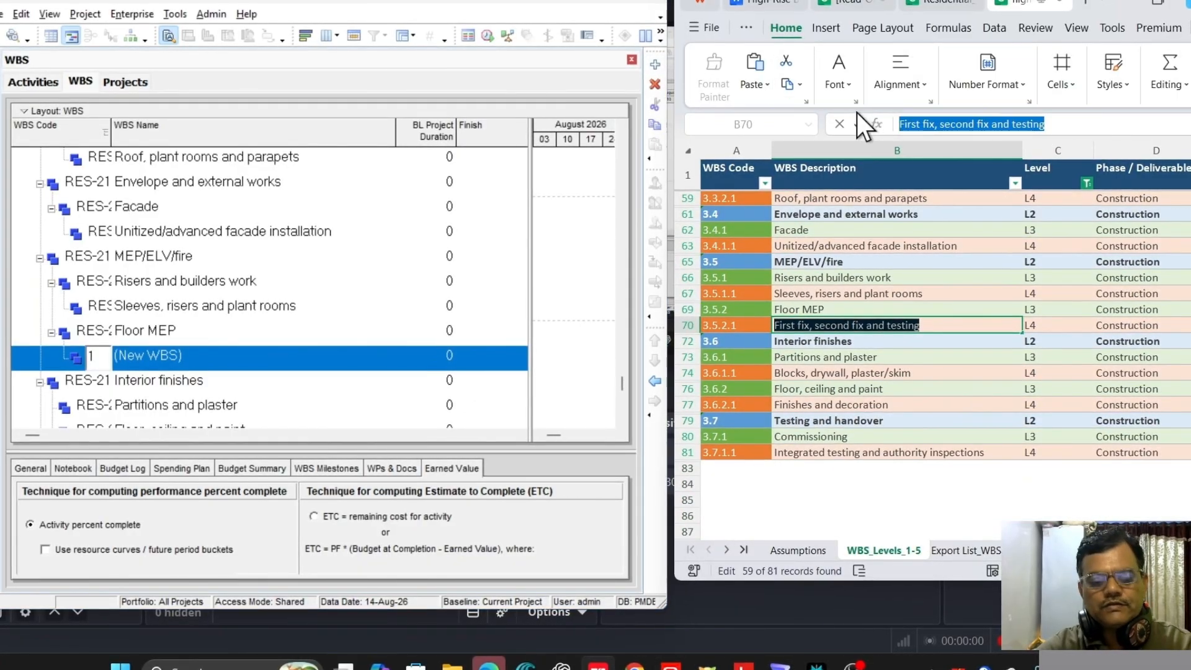
pyautogui.click(196, 356)
pyautogui.hotkey('ctrl', 'v')
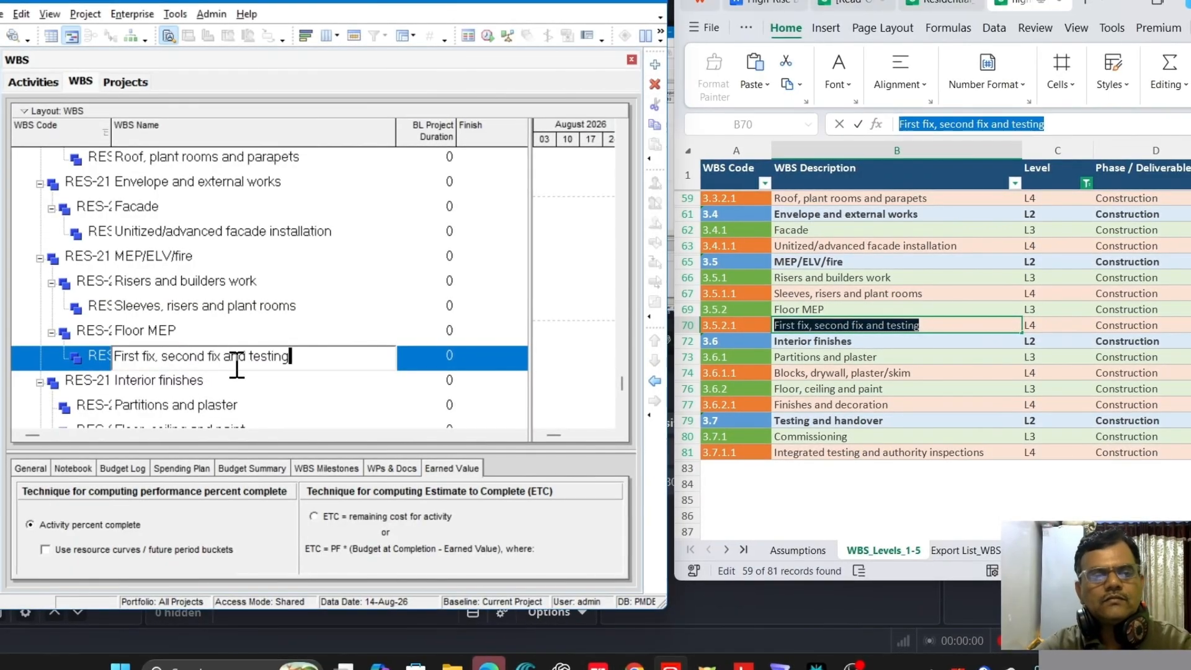
pyautogui.click(185, 380)
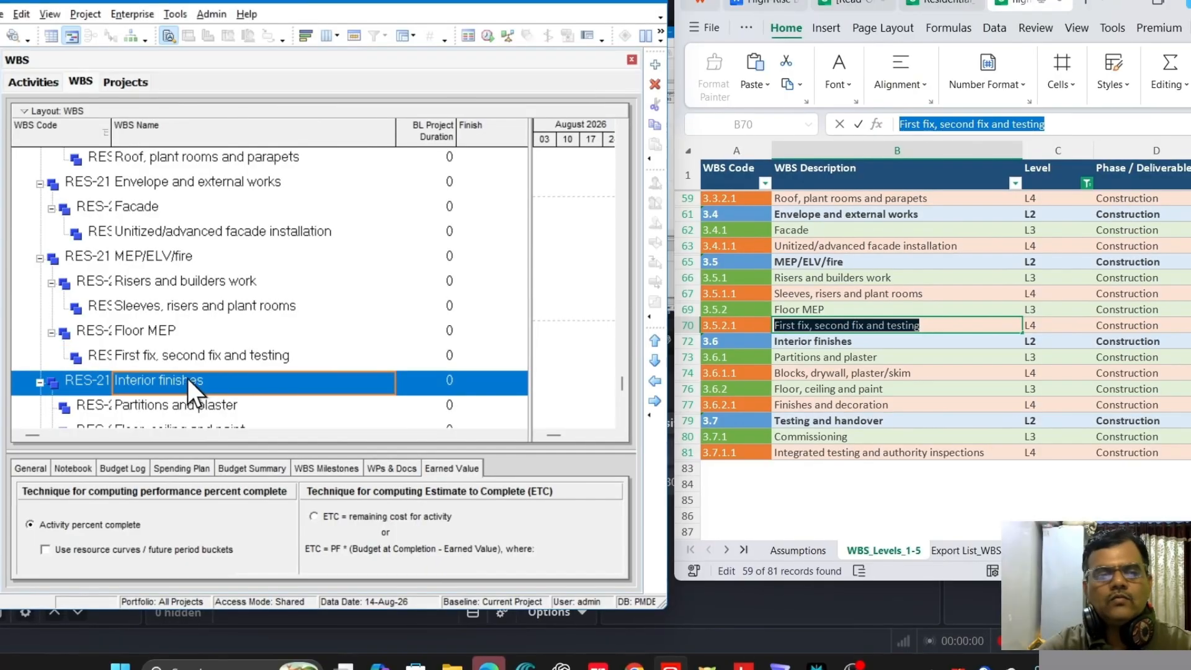
# Step: Add a WBS element under Partitions and plaster and name it "Blocks, drywall, plaster/skim", copied from worksheet item 3.6.1.1
pyautogui.scroll(-2, 258, 383)
pyautogui.click(200, 353)
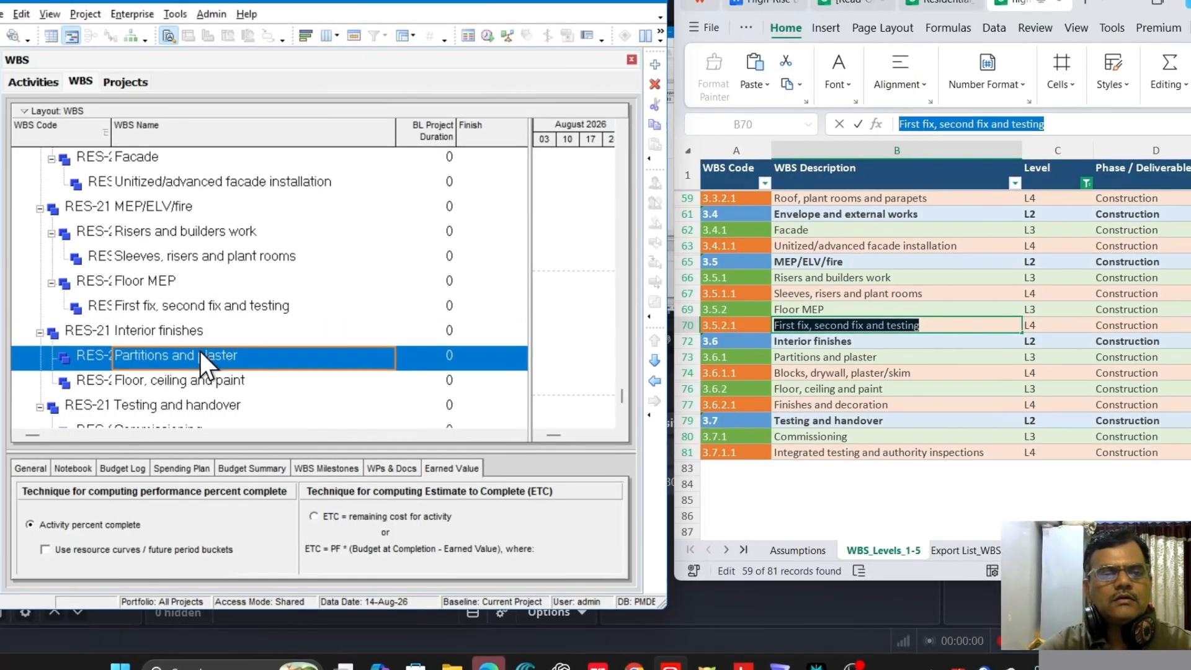
pyautogui.click(846, 375)
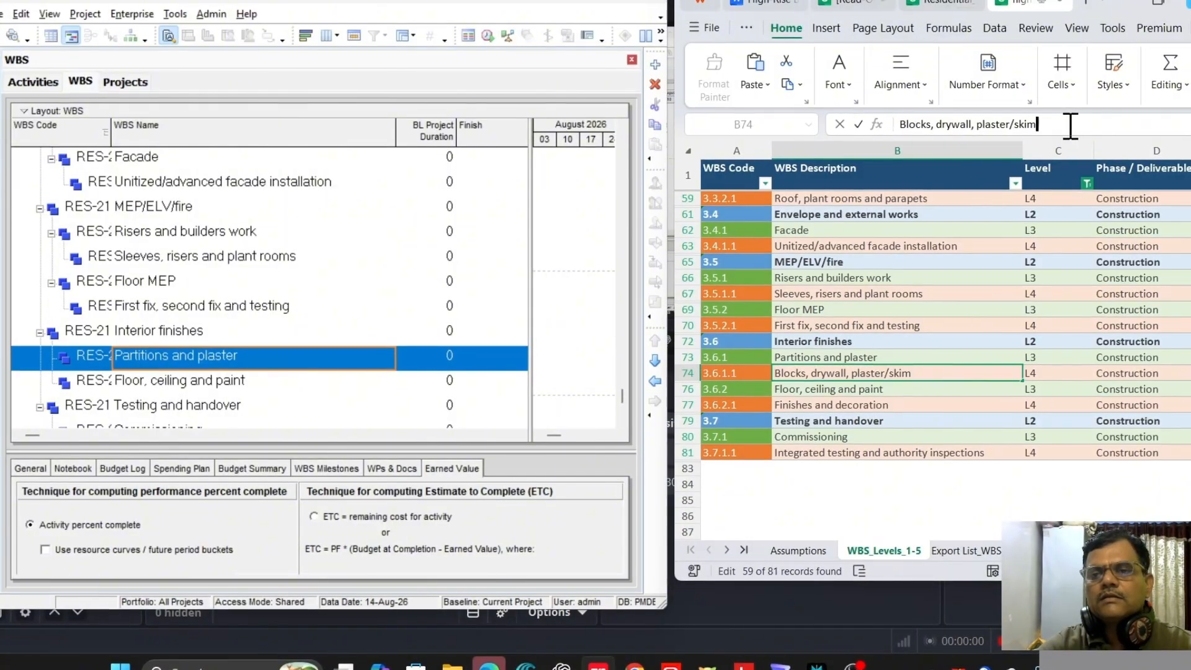
pyautogui.moveTo(1058, 126); pyautogui.dragTo(865, 128)
pyautogui.hotkey('ctrl', 'c')
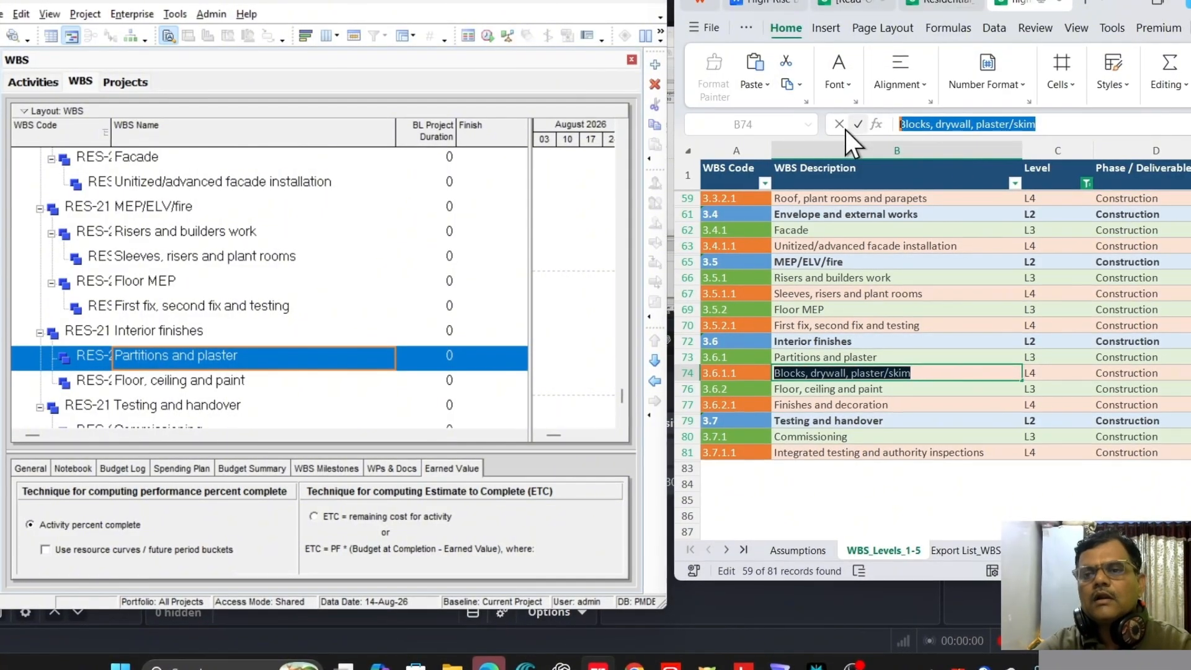
pyautogui.click(656, 64)
pyautogui.click(189, 379)
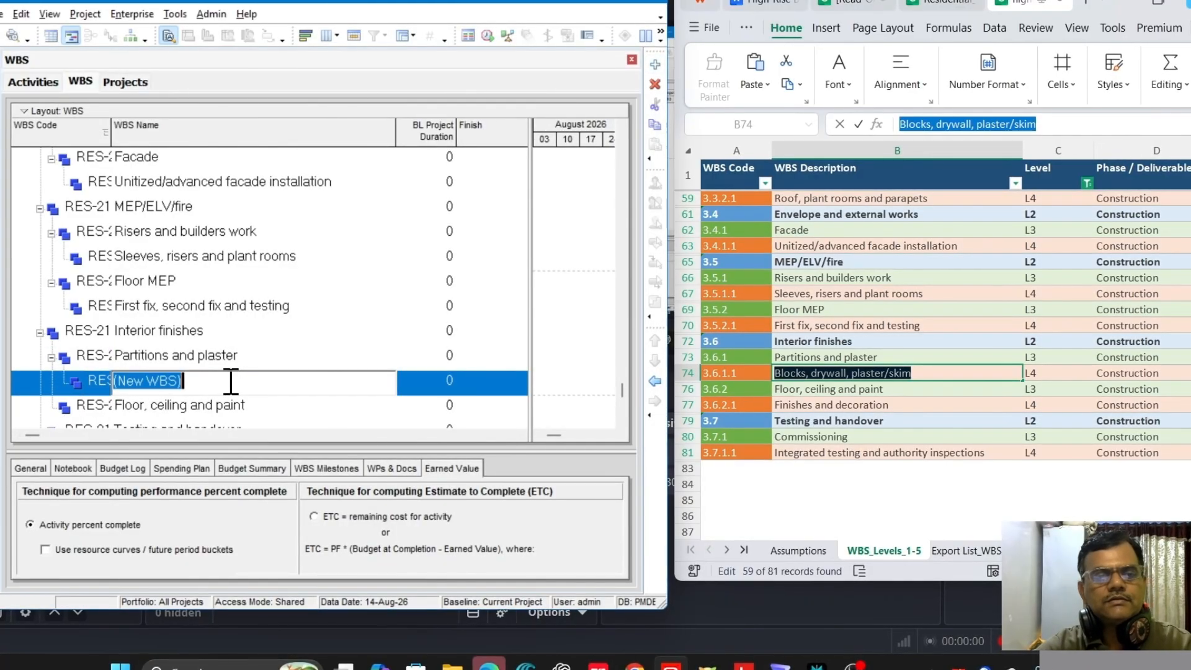
pyautogui.hotkey('ctrl', 'v')
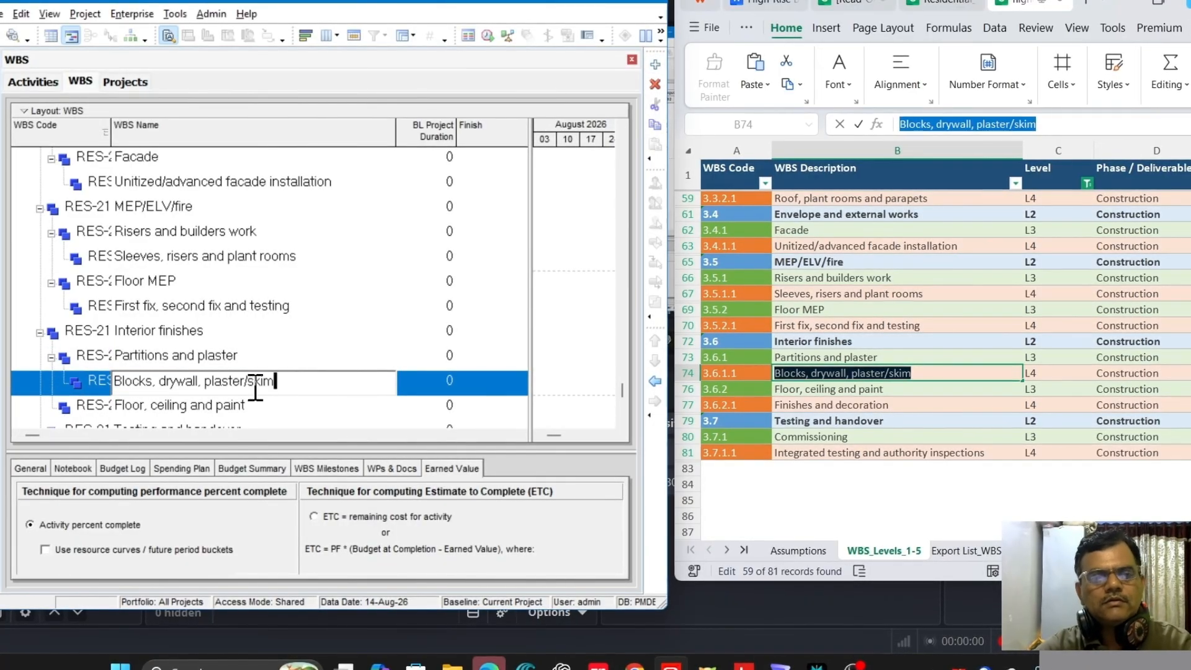
pyautogui.click(213, 356)
# Step: Add a WBS element under Floor, ceiling and paint and name it "Finishes and decoration", copied from worksheet item 3.6.2.1
pyautogui.scroll(-1, 240, 366)
pyautogui.click(283, 363)
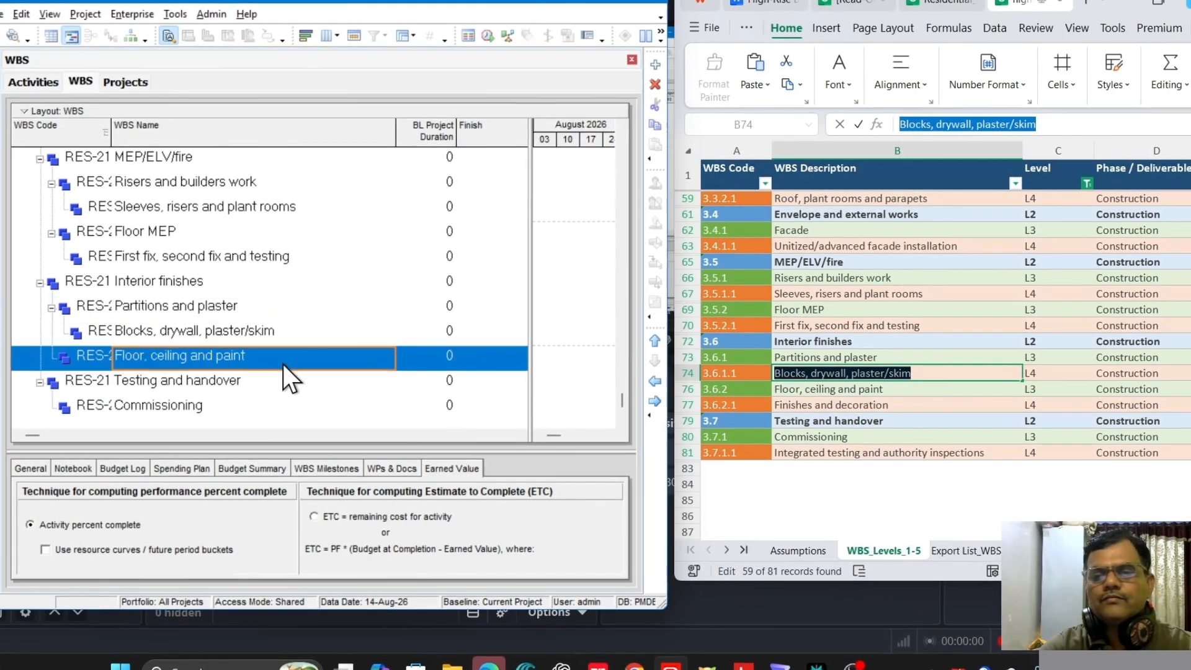
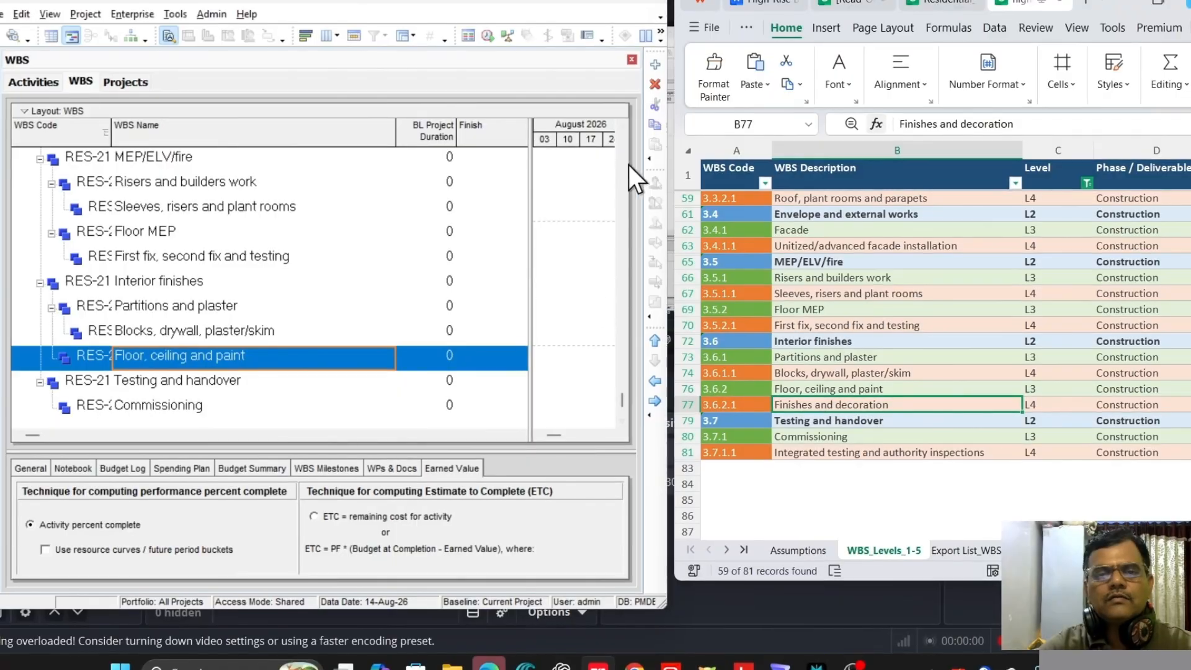
pyautogui.click(654, 64)
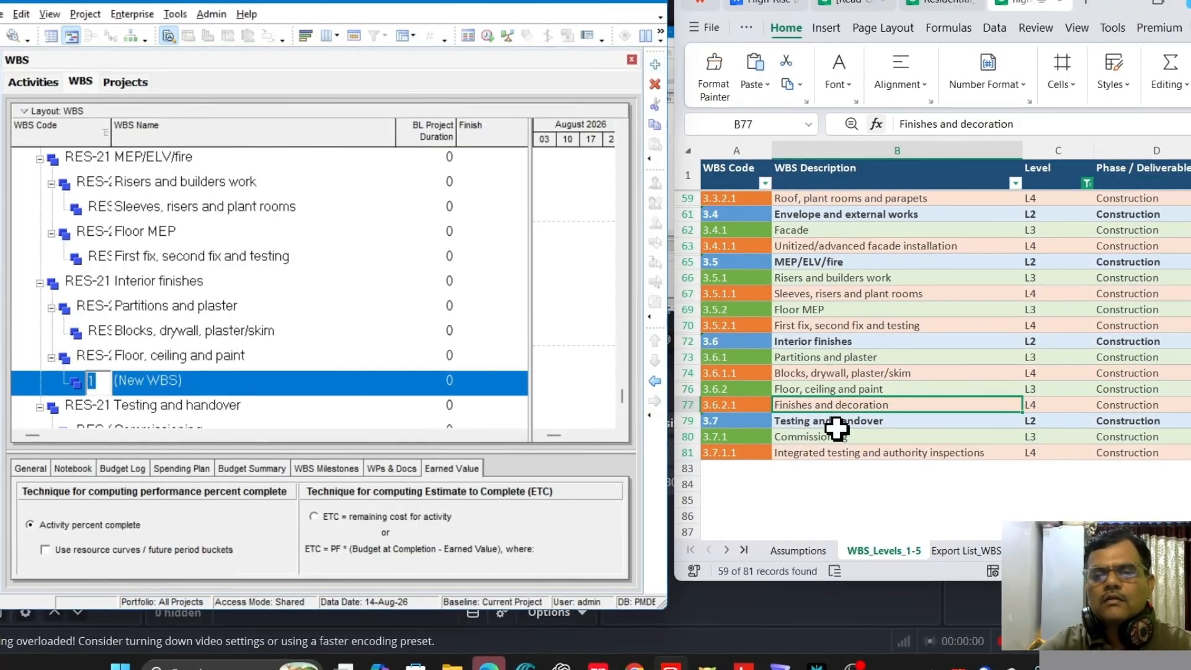
pyautogui.moveTo(1030, 124); pyautogui.dragTo(862, 126)
pyautogui.hotkey('ctrl', 'c')
pyautogui.click(198, 382)
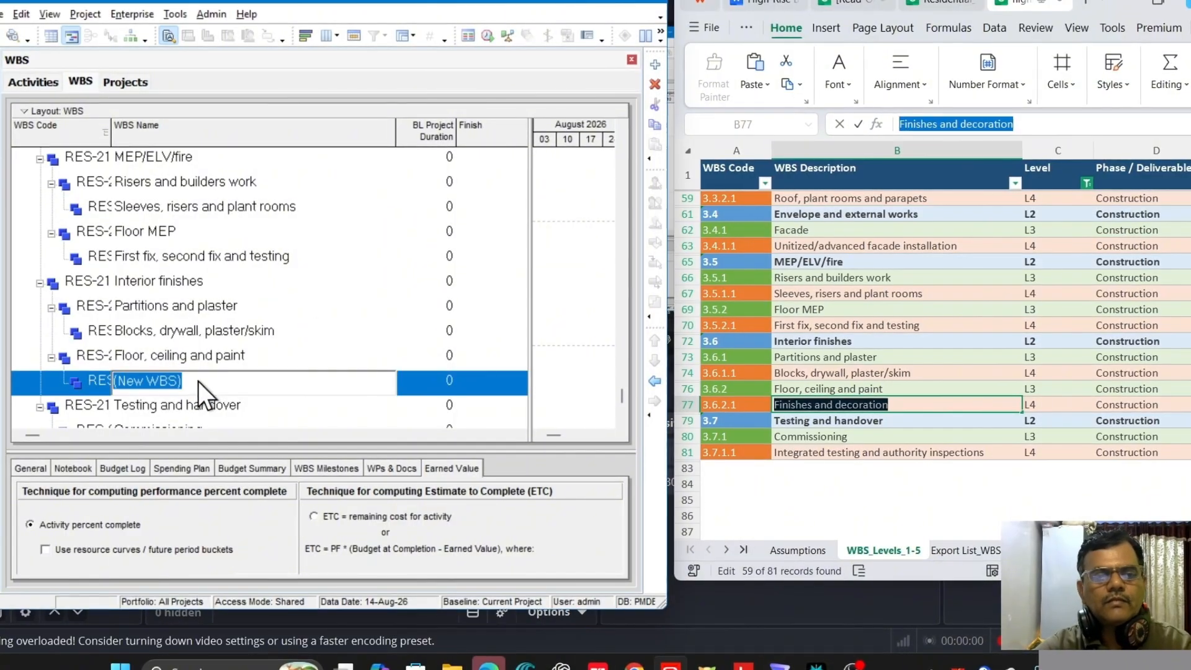
pyautogui.hotkey('ctrl', 'v')
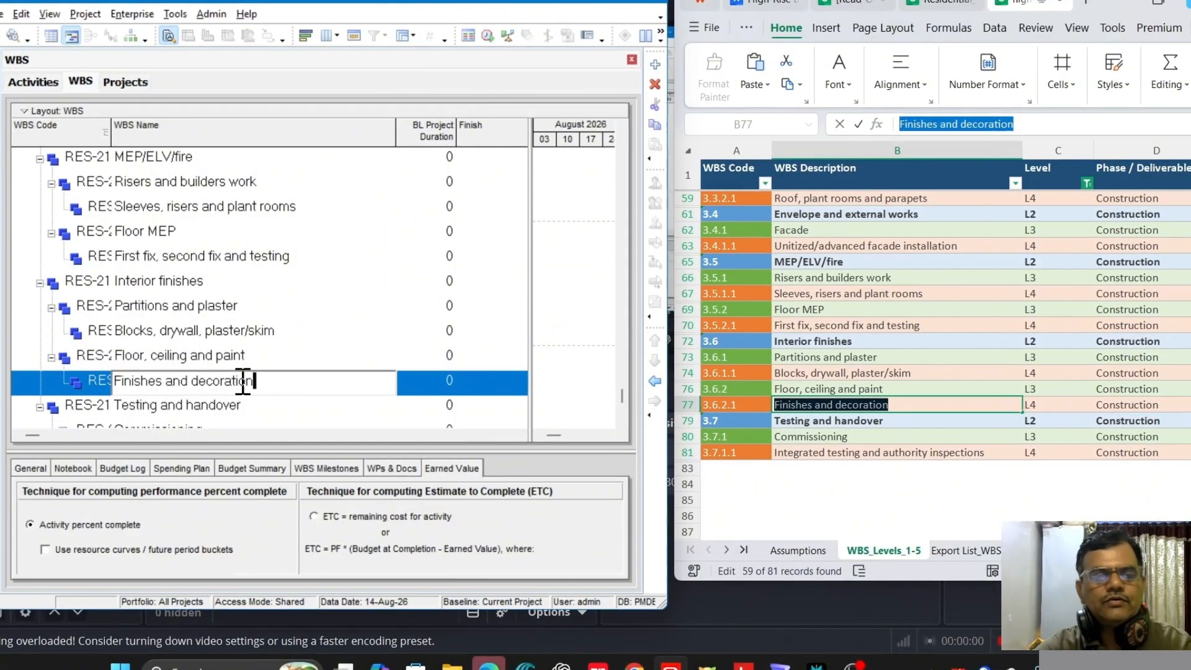
pyautogui.click(229, 350)
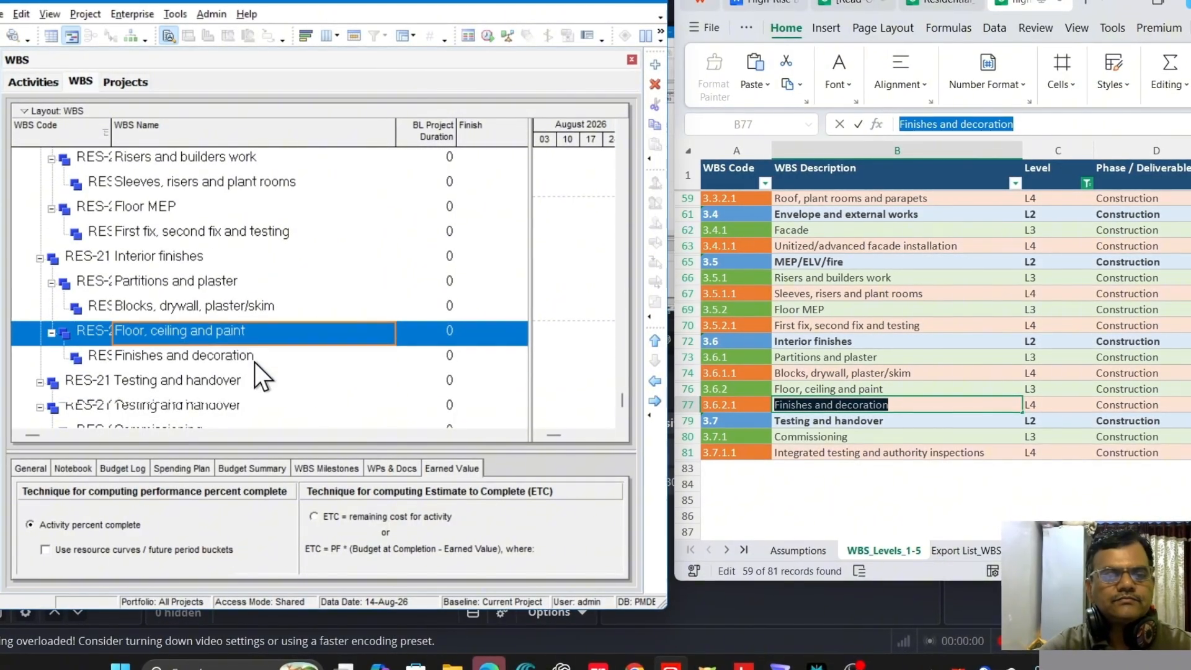
# Step: Add a WBS element under Commissioning and name it "Integrated testing and authority inspections", copied from worksheet item 3.7.1.1
pyautogui.click(227, 382)
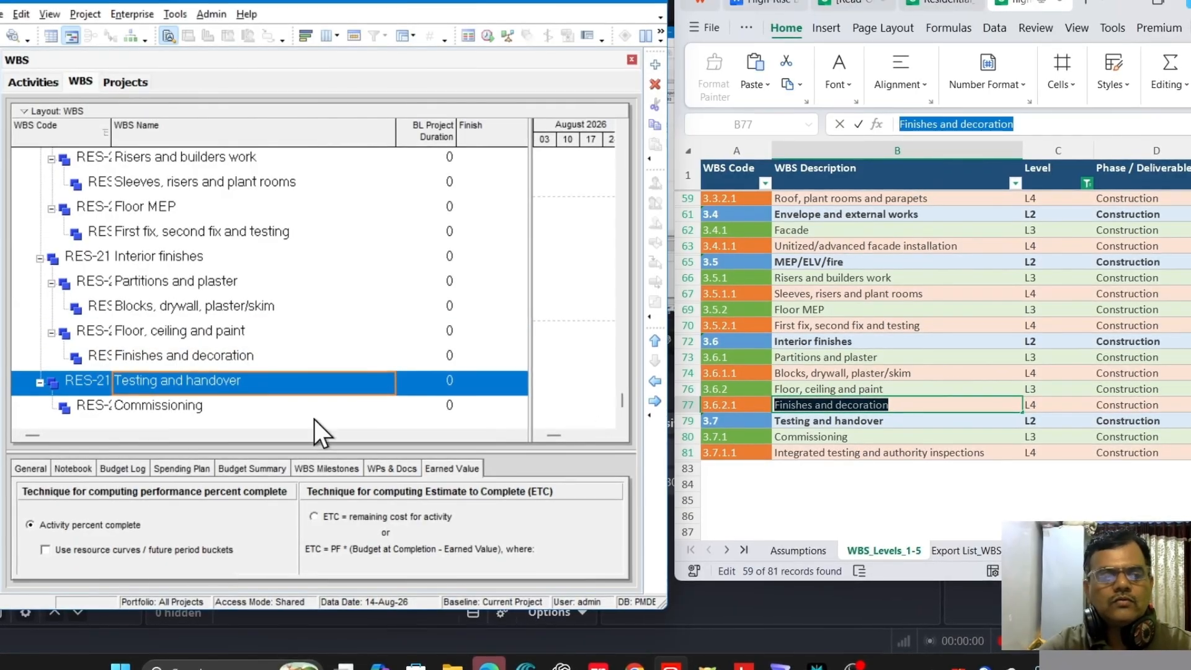
pyautogui.click(817, 437)
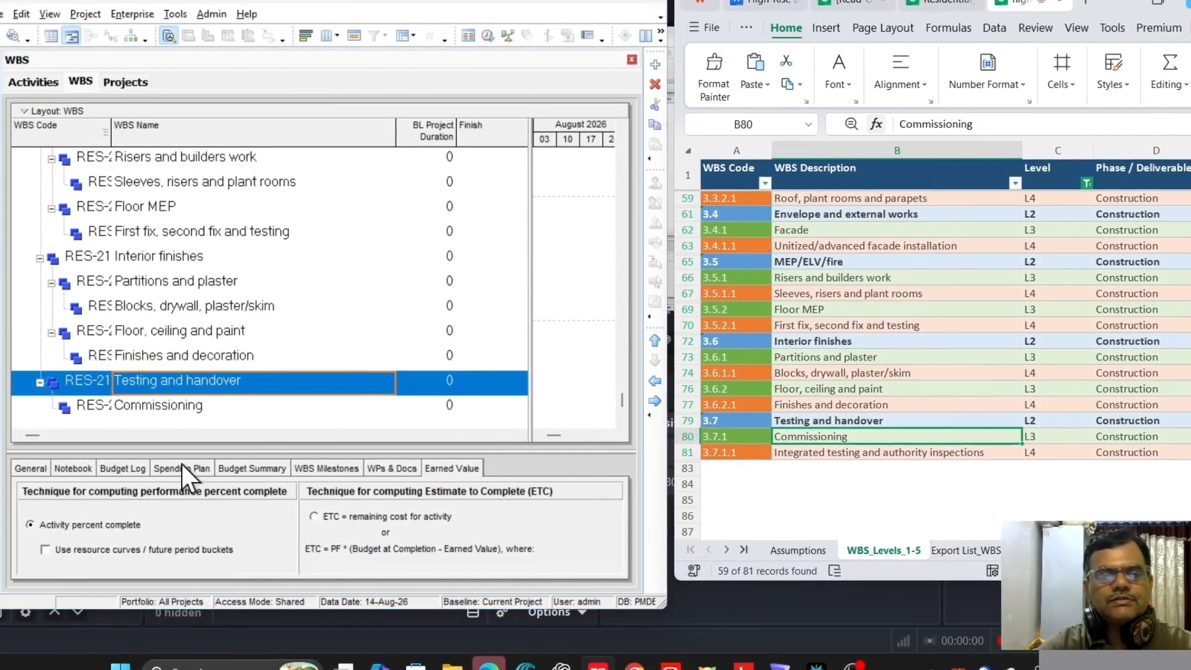
pyautogui.click(190, 407)
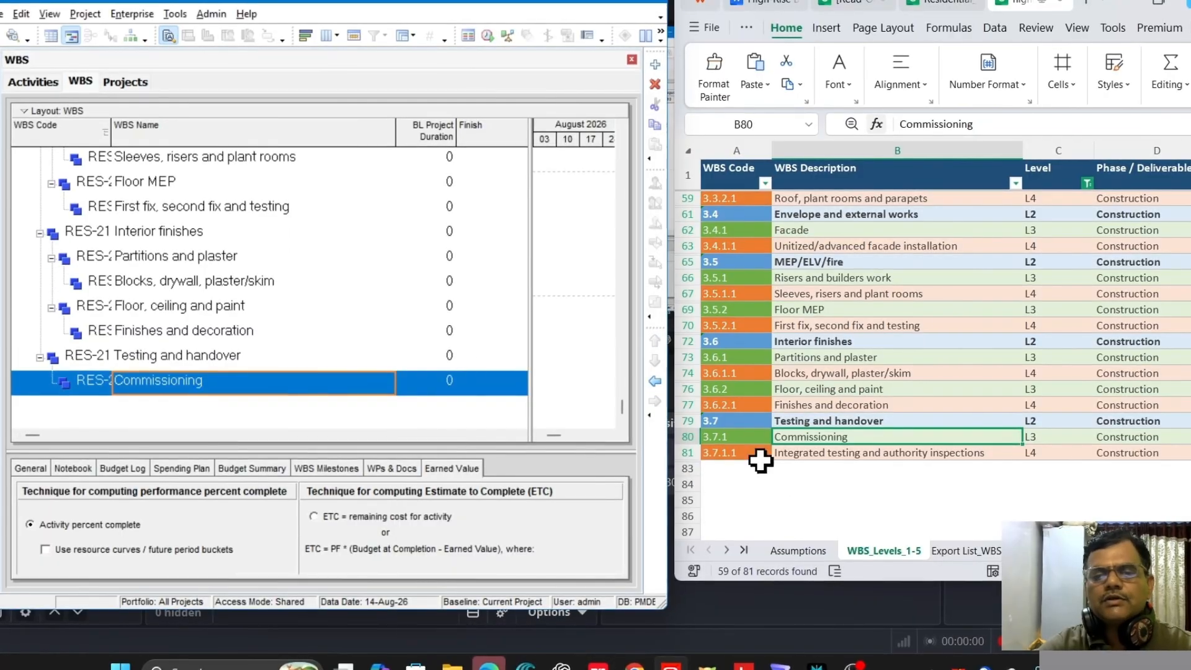
pyautogui.click(659, 66)
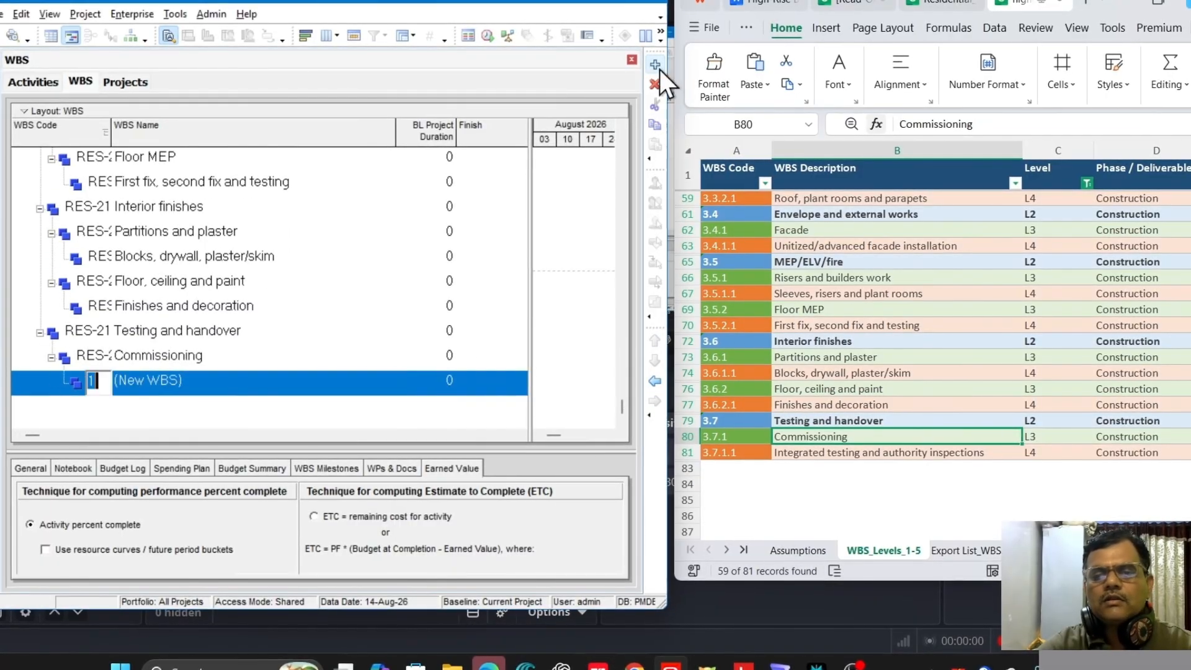
pyautogui.click(883, 454)
pyautogui.moveTo(1131, 125); pyautogui.dragTo(877, 125)
pyautogui.hotkey('ctrl', 'c')
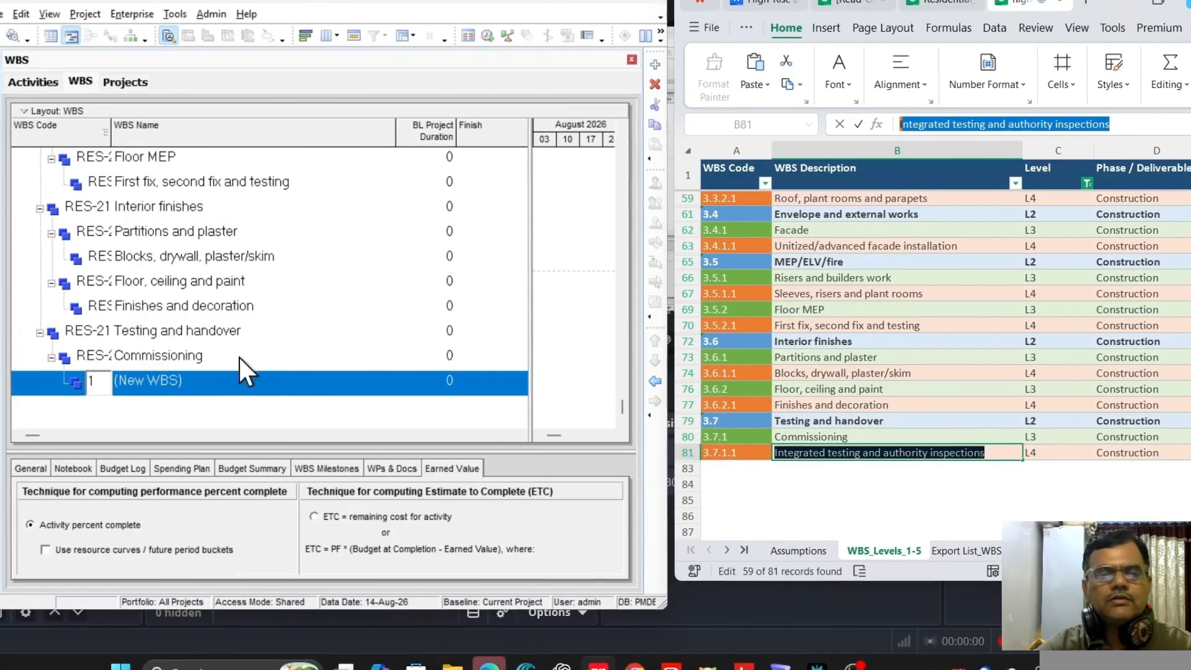
pyautogui.click(200, 379)
pyautogui.hotkey('ctrl', 'v')
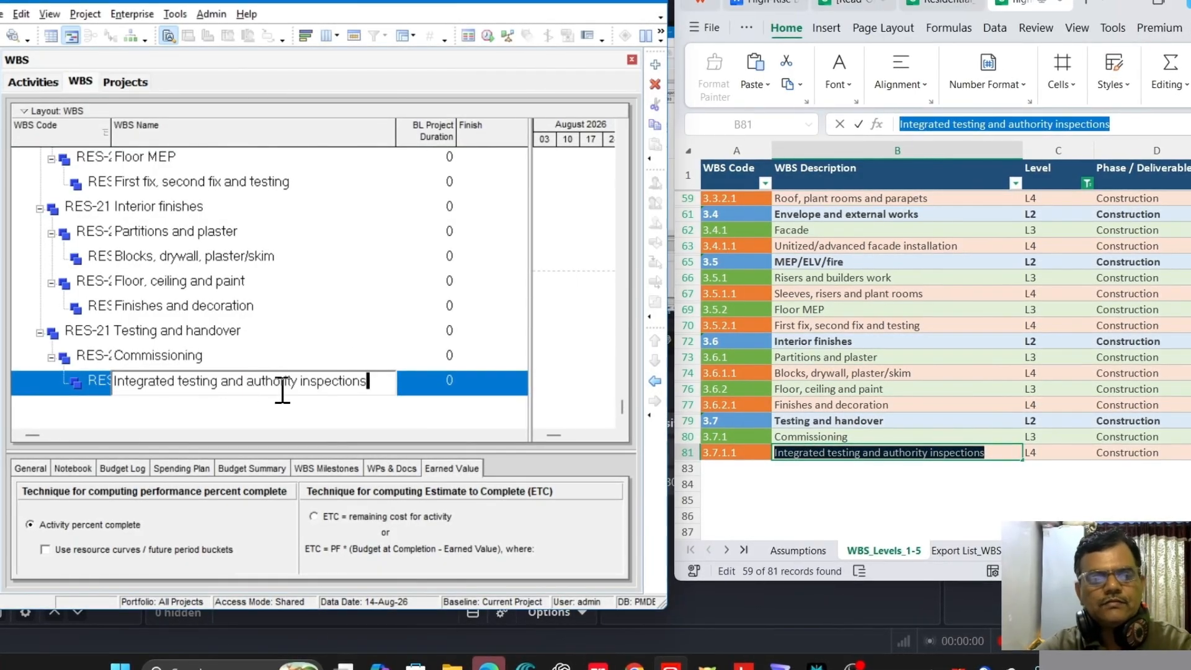
pyautogui.click(206, 358)
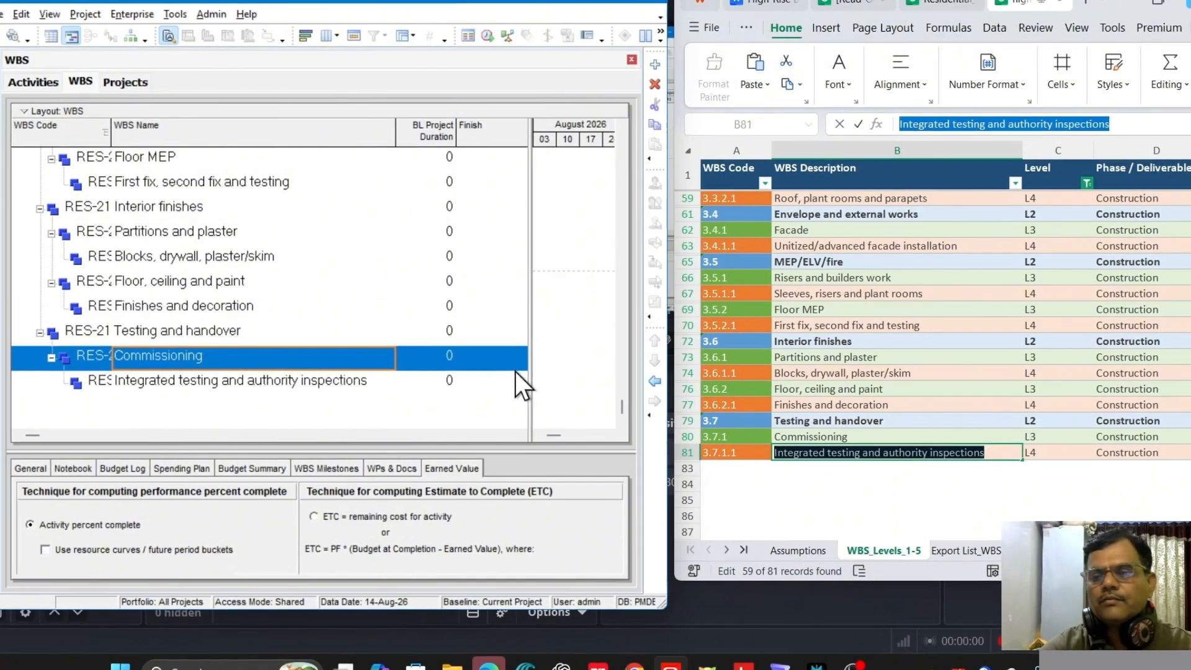
# Step: Include L5 in the worksheet's Level filter so the level 5 items are listed along with L1 to L4
pyautogui.scroll(4, 372, 322)
pyautogui.scroll(12, 378, 300)
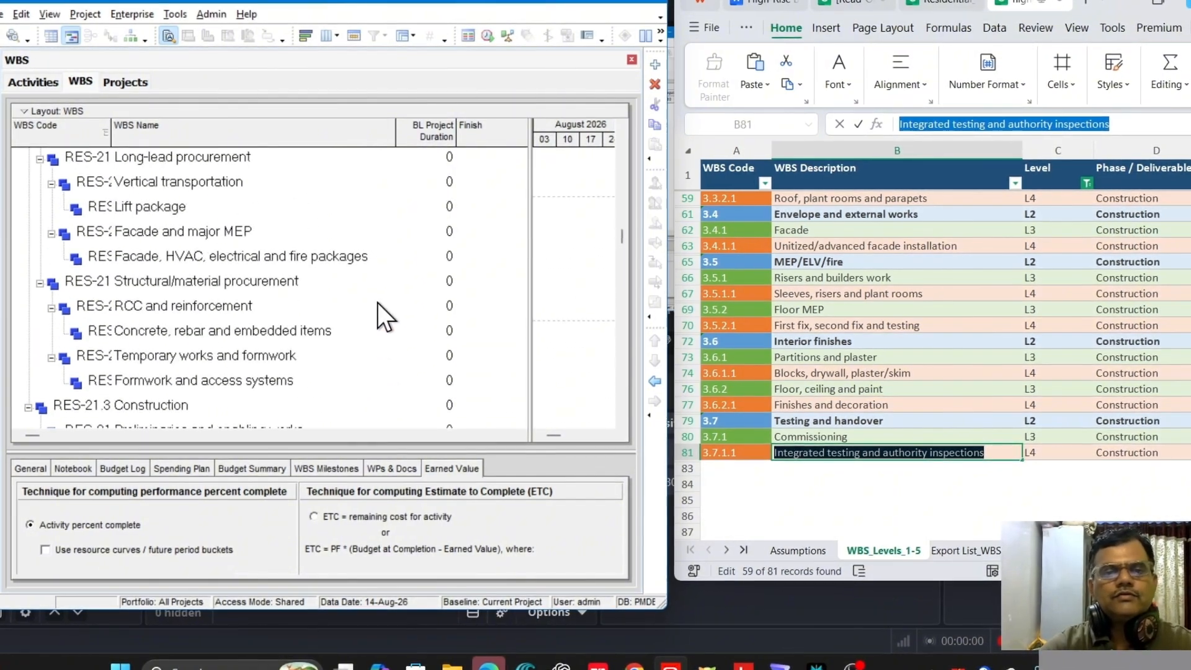
pyautogui.click(1087, 185)
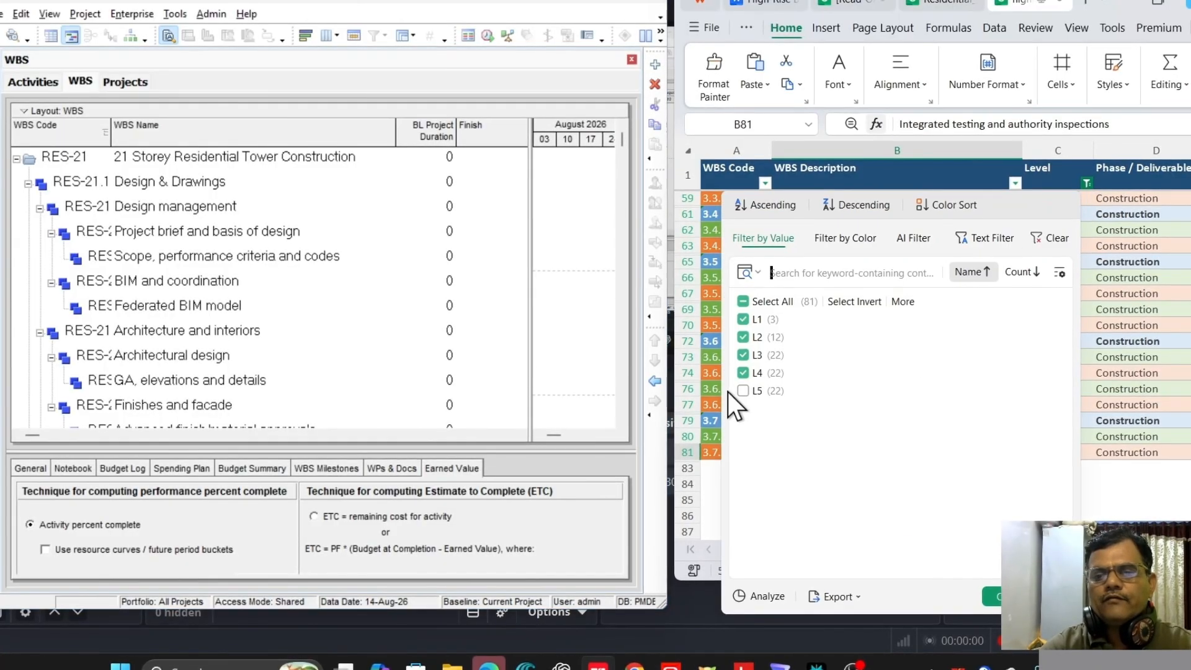
pyautogui.click(743, 391)
pyautogui.click(991, 596)
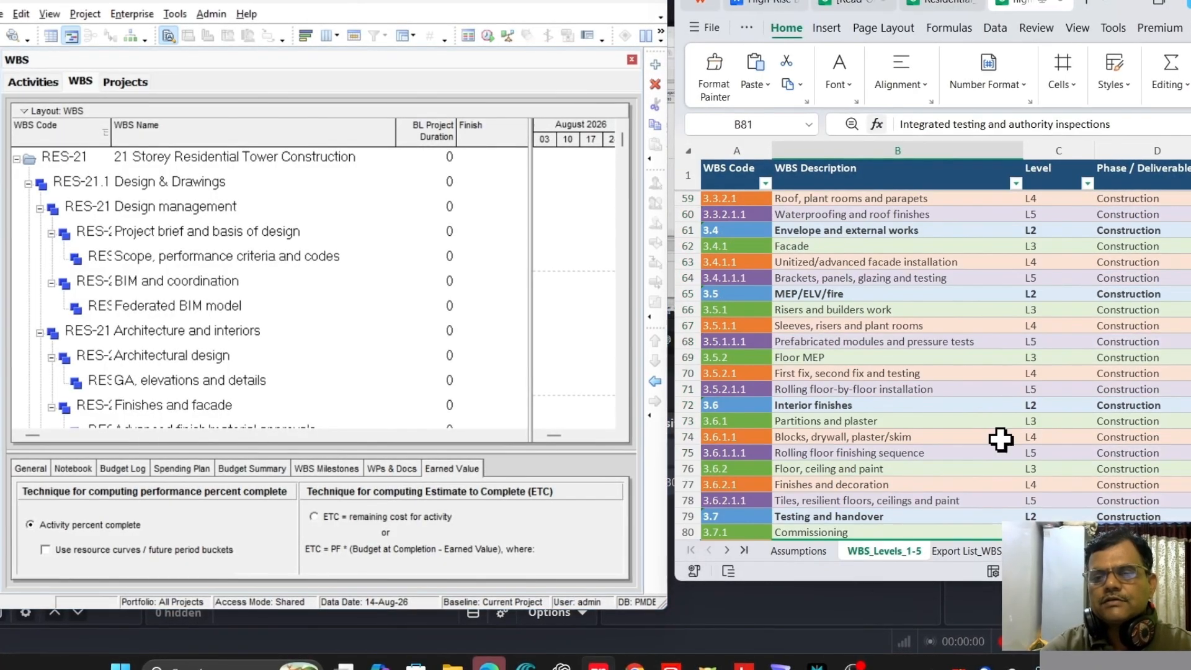
# Step: Add a WBS element under Scope, performance criteria and codes and name it "Approved basis of design", copied from worksheet item 1.1.1.1.1
pyautogui.scroll(8, 899, 373)
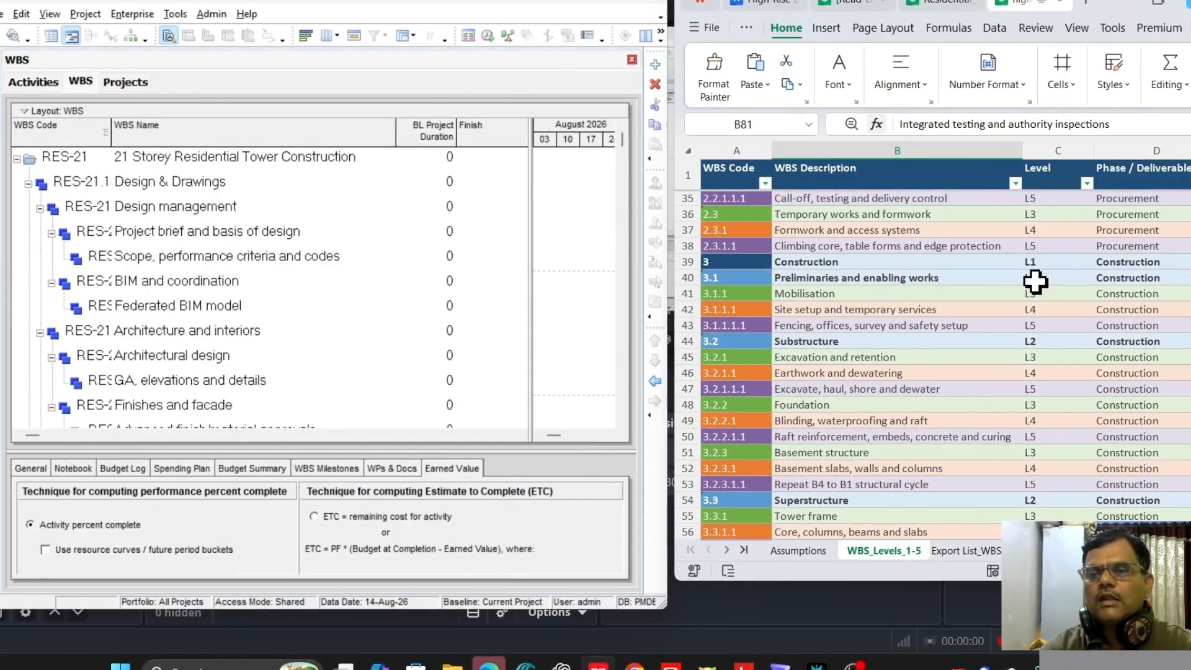
pyautogui.click(905, 248)
pyautogui.scroll(11, 906, 249)
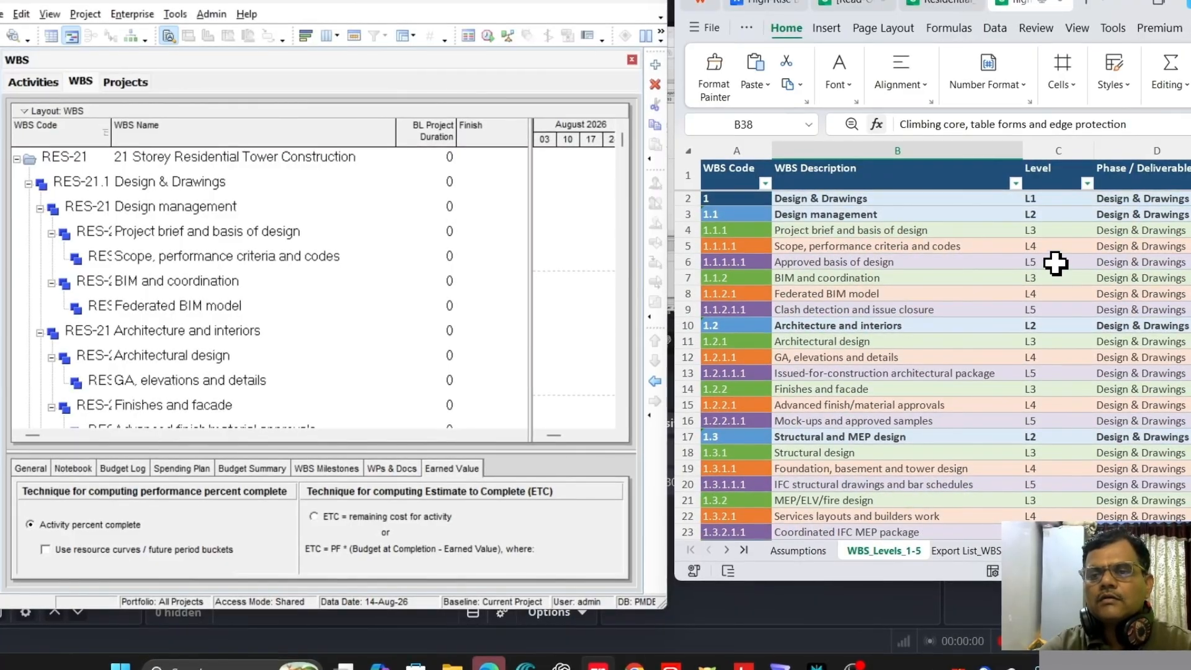
pyautogui.click(825, 261)
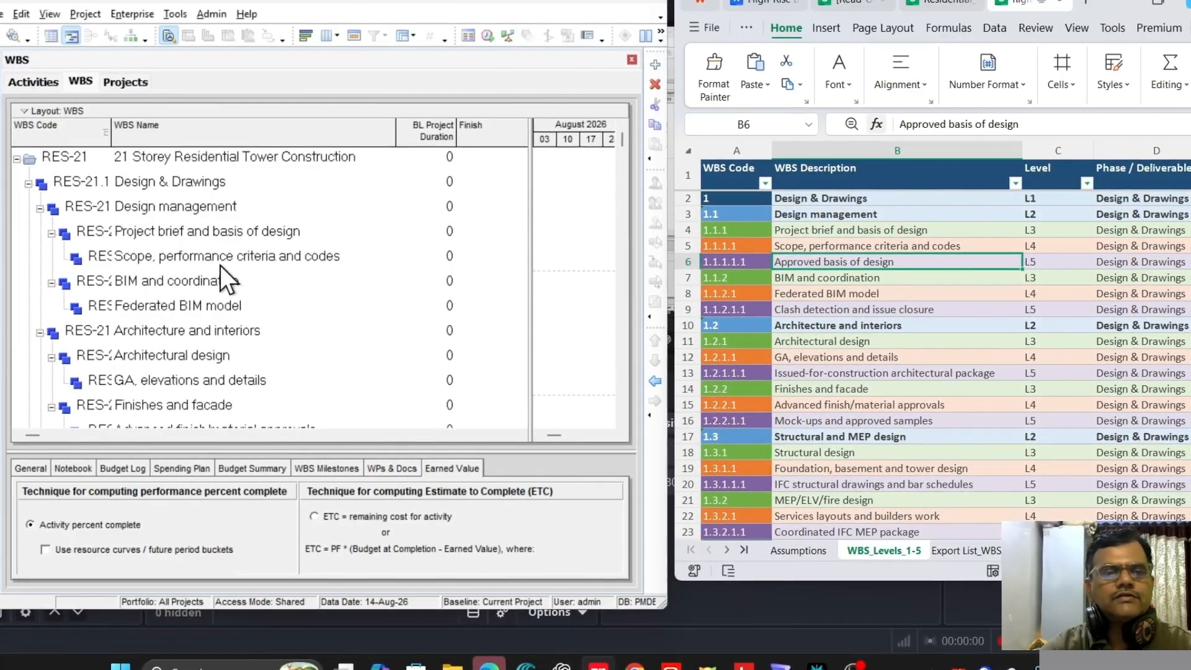
pyautogui.click(180, 257)
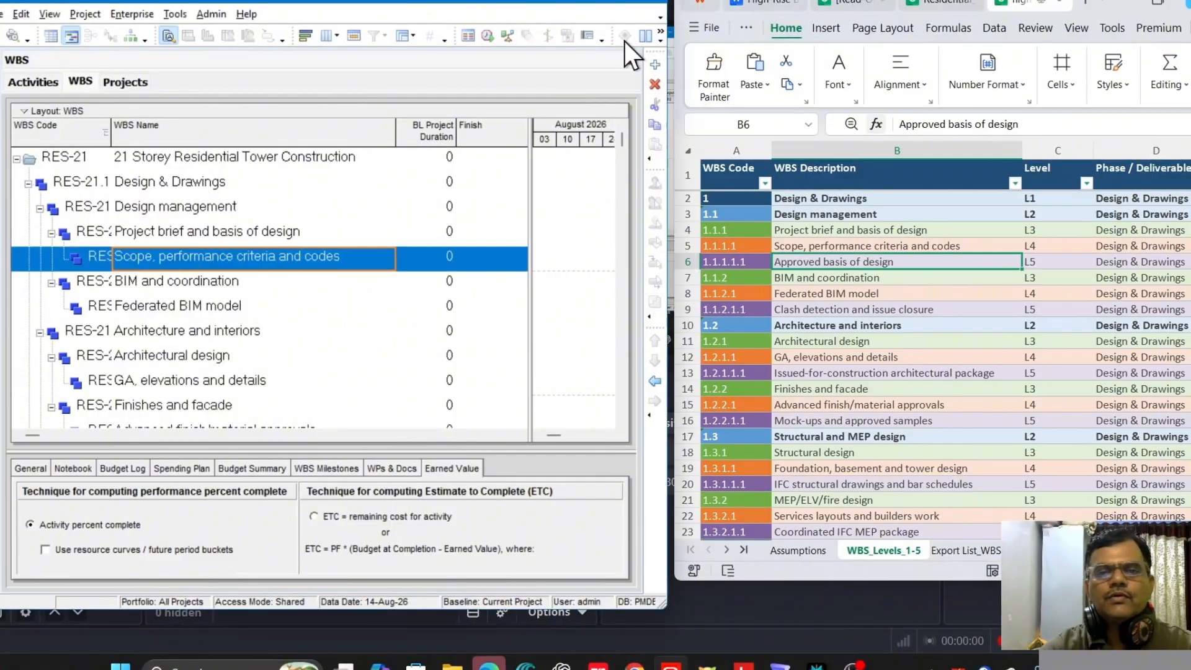
pyautogui.click(655, 64)
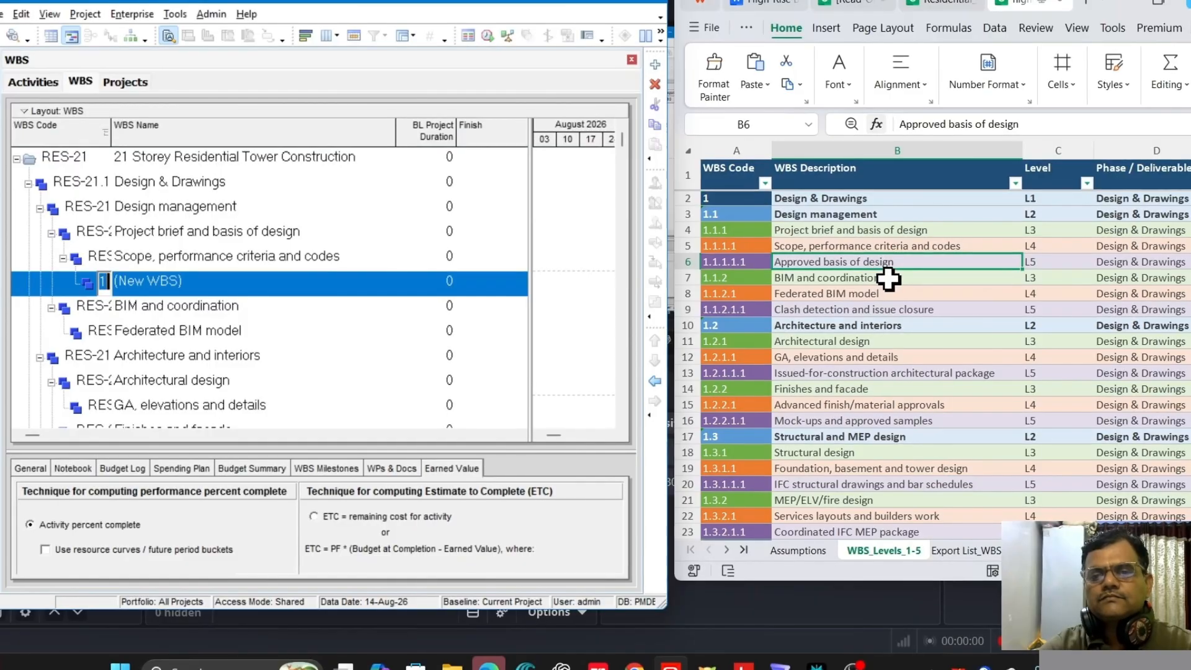
pyautogui.moveTo(1021, 128); pyautogui.dragTo(877, 125)
pyautogui.hotkey('ctrl', 'c')
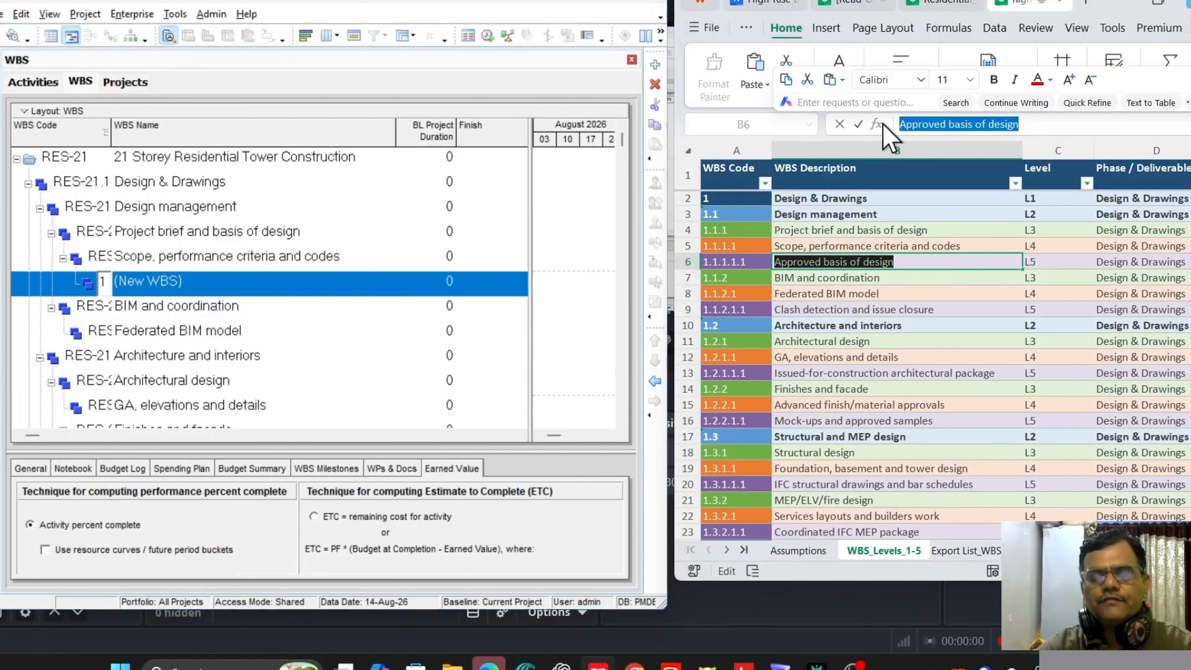
pyautogui.click(214, 279)
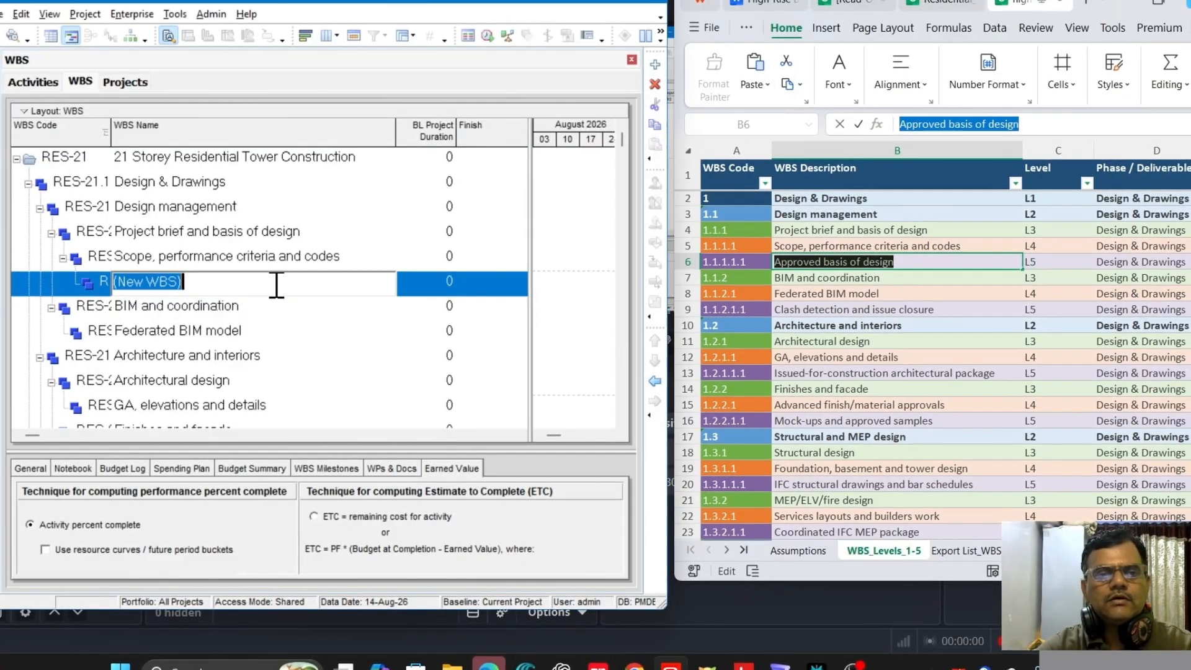
pyautogui.hotkey('ctrl', 'v')
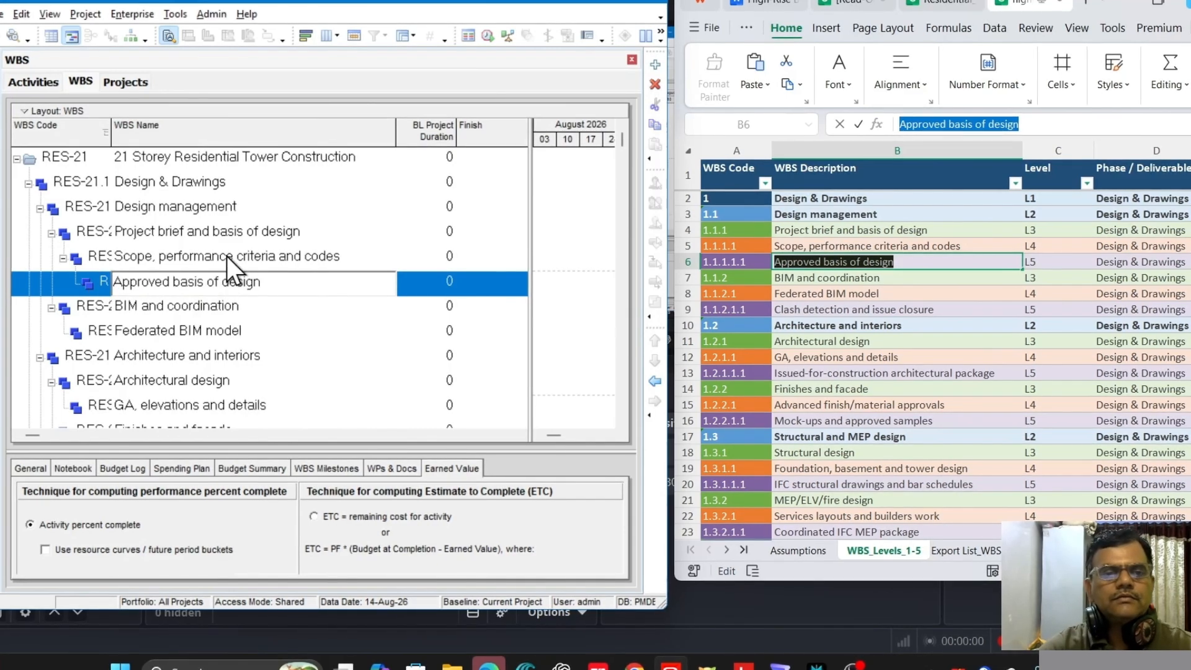
pyautogui.click(226, 256)
# Step: Add a WBS element under Federated BIM model and name it "Clash detection and issue closure", copied from worksheet item 1.1.2.1.1
pyautogui.click(205, 305)
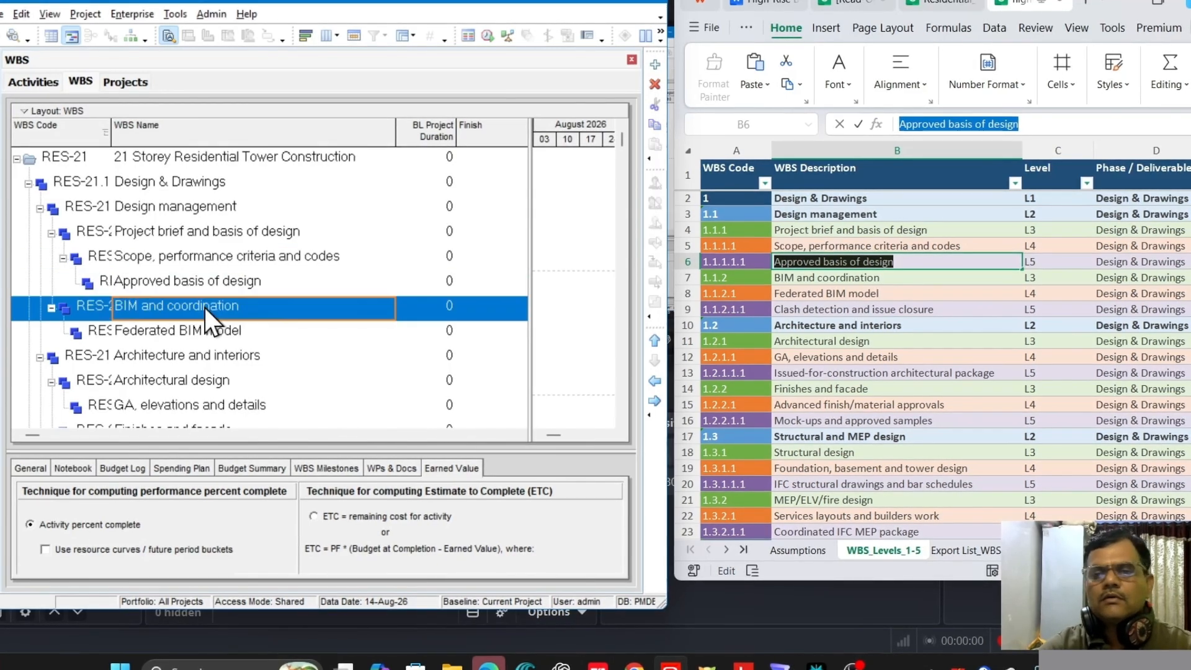
pyautogui.click(870, 313)
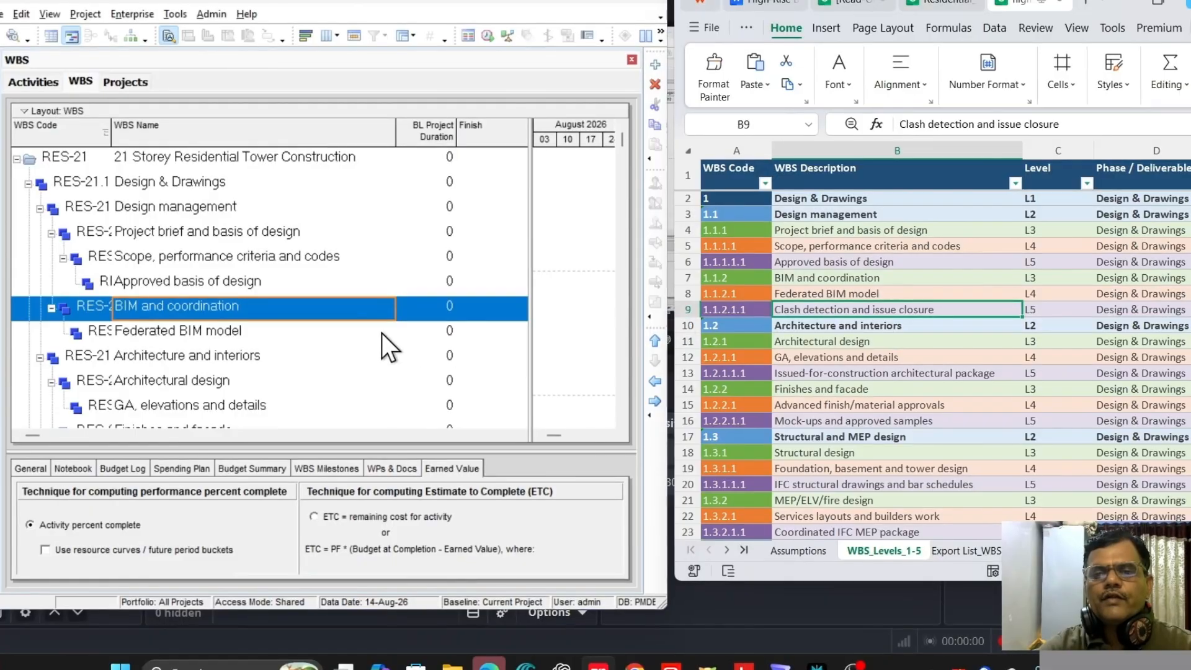
pyautogui.click(217, 331)
pyautogui.scroll(-1, 223, 333)
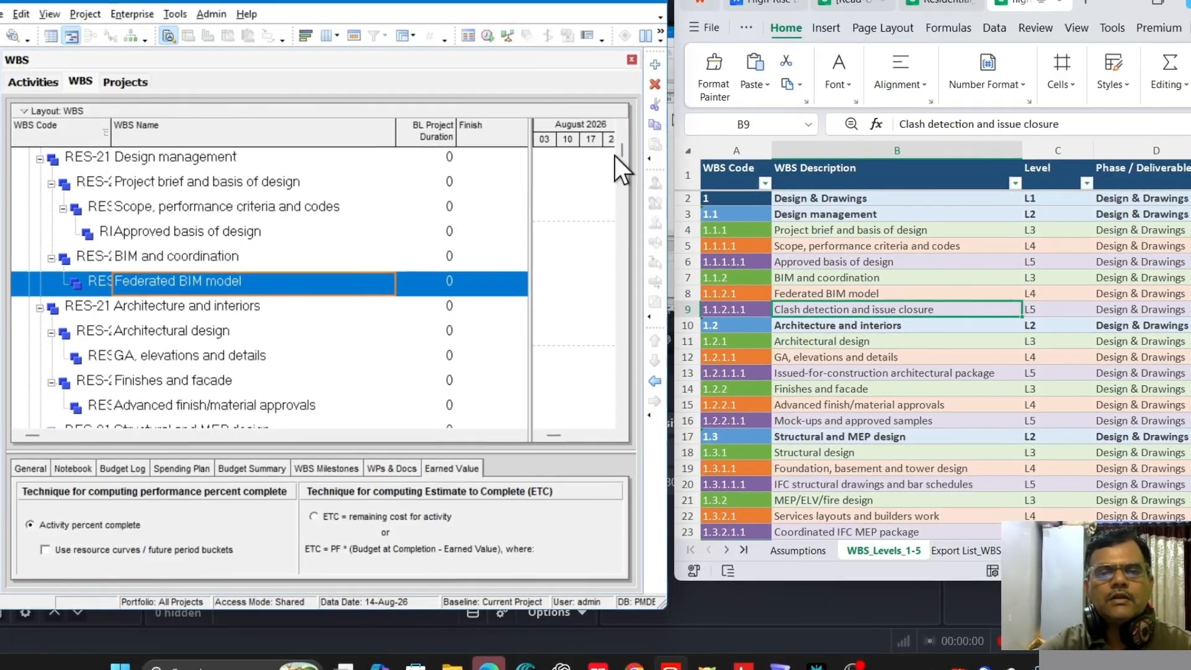
pyautogui.click(655, 65)
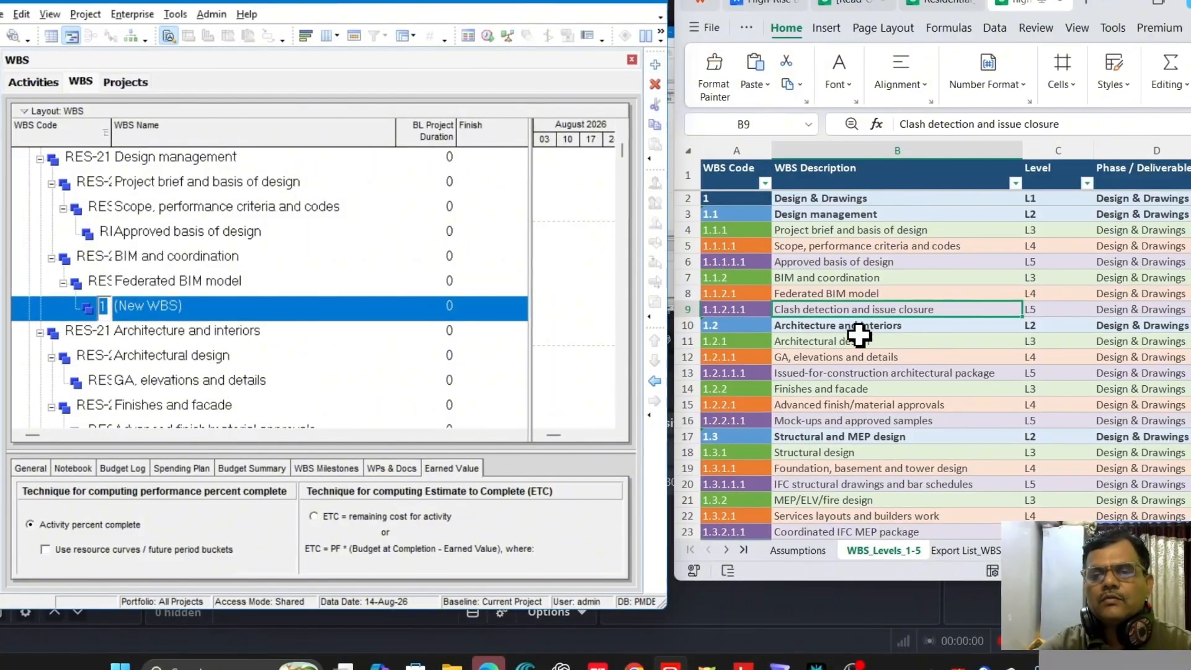
pyautogui.moveTo(1062, 124); pyautogui.dragTo(837, 124)
pyautogui.hotkey('ctrl', 'c')
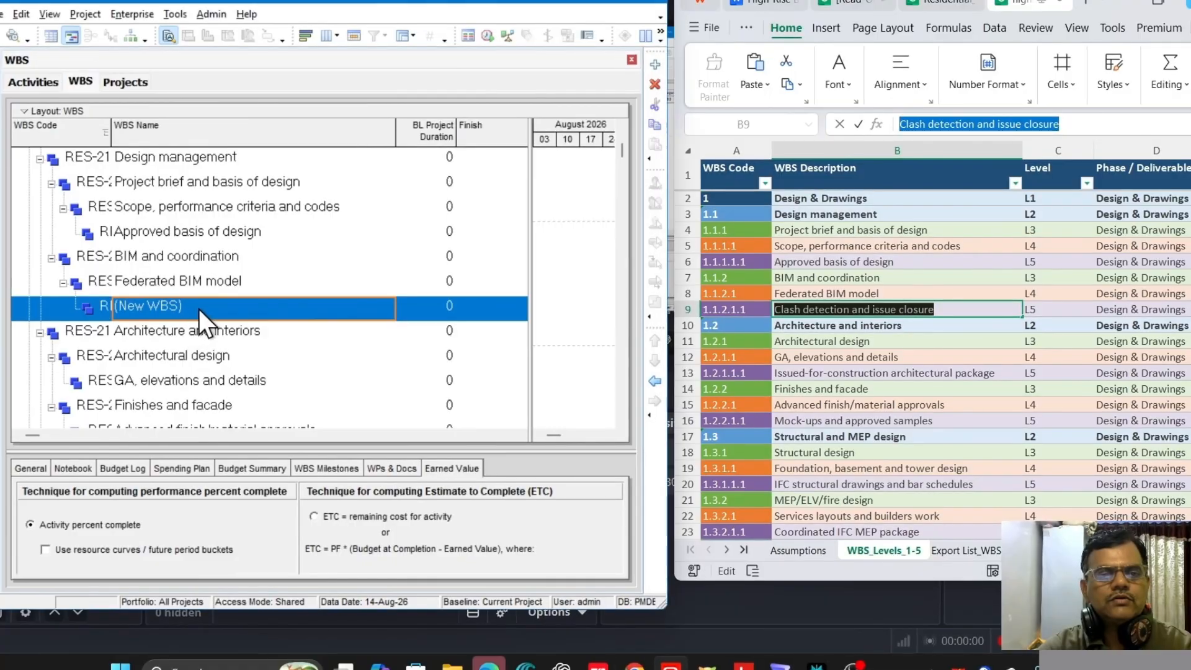
pyautogui.click(183, 307)
pyautogui.hotkey('ctrl', 'v')
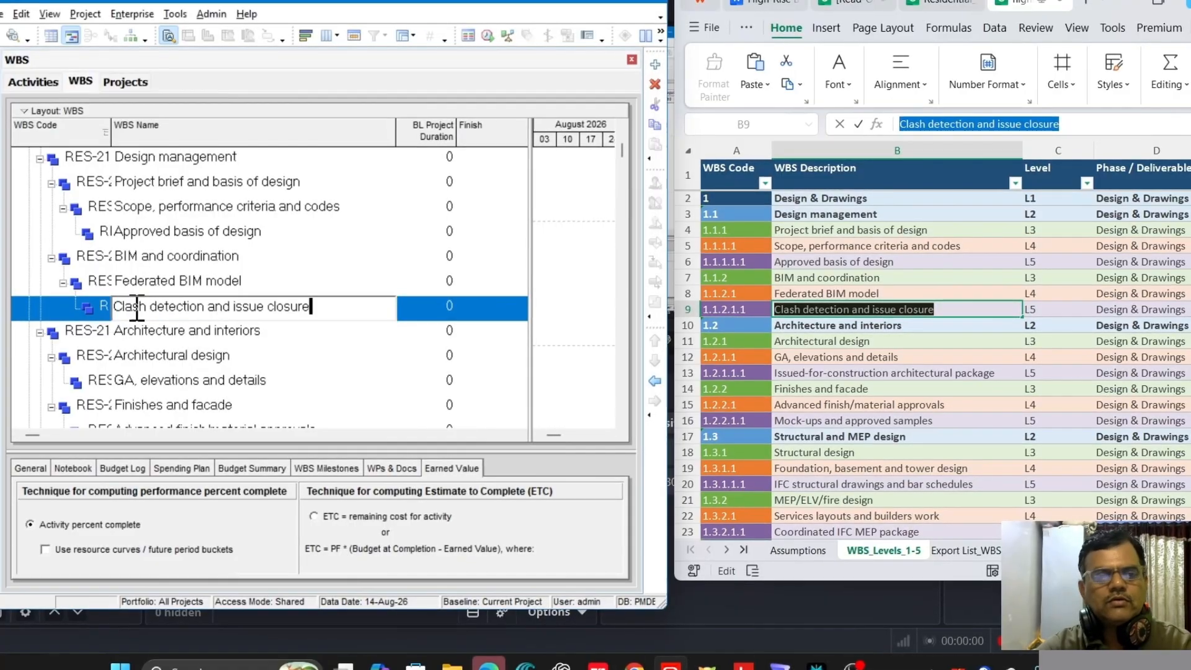
pyautogui.click(180, 335)
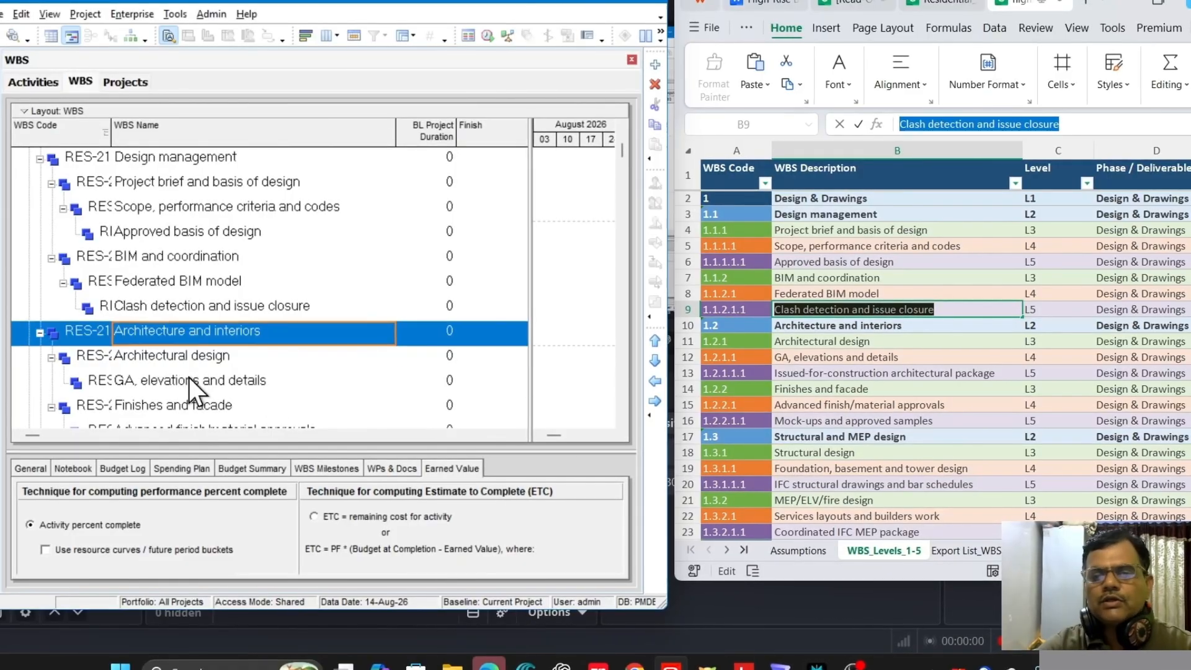
# Step: Add a WBS element under GA, elevations and details and name it "Issued-for-construction architectural package", copied from worksheet item 1.2.1.1.1
pyautogui.click(262, 375)
pyautogui.scroll(-1, 262, 372)
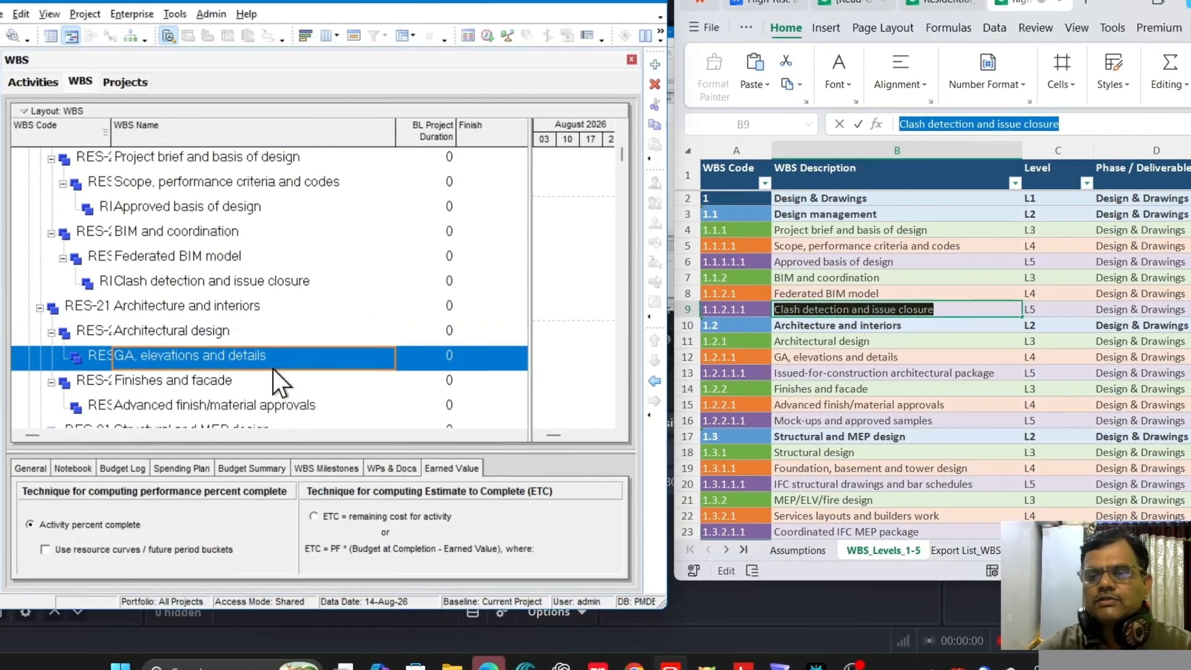
pyautogui.click(656, 63)
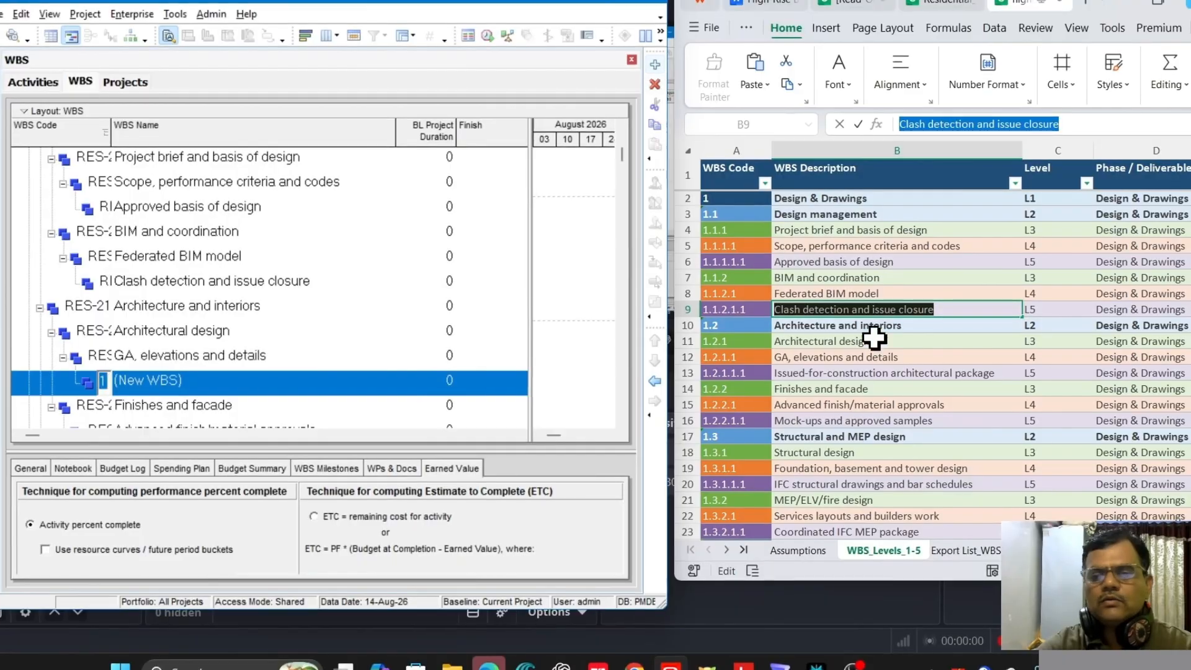
pyautogui.click(912, 376)
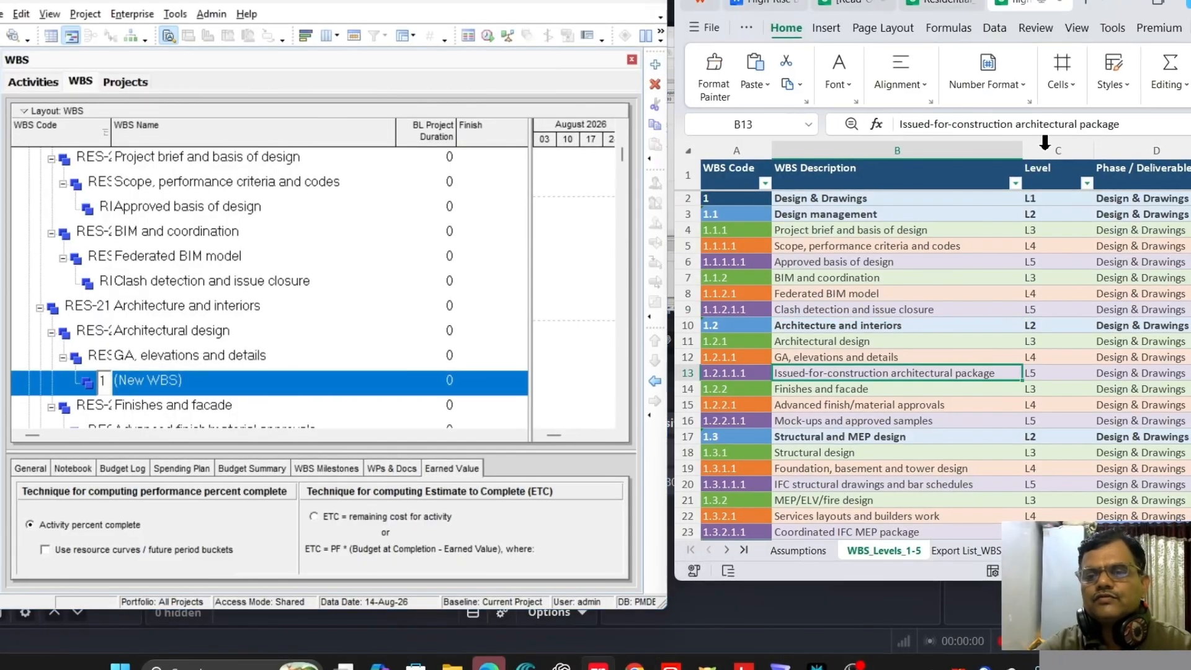
pyautogui.moveTo(1139, 124); pyautogui.dragTo(897, 124)
pyautogui.hotkey('ctrl', 'c')
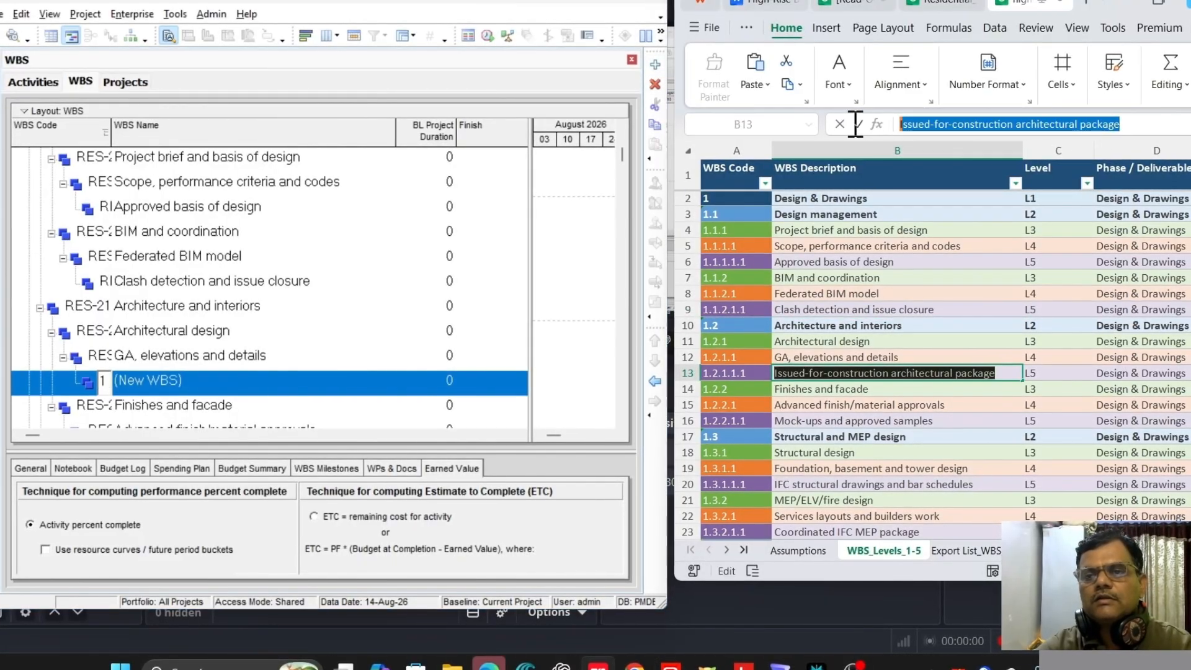
pyautogui.click(180, 381)
pyautogui.click(180, 382)
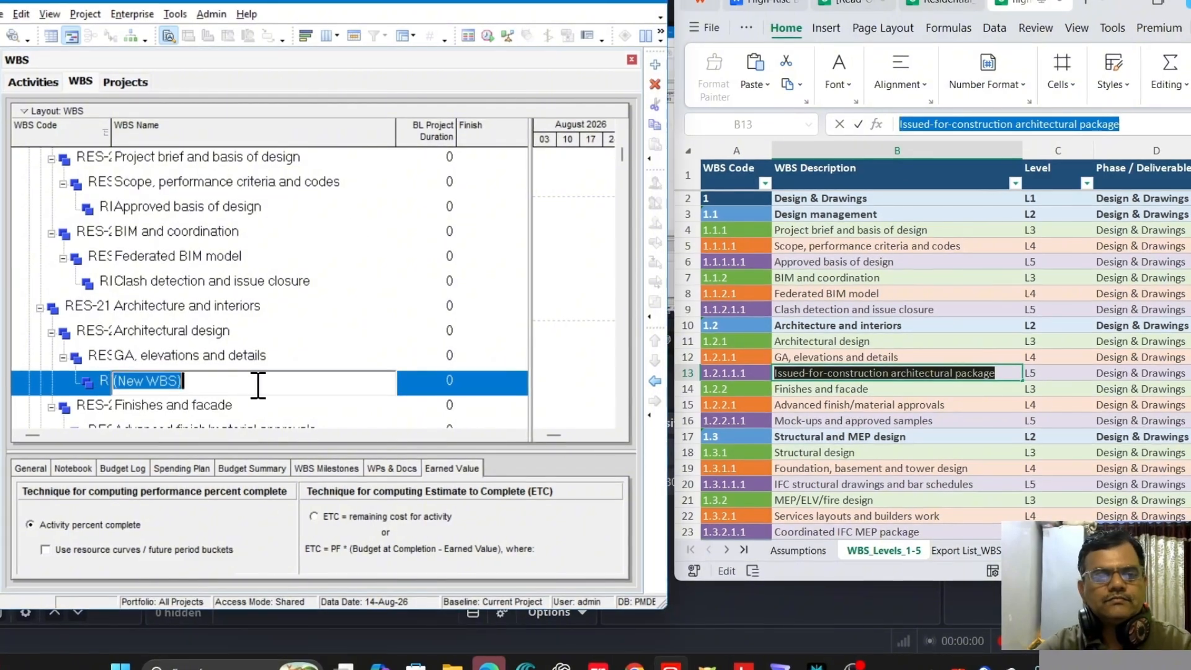
pyautogui.hotkey('ctrl', 'v')
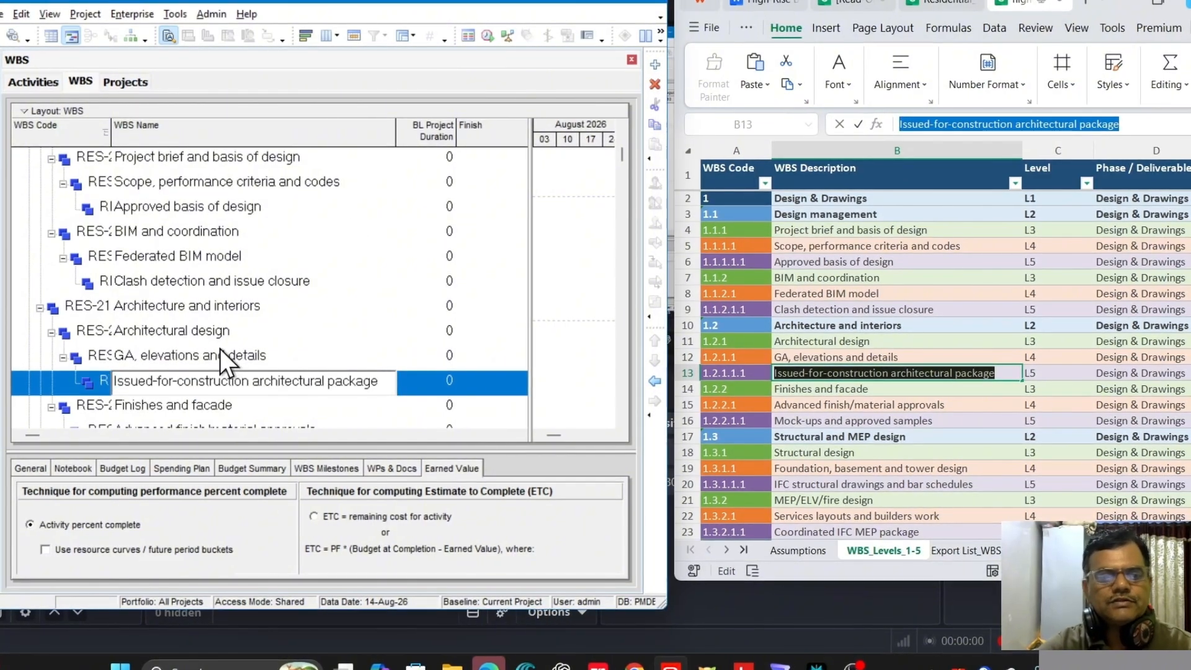
pyautogui.click(219, 349)
# Step: Add a WBS element under Advanced finish/material approvals and name it "Mock-ups and approved samples", copied from worksheet item 1.2.2.1.1
pyautogui.scroll(-1, 229, 348)
pyautogui.scroll(-2, 231, 348)
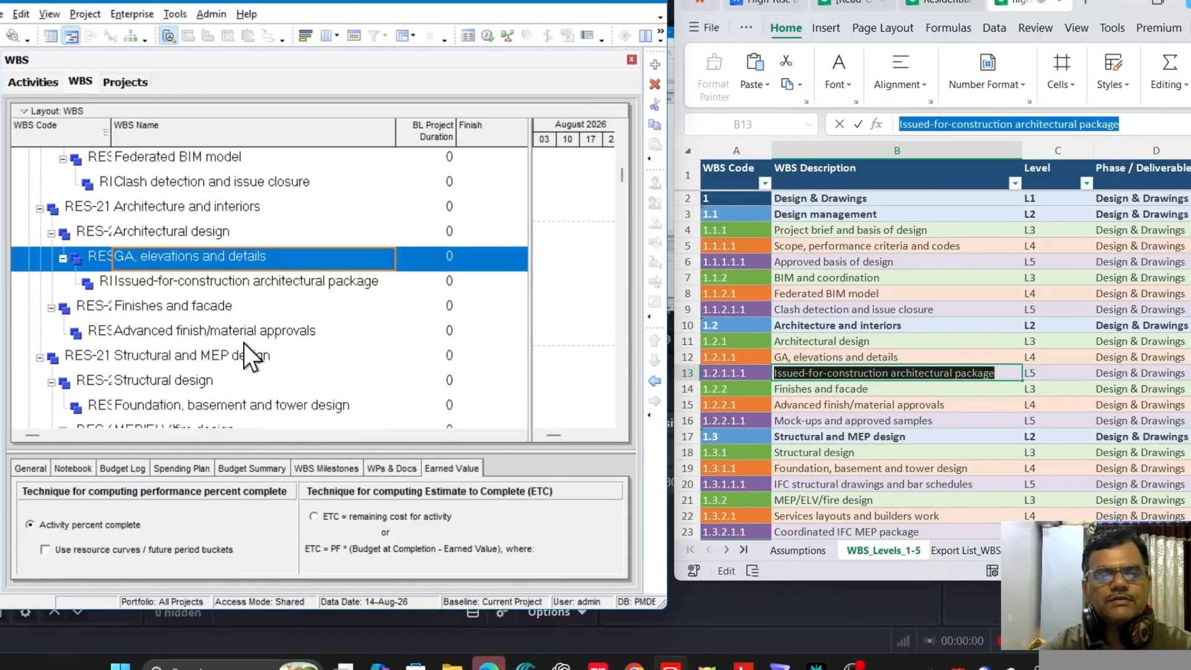
pyautogui.click(846, 404)
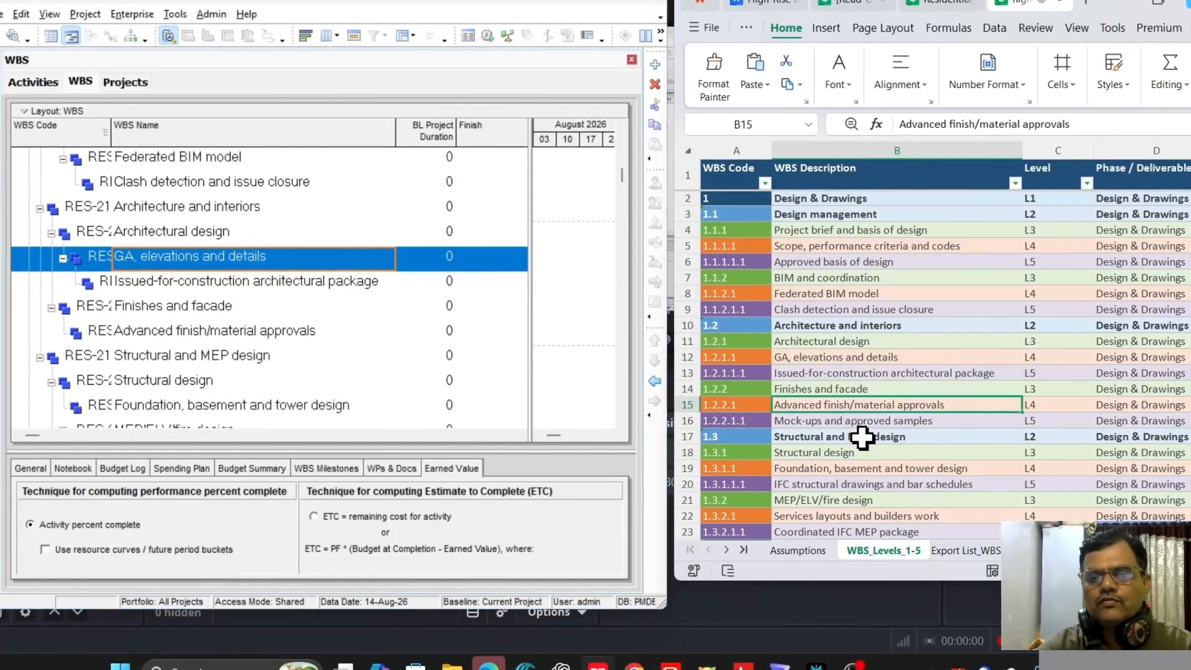
pyautogui.click(849, 421)
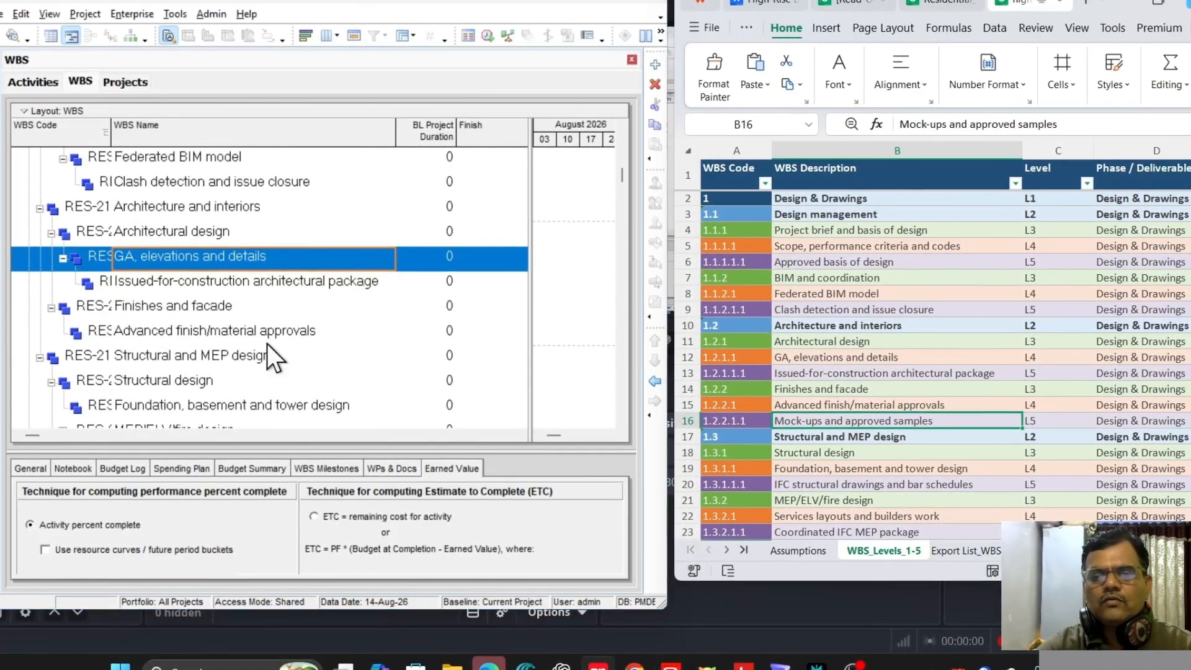
pyautogui.click(202, 305)
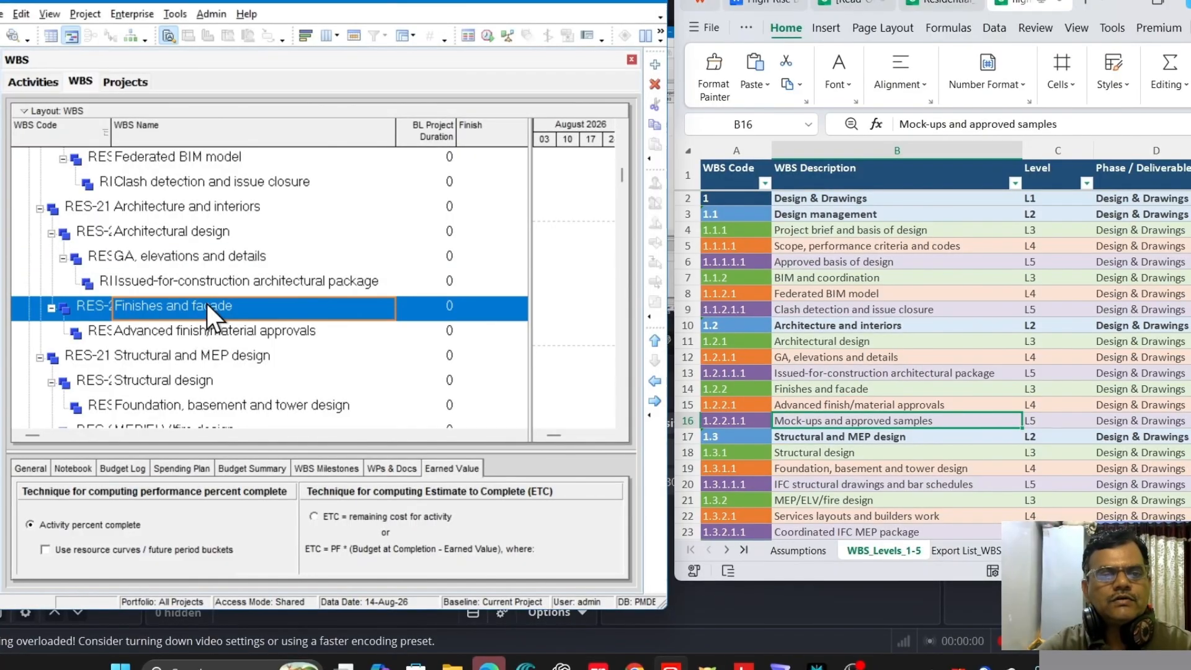
pyautogui.click(280, 332)
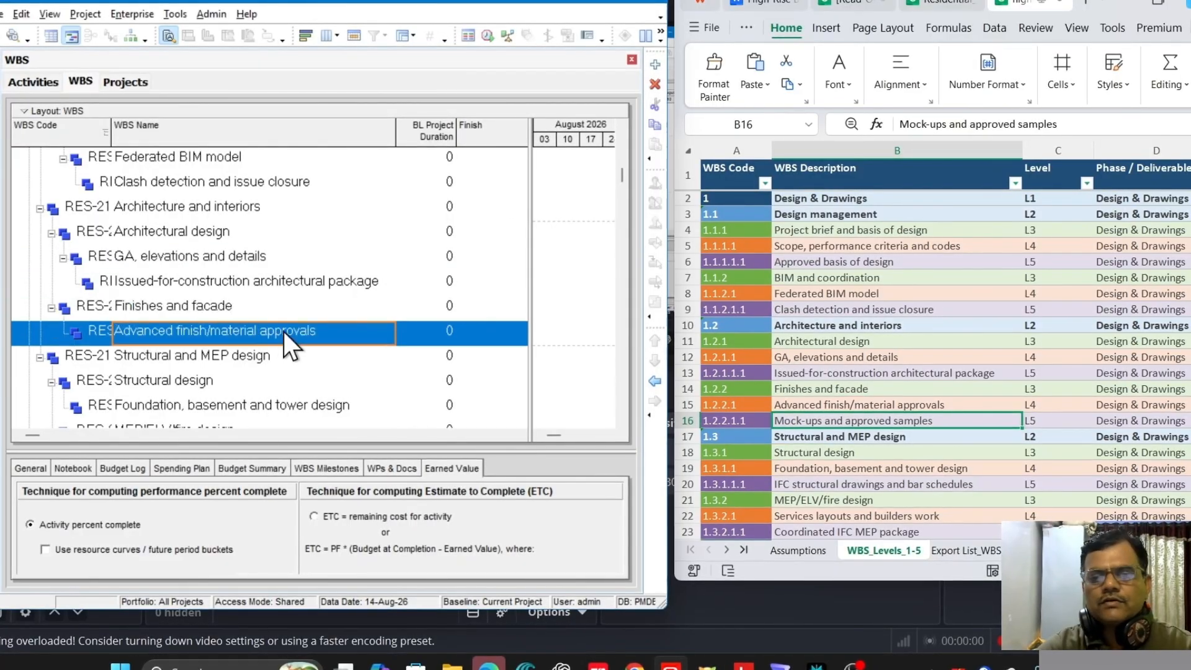
pyautogui.click(655, 63)
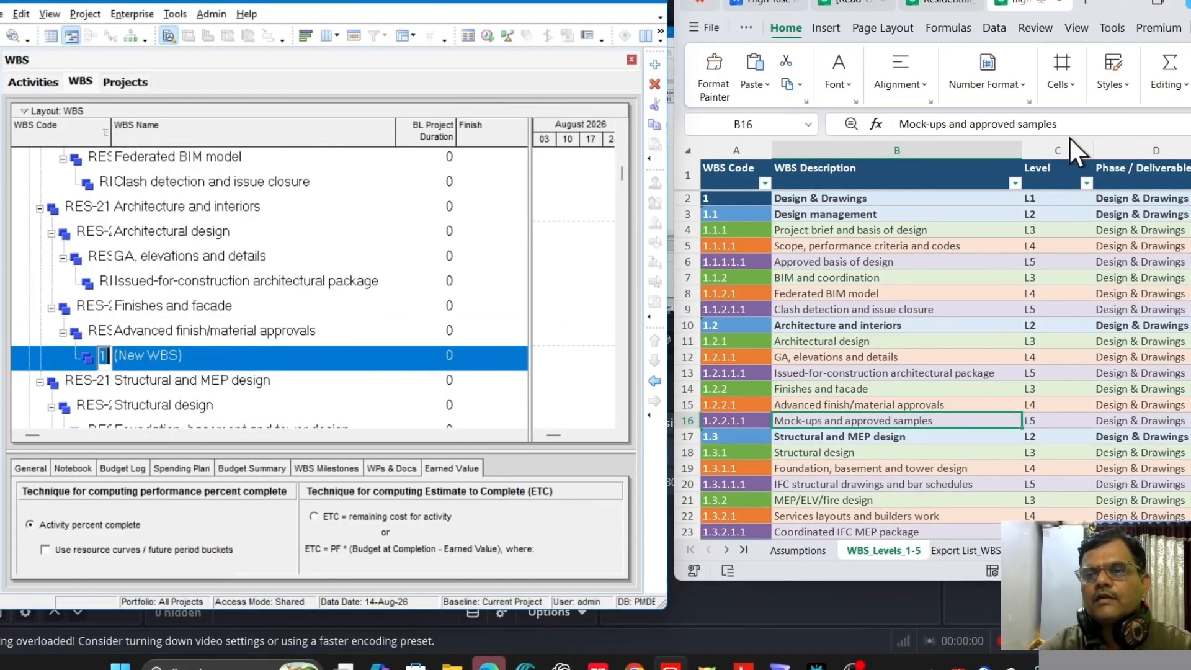
pyautogui.moveTo(1057, 124); pyautogui.dragTo(865, 124)
pyautogui.hotkey('ctrl', 'c')
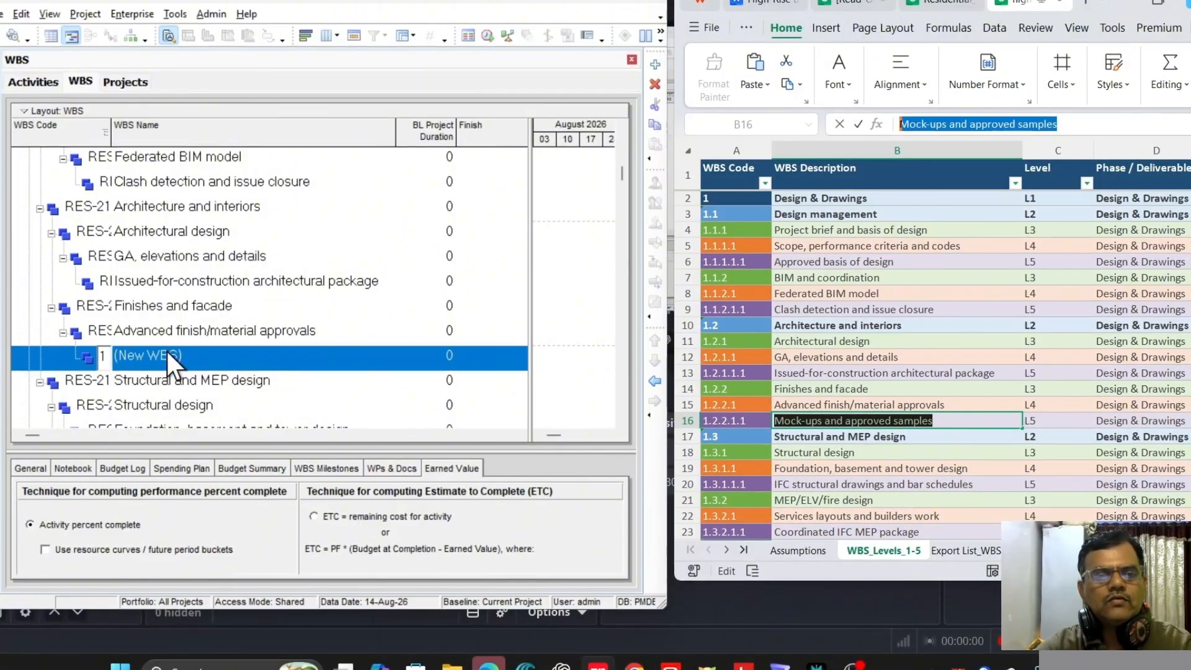
pyautogui.click(194, 359)
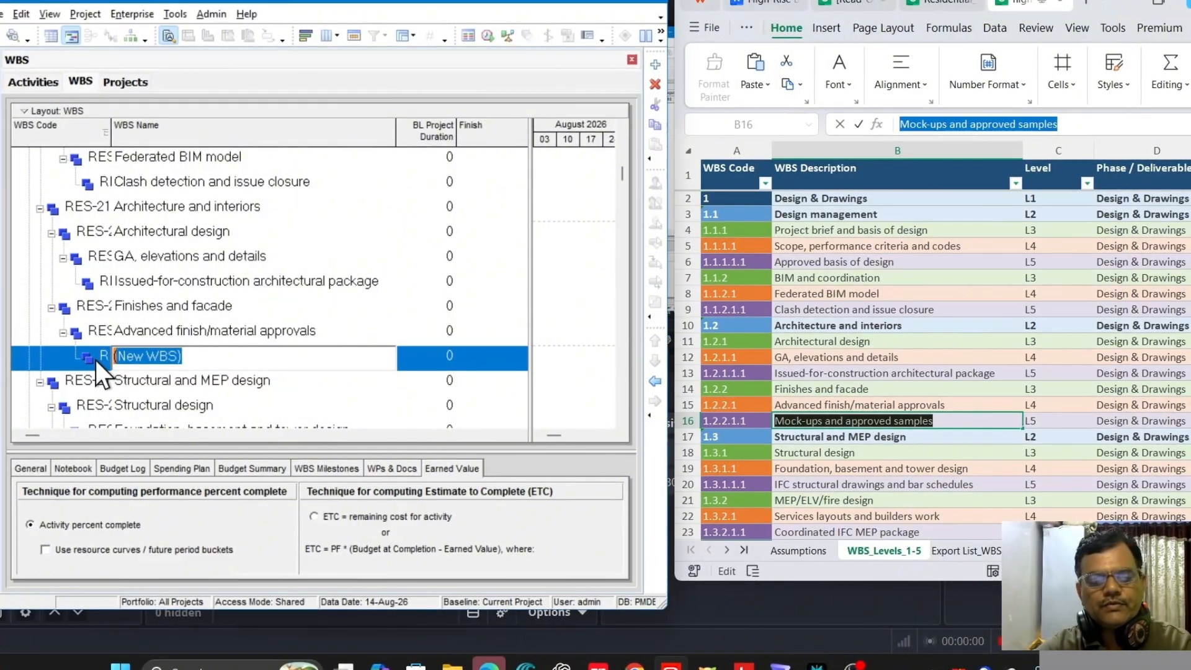
pyautogui.hotkey('ctrl', 'v')
pyautogui.click(231, 331)
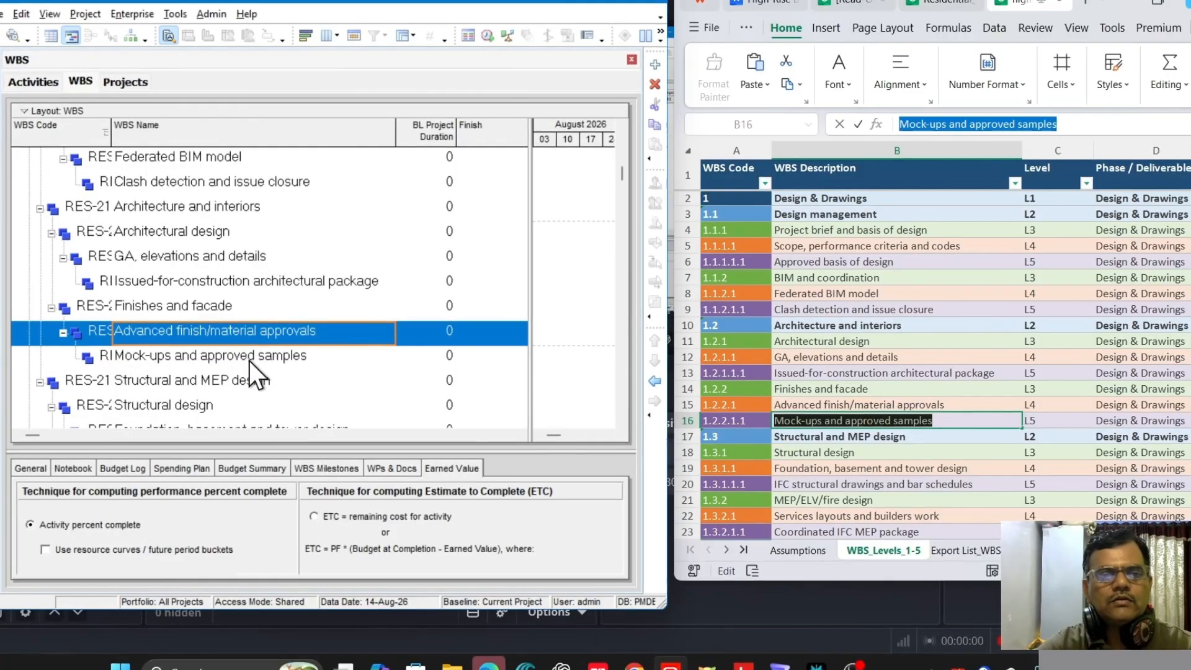
# Step: Add a WBS element under Foundation, basement and tower design and name it "IFC structural drawings and bar schedules", copied from worksheet item 1.3.1.1.1
pyautogui.click(248, 356)
pyautogui.scroll(-1, 289, 363)
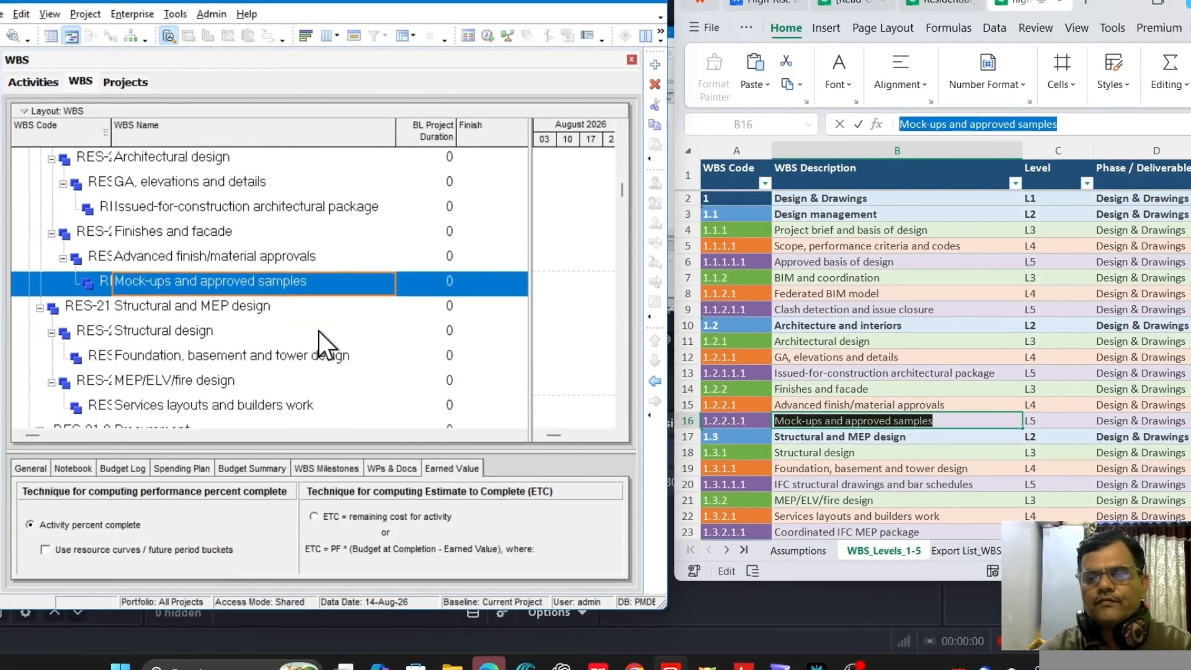
pyautogui.scroll(-1, 325, 336)
pyautogui.click(217, 283)
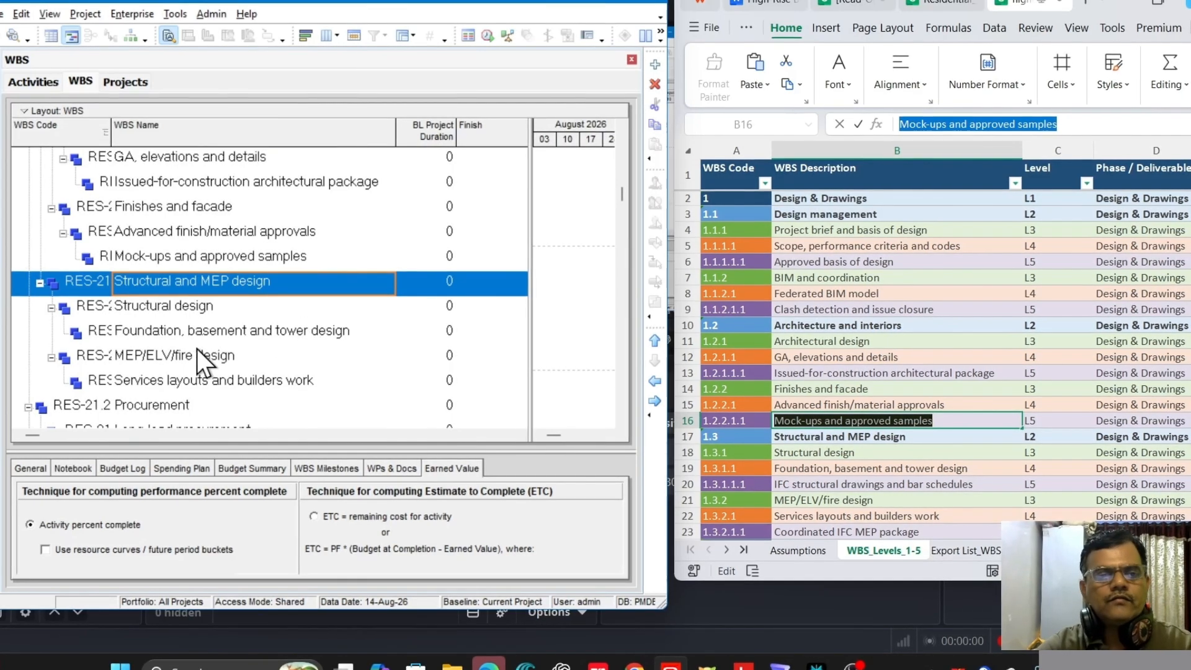
pyautogui.click(270, 340)
pyautogui.click(888, 452)
pyautogui.scroll(-3, 897, 451)
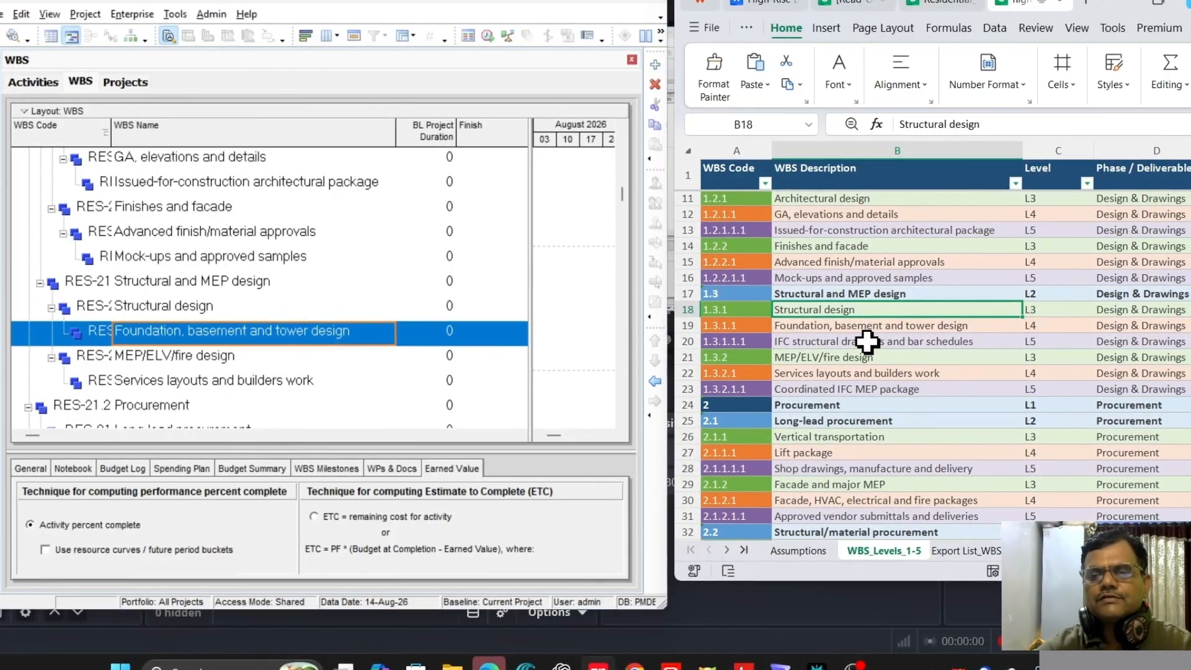
pyautogui.click(879, 341)
pyautogui.moveTo(1115, 122); pyautogui.dragTo(867, 124)
pyautogui.hotkey('ctrl', 'c')
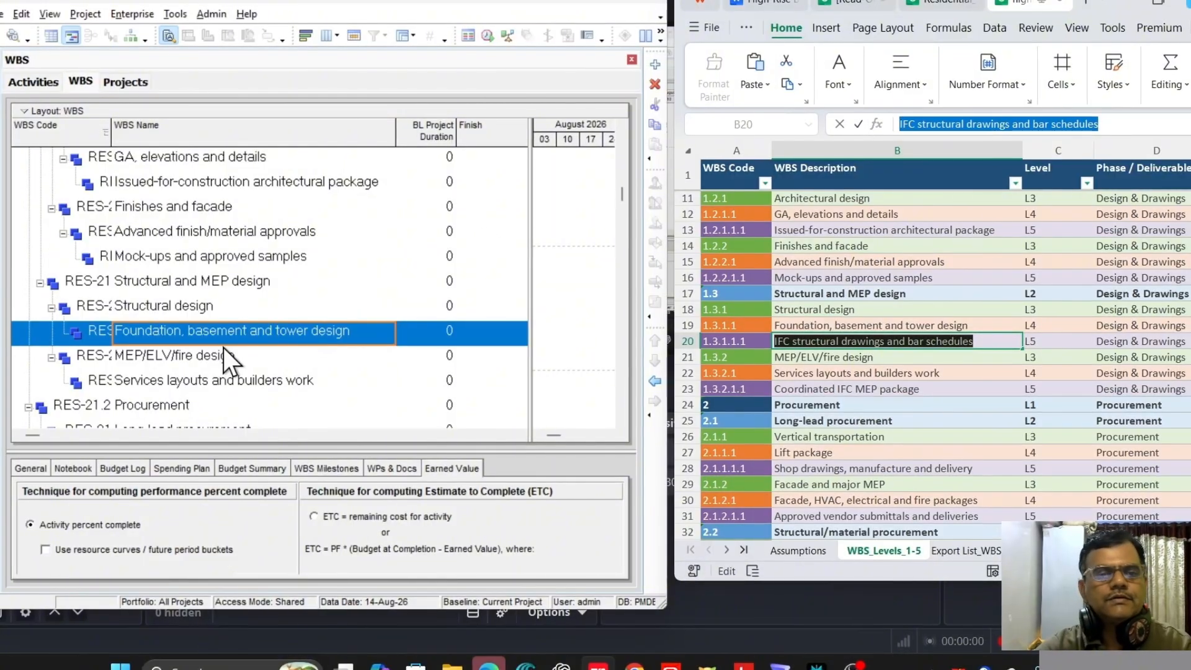
pyautogui.click(656, 64)
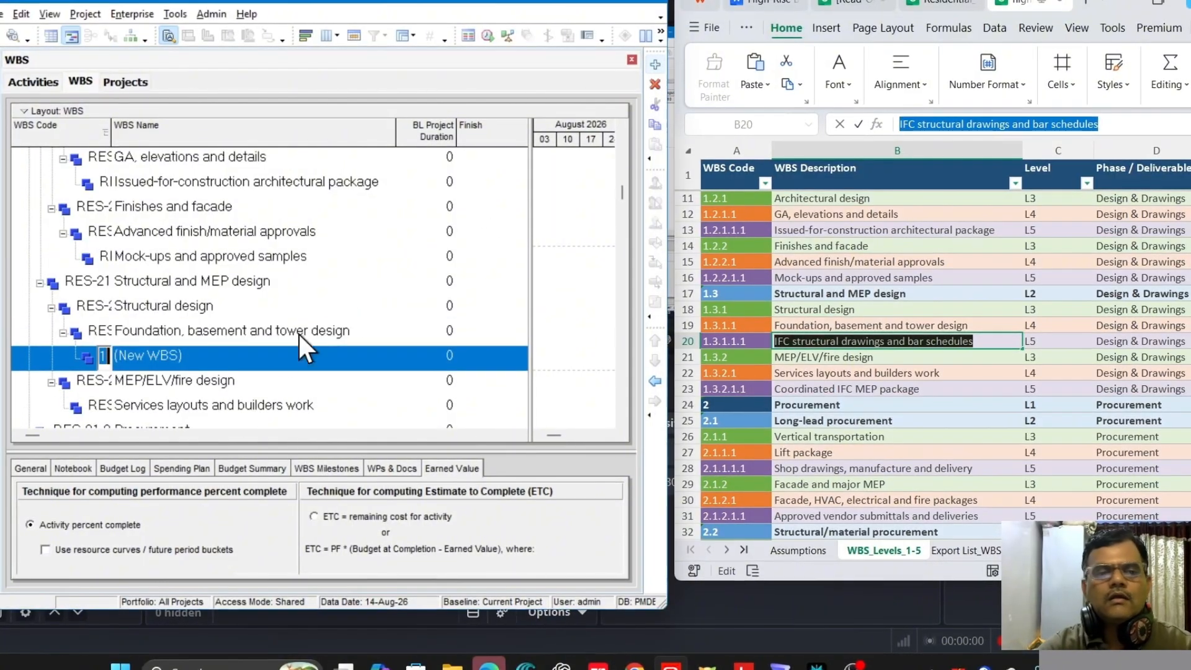
pyautogui.click(259, 353)
pyautogui.hotkey('ctrl', 'v')
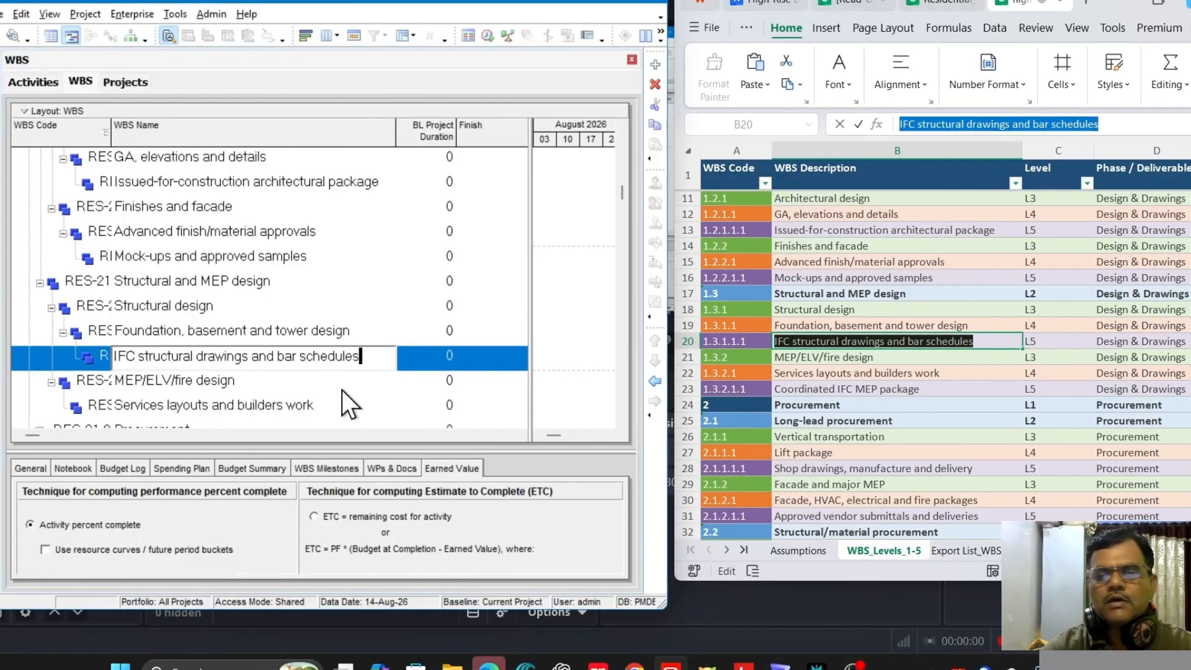
pyautogui.click(199, 379)
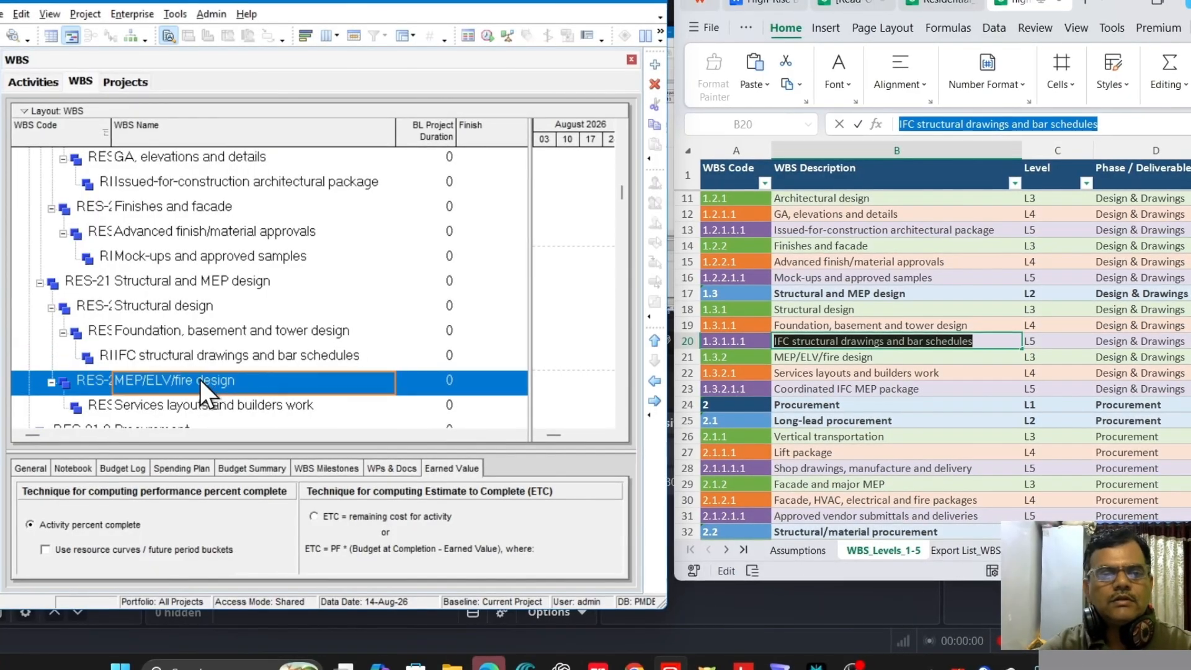
# Step: Add a WBS element under Services layouts and builders work and name it "Coordinated IFC MEP package", copied from worksheet item 1.3.2.1.1
pyautogui.scroll(-2, 258, 385)
pyautogui.click(248, 333)
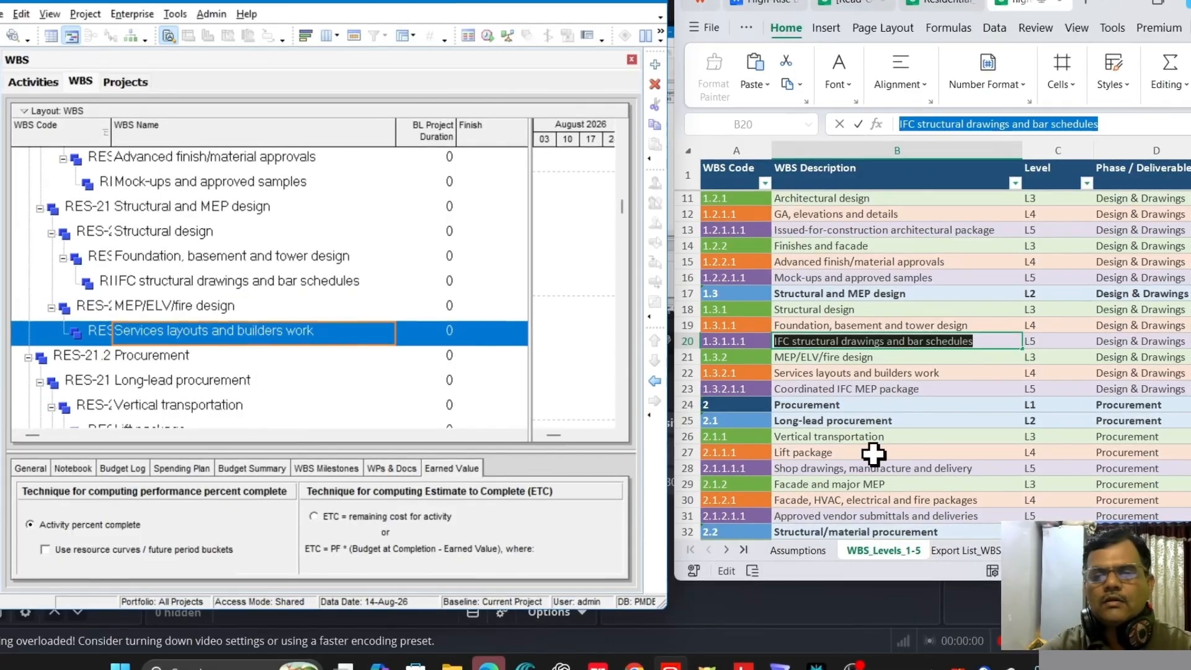
pyautogui.click(842, 395)
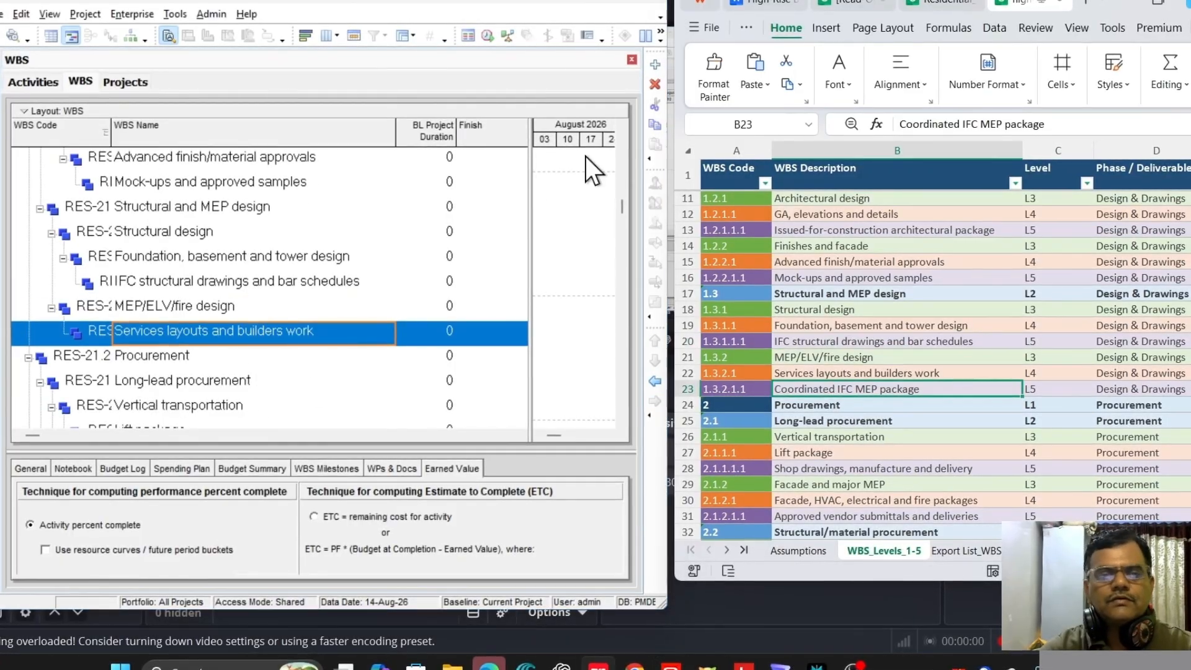
pyautogui.click(656, 61)
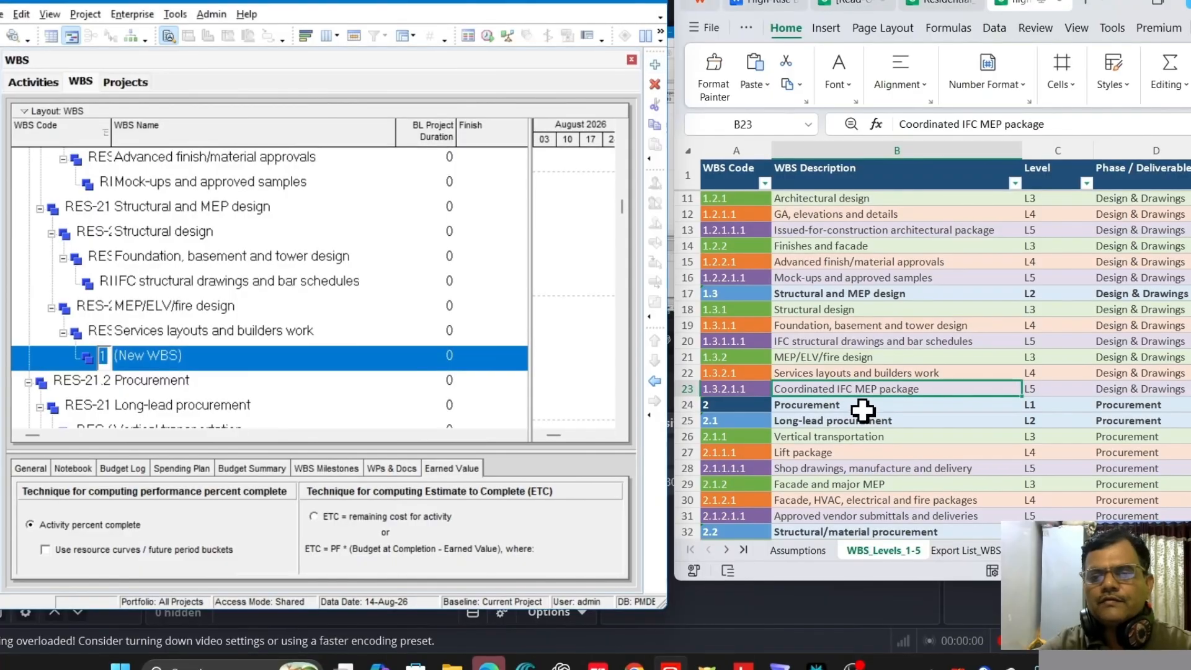
pyautogui.moveTo(1072, 127); pyautogui.dragTo(727, 142)
pyautogui.hotkey('ctrl', 'c')
pyautogui.click(189, 352)
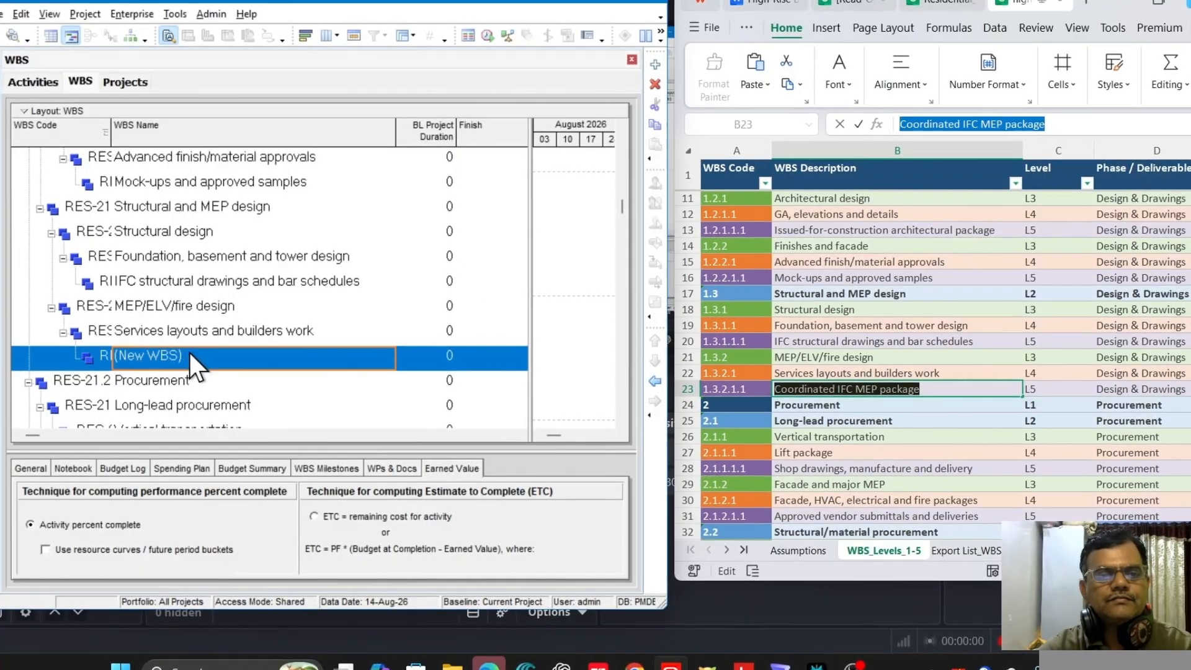
pyautogui.hotkey('ctrl', 'v')
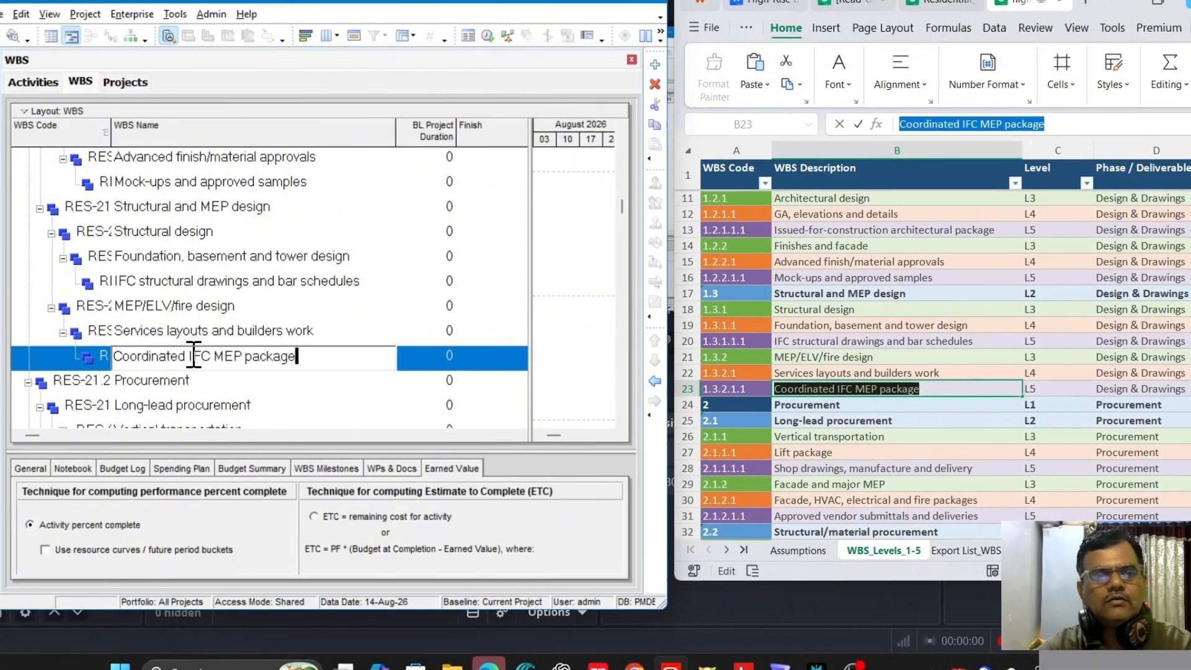
pyautogui.click(226, 335)
# Step: Add a WBS element under Lift package in Procurement and name it "Shop drawings, manufacture and delivery", copied from worksheet item 2.1.1.1.1
pyautogui.scroll(-1, 242, 354)
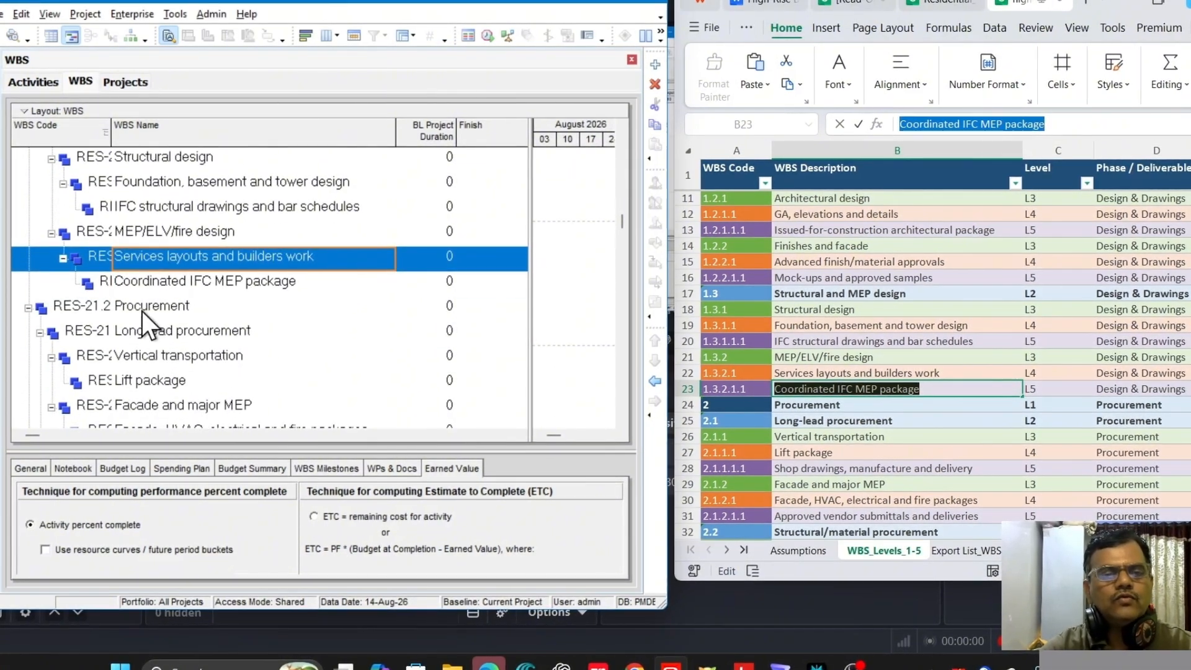
pyautogui.click(181, 309)
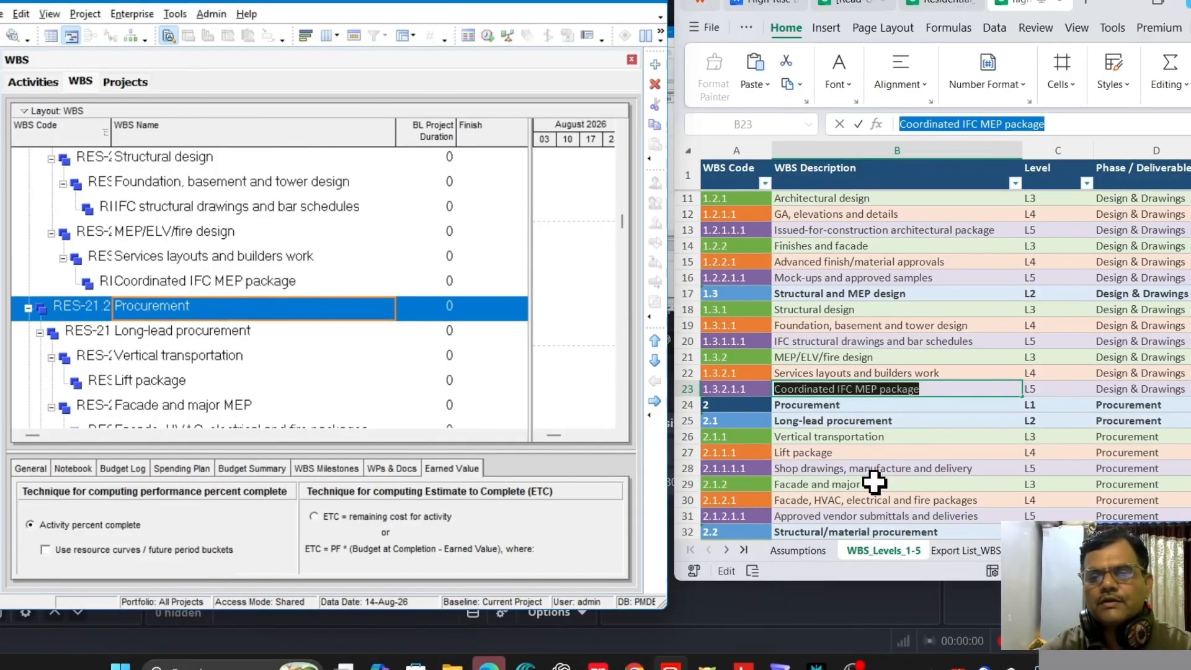
pyautogui.click(872, 433)
pyautogui.scroll(-3, 872, 434)
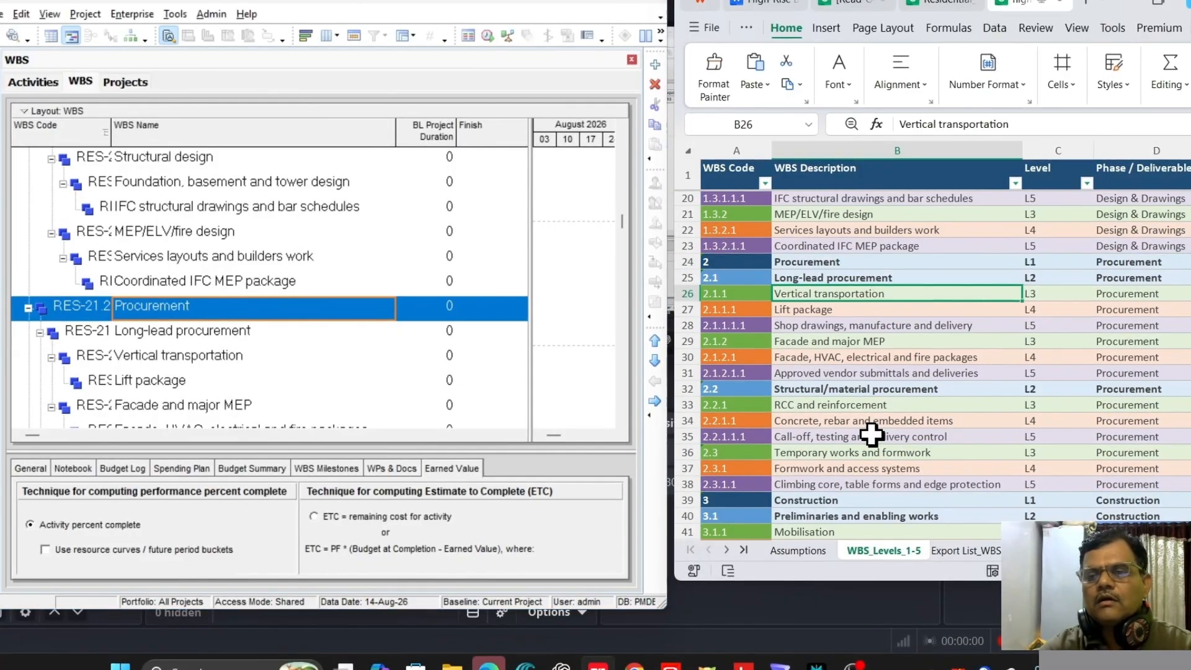
pyautogui.click(797, 327)
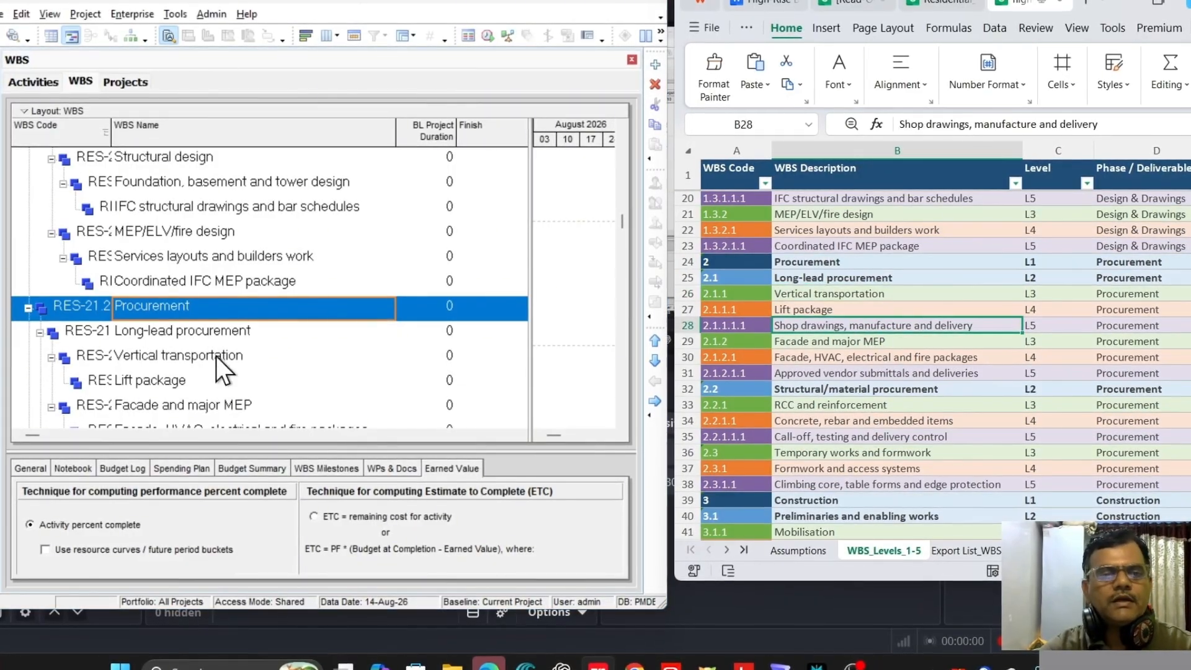
pyautogui.click(213, 381)
pyautogui.scroll(-1, 248, 372)
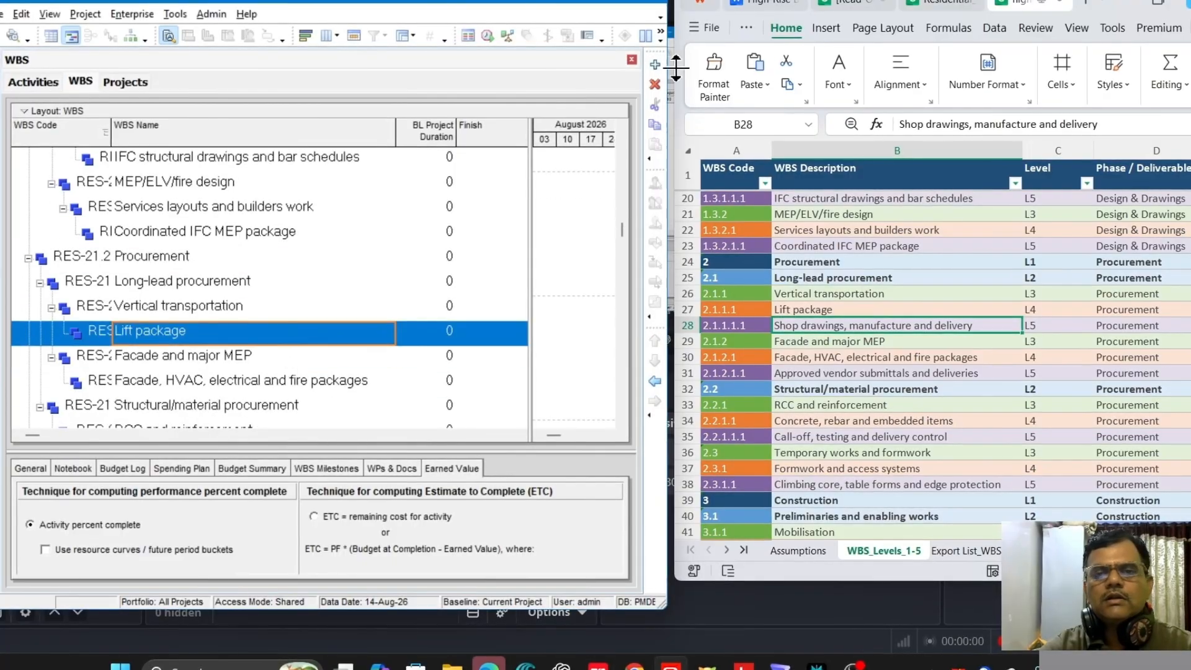
pyautogui.click(655, 64)
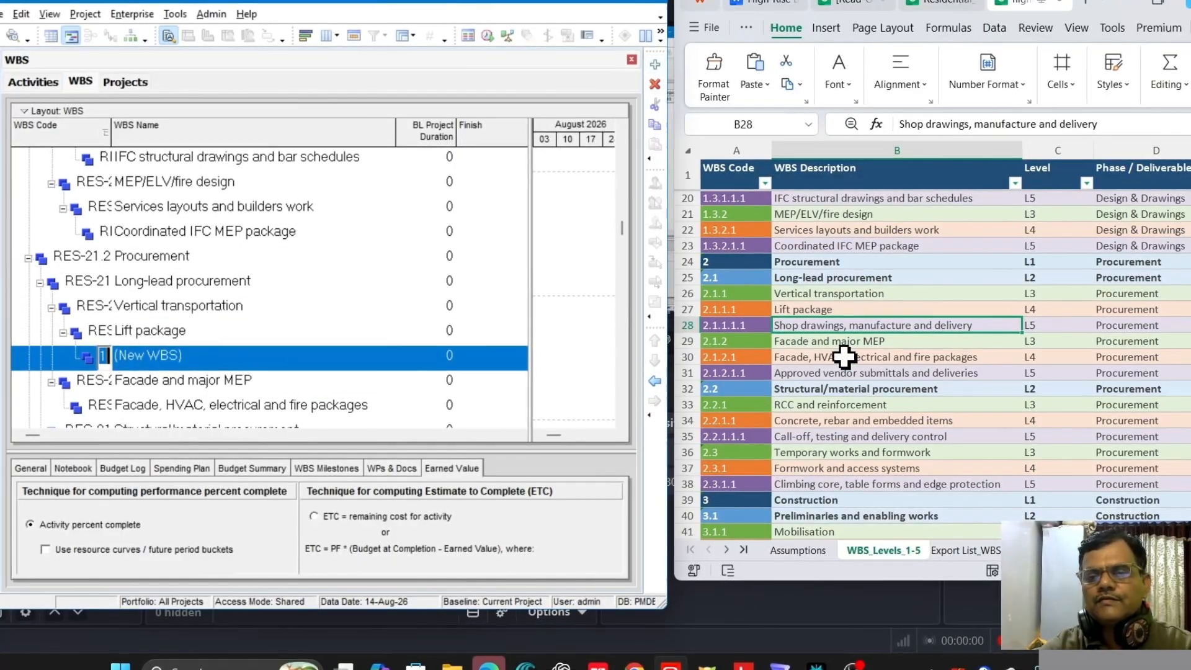
pyautogui.moveTo(1117, 124); pyautogui.dragTo(851, 123)
pyautogui.hotkey('ctrl', 'c')
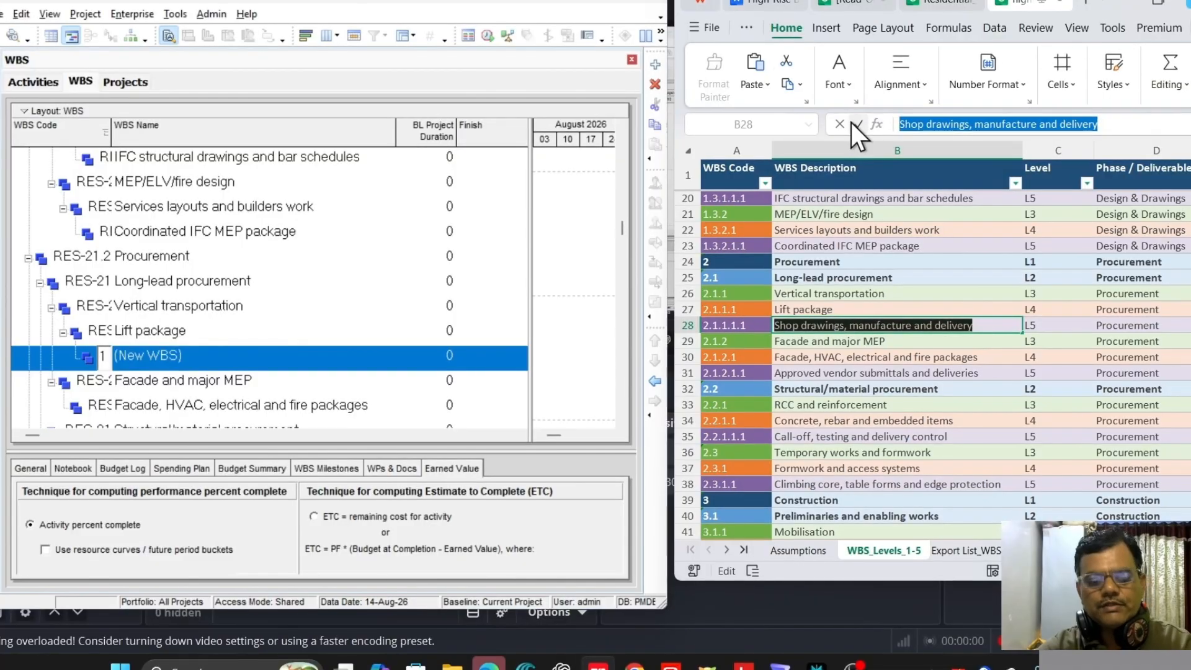
pyautogui.click(210, 352)
pyautogui.moveTo(237, 357); pyautogui.dragTo(109, 358)
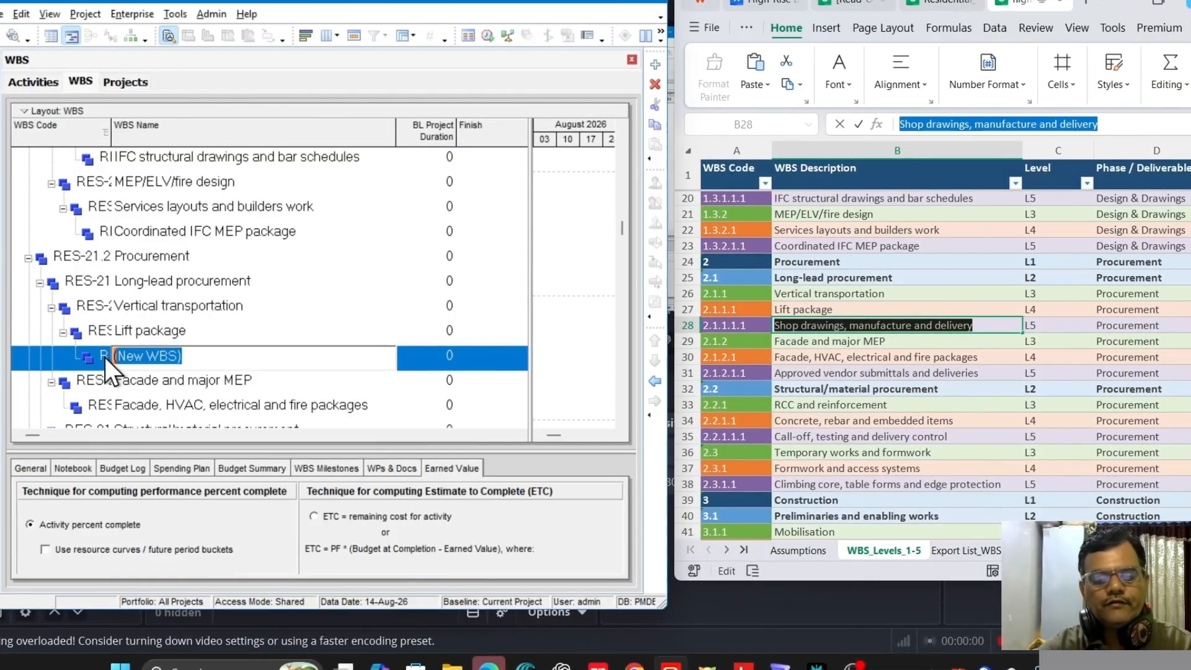
pyautogui.hotkey('ctrl', 'v')
pyautogui.click(199, 330)
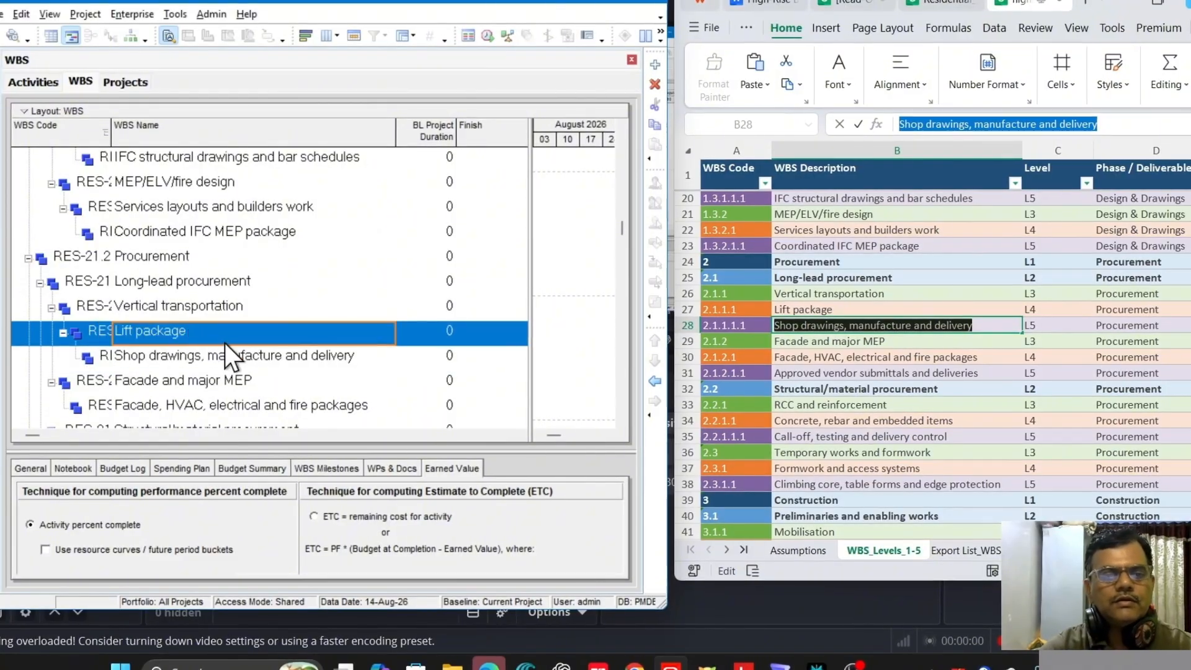
# Step: Add a WBS element under Facade, HVAC, electrical and fire packages and name it "Approved vendor submittals and deliveries", copied from worksheet item 2.1.2.1.1
pyautogui.scroll(-2, 233, 344)
pyautogui.click(213, 285)
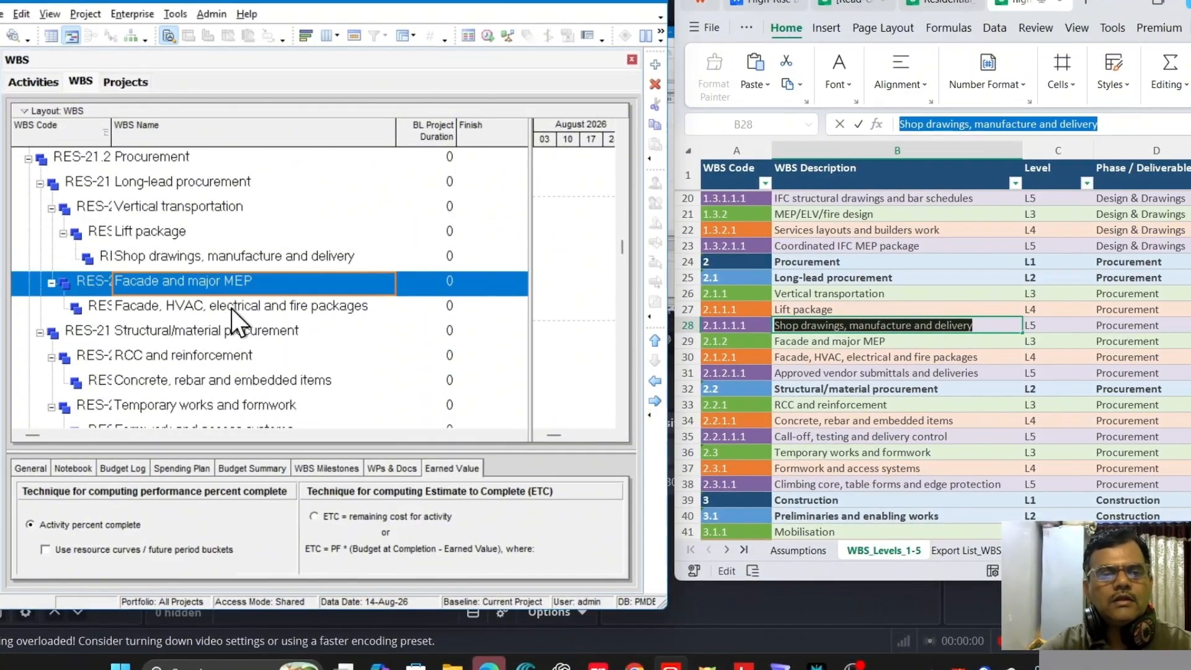
pyautogui.click(232, 308)
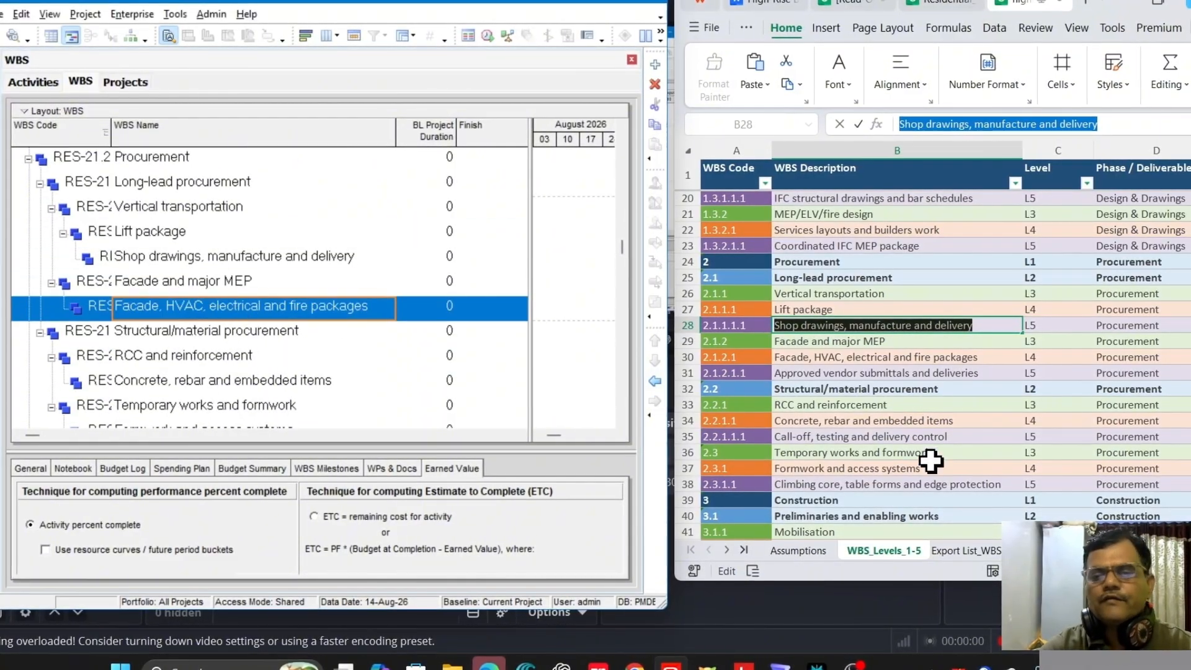
pyautogui.click(877, 374)
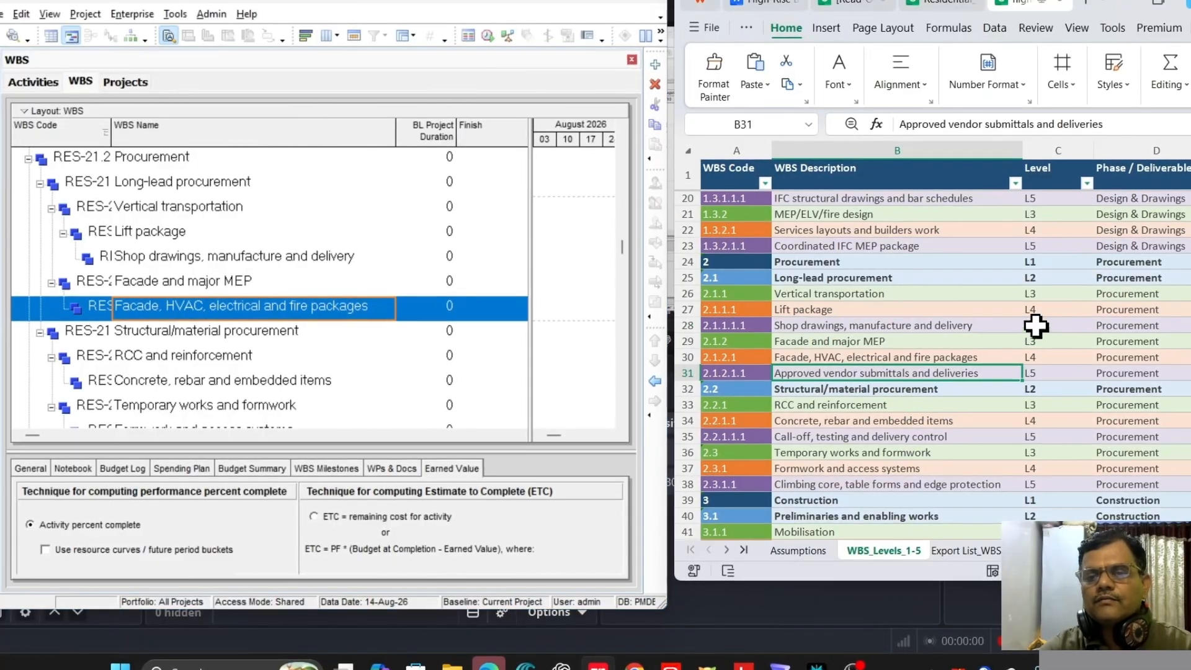
pyautogui.moveTo(1127, 127); pyautogui.dragTo(864, 124)
pyautogui.hotkey('ctrl', 'c')
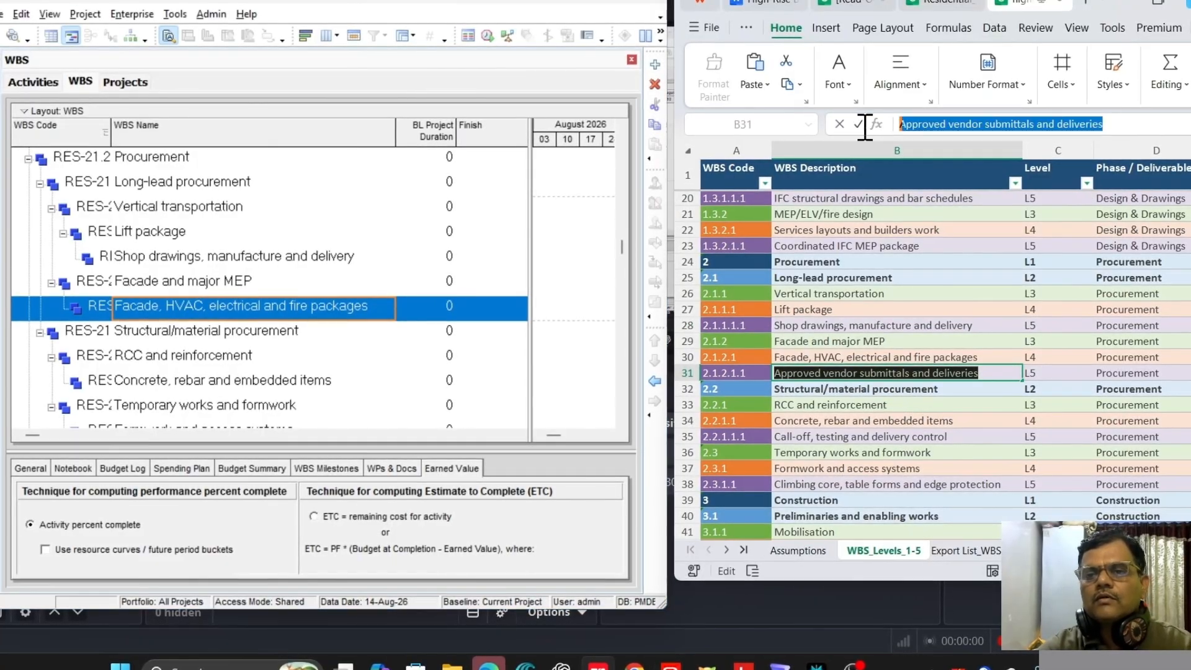
pyautogui.click(655, 64)
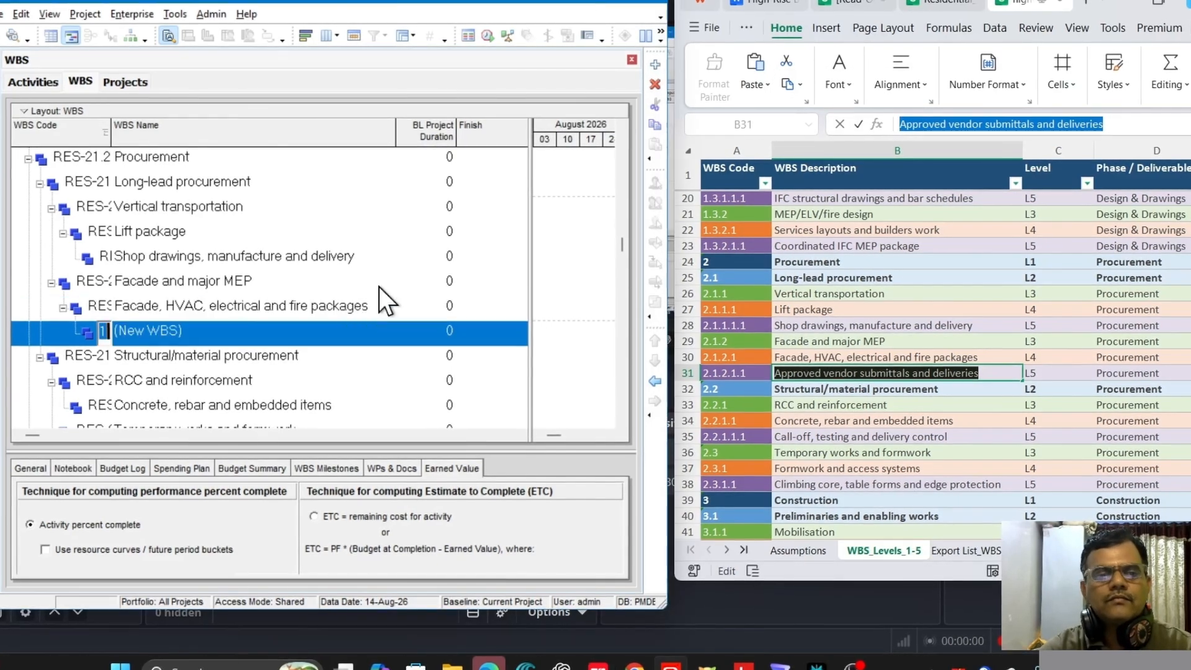
pyautogui.click(258, 329)
pyautogui.hotkey('ctrl', 'v')
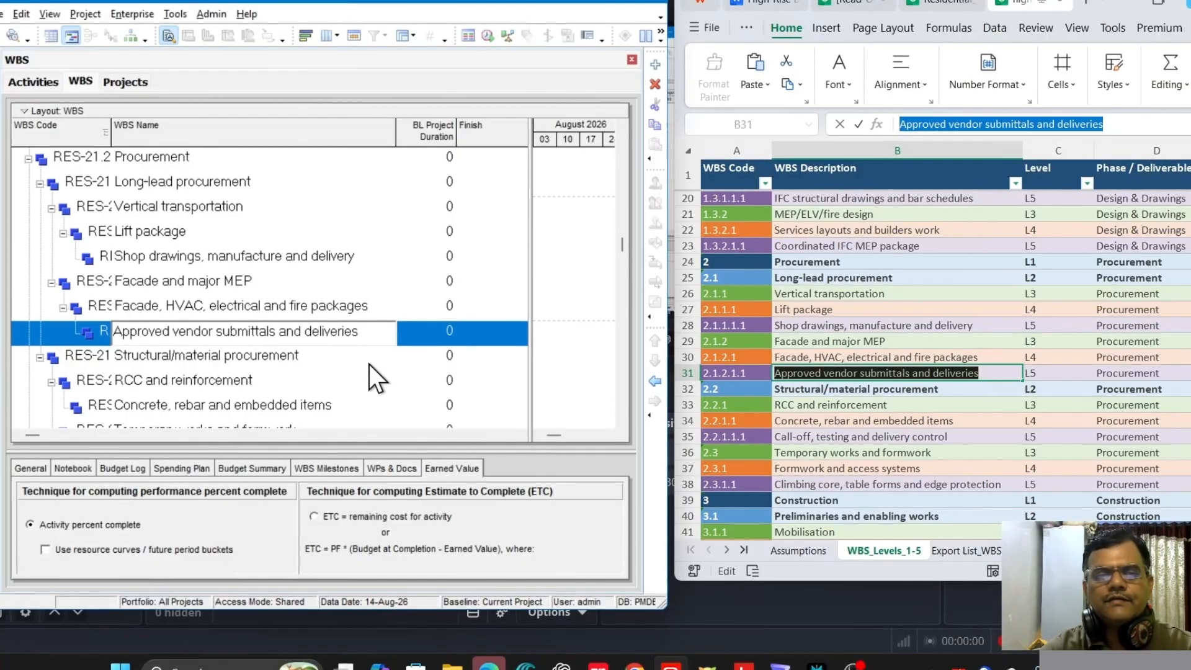
pyautogui.click(259, 357)
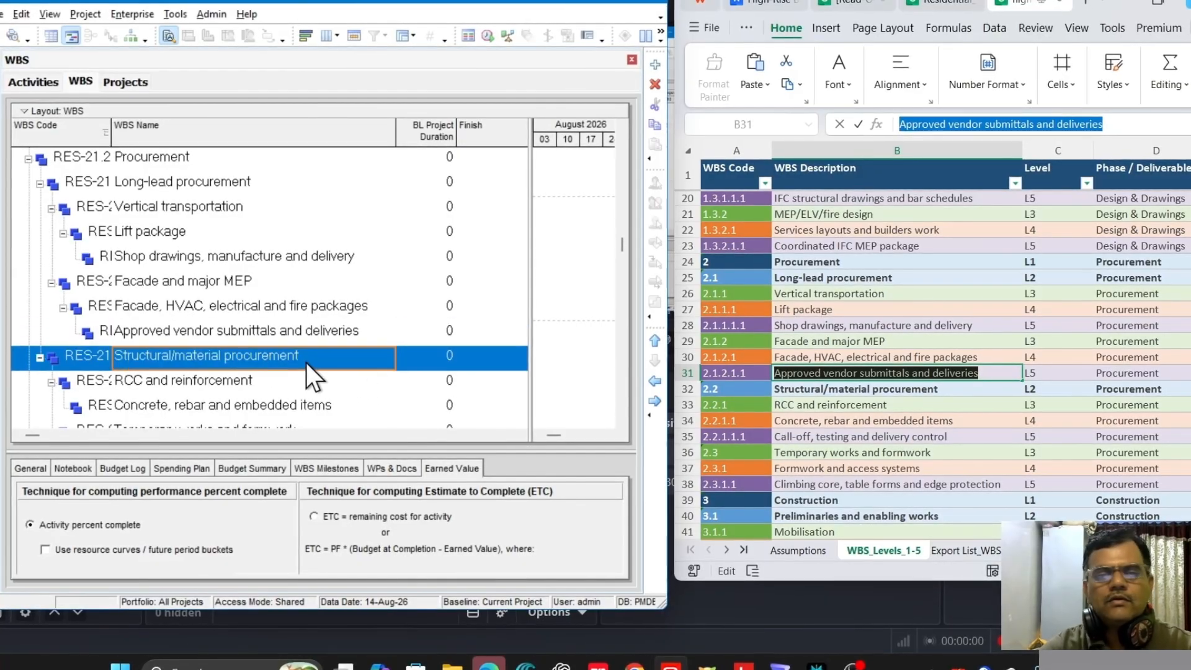
# Step: Add a WBS element under Concrete, rebar and embedded items and name it "Call-off, testing and delivery control", copied from worksheet item 2.2.1.1.1
pyautogui.click(864, 443)
pyautogui.scroll(-2, 864, 434)
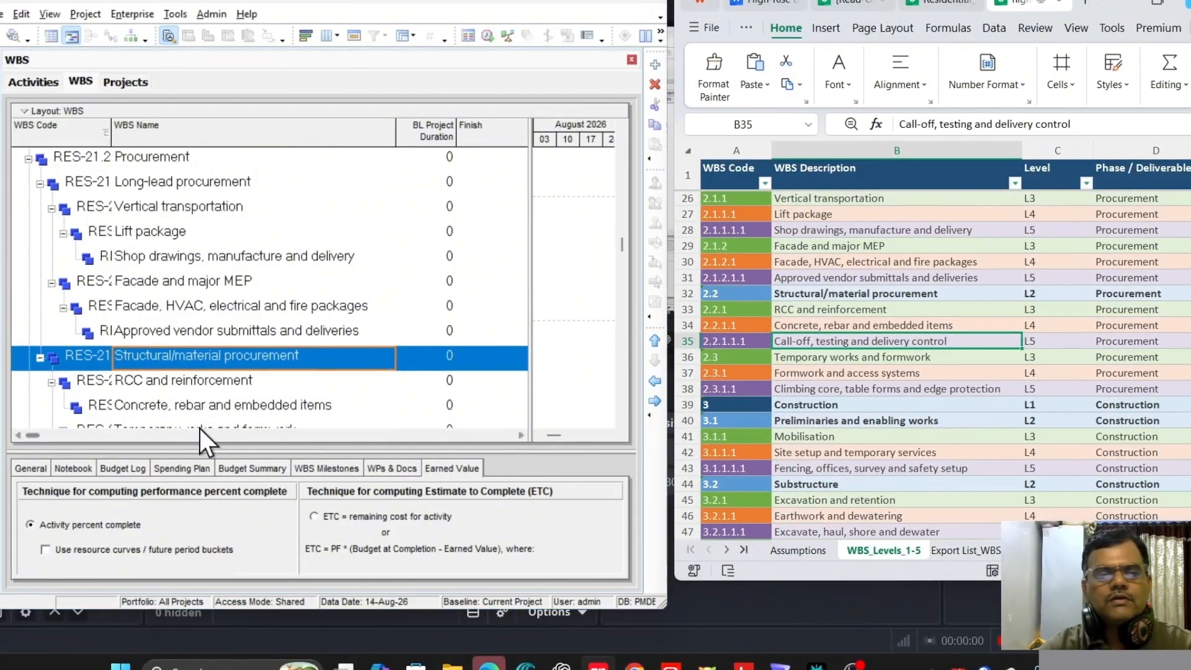
pyautogui.click(181, 387)
pyautogui.scroll(-1, 217, 389)
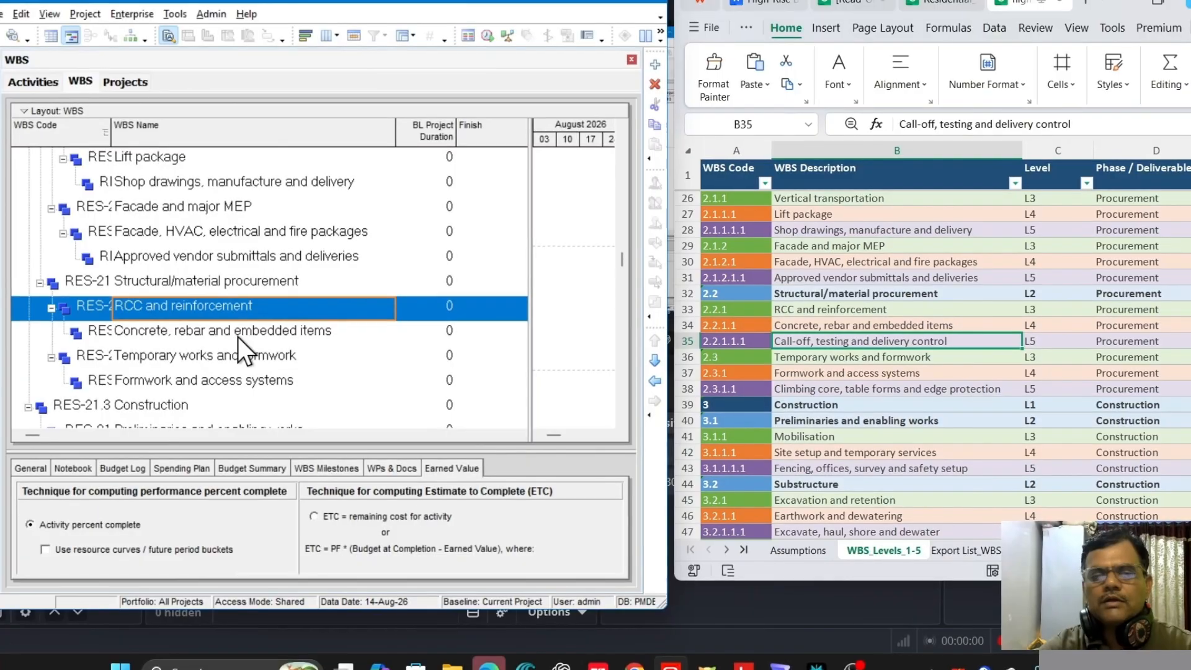
pyautogui.click(237, 337)
pyautogui.click(652, 64)
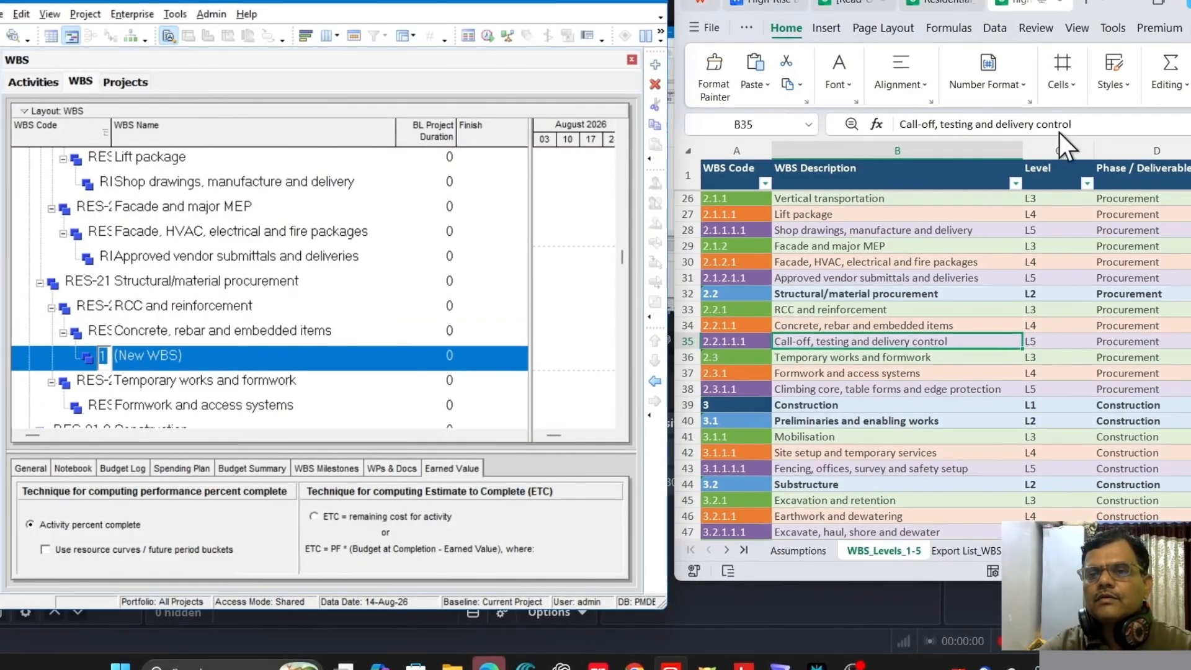
pyautogui.moveTo(1104, 124); pyautogui.dragTo(899, 124)
pyautogui.hotkey('ctrl', 'c')
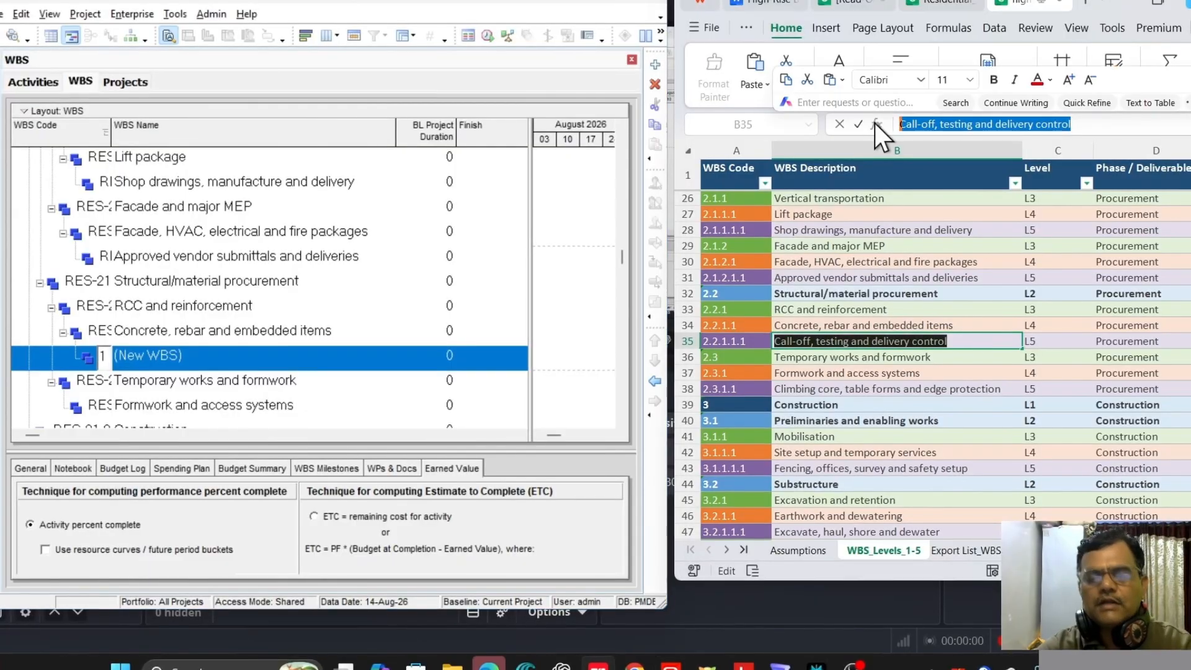
pyautogui.click(217, 354)
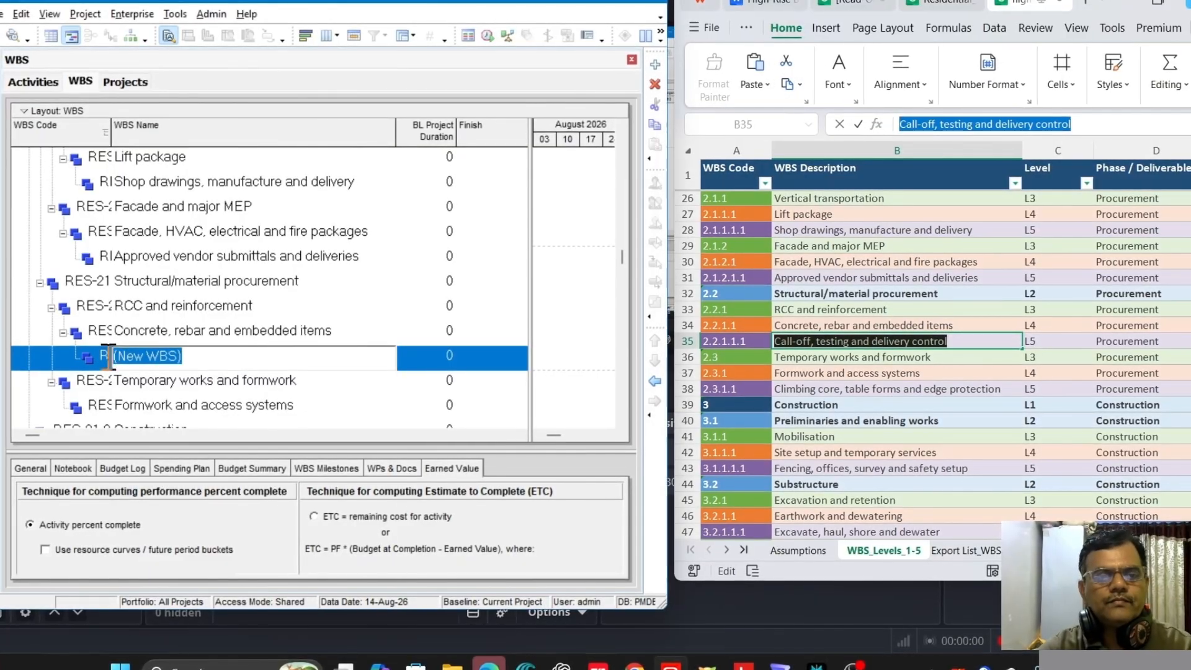
pyautogui.hotkey('ctrl', 'v')
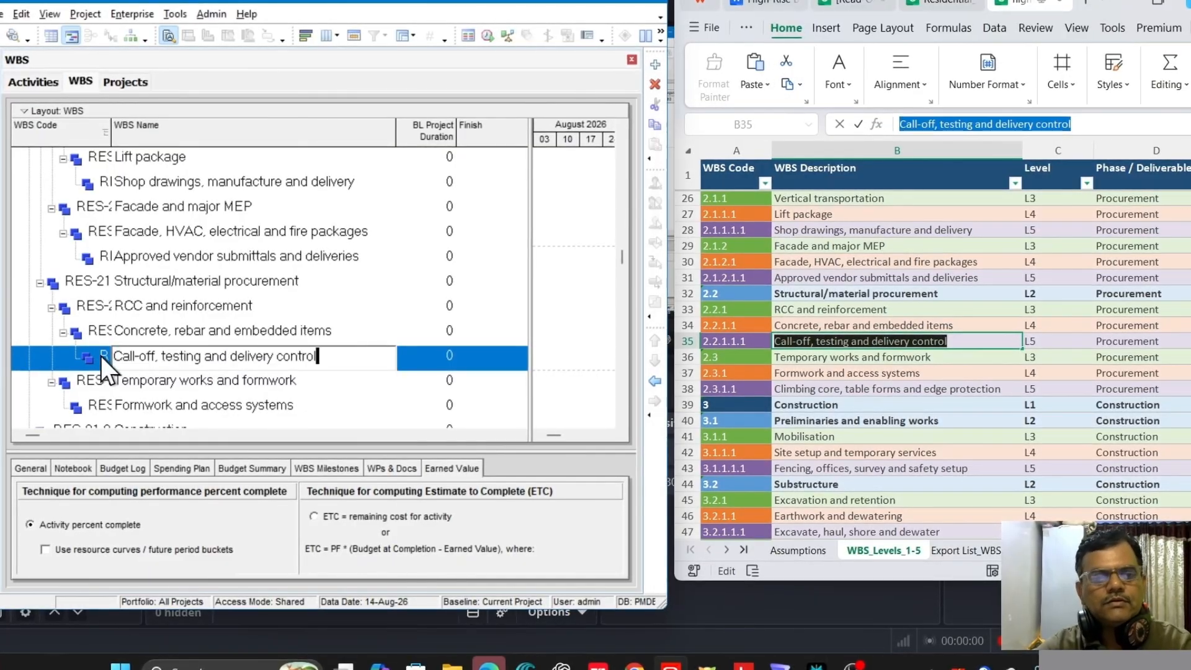
pyautogui.click(248, 336)
# Step: Add a WBS element under Formwork and access systems and name it "Climbing core, table forms and edge protection", copied from worksheet item 2.3.1.1
pyautogui.scroll(-2, 261, 377)
pyautogui.press('Down')
pyautogui.press('Down')
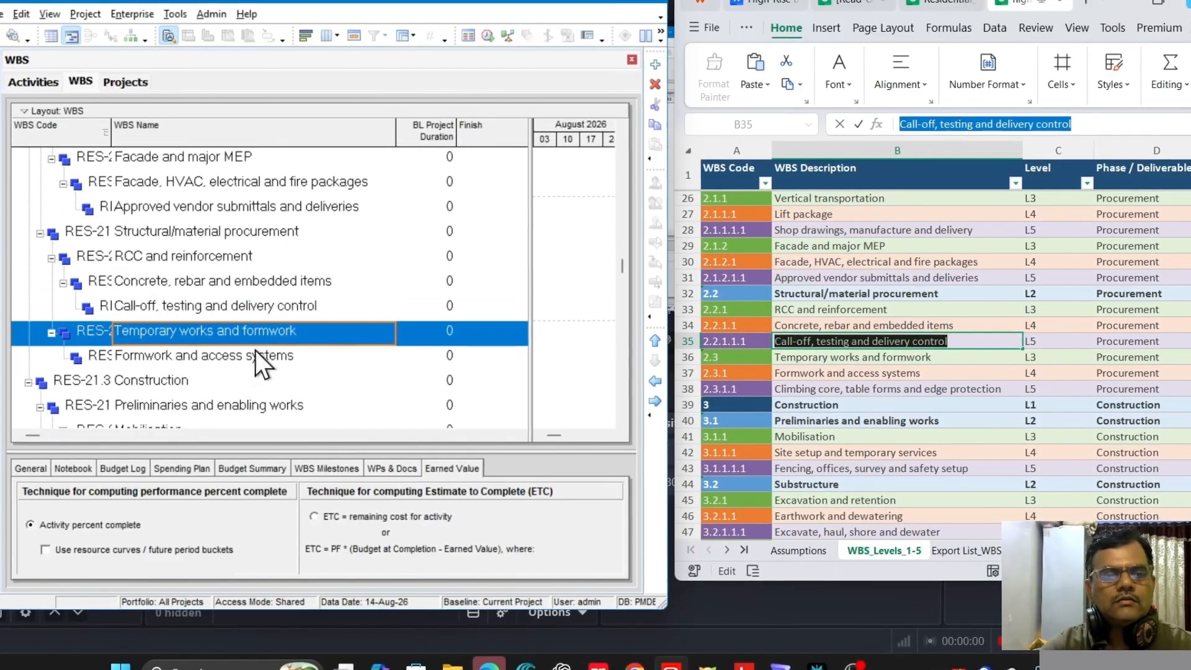
pyautogui.click(251, 355)
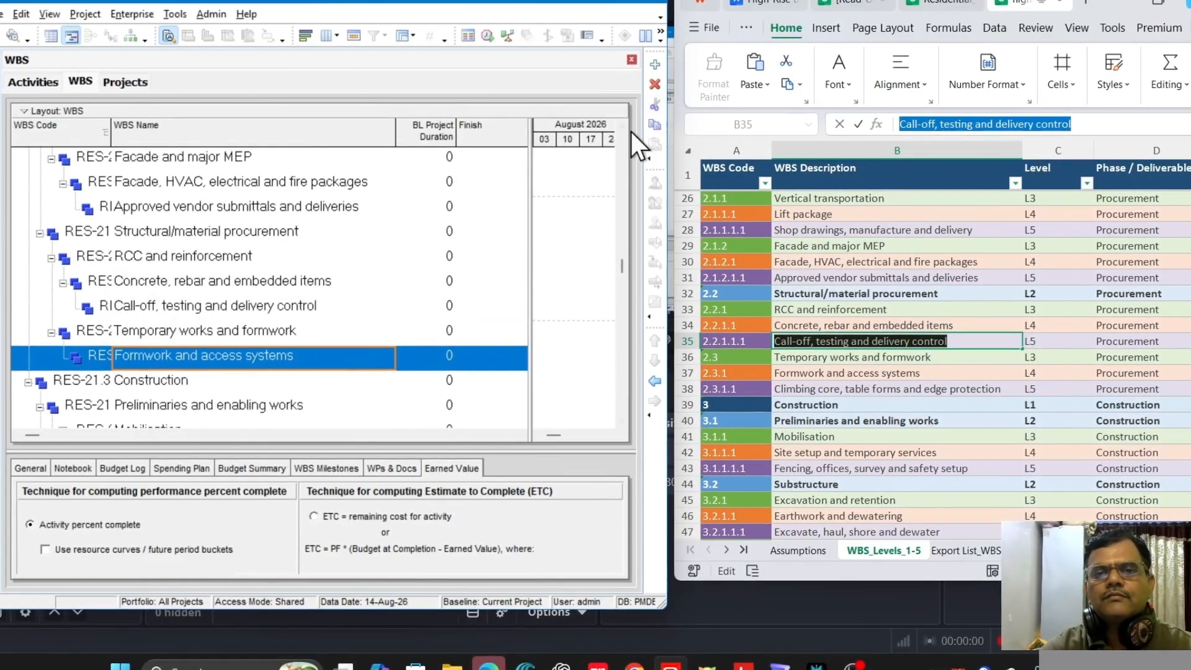
pyautogui.click(655, 67)
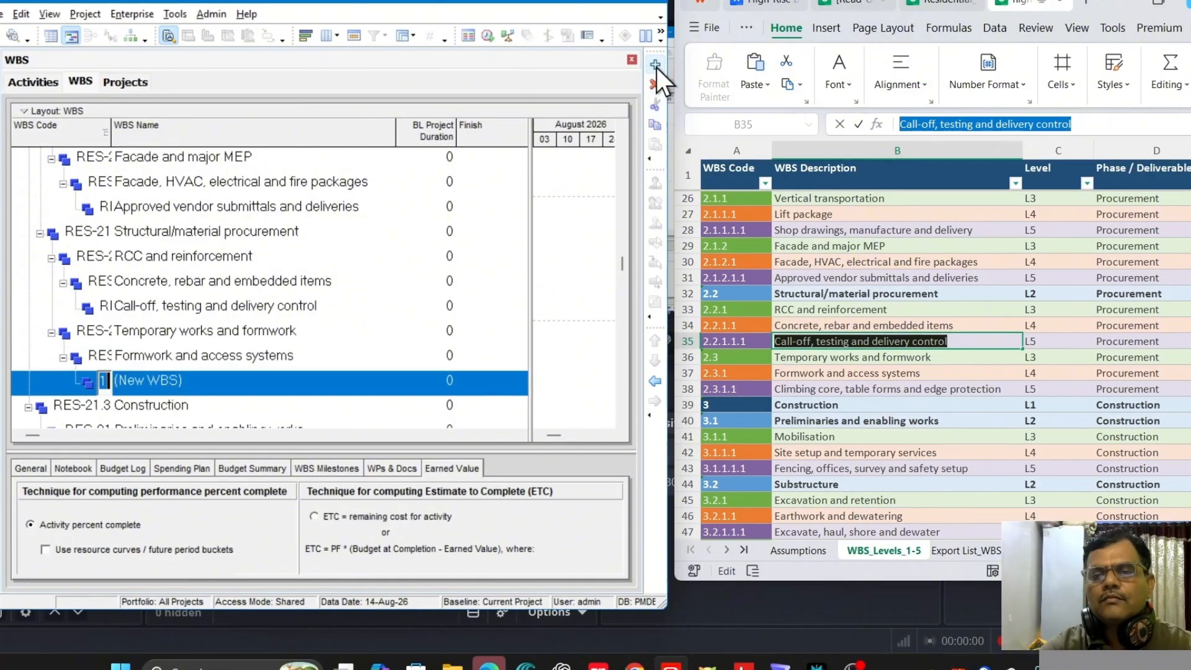
pyautogui.click(836, 387)
pyautogui.click(1122, 122)
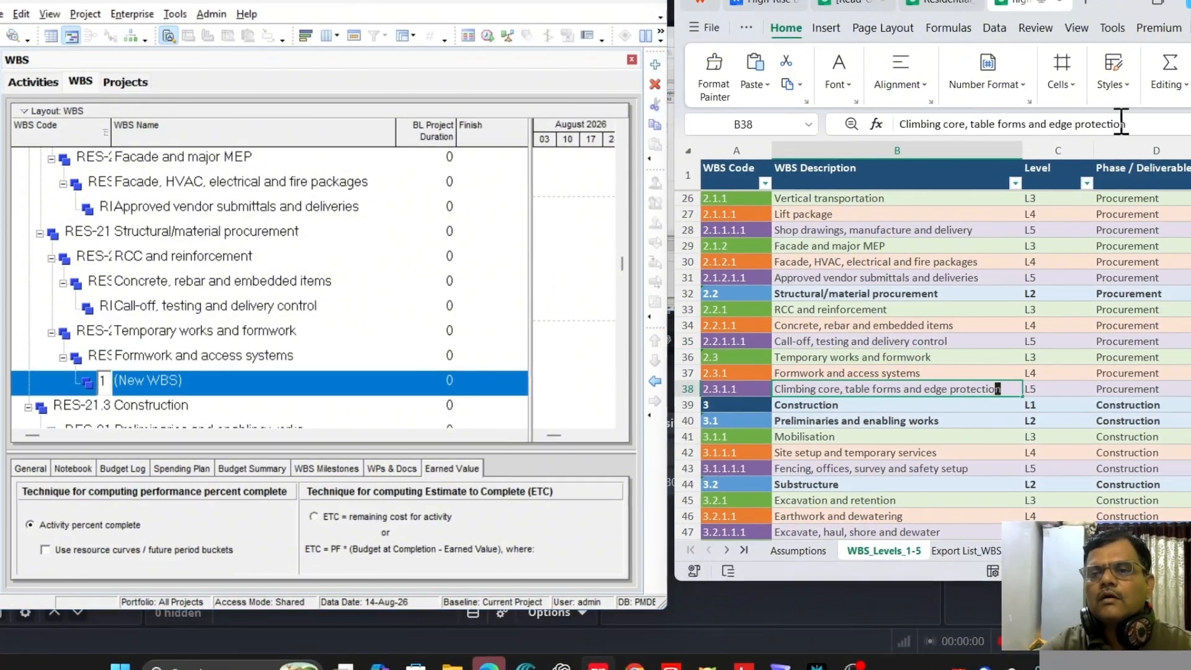
pyautogui.moveTo(1122, 122); pyautogui.dragTo(859, 118)
pyautogui.hotkey('ctrl', 'c')
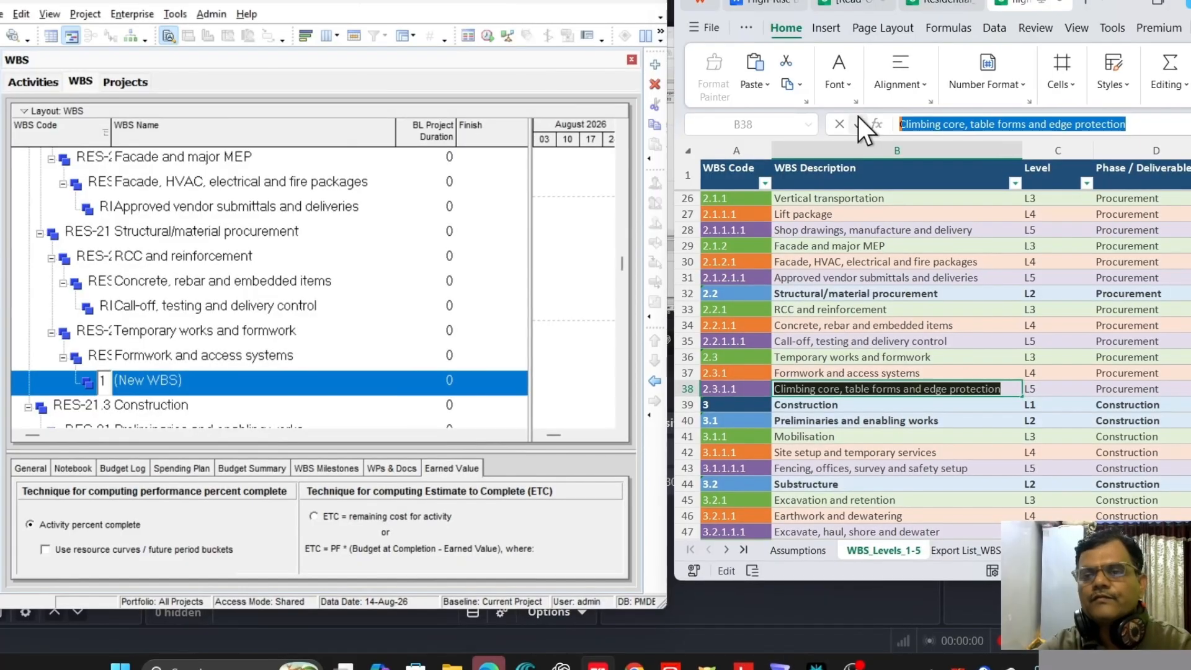
pyautogui.click(191, 379)
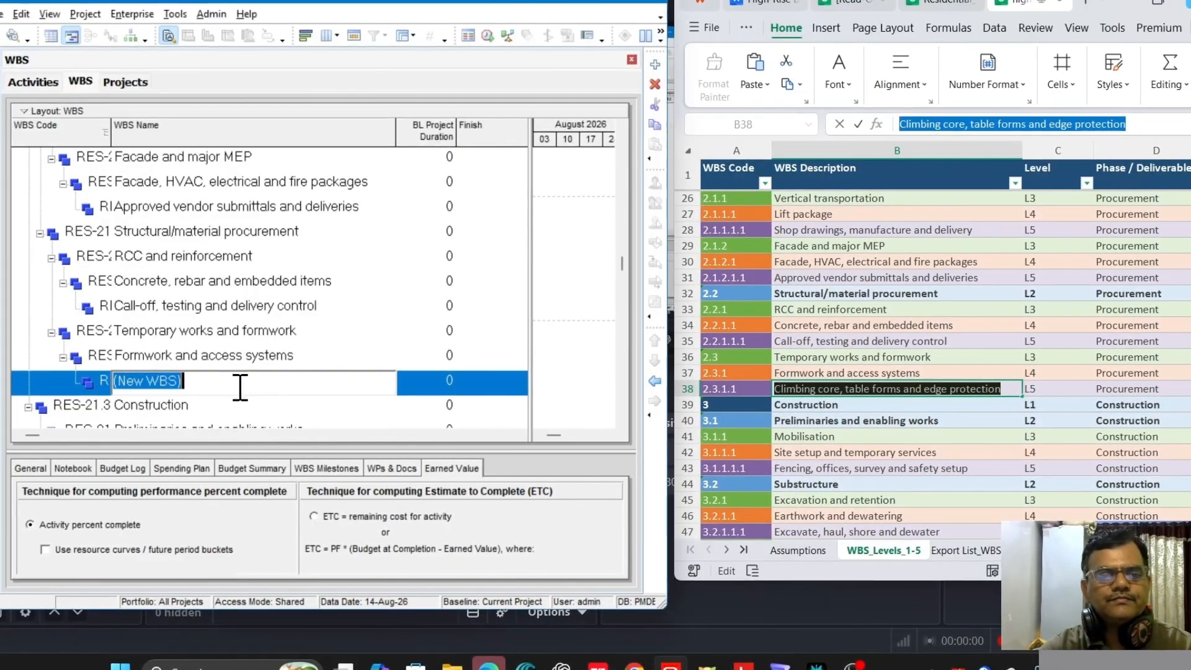
pyautogui.hotkey('ctrl', 'v')
pyautogui.click(267, 356)
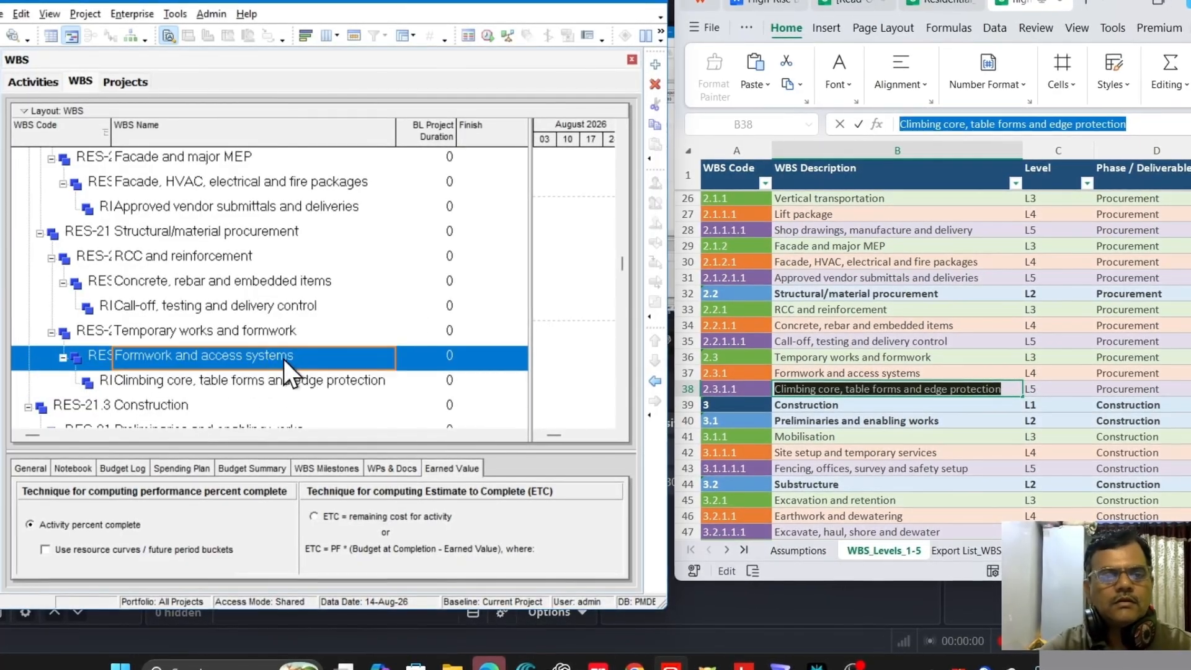
# Step: Add a WBS element under Earthwork and dewatering in Construction and name it "Excavate, haul, shore and dewater", copied from worksheet item 3.2.1.1.1
pyautogui.scroll(-2, 285, 360)
pyautogui.click(174, 311)
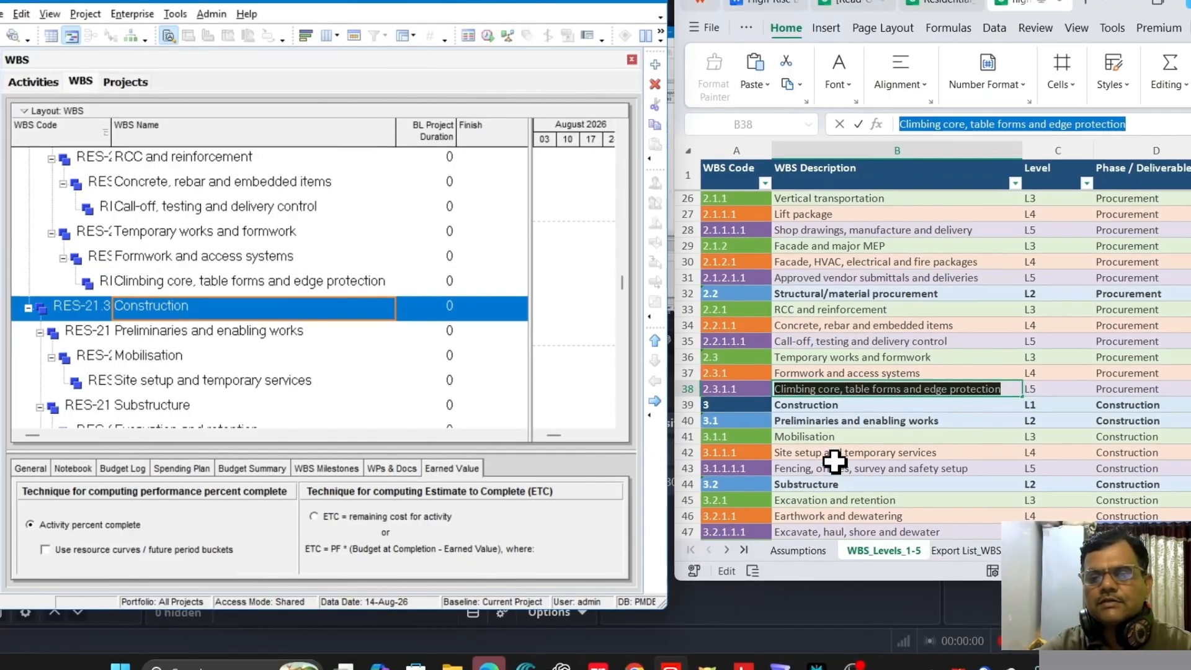
pyautogui.click(843, 425)
pyautogui.scroll(-3, 843, 425)
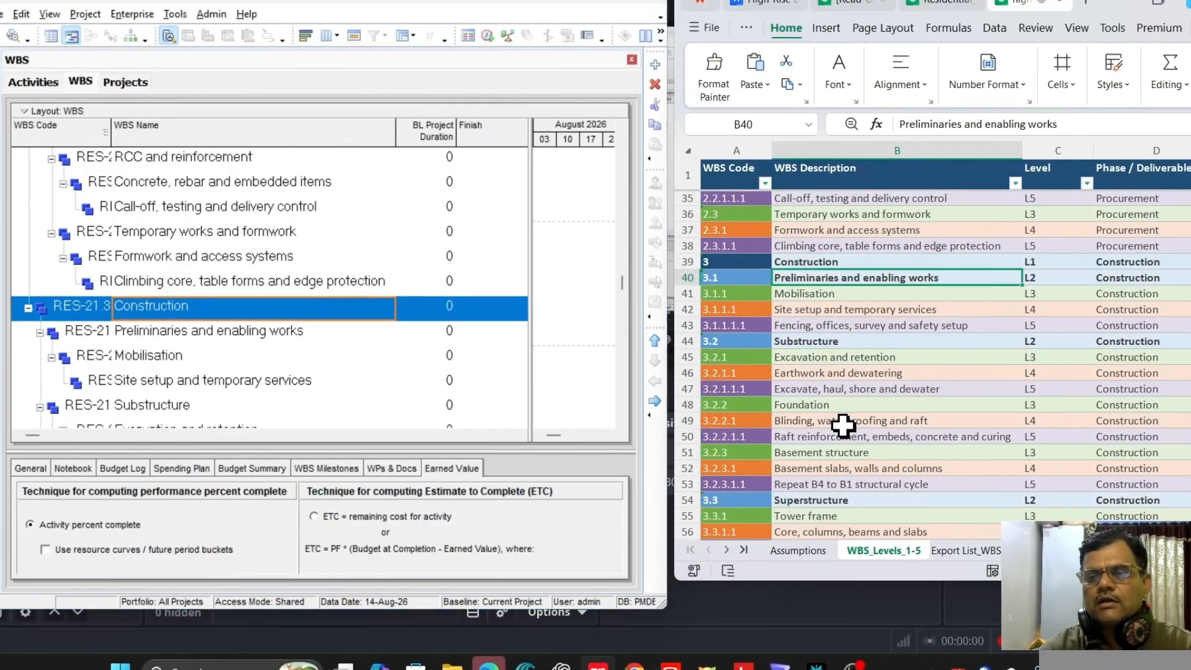
pyautogui.click(803, 405)
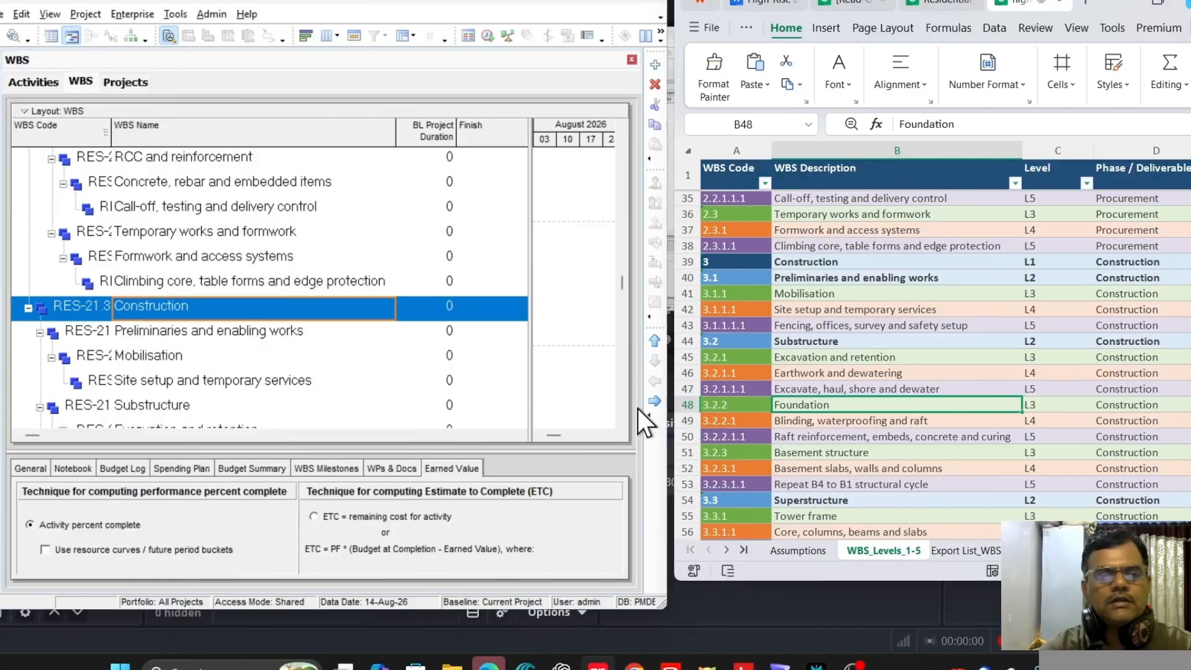
pyautogui.click(843, 389)
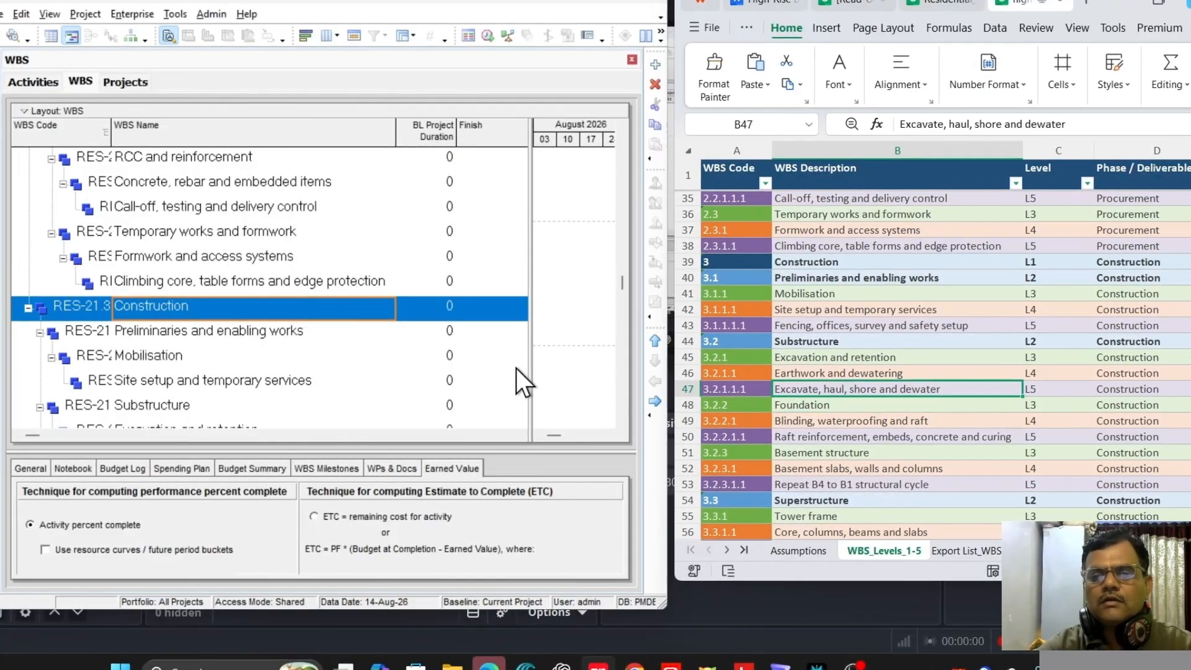
pyautogui.click(178, 378)
pyautogui.scroll(-2, 229, 377)
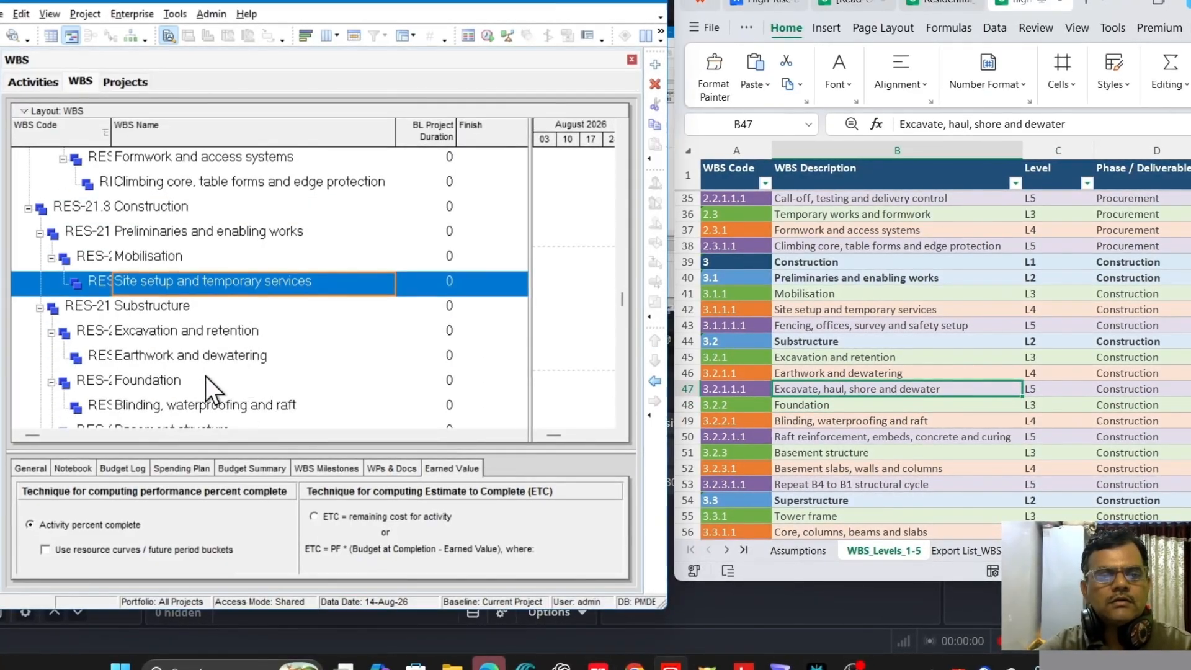
pyautogui.click(217, 358)
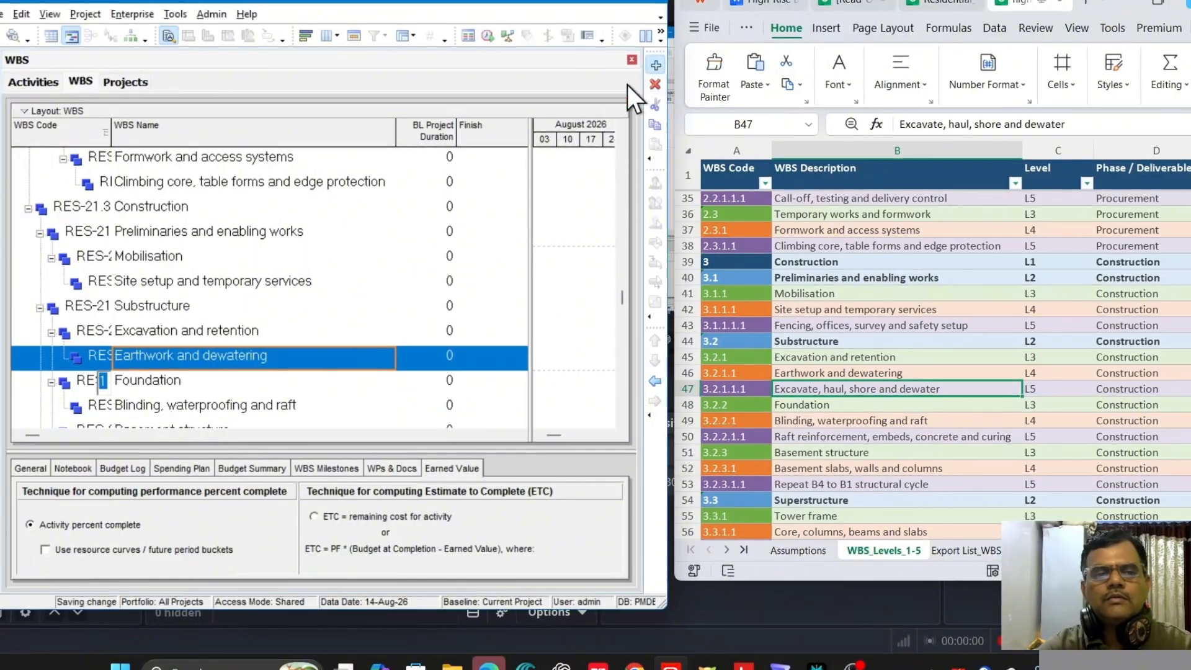
pyautogui.click(656, 65)
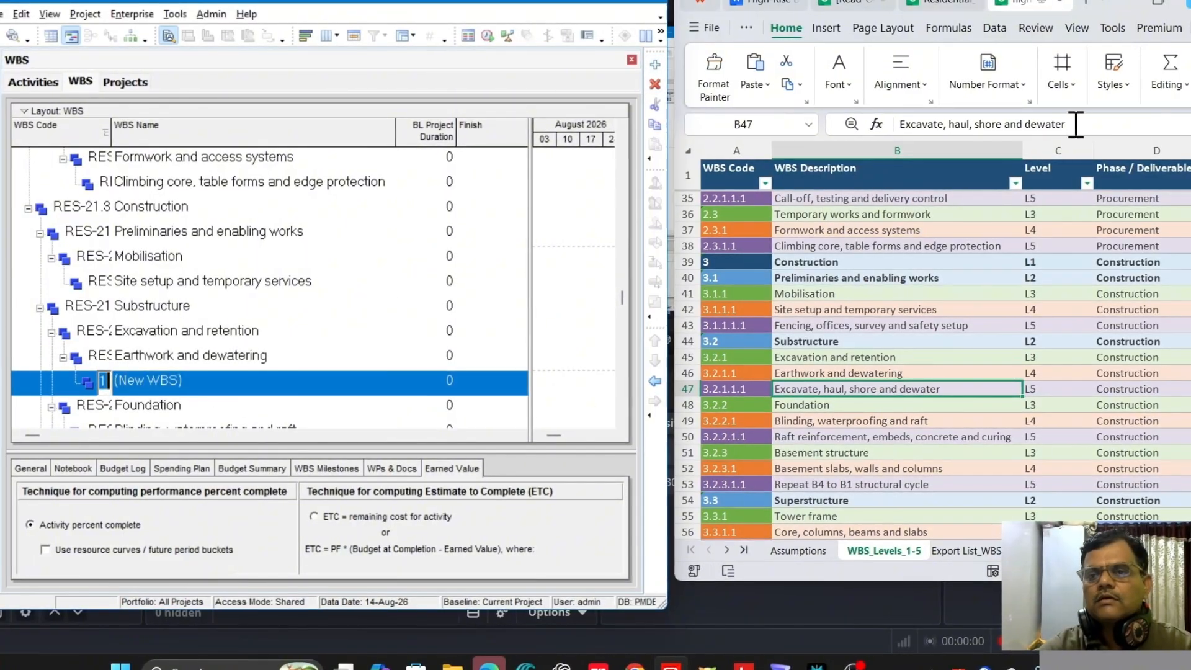
pyautogui.moveTo(1075, 124); pyautogui.dragTo(879, 121)
pyautogui.hotkey('ctrl', 'c')
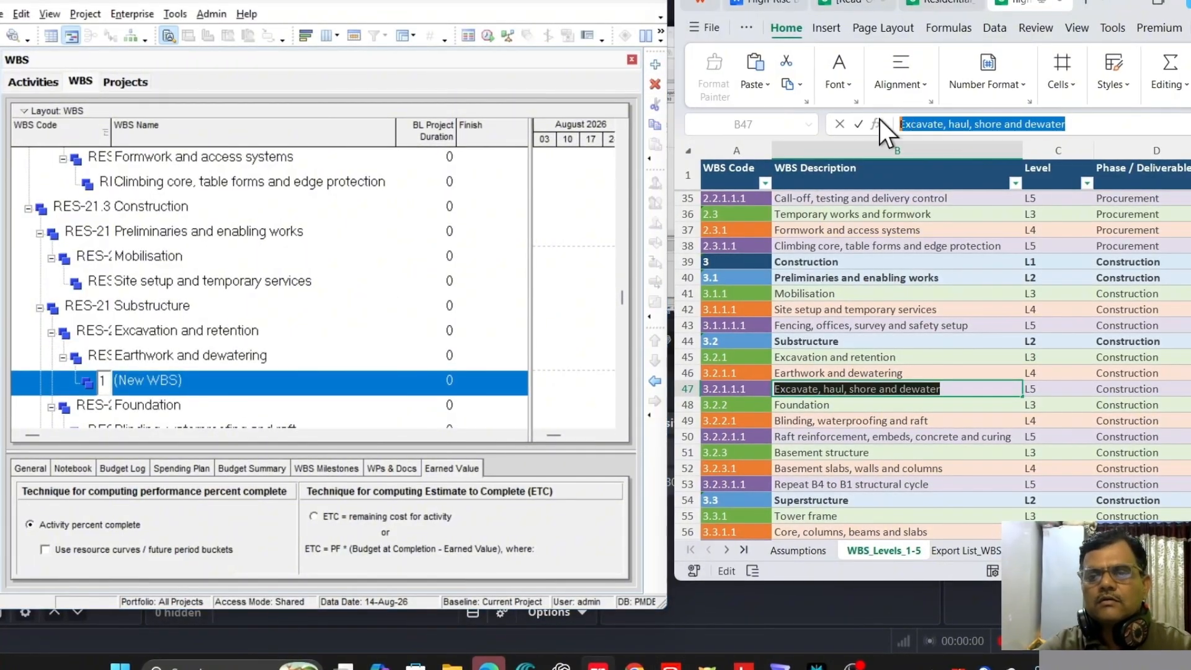
pyautogui.click(199, 385)
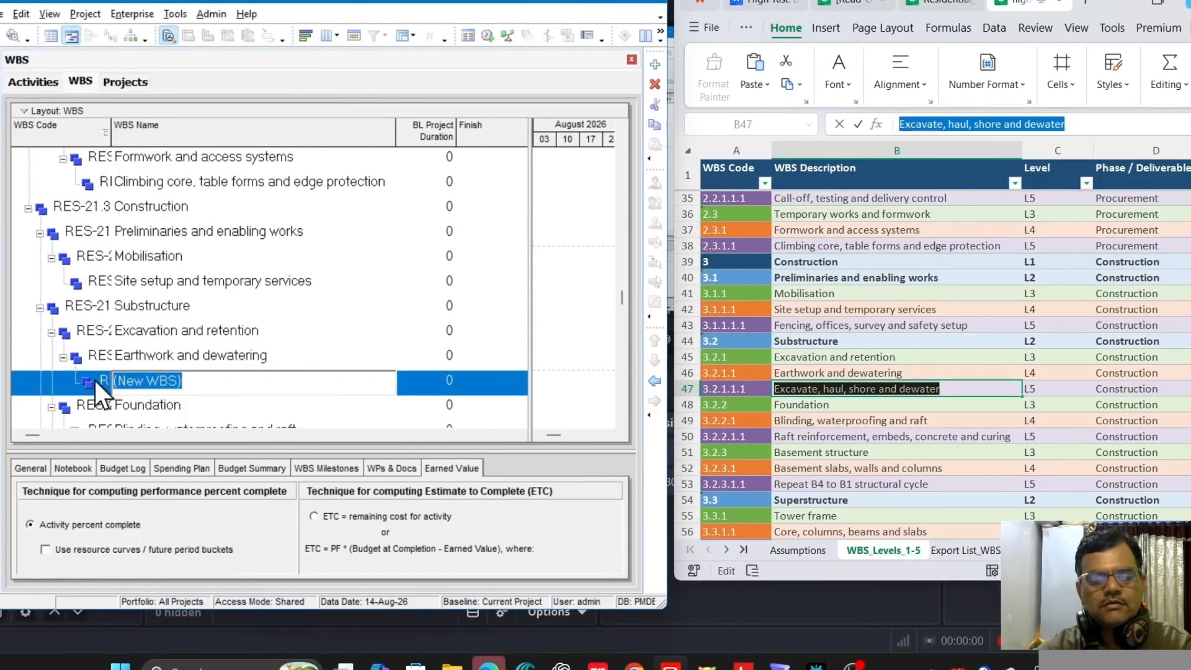
pyautogui.hotkey('ctrl', 'v')
pyautogui.click(224, 353)
# Step: Add a WBS element under Blinding, waterproofing and raft and name it "Raft reinforcement, embeds, concrete and curing", copied from worksheet item 3.2.2.1.1
pyautogui.scroll(-1, 224, 351)
pyautogui.click(262, 340)
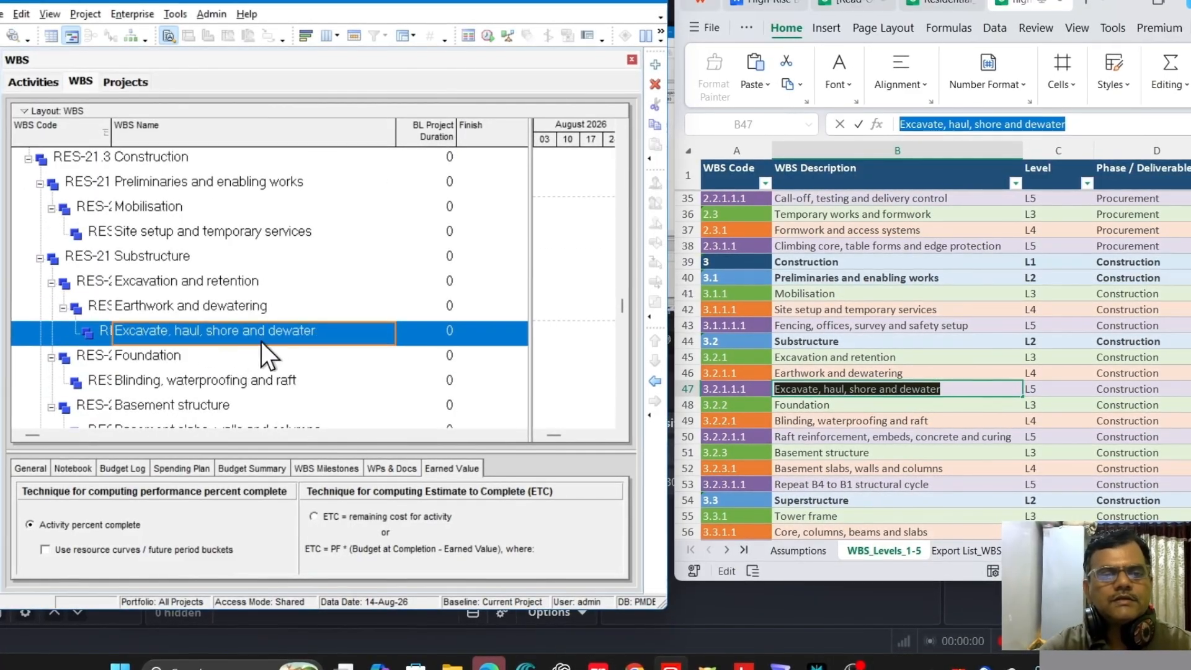
pyautogui.scroll(-1, 273, 359)
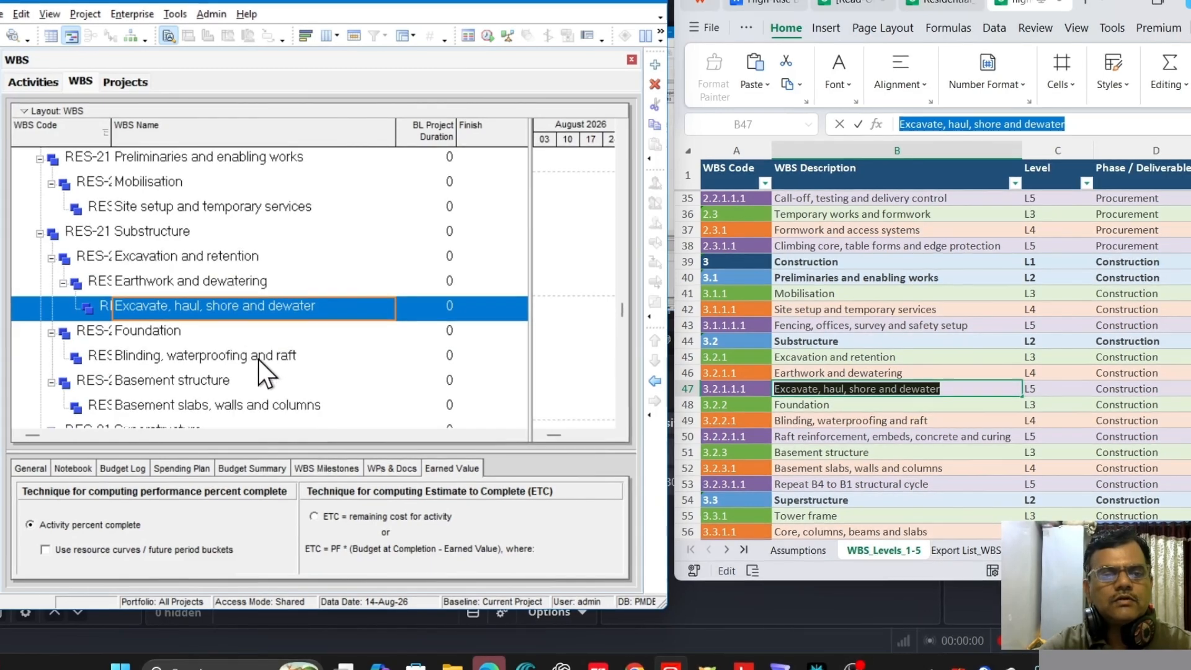
pyautogui.click(169, 334)
pyautogui.scroll(-1, 855, 427)
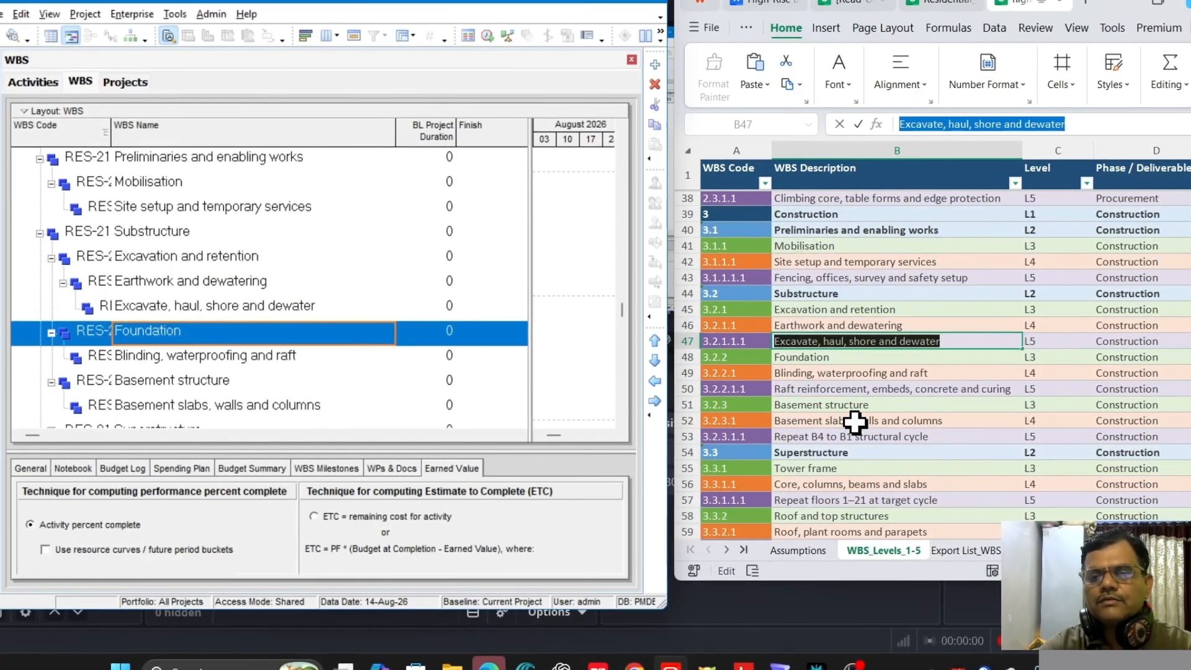
pyautogui.click(853, 372)
pyautogui.click(846, 391)
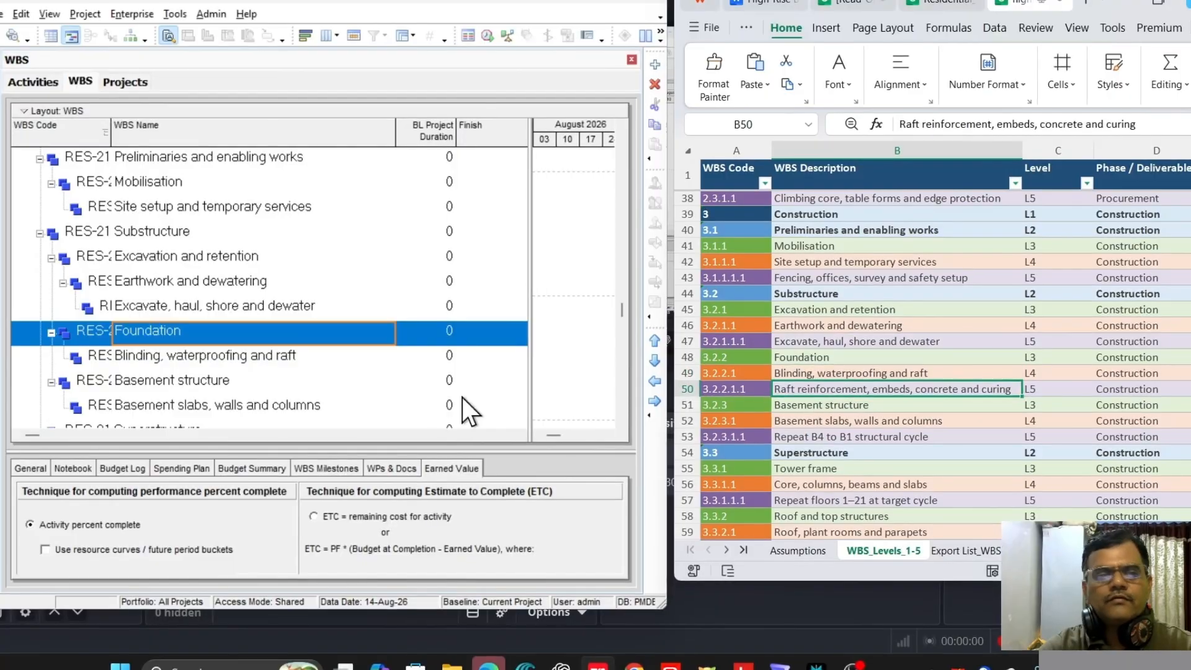
pyautogui.click(225, 354)
pyautogui.click(662, 73)
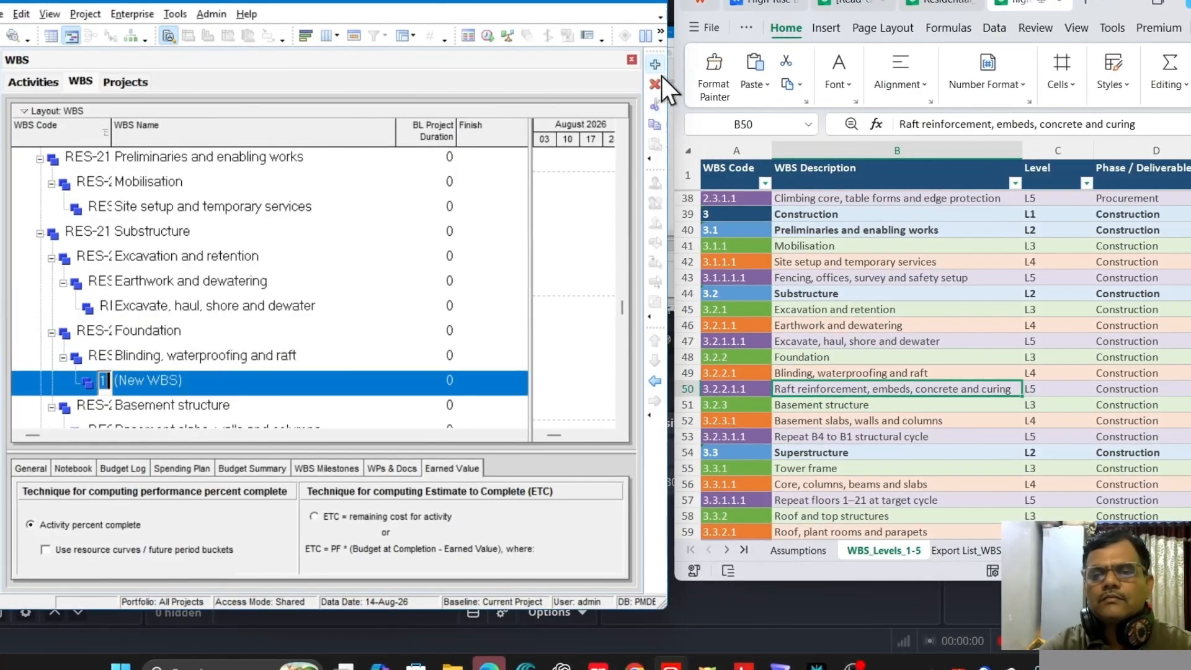
pyautogui.moveTo(1137, 124); pyautogui.dragTo(884, 124)
pyautogui.hotkey('ctrl', 'c')
pyautogui.click(190, 382)
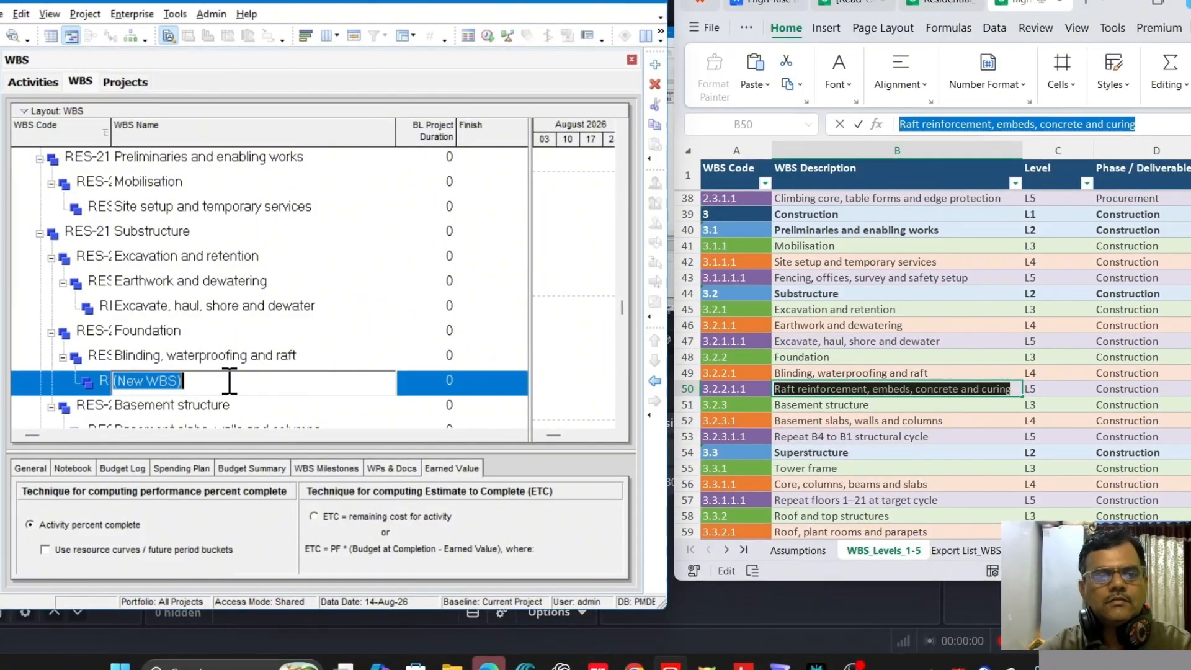
pyautogui.hotkey('ctrl', 'v')
pyautogui.click(284, 355)
# Step: Add a WBS element under Basement slabs, walls and columns and name it "Repeat B4 to B1 structural cycle", copied from worksheet item 3.2.3.1.1
pyautogui.scroll(-1, 289, 355)
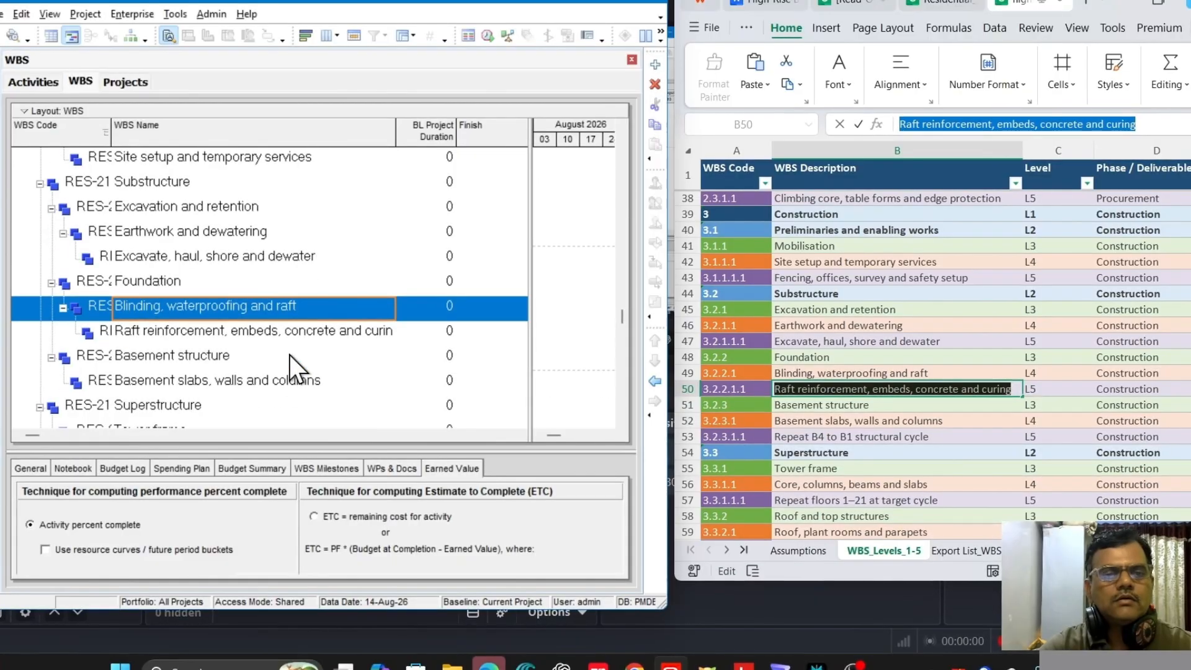
pyautogui.click(292, 333)
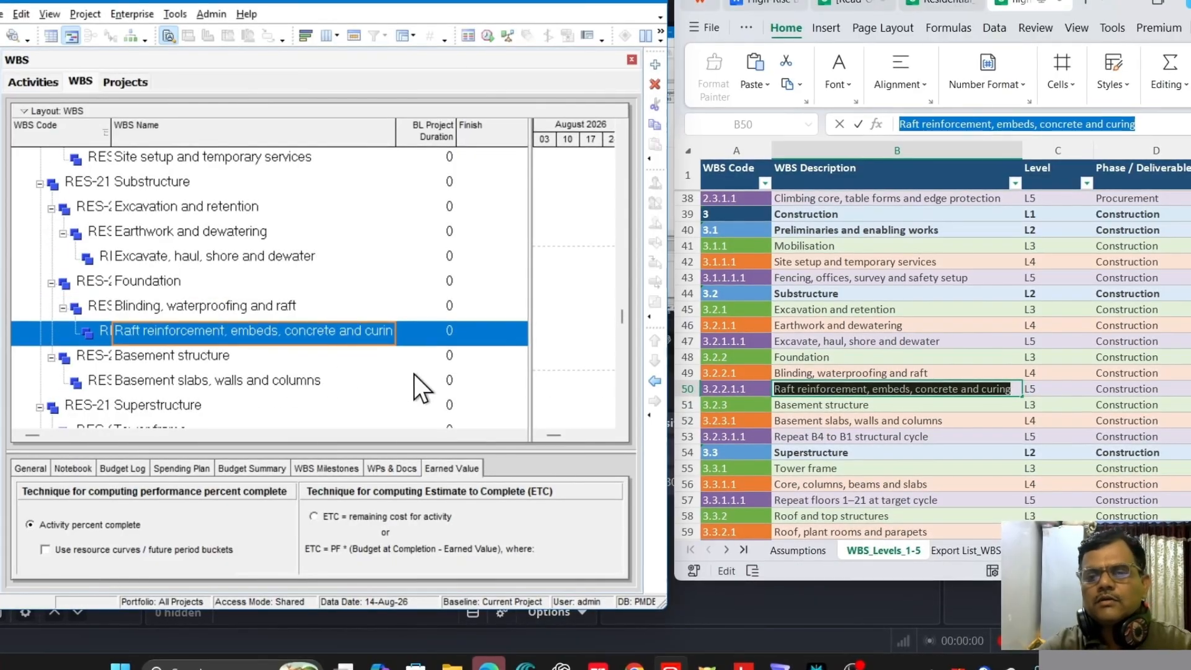
pyautogui.click(199, 357)
pyautogui.click(196, 378)
pyautogui.click(655, 65)
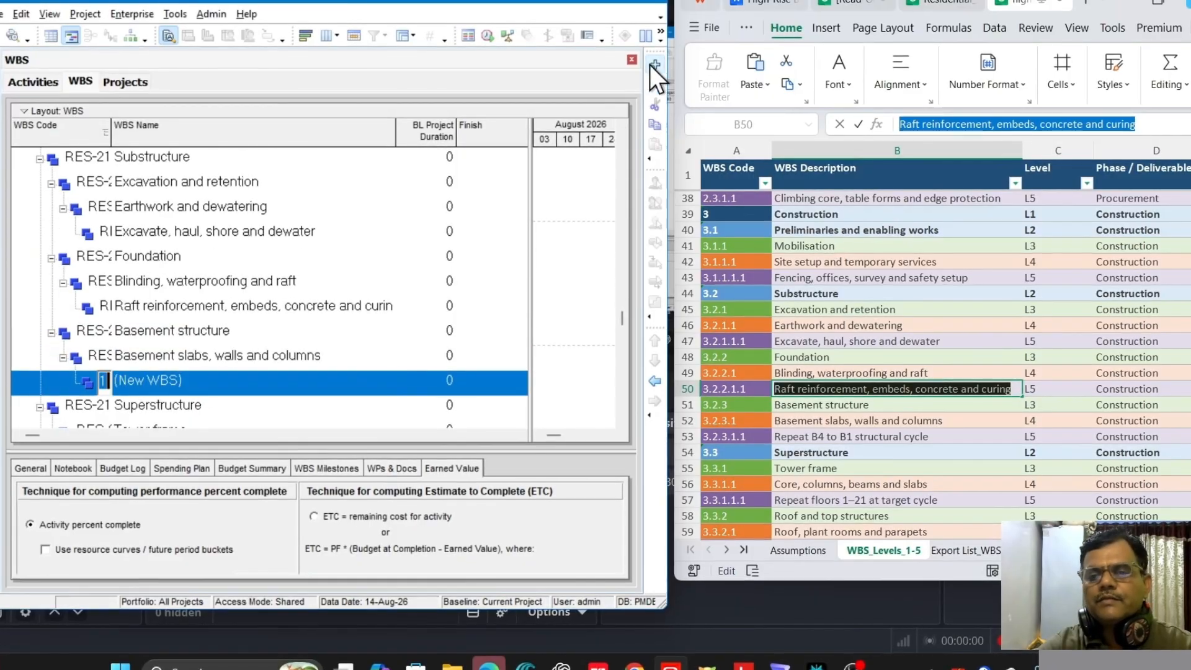
pyautogui.click(868, 437)
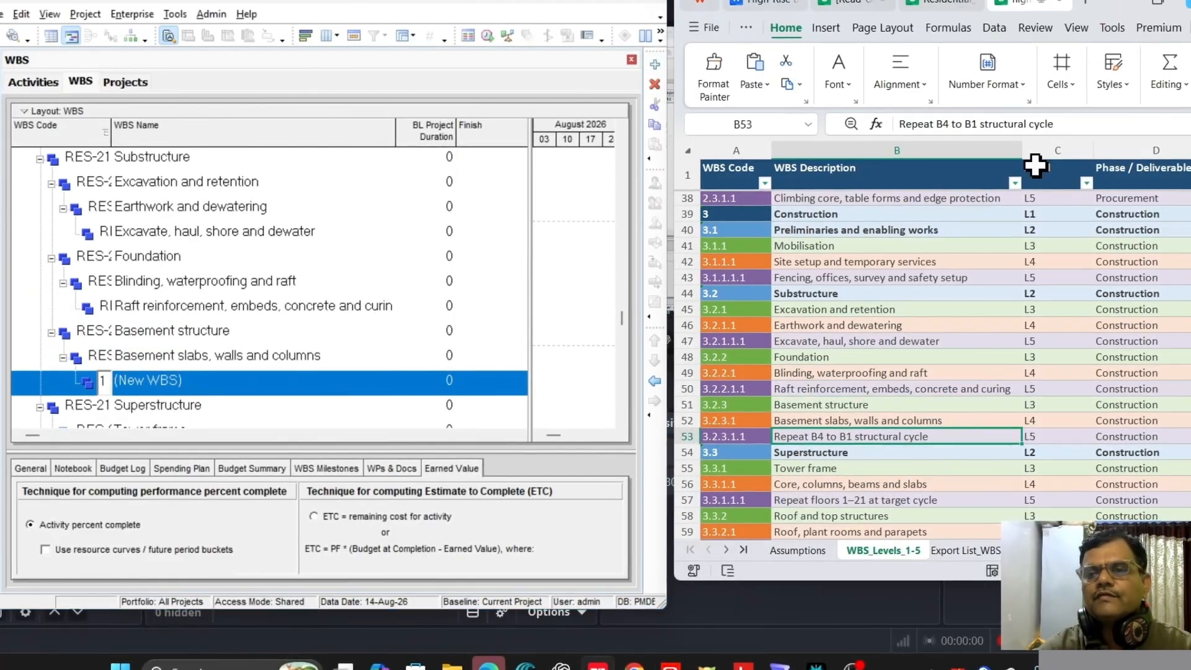
pyautogui.moveTo(1156, 124); pyautogui.dragTo(845, 125)
pyautogui.hotkey('ctrl', 'c')
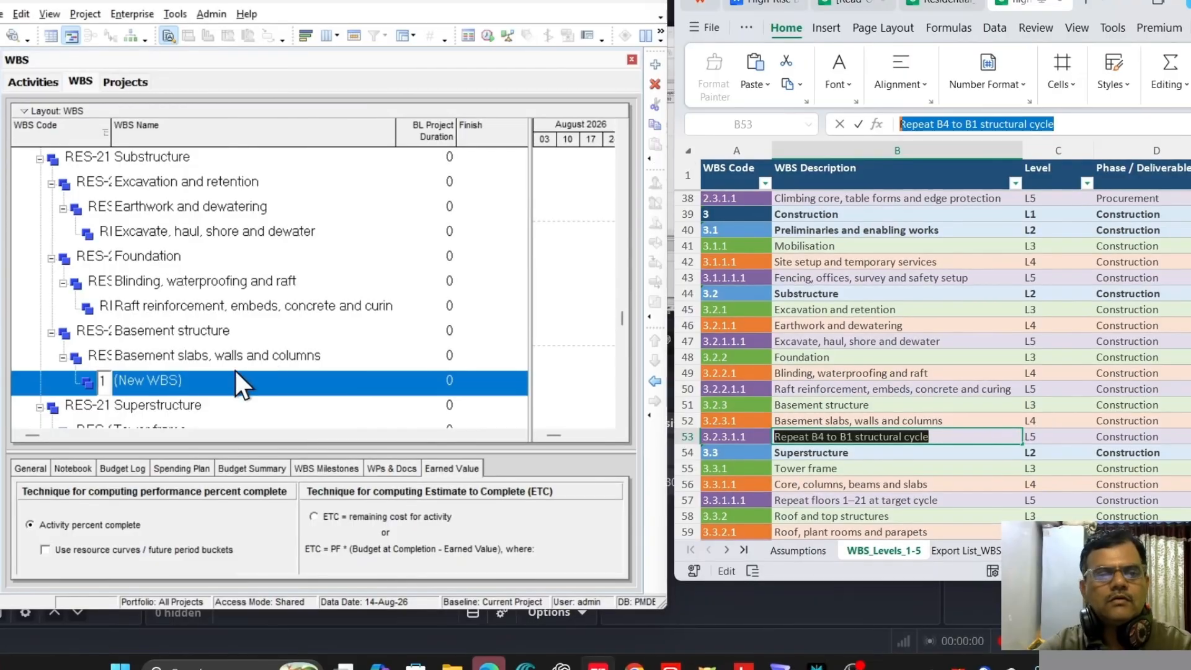
pyautogui.click(225, 378)
pyautogui.click(231, 378)
pyautogui.hotkey('ctrl', 'v')
pyautogui.click(240, 347)
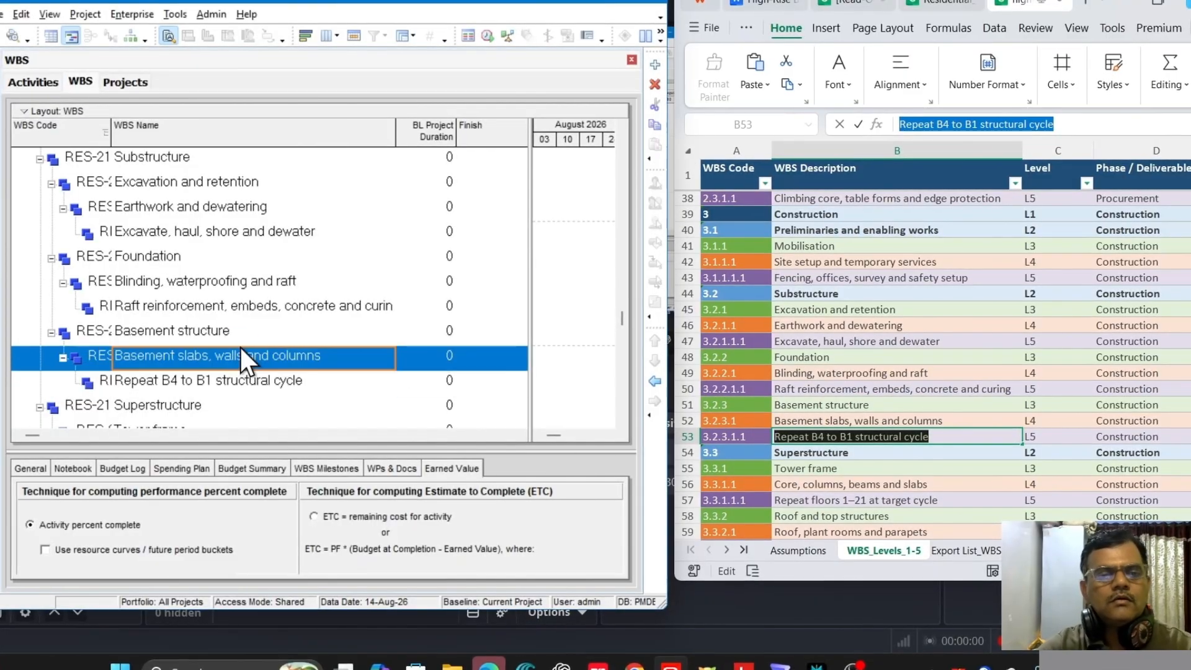
# Step: Add a WBS element under Core, columns, beams and slabs and name it "Repeat floors 1–21 at target cycle", copied from worksheet item 3.3.1.1.1
pyautogui.scroll(-1, 269, 357)
pyautogui.scroll(-1, 257, 329)
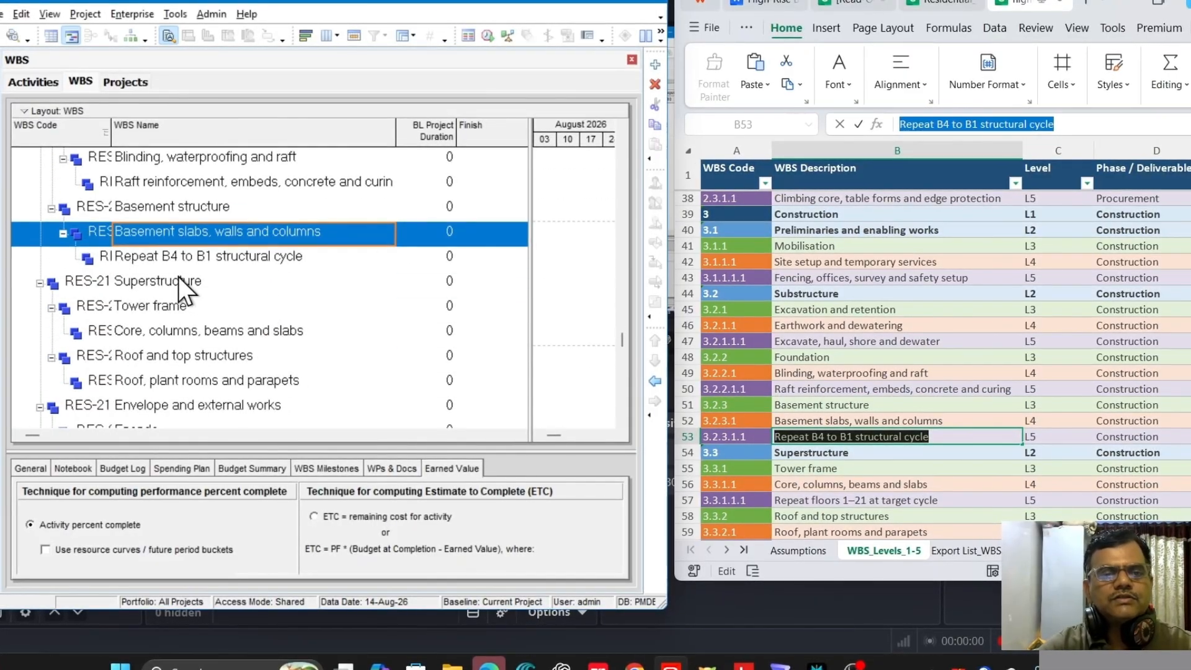
pyautogui.click(177, 276)
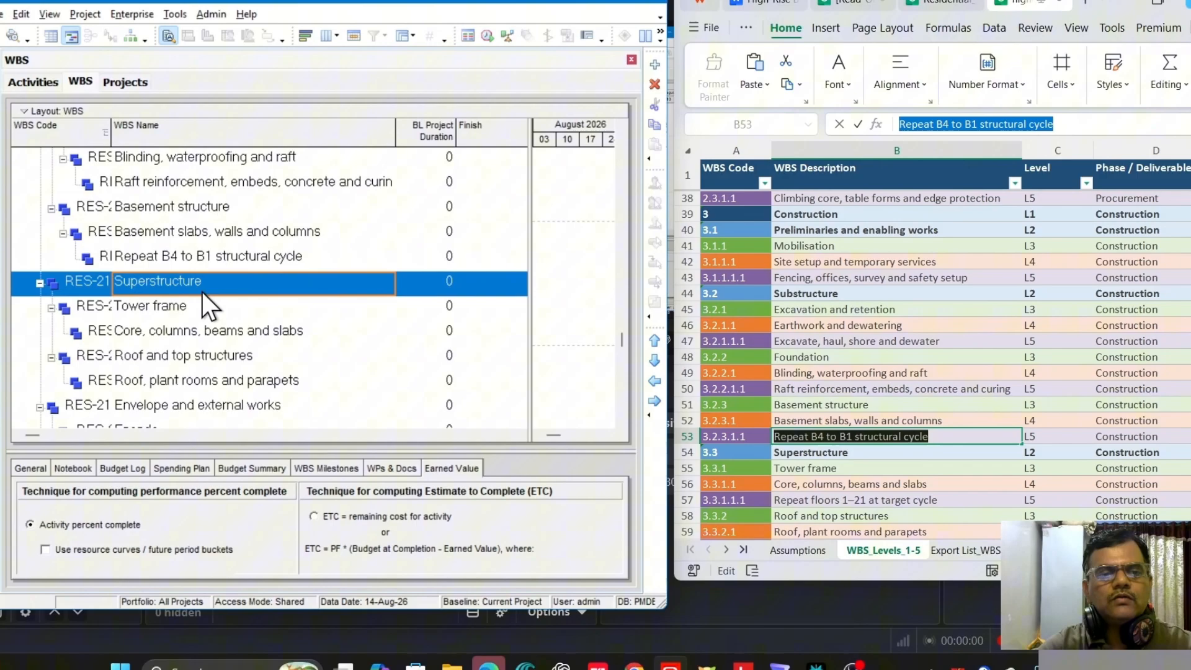
pyautogui.click(911, 466)
pyautogui.scroll(-3, 912, 458)
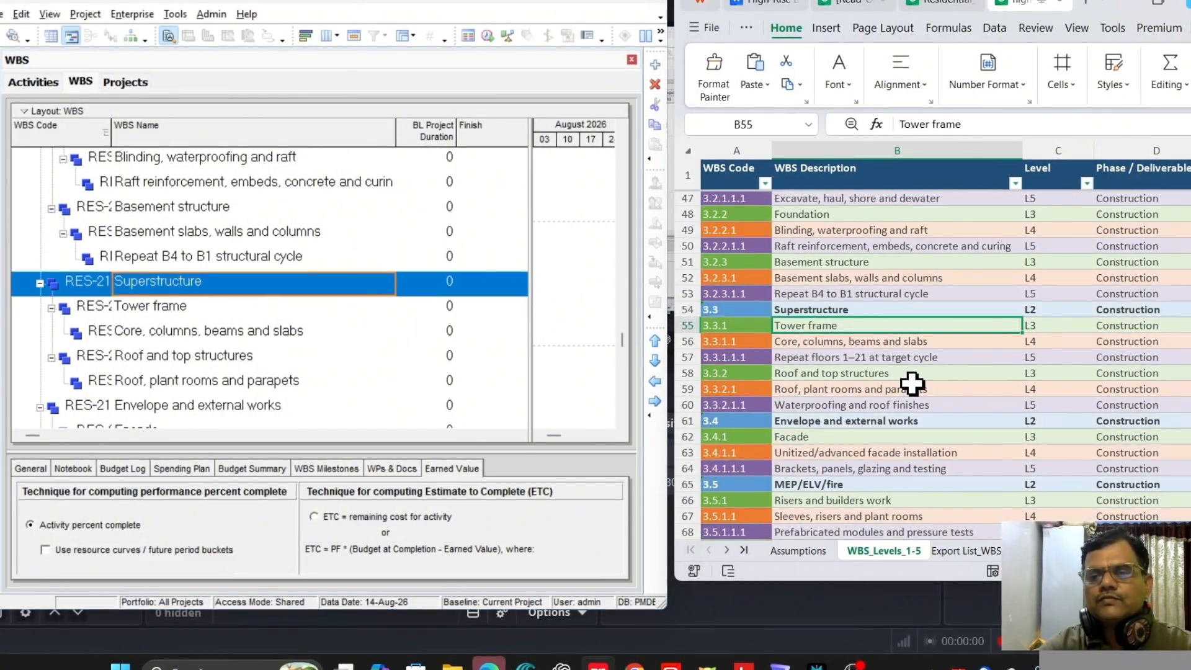
pyautogui.click(875, 357)
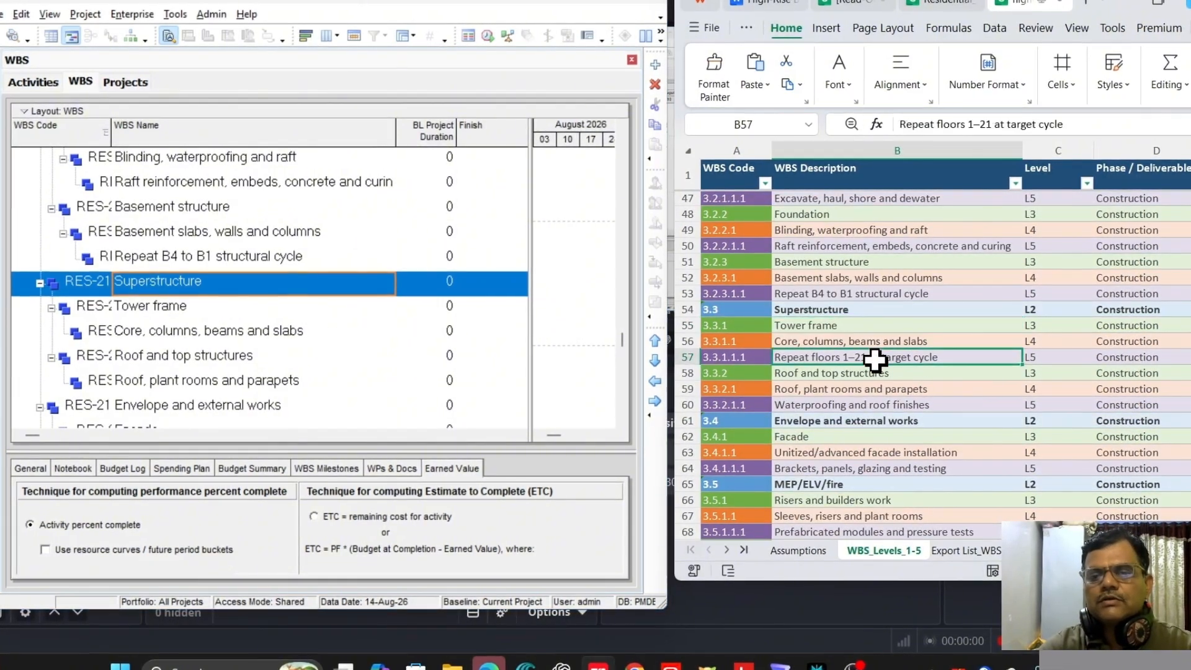
pyautogui.click(225, 334)
pyautogui.click(656, 65)
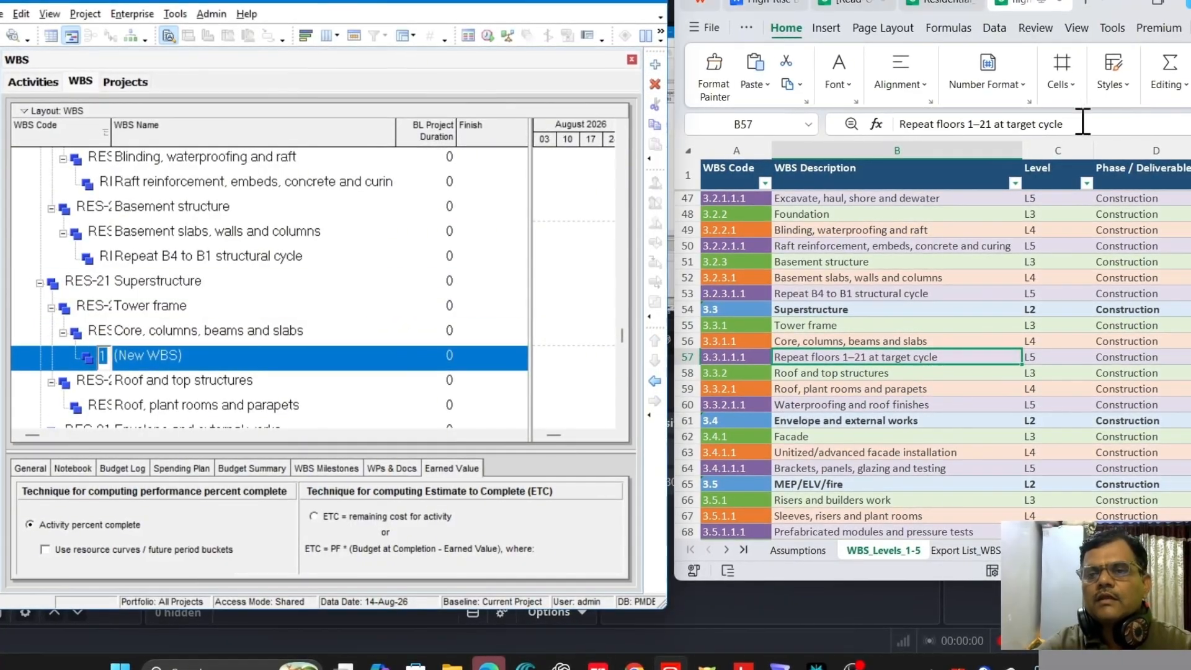
pyautogui.moveTo(1082, 124); pyautogui.dragTo(857, 127)
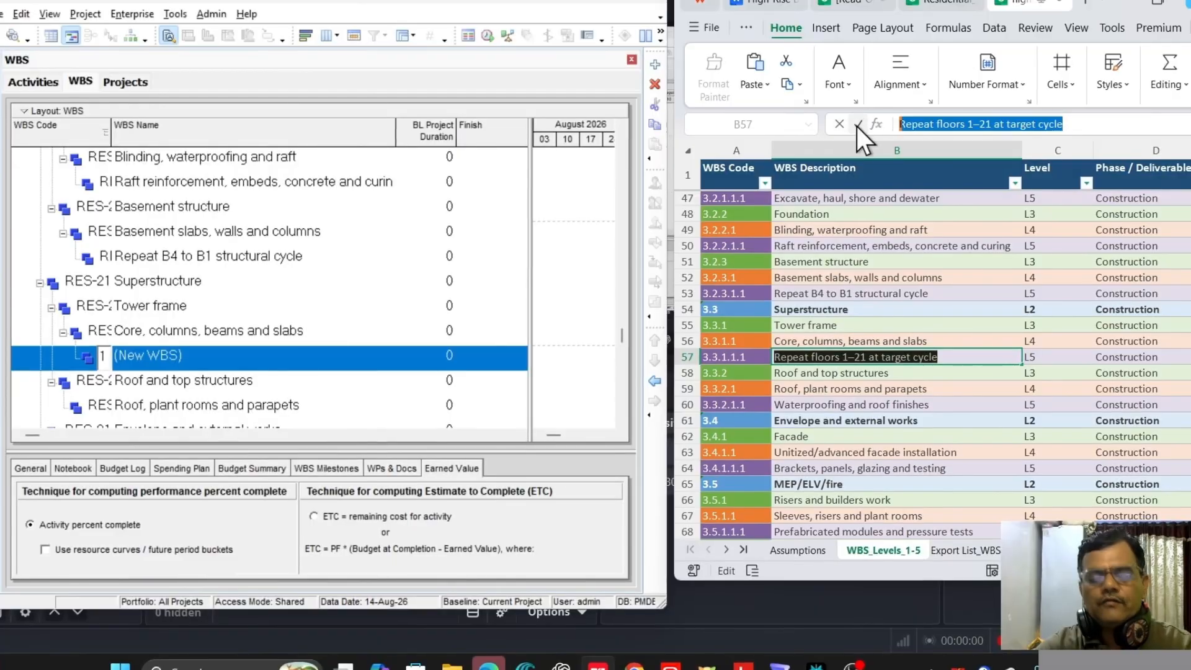
pyautogui.click(231, 358)
pyautogui.hotkey('ctrl', 'v')
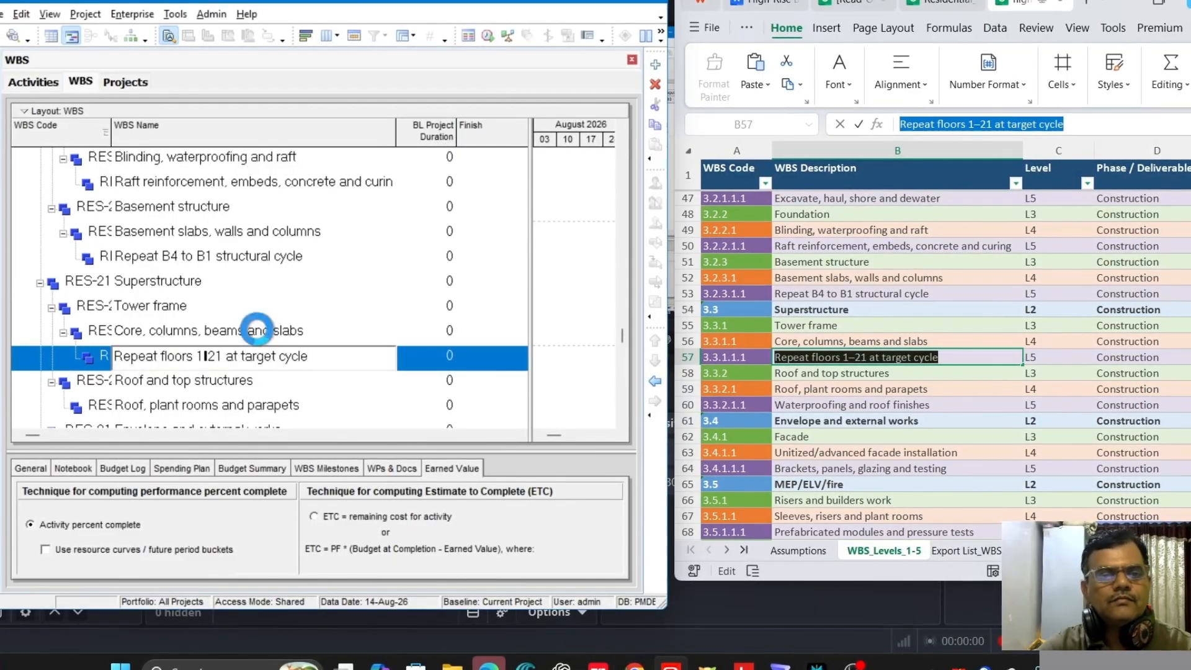
pyautogui.click(258, 330)
# Step: Add a WBS element under Roof, plant rooms and parapets and name it "Waterproofing and roof finishes", copied from worksheet item 3.3.2.1.1
pyautogui.scroll(-1, 294, 335)
pyautogui.click(217, 335)
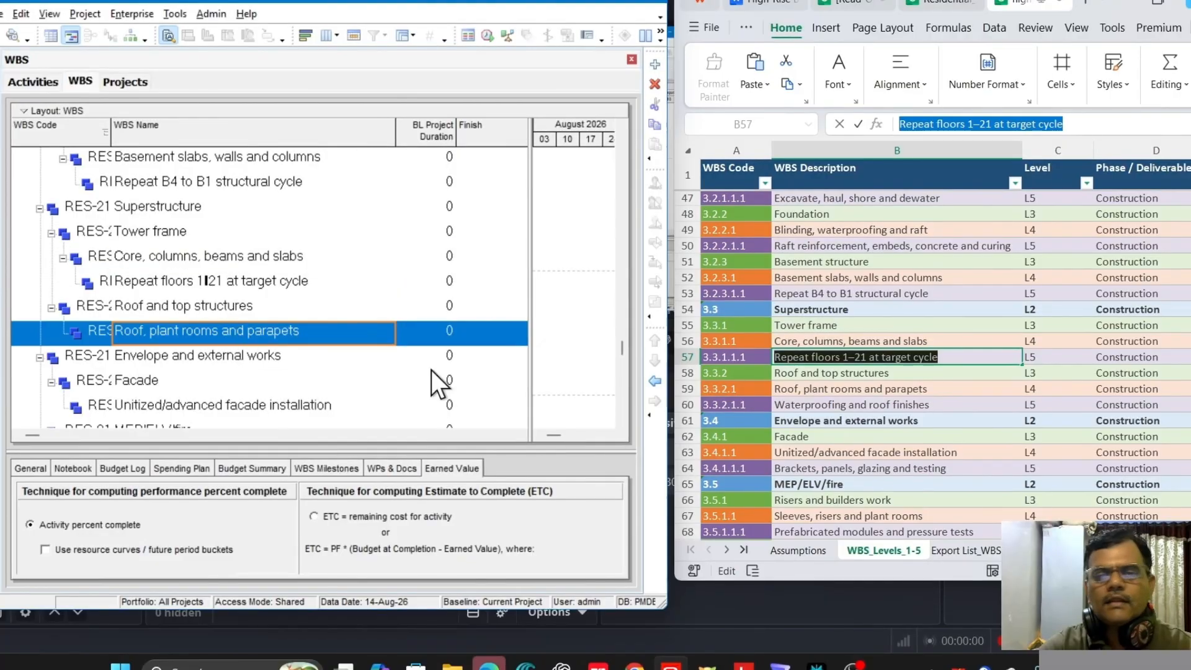
pyautogui.click(866, 388)
pyautogui.click(865, 415)
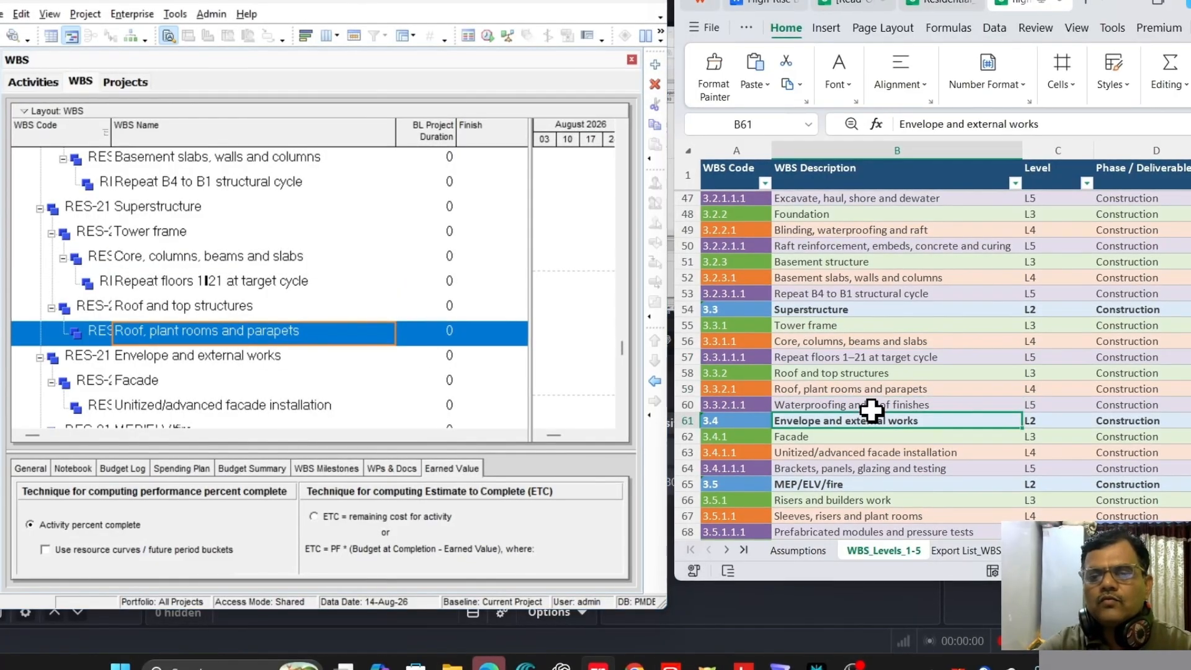
pyautogui.click(860, 404)
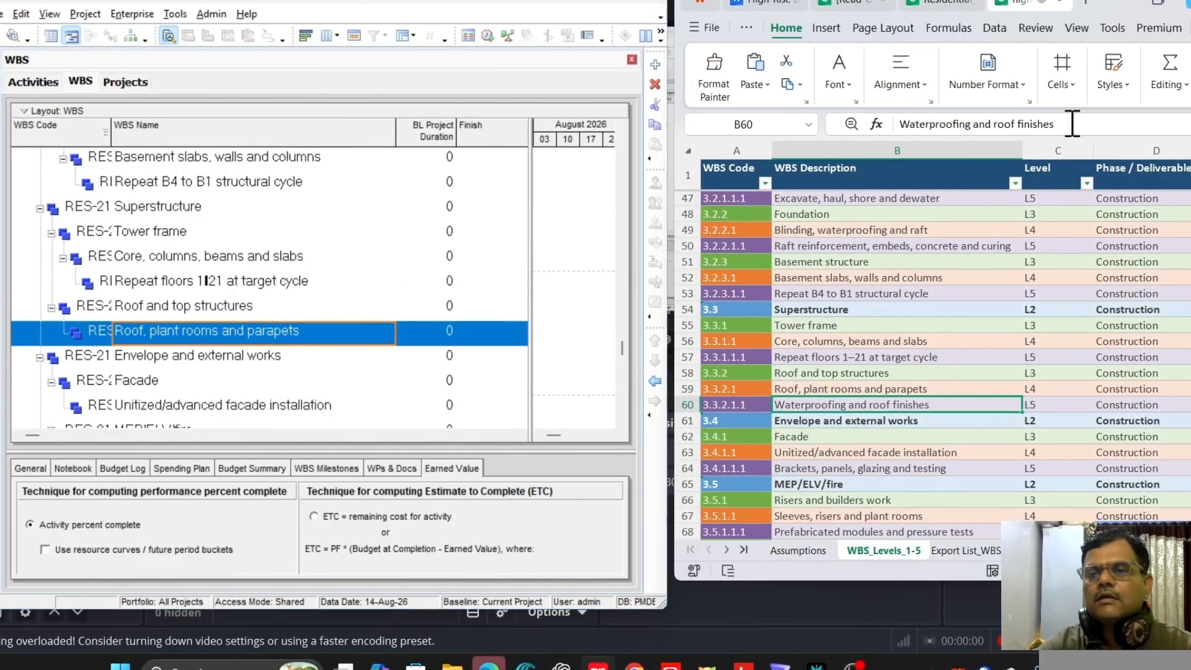
pyautogui.moveTo(1072, 123); pyautogui.dragTo(876, 121)
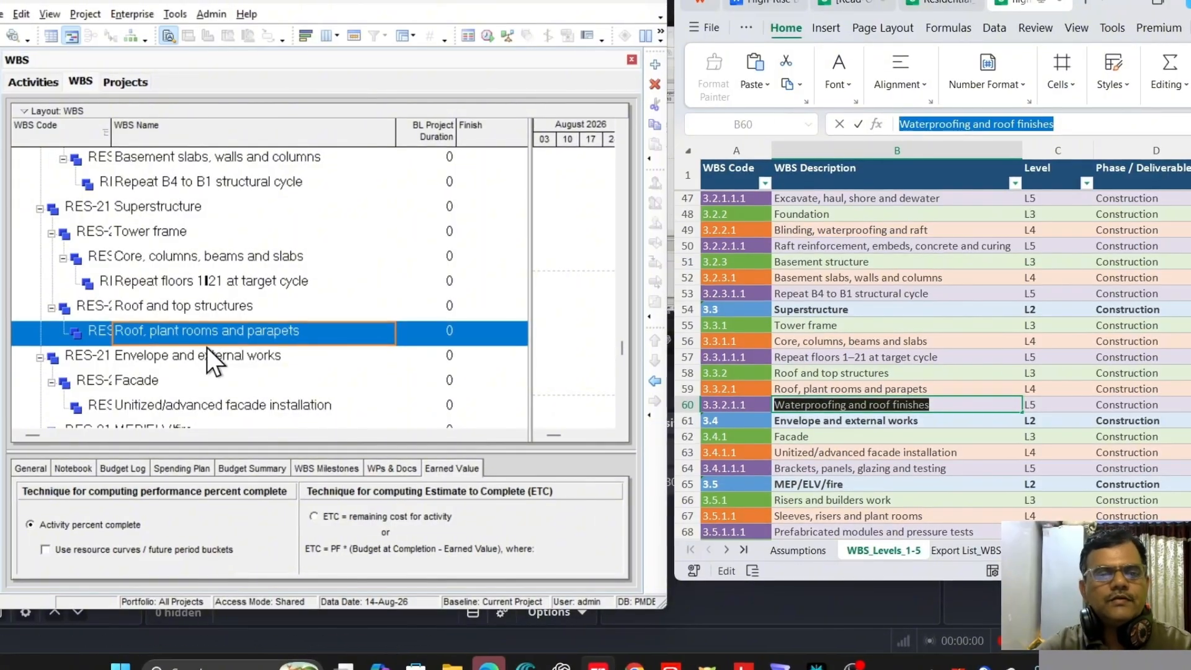
pyautogui.click(655, 65)
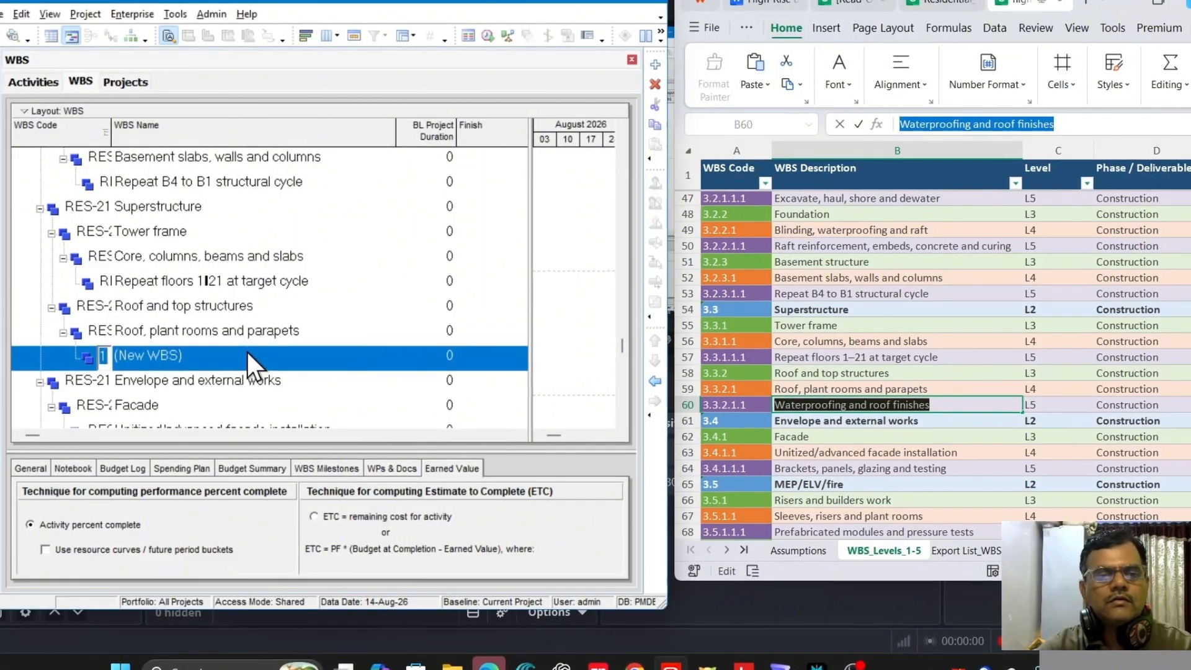
pyautogui.click(247, 352)
pyautogui.hotkey('ctrl', 'v')
pyautogui.moveTo(252, 355); pyautogui.dragTo(357, 381)
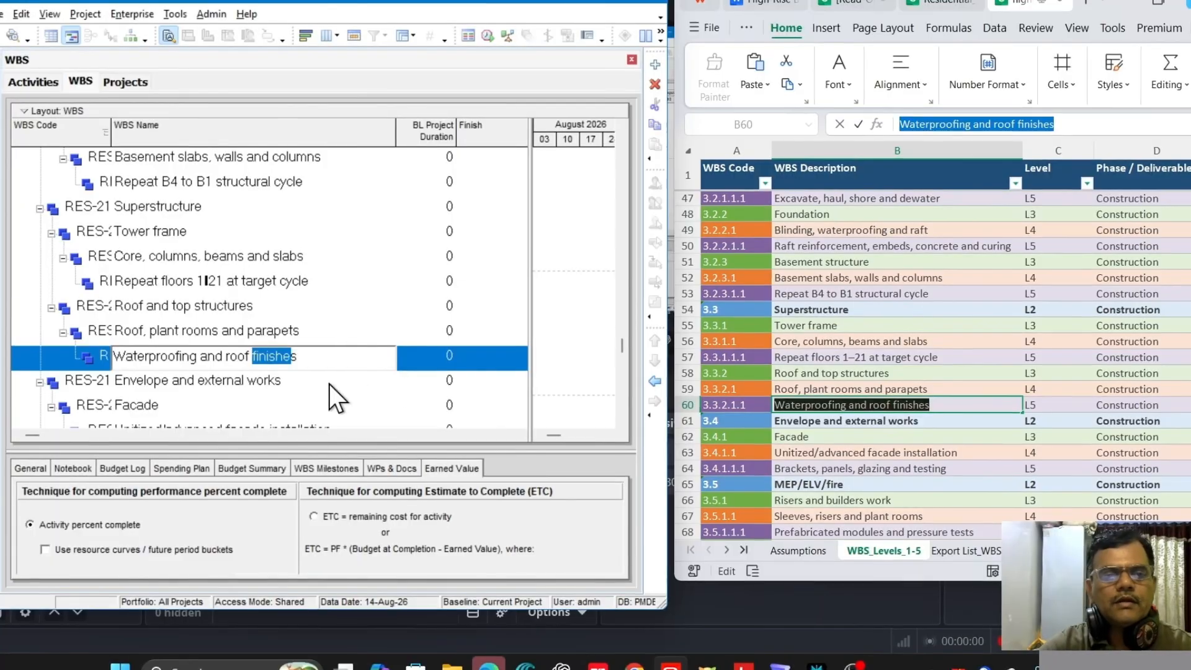
pyautogui.click(290, 384)
# Step: Add a WBS element under Unitized/advanced facade installation and name it "Brackets, panels, glazing and testing", copied from worksheet item 3.4.1.1.1
pyautogui.scroll(-3, 310, 382)
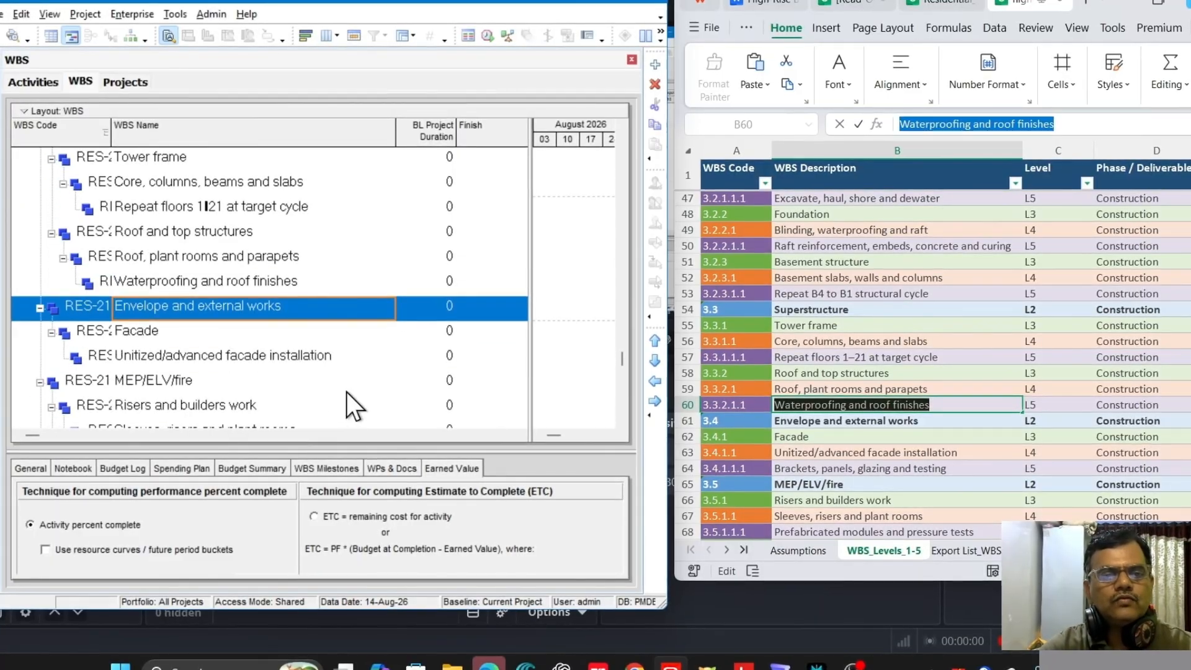
pyautogui.scroll(-1, 346, 392)
pyautogui.moveTo(897, 470); pyautogui.dragTo(899, 458)
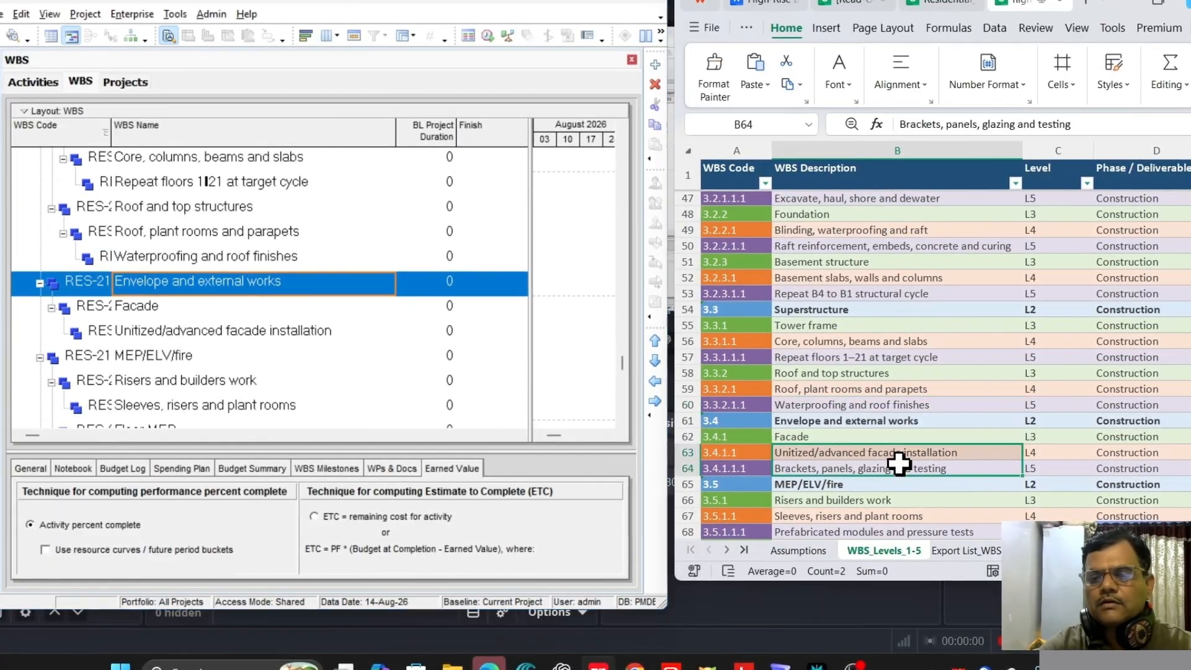
pyautogui.scroll(-2, 899, 463)
pyautogui.click(881, 374)
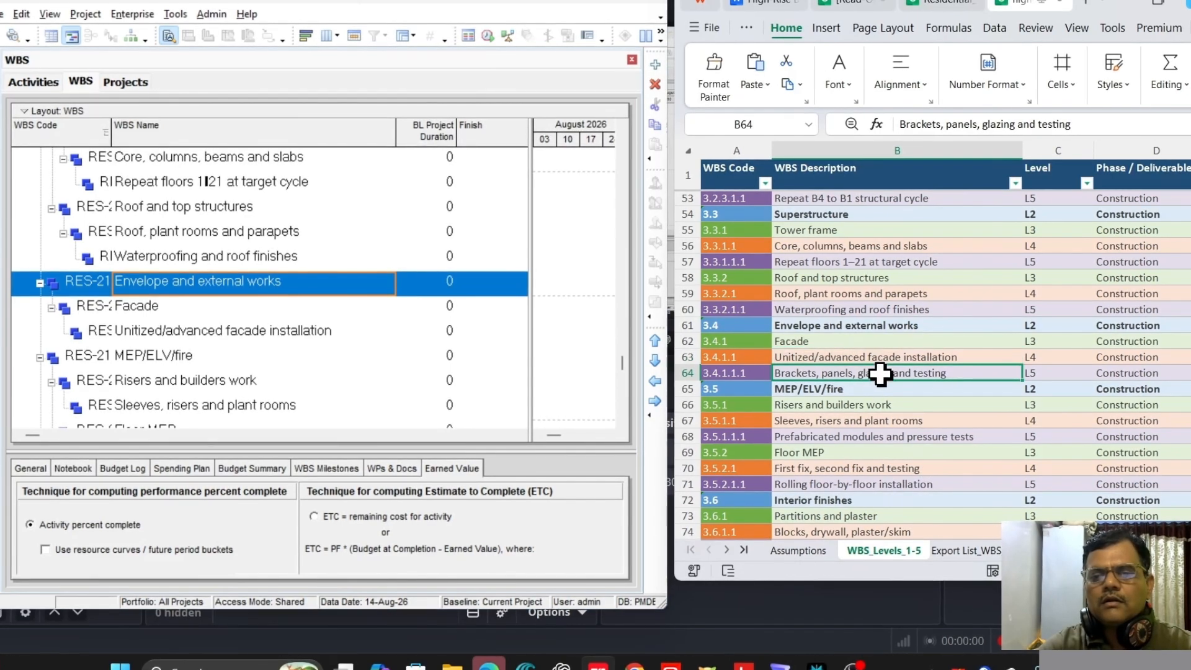
pyautogui.click(200, 330)
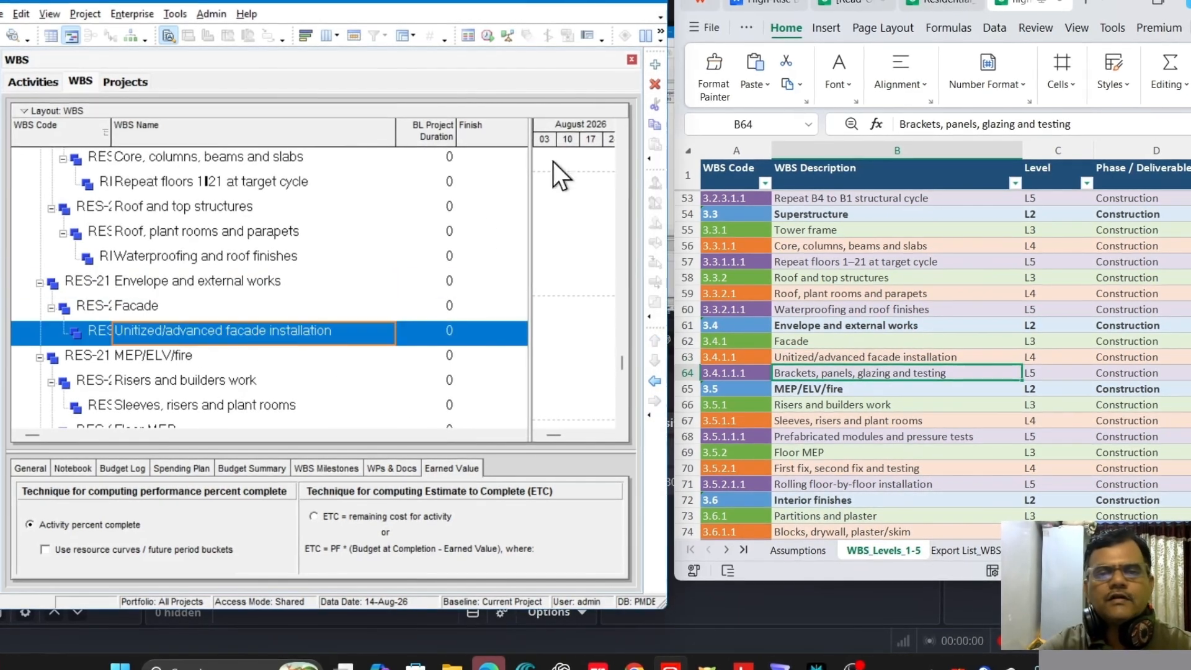
pyautogui.click(653, 65)
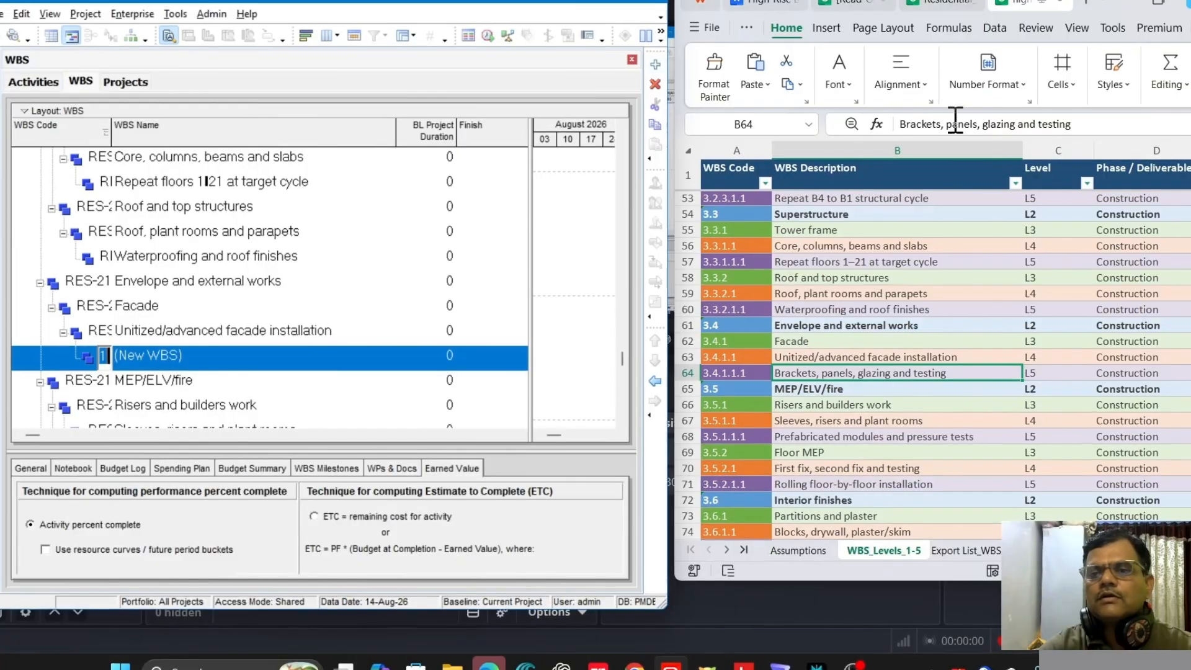
pyautogui.moveTo(1083, 124); pyautogui.dragTo(893, 124)
pyautogui.hotkey('ctrl', 'c')
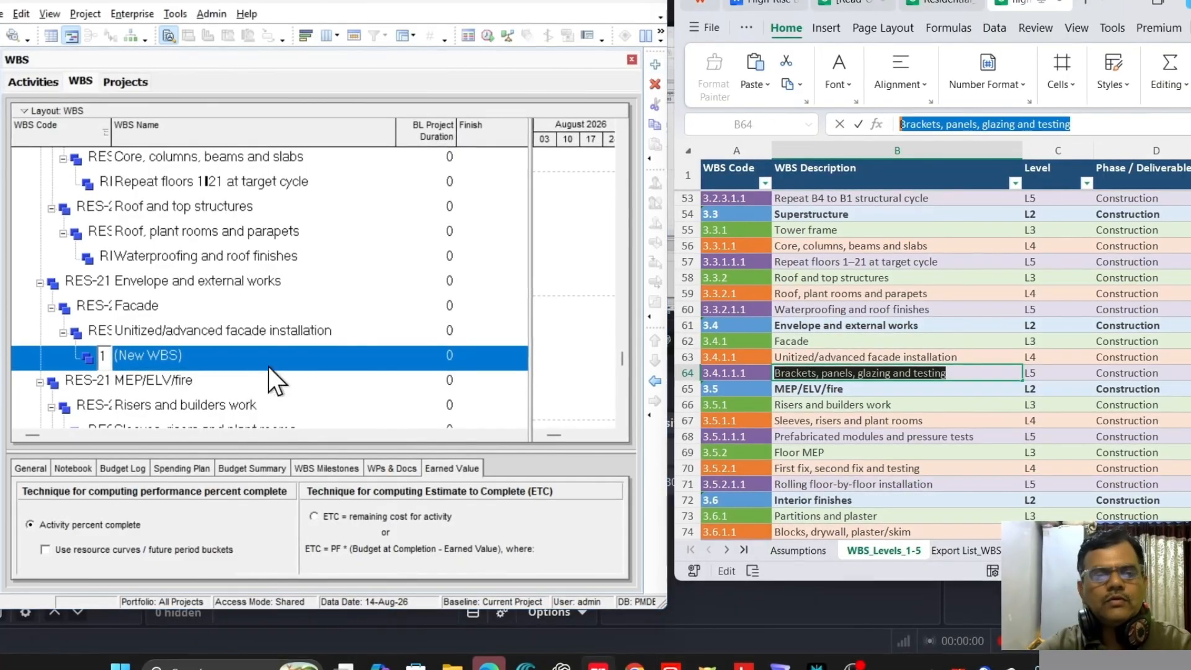
pyautogui.click(200, 355)
pyautogui.moveTo(237, 356); pyautogui.dragTo(103, 354)
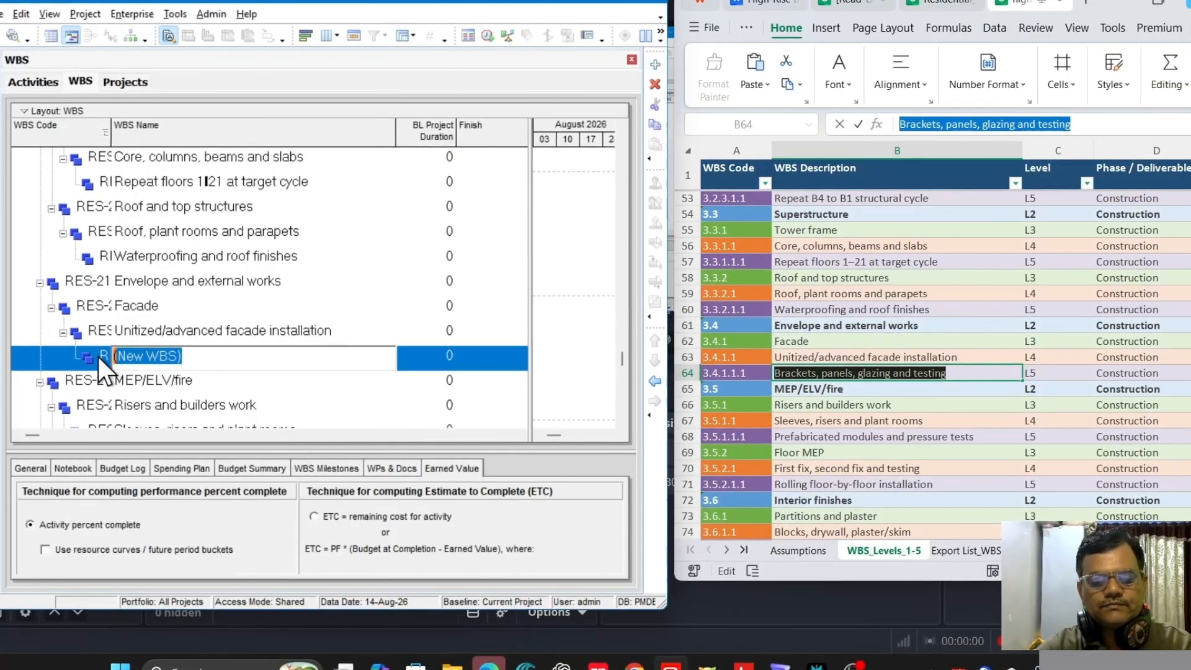
pyautogui.hotkey('ctrl', 'v')
pyautogui.click(278, 375)
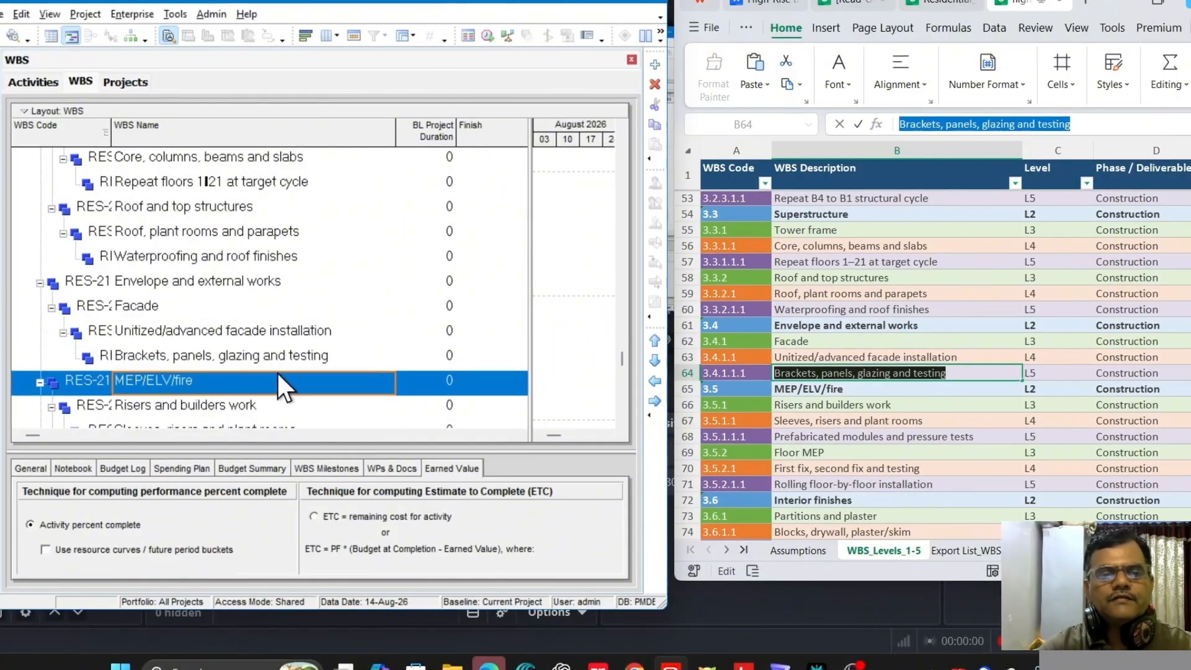
# Step: Add a WBS element under Sleeves, risers and plant rooms and name it "Prefabricated modules and pressure tests", copied from worksheet item 3.5.1.1.1
pyautogui.scroll(-2, 292, 388)
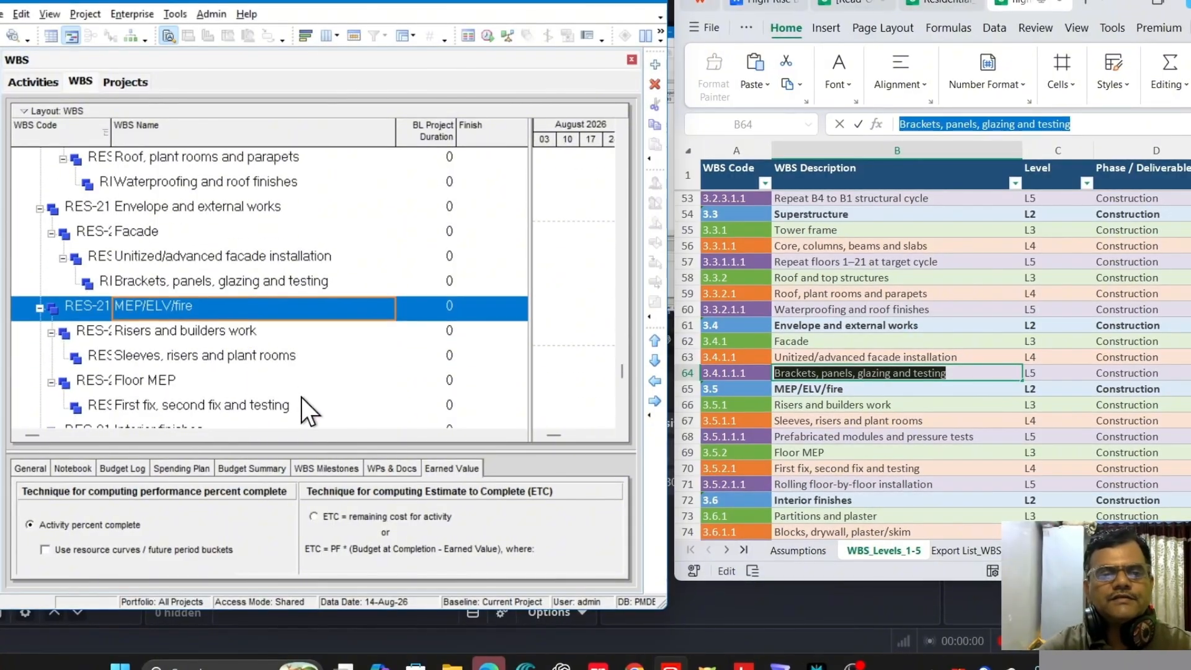
pyautogui.click(876, 438)
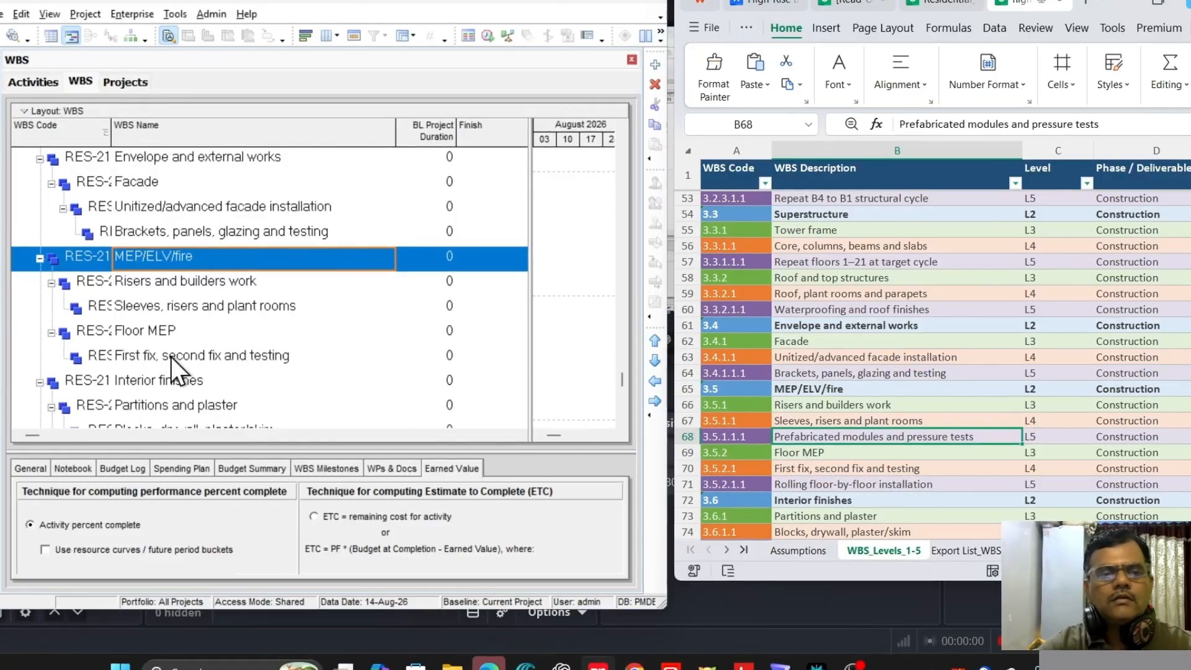
pyautogui.click(248, 304)
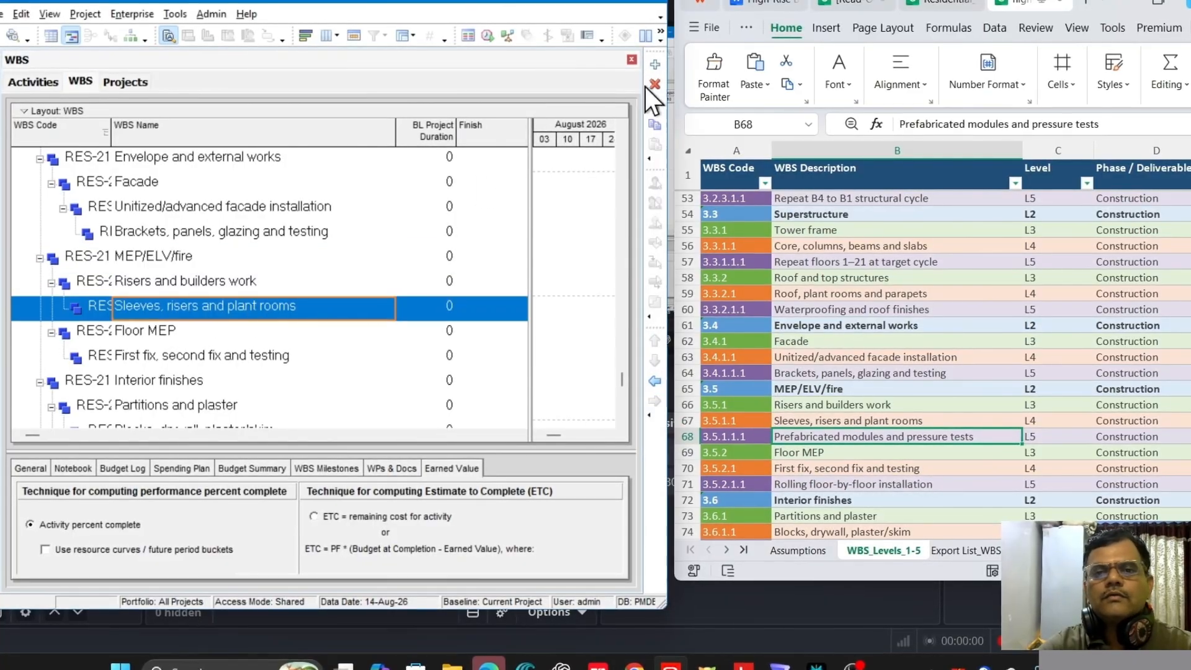
pyautogui.click(655, 63)
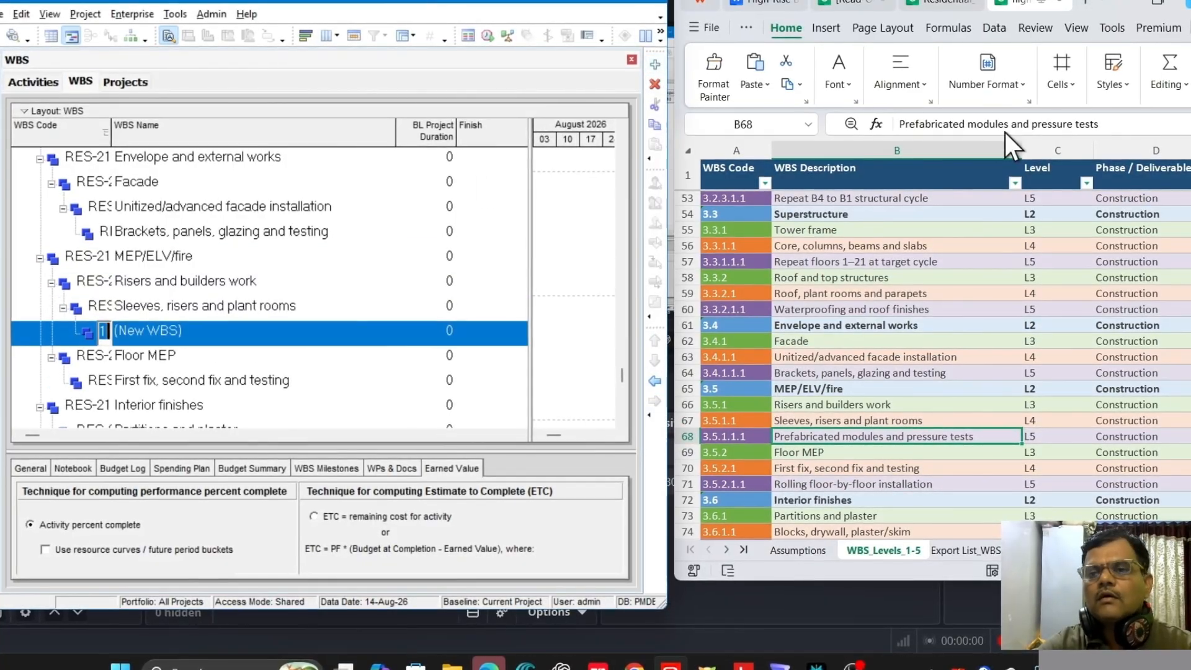
pyautogui.moveTo(1099, 124); pyautogui.dragTo(899, 124)
pyautogui.hotkey('ctrl', 'c')
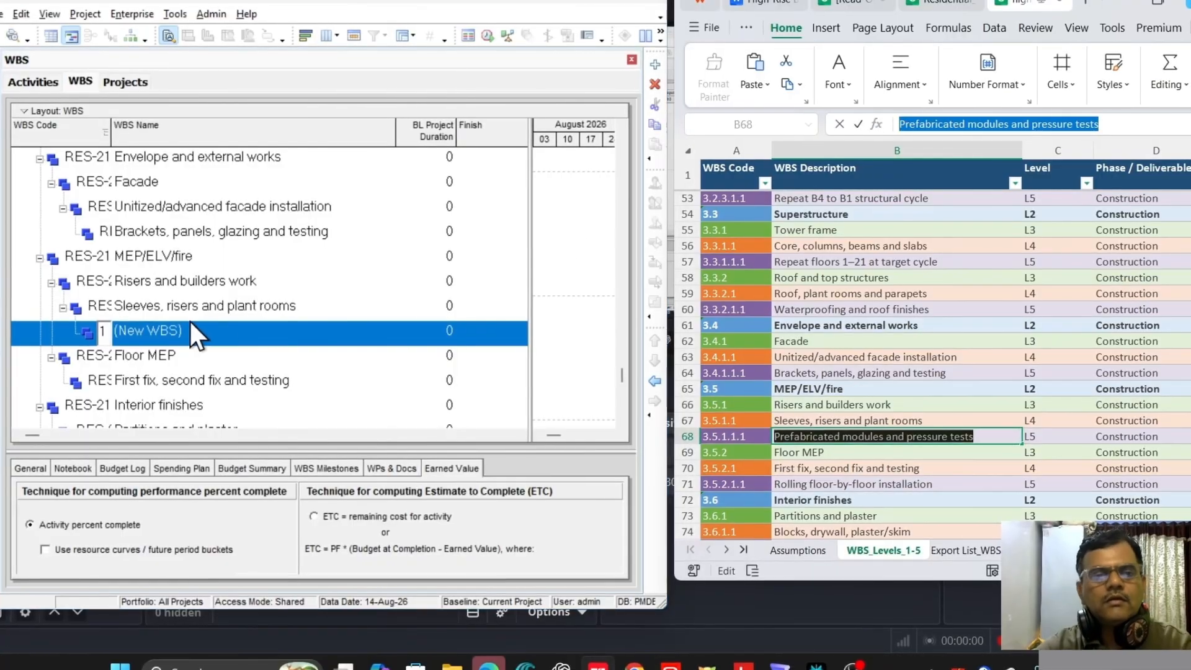
pyautogui.click(211, 332)
pyautogui.hotkey('ctrl', 'v')
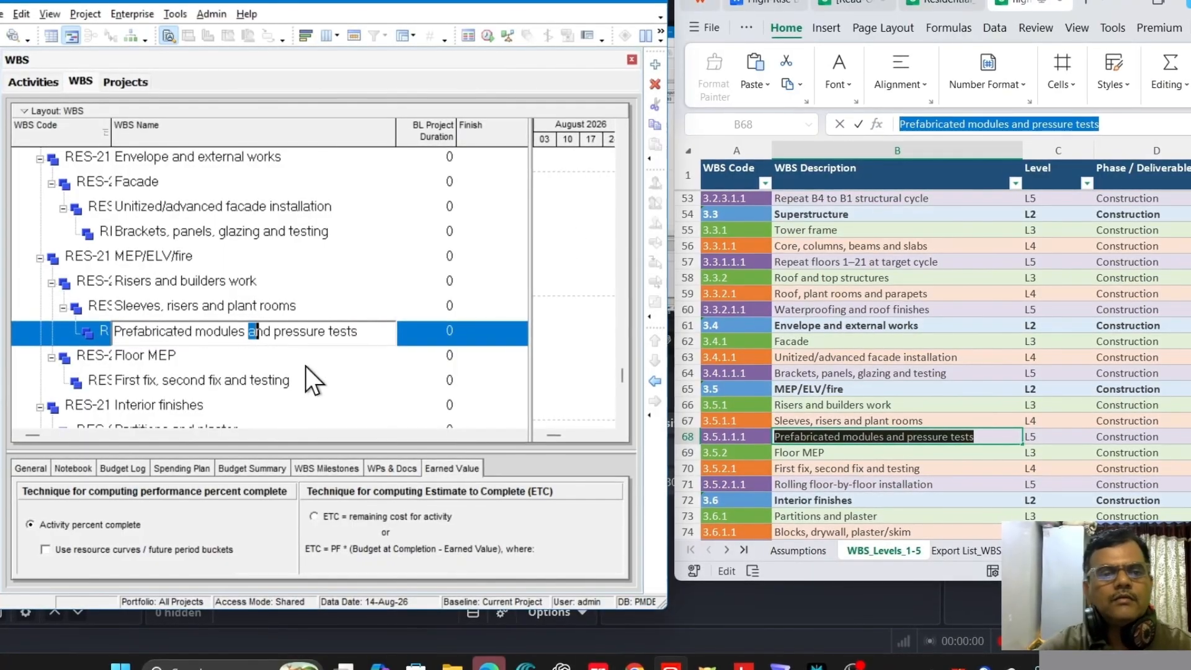
pyautogui.click(186, 355)
# Step: Add a WBS element under First fix, second fix and testing and name it "Rolling floor-by-floor installation", copied from worksheet item 3.5.2.1.1
pyautogui.scroll(-2, 249, 366)
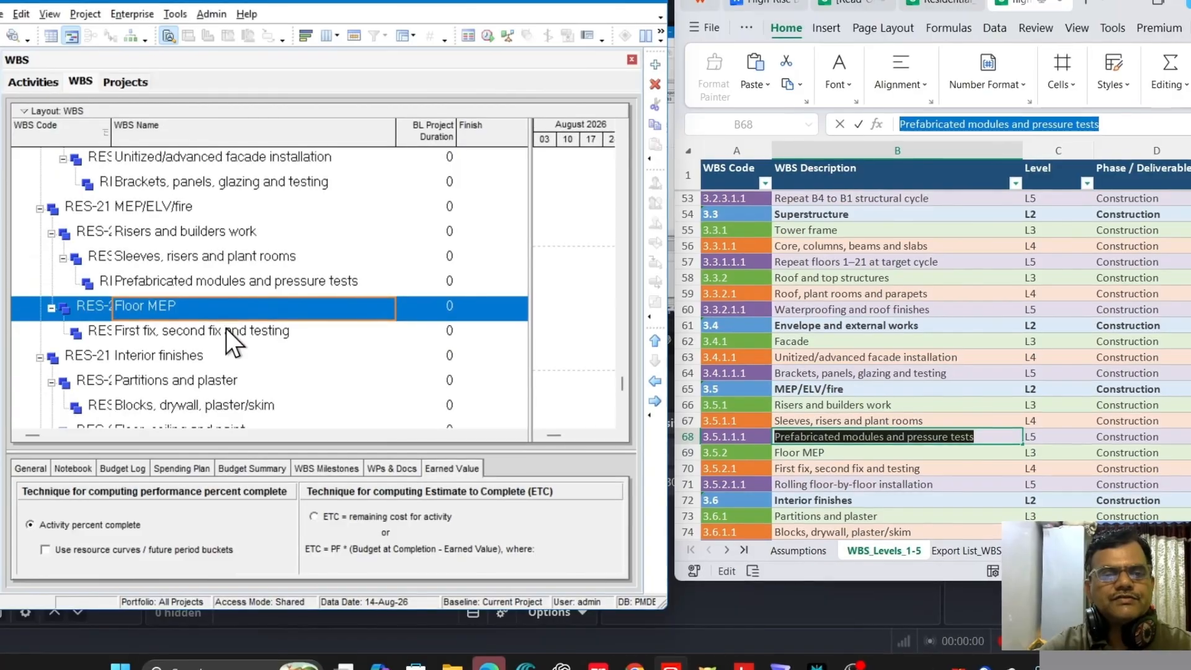
pyautogui.click(238, 334)
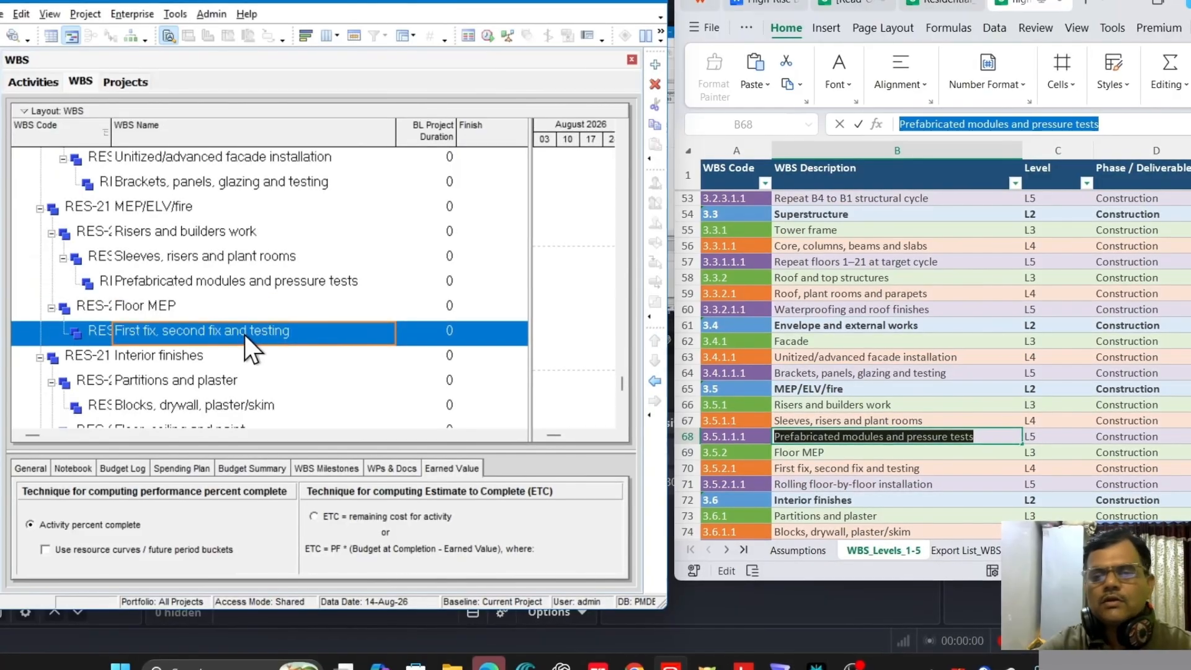
pyautogui.click(881, 471)
pyautogui.scroll(-2, 893, 478)
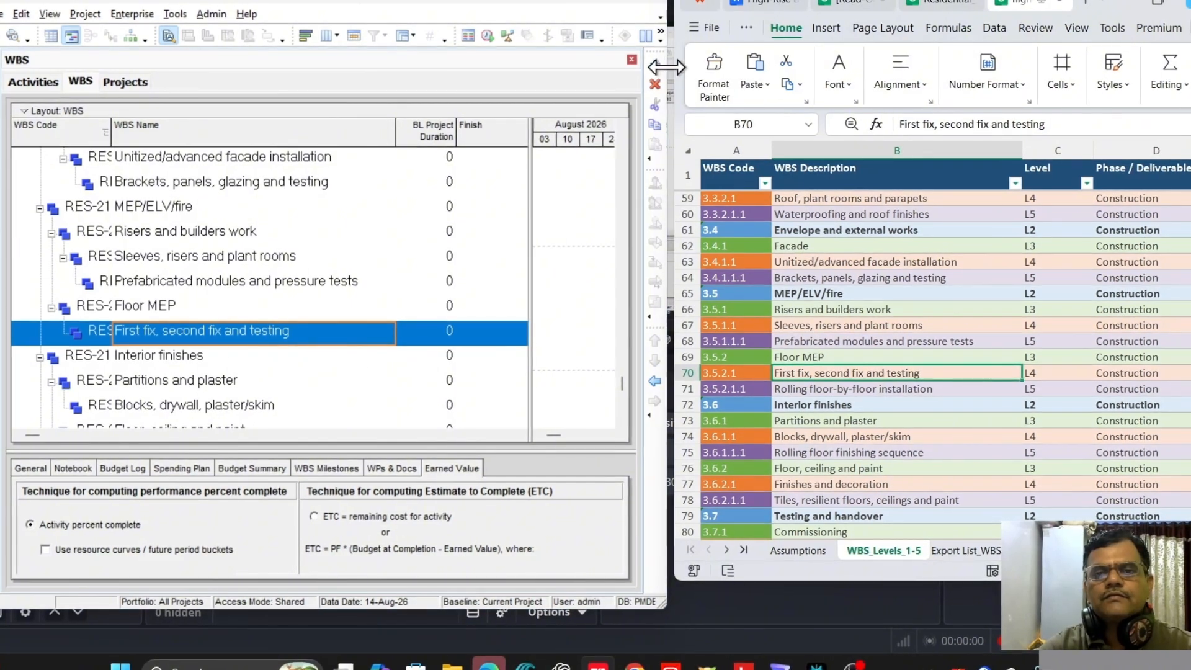
pyautogui.click(655, 65)
pyautogui.click(937, 395)
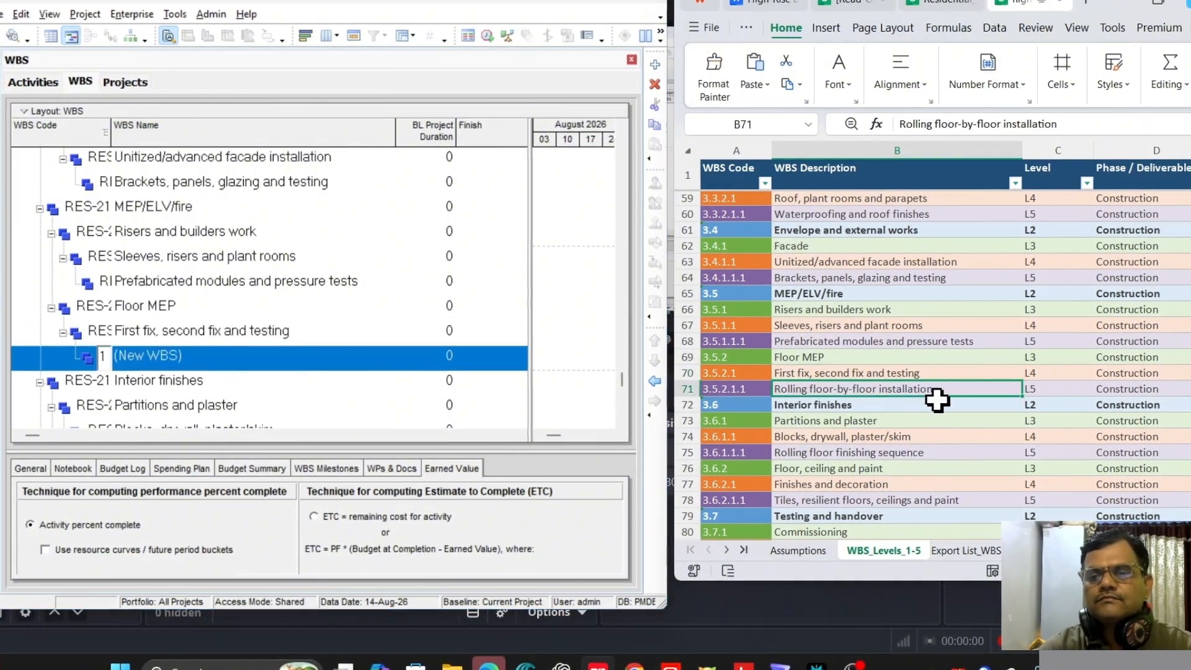
pyautogui.moveTo(1072, 124); pyautogui.dragTo(856, 133)
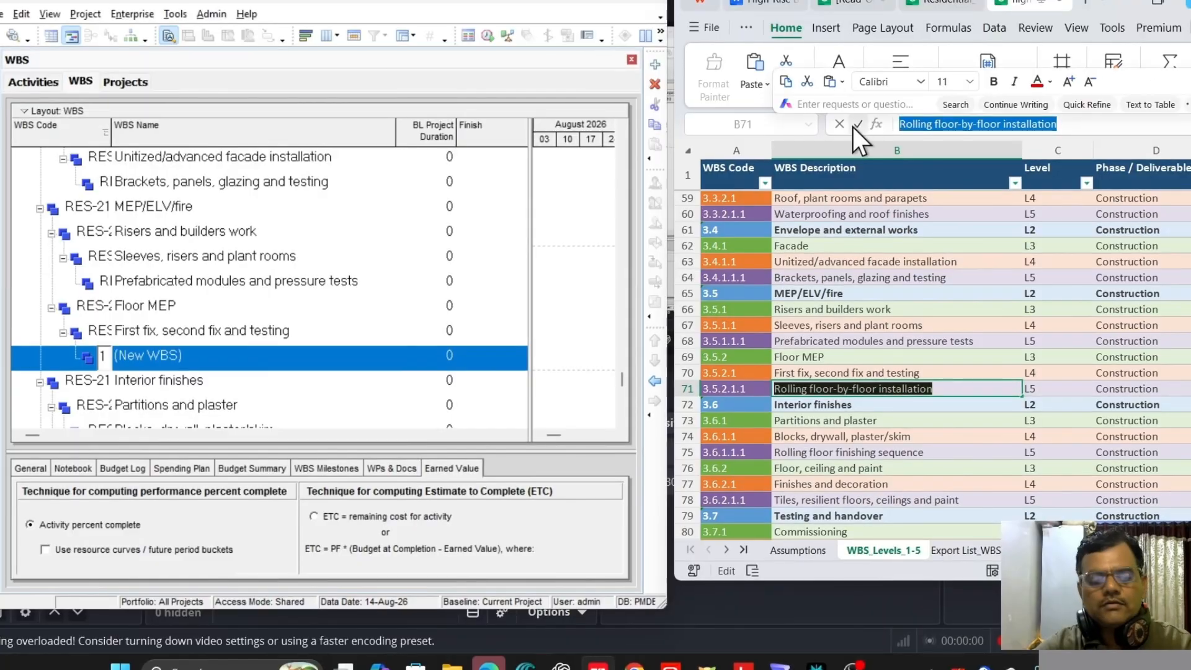
pyautogui.hotkey('ctrl', 'c')
pyautogui.click(236, 356)
pyautogui.click(237, 356)
pyautogui.hotkey('ctrl', 'v')
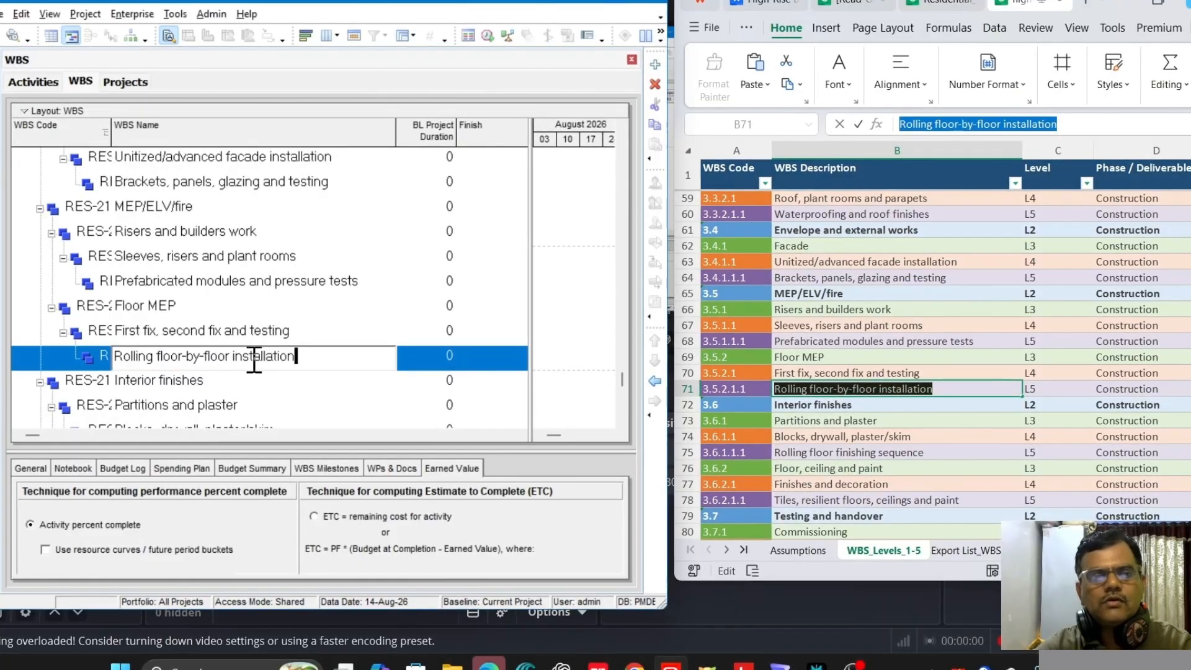
pyautogui.click(247, 382)
# Step: Add a WBS element under Blocks, drywall, plaster/skim and name it "Rolling floor finishing sequence", copied from worksheet item 3.6.1.1.1
pyautogui.scroll(-1, 364, 390)
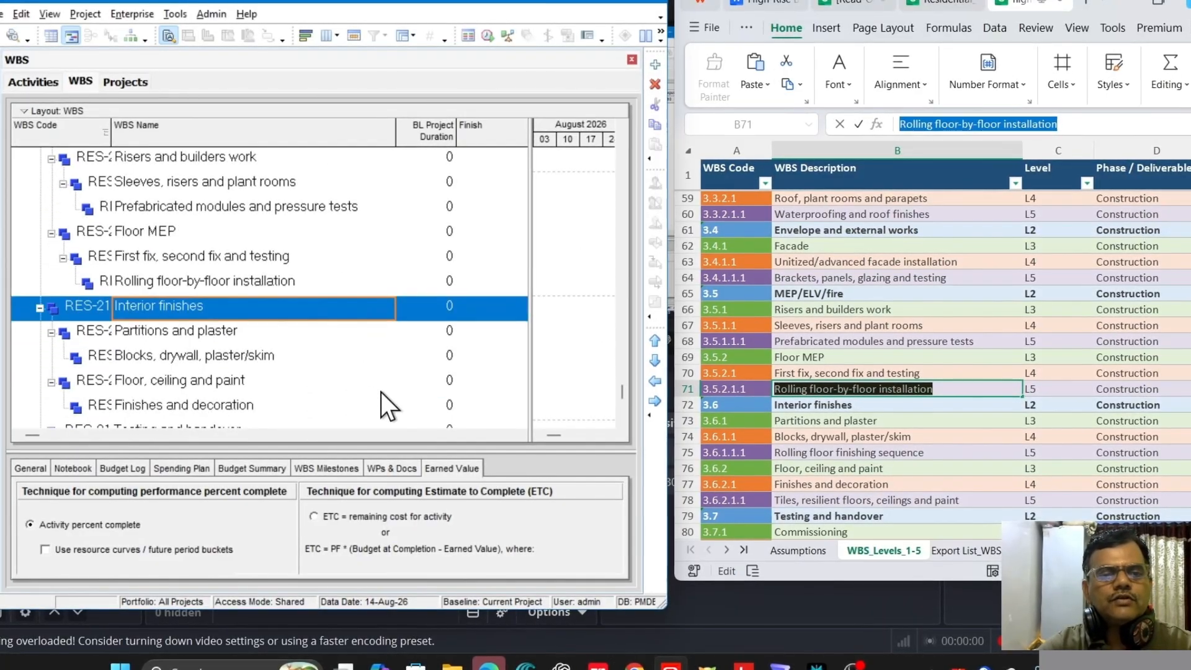
pyautogui.click(892, 452)
pyautogui.scroll(-1, 869, 454)
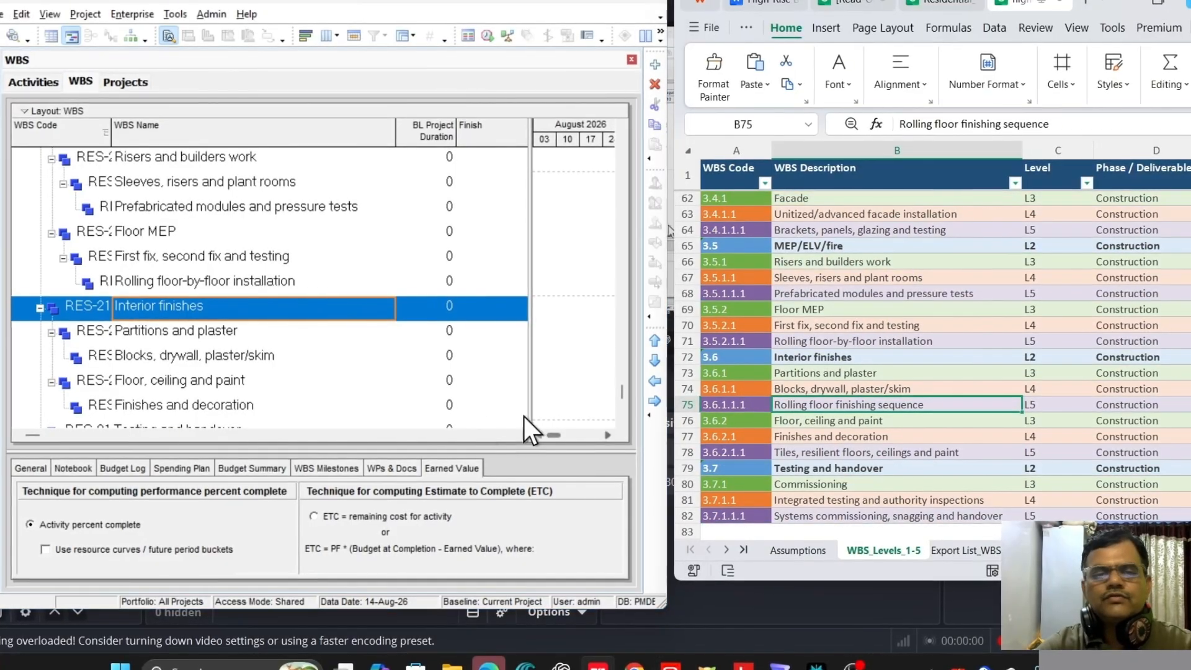
pyautogui.click(210, 363)
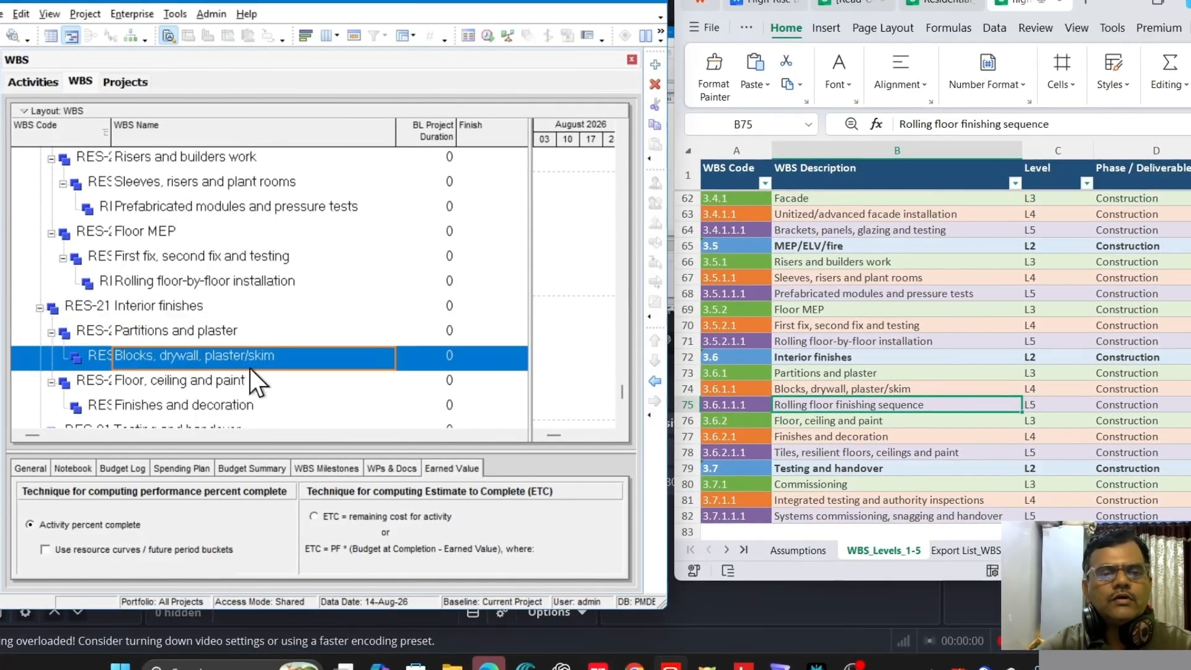
pyautogui.click(656, 63)
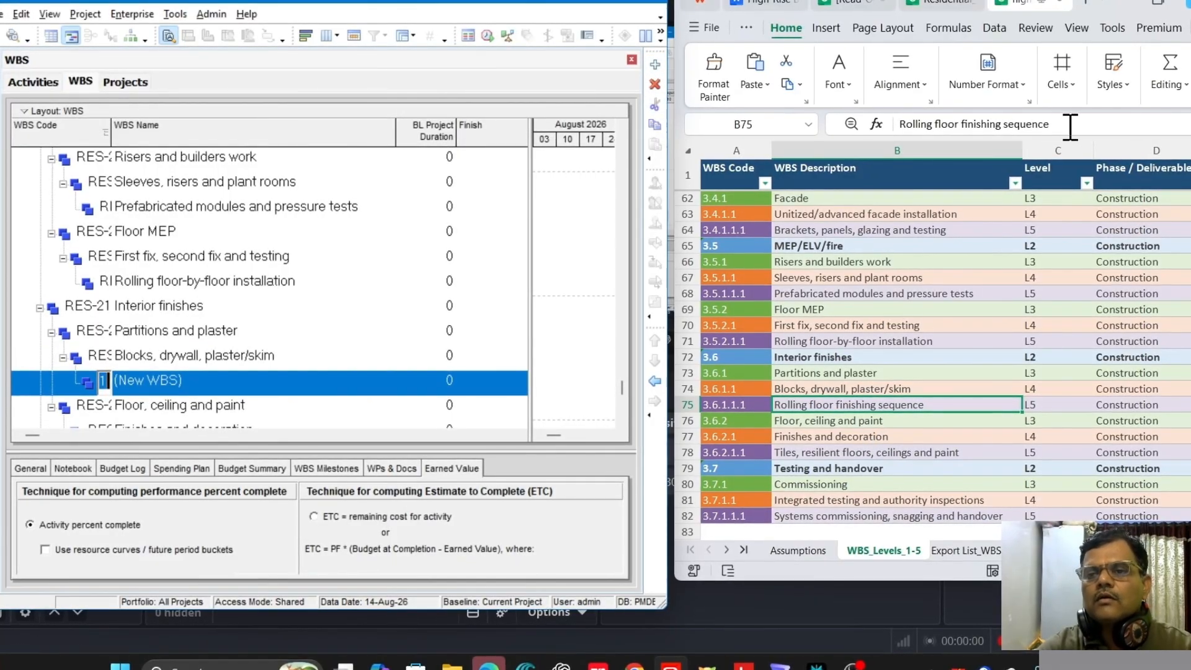
pyautogui.moveTo(1070, 125); pyautogui.dragTo(900, 125)
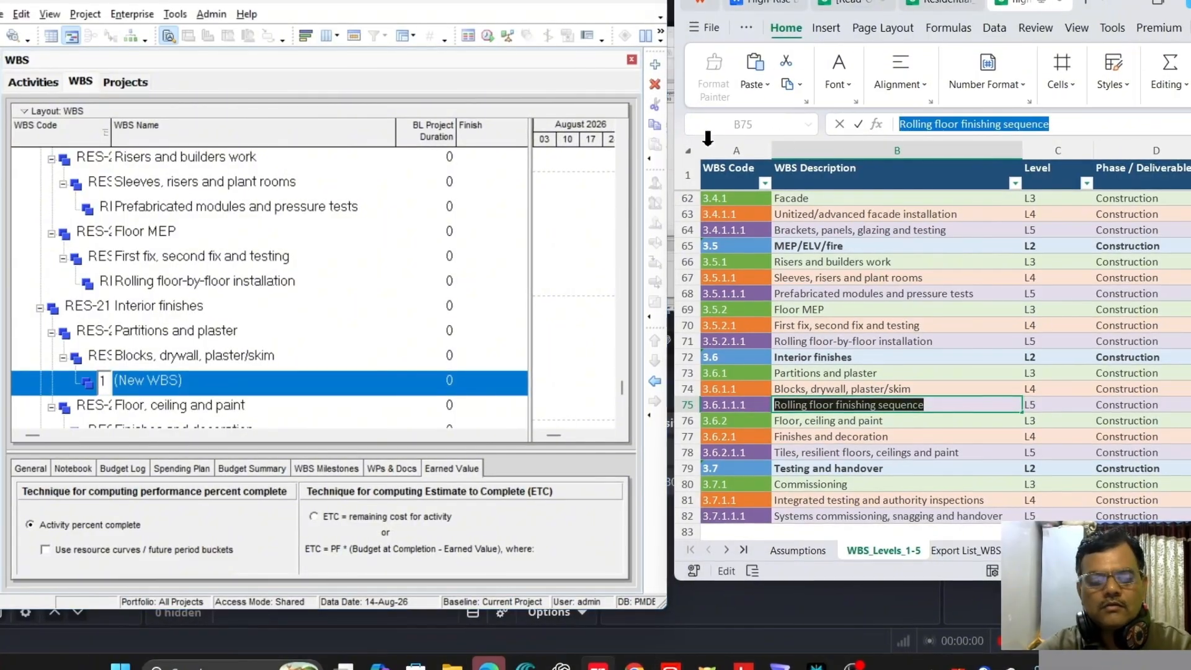
pyautogui.click(218, 382)
pyautogui.click(231, 380)
pyautogui.hotkey('ctrl', 'v')
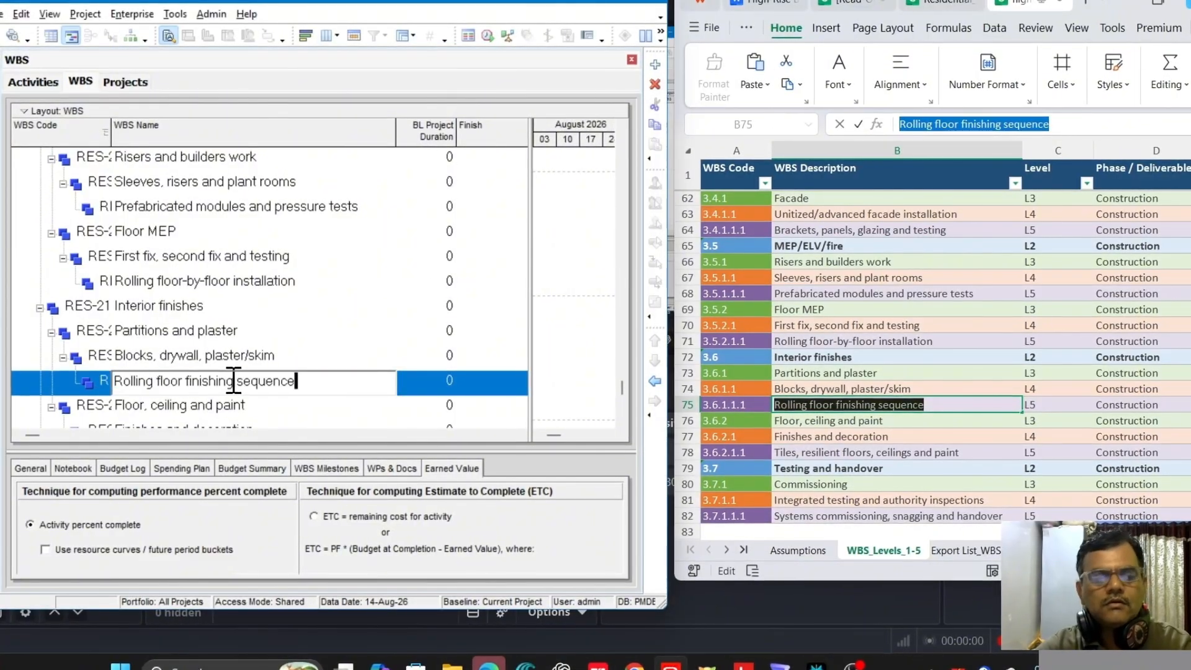
pyautogui.click(242, 356)
# Step: Add a WBS element under Finishes and decoration and name it "Tiles, resilient floors, ceilings and paint", copied from worksheet item 3.6.2.1.1
pyautogui.scroll(-1, 284, 390)
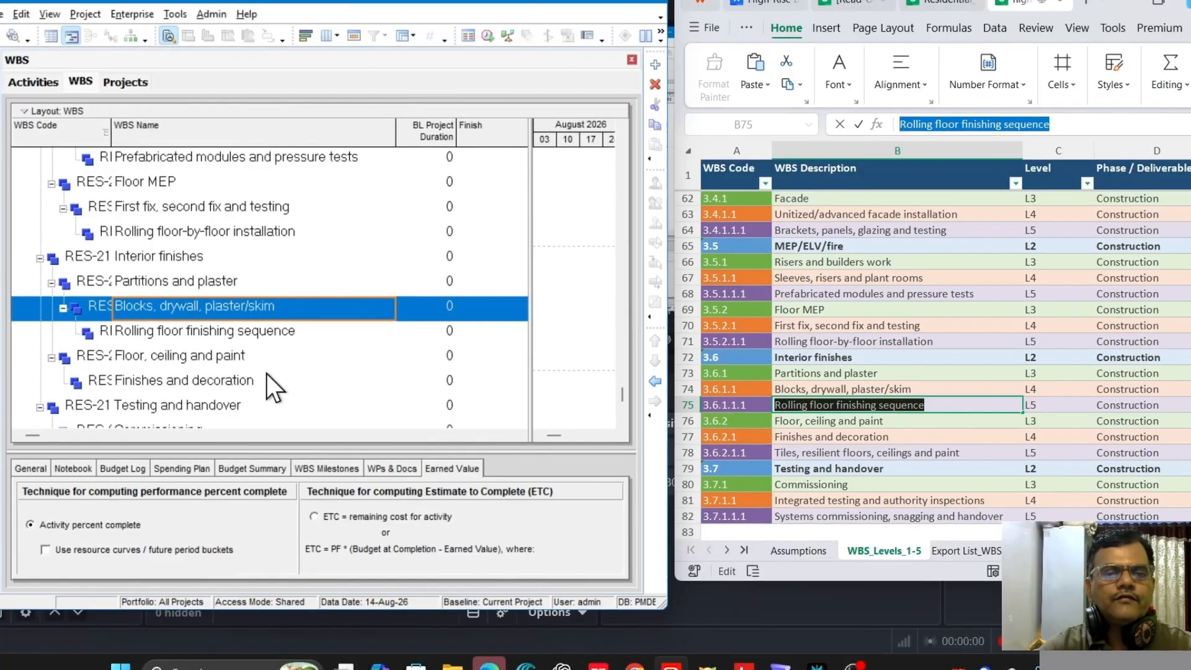
pyautogui.click(207, 355)
pyautogui.scroll(-1, 269, 378)
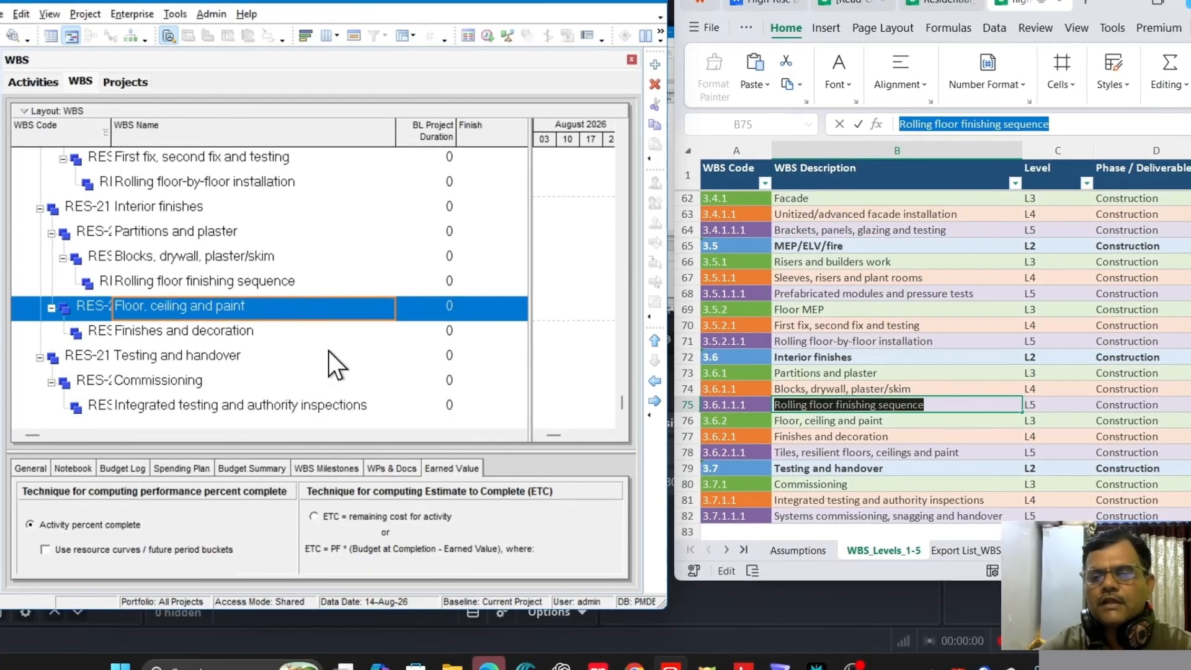
pyautogui.click(189, 331)
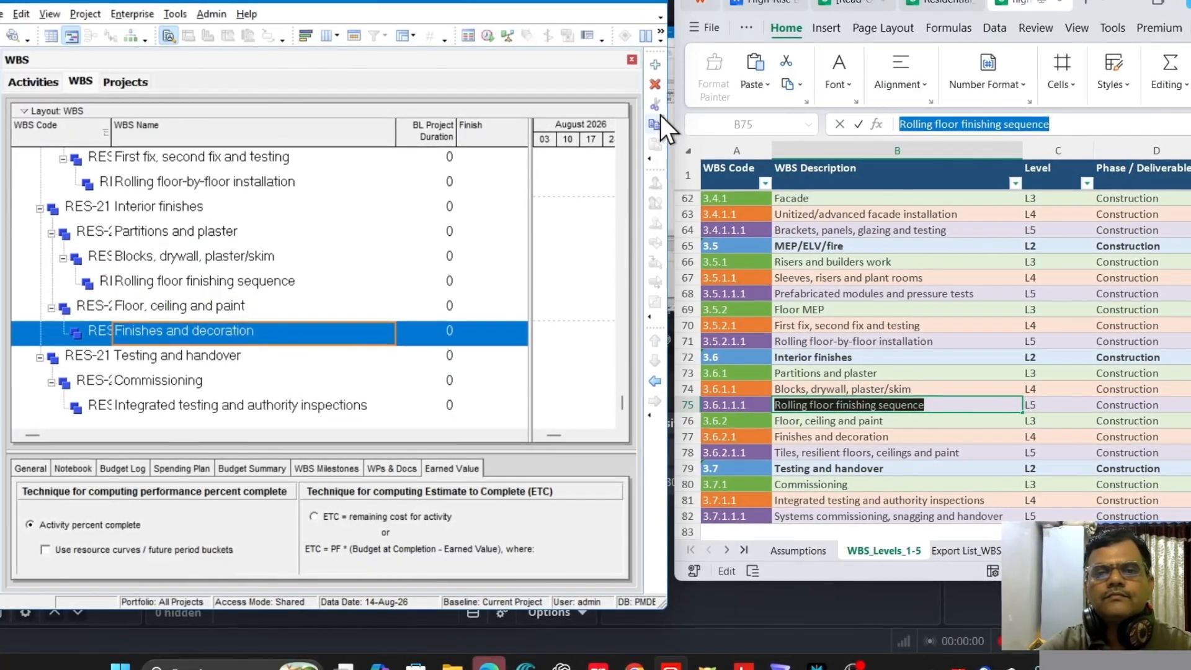
pyautogui.click(656, 67)
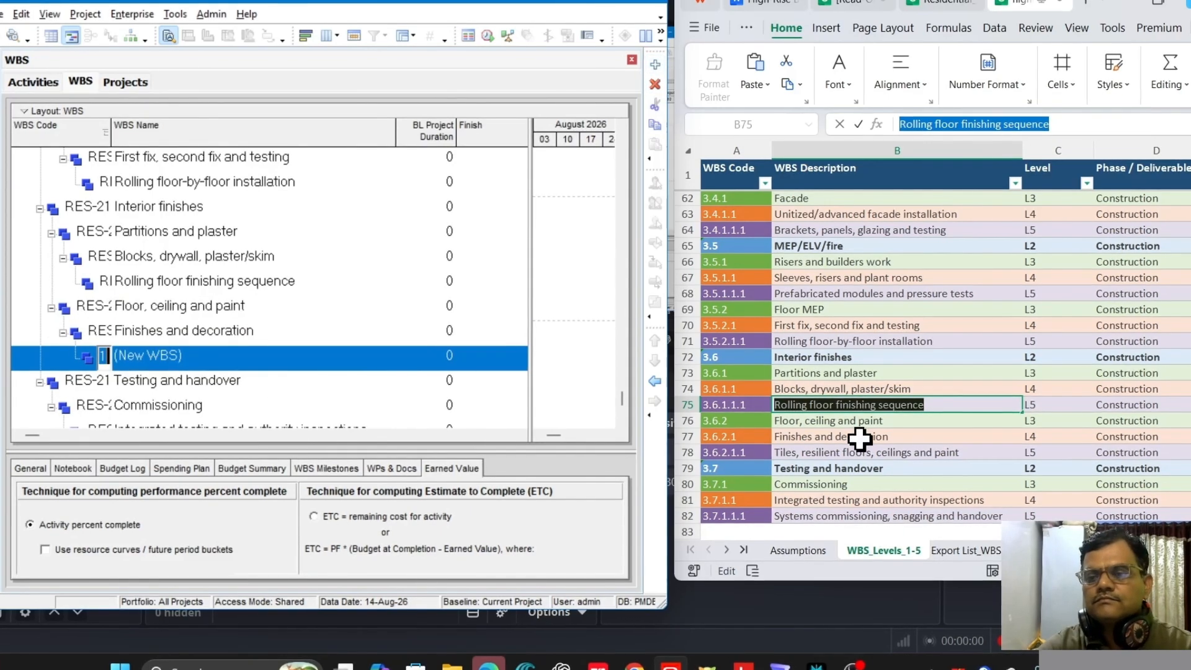
pyautogui.click(886, 454)
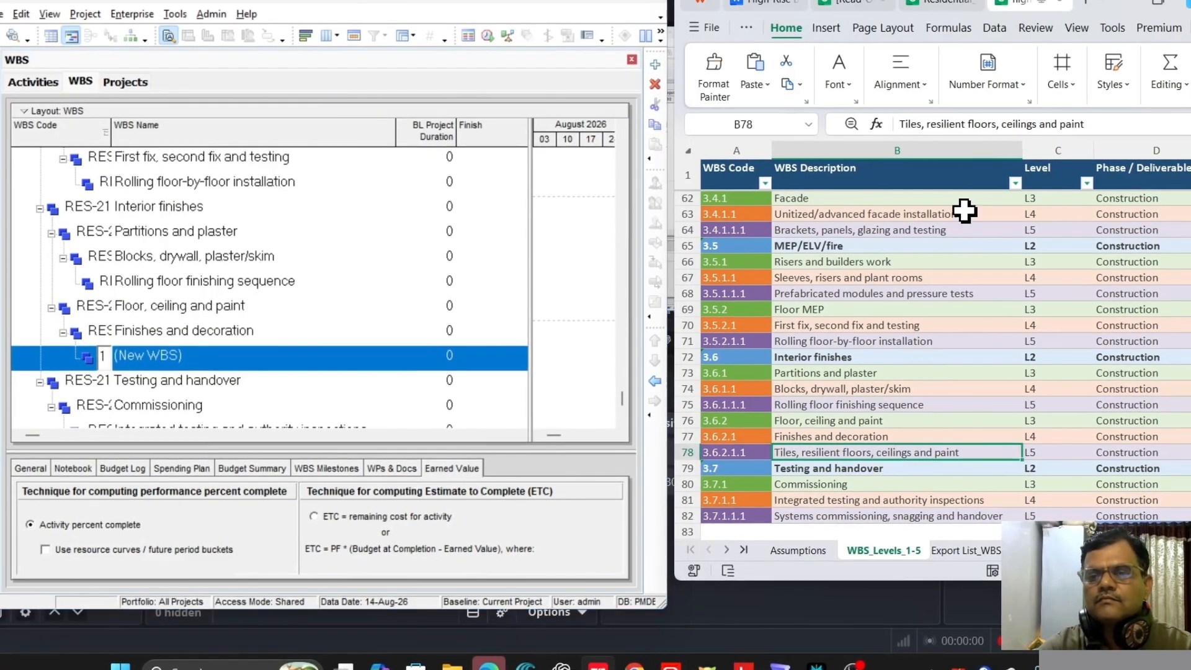
pyautogui.moveTo(1085, 124); pyautogui.dragTo(857, 123)
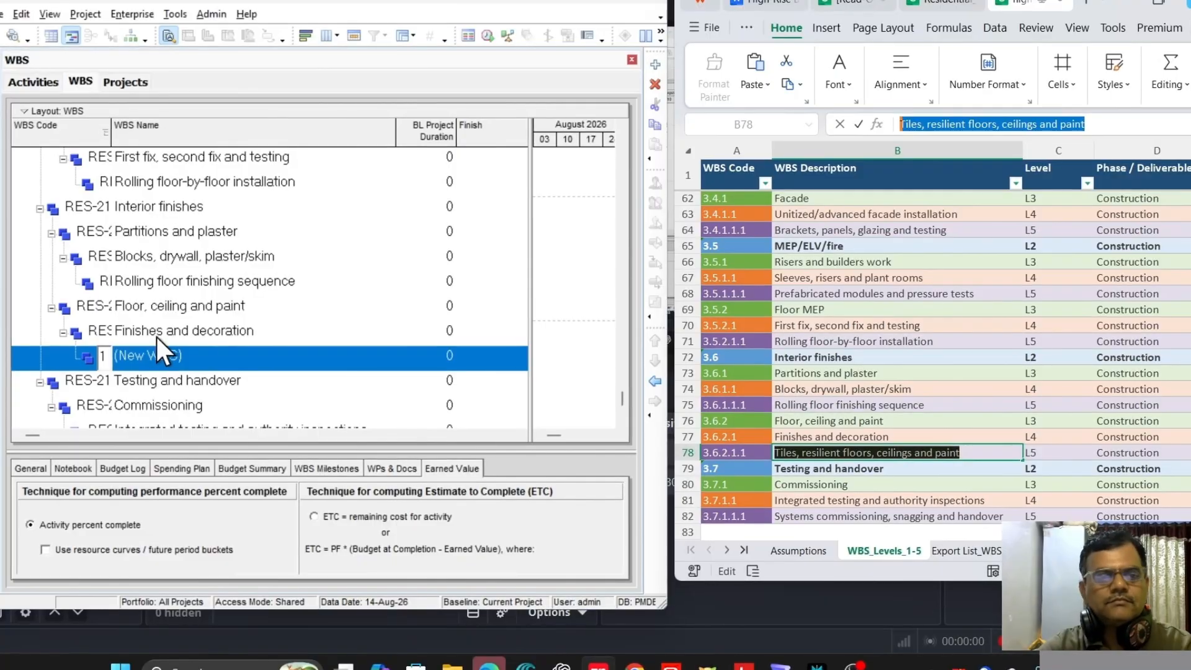
pyautogui.click(162, 353)
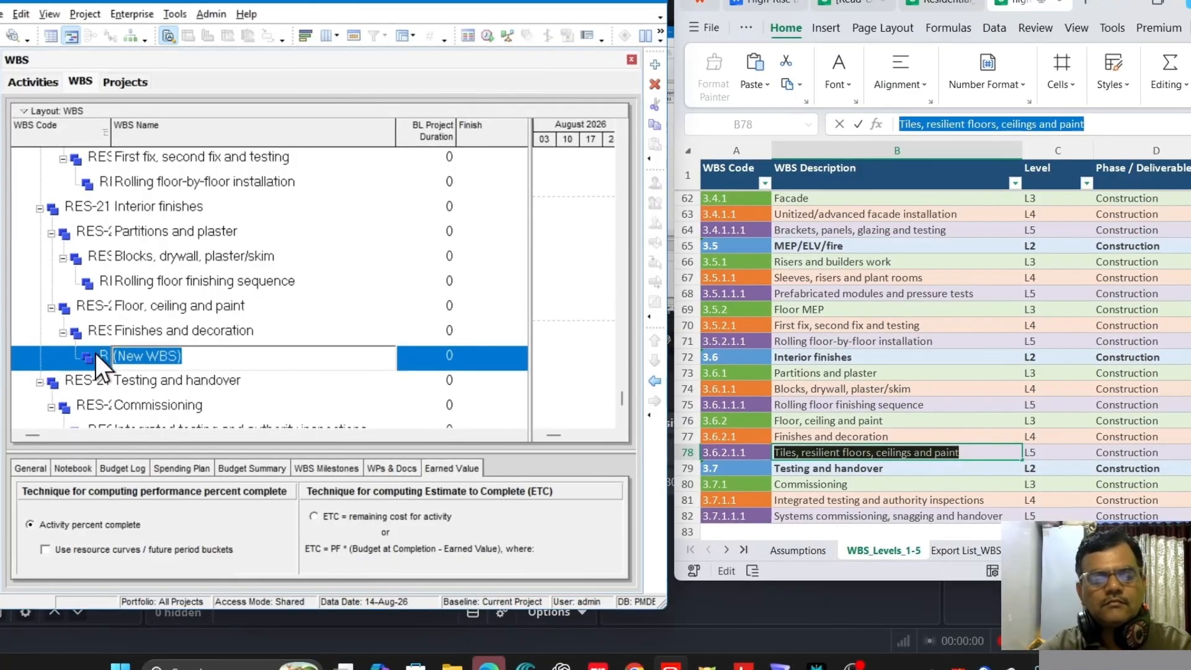
pyautogui.hotkey('ctrl', 'v')
pyautogui.click(199, 330)
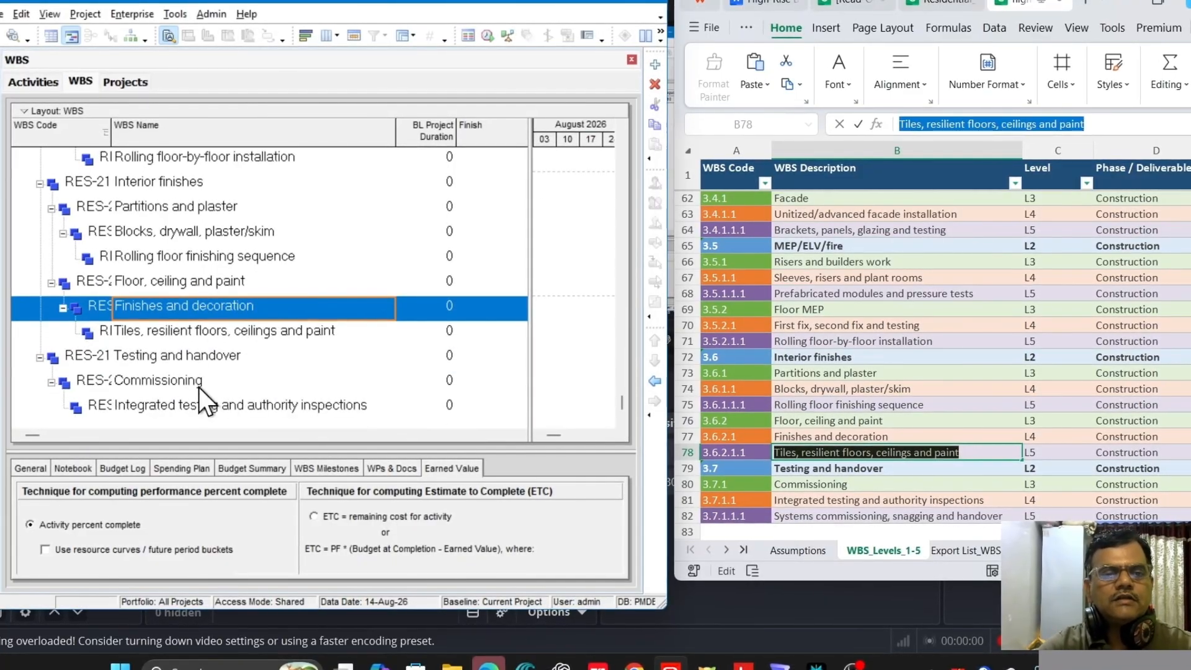
# Step: Add a WBS element under Integrated testing and authority inspections and name it "Systems commissioning, snagging and handover", copied from worksheet item 3.7.1.1.1
pyautogui.click(194, 357)
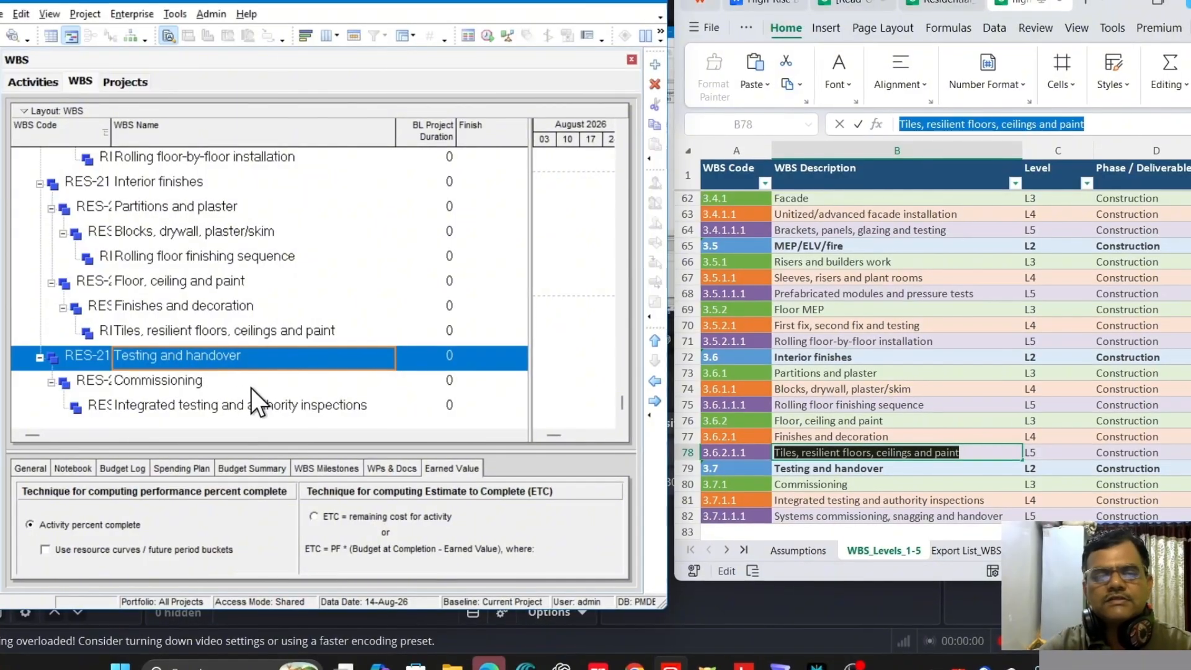
pyautogui.click(312, 407)
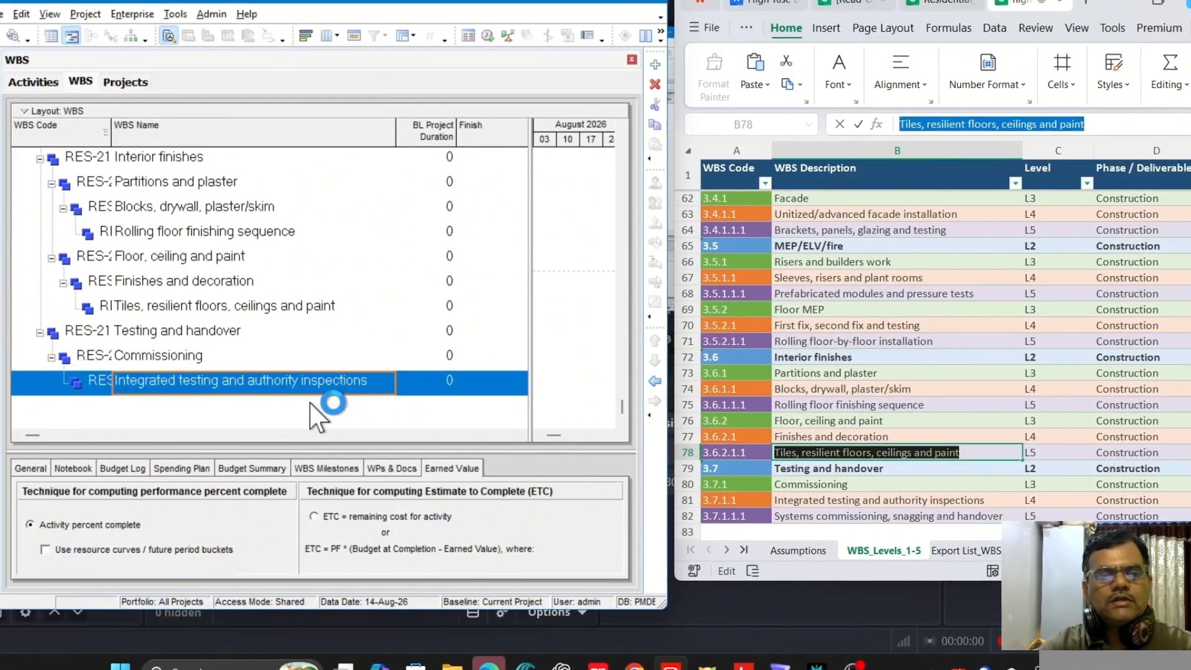
pyautogui.click(656, 65)
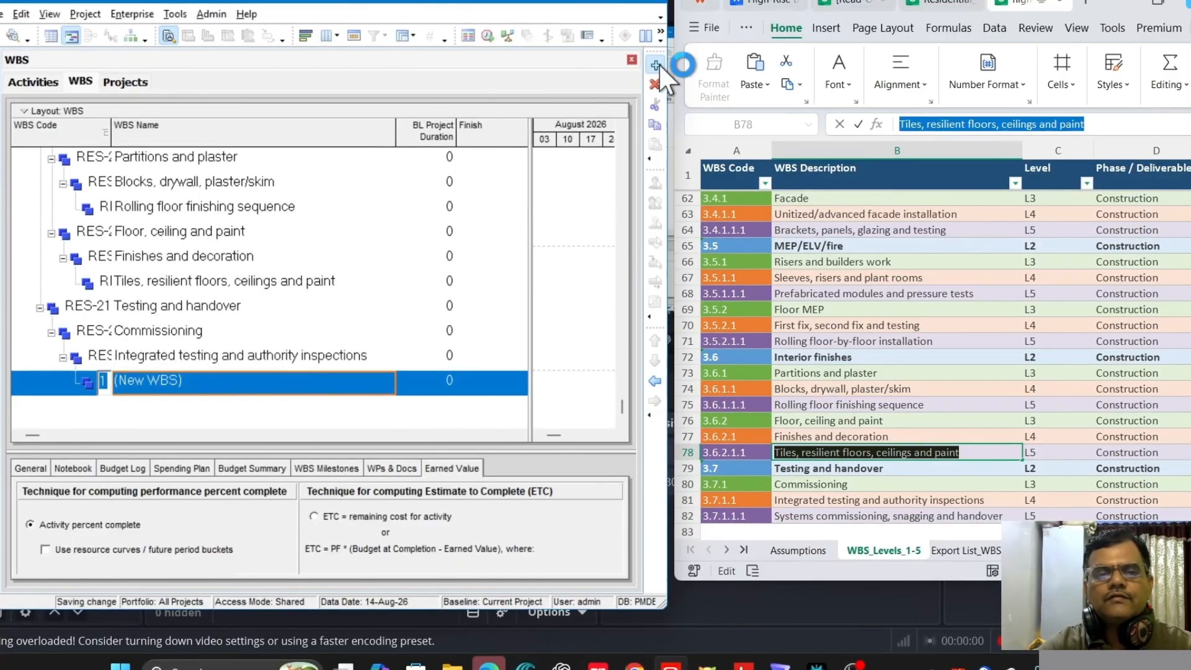
pyautogui.click(871, 520)
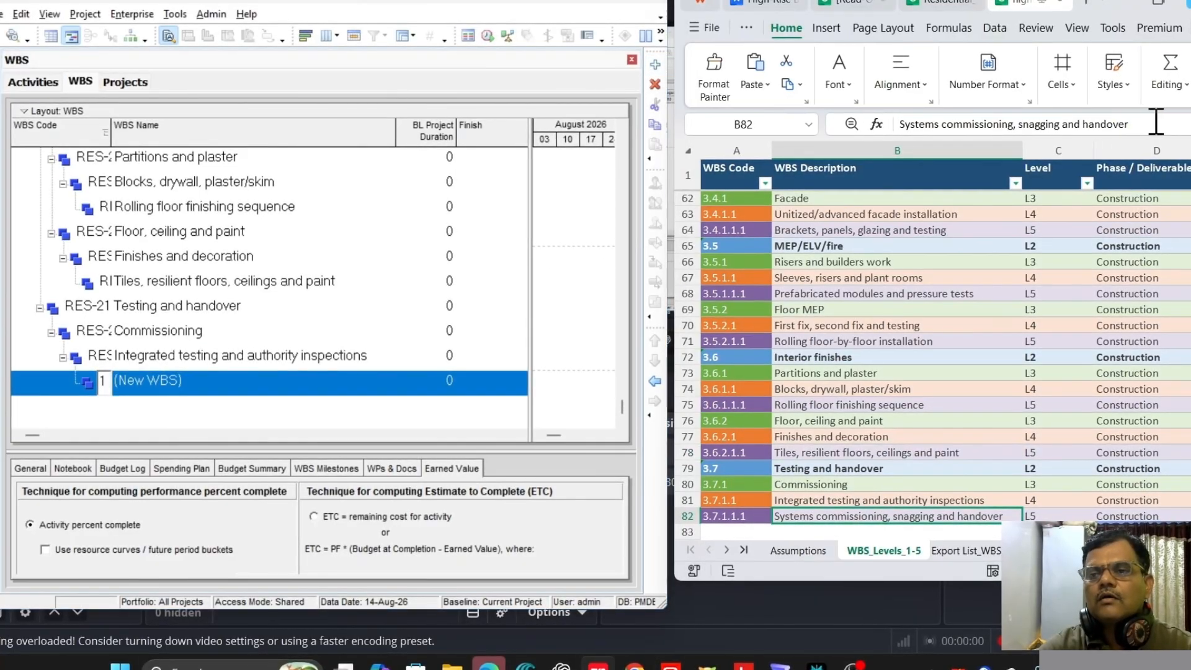
pyautogui.moveTo(1156, 120); pyautogui.dragTo(899, 124)
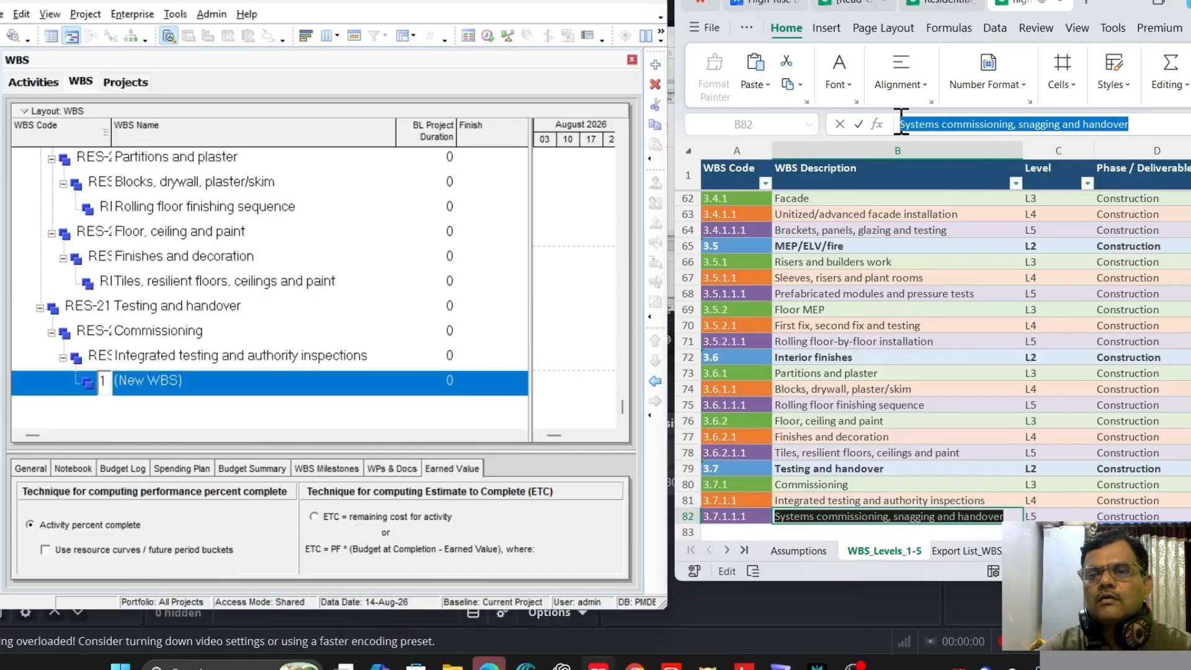
pyautogui.click(225, 384)
pyautogui.hotkey('ctrl', 'v')
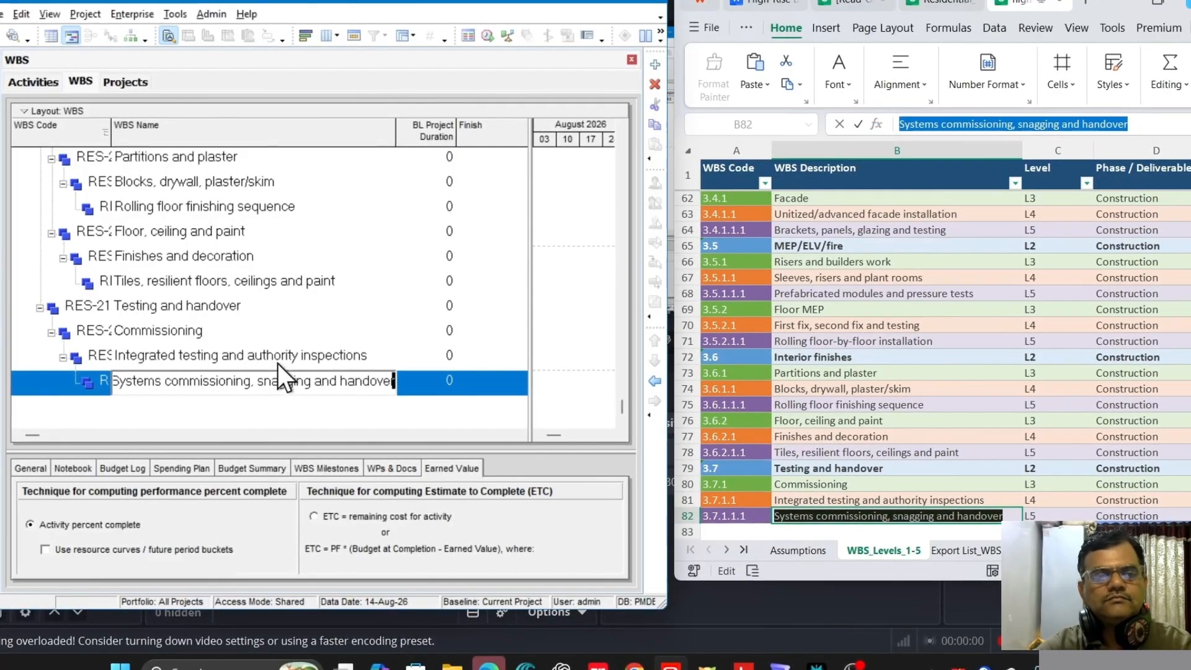
pyautogui.click(291, 352)
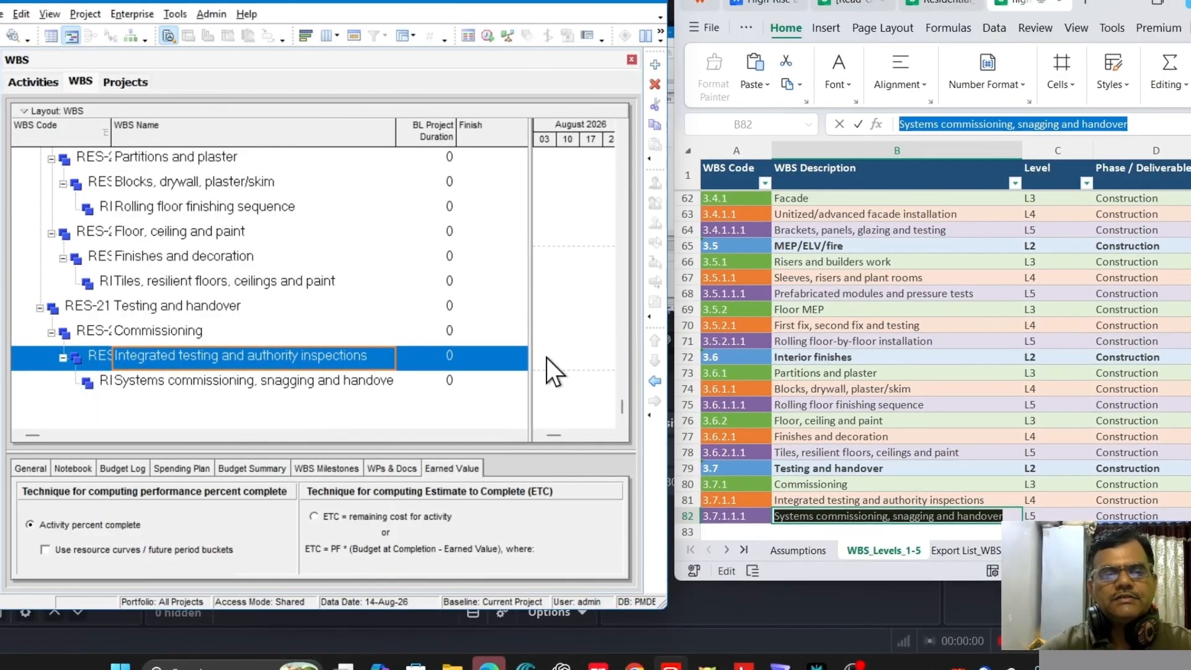
pyautogui.scroll(7, 330, 279)
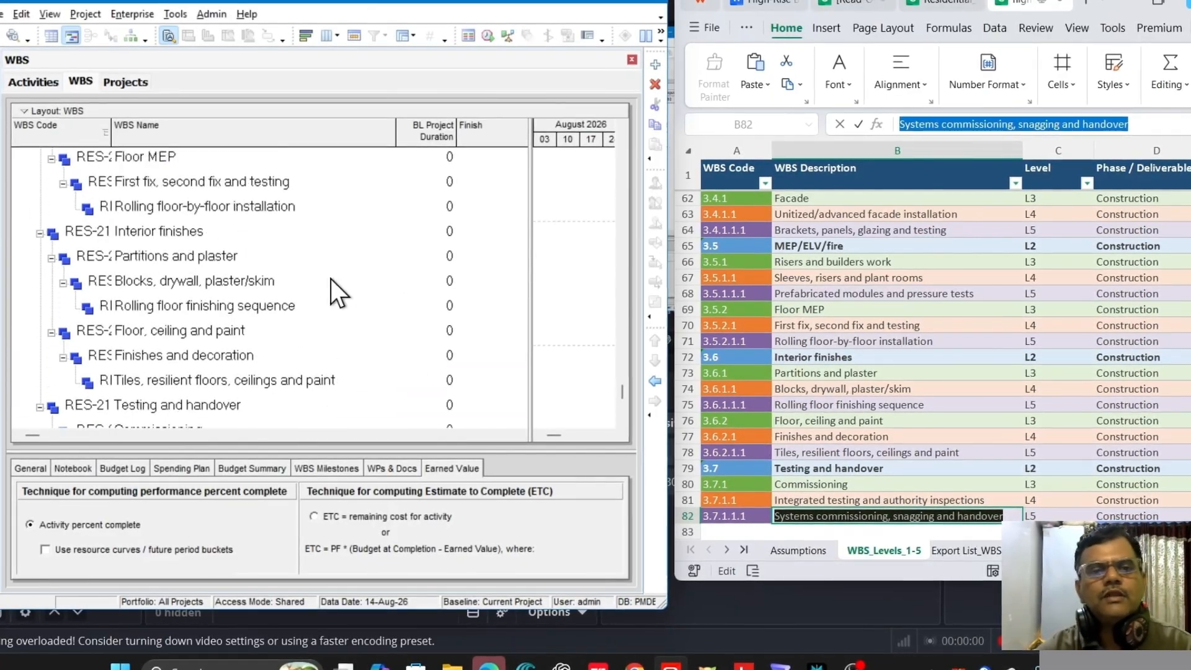
pyautogui.scroll(15, 597, 381)
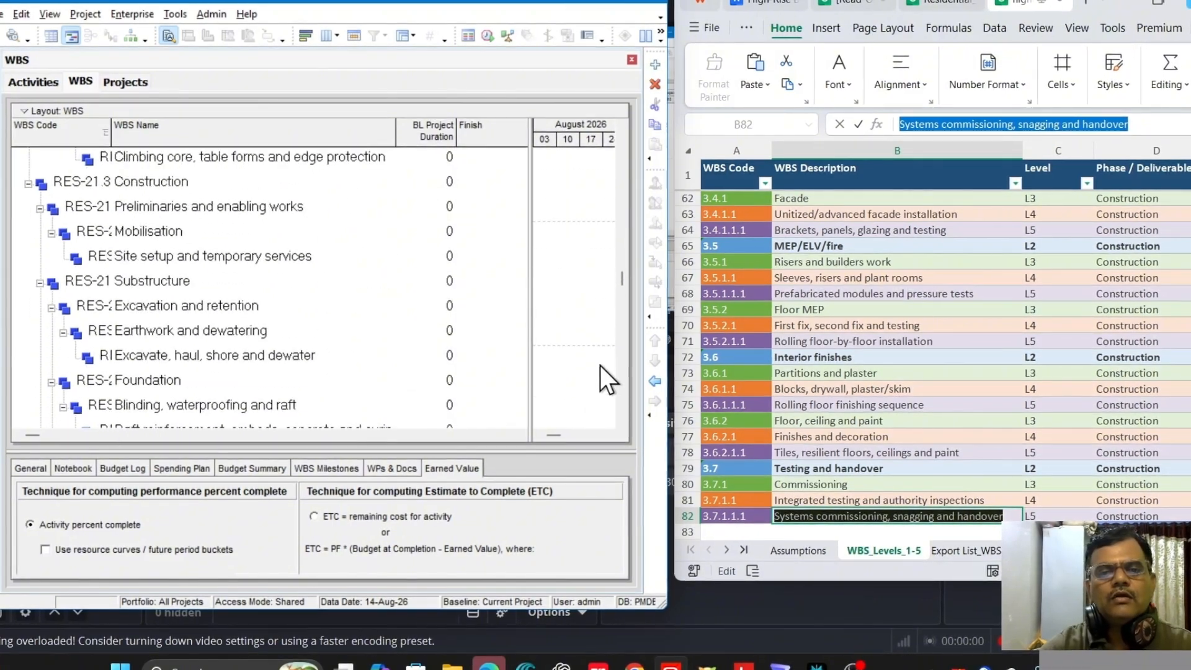
pyautogui.scroll(5, 546, 310)
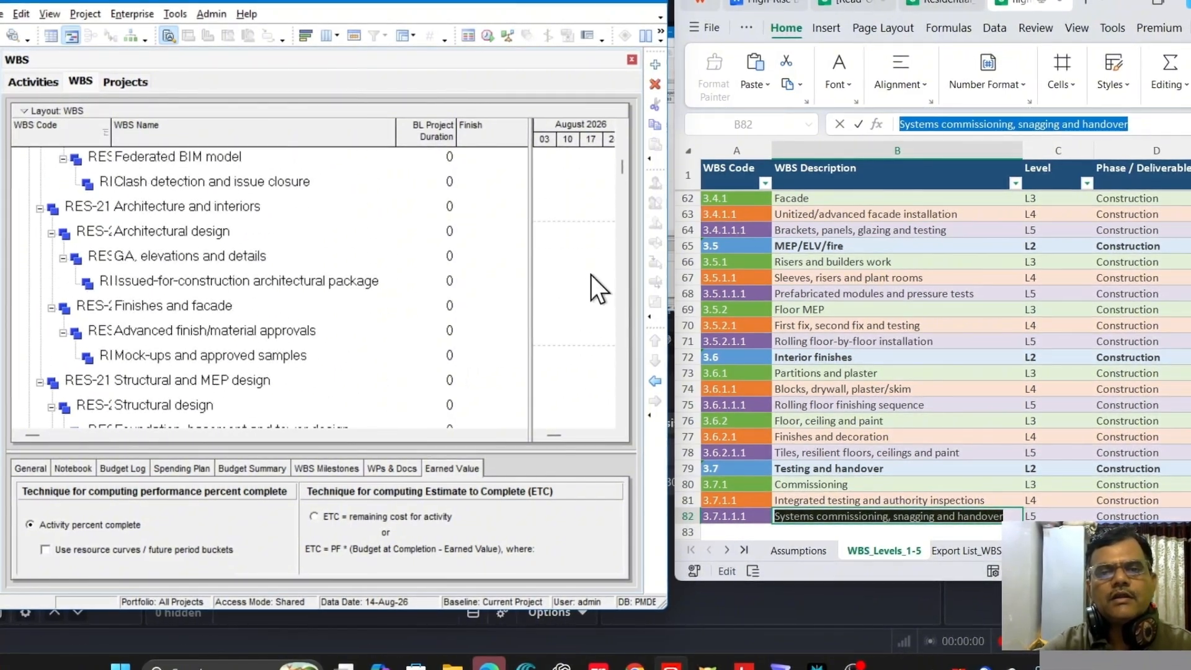